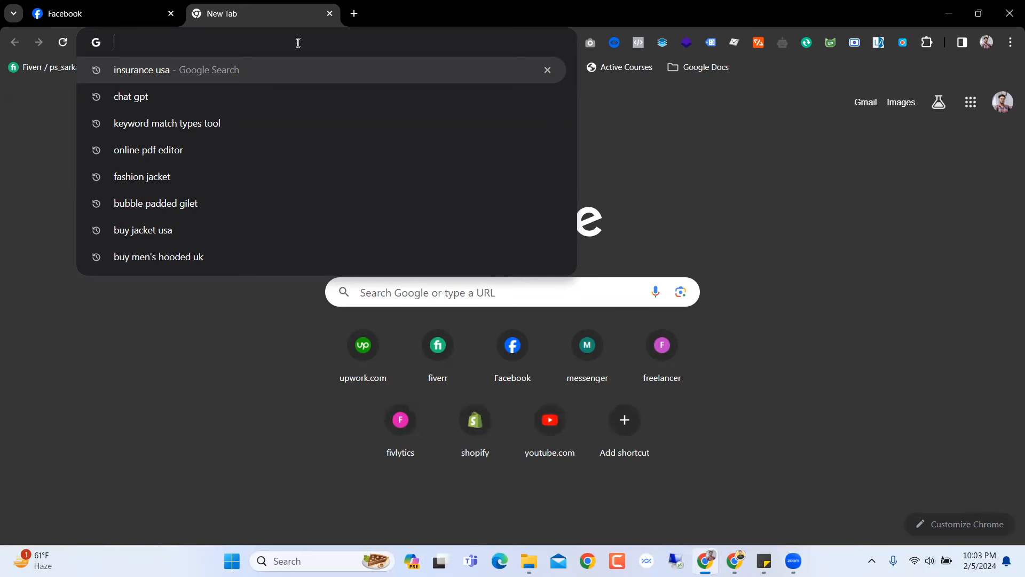
Go to business.facebook.com and look over the Meta Business Suite home page
{"action": "type", "text": "business"}
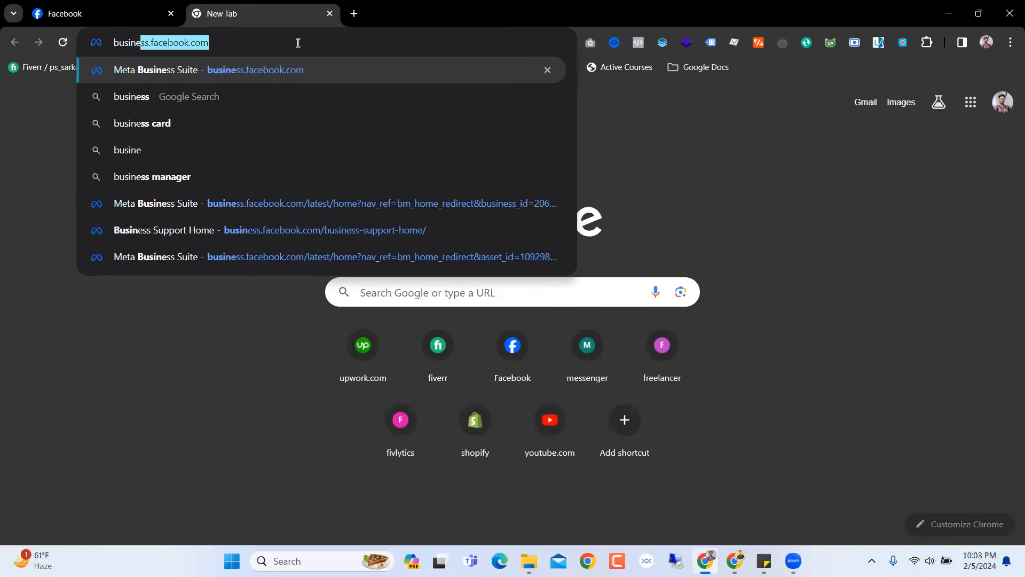
{"action": "key", "text": "Return"}
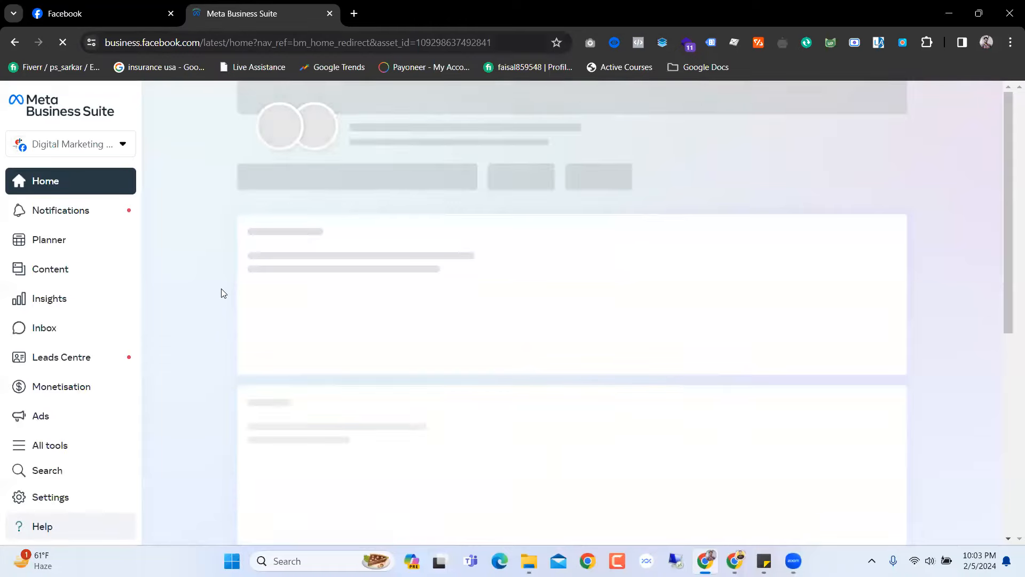
{"action": "scroll", "coordinate": [223, 293], "scroll_direction": "down", "scroll_amount": 6}
{"action": "scroll", "coordinate": [225, 294], "scroll_direction": "up", "scroll_amount": 2}
{"action": "scroll", "coordinate": [229, 301], "scroll_direction": "down", "scroll_amount": 2}
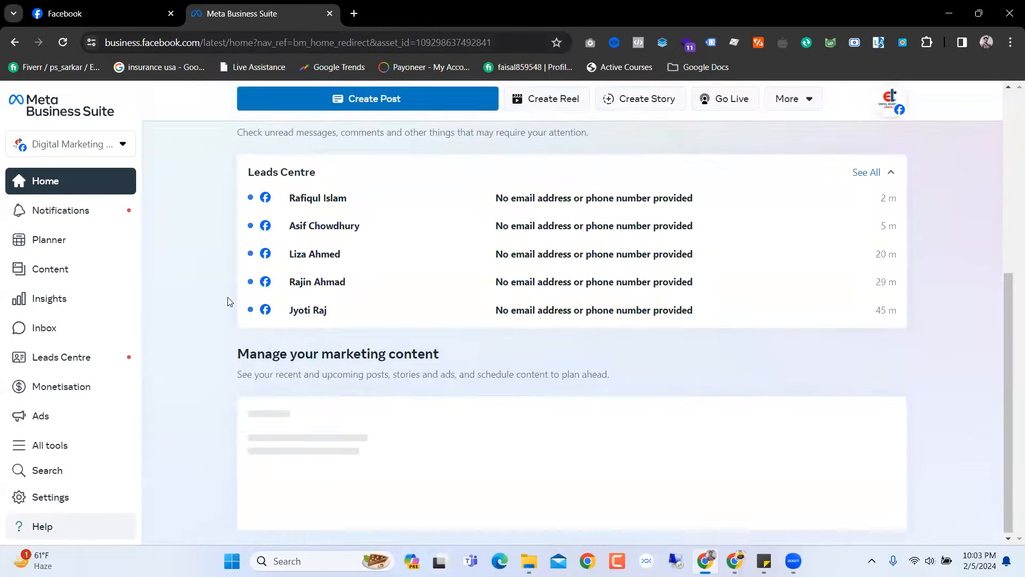
{"action": "scroll", "coordinate": [229, 301], "scroll_direction": "up", "scroll_amount": 5}
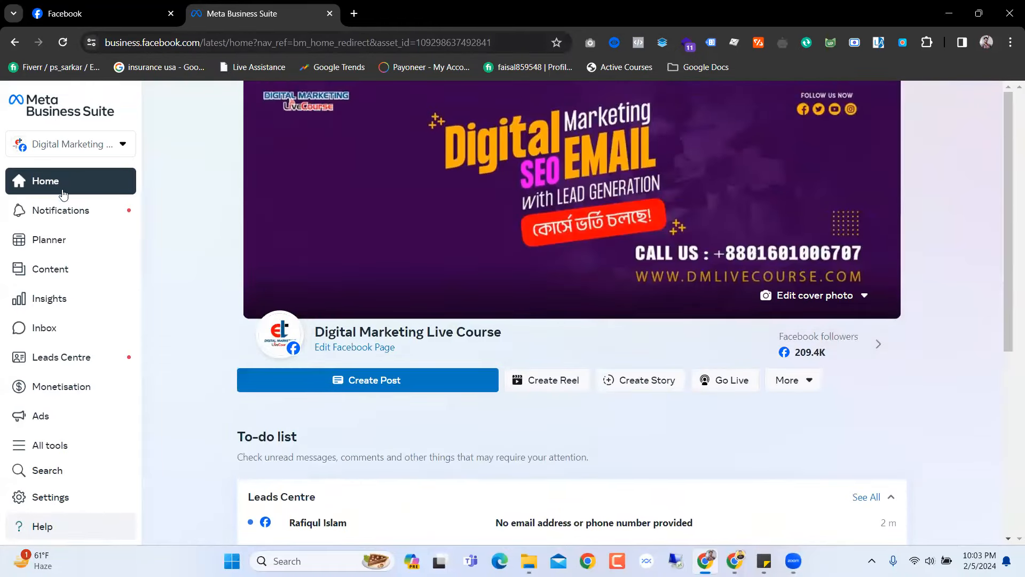
Open the settings of the Positivefashion business account from the list of business accounts
{"action": "left_click", "coordinate": [91, 144]}
{"action": "scroll", "coordinate": [132, 304], "scroll_direction": "down", "scroll_amount": 4}
{"action": "scroll", "coordinate": [131, 304], "scroll_direction": "up", "scroll_amount": 5}
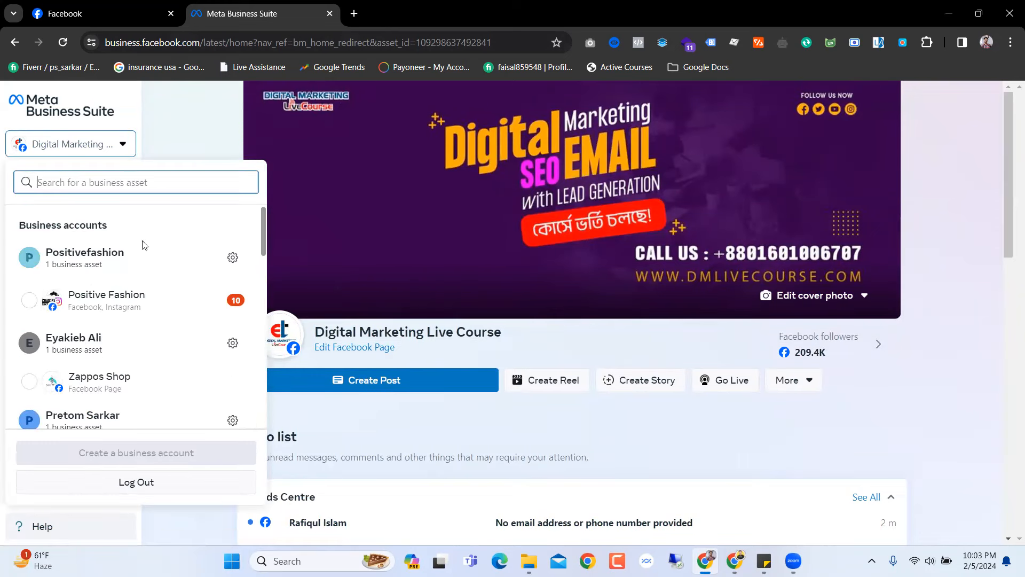
{"action": "left_click", "coordinate": [229, 259]}
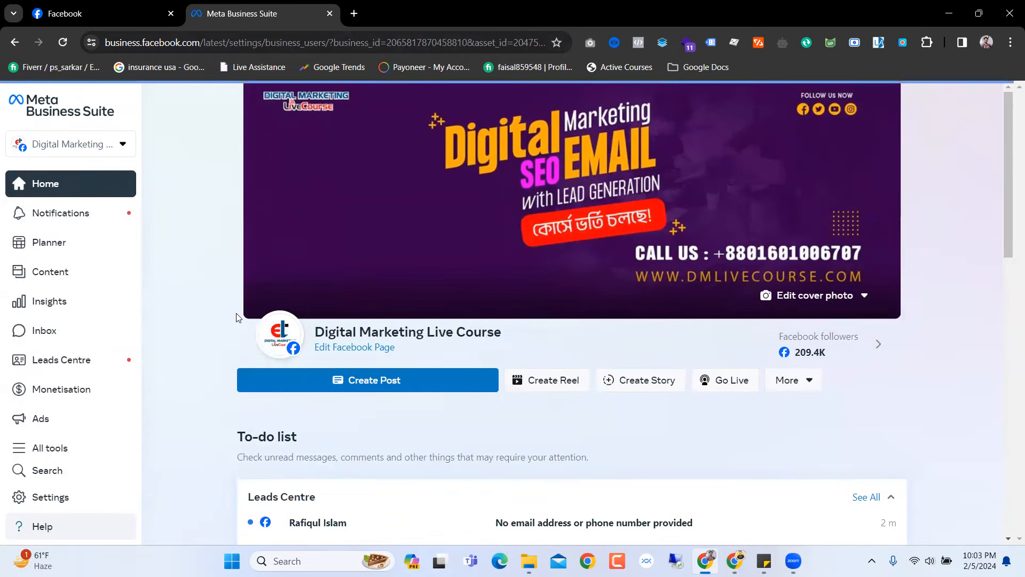
{"action": "scroll", "coordinate": [239, 317], "scroll_direction": "down", "scroll_amount": 2}
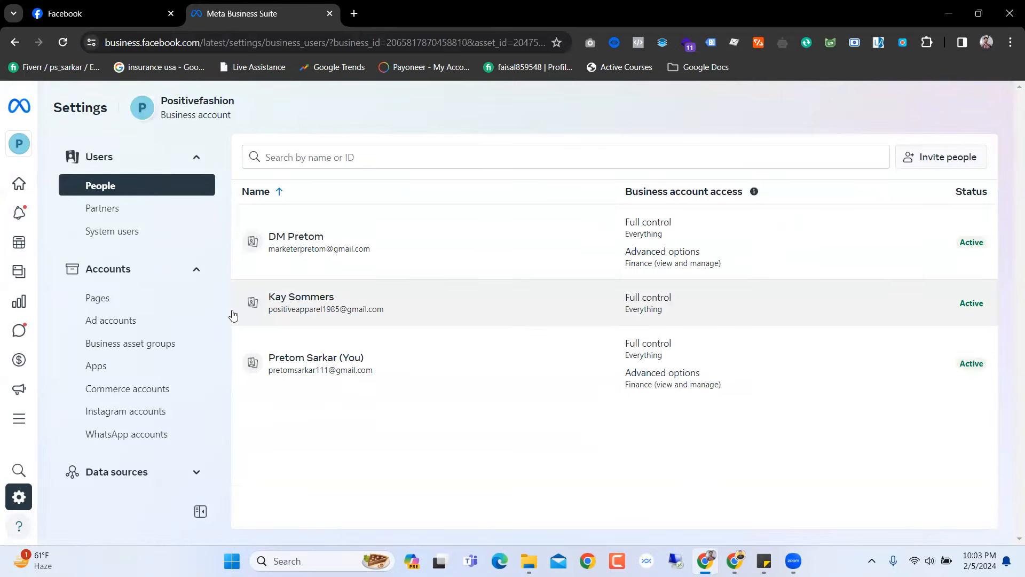
Open the full Business settings for Positivefashion and show its ad accounts
{"action": "scroll", "coordinate": [144, 373], "scroll_direction": "down", "scroll_amount": 8}
{"action": "left_click", "coordinate": [144, 423]}
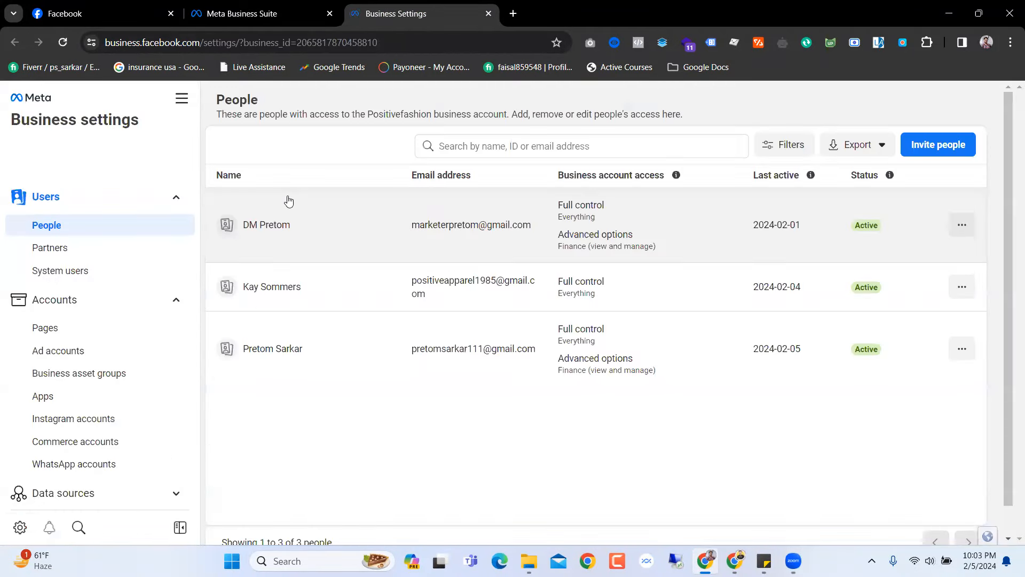
{"action": "scroll", "coordinate": [288, 196], "scroll_direction": "down", "scroll_amount": 2}
{"action": "left_click", "coordinate": [88, 348]}
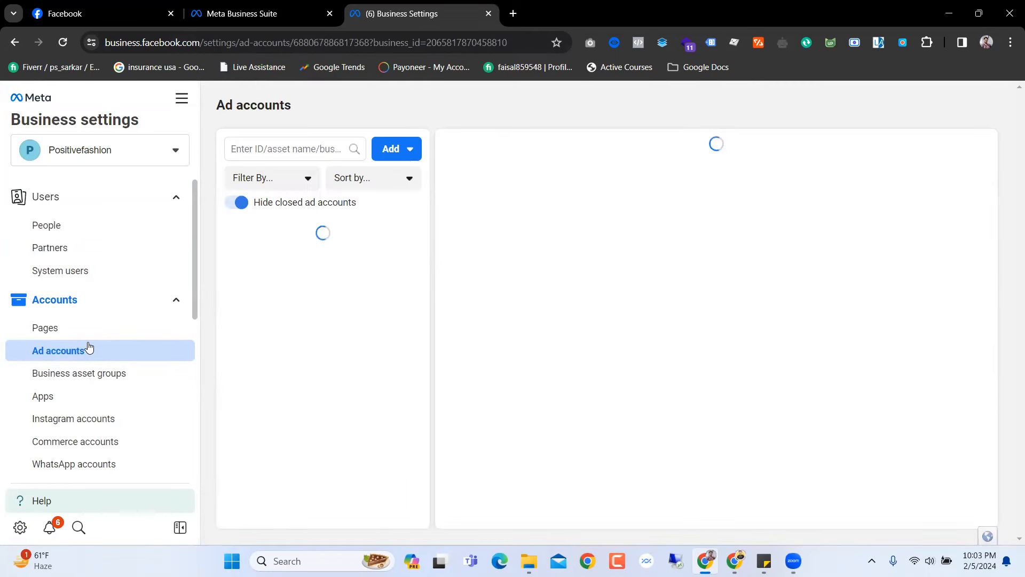
Open the Positive Fashion Co ad account in Ads Manager
{"action": "scroll", "coordinate": [88, 348], "scroll_direction": "down", "scroll_amount": 3}
{"action": "scroll", "coordinate": [88, 348], "scroll_direction": "up", "scroll_amount": 3}
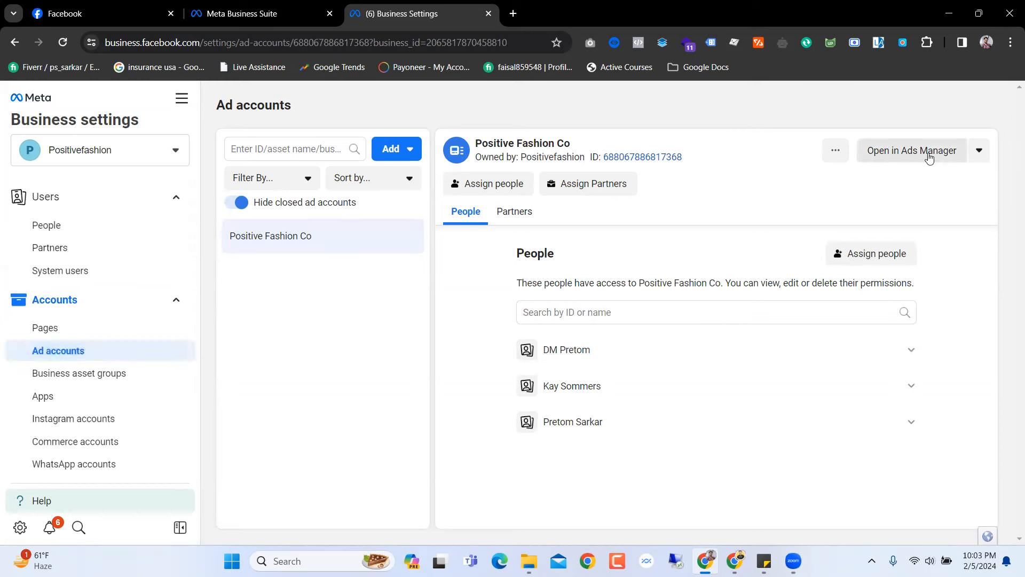
{"action": "left_click", "coordinate": [902, 156]}
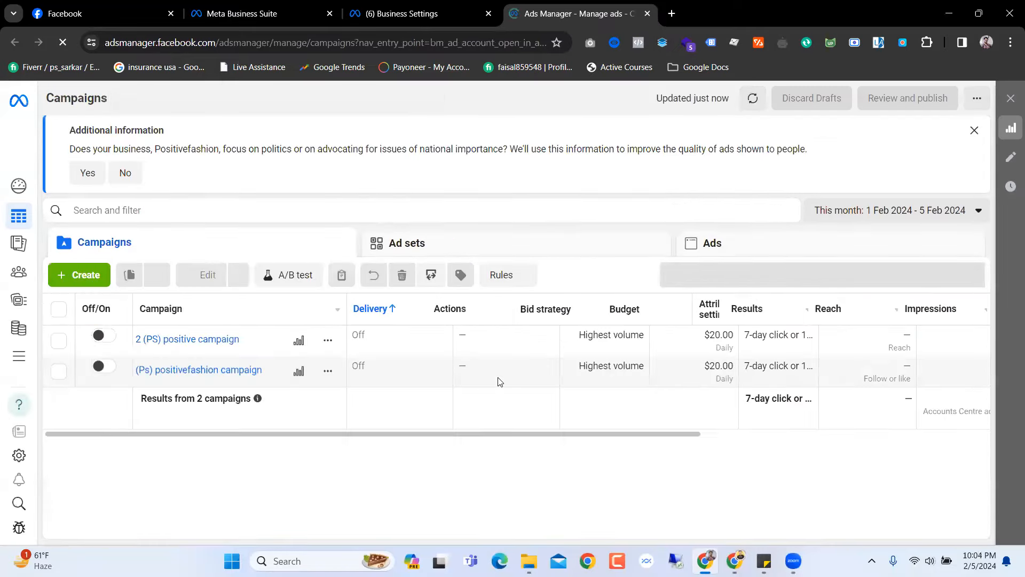
{"action": "left_click_drag", "start_coordinate": [528, 433], "coordinate": [516, 454]}
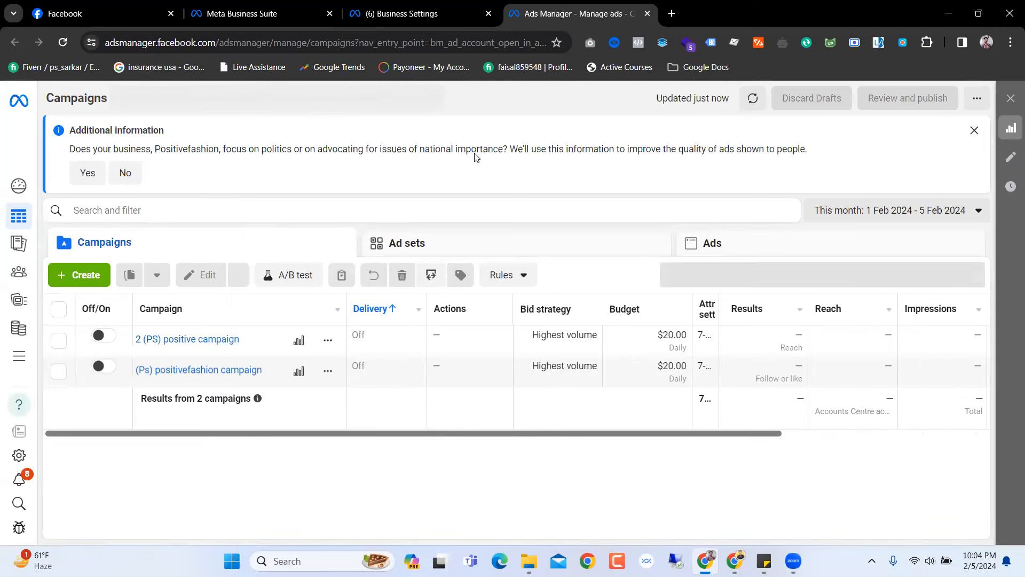
Try to start a new campaign, reload Ads Manager, and try to start the campaign again
{"action": "left_click", "coordinate": [71, 275]}
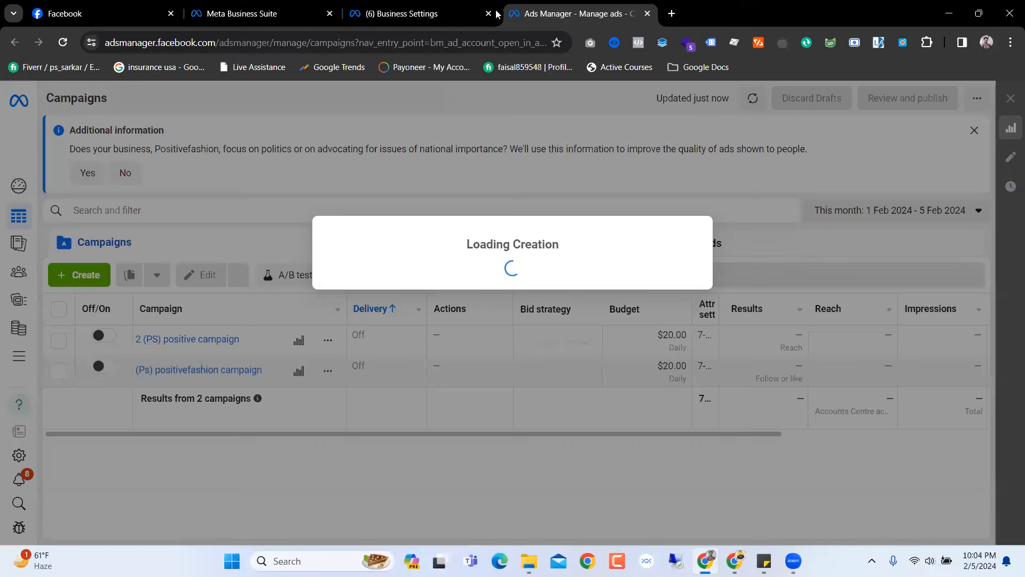
{"action": "left_click", "coordinate": [64, 42]}
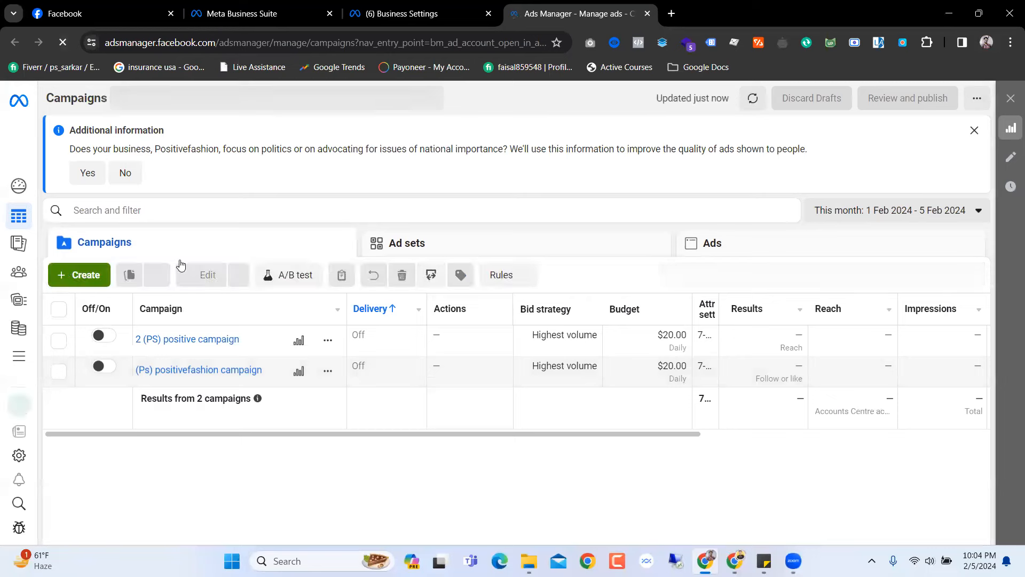
{"action": "left_click", "coordinate": [85, 276]}
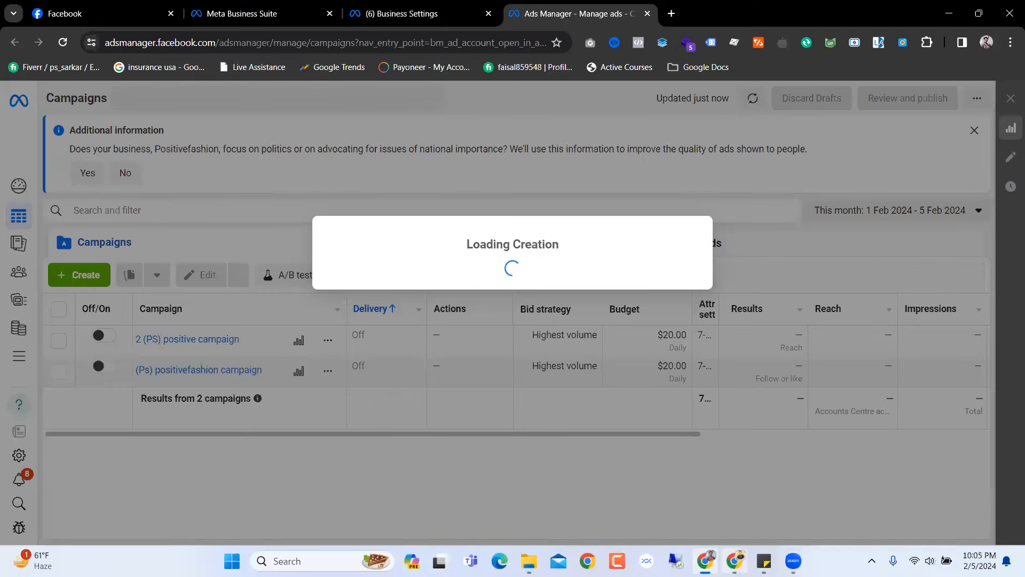
Switch to the other Chrome window, replace the YouTube tab with a new one, and go to business.facebook.com
{"action": "left_click", "coordinate": [761, 517]}
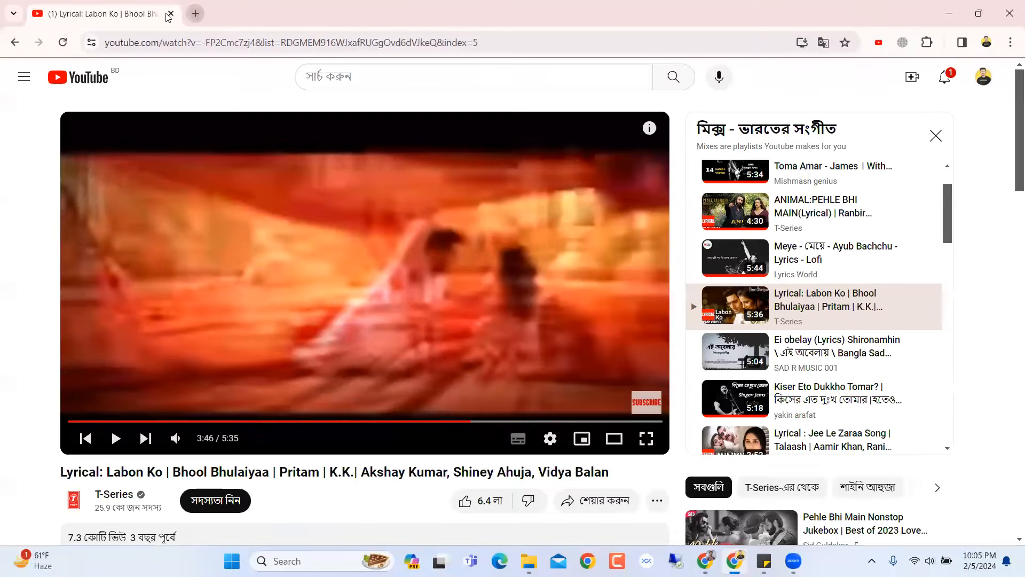
{"action": "left_click", "coordinate": [195, 13]}
{"action": "left_click", "coordinate": [170, 14]}
{"action": "left_click", "coordinate": [240, 43]}
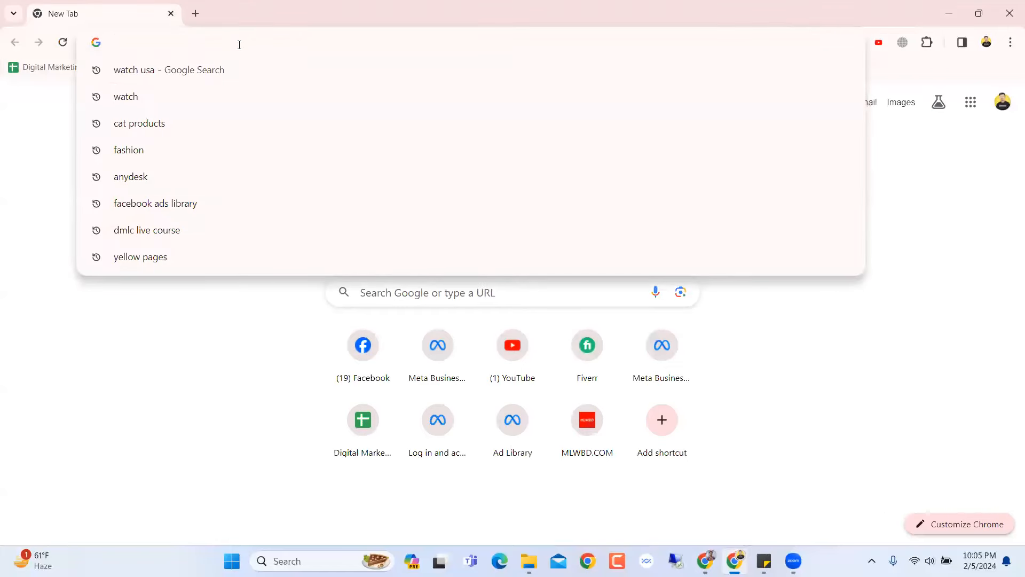
{"action": "type", "text": "business.facebook.com"}
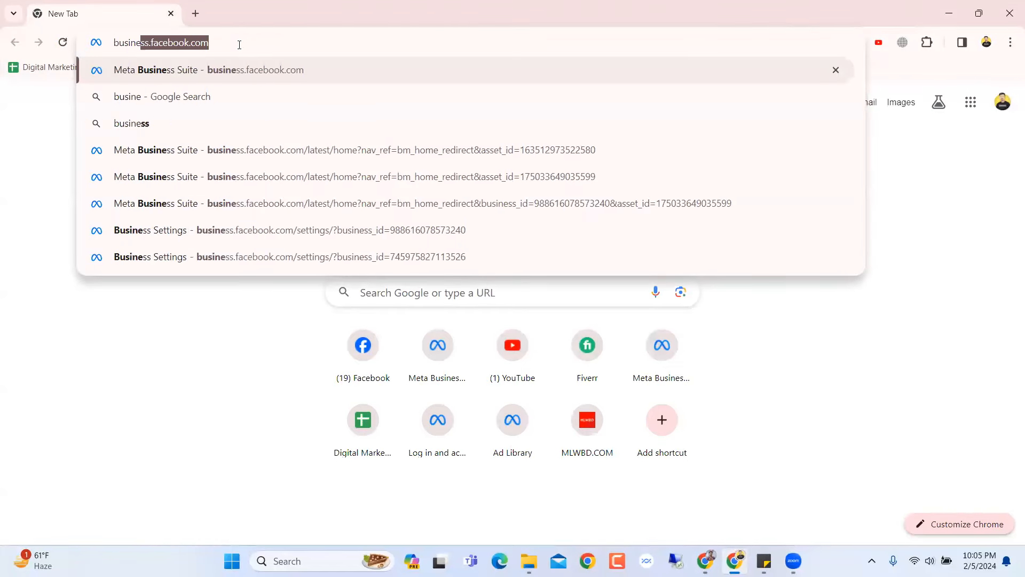
{"action": "key", "text": "Right"}
{"action": "key", "text": "Return"}
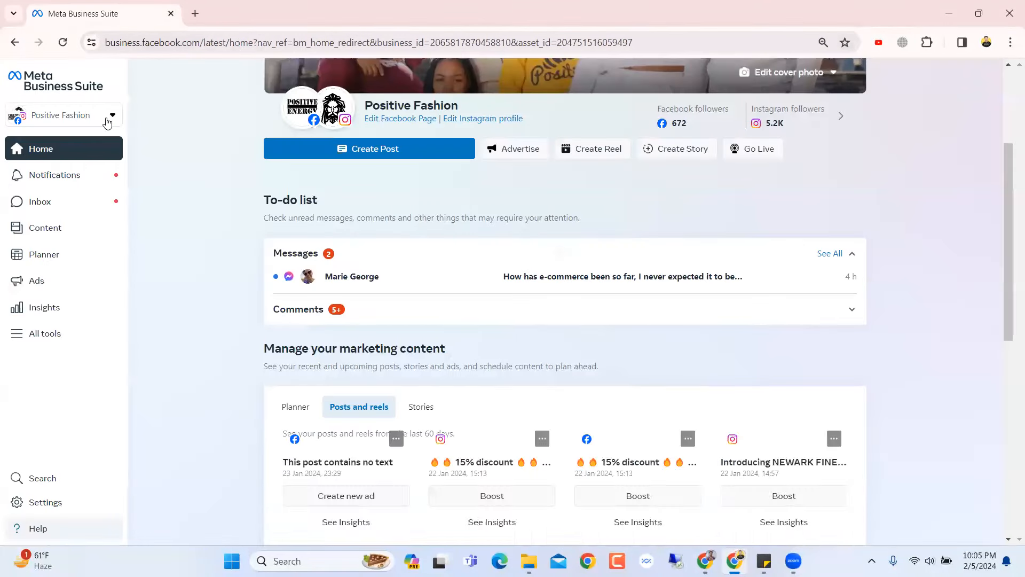
Dismiss the introductory dialog about managing the business in one place
{"action": "left_click", "coordinate": [107, 118]}
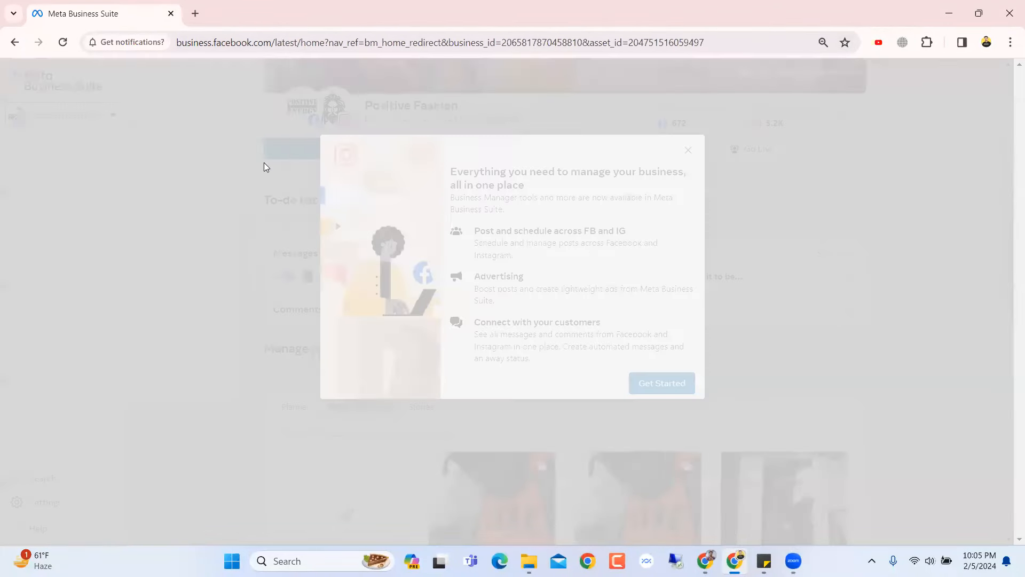
{"action": "left_click", "coordinate": [276, 75]}
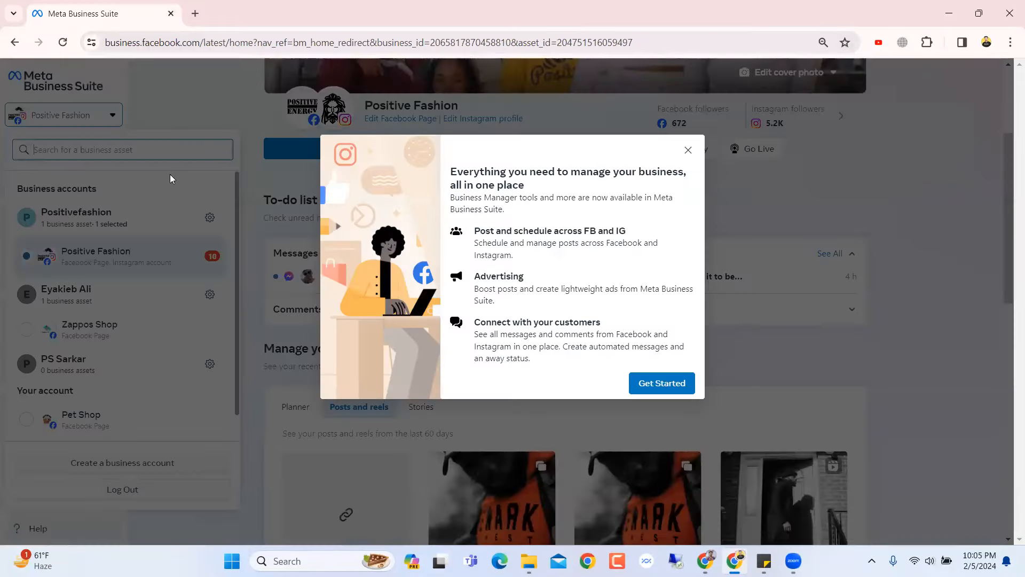
{"action": "left_click", "coordinate": [688, 150]}
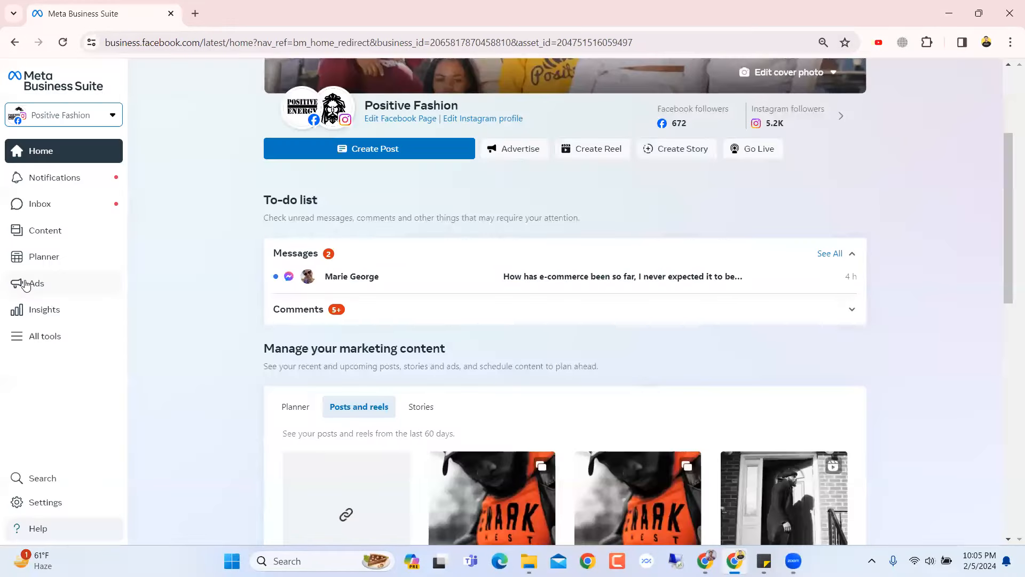
{"action": "left_click", "coordinate": [616, 431]}
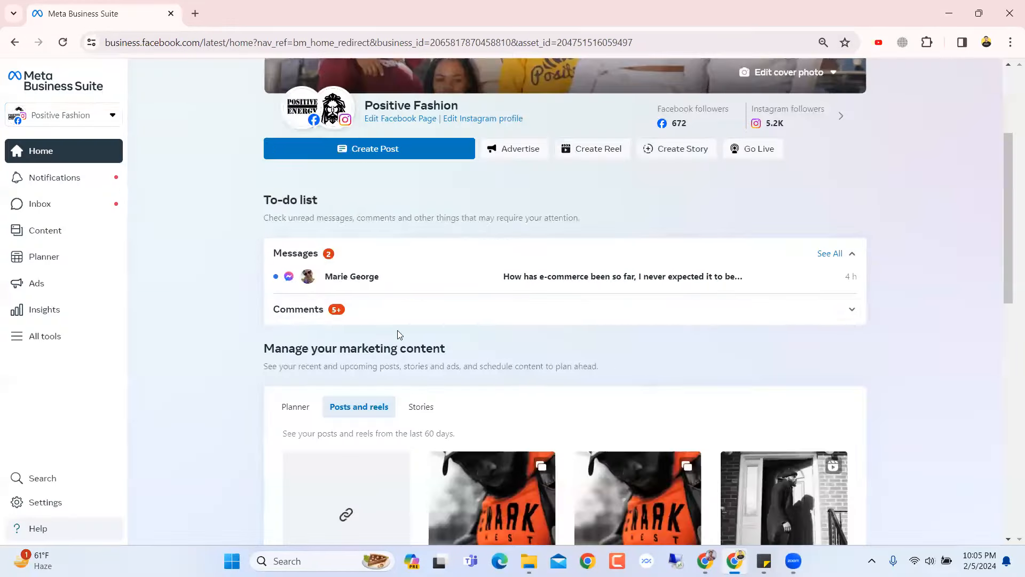
{"action": "left_click", "coordinate": [336, 113]}
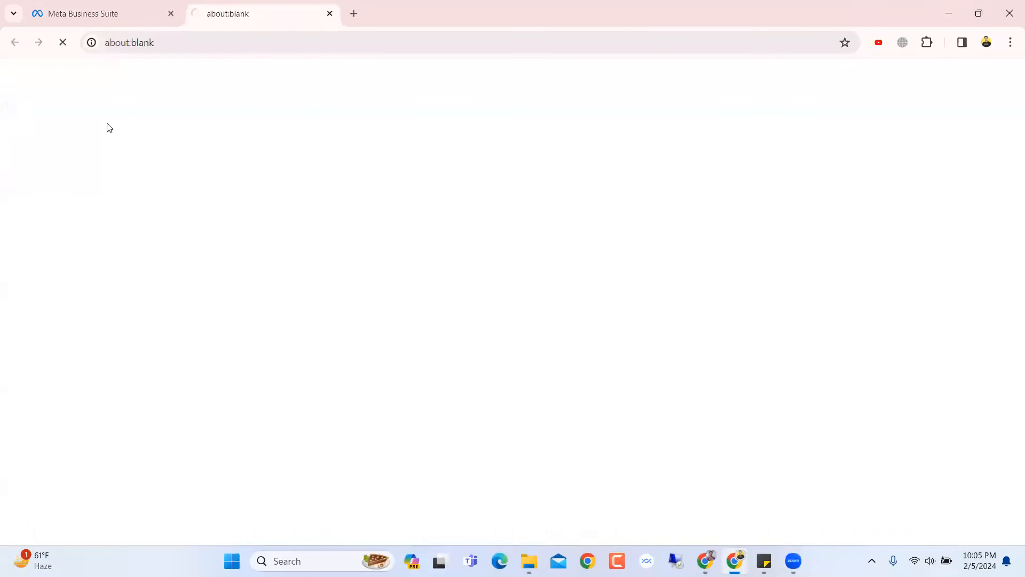
{"action": "left_click", "coordinate": [155, 13]}
{"action": "left_click", "coordinate": [329, 13]}
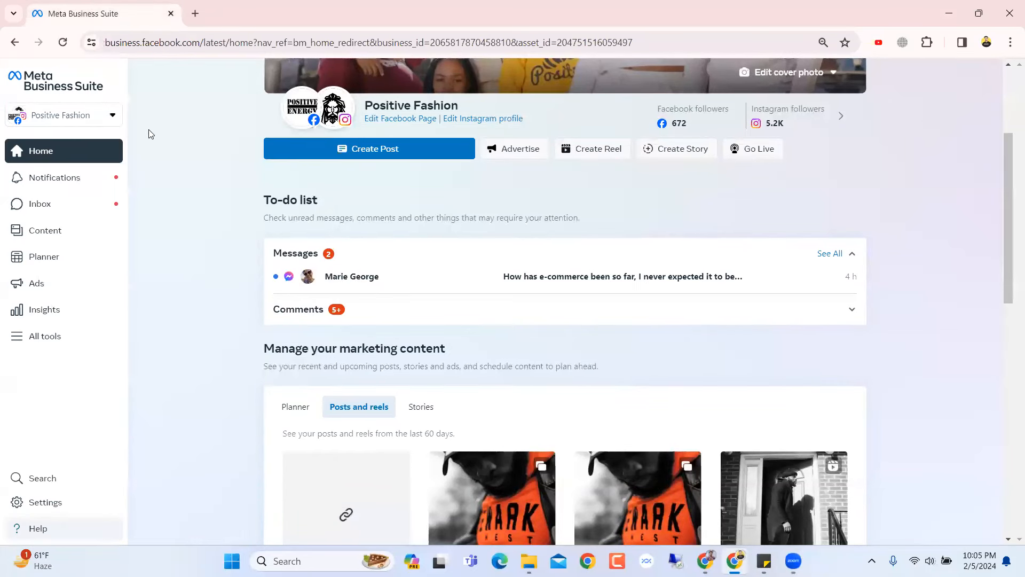
Open the settings of the Positivefashion business account in this second browser window
{"action": "left_click", "coordinate": [75, 117]}
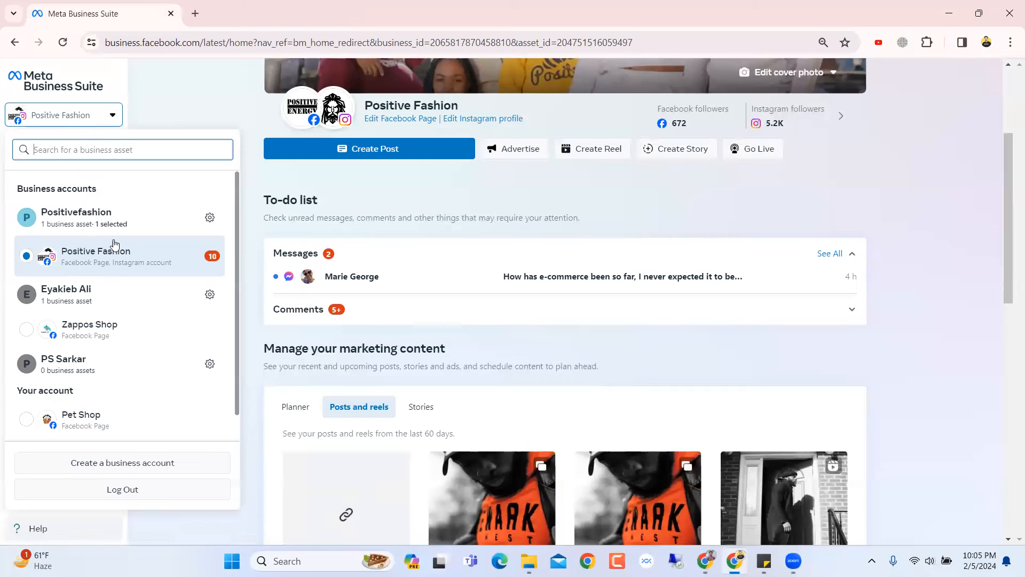
{"action": "left_click", "coordinate": [209, 218]}
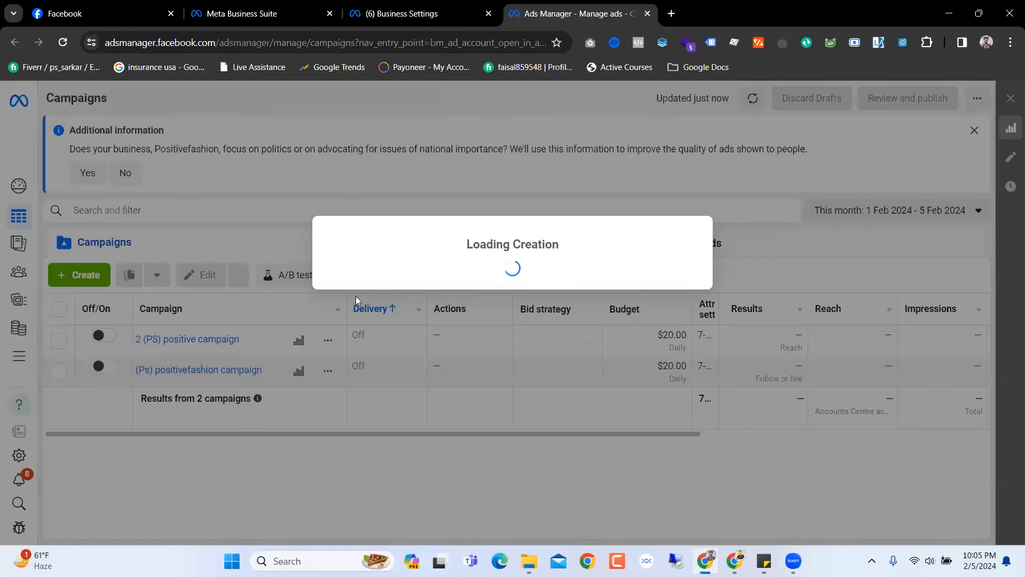
{"action": "left_click", "coordinate": [735, 561]}
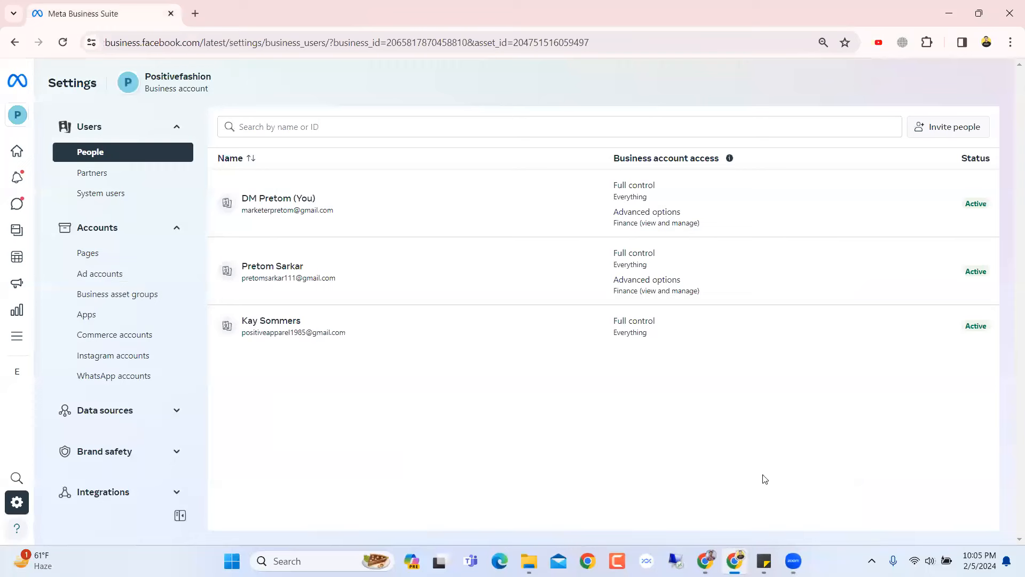
Open the separate Business settings page for Positivefashion and list its ad accounts
{"action": "scroll", "coordinate": [134, 437], "scroll_direction": "down", "scroll_amount": 5}
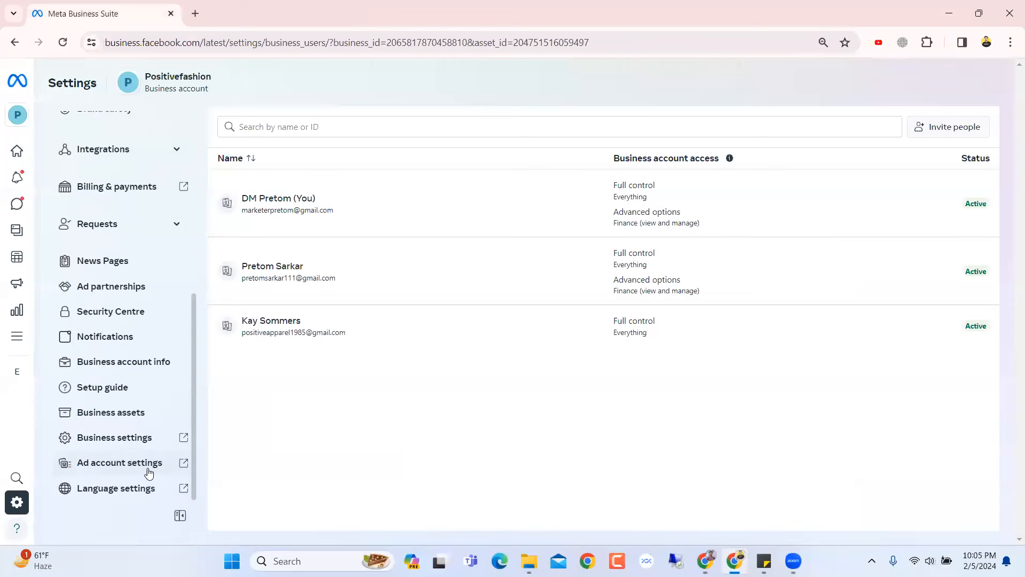
{"action": "left_click", "coordinate": [138, 439]}
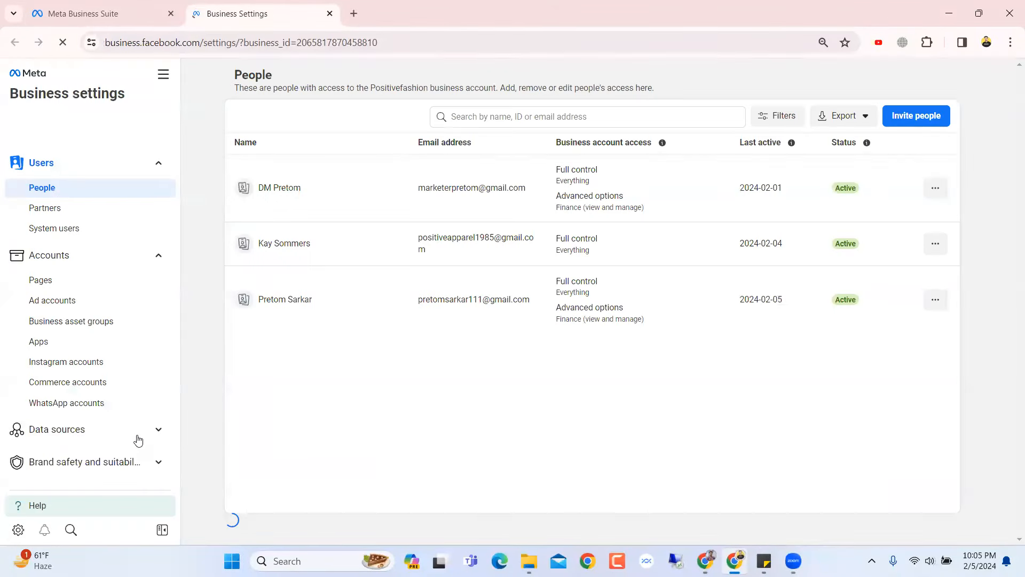
{"action": "left_click", "coordinate": [60, 302]}
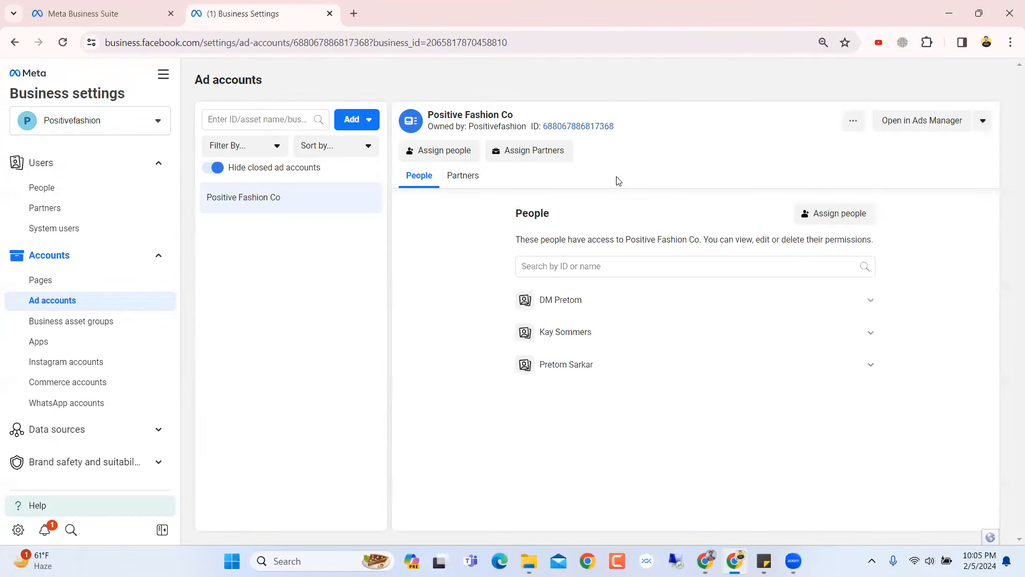
Open the Positive Fashion Co ad account in Ads Manager, start a new campaign, and review the campaign objectives
{"action": "left_click", "coordinate": [935, 122]}
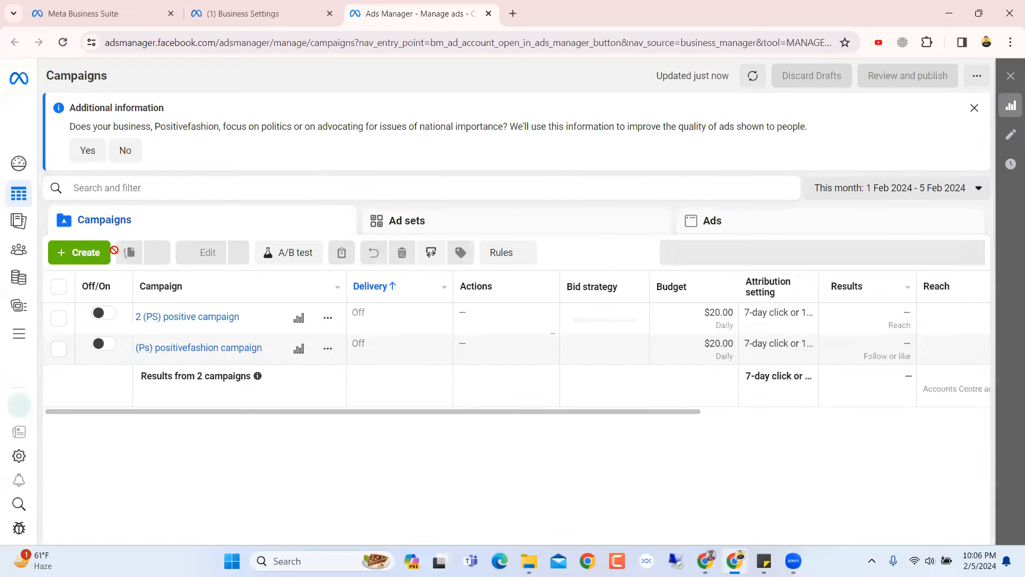
{"action": "left_click", "coordinate": [93, 252]}
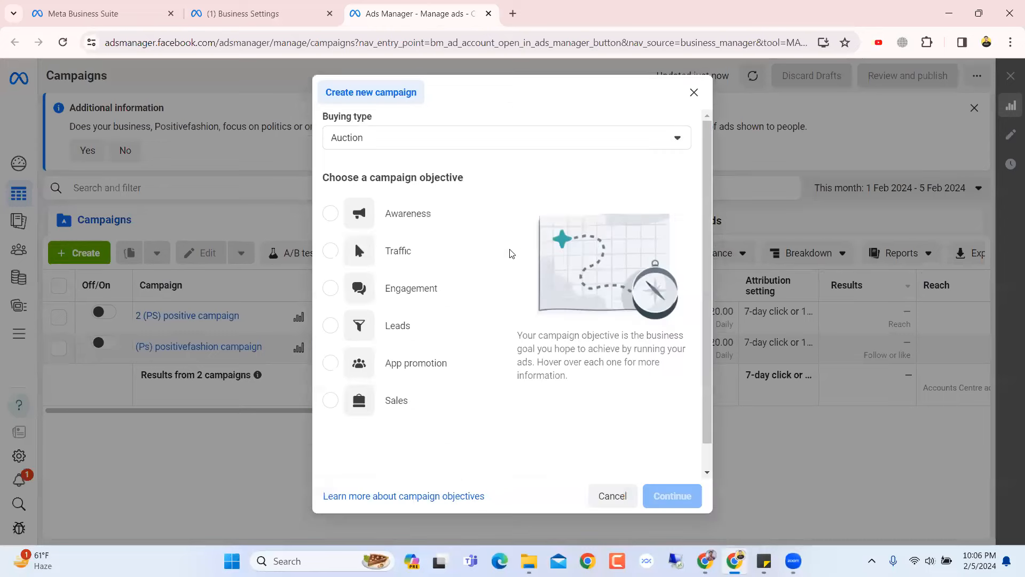
{"action": "scroll", "coordinate": [469, 299], "scroll_direction": "down", "scroll_amount": 1}
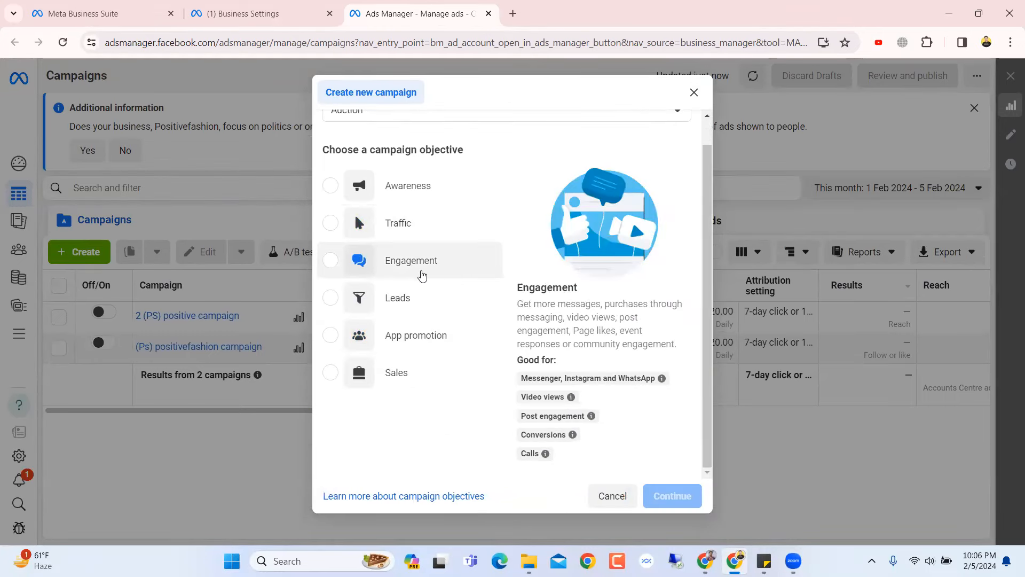
{"action": "scroll", "coordinate": [426, 270], "scroll_direction": "up", "scroll_amount": 1}
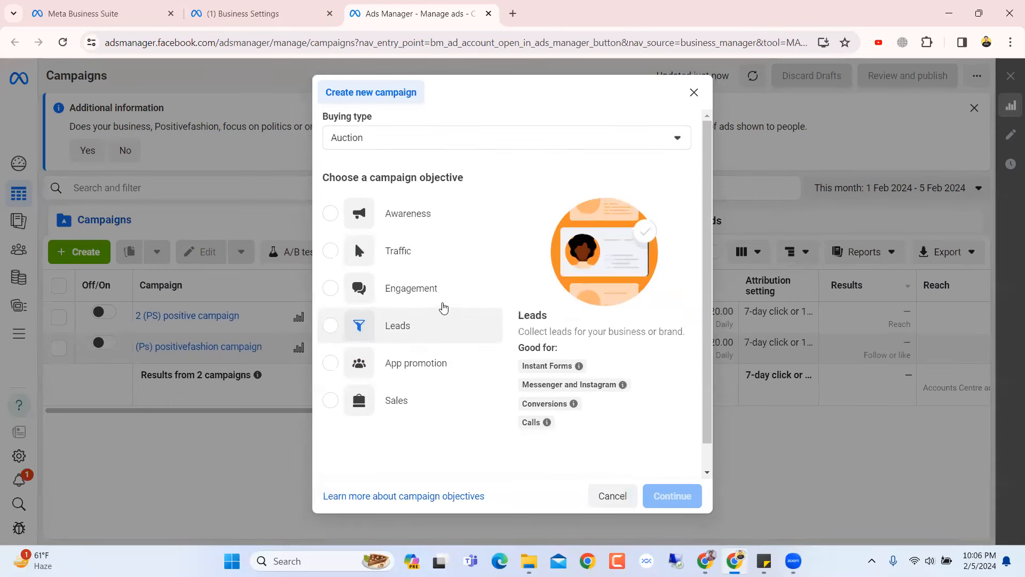
Choose the Engagement objective and create the campaign with the manual engagement campaign setup
{"action": "scroll", "coordinate": [443, 296], "scroll_direction": "down", "scroll_amount": 1}
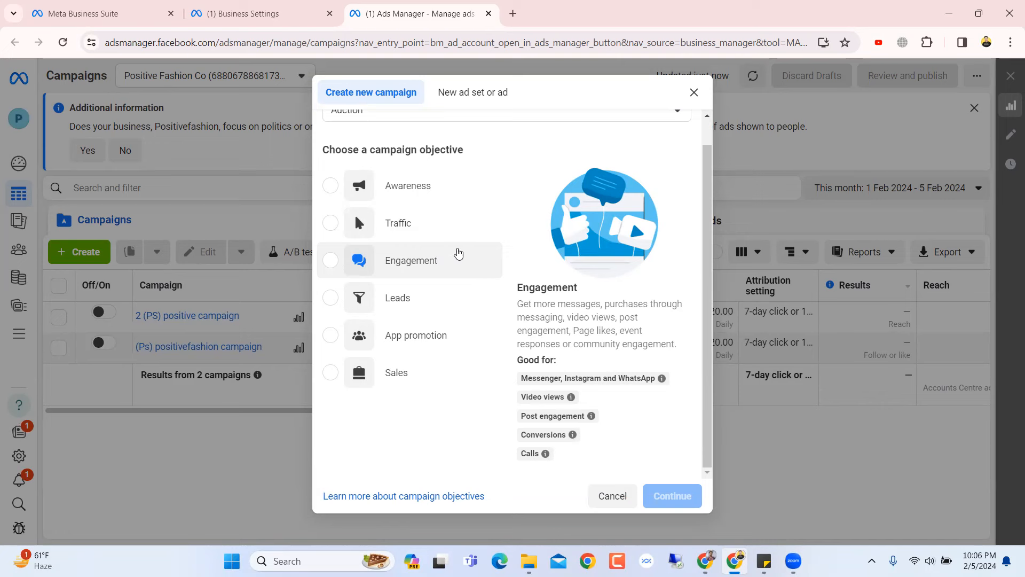
{"action": "left_click", "coordinate": [432, 262]}
{"action": "scroll", "coordinate": [561, 393], "scroll_direction": "down", "scroll_amount": 1}
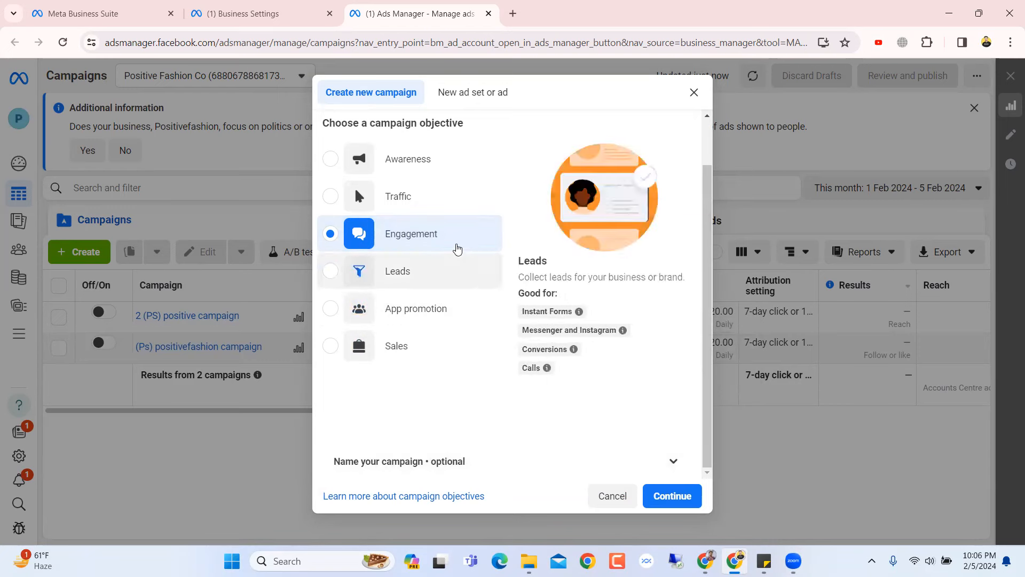
{"action": "left_click", "coordinate": [674, 496]}
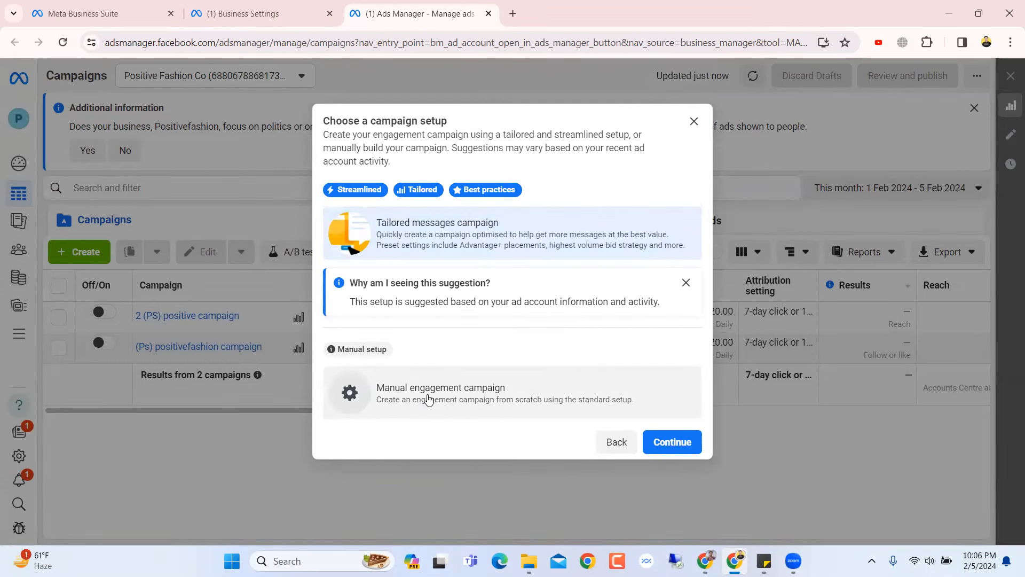
{"action": "left_click", "coordinate": [495, 397]}
{"action": "left_click", "coordinate": [690, 411]}
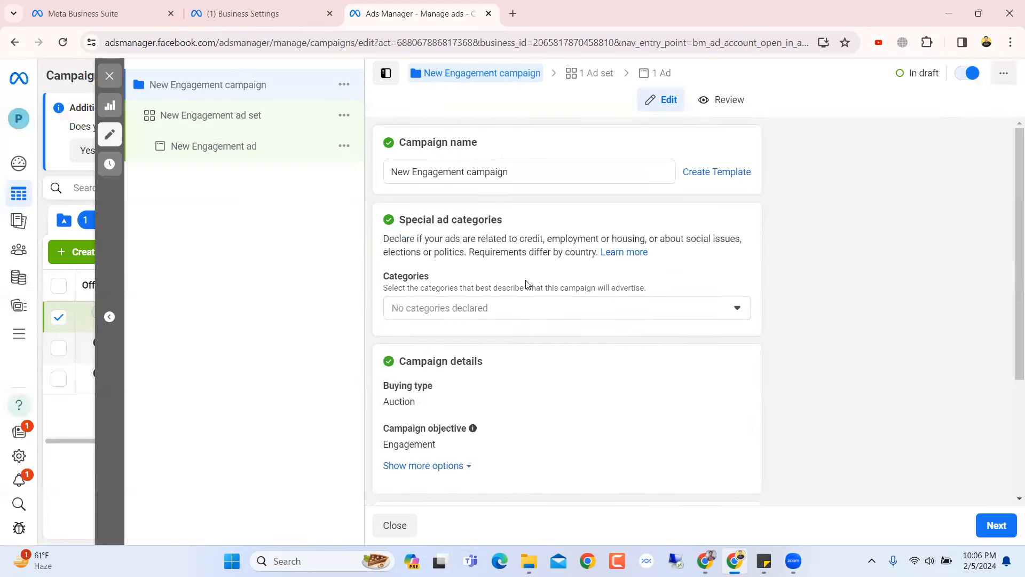
{"action": "scroll", "coordinate": [531, 298], "scroll_direction": "down", "scroll_amount": 3}
{"action": "scroll", "coordinate": [532, 270], "scroll_direction": "up", "scroll_amount": 3}
{"action": "left_click_drag", "start_coordinate": [464, 171], "coordinate": [392, 167]}
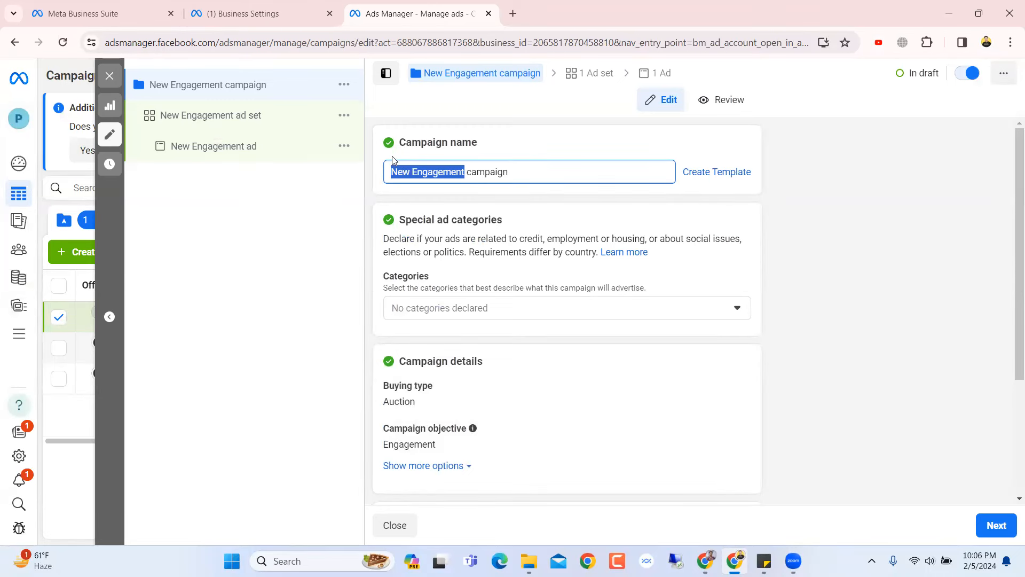
From Business settings, list the business's Pages, dismiss the support notice, and view the Positive Fashion Page on Facebook
{"action": "left_click", "coordinate": [265, 11]}
{"action": "scroll", "coordinate": [90, 299], "scroll_direction": "down", "scroll_amount": 4}
{"action": "scroll", "coordinate": [87, 300], "scroll_direction": "up", "scroll_amount": 5}
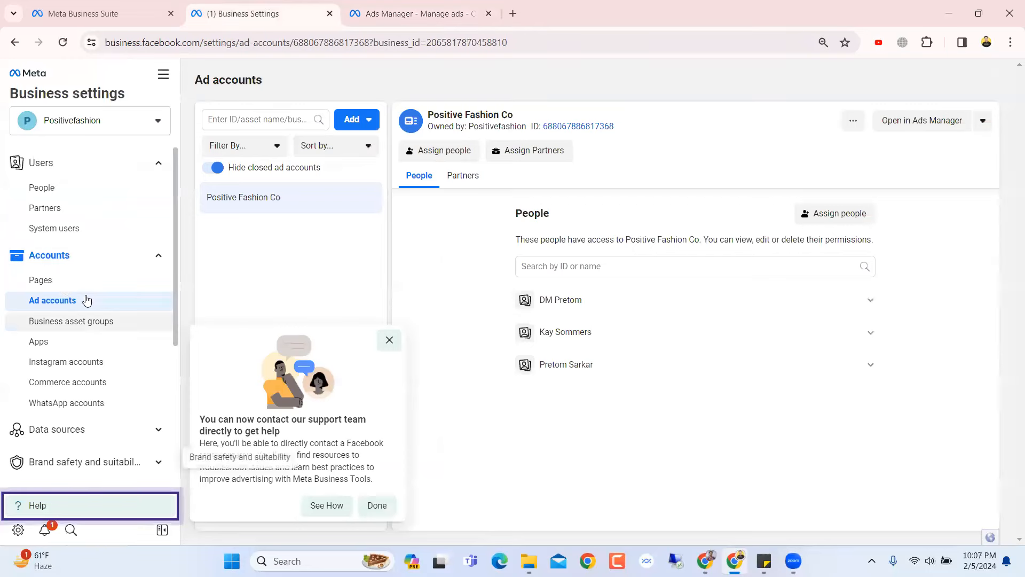
{"action": "left_click", "coordinate": [66, 282]}
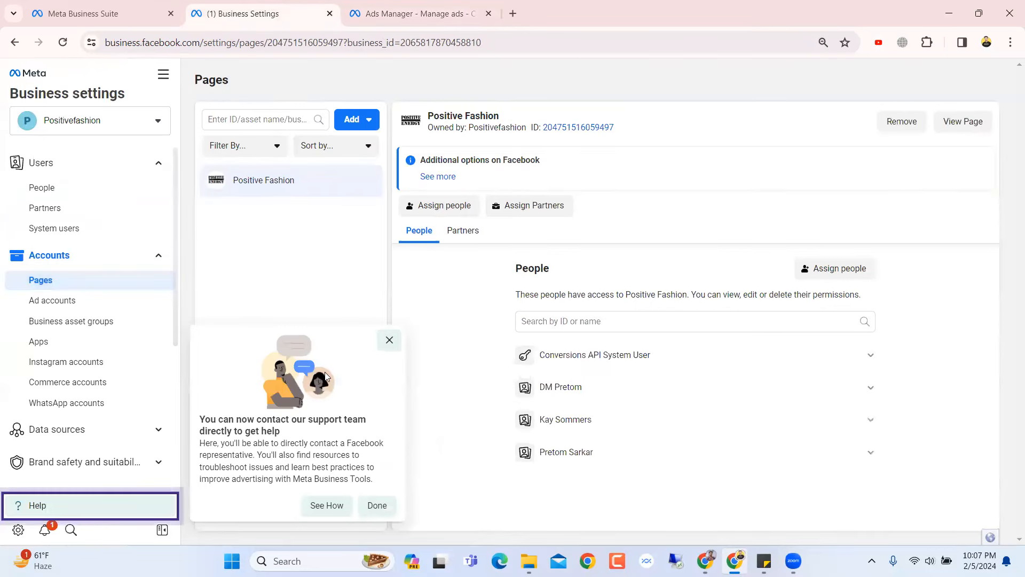
{"action": "left_click", "coordinate": [389, 339]}
{"action": "right_click", "coordinate": [963, 126]}
{"action": "left_click", "coordinate": [972, 123]}
{"action": "left_click", "coordinate": [973, 124]}
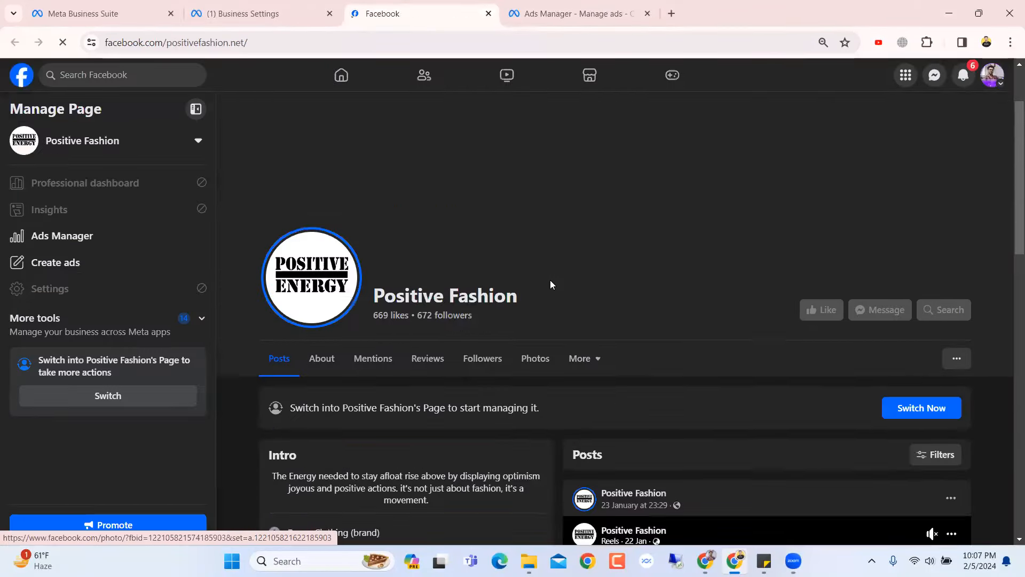
Open the positivefashion.net link from the Page's intro in a new tab and place that tab after Ads Manager
{"action": "scroll", "coordinate": [550, 280], "scroll_direction": "down", "scroll_amount": 8}
{"action": "scroll", "coordinate": [550, 280], "scroll_direction": "up", "scroll_amount": 6}
{"action": "scroll", "coordinate": [549, 280], "scroll_direction": "down", "scroll_amount": 1}
{"action": "scroll", "coordinate": [550, 281], "scroll_direction": "up", "scroll_amount": 1}
{"action": "scroll", "coordinate": [550, 281], "scroll_direction": "down", "scroll_amount": 3}
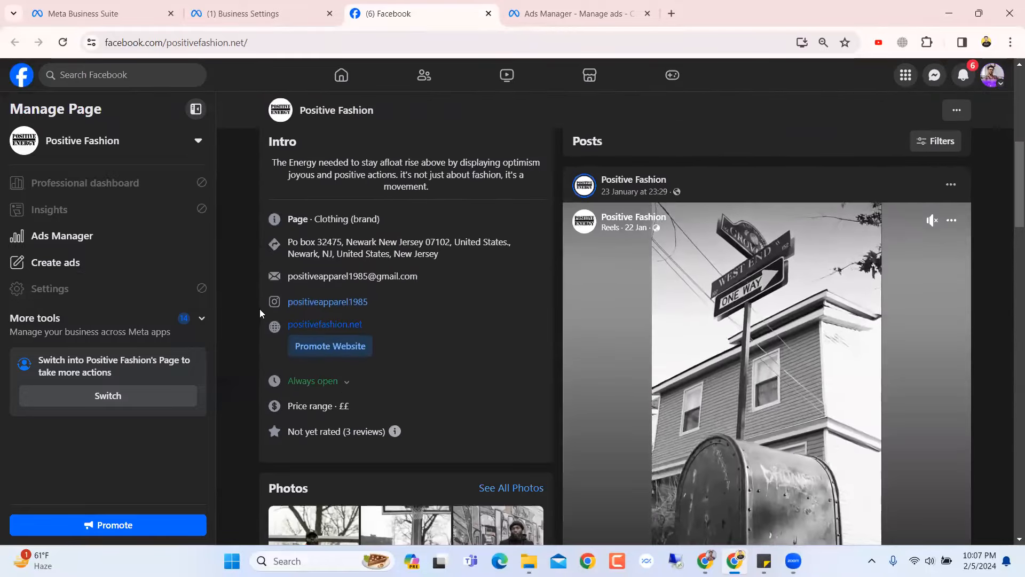
{"action": "right_click", "coordinate": [327, 325]}
{"action": "left_click", "coordinate": [354, 337]}
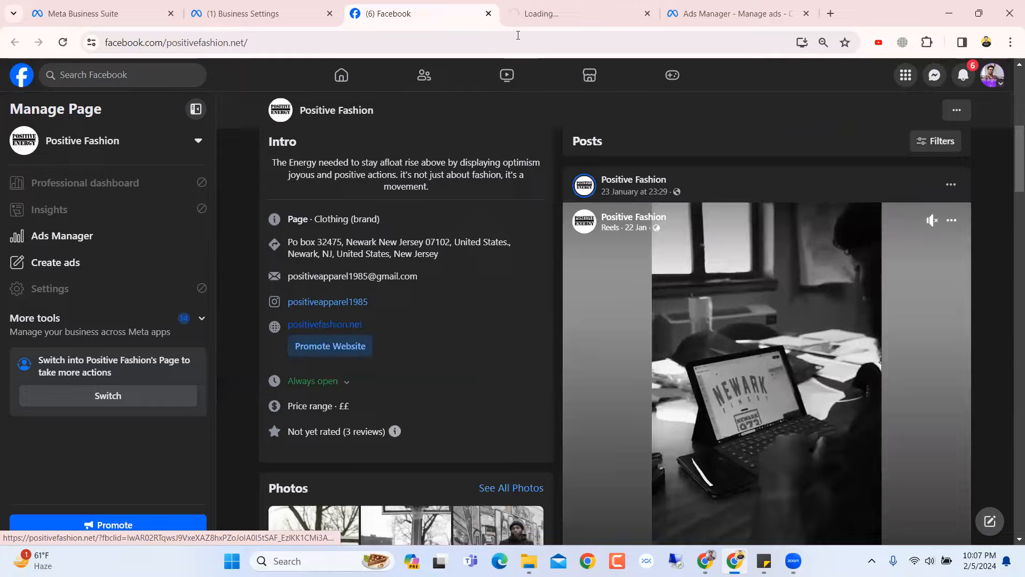
{"action": "left_click", "coordinate": [638, 13]}
{"action": "left_click_drag", "start_coordinate": [517, 5], "coordinate": [675, 7]}
Dismiss the store's sign-up popup and look through the home page down to the featured products
{"action": "scroll", "coordinate": [604, 334], "scroll_direction": "down", "scroll_amount": 3}
{"action": "scroll", "coordinate": [604, 333], "scroll_direction": "down", "scroll_amount": 10}
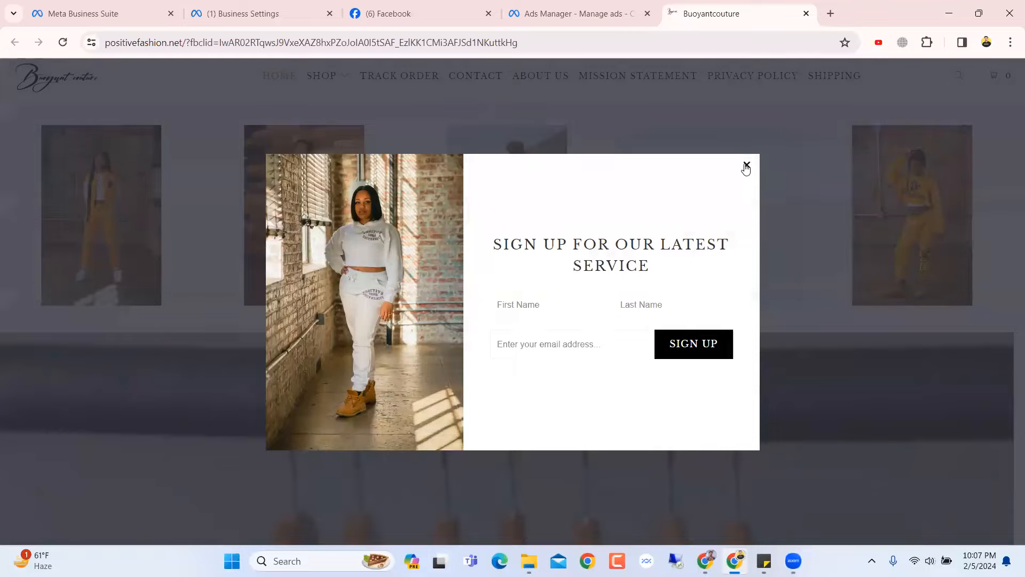
{"action": "left_click", "coordinate": [746, 166]}
{"action": "scroll", "coordinate": [635, 214], "scroll_direction": "up", "scroll_amount": 8}
{"action": "scroll", "coordinate": [642, 237], "scroll_direction": "down", "scroll_amount": 8}
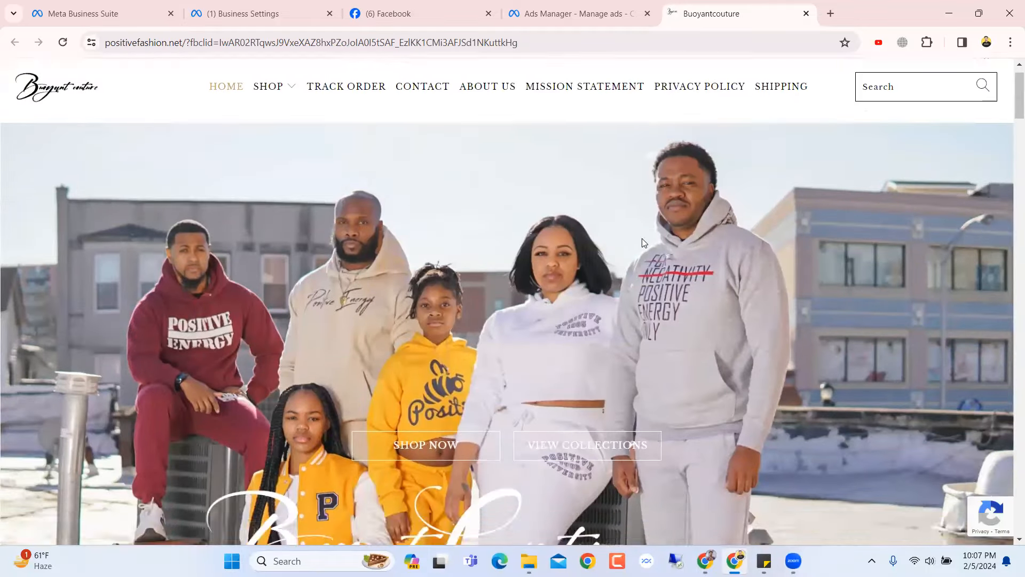
{"action": "scroll", "coordinate": [643, 243], "scroll_direction": "down", "scroll_amount": 3}
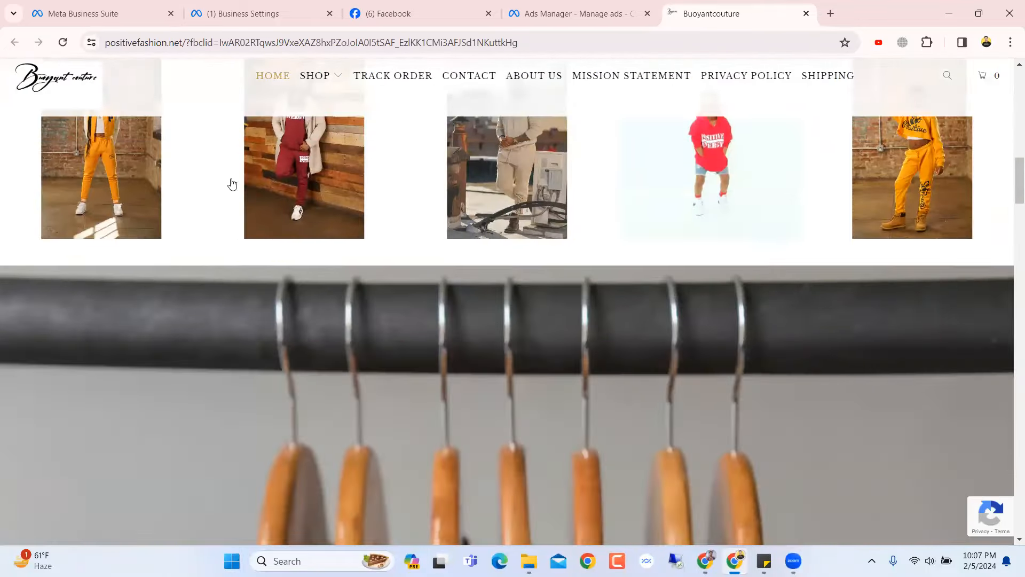
Open The Positive Energy Sweatsuit product in a new tab, view it, and return to the store's home page
{"action": "right_click", "coordinate": [330, 145]}
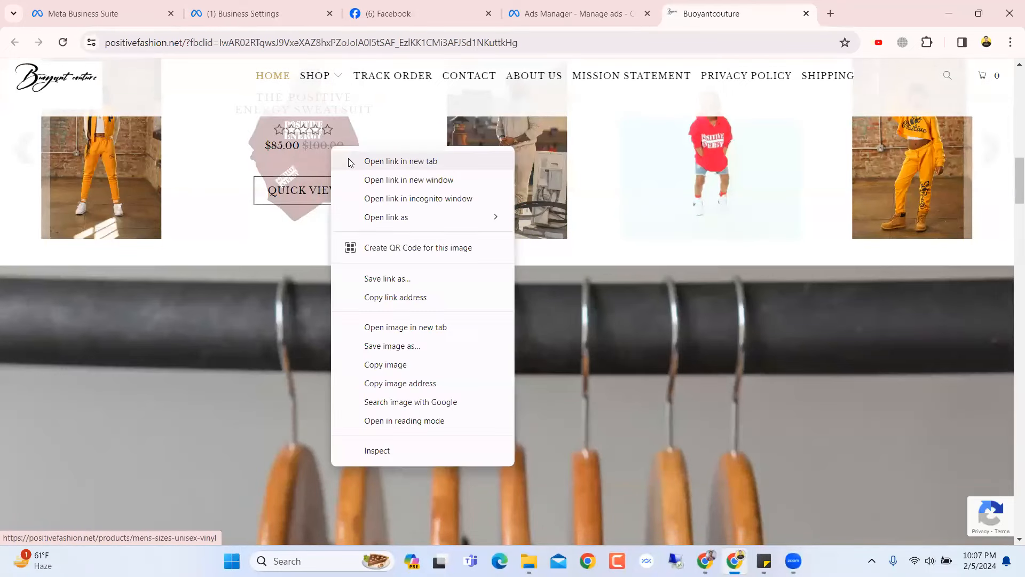
{"action": "left_click", "coordinate": [352, 160]}
{"action": "left_click", "coordinate": [745, 6]}
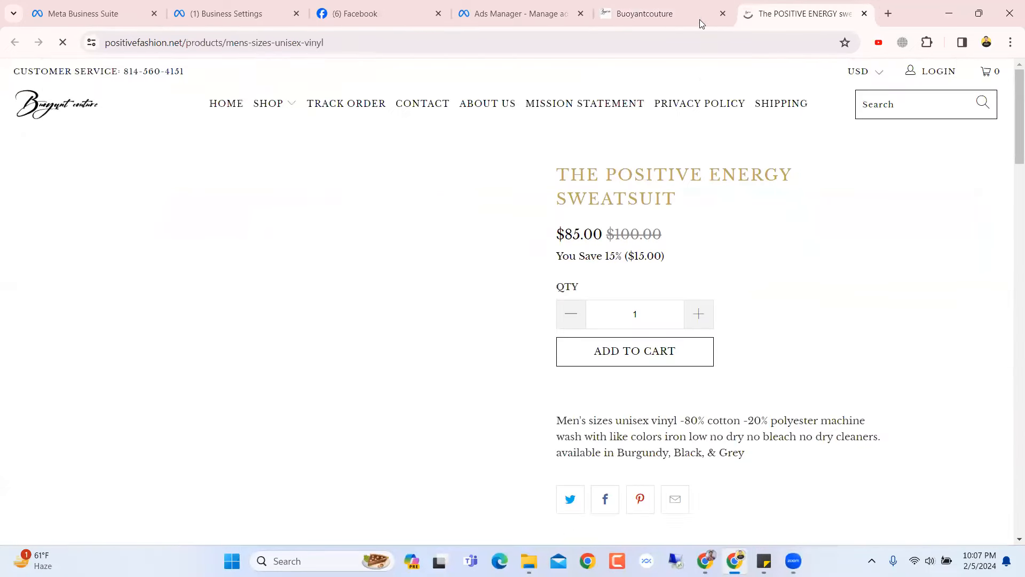
{"action": "left_click", "coordinate": [627, 6]}
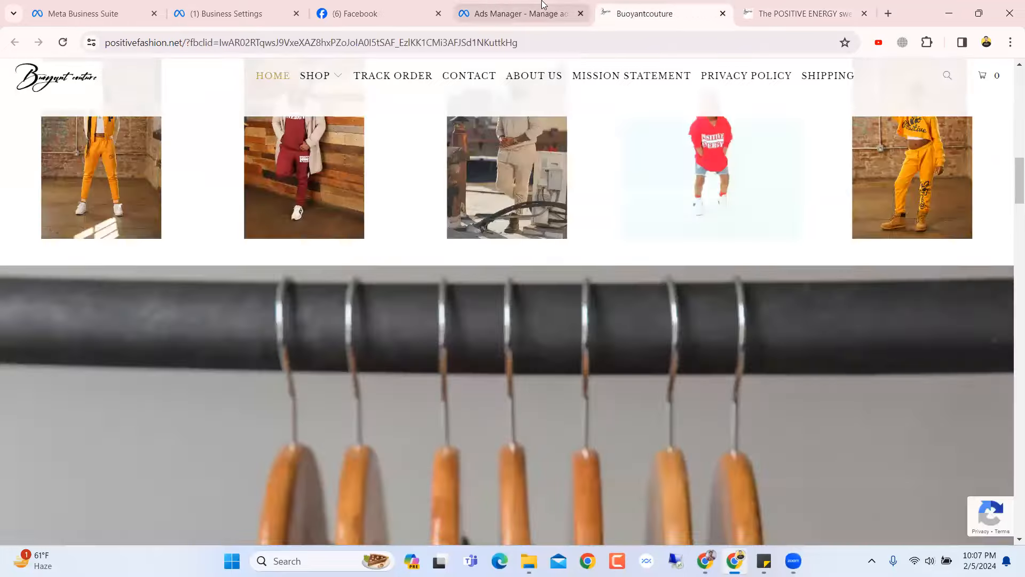
Return to Ads Manager and examine the new campaign's name, special ad categories, campaign details, A/B test and budget sections
{"action": "left_click", "coordinate": [515, 13]}
{"action": "left_click", "coordinate": [269, 233]}
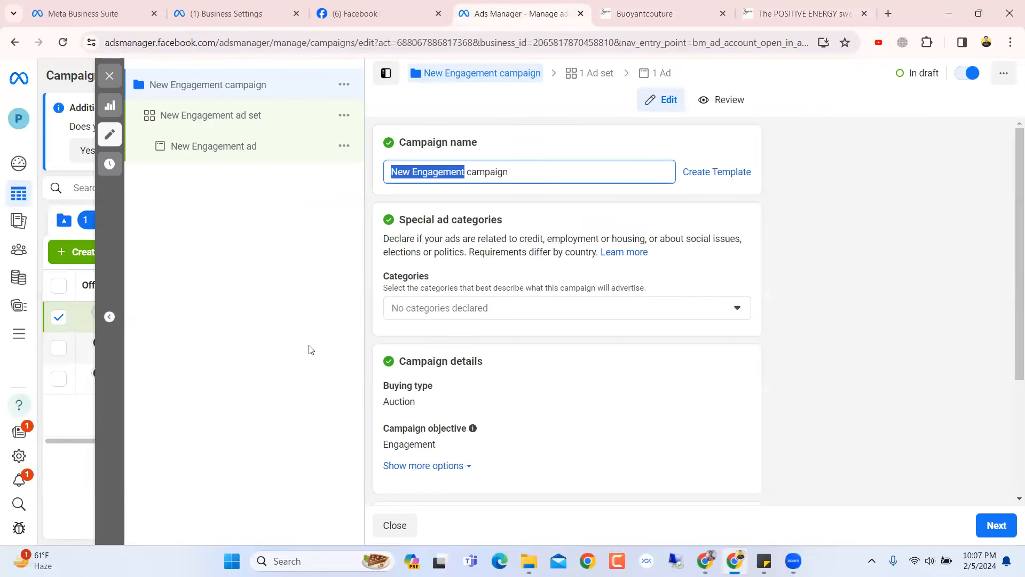
{"action": "left_click", "coordinate": [372, 252]}
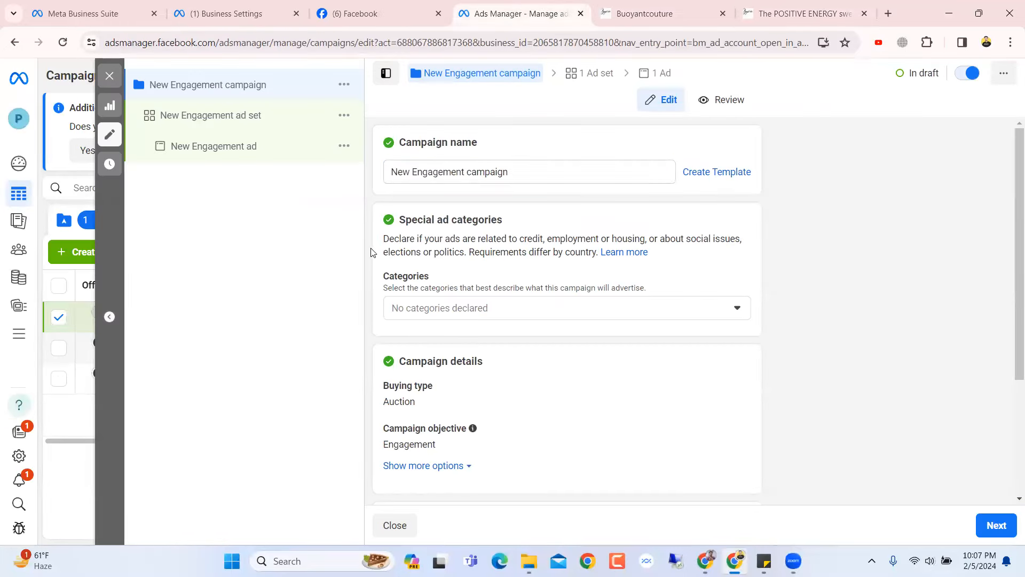
{"action": "scroll", "coordinate": [747, 379], "scroll_direction": "down", "scroll_amount": 3}
{"action": "scroll", "coordinate": [758, 376], "scroll_direction": "up", "scroll_amount": 2}
{"action": "scroll", "coordinate": [758, 375], "scroll_direction": "down", "scroll_amount": 2}
{"action": "scroll", "coordinate": [764, 376], "scroll_direction": "up", "scroll_amount": 3}
{"action": "left_click", "coordinate": [525, 169]}
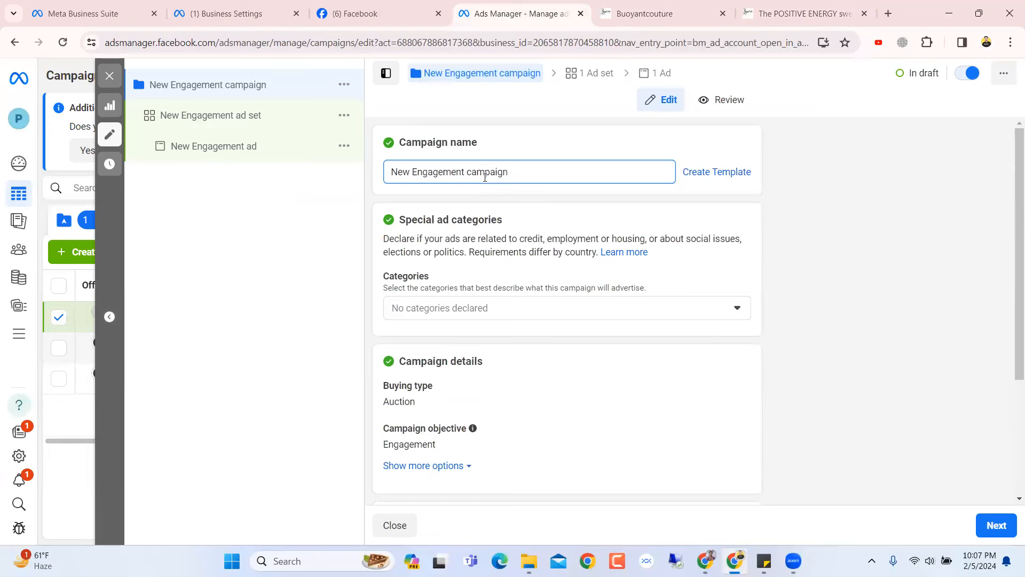
{"action": "scroll", "coordinate": [399, 167], "scroll_direction": "down", "scroll_amount": 3}
{"action": "scroll", "coordinate": [415, 165], "scroll_direction": "up", "scroll_amount": 3}
{"action": "scroll", "coordinate": [549, 206], "scroll_direction": "down", "scroll_amount": 1}
{"action": "scroll", "coordinate": [604, 107], "scroll_direction": "up", "scroll_amount": 1}
Remove "New Engagement" from the campaign name, keeping only "campaign"
{"action": "left_click_drag", "start_coordinate": [464, 171], "coordinate": [386, 171]}
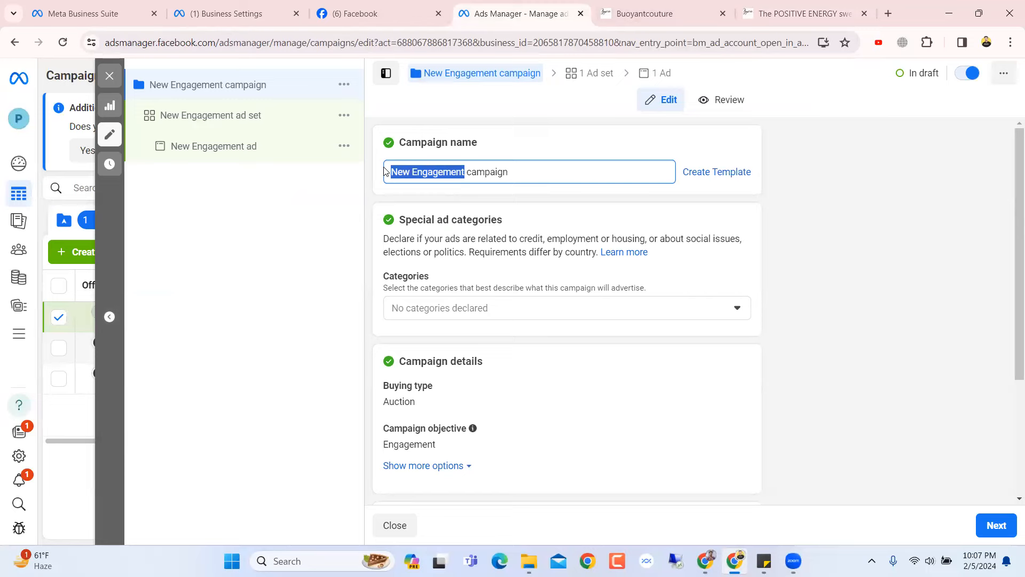
{"action": "key", "text": "BackSpace"}
{"action": "key", "text": "Delete"}
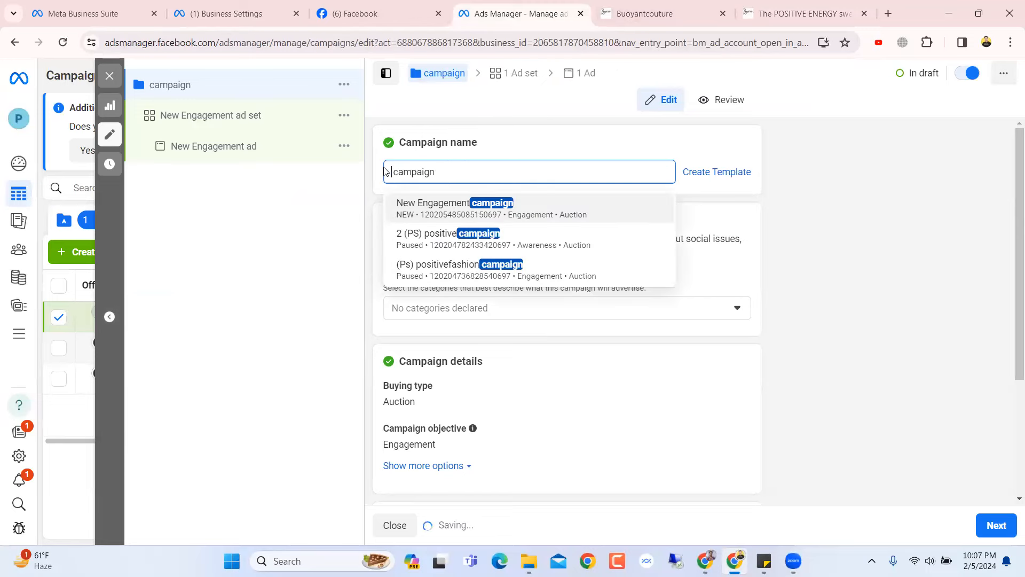
Copy the word "positivefashion" from the store website's address
{"action": "left_click", "coordinate": [653, 12]}
{"action": "scroll", "coordinate": [251, 146], "scroll_direction": "up", "scroll_amount": 10}
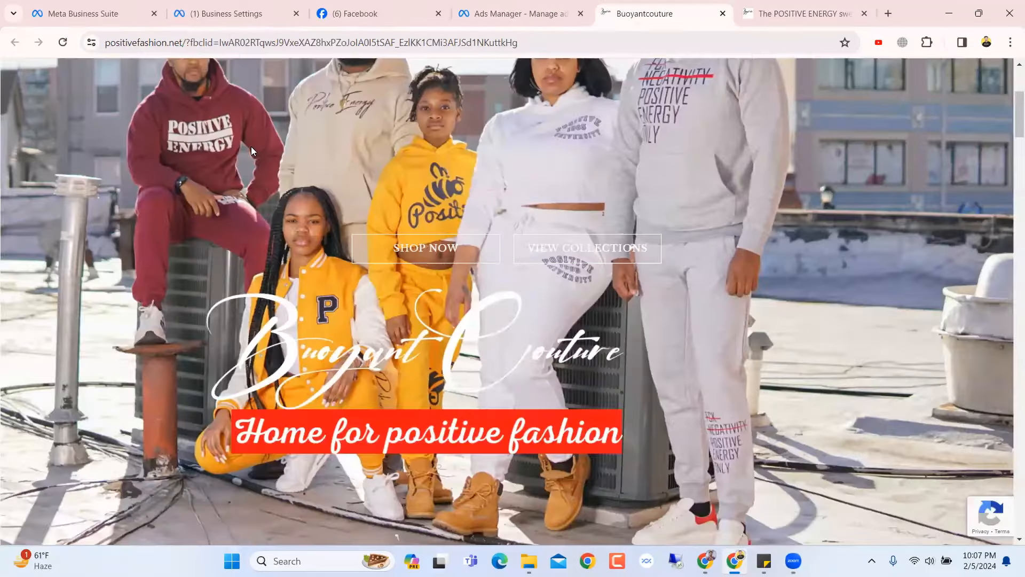
{"action": "left_click", "coordinate": [166, 43]}
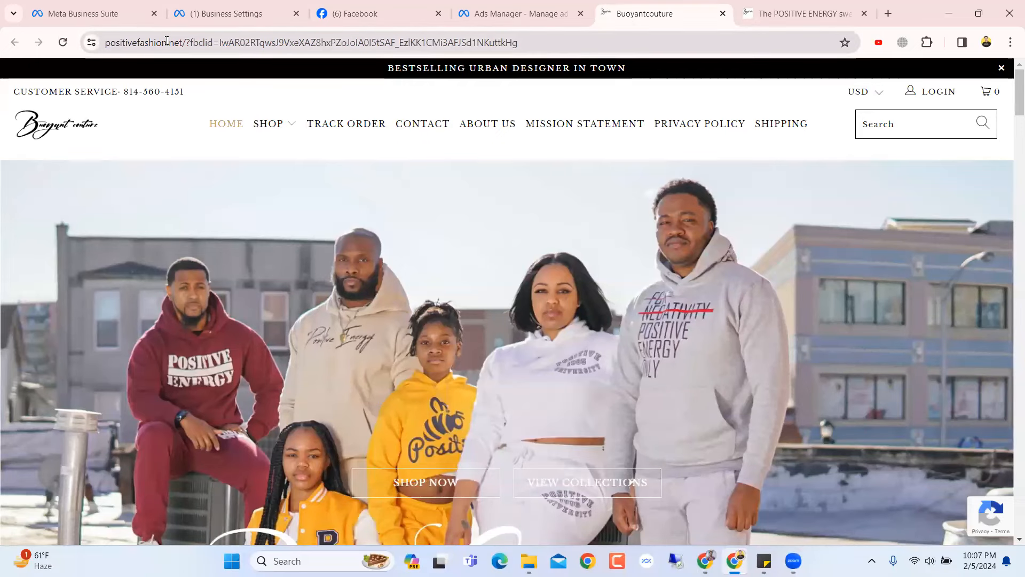
{"action": "left_click_drag", "start_coordinate": [167, 43], "coordinate": [133, 42]}
{"action": "double_click", "coordinate": [160, 42]}
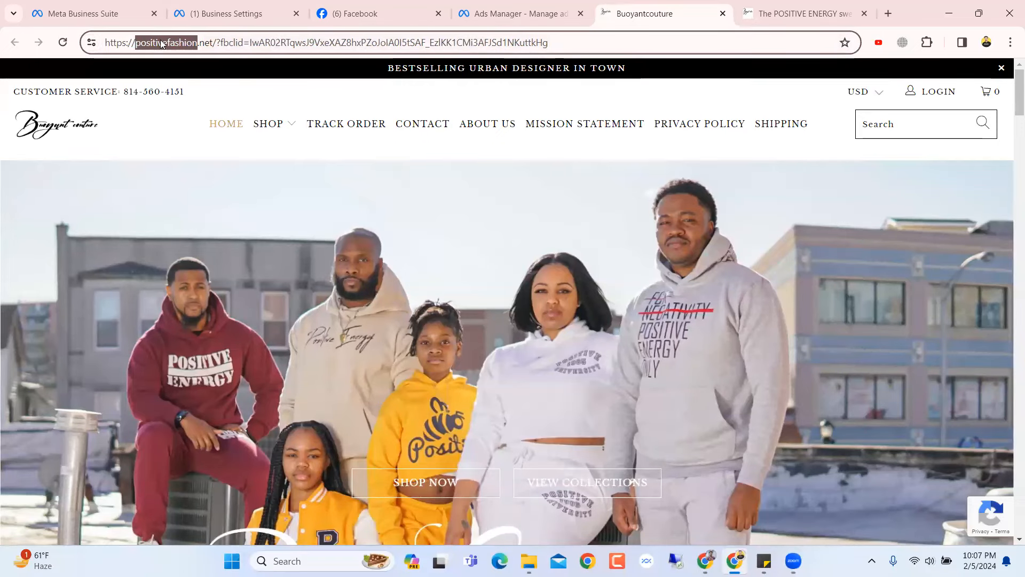
{"action": "right_click", "coordinate": [162, 43]}
{"action": "left_click", "coordinate": [217, 162]}
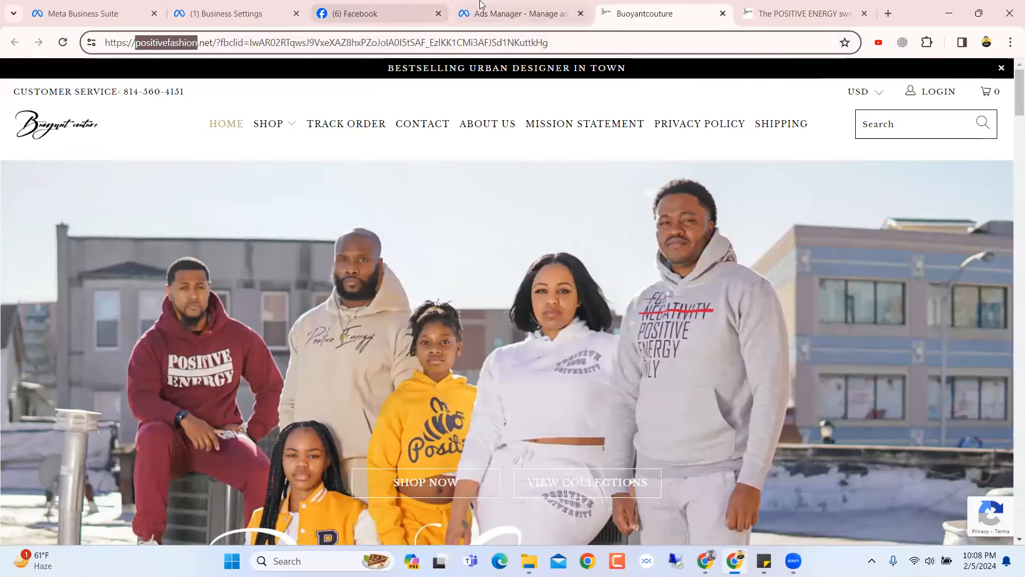
Back in Ads Manager, use the copied text to rename the campaign "positive fashion Page like campaign"
{"action": "left_click", "coordinate": [515, 13]}
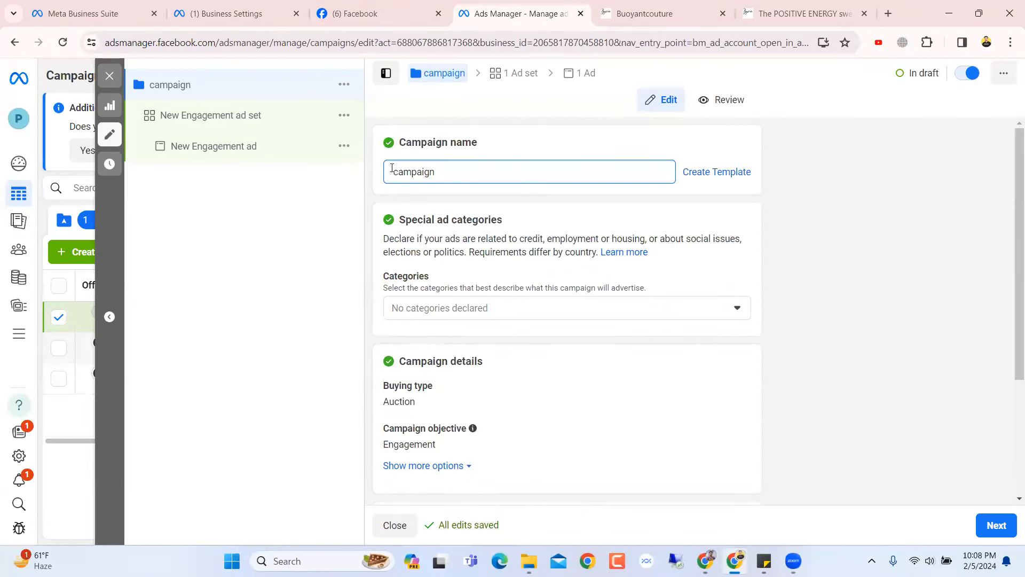
{"action": "key", "text": "ctrl+v"}
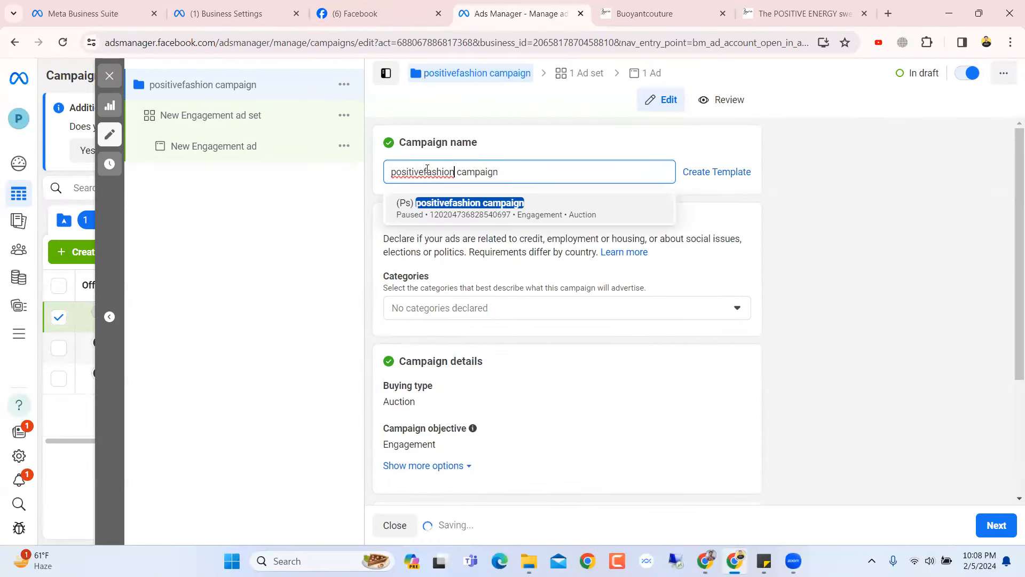
{"action": "left_click", "coordinate": [427, 171]}
{"action": "left_click", "coordinate": [459, 171]}
{"action": "type", "text": "Page like"}
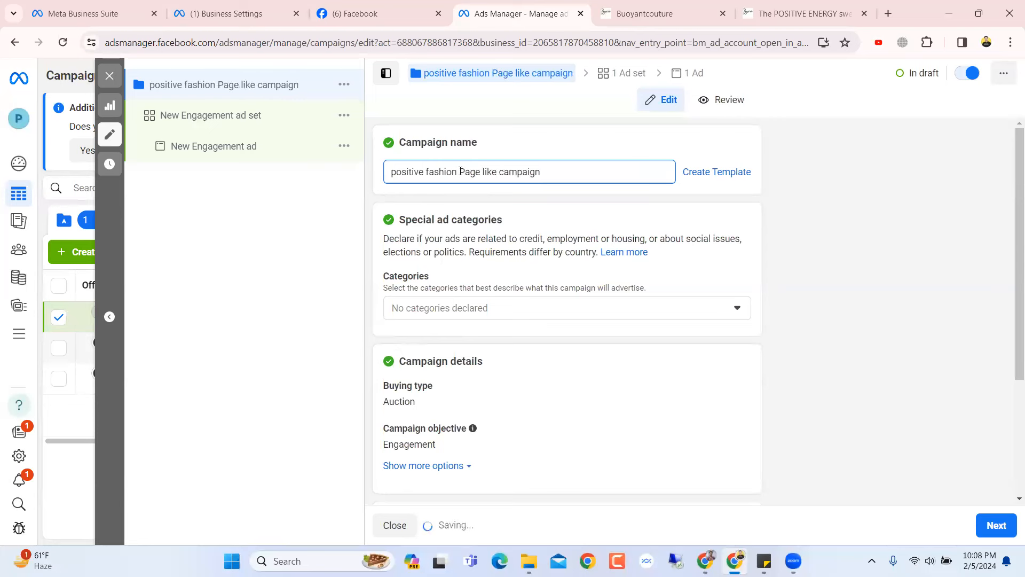
Add the prefix "(Ps)" to the beginning of the campaign name
{"action": "key", "text": "Left"}
{"action": "type", "text": "Ps"}
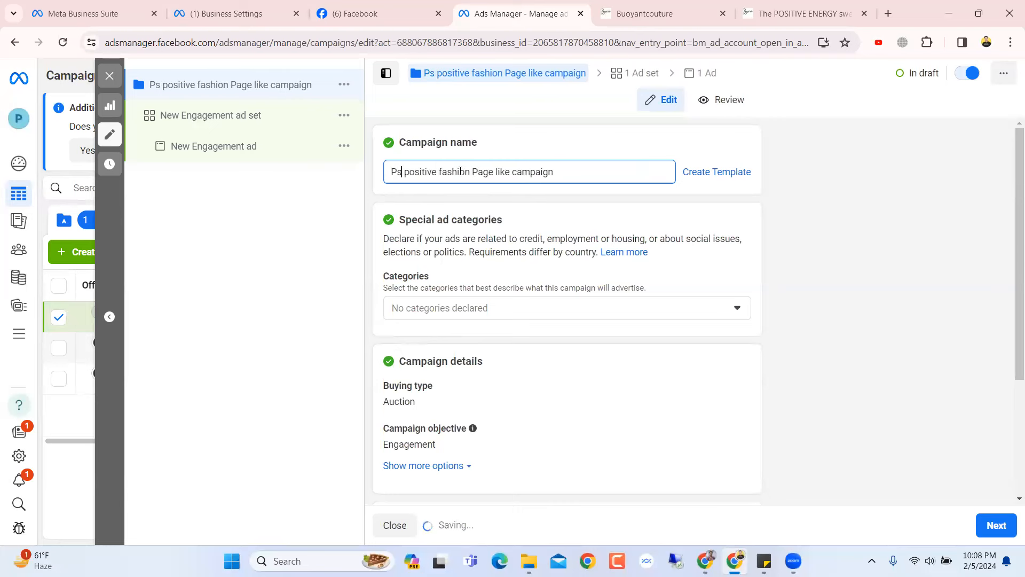
{"action": "key", "text": "Home"}
{"action": "type", "text": "(Ps"}
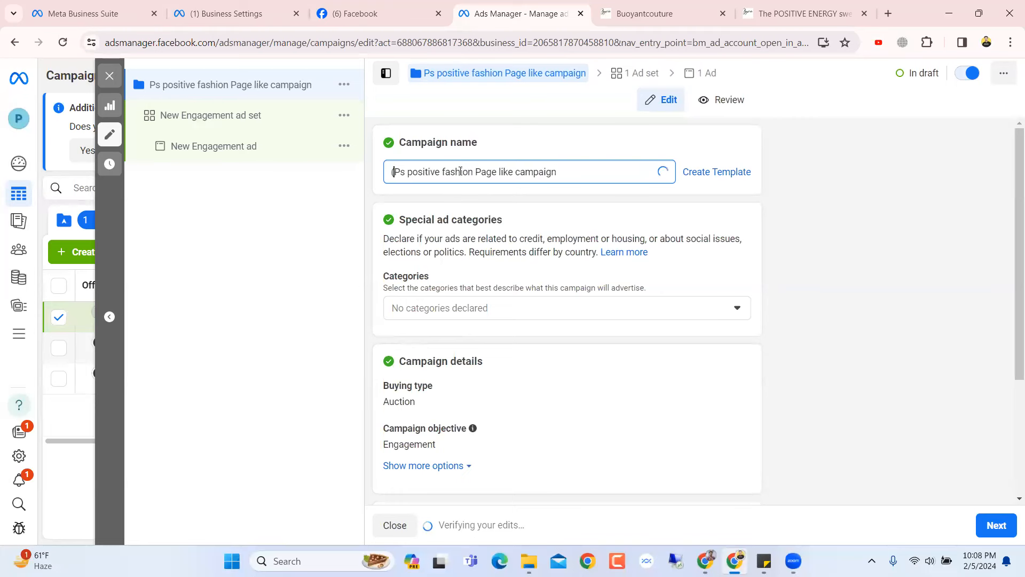
{"action": "type", "text": ")"}
Turn on the Advantage campaign budget for the campaign
{"action": "scroll", "coordinate": [485, 217], "scroll_direction": "down", "scroll_amount": 3}
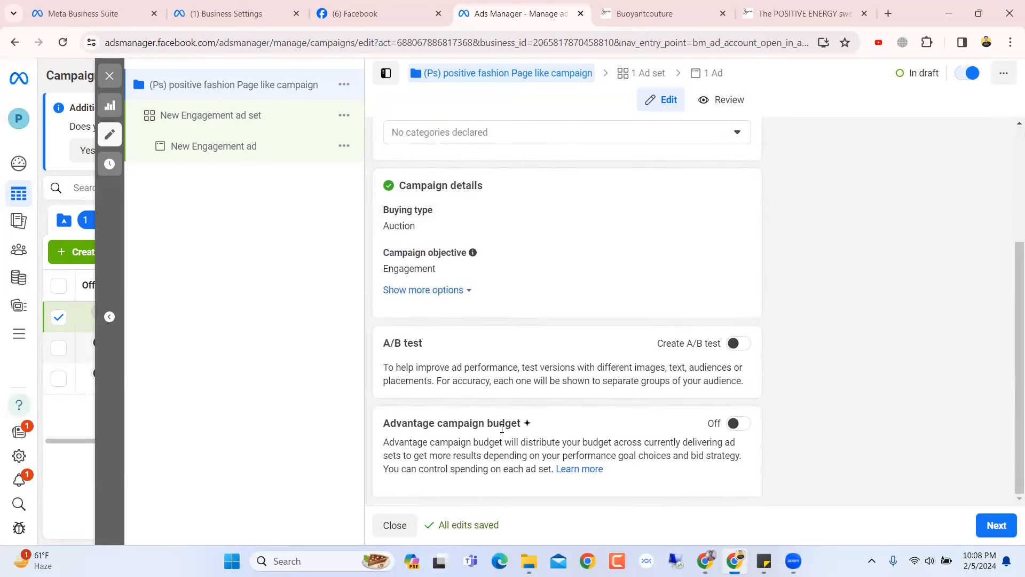
{"action": "scroll", "coordinate": [520, 420], "scroll_direction": "up", "scroll_amount": 2}
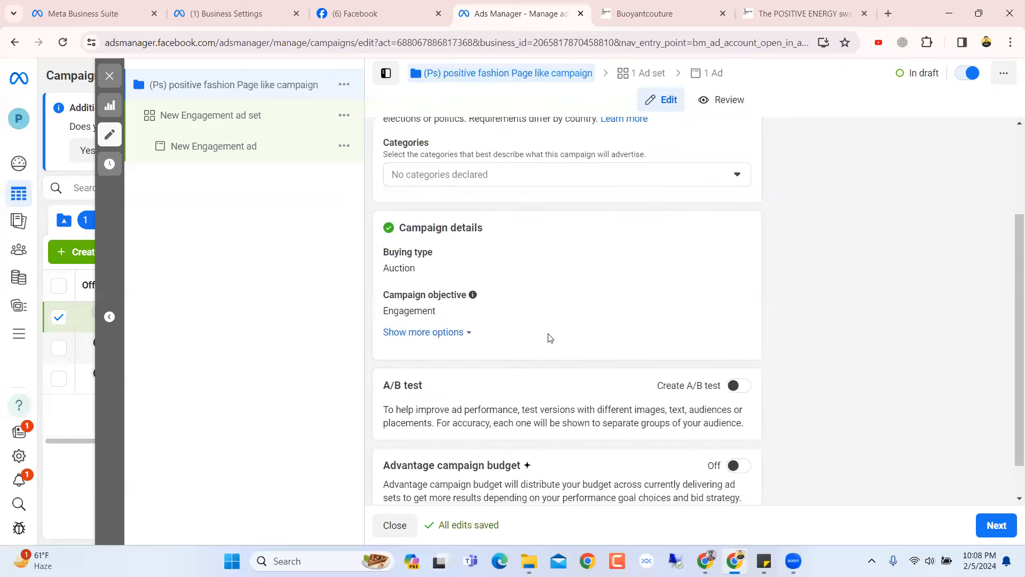
{"action": "scroll", "coordinate": [694, 411], "scroll_direction": "down", "scroll_amount": 1}
{"action": "left_click", "coordinate": [742, 423]}
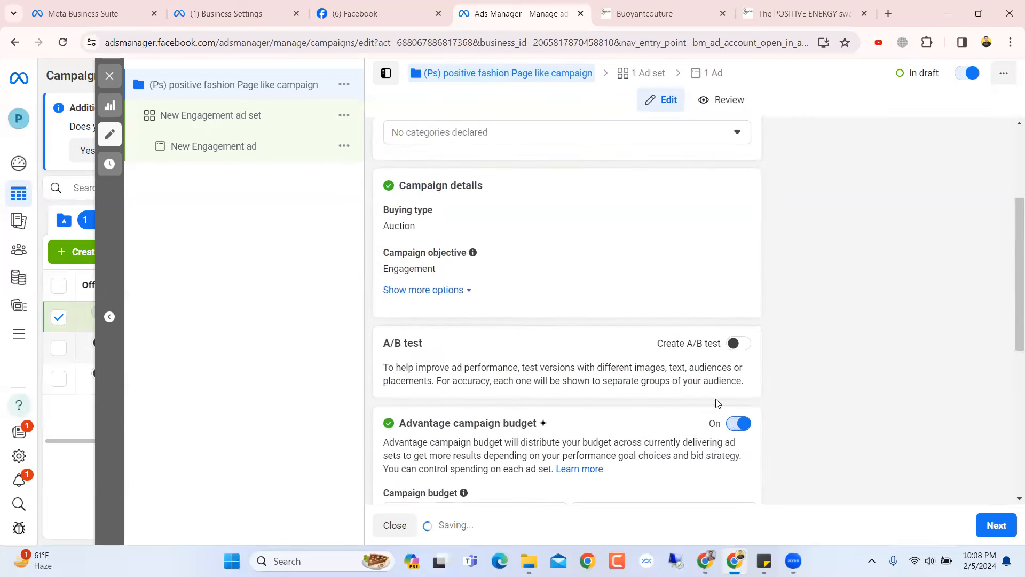
Set the campaign's daily budget to $15.00 and dismiss the budget scheduling suggestion
{"action": "scroll", "coordinate": [611, 339], "scroll_direction": "down", "scroll_amount": 6}
{"action": "scroll", "coordinate": [610, 336], "scroll_direction": "up", "scroll_amount": 2}
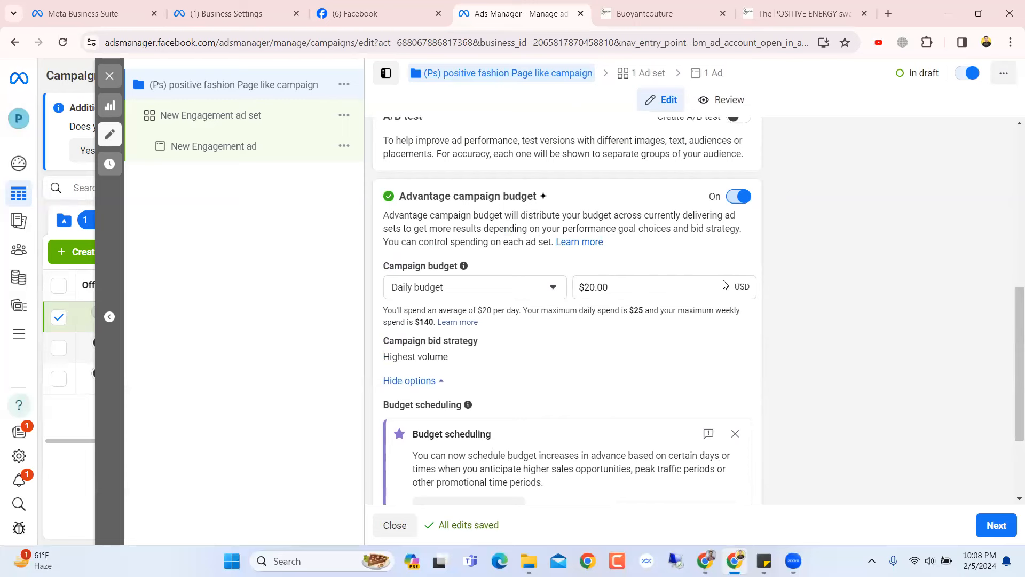
{"action": "left_click", "coordinate": [589, 286]}
{"action": "left_click_drag", "start_coordinate": [612, 287], "coordinate": [582, 285]}
{"action": "left_click", "coordinate": [585, 287]}
{"action": "scroll", "coordinate": [548, 327], "scroll_direction": "down", "scroll_amount": 3}
{"action": "scroll", "coordinate": [594, 286], "scroll_direction": "up", "scroll_amount": 3}
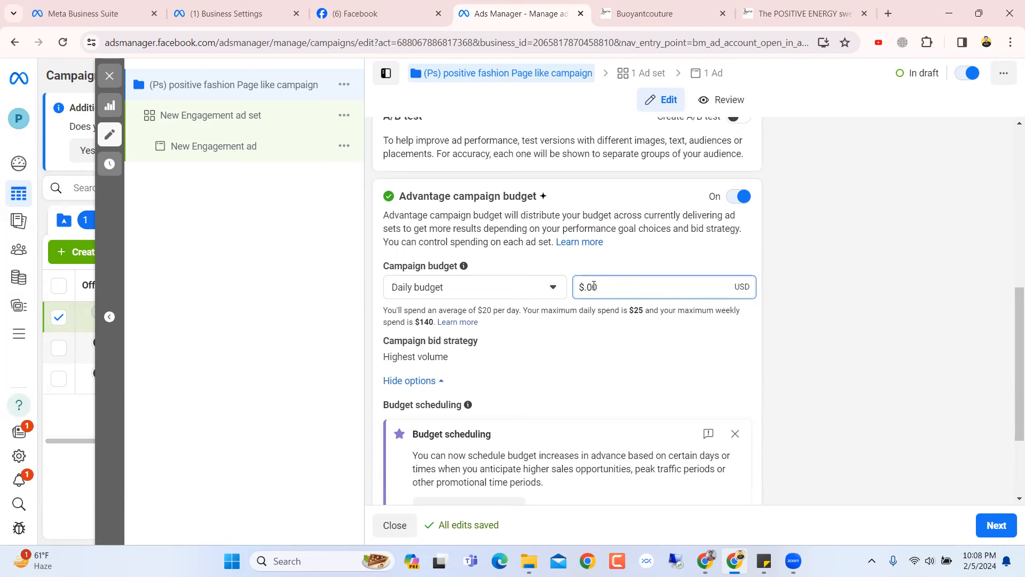
{"action": "left_click", "coordinate": [600, 341]}
{"action": "scroll", "coordinate": [526, 389], "scroll_direction": "down", "scroll_amount": 3}
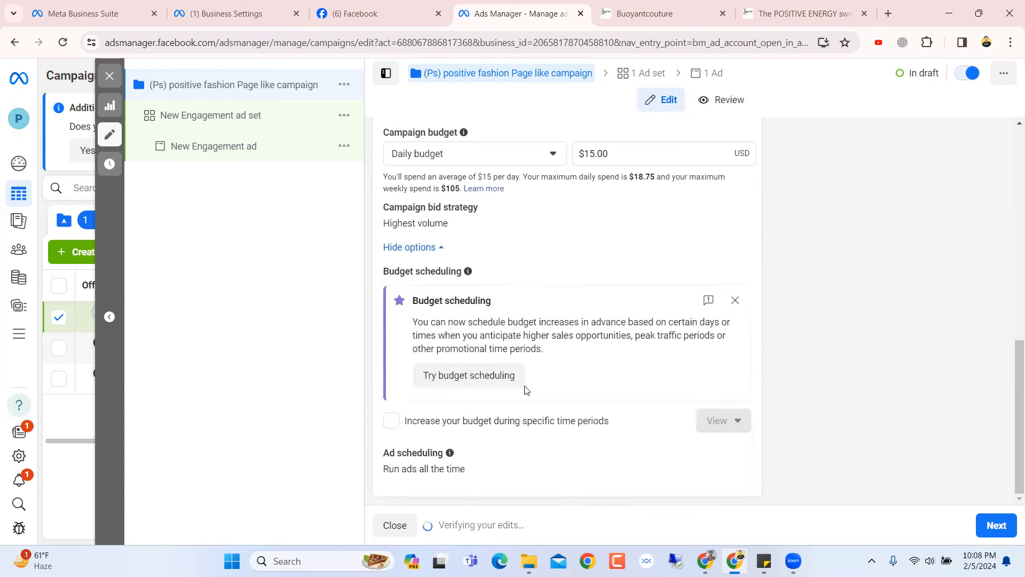
{"action": "left_click", "coordinate": [736, 302]}
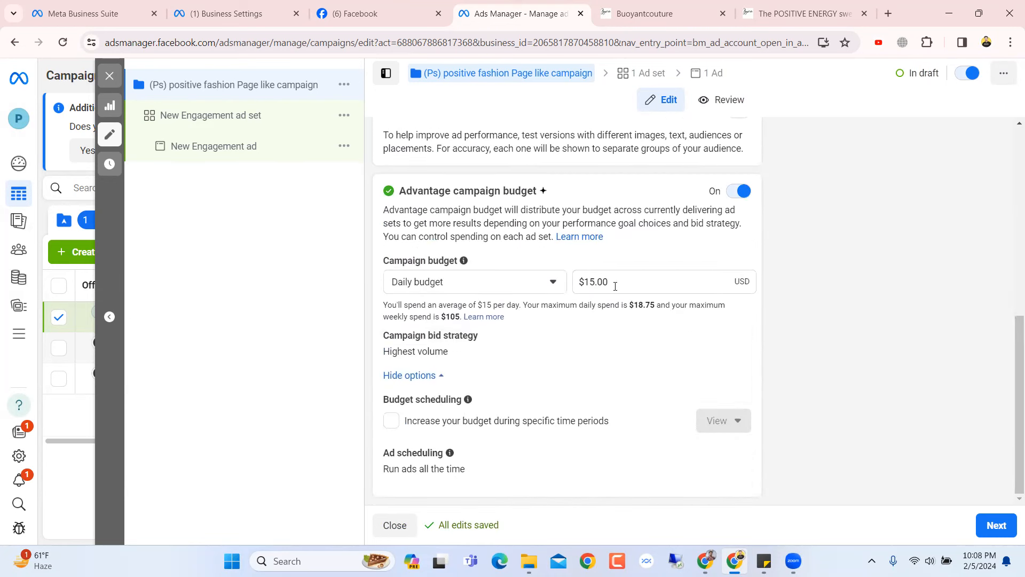
{"action": "left_click", "coordinate": [643, 284]}
{"action": "left_click", "coordinate": [810, 287]}
Show the available campaign objectives and check the campaign settings from the special ad categories down to the budget
{"action": "scroll", "coordinate": [584, 396], "scroll_direction": "up", "scroll_amount": 6}
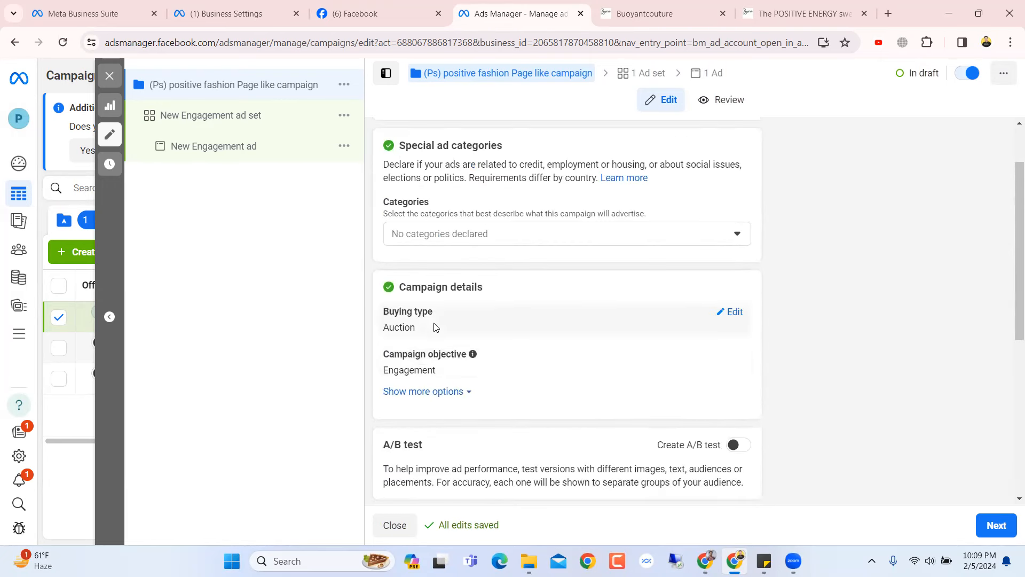
{"action": "left_click", "coordinate": [734, 356]}
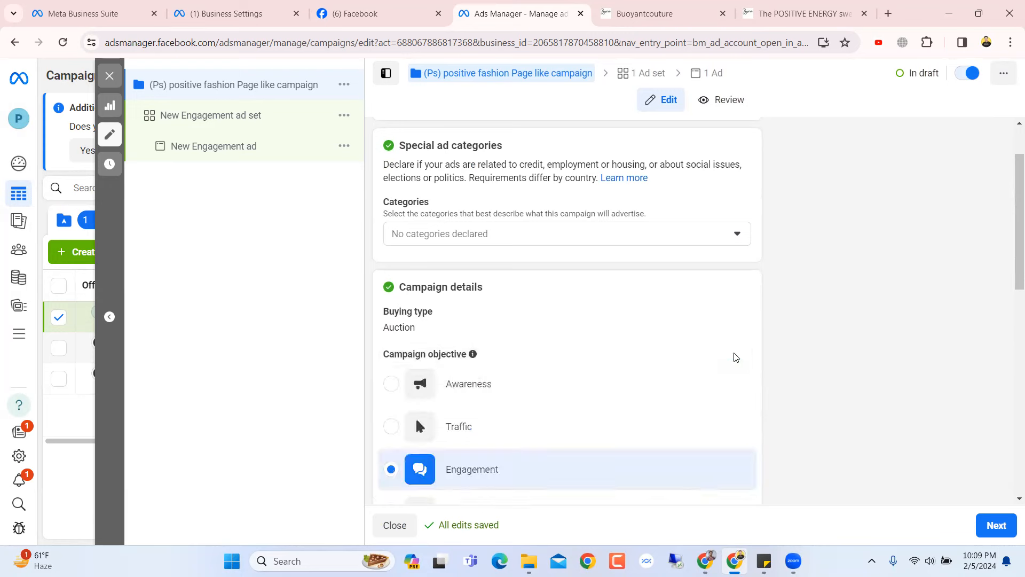
{"action": "scroll", "coordinate": [544, 382], "scroll_direction": "down", "scroll_amount": 3}
{"action": "scroll", "coordinate": [542, 274], "scroll_direction": "down", "scroll_amount": 7}
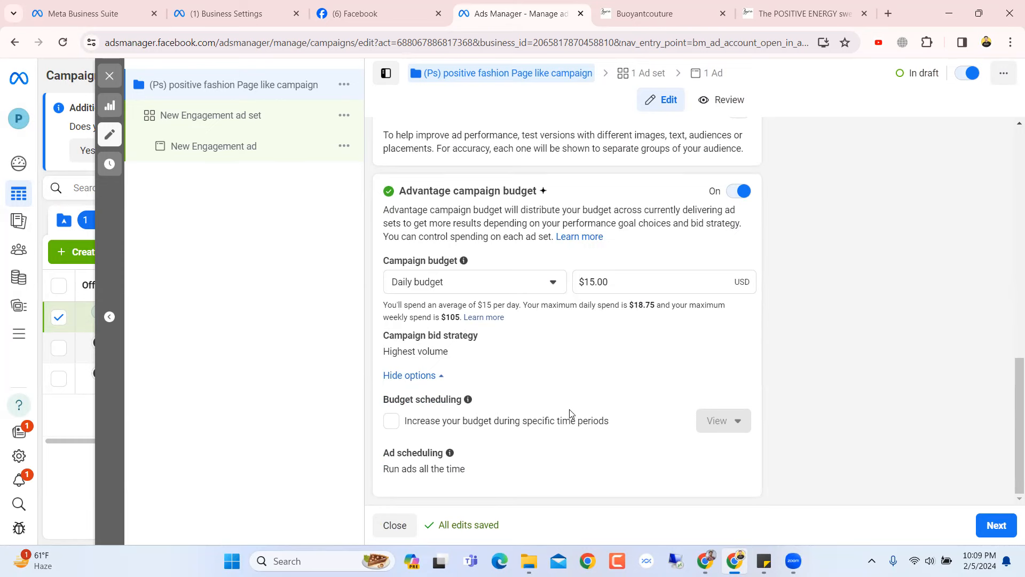
{"action": "scroll", "coordinate": [717, 411], "scroll_direction": "up", "scroll_amount": 9}
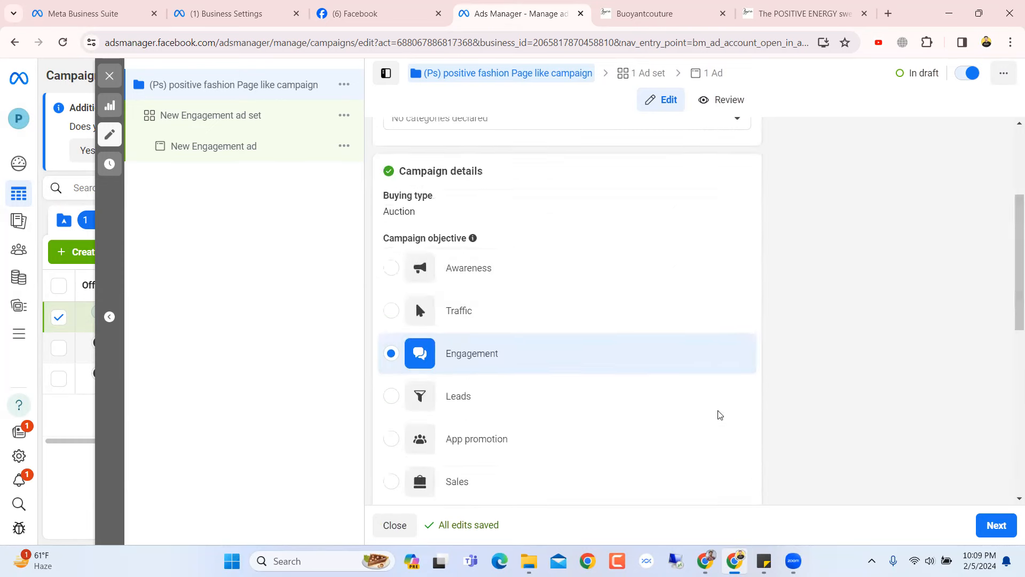
{"action": "scroll", "coordinate": [817, 411], "scroll_direction": "down", "scroll_amount": 5}
{"action": "scroll", "coordinate": [995, 494], "scroll_direction": "down", "scroll_amount": 3}
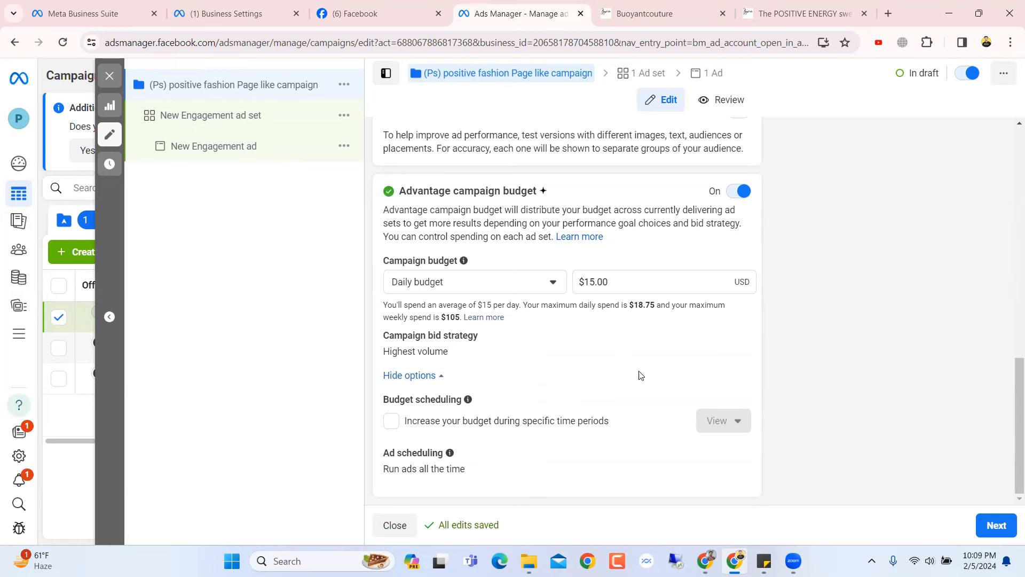
Continue to the ad set and review its conversion location, messaging apps, schedule and audience settings
{"action": "left_click", "coordinate": [1000, 523]}
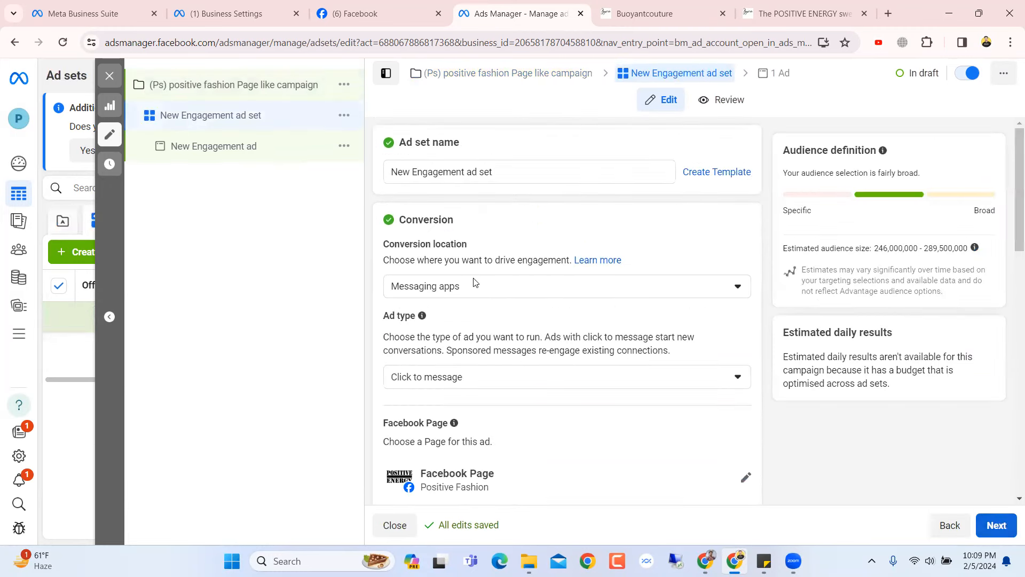
{"action": "scroll", "coordinate": [593, 343], "scroll_direction": "down", "scroll_amount": 5}
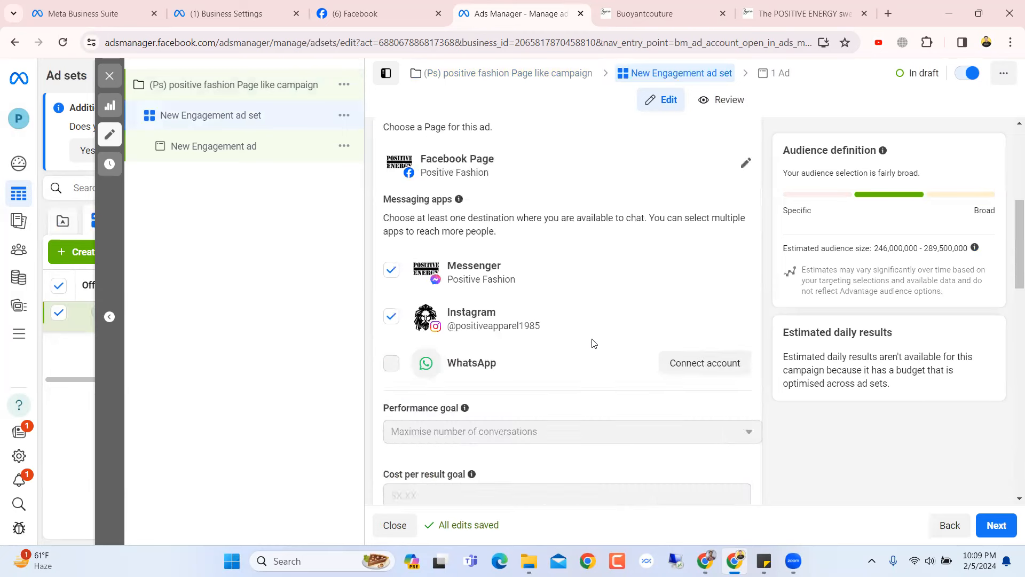
{"action": "scroll", "coordinate": [593, 343], "scroll_direction": "down", "scroll_amount": 2}
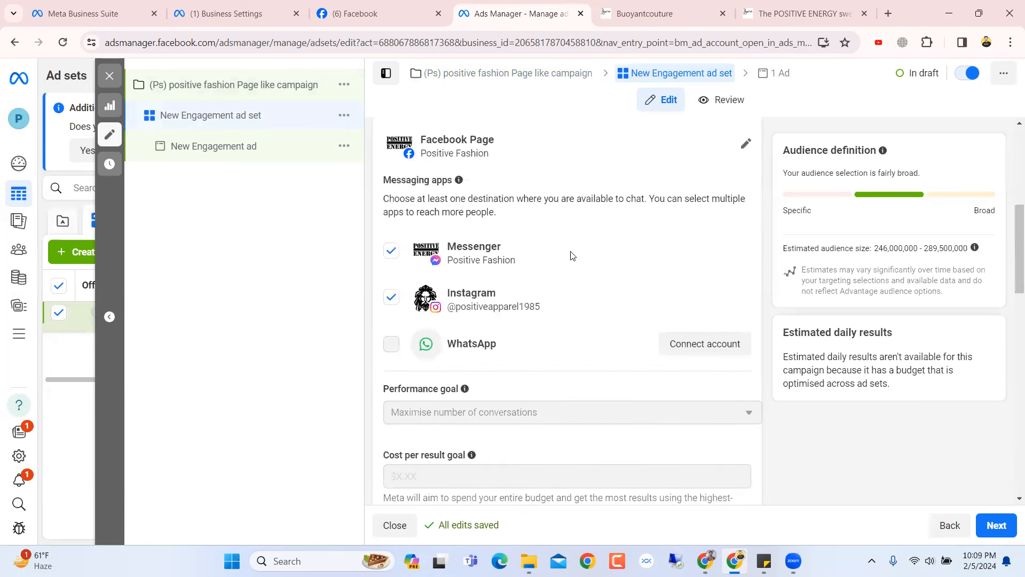
{"action": "scroll", "coordinate": [564, 290], "scroll_direction": "up", "scroll_amount": 2}
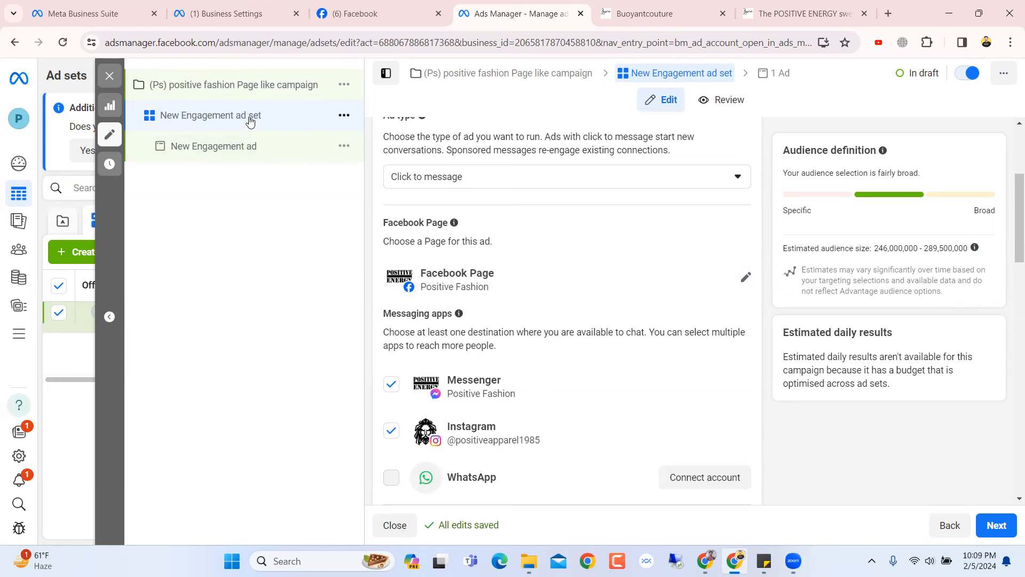
{"action": "scroll", "coordinate": [496, 372], "scroll_direction": "down", "scroll_amount": 3}
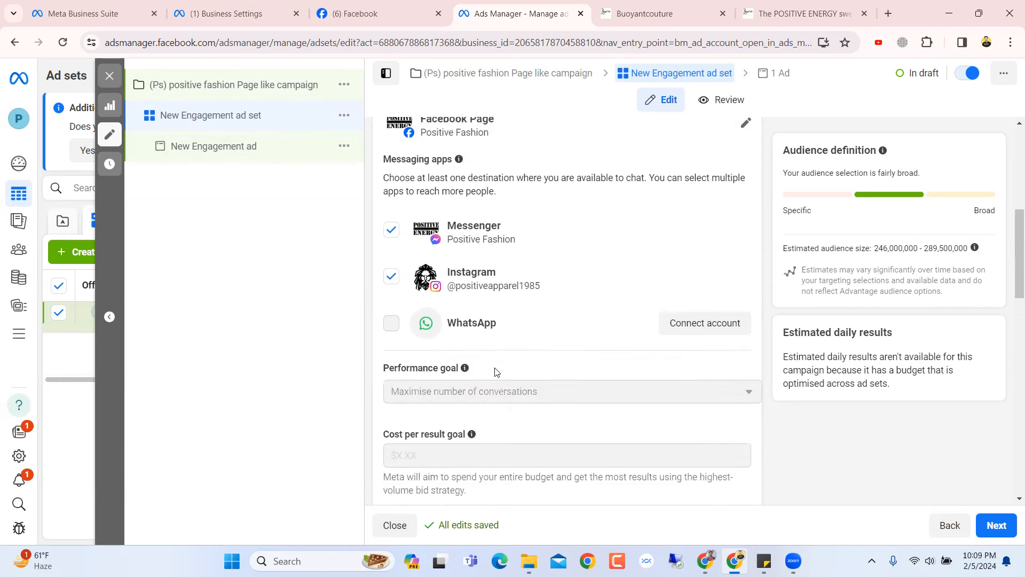
{"action": "scroll", "coordinate": [496, 372], "scroll_direction": "down", "scroll_amount": 9}
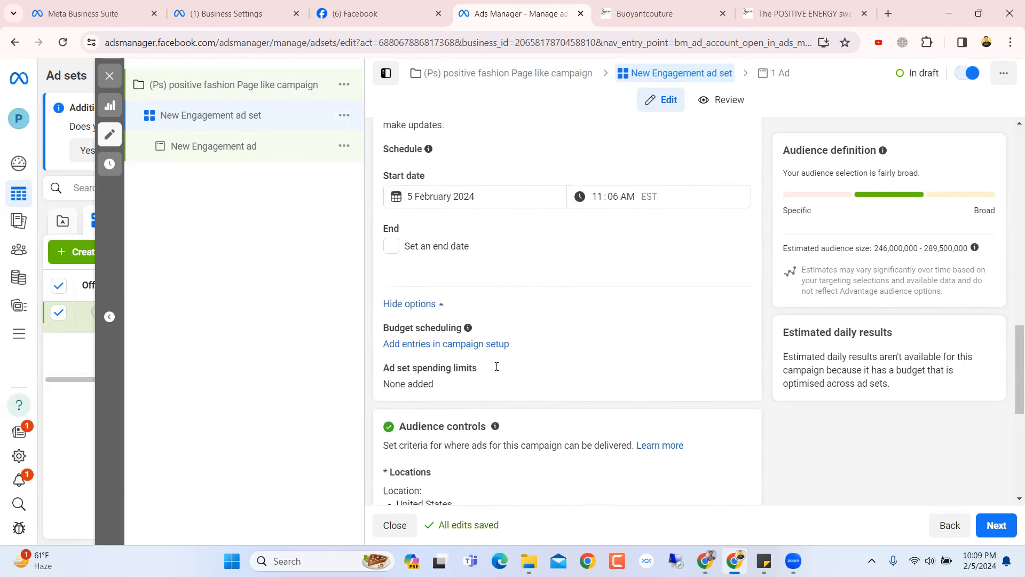
{"action": "scroll", "coordinate": [496, 366], "scroll_direction": "down", "scroll_amount": 6}
{"action": "scroll", "coordinate": [463, 360], "scroll_direction": "up", "scroll_amount": 4}
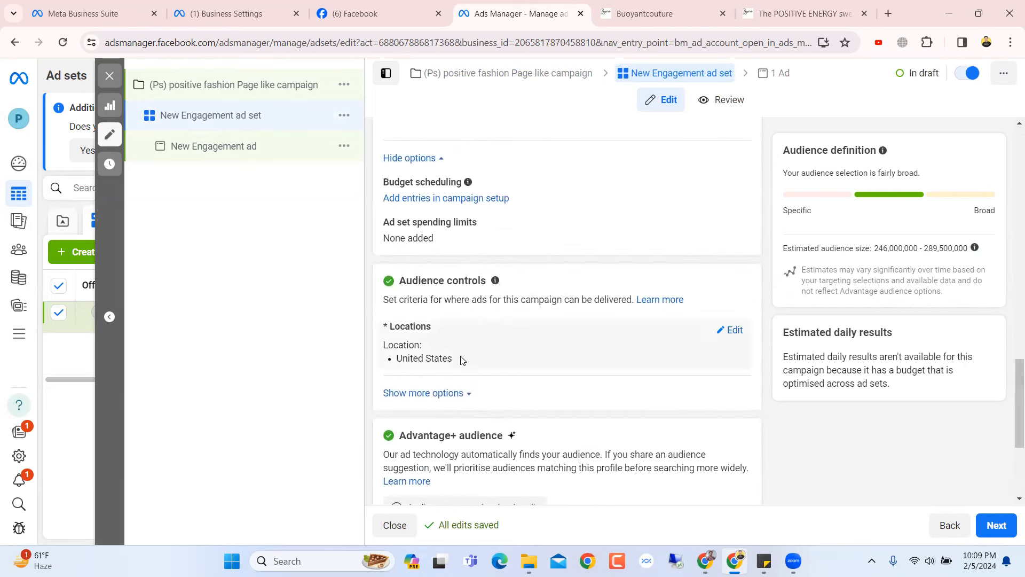
{"action": "scroll", "coordinate": [499, 343], "scroll_direction": "up", "scroll_amount": 1}
{"action": "scroll", "coordinate": [448, 343], "scroll_direction": "down", "scroll_amount": 2}
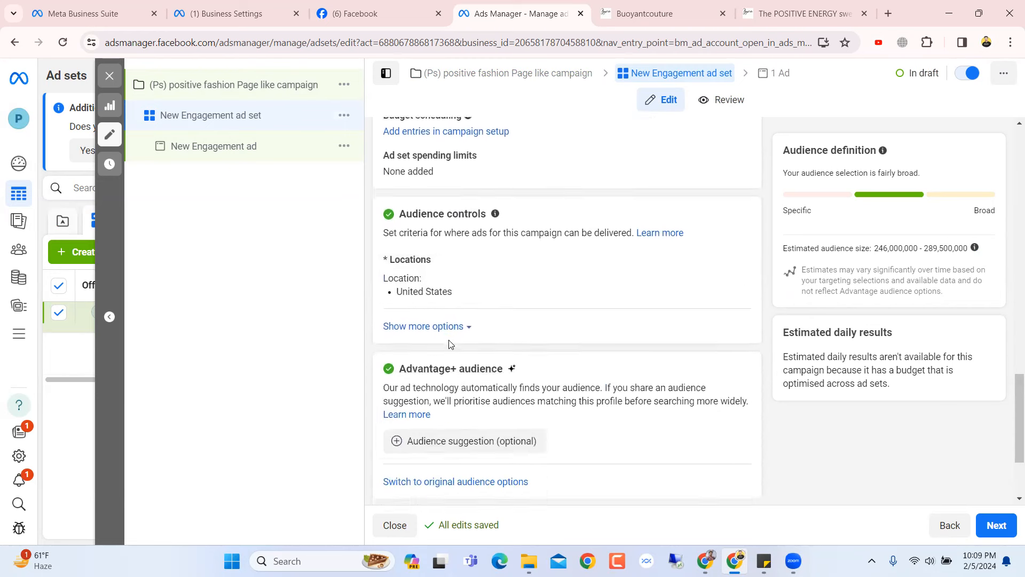
{"action": "scroll", "coordinate": [449, 345], "scroll_direction": "up", "scroll_amount": 2}
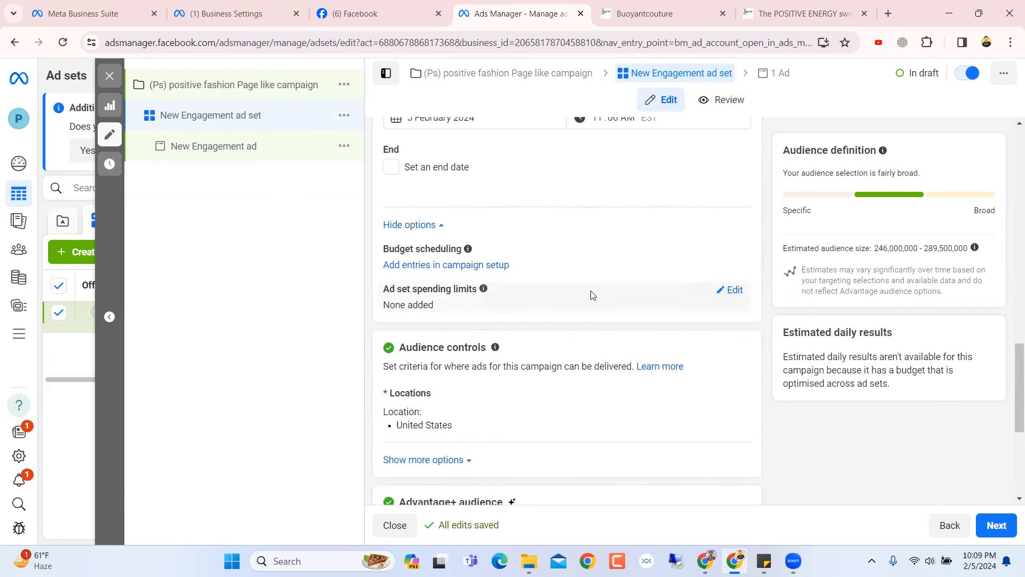
Turn on the ad set spending limits to view their daily minimum and maximum fields, and turn the limits off again
{"action": "left_click", "coordinate": [736, 290]}
{"action": "left_click", "coordinate": [390, 306]}
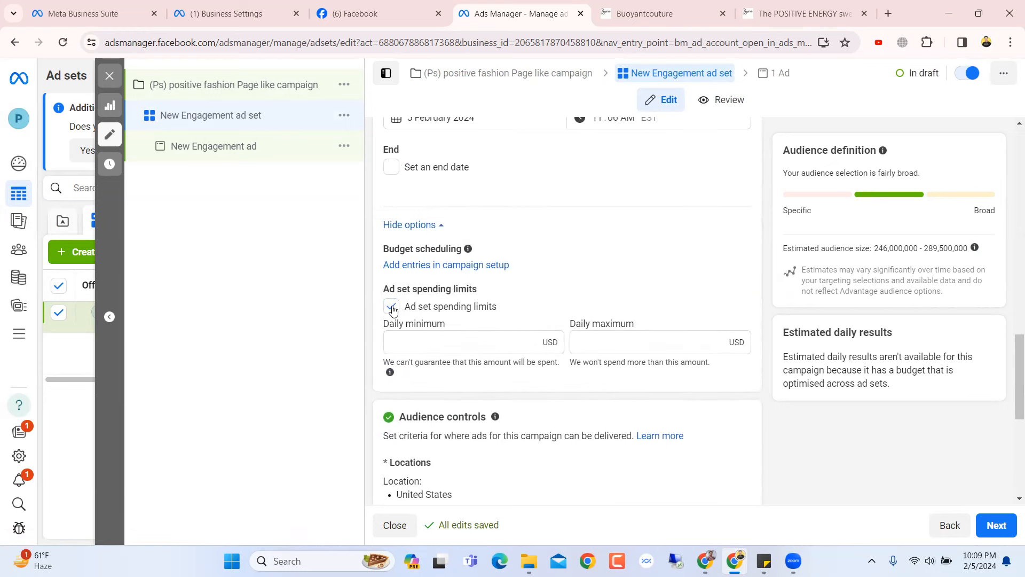
{"action": "left_click", "coordinate": [392, 307]}
{"action": "scroll", "coordinate": [505, 304], "scroll_direction": "down", "scroll_amount": 5}
{"action": "scroll", "coordinate": [506, 302], "scroll_direction": "up", "scroll_amount": 2}
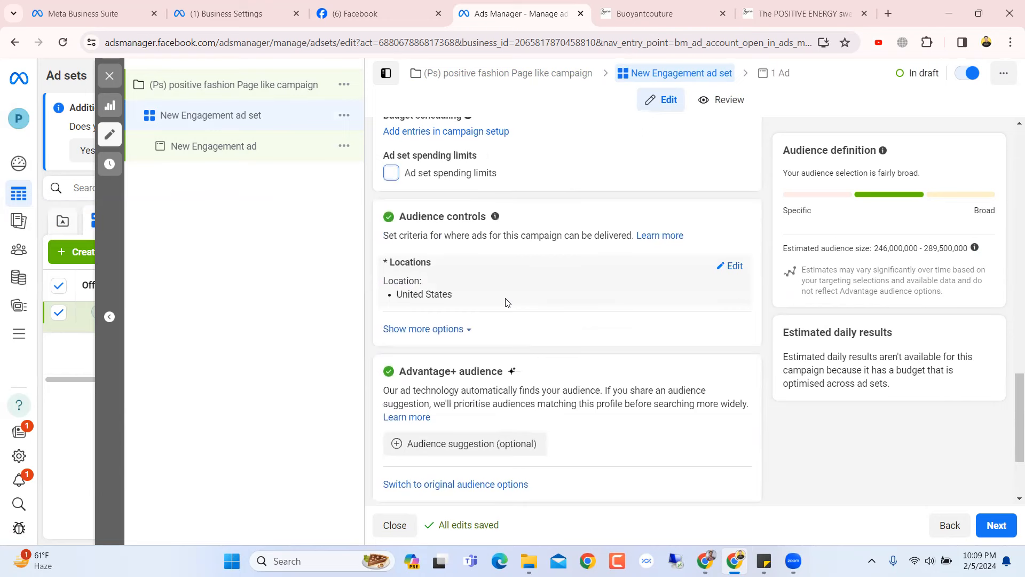
Turn on an end date in the ad set's schedule and set it to 10 February 2024
{"action": "scroll", "coordinate": [506, 302], "scroll_direction": "up", "scroll_amount": 3}
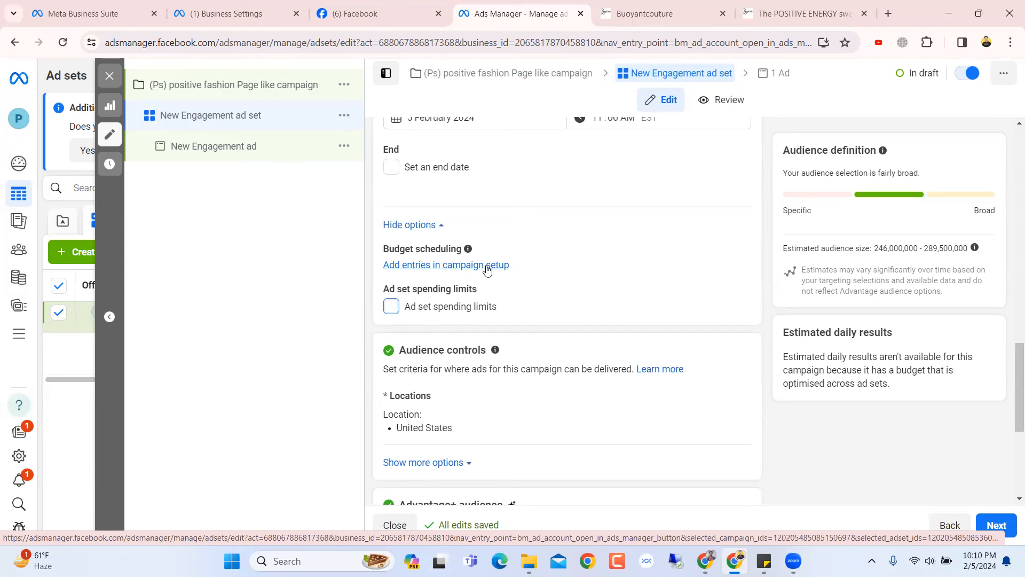
{"action": "scroll", "coordinate": [534, 299], "scroll_direction": "up", "scroll_amount": 1}
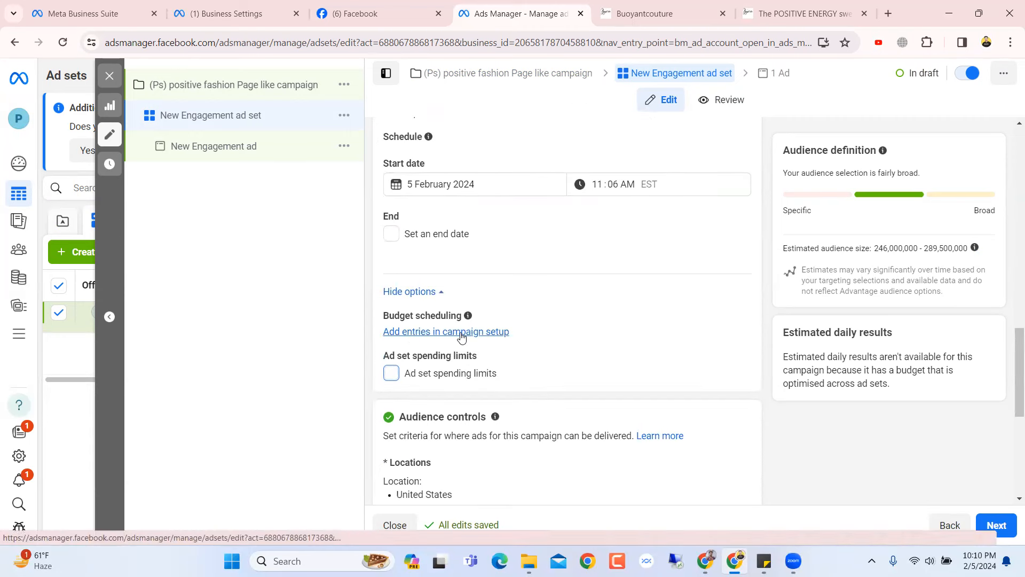
{"action": "scroll", "coordinate": [535, 332], "scroll_direction": "up", "scroll_amount": 2}
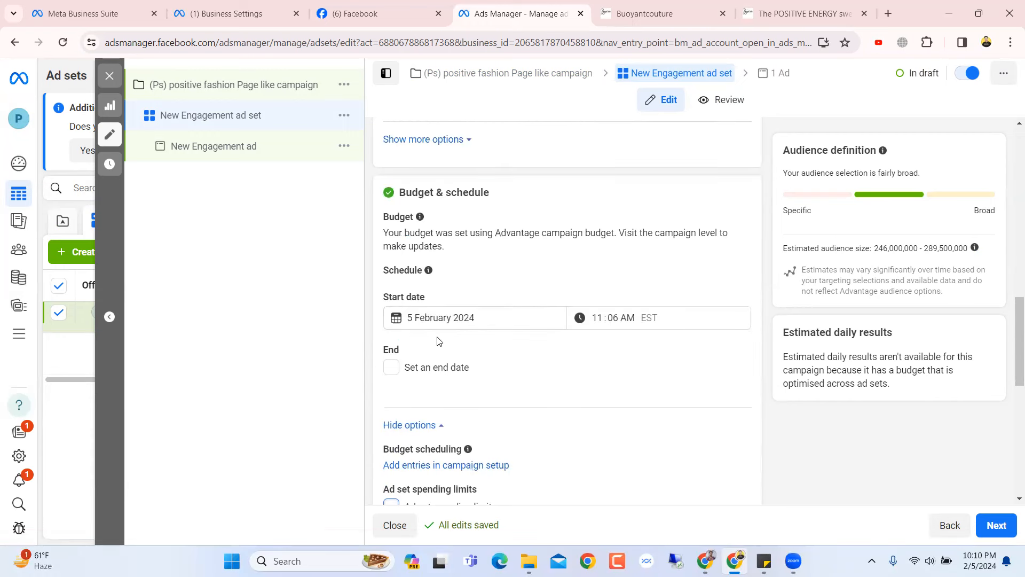
{"action": "left_click", "coordinate": [391, 366]}
{"action": "left_click", "coordinate": [491, 397]}
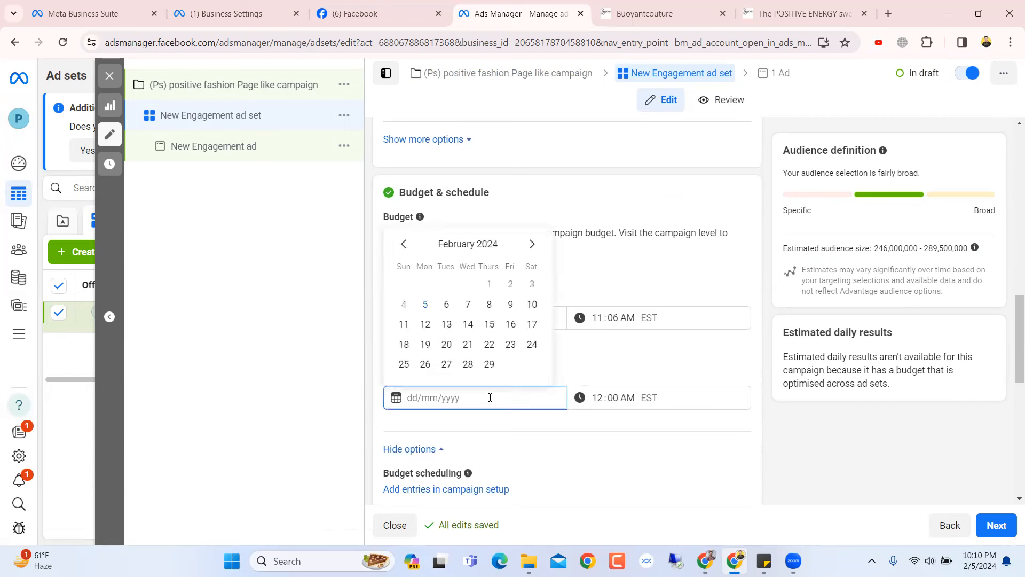
{"action": "left_click", "coordinate": [613, 354]}
{"action": "left_click", "coordinate": [552, 392]}
{"action": "left_click", "coordinate": [587, 362]}
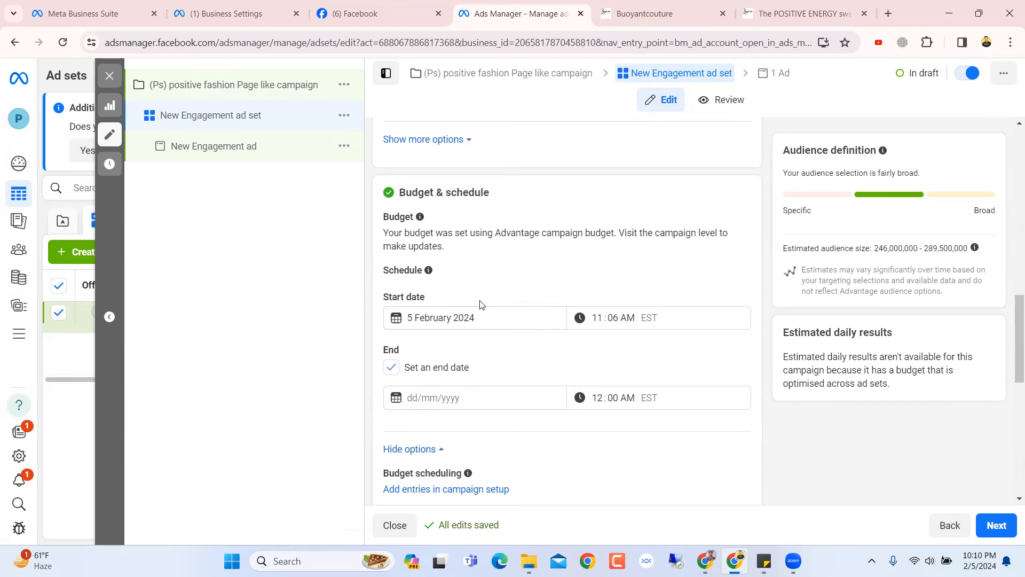
{"action": "left_click", "coordinate": [472, 398]}
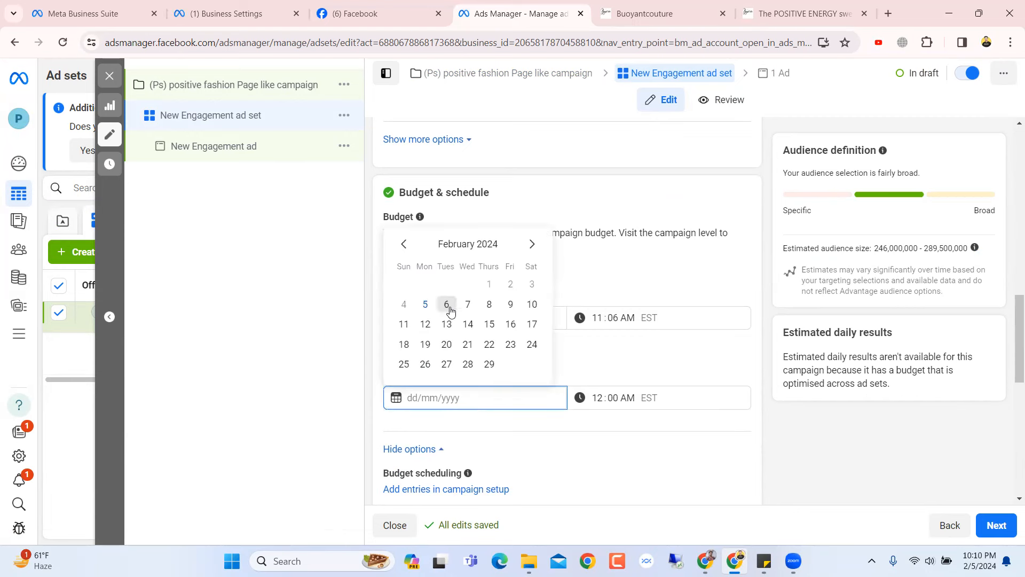
{"action": "left_click", "coordinate": [532, 305]}
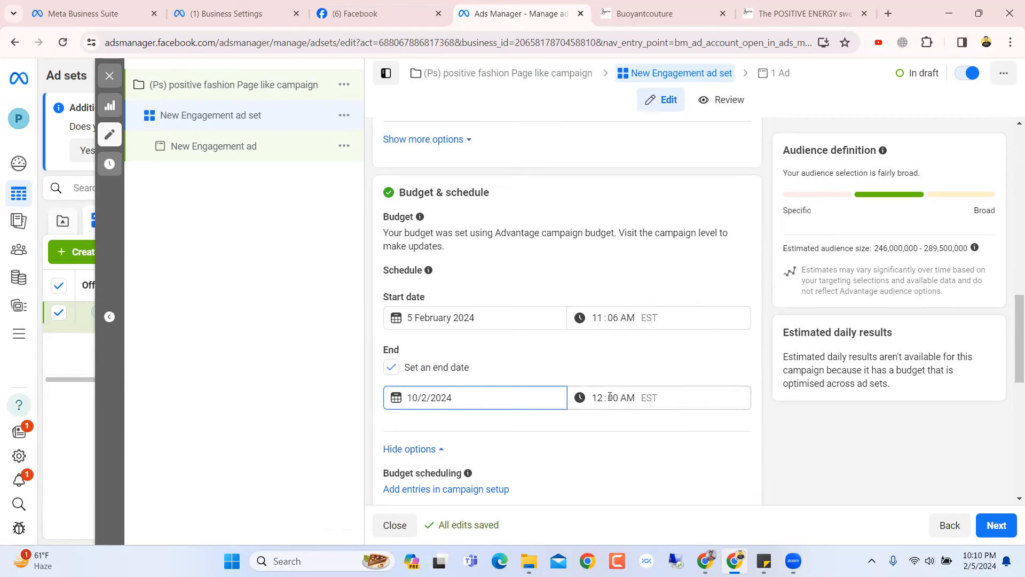
{"action": "scroll", "coordinate": [600, 399], "scroll_direction": "down", "scroll_amount": 2}
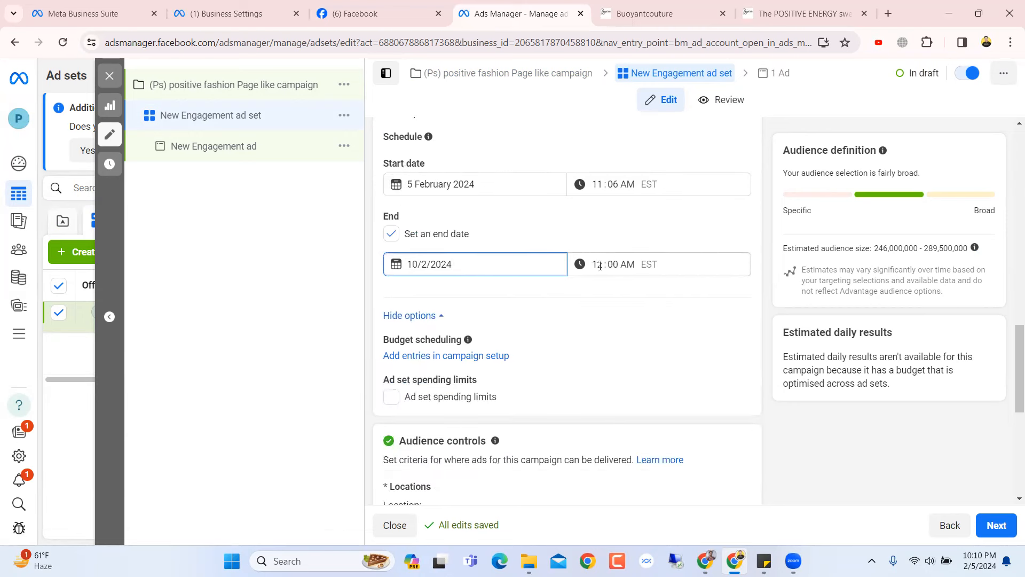
{"action": "scroll", "coordinate": [629, 348], "scroll_direction": "down", "scroll_amount": 2}
{"action": "scroll", "coordinate": [629, 341], "scroll_direction": "up", "scroll_amount": 3}
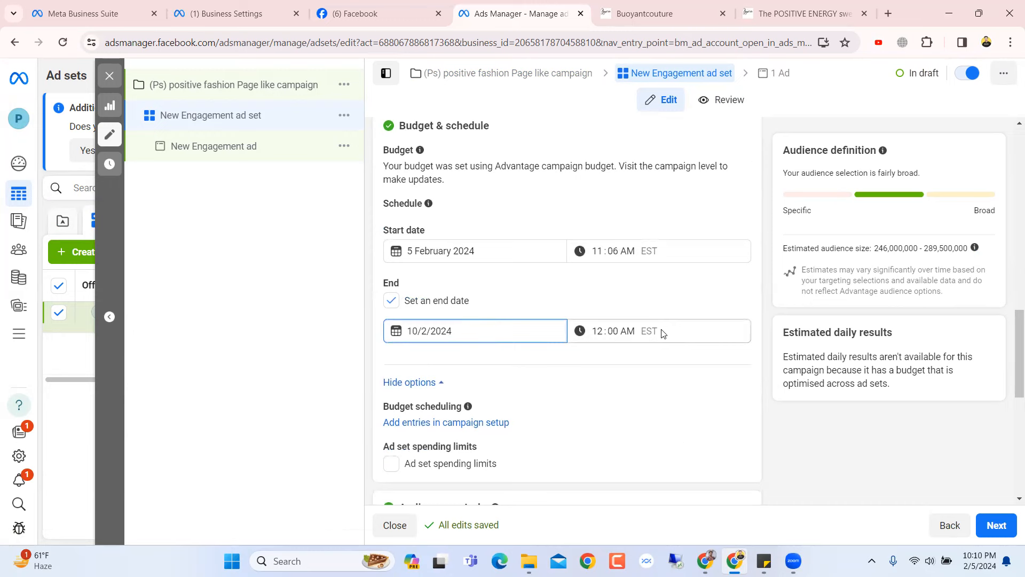
Expand the additional audience controls and add the optional audience suggestion fields under Advantage+ audience
{"action": "scroll", "coordinate": [680, 389], "scroll_direction": "down", "scroll_amount": 6}
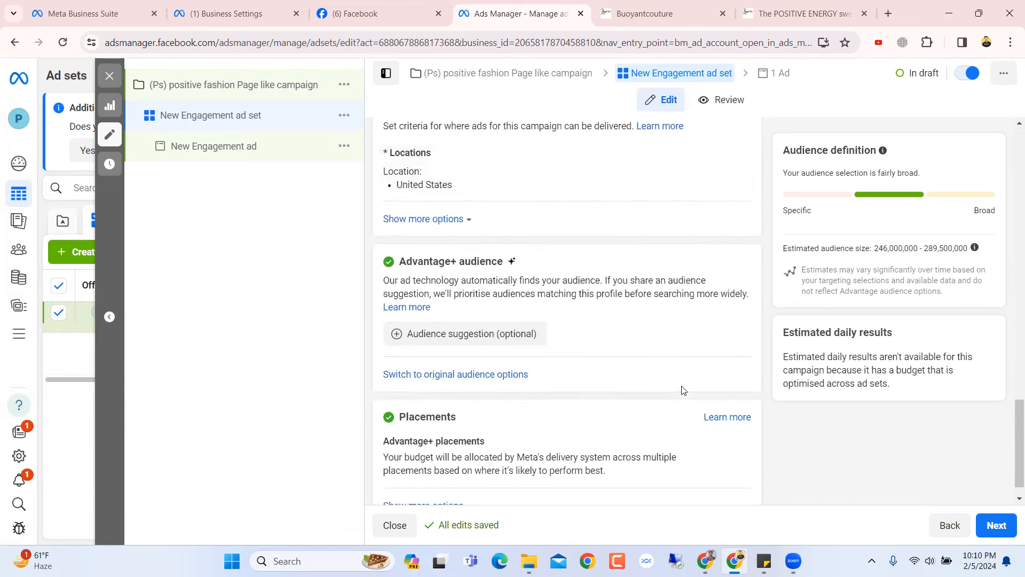
{"action": "scroll", "coordinate": [682, 389], "scroll_direction": "down", "scroll_amount": 1}
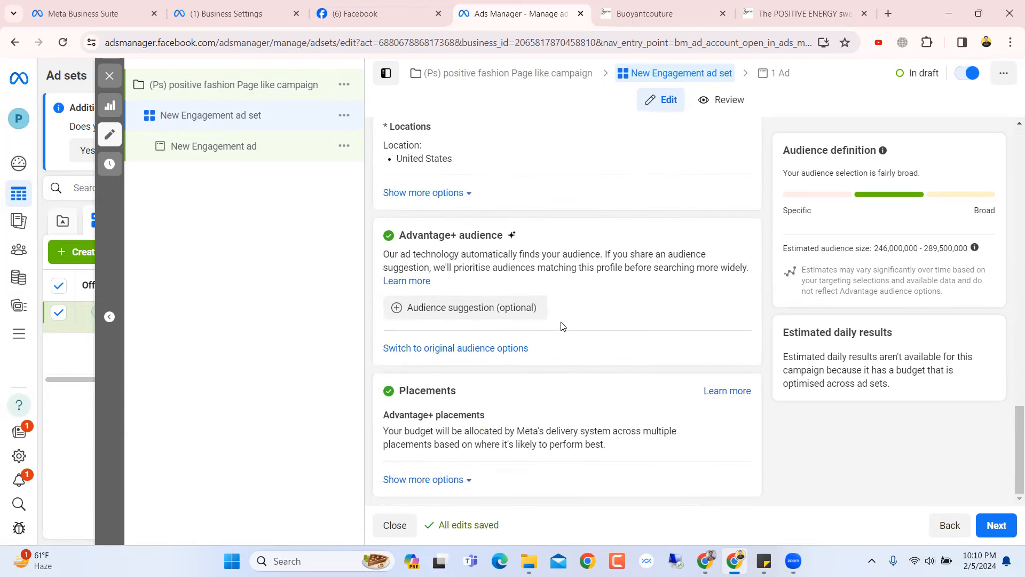
{"action": "scroll", "coordinate": [560, 325], "scroll_direction": "up", "scroll_amount": 2}
{"action": "left_click", "coordinate": [441, 327]}
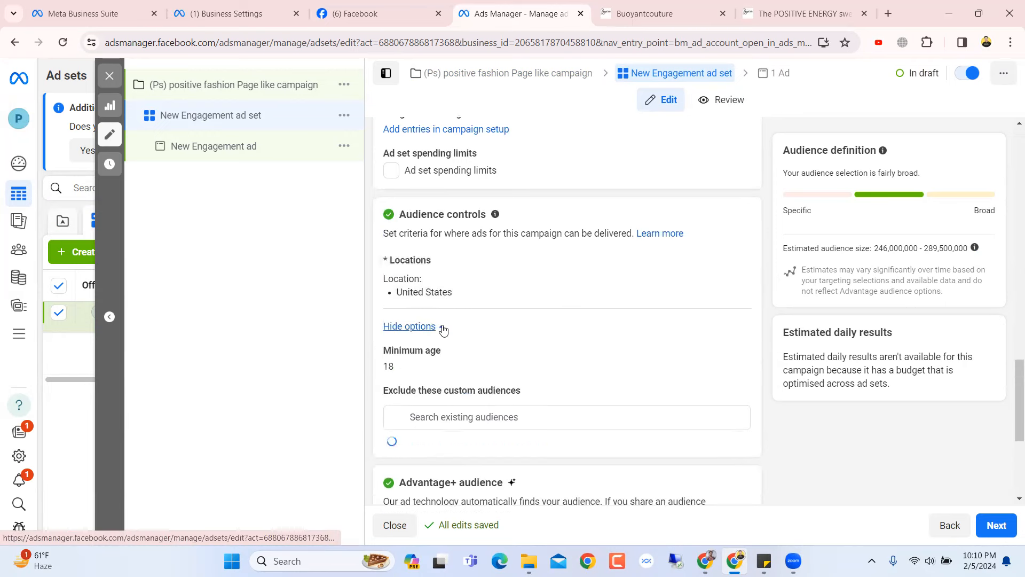
{"action": "scroll", "coordinate": [443, 330], "scroll_direction": "down", "scroll_amount": 3}
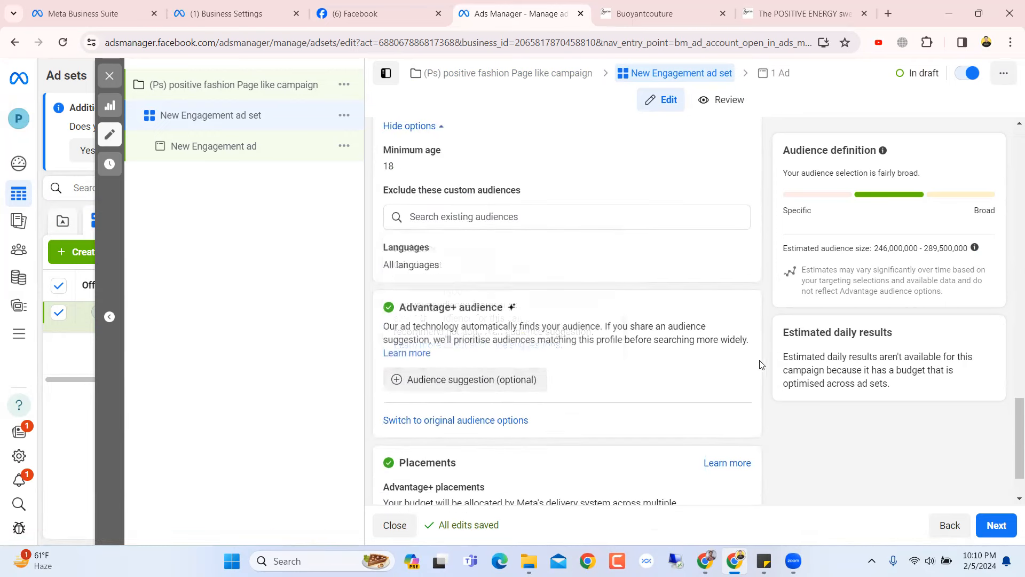
{"action": "scroll", "coordinate": [759, 366], "scroll_direction": "down", "scroll_amount": 1}
{"action": "left_click", "coordinate": [457, 319]}
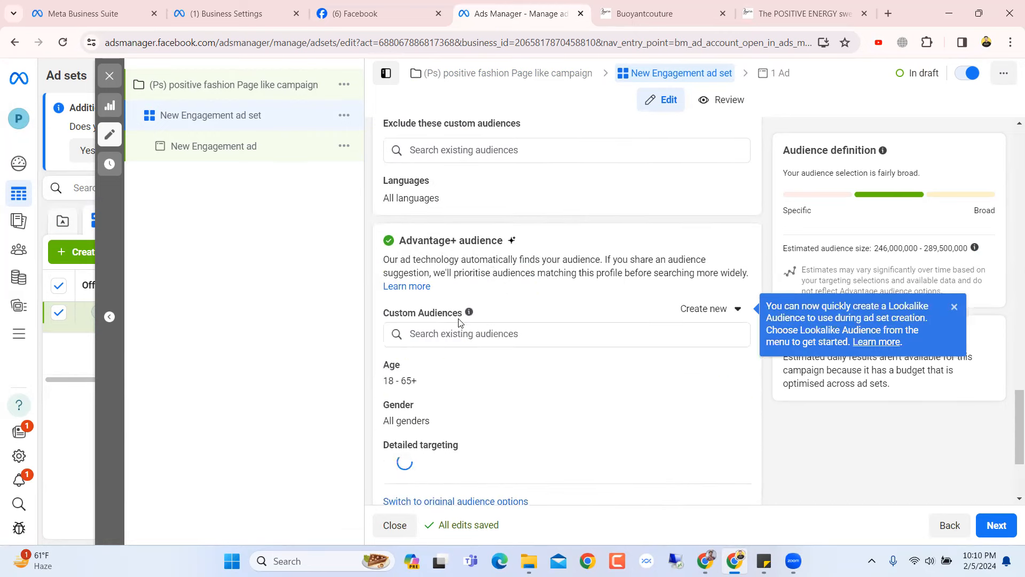
{"action": "scroll", "coordinate": [467, 360], "scroll_direction": "down", "scroll_amount": 2}
{"action": "scroll", "coordinate": [481, 390], "scroll_direction": "up", "scroll_amount": 6}
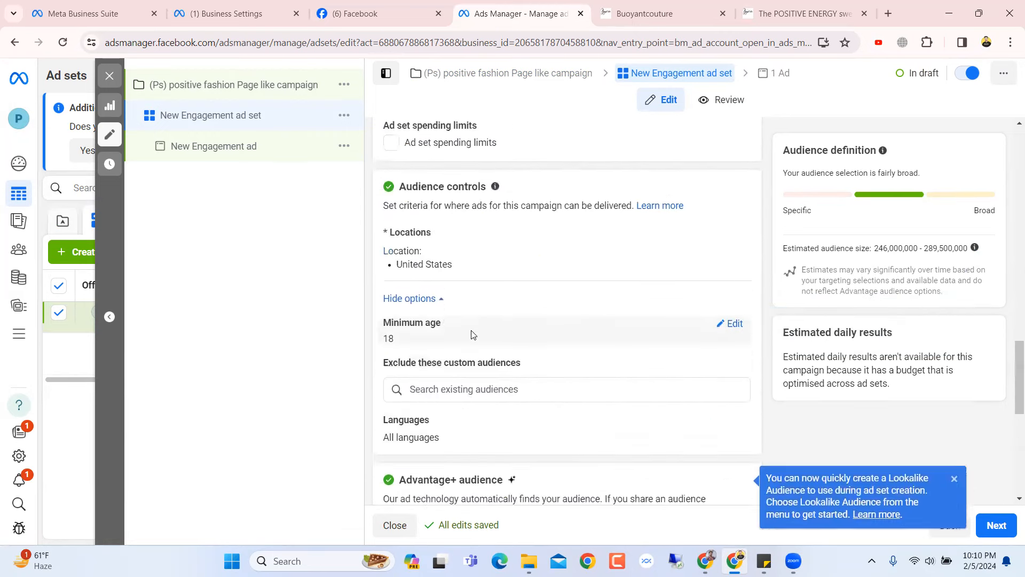
Review the ad set's audience fields, and switch to the Buoyant Couture website to examine its banner, brand description and latest products
{"action": "scroll", "coordinate": [494, 421], "scroll_direction": "down", "scroll_amount": 2}
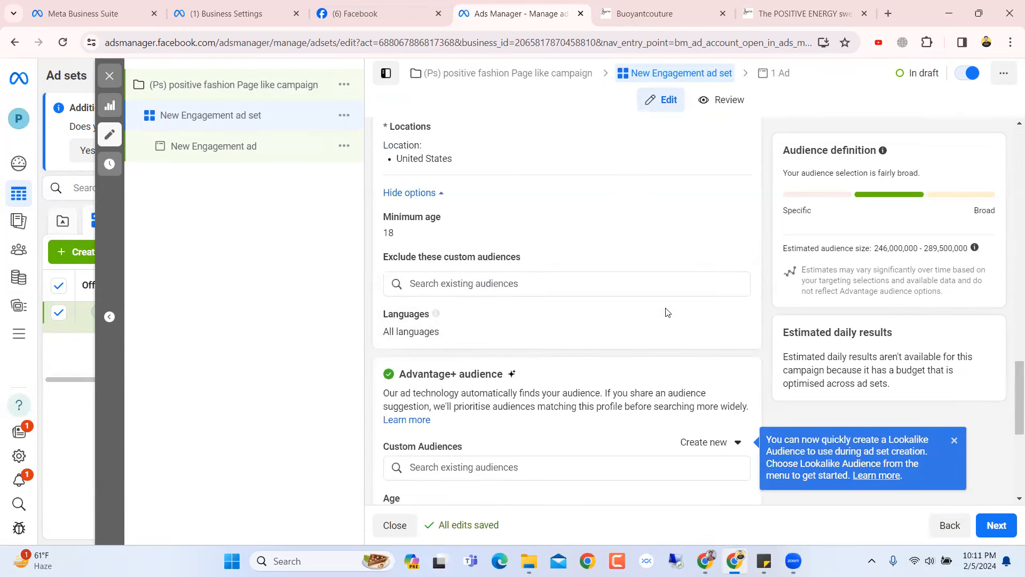
{"action": "scroll", "coordinate": [570, 360], "scroll_direction": "down", "scroll_amount": 4}
{"action": "scroll", "coordinate": [499, 324], "scroll_direction": "up", "scroll_amount": 2}
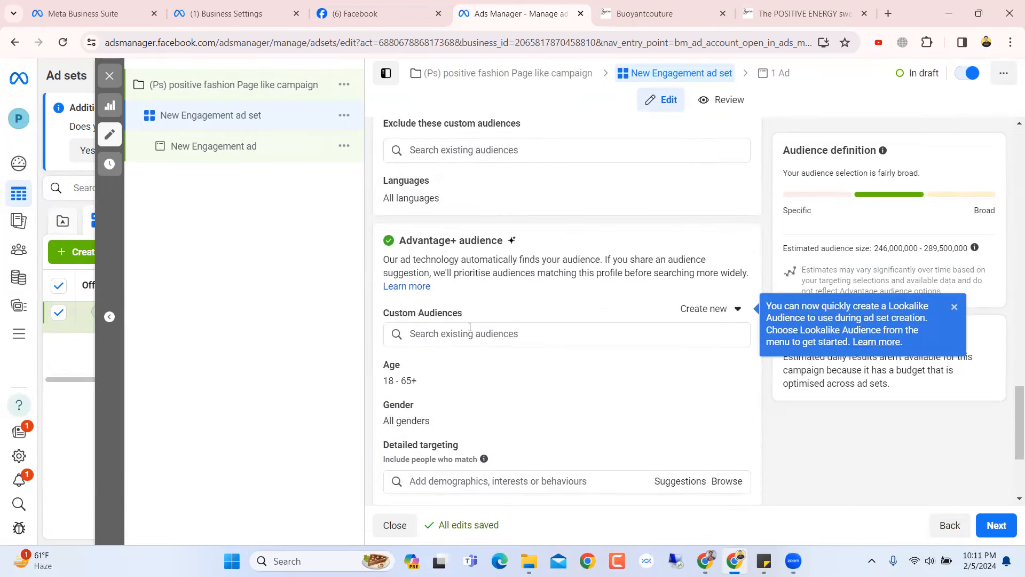
{"action": "left_click", "coordinate": [644, 13]}
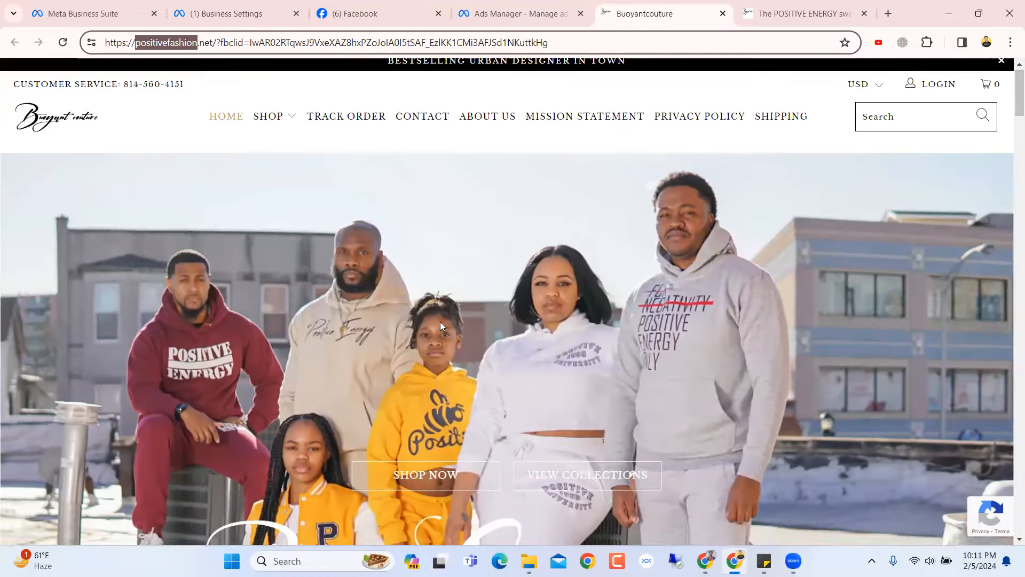
{"action": "scroll", "coordinate": [440, 322], "scroll_direction": "up", "scroll_amount": 1}
{"action": "scroll", "coordinate": [273, 214], "scroll_direction": "down", "scroll_amount": 2}
{"action": "scroll", "coordinate": [273, 213], "scroll_direction": "up", "scroll_amount": 2}
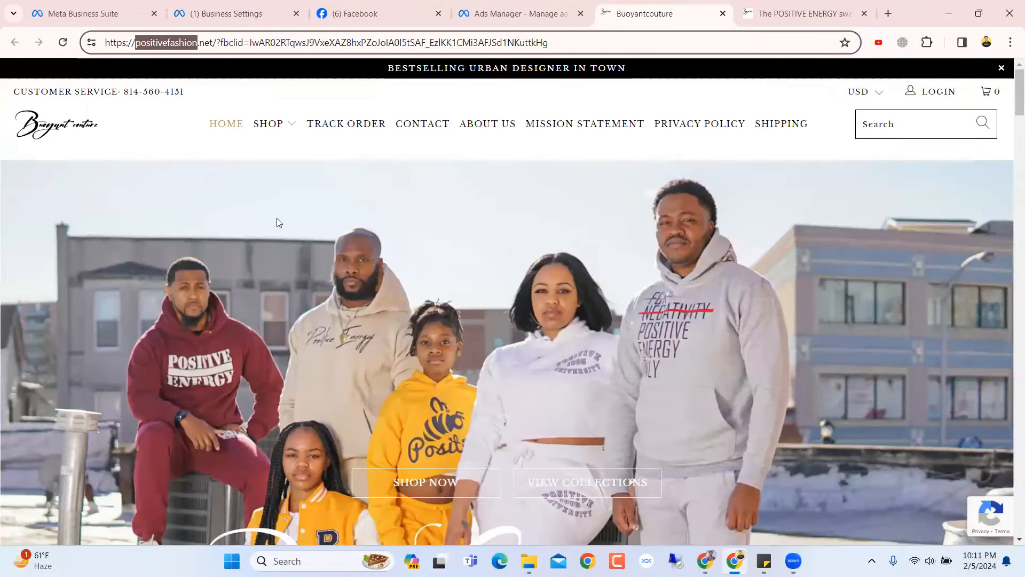
{"action": "scroll", "coordinate": [292, 265], "scroll_direction": "down", "scroll_amount": 7}
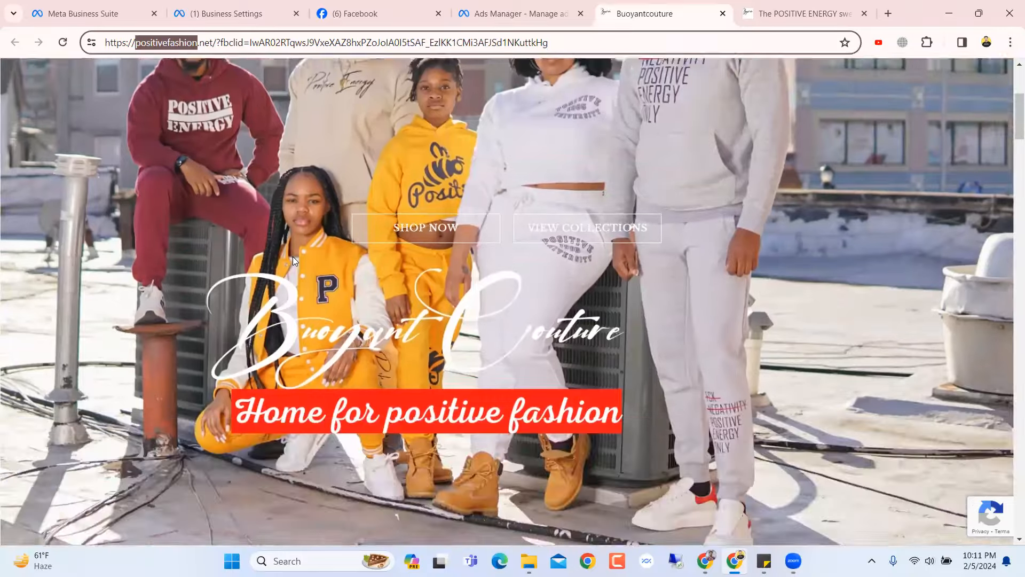
{"action": "scroll", "coordinate": [522, 205], "scroll_direction": "up", "scroll_amount": 4}
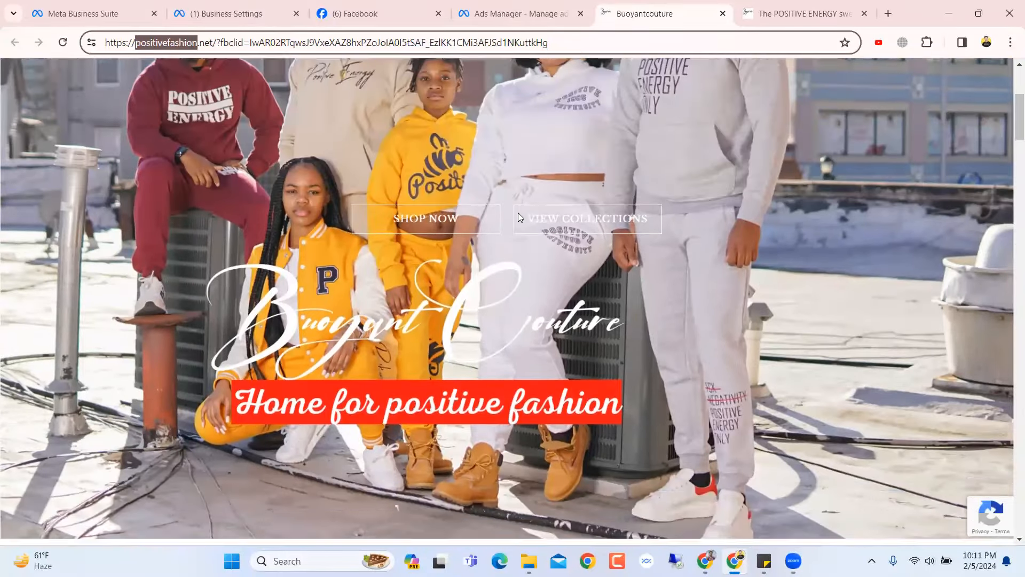
{"action": "scroll", "coordinate": [518, 214], "scroll_direction": "down", "scroll_amount": 8}
{"action": "scroll", "coordinate": [518, 214], "scroll_direction": "down", "scroll_amount": 3}
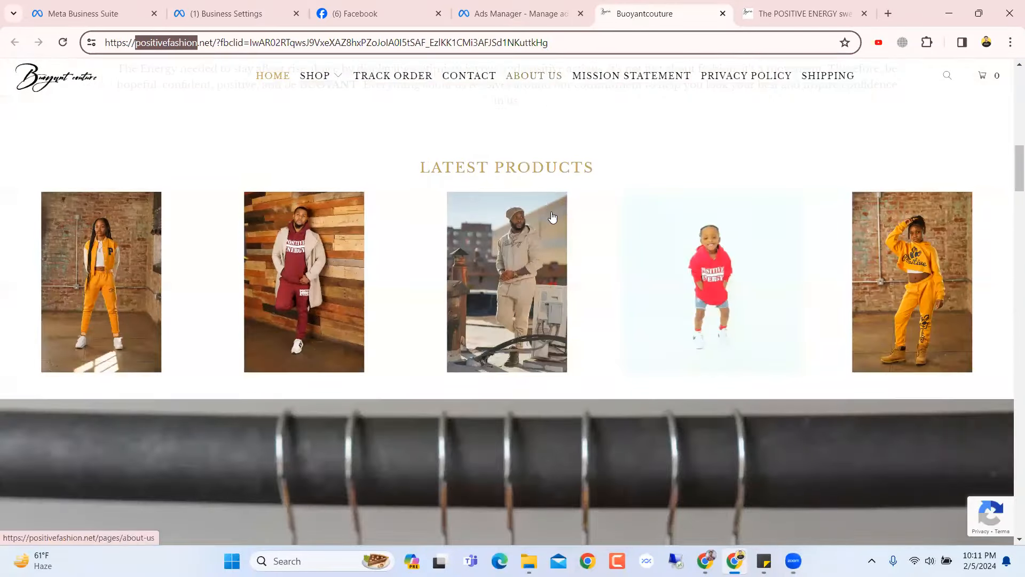
{"action": "scroll", "coordinate": [557, 236], "scroll_direction": "down", "scroll_amount": 4}
{"action": "scroll", "coordinate": [590, 274], "scroll_direction": "up", "scroll_amount": 5}
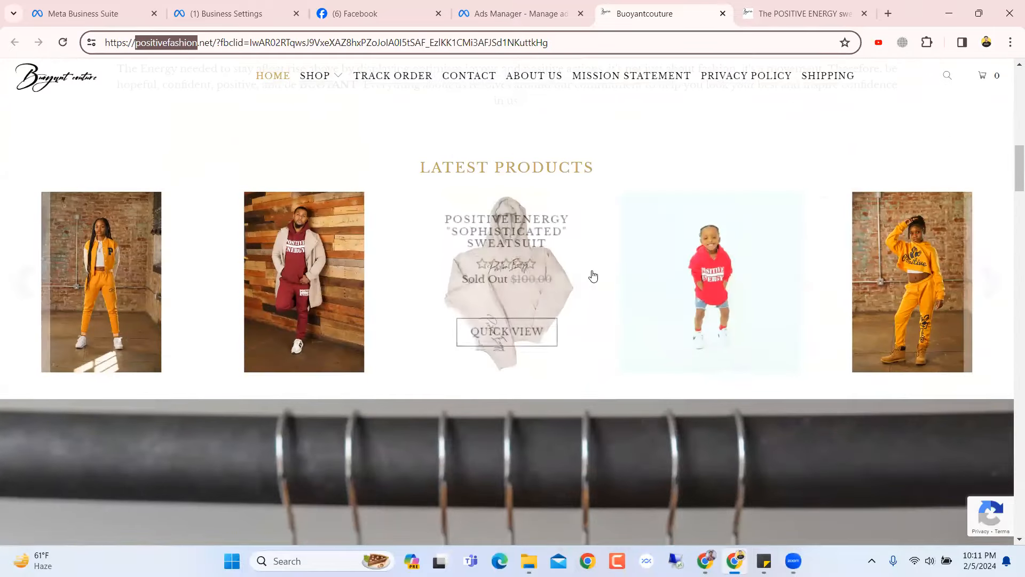
{"action": "scroll", "coordinate": [602, 209], "scroll_direction": "down", "scroll_amount": 1}
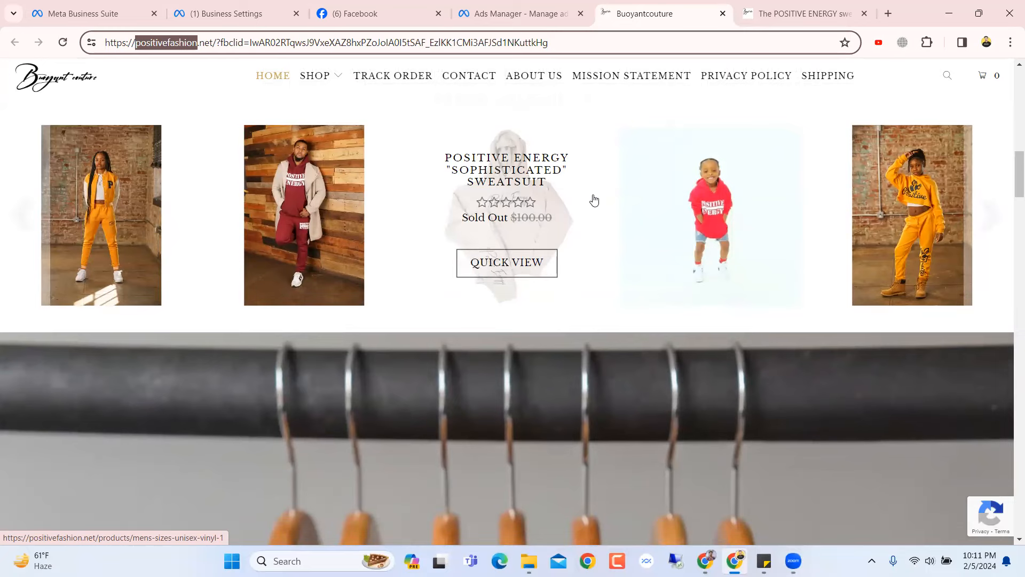
{"action": "scroll", "coordinate": [598, 235], "scroll_direction": "down", "scroll_amount": 1}
{"action": "scroll", "coordinate": [600, 249], "scroll_direction": "up", "scroll_amount": 4}
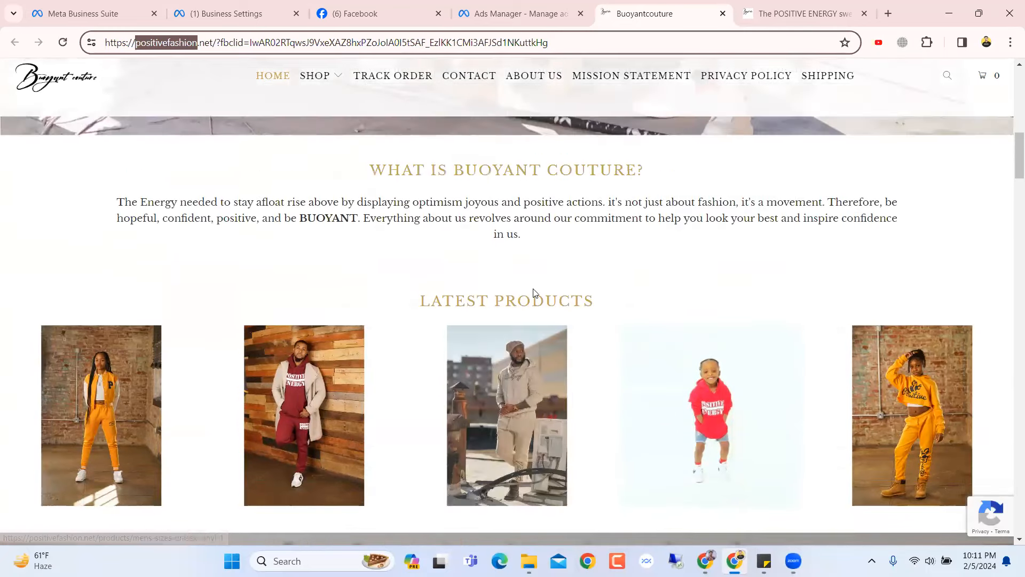
{"action": "scroll", "coordinate": [605, 276], "scroll_direction": "down", "scroll_amount": 2}
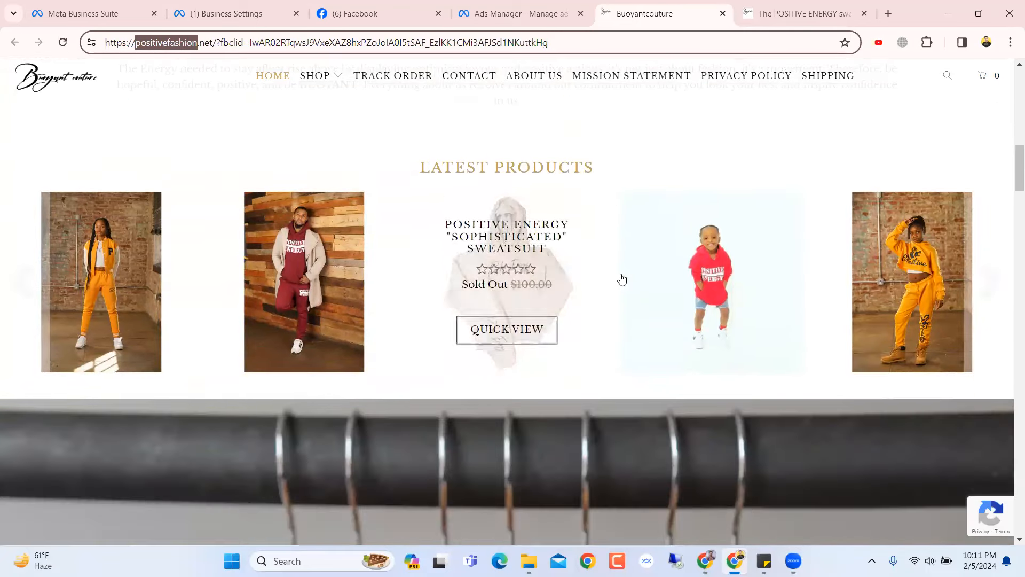
{"action": "scroll", "coordinate": [594, 268], "scroll_direction": "down", "scroll_amount": 12}
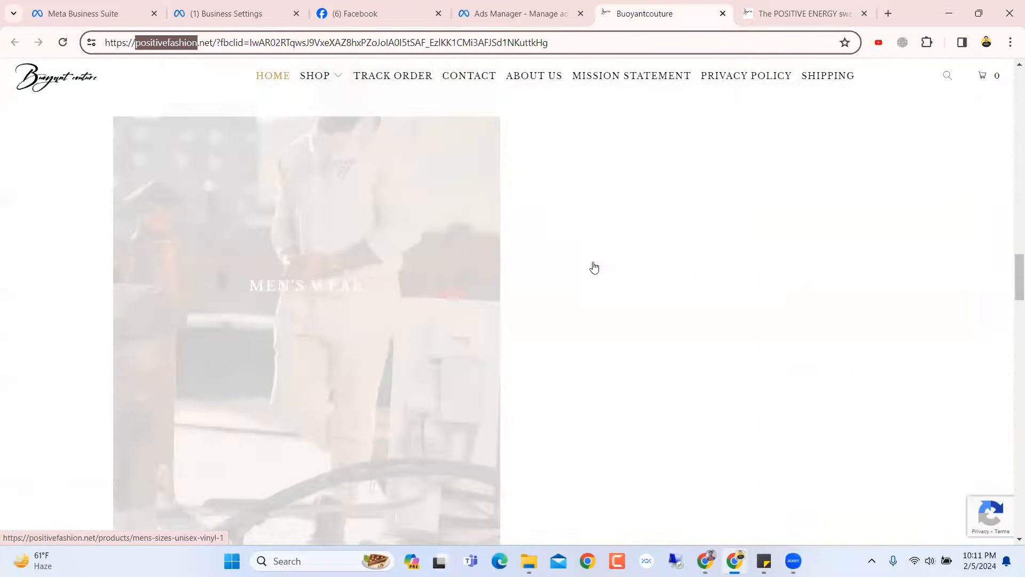
{"action": "scroll", "coordinate": [594, 267], "scroll_direction": "up", "scroll_amount": 20}
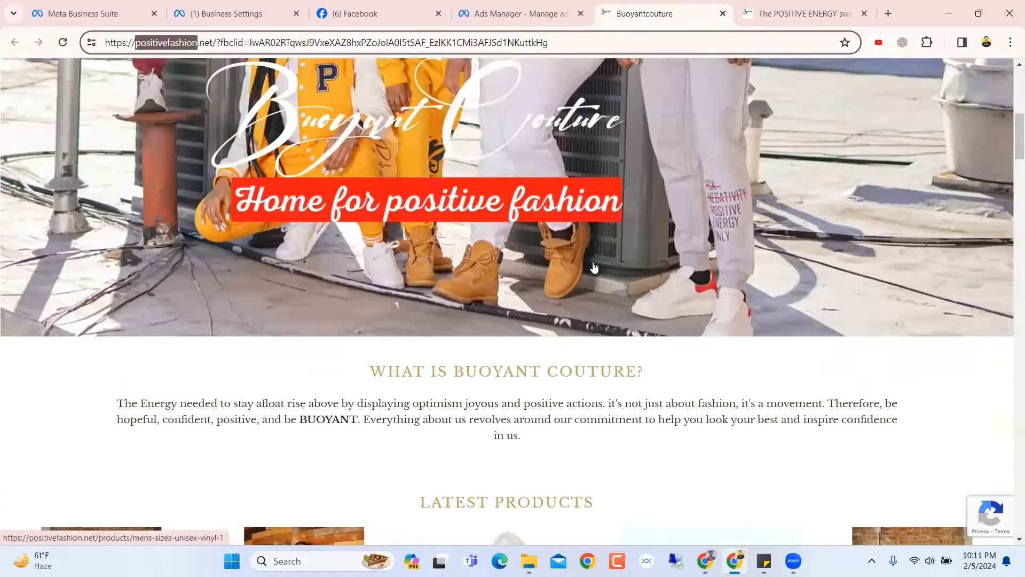
{"action": "scroll", "coordinate": [594, 267], "scroll_direction": "down", "scroll_amount": 5}
{"action": "scroll", "coordinate": [594, 267], "scroll_direction": "up", "scroll_amount": 4}
{"action": "scroll", "coordinate": [576, 253], "scroll_direction": "down", "scroll_amount": 10}
{"action": "scroll", "coordinate": [269, 358], "scroll_direction": "up", "scroll_amount": 3}
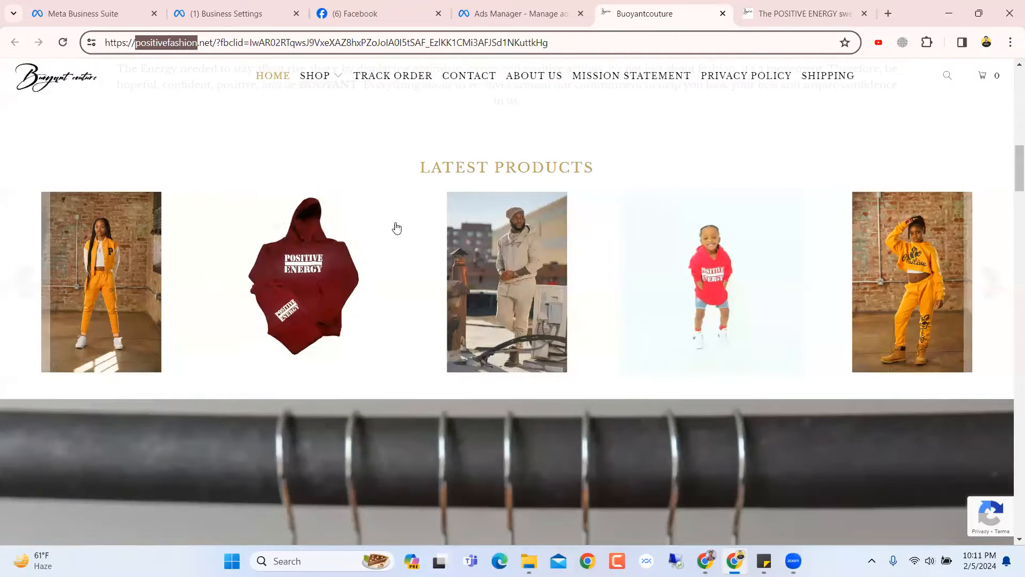
Return to Ads Manager and set the language in the ad set's audience controls to English (All)
{"action": "left_click", "coordinate": [526, 6]}
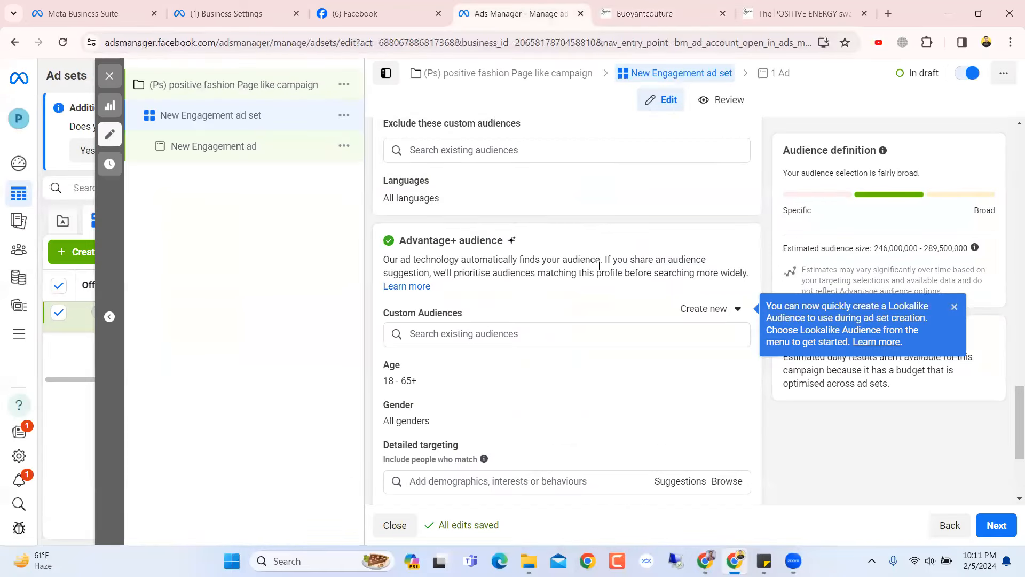
{"action": "scroll", "coordinate": [613, 270], "scroll_direction": "down", "scroll_amount": 3}
{"action": "scroll", "coordinate": [614, 270], "scroll_direction": "up", "scroll_amount": 1}
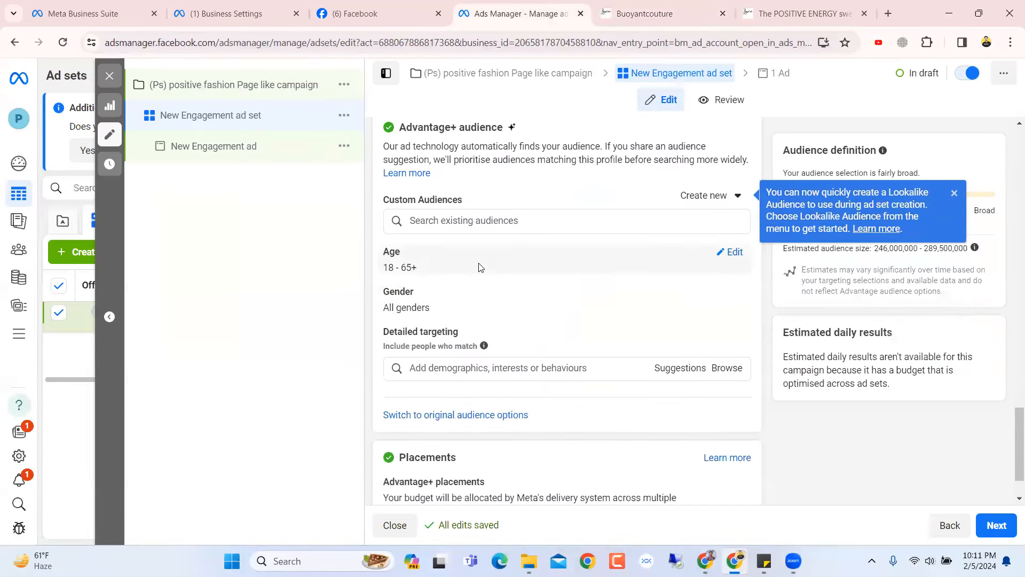
{"action": "scroll", "coordinate": [560, 239], "scroll_direction": "up", "scroll_amount": 3}
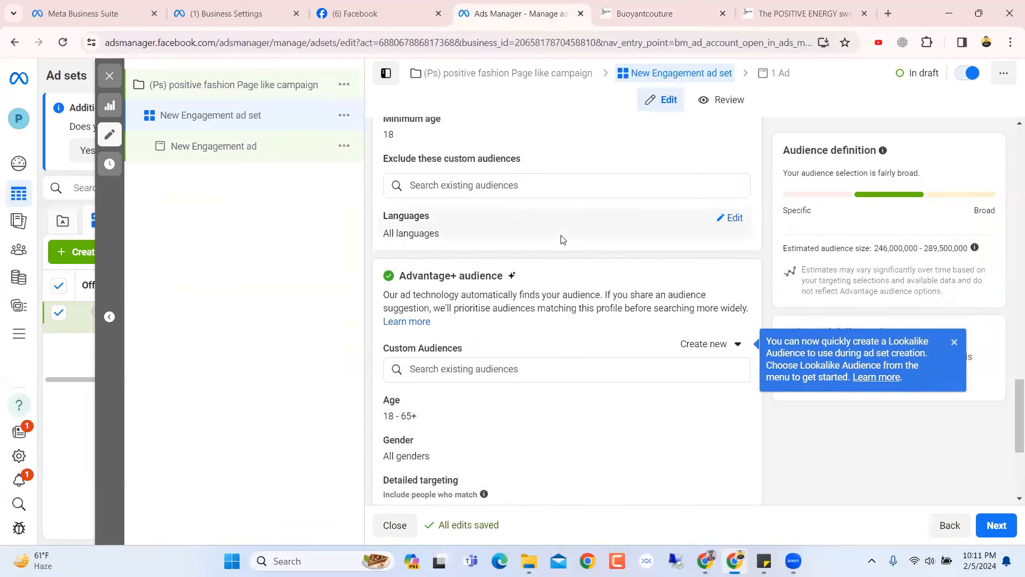
{"action": "scroll", "coordinate": [546, 290], "scroll_direction": "down", "scroll_amount": 1}
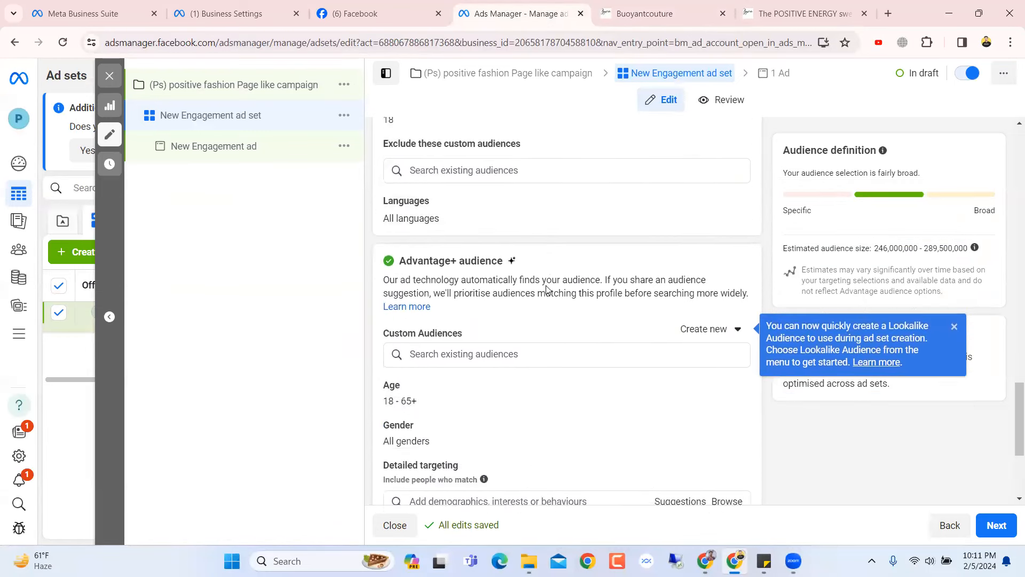
{"action": "scroll", "coordinate": [545, 289], "scroll_direction": "up", "scroll_amount": 1}
{"action": "left_click", "coordinate": [734, 270]}
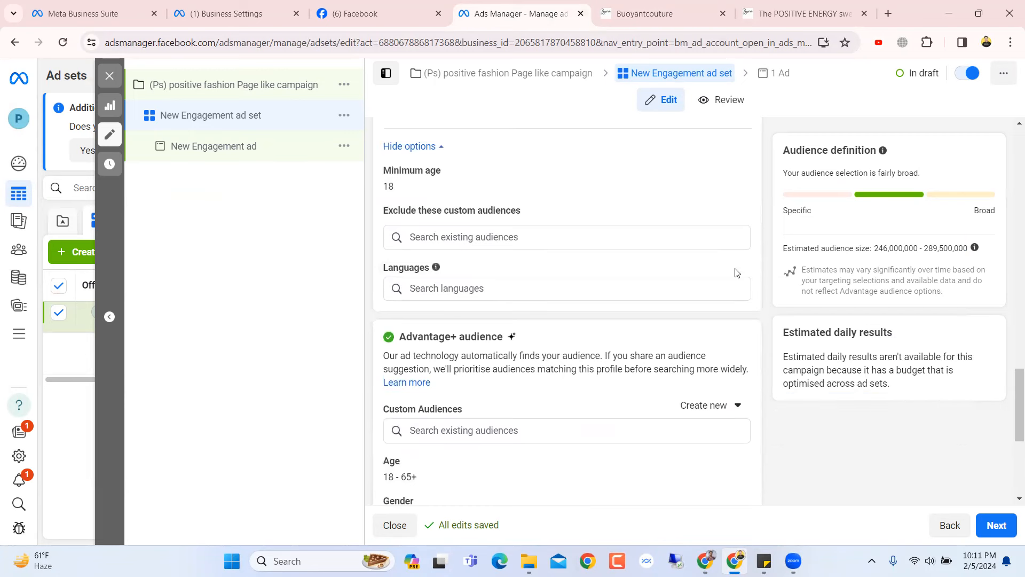
{"action": "left_click", "coordinate": [442, 288]}
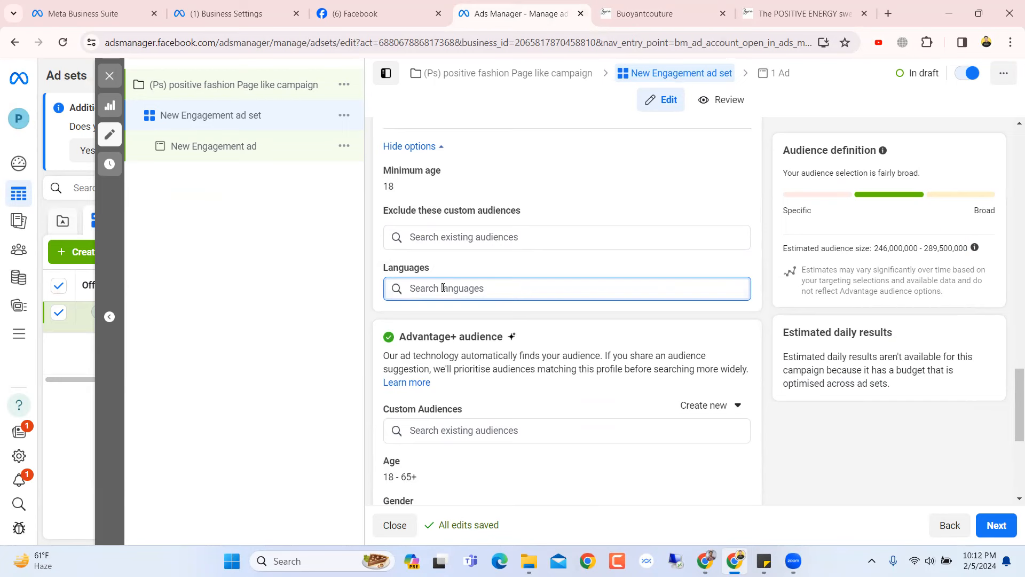
{"action": "type", "text": "eng"}
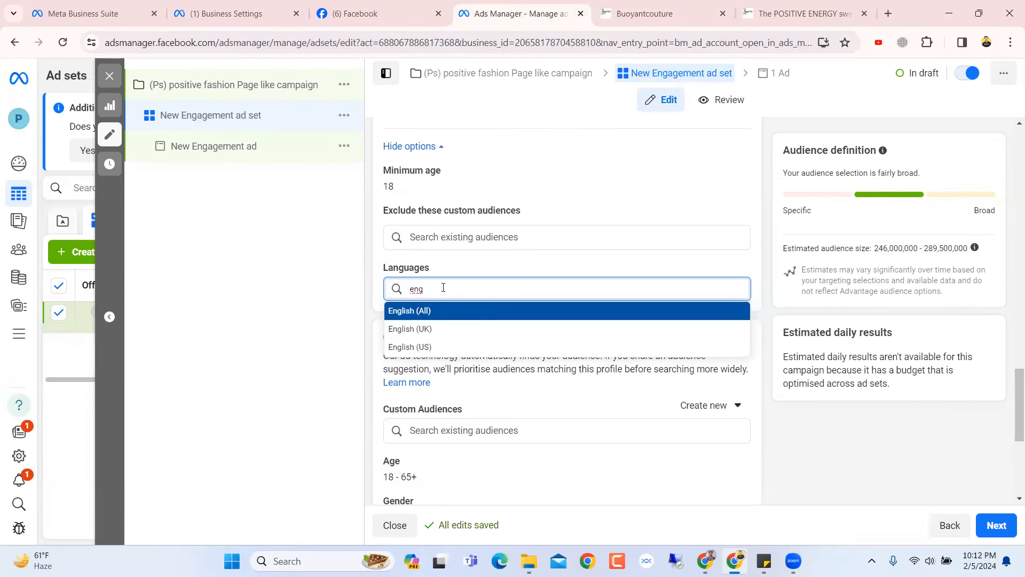
{"action": "left_click", "coordinate": [447, 311]}
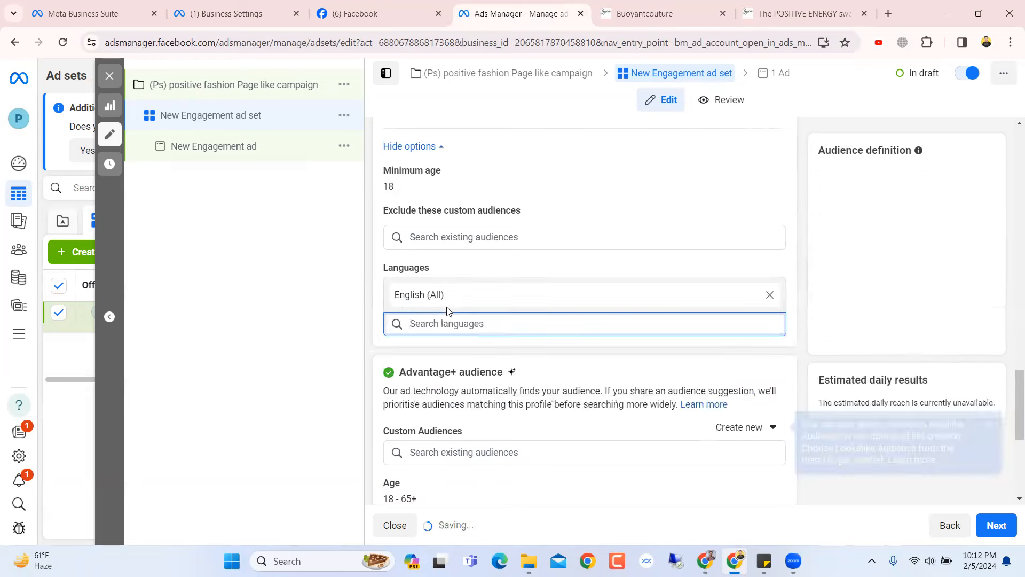
Set the age range under Advantage+ audience to 20 to 55
{"action": "scroll", "coordinate": [542, 267], "scroll_direction": "up", "scroll_amount": 1}
{"action": "scroll", "coordinate": [587, 268], "scroll_direction": "down", "scroll_amount": 6}
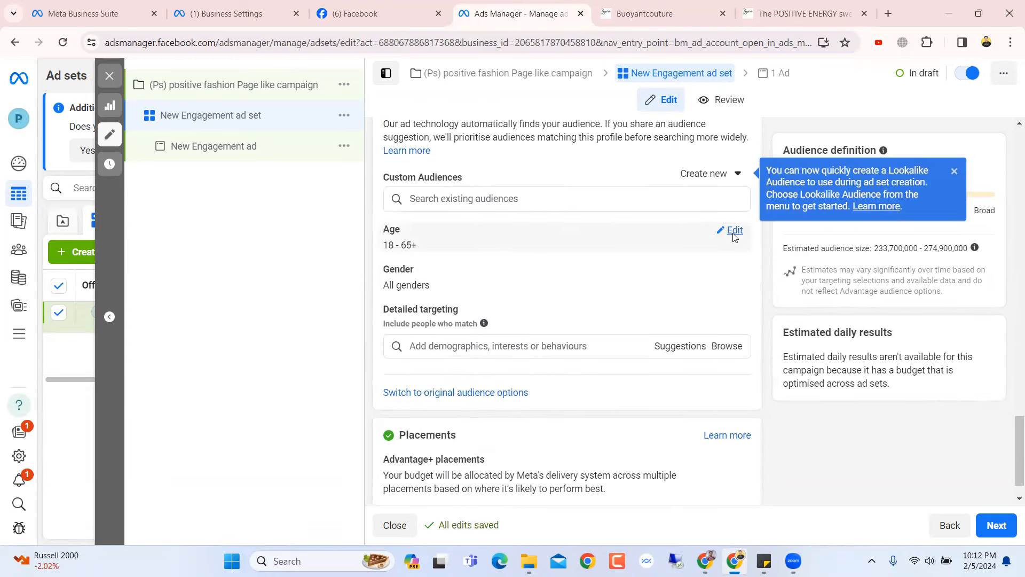
{"action": "left_click", "coordinate": [733, 231]}
{"action": "left_click", "coordinate": [409, 252]}
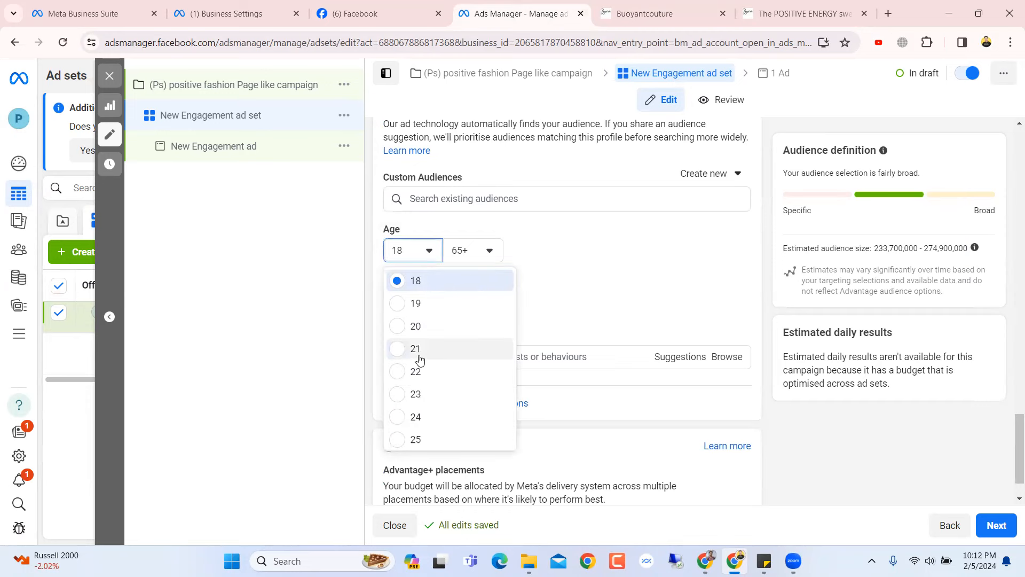
{"action": "key", "text": "Return"}
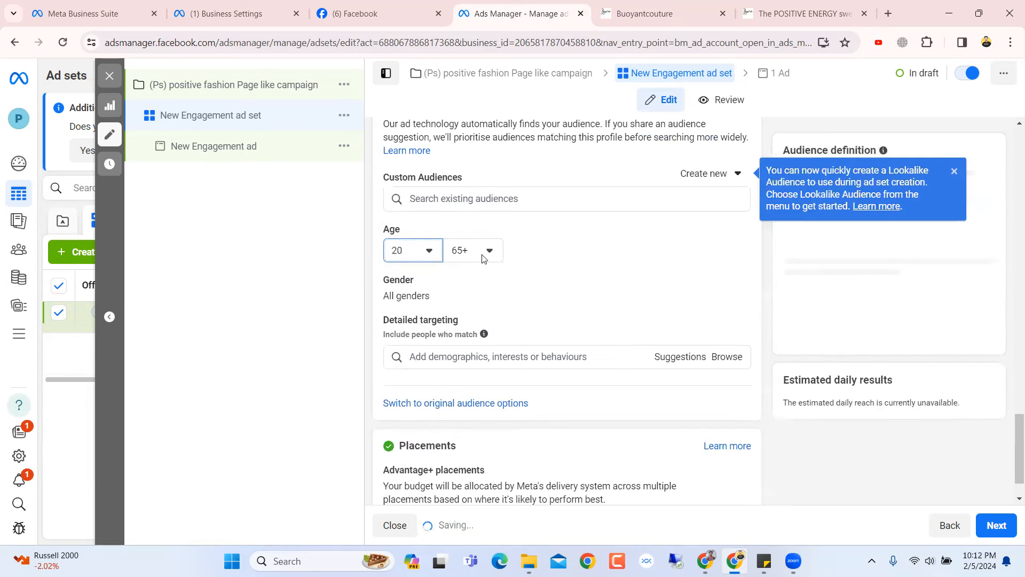
{"action": "left_click", "coordinate": [470, 252]}
{"action": "scroll", "coordinate": [477, 409], "scroll_direction": "up", "scroll_amount": 7}
{"action": "scroll", "coordinate": [479, 408], "scroll_direction": "down", "scroll_amount": 2}
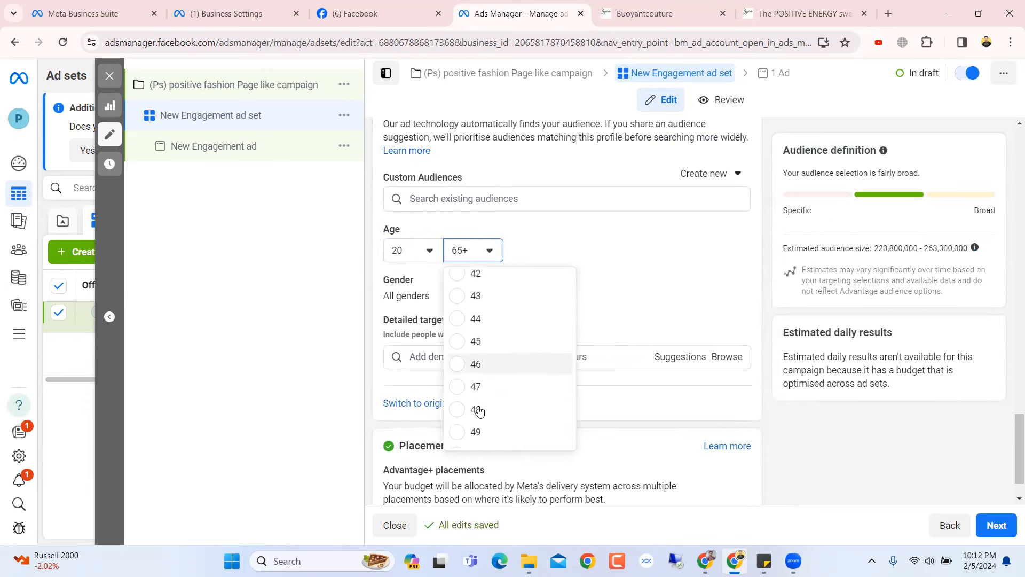
{"action": "scroll", "coordinate": [486, 407], "scroll_direction": "down", "scroll_amount": 2}
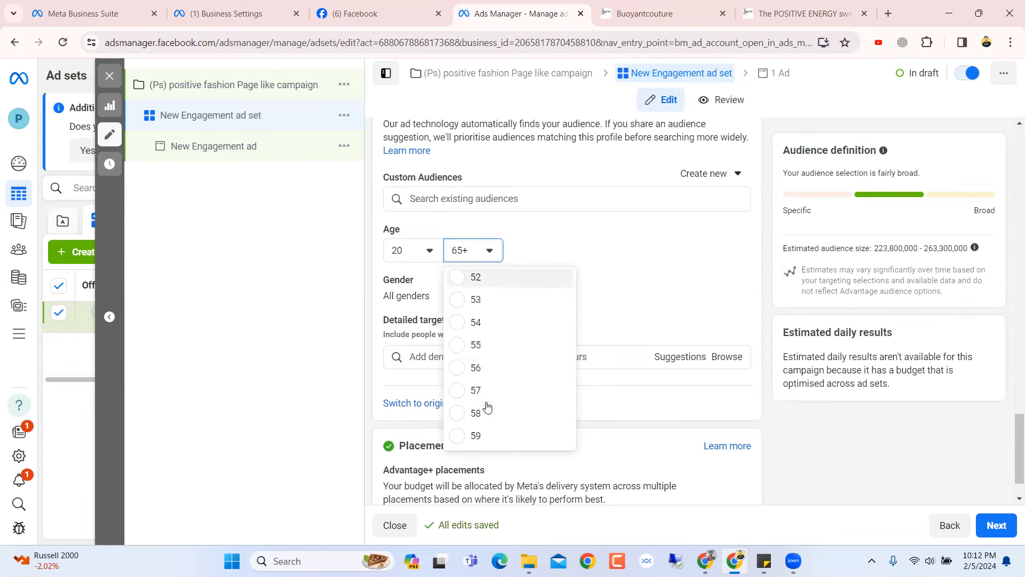
{"action": "left_click", "coordinate": [487, 346]}
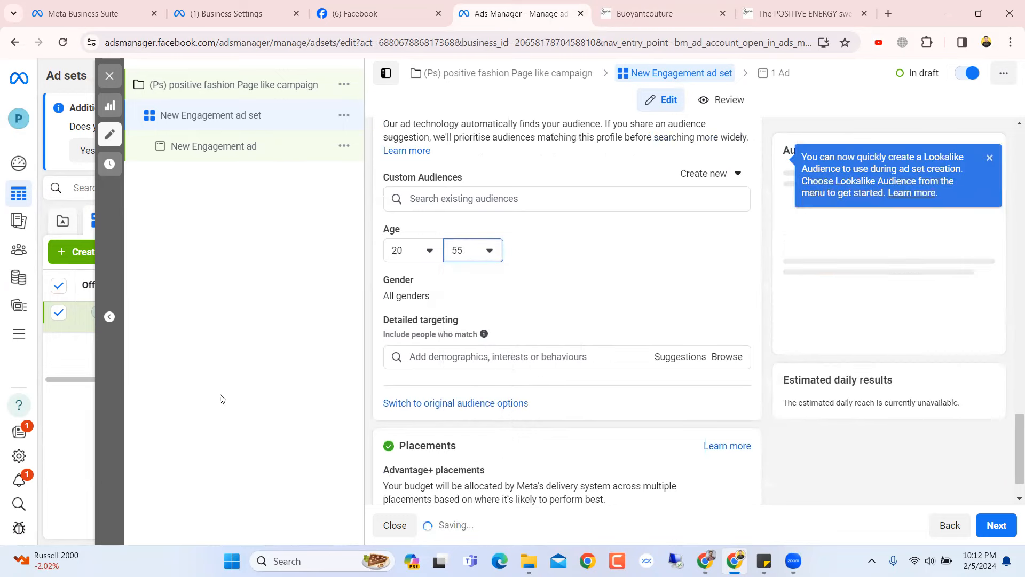
Open the gender setting under Advantage+ audience for editing
{"action": "scroll", "coordinate": [398, 362], "scroll_direction": "up", "scroll_amount": 2}
{"action": "mouse_move", "coordinate": [401, 426]}
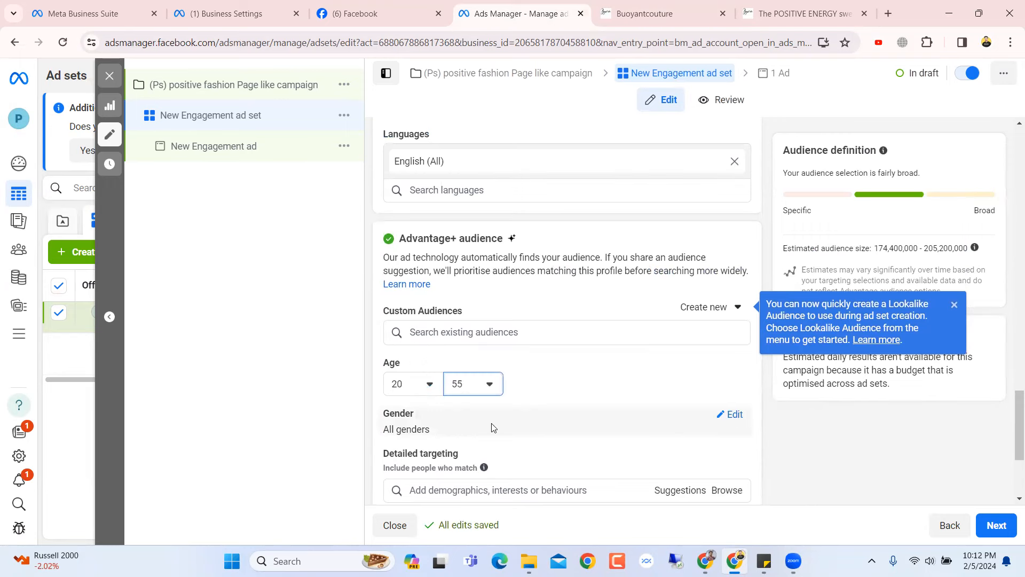
{"action": "scroll", "coordinate": [694, 420], "scroll_direction": "down", "scroll_amount": 2}
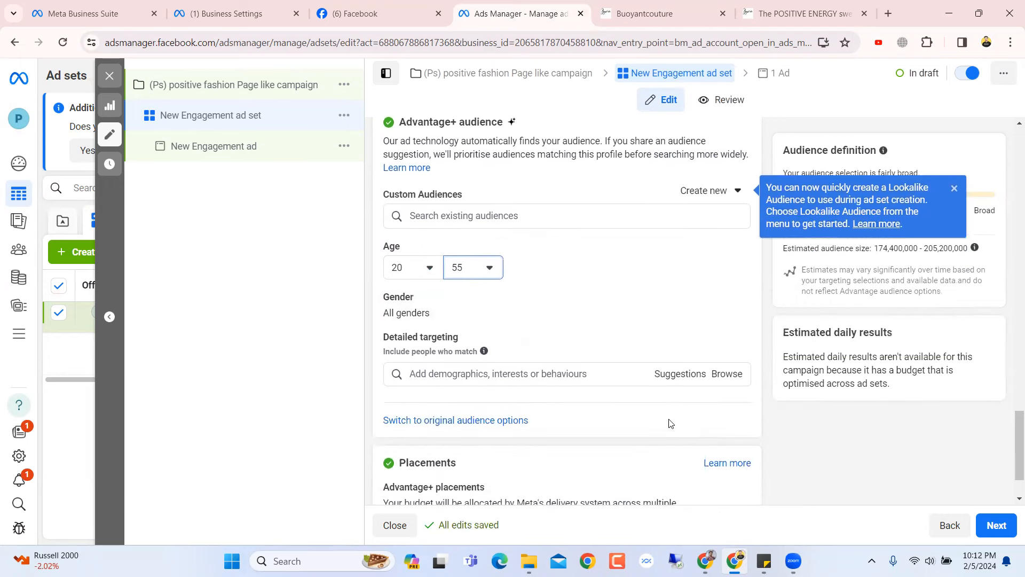
{"action": "left_click", "coordinate": [743, 281]}
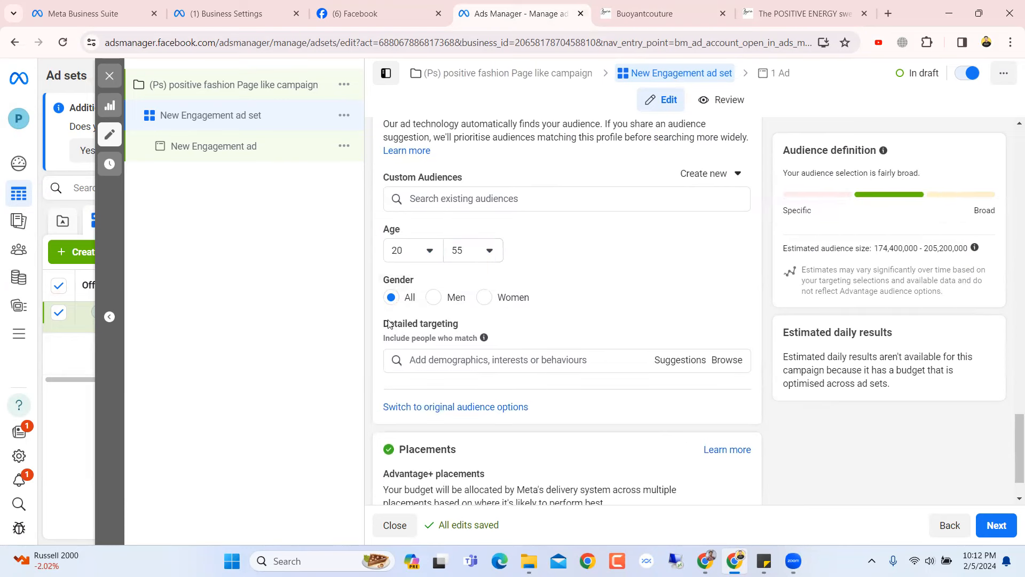
Check the detailed targeting field and switch to the Buoyant Couture website to examine its latest products for targeting ideas
{"action": "mouse_move", "coordinate": [483, 338]}
{"action": "left_click", "coordinate": [421, 360]}
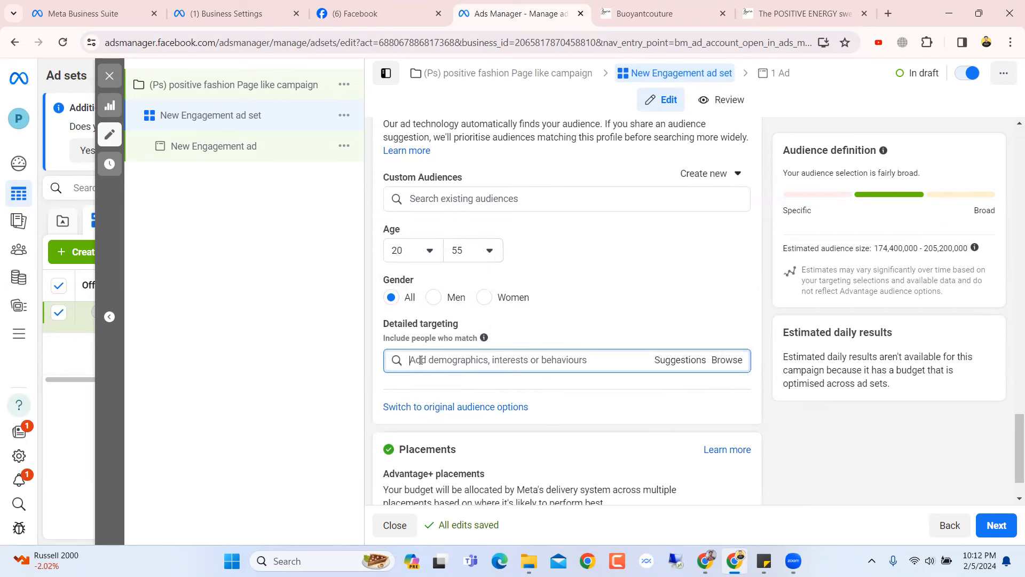
{"action": "scroll", "coordinate": [421, 360], "scroll_direction": "up", "scroll_amount": 2}
{"action": "left_click", "coordinate": [662, 13]}
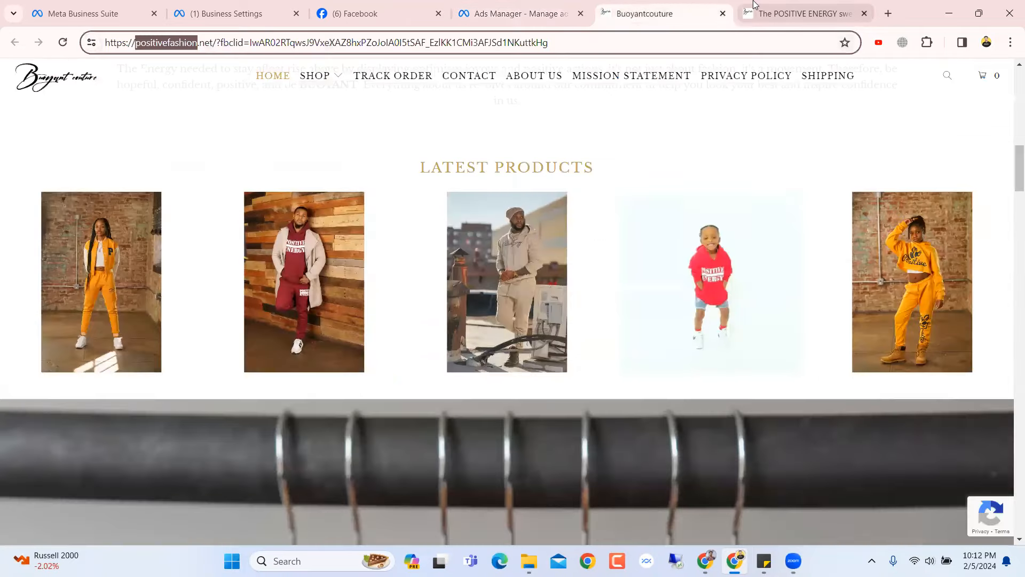
{"action": "scroll", "coordinate": [587, 246], "scroll_direction": "down", "scroll_amount": 4}
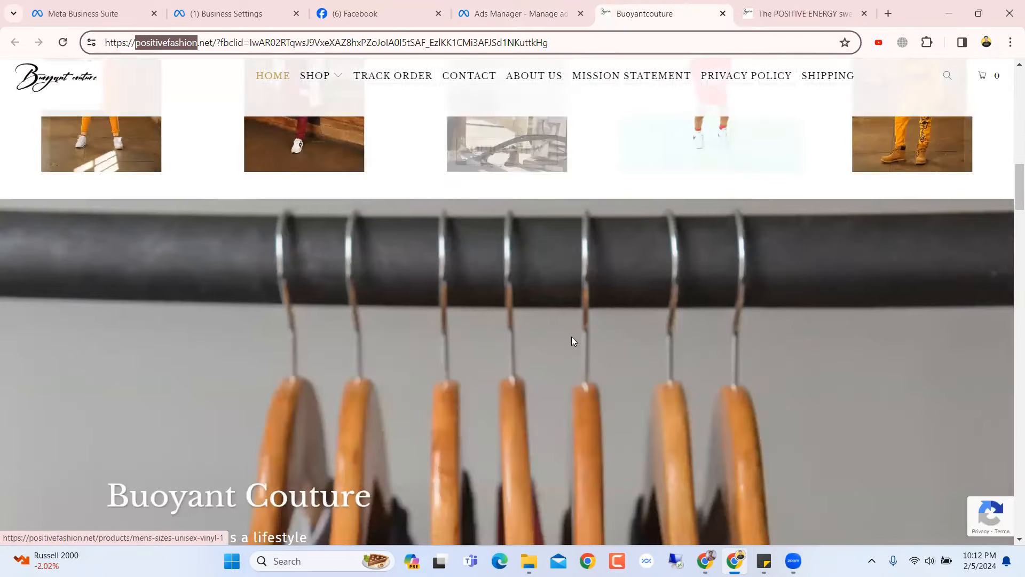
{"action": "scroll", "coordinate": [572, 340], "scroll_direction": "up", "scroll_amount": 7}
{"action": "scroll", "coordinate": [394, 390], "scroll_direction": "down", "scroll_amount": 3}
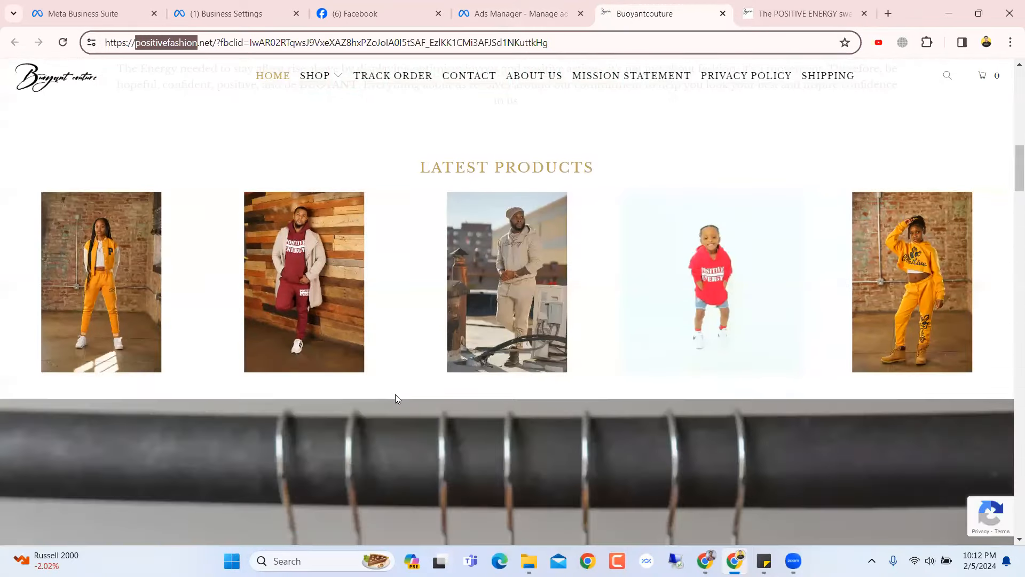
Return to Ads Manager and add the Online shopping (retail) interest to the ad set's detailed targeting
{"action": "scroll", "coordinate": [395, 396], "scroll_direction": "up", "scroll_amount": 1}
{"action": "scroll", "coordinate": [670, 463], "scroll_direction": "up", "scroll_amount": 2}
{"action": "scroll", "coordinate": [669, 463], "scroll_direction": "down", "scroll_amount": 2}
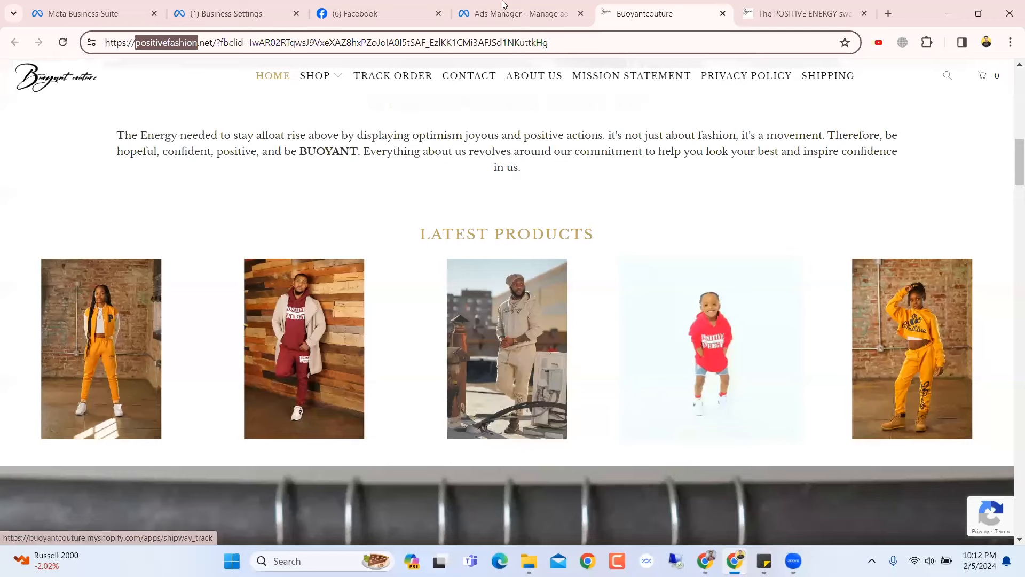
{"action": "key", "text": "ctrl+shift+Tab"}
{"action": "left_click", "coordinate": [416, 300]}
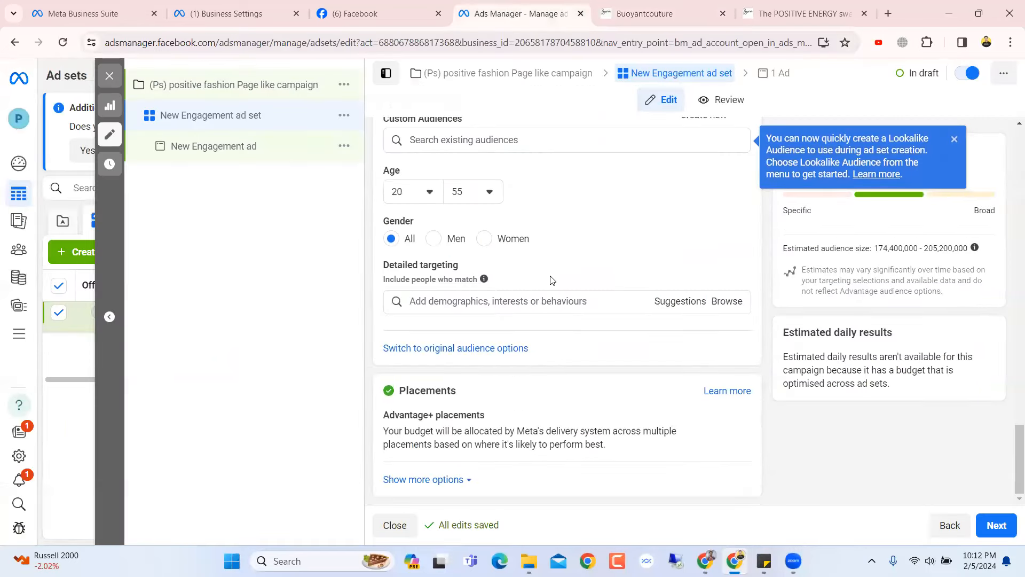
{"action": "scroll", "coordinate": [552, 280], "scroll_direction": "up", "scroll_amount": 3}
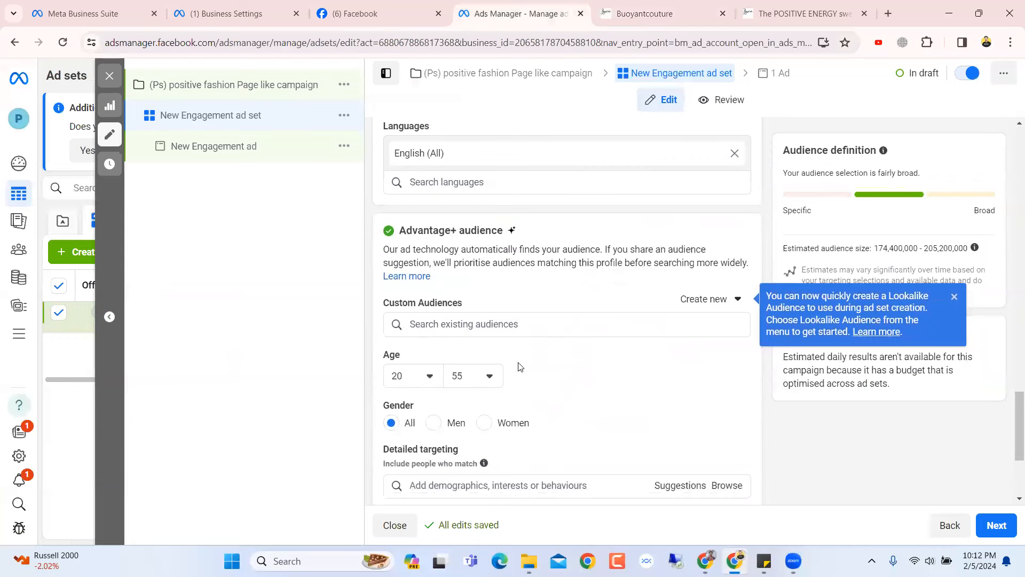
{"action": "scroll", "coordinate": [526, 367], "scroll_direction": "down", "scroll_amount": 3}
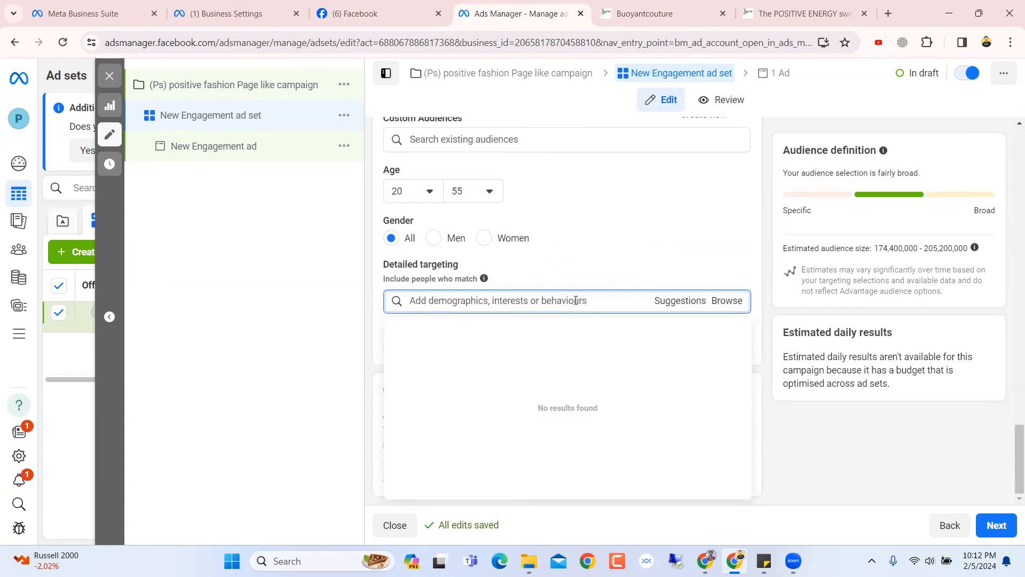
{"action": "type", "text": "onlinr"}
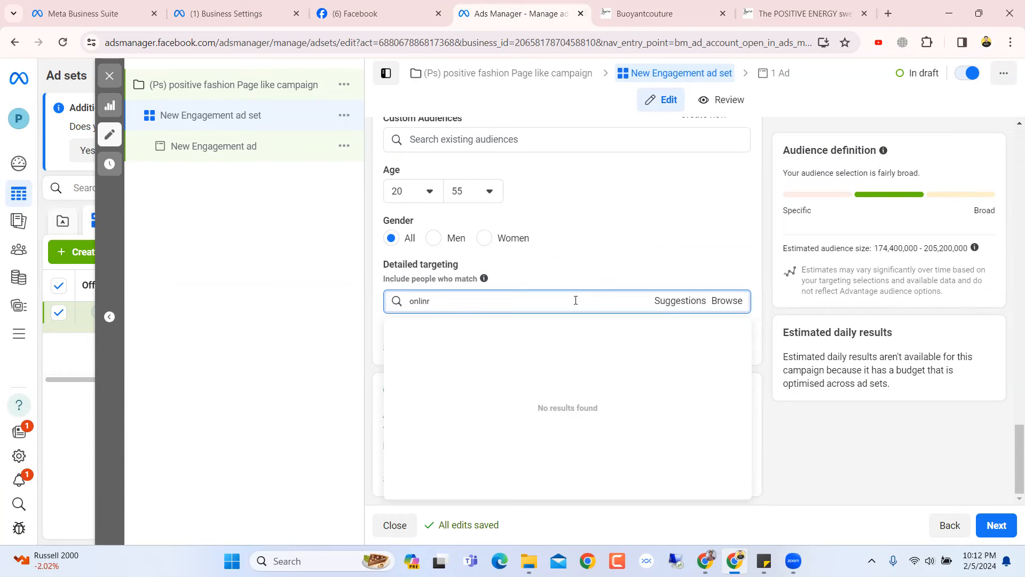
{"action": "key", "text": "BackSpace"}
{"action": "type", "text": "e"}
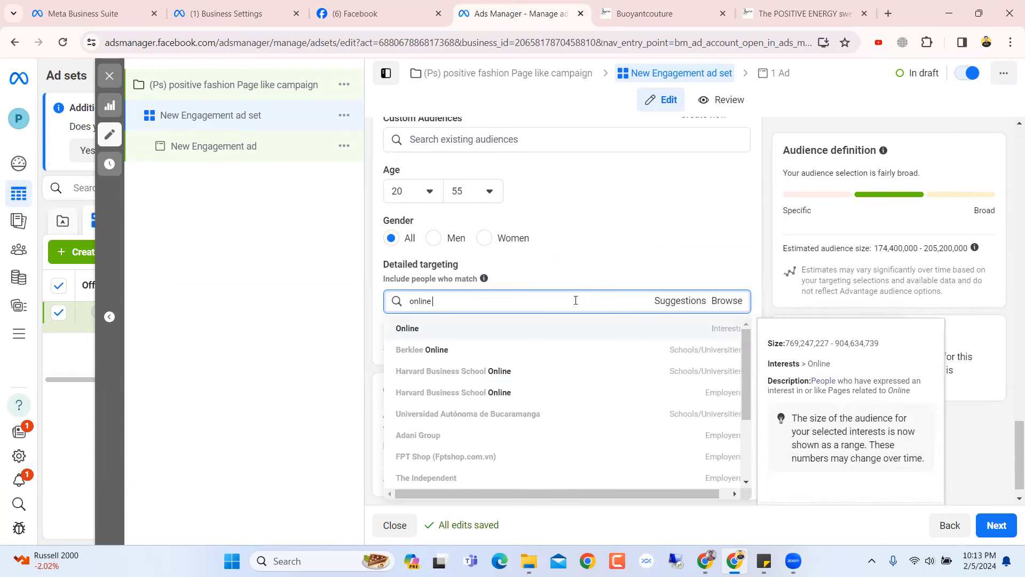
{"action": "type", "text": " shopping"}
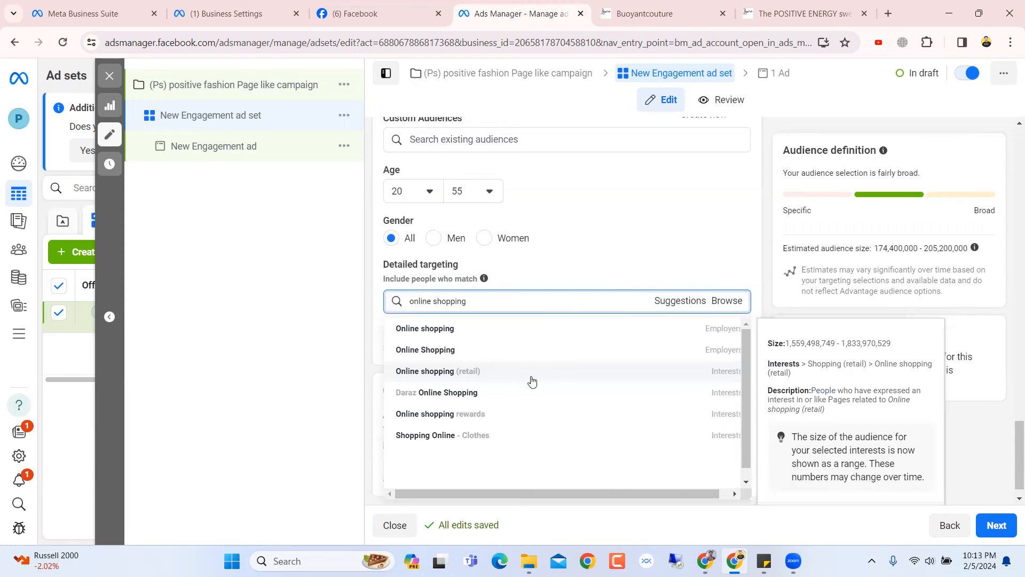
{"action": "left_click", "coordinate": [558, 379]}
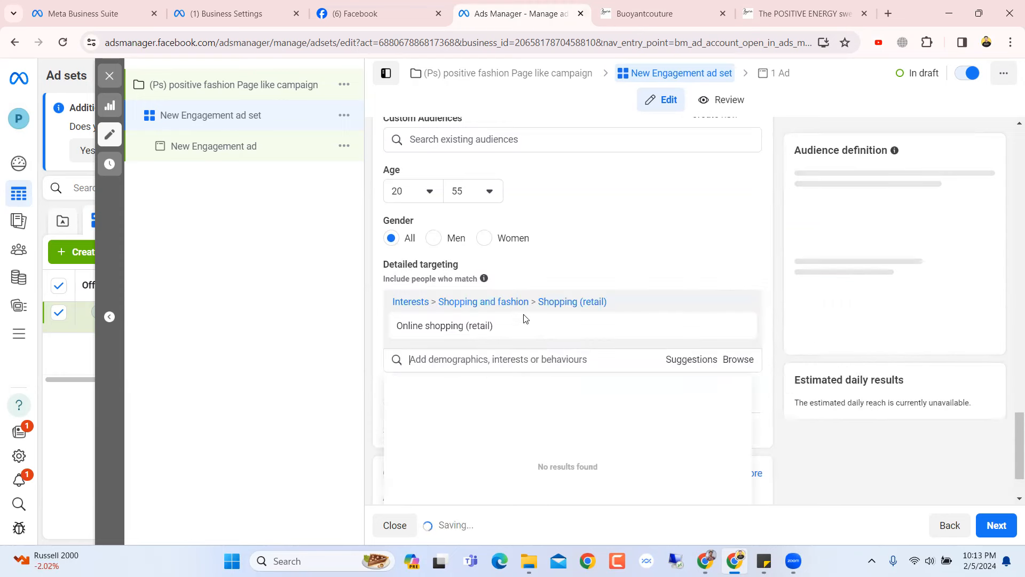
Check the latest products on the Buoyant Couture website and add the Hoodie interest to the detailed targeting in Ads Manager
{"action": "scroll", "coordinate": [534, 340], "scroll_direction": "down", "scroll_amount": 1}
{"action": "left_click", "coordinate": [558, 294]}
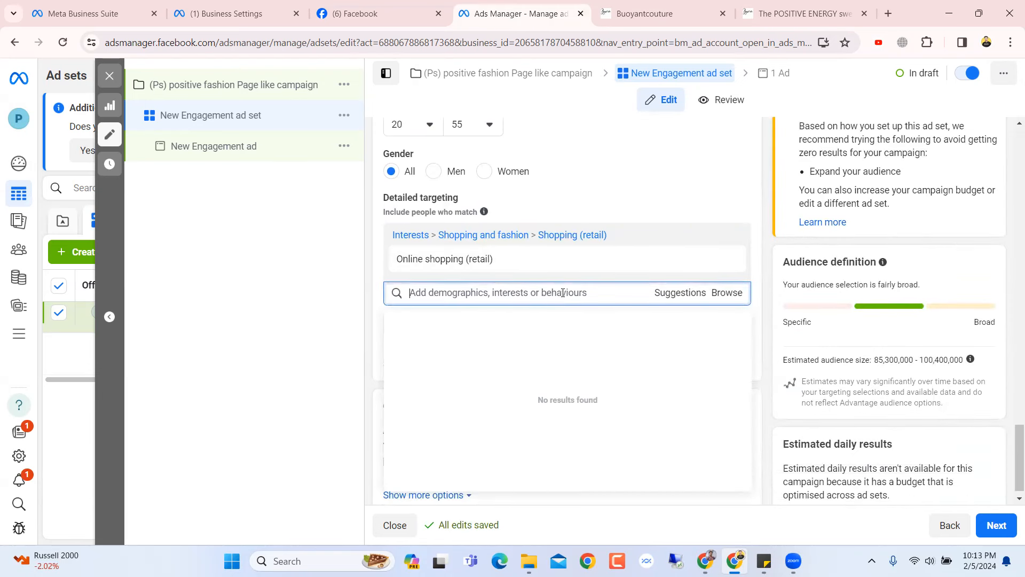
{"action": "left_click", "coordinate": [662, 13]}
{"action": "scroll", "coordinate": [594, 291], "scroll_direction": "down", "scroll_amount": 5}
{"action": "scroll", "coordinate": [594, 290], "scroll_direction": "up", "scroll_amount": 5}
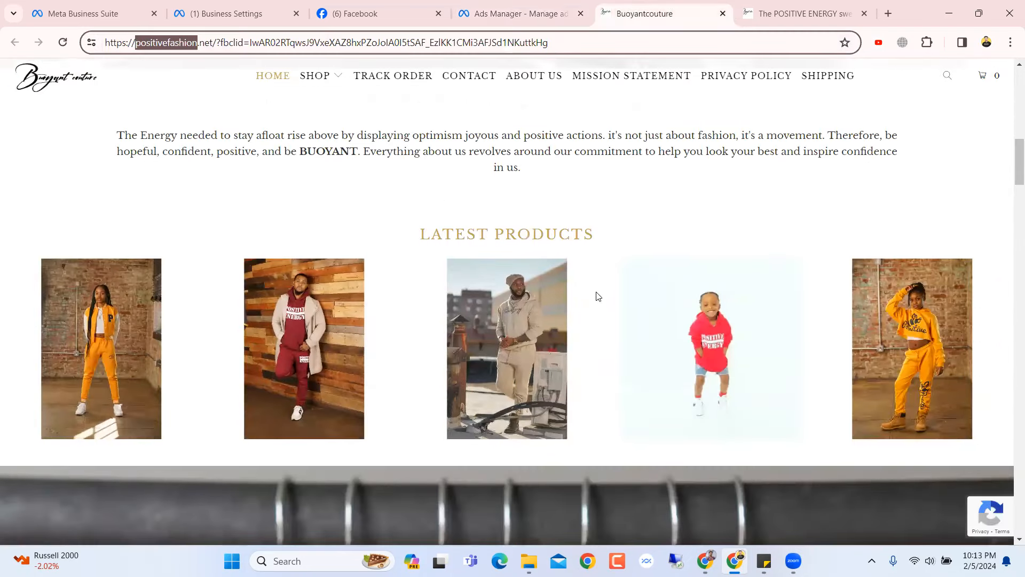
{"action": "left_click", "coordinate": [374, 13]}
{"action": "left_click", "coordinate": [512, 13]}
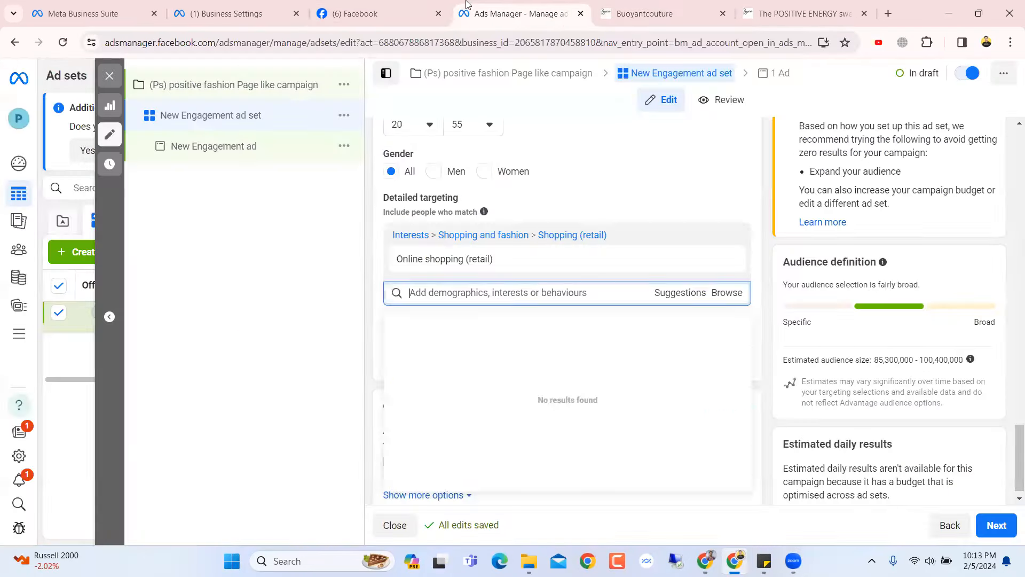
{"action": "left_click", "coordinate": [491, 295]}
{"action": "type", "text": "hoo"}
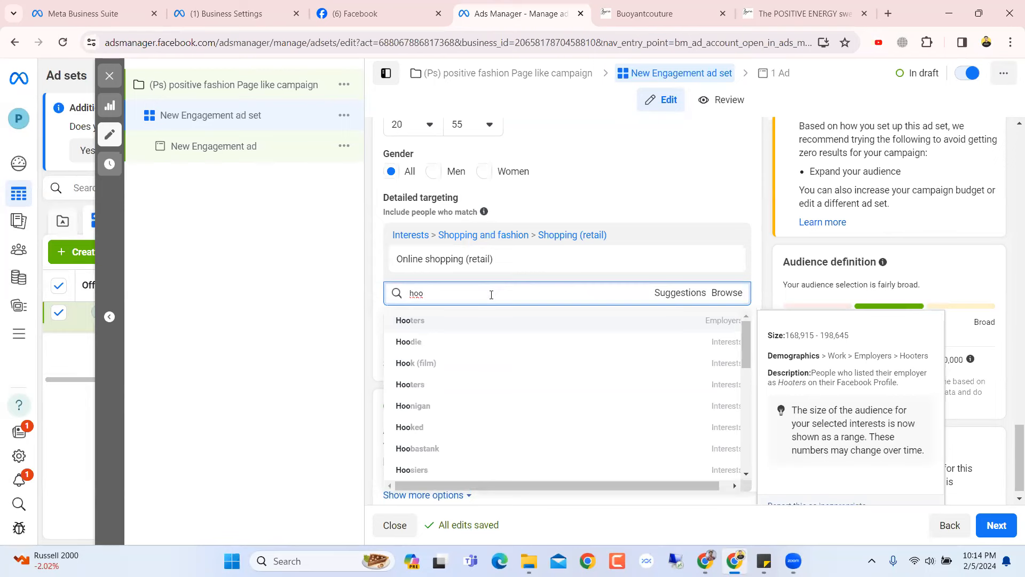
{"action": "key", "text": "Down"}
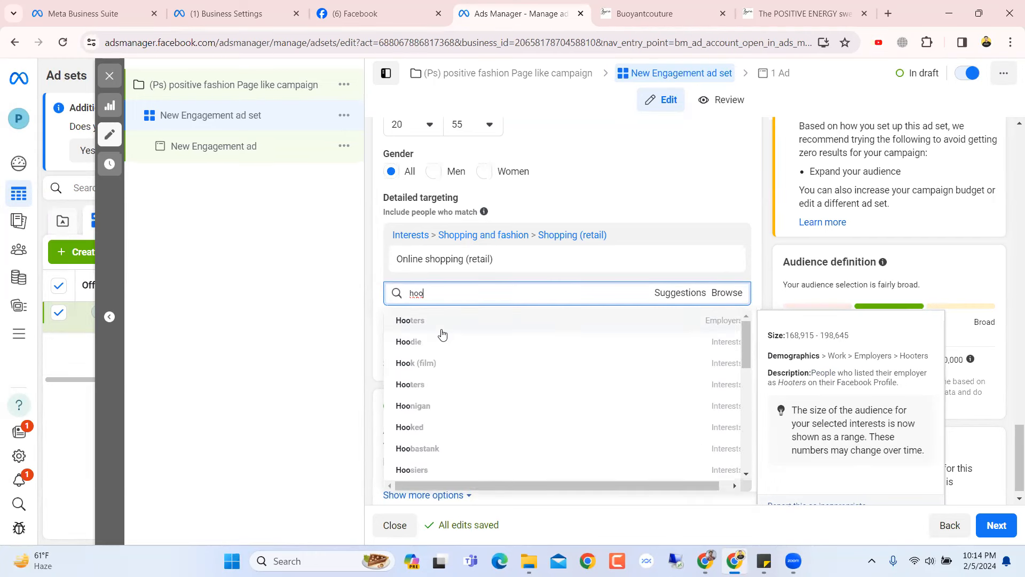
{"action": "left_click", "coordinate": [440, 348]}
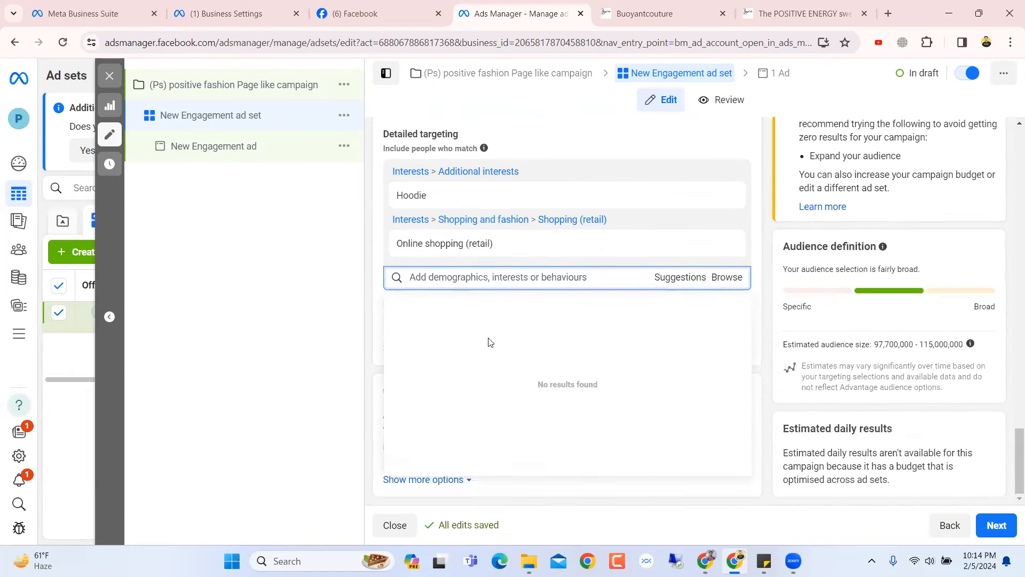
Switch to the Buoyant Couture website and examine its latest products and clothing categories for more targeting interests
{"action": "left_click", "coordinate": [662, 13]}
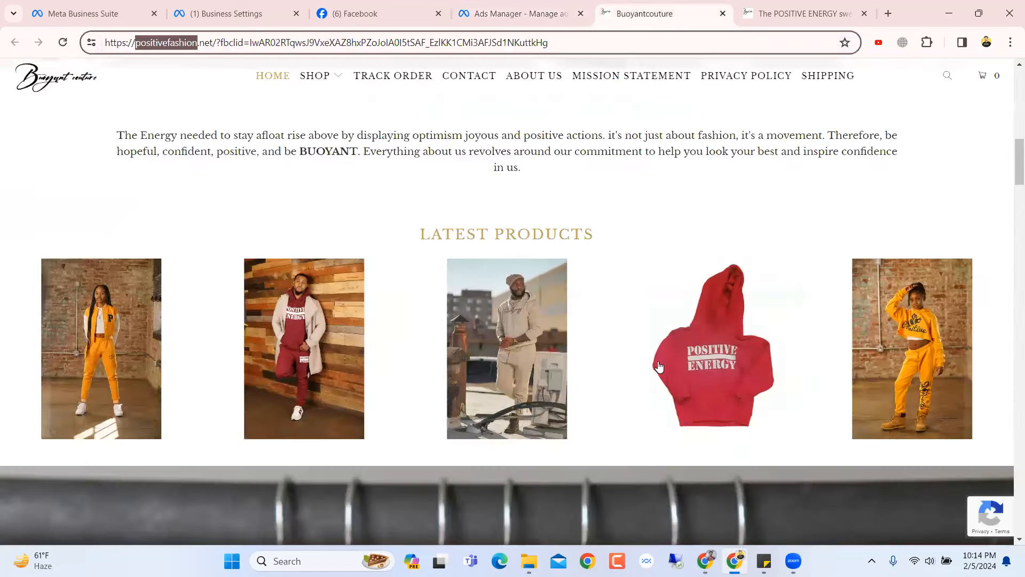
{"action": "scroll", "coordinate": [659, 368], "scroll_direction": "up", "scroll_amount": 5}
{"action": "scroll", "coordinate": [647, 406], "scroll_direction": "down", "scroll_amount": 4}
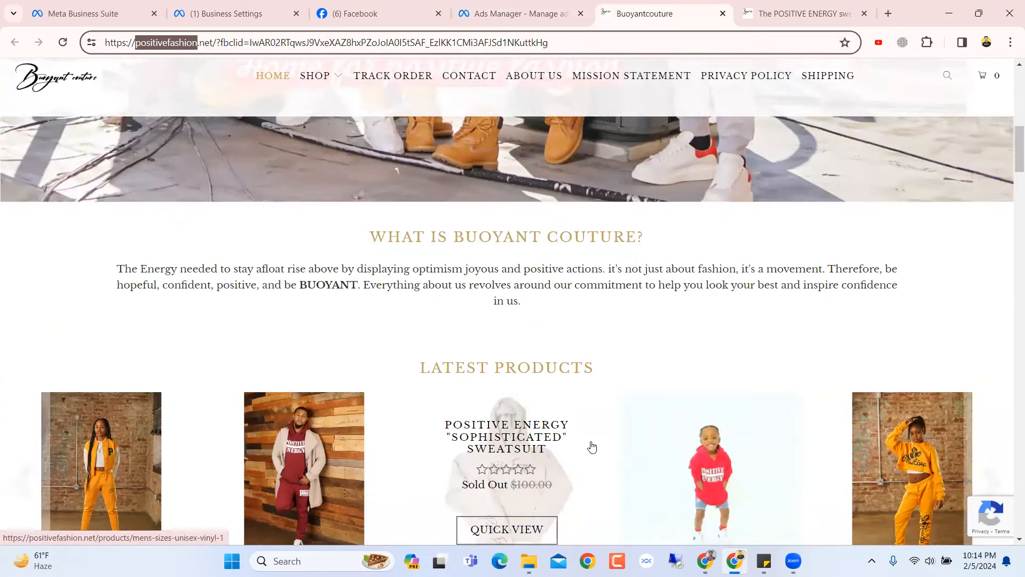
{"action": "scroll", "coordinate": [591, 446], "scroll_direction": "down", "scroll_amount": 1}
{"action": "scroll", "coordinate": [598, 406], "scroll_direction": "down", "scroll_amount": 3}
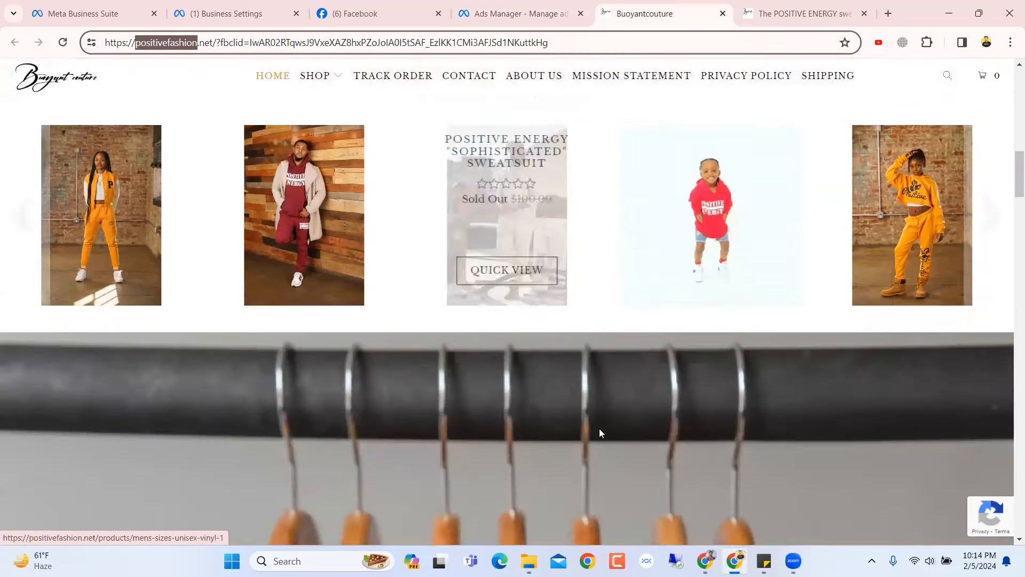
{"action": "scroll", "coordinate": [611, 439], "scroll_direction": "up", "scroll_amount": 2}
{"action": "scroll", "coordinate": [609, 373], "scroll_direction": "down", "scroll_amount": 1}
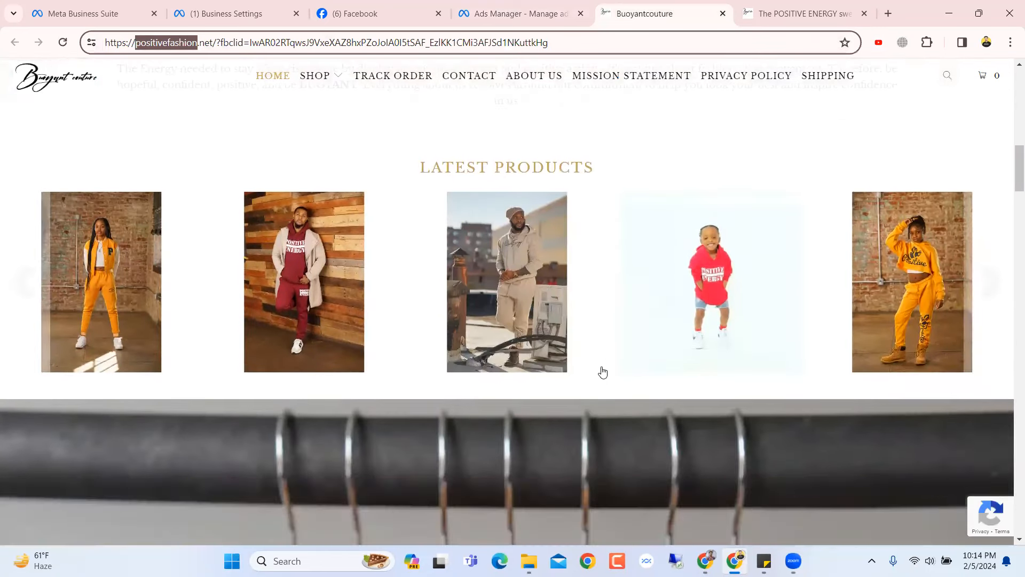
{"action": "mouse_move", "coordinate": [1018, 185]}
{"action": "left_mouse_down"}
{"action": "mouse_move", "coordinate": [1018, 196]}
{"action": "mouse_move", "coordinate": [1012, 183]}
{"action": "left_mouse_up"}
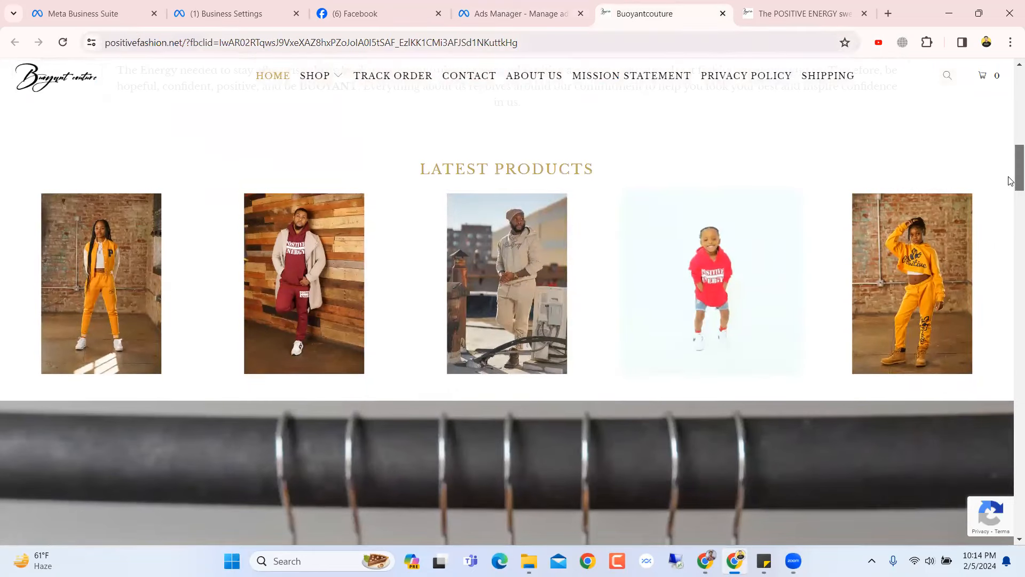
{"action": "scroll", "coordinate": [605, 332], "scroll_direction": "down", "scroll_amount": 5}
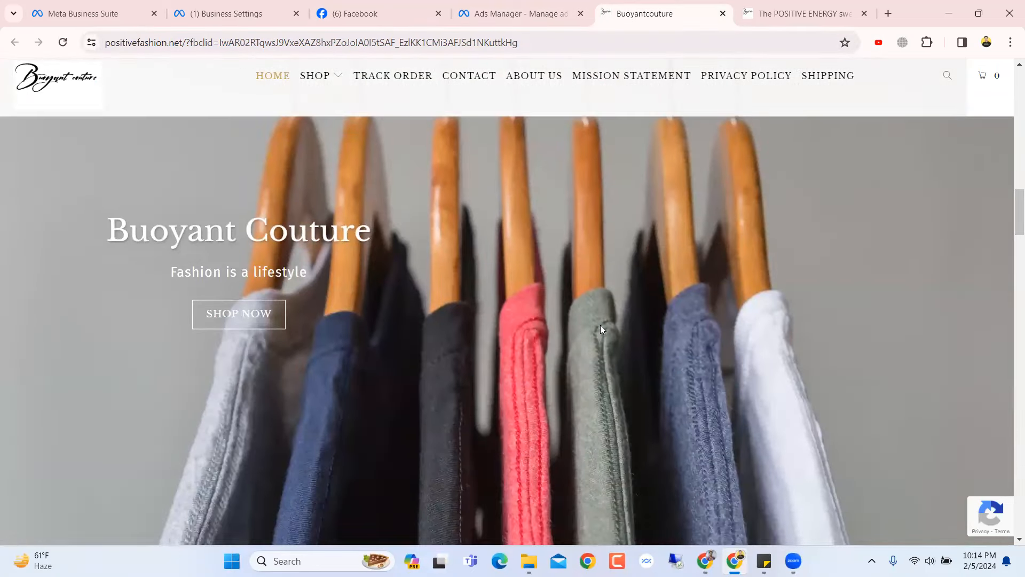
{"action": "scroll", "coordinate": [602, 331], "scroll_direction": "down", "scroll_amount": 6}
{"action": "scroll", "coordinate": [602, 331], "scroll_direction": "down", "scroll_amount": 5}
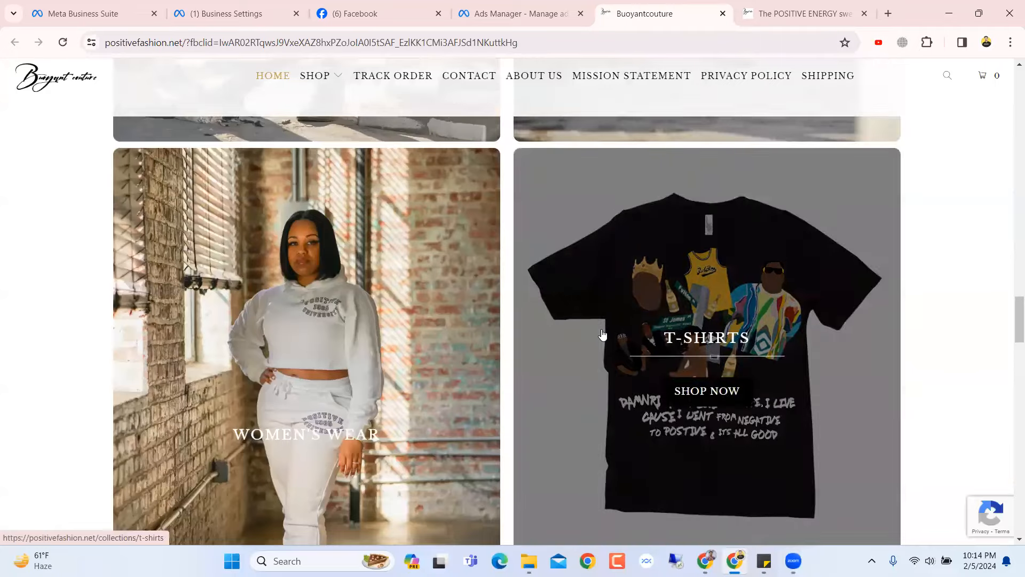
{"action": "scroll", "coordinate": [602, 333], "scroll_direction": "down", "scroll_amount": 6}
{"action": "scroll", "coordinate": [602, 334], "scroll_direction": "up", "scroll_amount": 7}
{"action": "scroll", "coordinate": [603, 335], "scroll_direction": "up", "scroll_amount": 8}
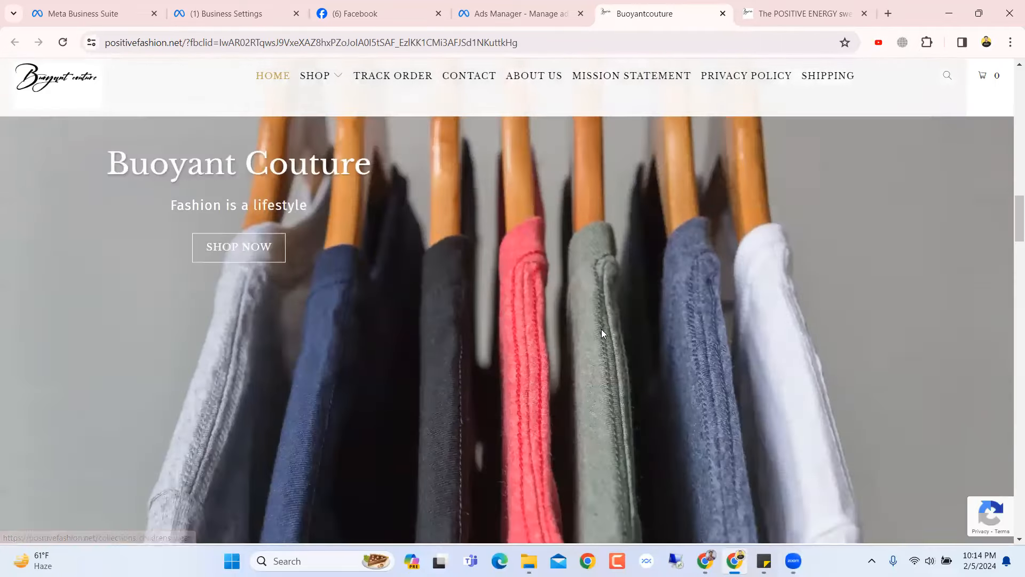
{"action": "scroll", "coordinate": [601, 333], "scroll_direction": "down", "scroll_amount": 5}
{"action": "scroll", "coordinate": [602, 334], "scroll_direction": "down", "scroll_amount": 5}
{"action": "scroll", "coordinate": [602, 334], "scroll_direction": "up", "scroll_amount": 5}
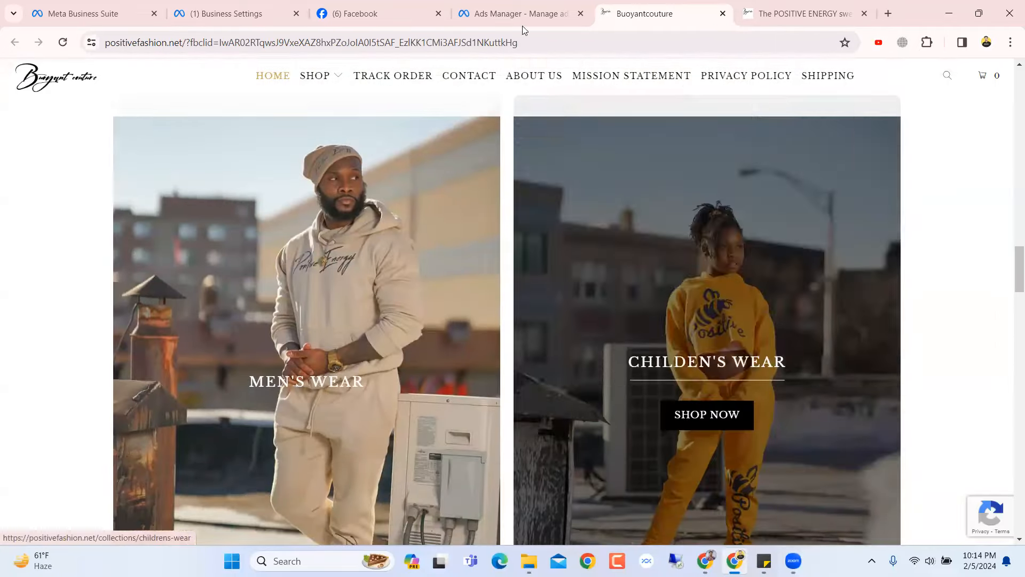
Return to Ads Manager and add the T-shirt (clothing) interest to the detailed targeting
{"action": "left_click", "coordinate": [513, 13]}
{"action": "left_click", "coordinate": [506, 276]}
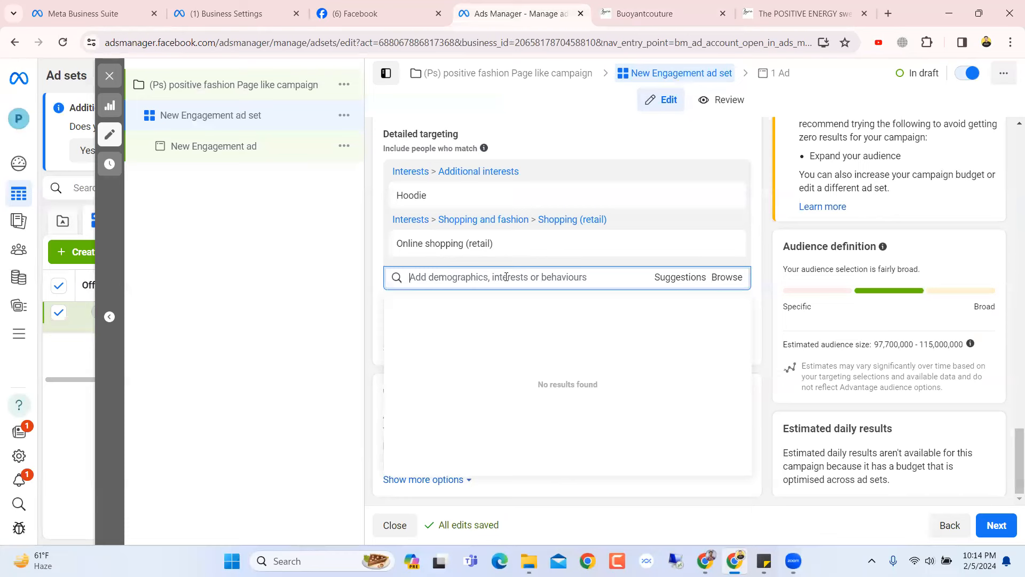
{"action": "type", "text": "t"}
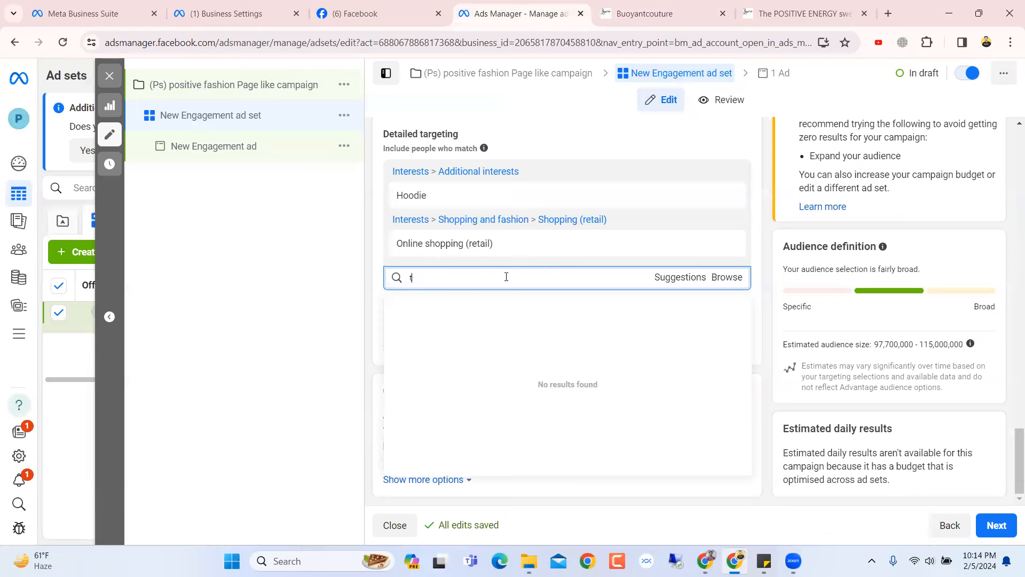
{"action": "type", "text": " sh"}
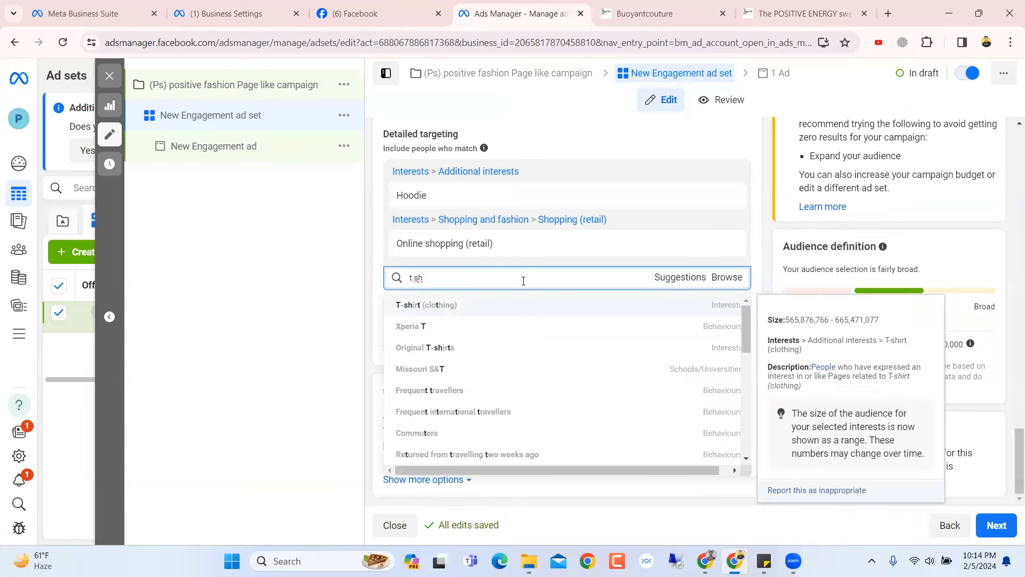
{"action": "left_click", "coordinate": [505, 304]}
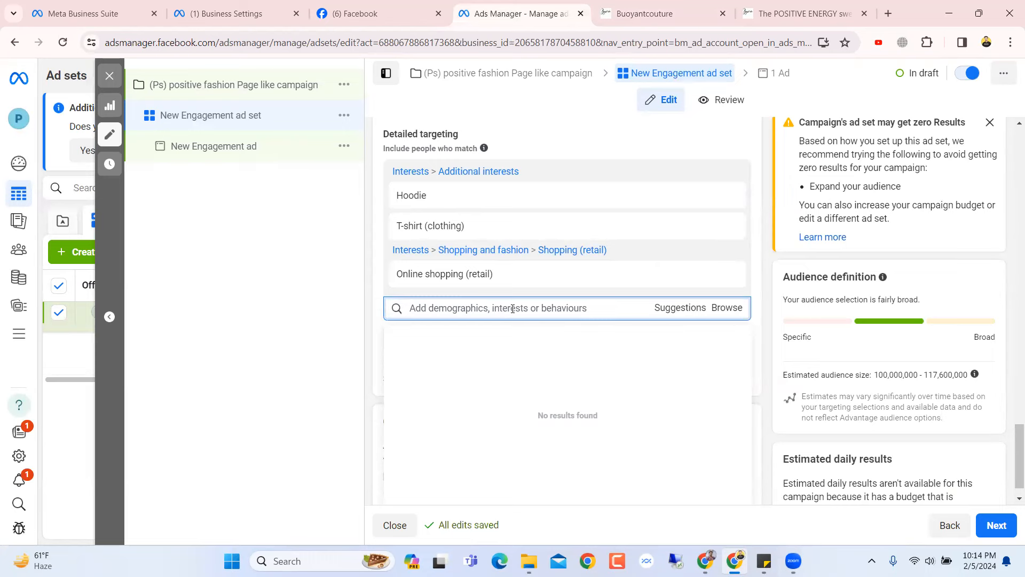
Go back to the Buoyant Couture website and review the rest of the home page, from men's wear to hats and banners
{"action": "mouse_move", "coordinate": [684, 5]}
{"action": "left_click", "coordinate": [641, 8]}
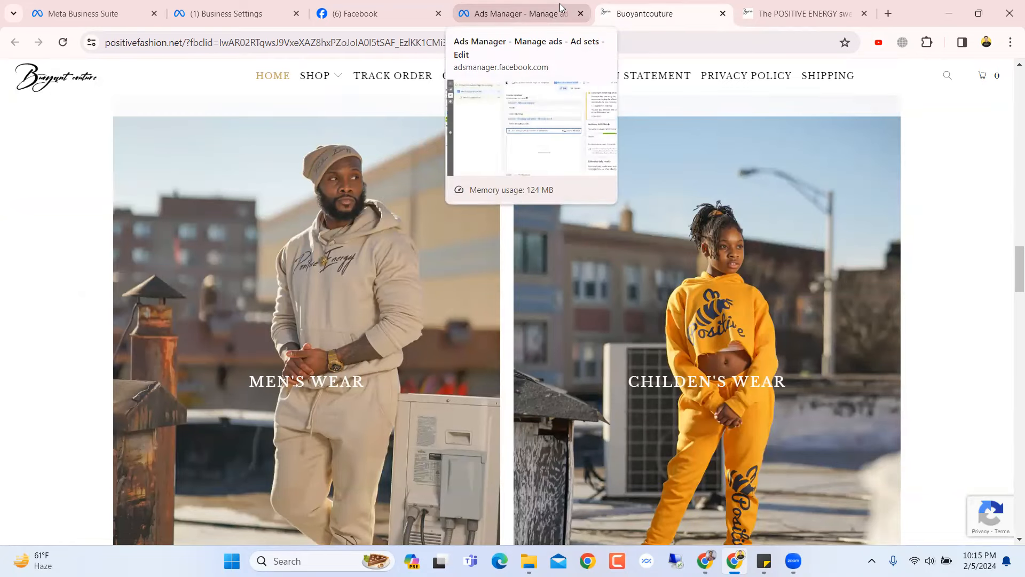
{"action": "scroll", "coordinate": [504, 254], "scroll_direction": "down", "scroll_amount": 5}
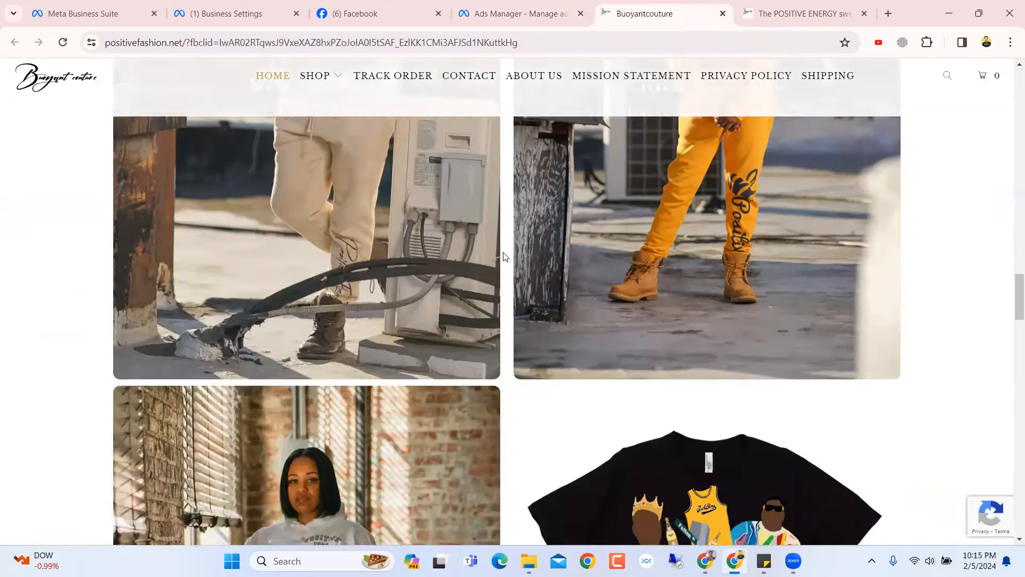
{"action": "scroll", "coordinate": [504, 256], "scroll_direction": "down", "scroll_amount": 15}
{"action": "scroll", "coordinate": [505, 255], "scroll_direction": "up", "scroll_amount": 5}
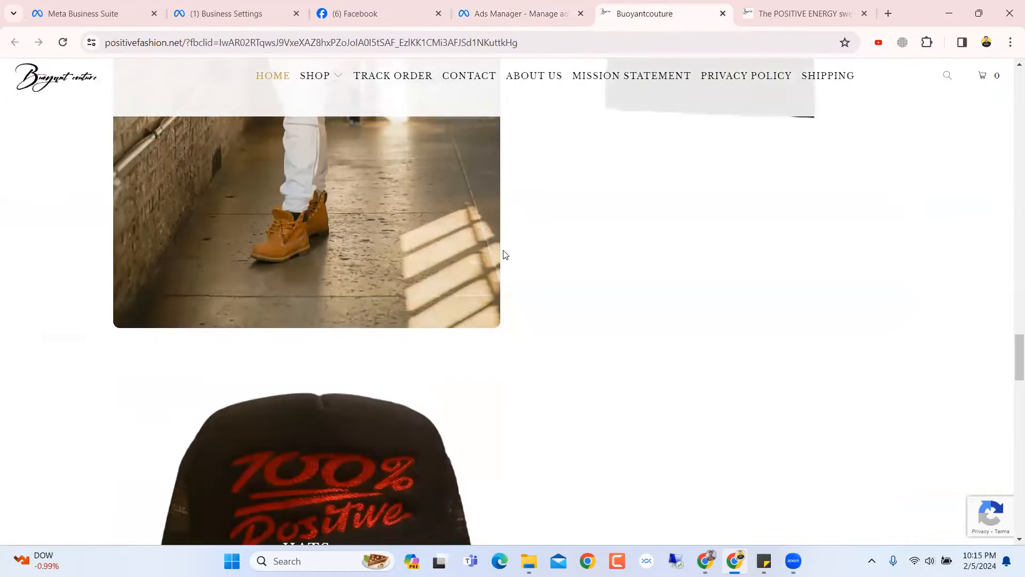
{"action": "scroll", "coordinate": [505, 255], "scroll_direction": "up", "scroll_amount": 4}
{"action": "scroll", "coordinate": [505, 255], "scroll_direction": "down", "scroll_amount": 10}
{"action": "scroll", "coordinate": [504, 255], "scroll_direction": "down", "scroll_amount": 12}
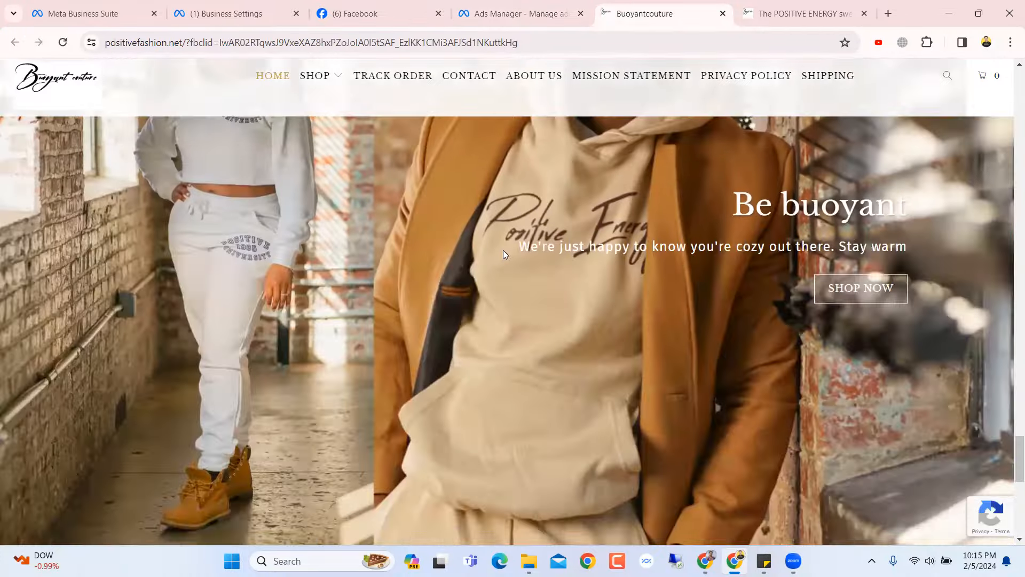
{"action": "scroll", "coordinate": [504, 255], "scroll_direction": "up", "scroll_amount": 8}
{"action": "scroll", "coordinate": [504, 254], "scroll_direction": "up", "scroll_amount": 9}
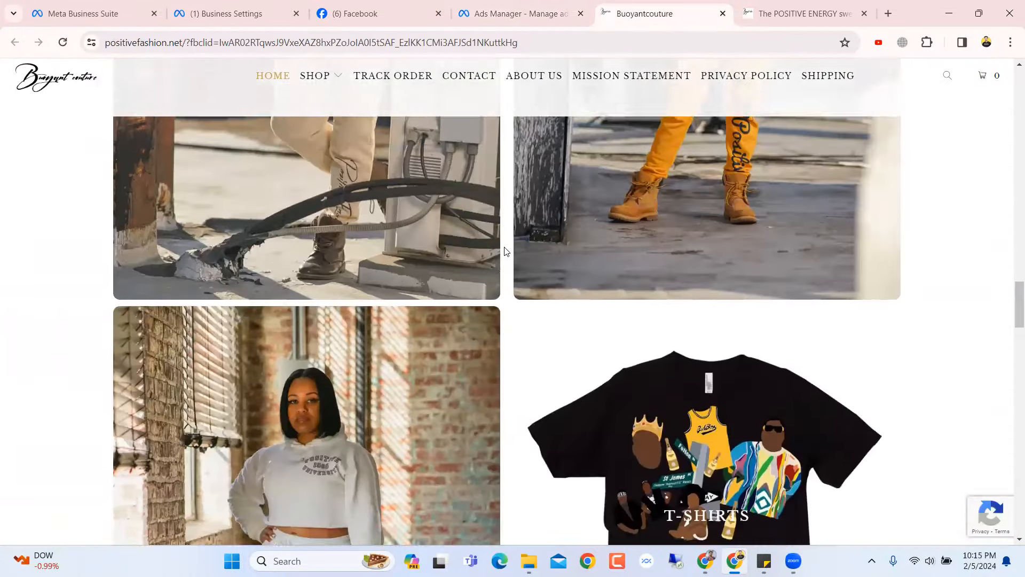
{"action": "scroll", "coordinate": [506, 251], "scroll_direction": "up", "scroll_amount": 5}
Return to Ads Manager and add the Clothing (clothing) interest to the detailed targeting
{"action": "left_click", "coordinate": [476, 9]}
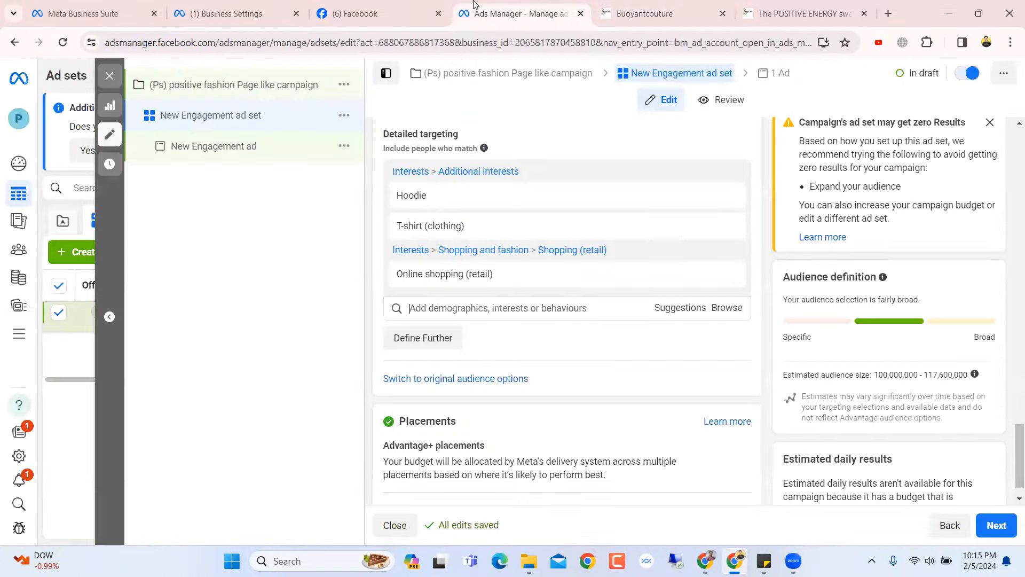
{"action": "left_click", "coordinate": [524, 308]}
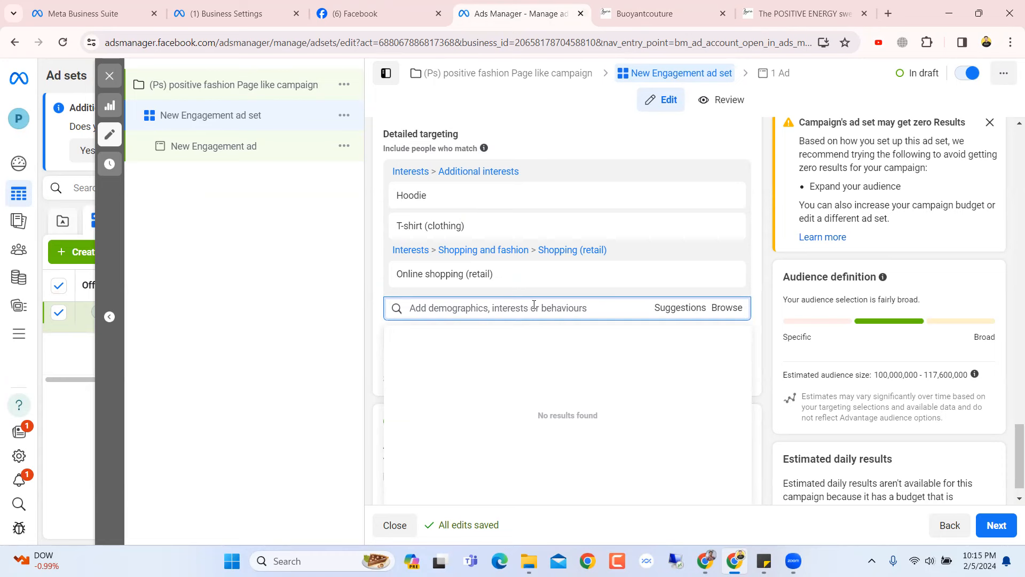
{"action": "type", "text": "clo"}
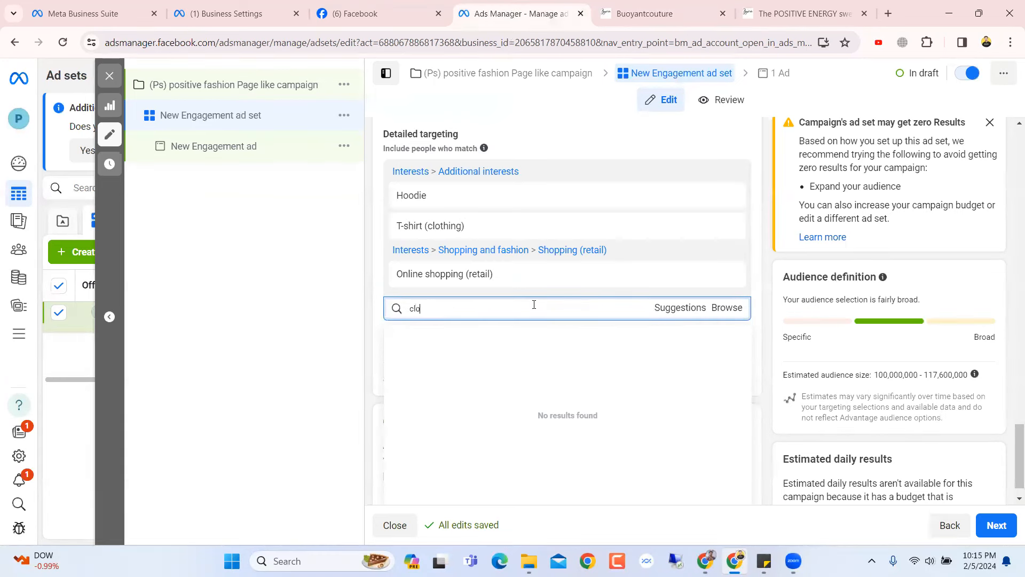
{"action": "type", "text": "thing"}
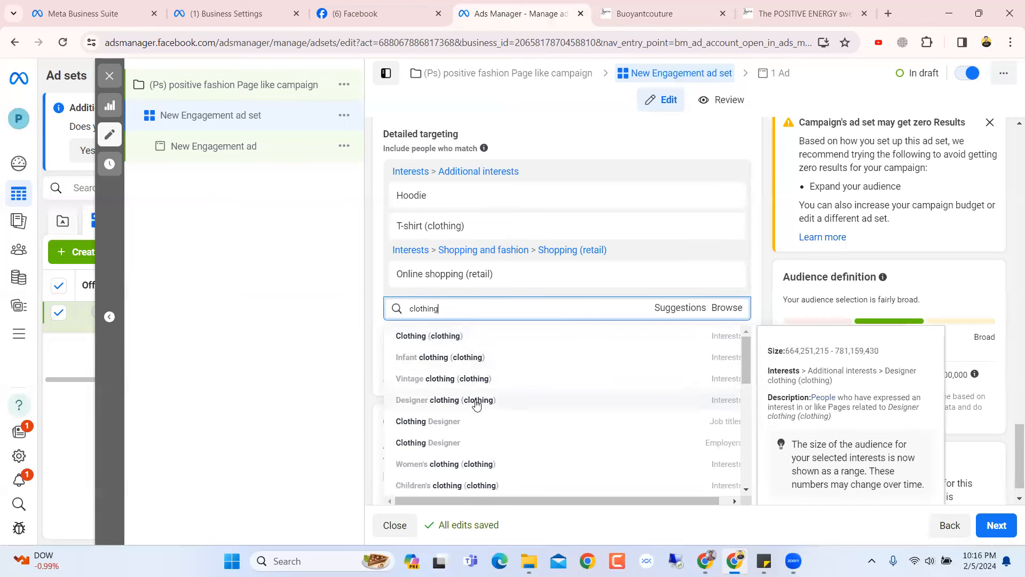
{"action": "left_click", "coordinate": [477, 337]}
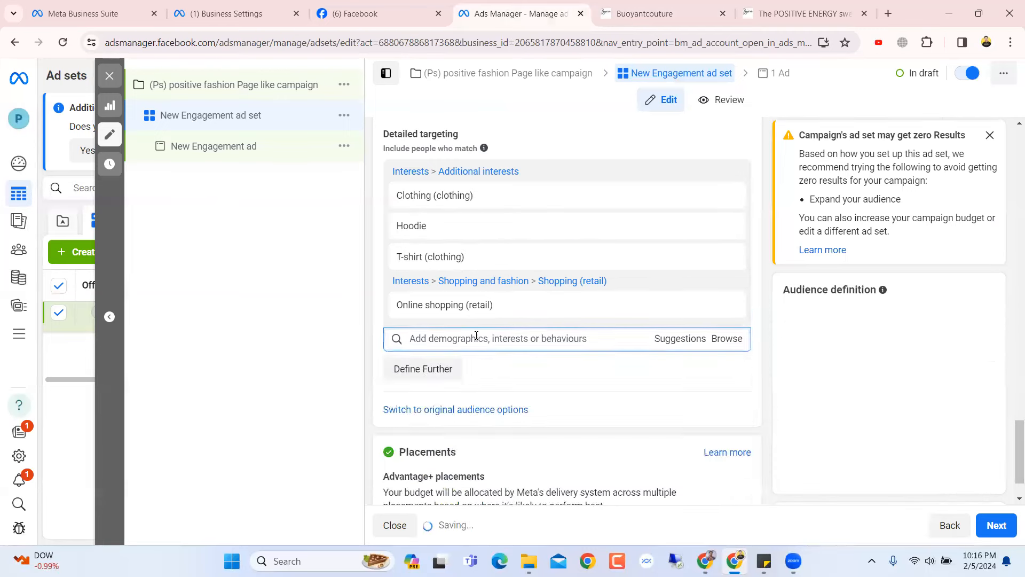
{"action": "scroll", "coordinate": [482, 286], "scroll_direction": "up", "scroll_amount": 3}
{"action": "scroll", "coordinate": [483, 286], "scroll_direction": "down", "scroll_amount": 4}
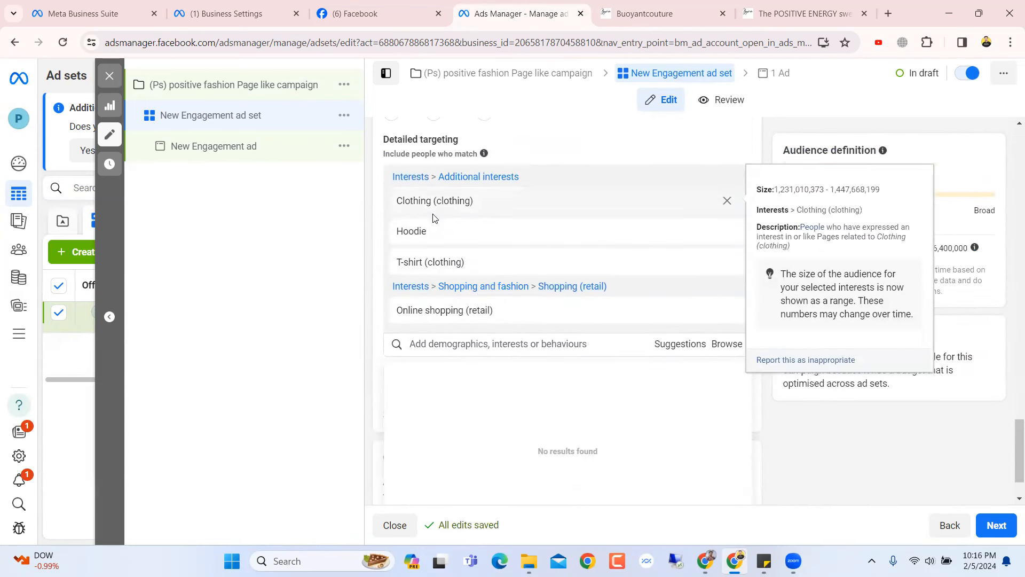
{"action": "left_click", "coordinate": [487, 343]}
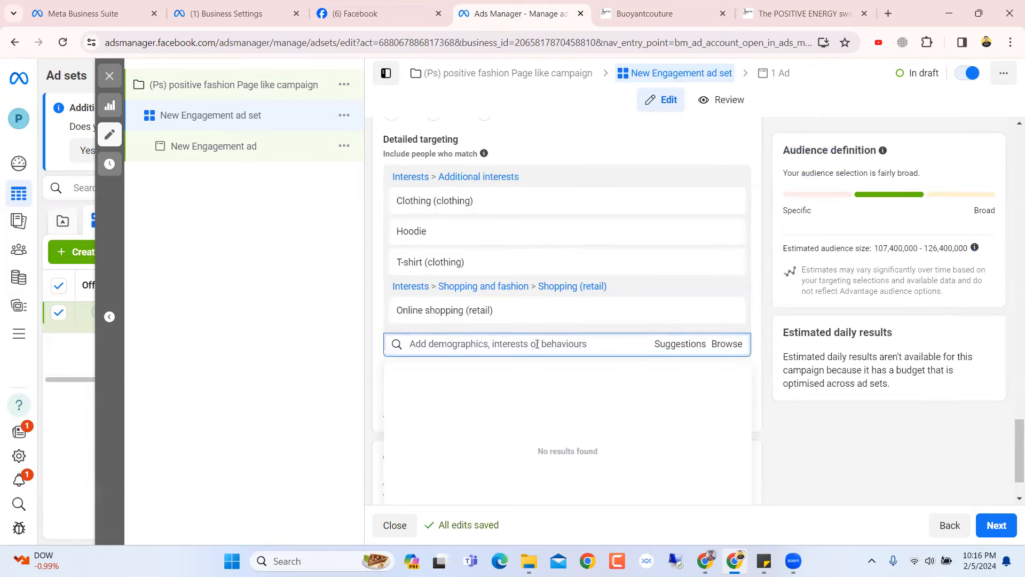
Switch to the Buoyant Couture website, look over the rest of the home page and read the Shipping page
{"action": "left_click", "coordinate": [645, 13]}
{"action": "scroll", "coordinate": [709, 312], "scroll_direction": "down", "scroll_amount": 10}
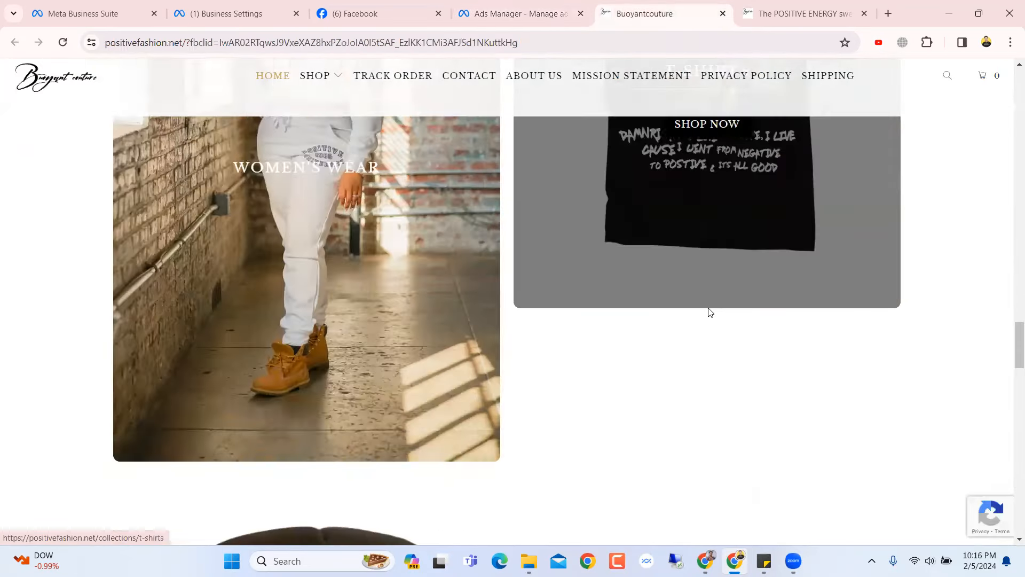
{"action": "scroll", "coordinate": [710, 312], "scroll_direction": "down", "scroll_amount": 10}
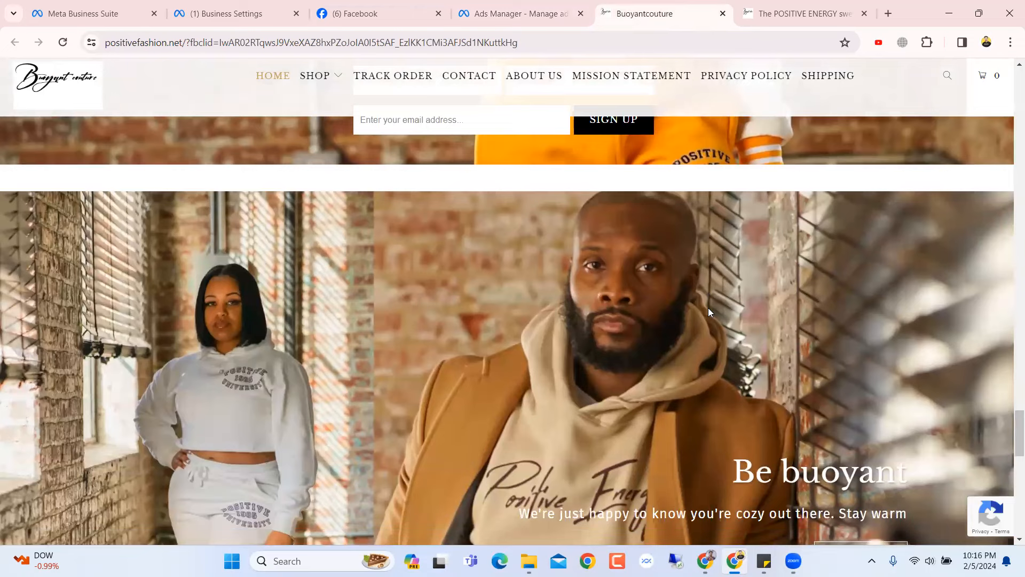
{"action": "scroll", "coordinate": [708, 307], "scroll_direction": "up", "scroll_amount": 15}
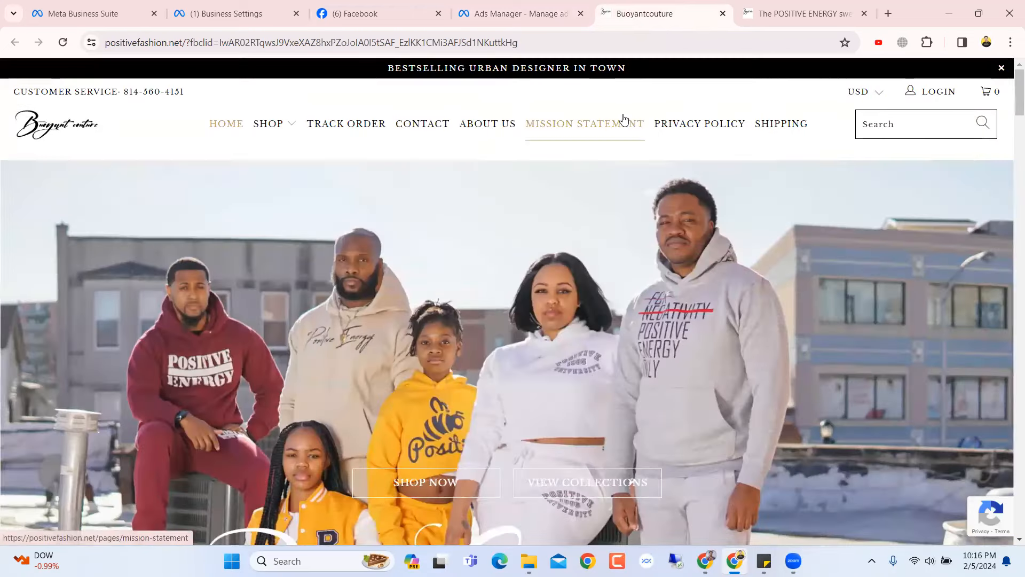
{"action": "left_click", "coordinate": [774, 128]}
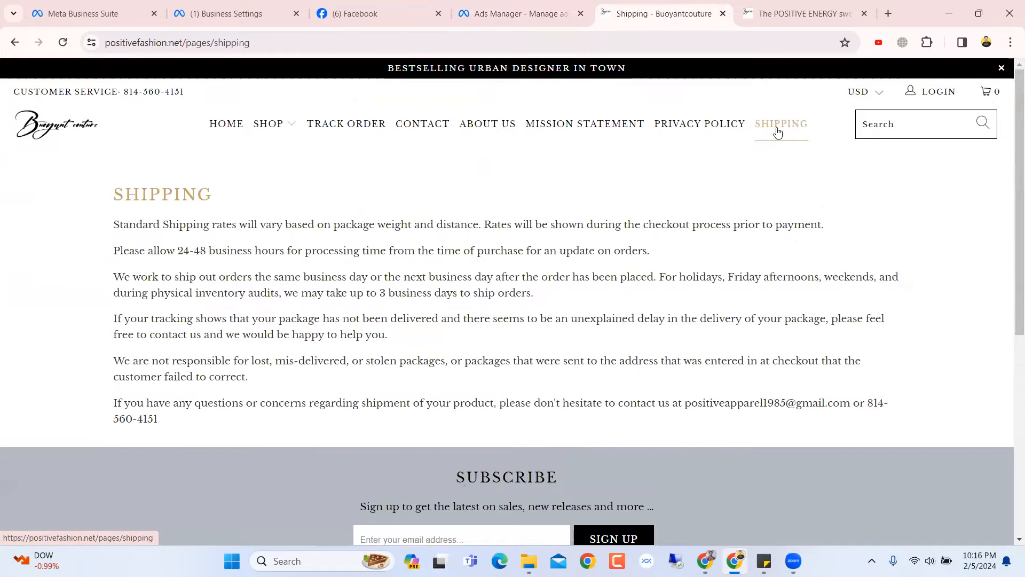
{"action": "scroll", "coordinate": [671, 268], "scroll_direction": "down", "scroll_amount": 6}
{"action": "scroll", "coordinate": [662, 160], "scroll_direction": "up", "scroll_amount": 6}
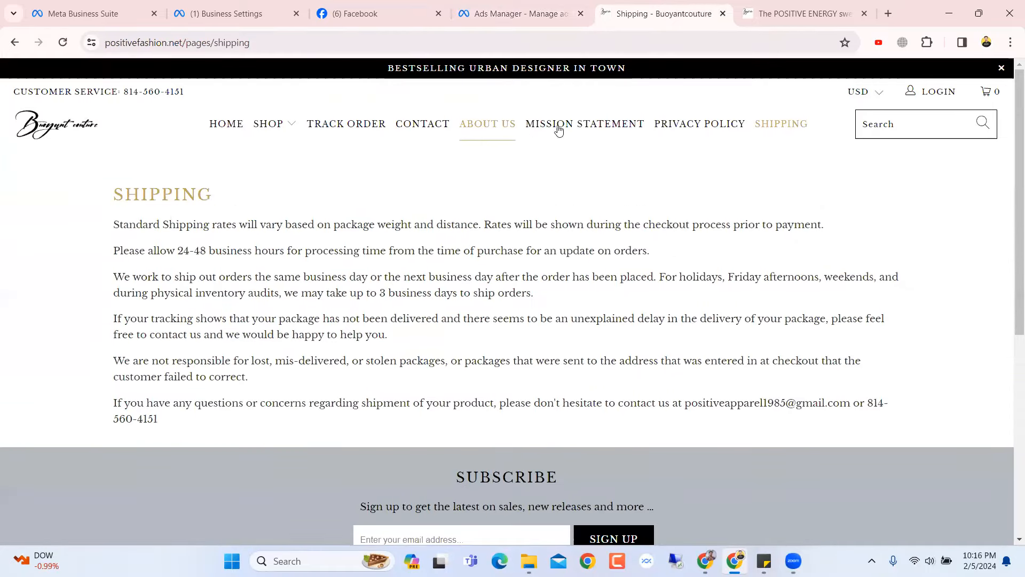
Check the Track Order page and browse the Women's wear collection, opening the "Pushing P" Jacket and Pants product
{"action": "left_click", "coordinate": [357, 128]}
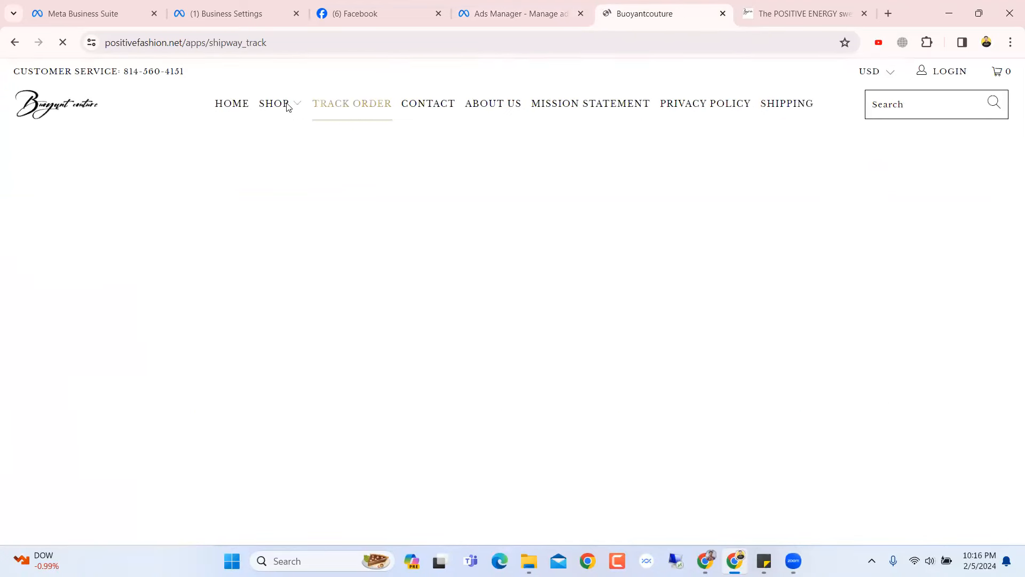
{"action": "mouse_move", "coordinate": [288, 126]}
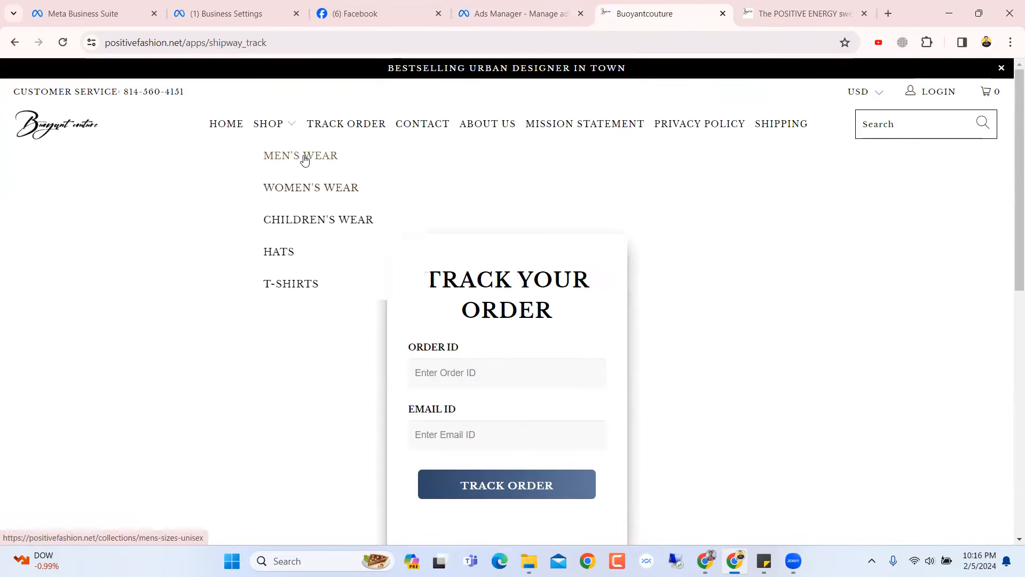
{"action": "left_click", "coordinate": [309, 188]}
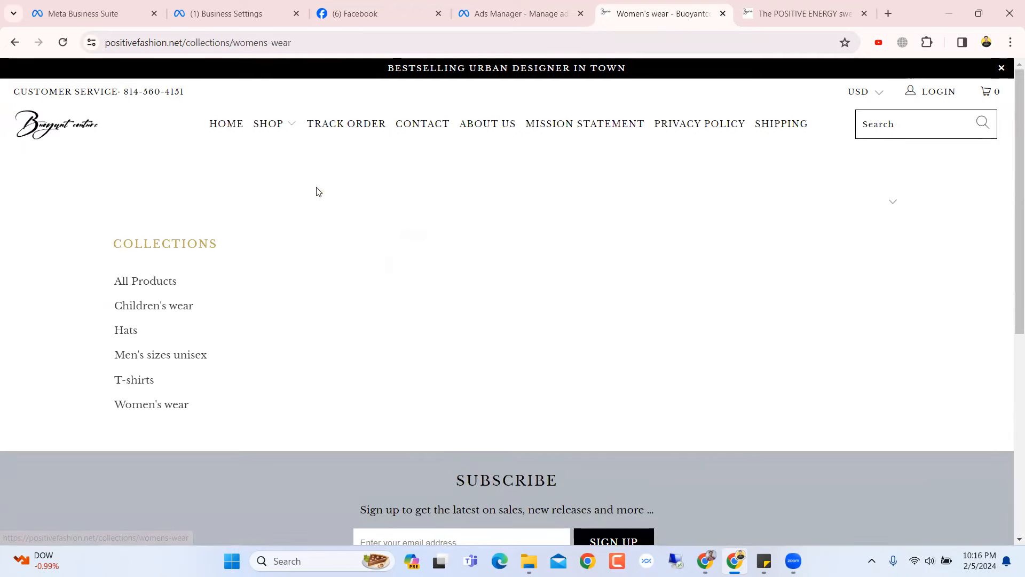
{"action": "scroll", "coordinate": [676, 230], "scroll_direction": "down", "scroll_amount": 4}
{"action": "scroll", "coordinate": [675, 229], "scroll_direction": "up", "scroll_amount": 1}
{"action": "left_click", "coordinate": [584, 222]}
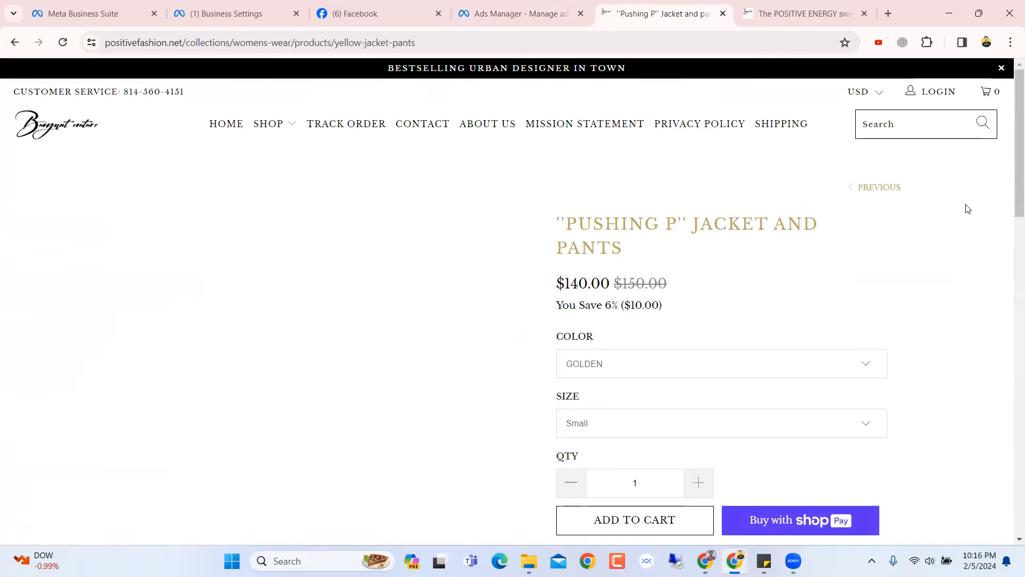
{"action": "scroll", "coordinate": [964, 207], "scroll_direction": "down", "scroll_amount": 1}
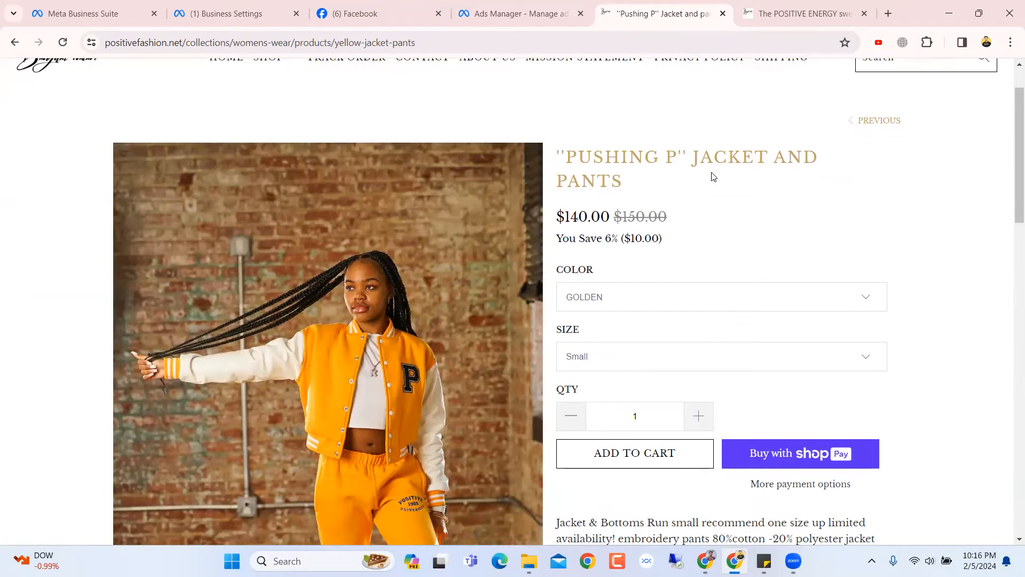
Return to Ads Manager and add the Jacket (clothing) interest to the detailed targeting, checking the age, gender and interest selections
{"action": "left_click", "coordinate": [358, 13]}
{"action": "left_click", "coordinate": [505, 14]}
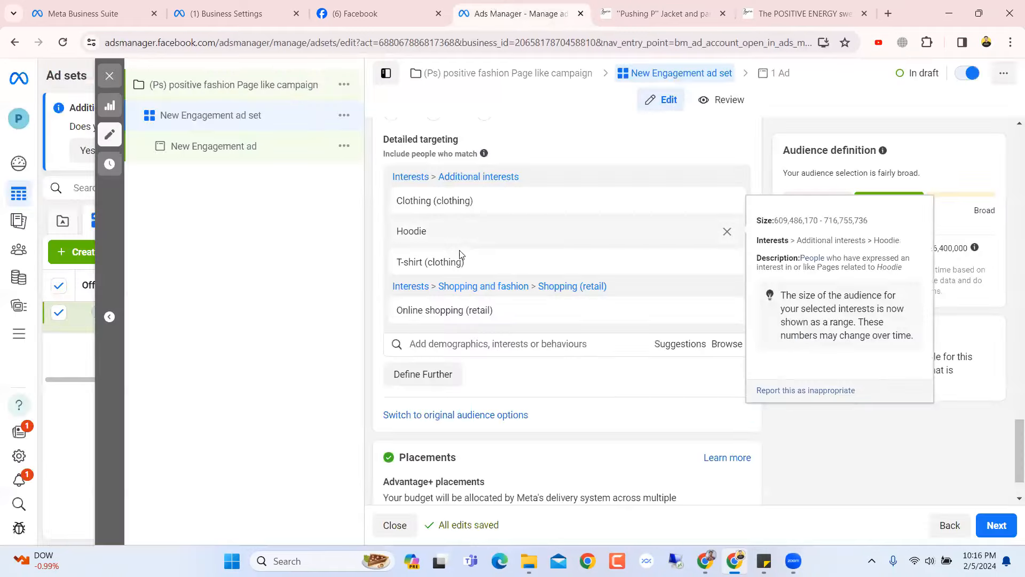
{"action": "left_click", "coordinate": [457, 346]}
{"action": "type", "text": "jacke"}
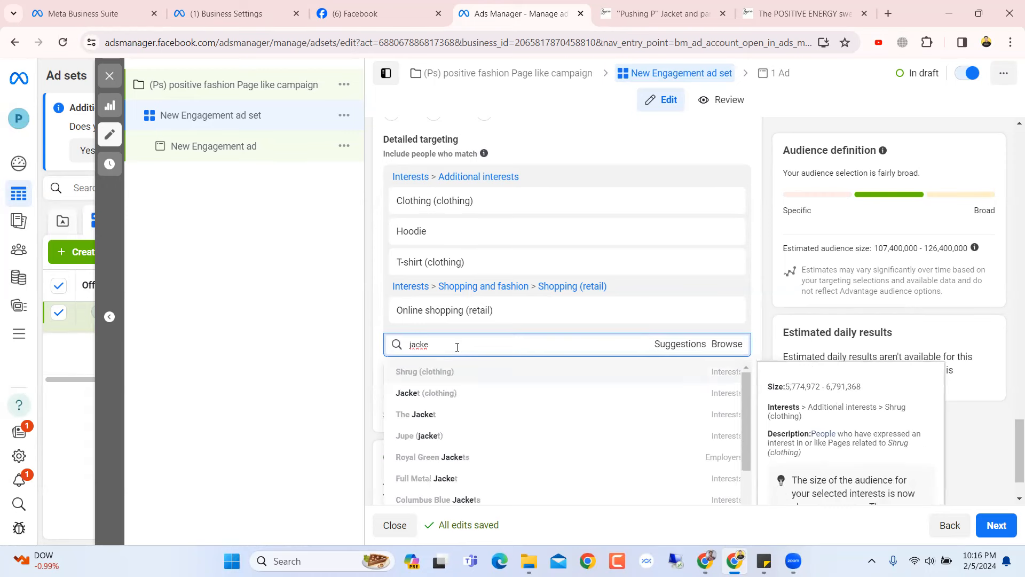
{"action": "left_click", "coordinate": [454, 393]}
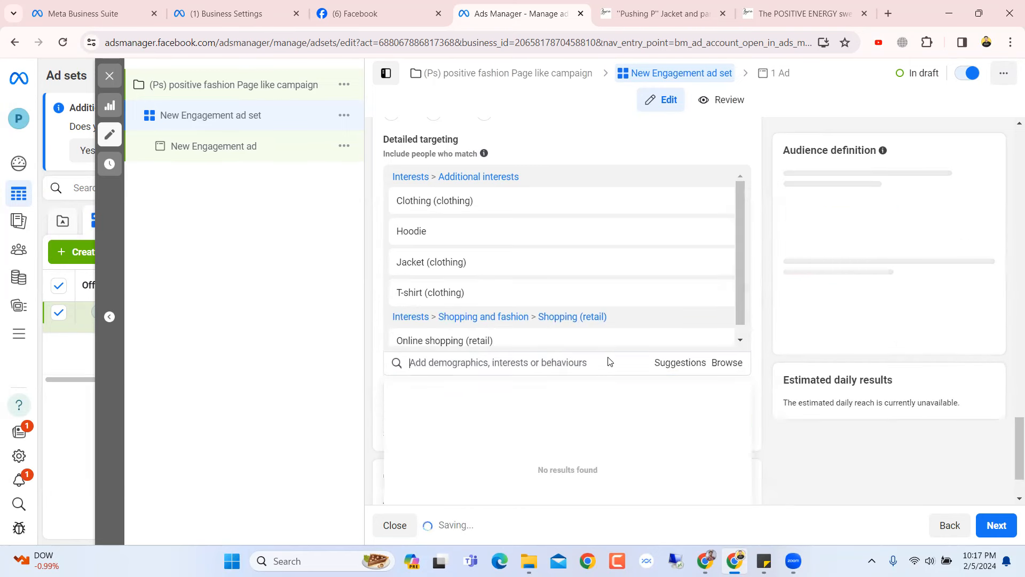
{"action": "scroll", "coordinate": [608, 357], "scroll_direction": "down", "scroll_amount": 2}
{"action": "left_click", "coordinate": [764, 281]}
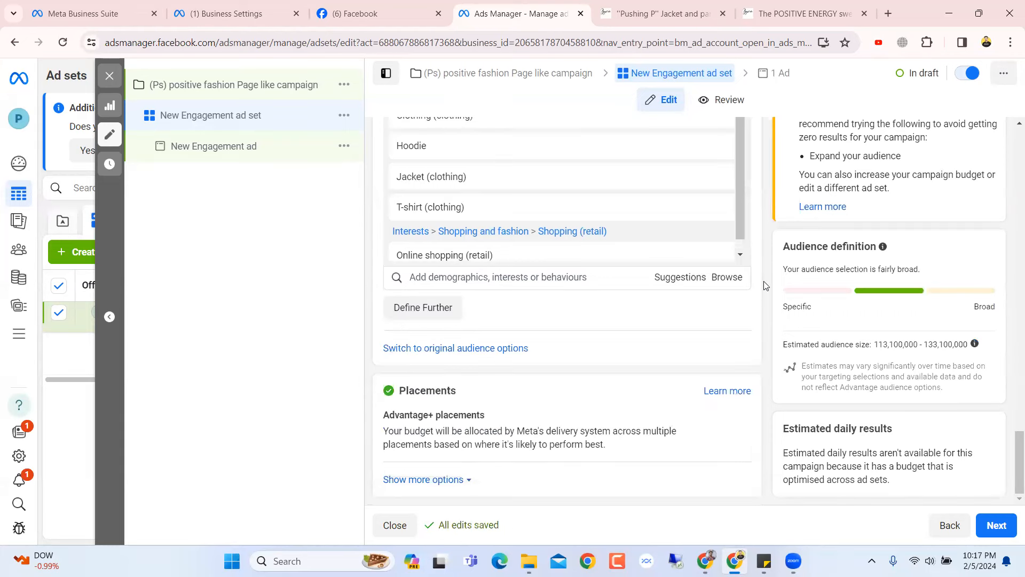
{"action": "scroll", "coordinate": [633, 407], "scroll_direction": "up", "scroll_amount": 3}
{"action": "scroll", "coordinate": [633, 408], "scroll_direction": "down", "scroll_amount": 1}
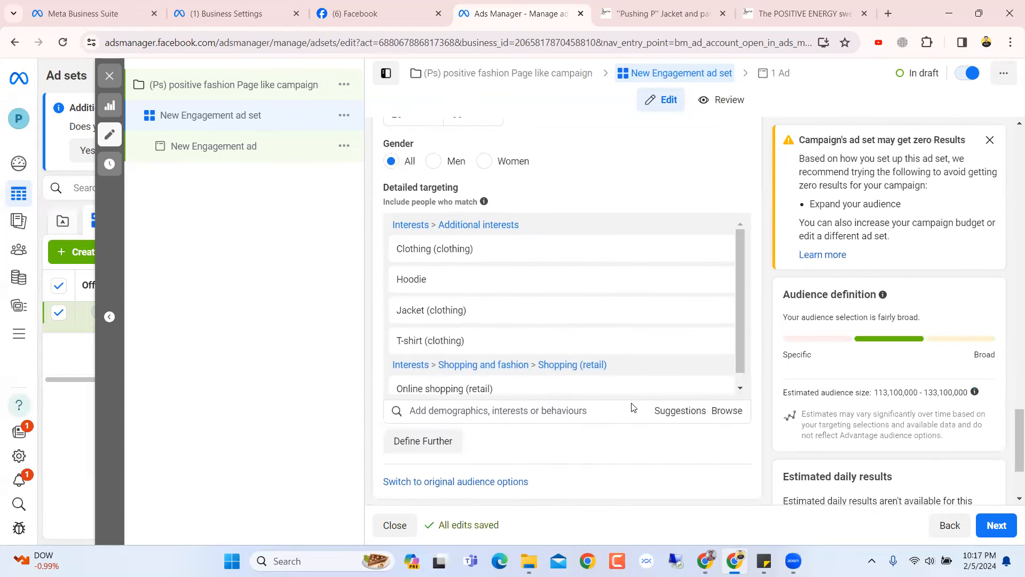
{"action": "scroll", "coordinate": [633, 407], "scroll_direction": "up", "scroll_amount": 3}
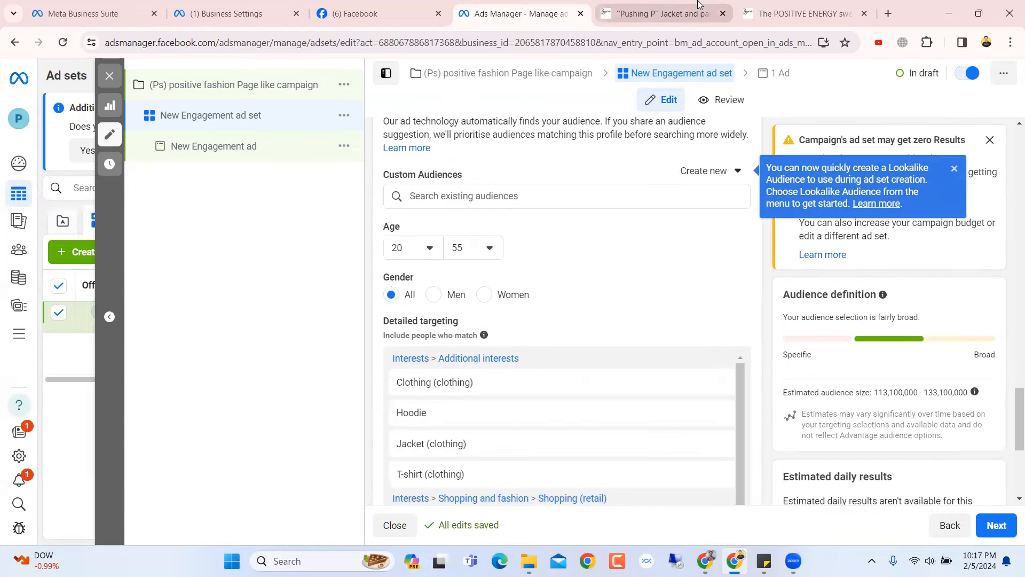
Go back to the "Pushing P" Jacket and Pants page and examine its photos, description and options
{"action": "left_click", "coordinate": [769, 11]}
{"action": "left_click", "coordinate": [708, 12]}
{"action": "scroll", "coordinate": [702, 287], "scroll_direction": "down", "scroll_amount": 5}
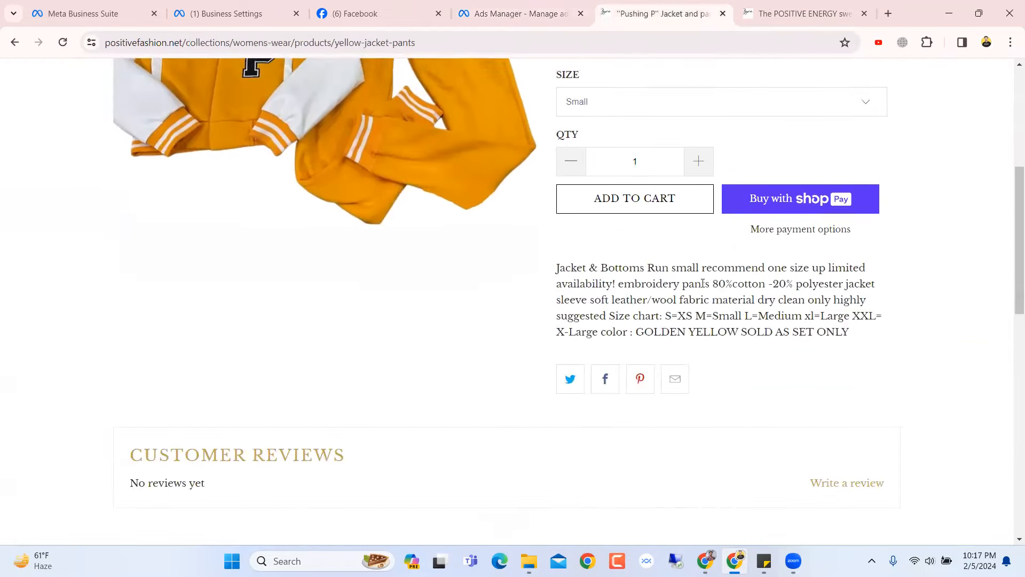
{"action": "scroll", "coordinate": [703, 287], "scroll_direction": "up", "scroll_amount": 6}
{"action": "scroll", "coordinate": [703, 287], "scroll_direction": "down", "scroll_amount": 5}
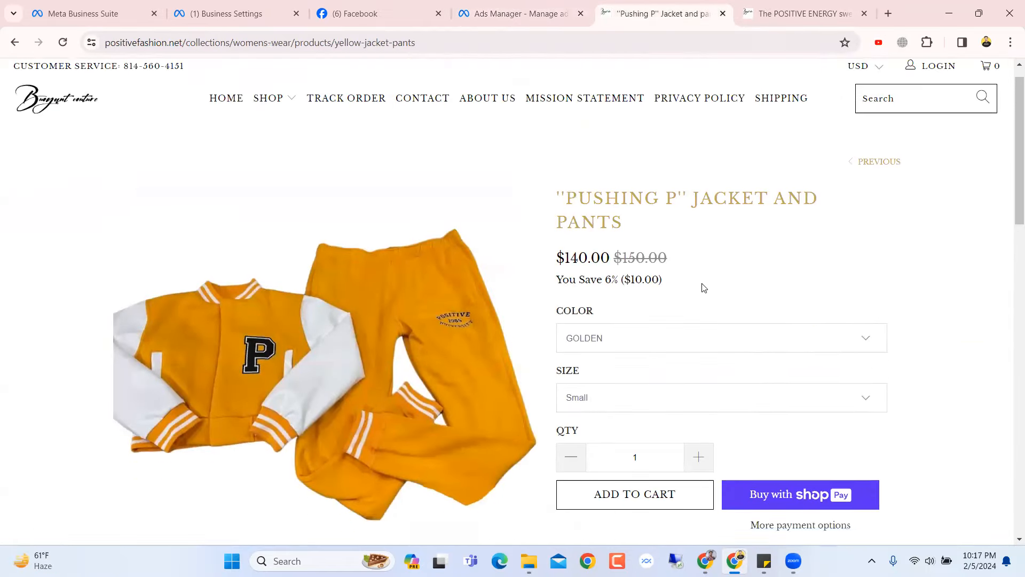
{"action": "scroll", "coordinate": [703, 289], "scroll_direction": "down", "scroll_amount": 5}
{"action": "scroll", "coordinate": [702, 286], "scroll_direction": "up", "scroll_amount": 10}
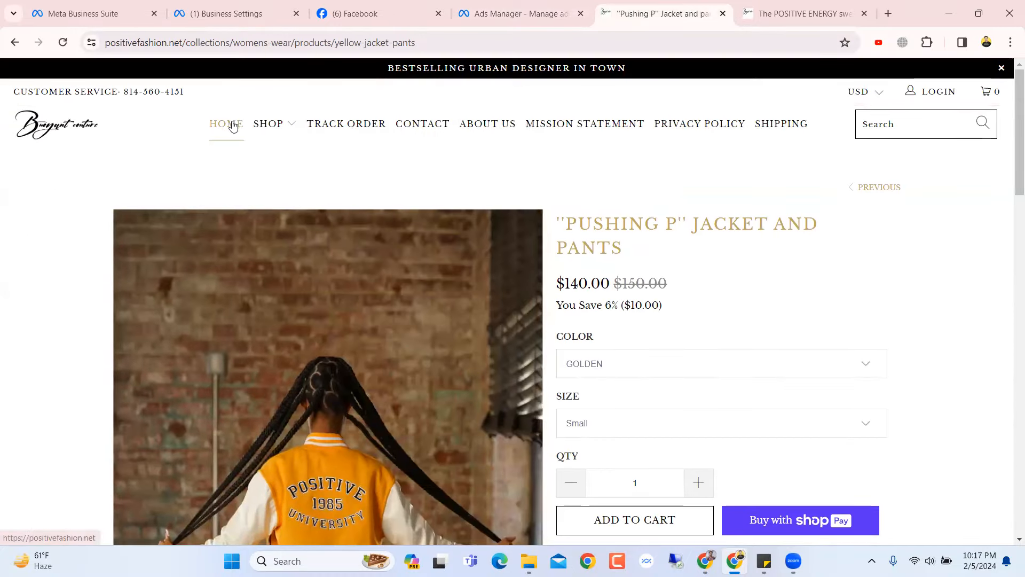
Open the store's Hats collection and look over its products
{"action": "mouse_move", "coordinate": [268, 124]}
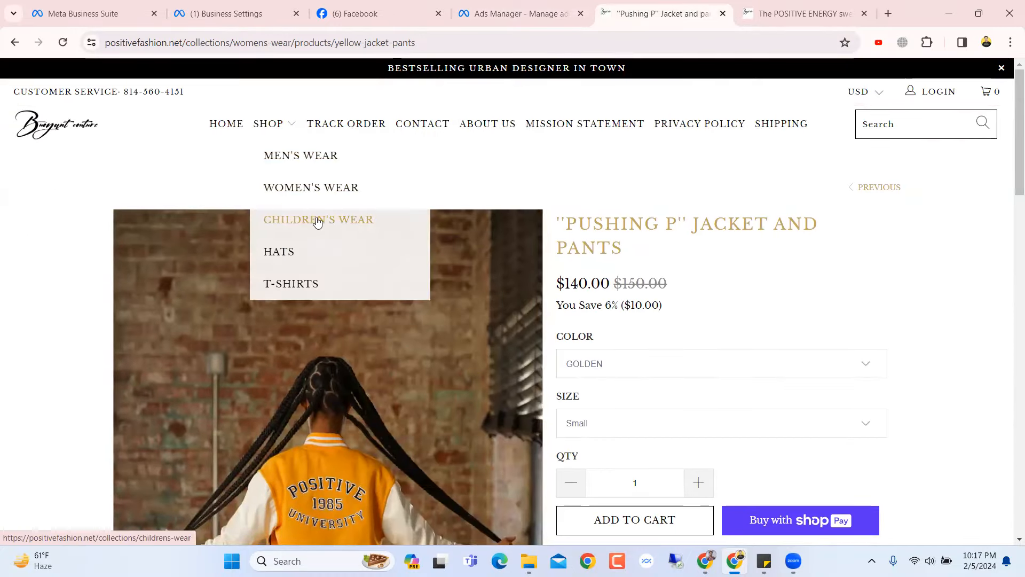
{"action": "left_click", "coordinate": [287, 255]}
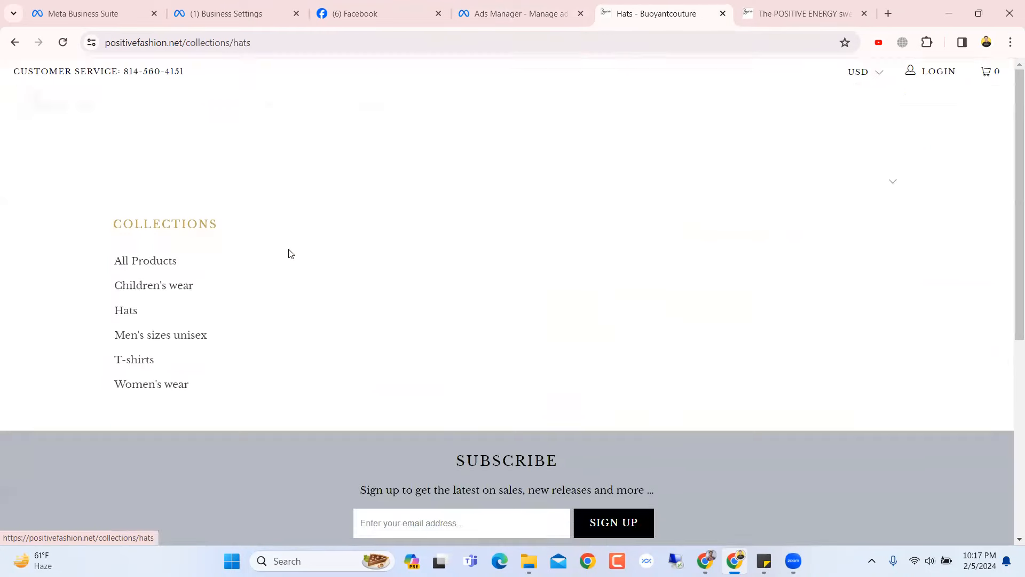
{"action": "scroll", "coordinate": [618, 280], "scroll_direction": "down", "scroll_amount": 6}
{"action": "scroll", "coordinate": [618, 280], "scroll_direction": "up", "scroll_amount": 5}
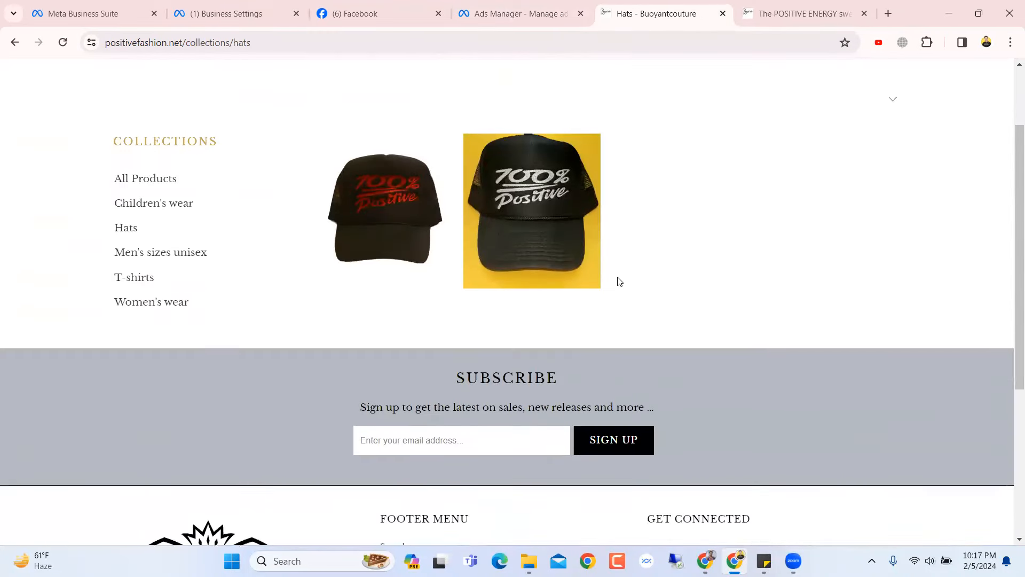
Check the selected interests in Ads Manager, and view the red-label 100% Positive trucker hat's page on the store website
{"action": "left_click", "coordinate": [486, 5]}
{"action": "scroll", "coordinate": [530, 262], "scroll_direction": "down", "scroll_amount": 3}
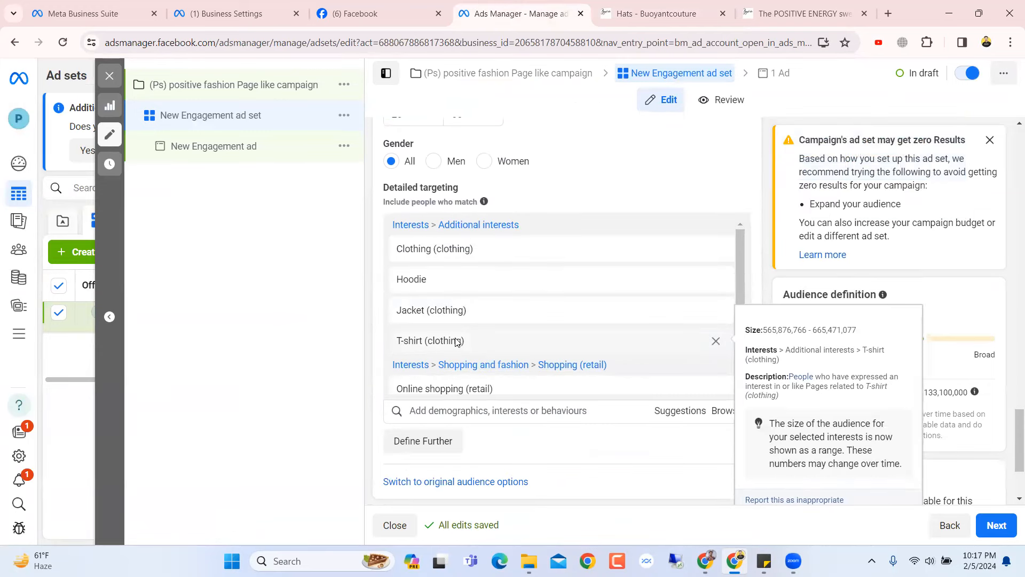
{"action": "left_click", "coordinate": [666, 5]}
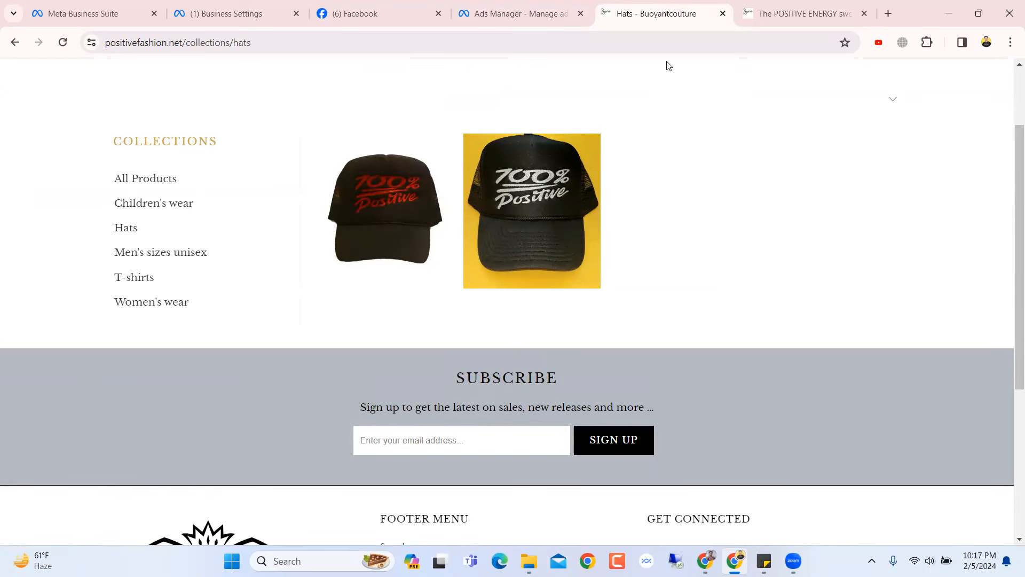
{"action": "scroll", "coordinate": [444, 270], "scroll_direction": "up", "scroll_amount": 2}
{"action": "left_click", "coordinate": [425, 281]}
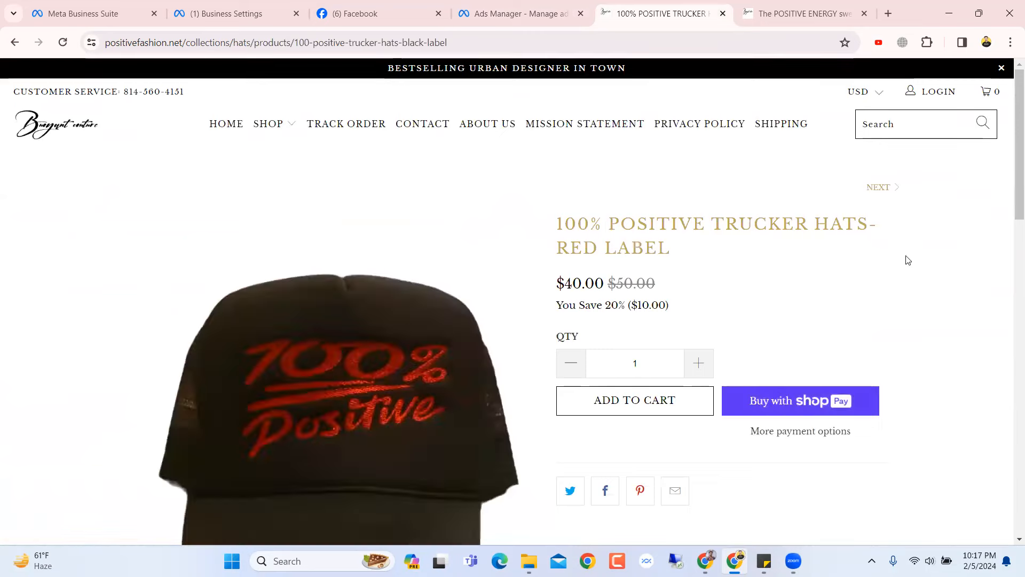
{"action": "scroll", "coordinate": [908, 260], "scroll_direction": "down", "scroll_amount": 1}
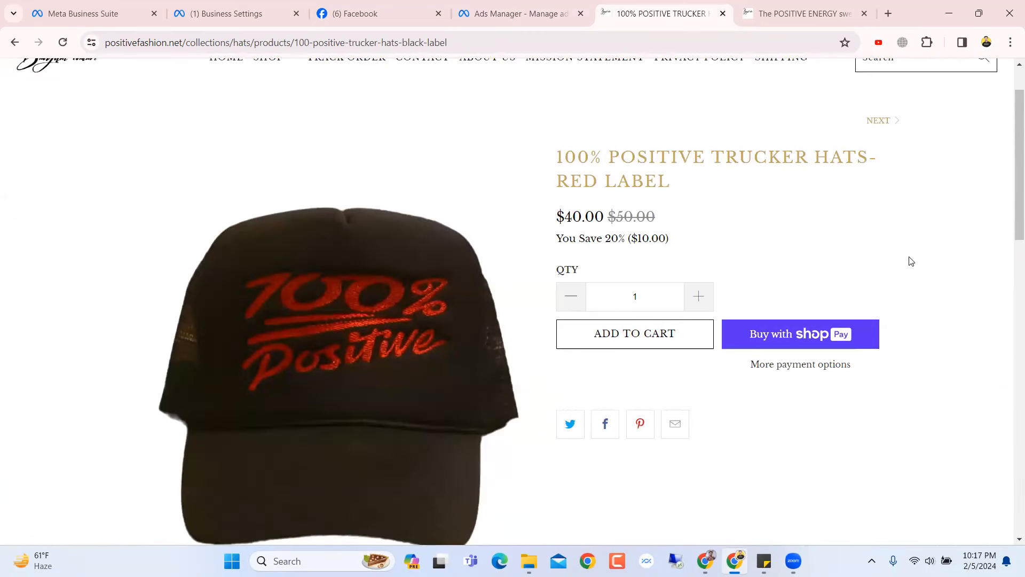
Return to Ads Manager, search the detailed targeting for "hats" and look through the suggested interests
{"action": "left_click", "coordinate": [470, 13]}
{"action": "scroll", "coordinate": [496, 376], "scroll_direction": "down", "scroll_amount": 1}
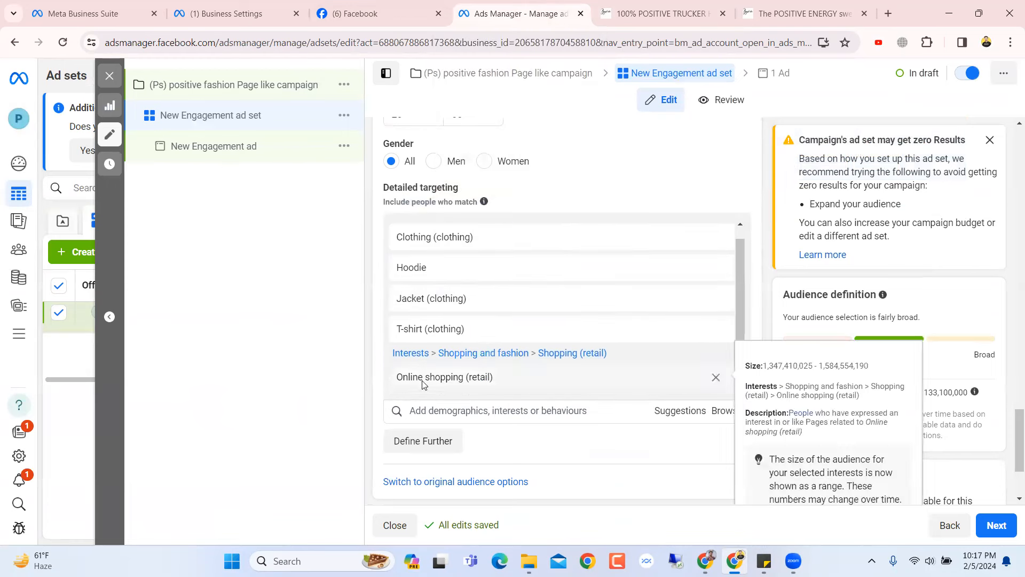
{"action": "left_click", "coordinate": [475, 410]}
{"action": "type", "text": "hats"}
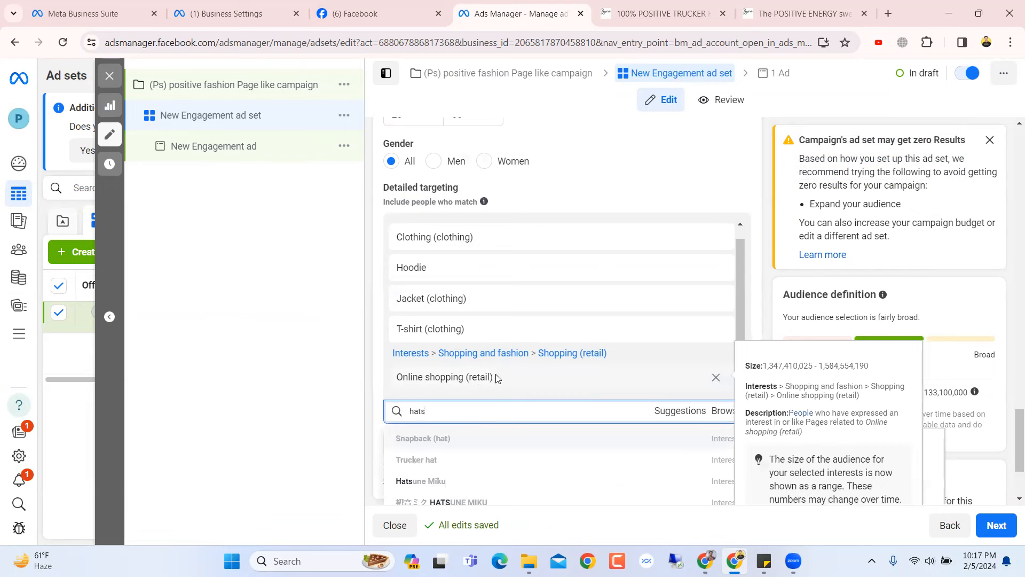
{"action": "scroll", "coordinate": [496, 378], "scroll_direction": "down", "scroll_amount": 3}
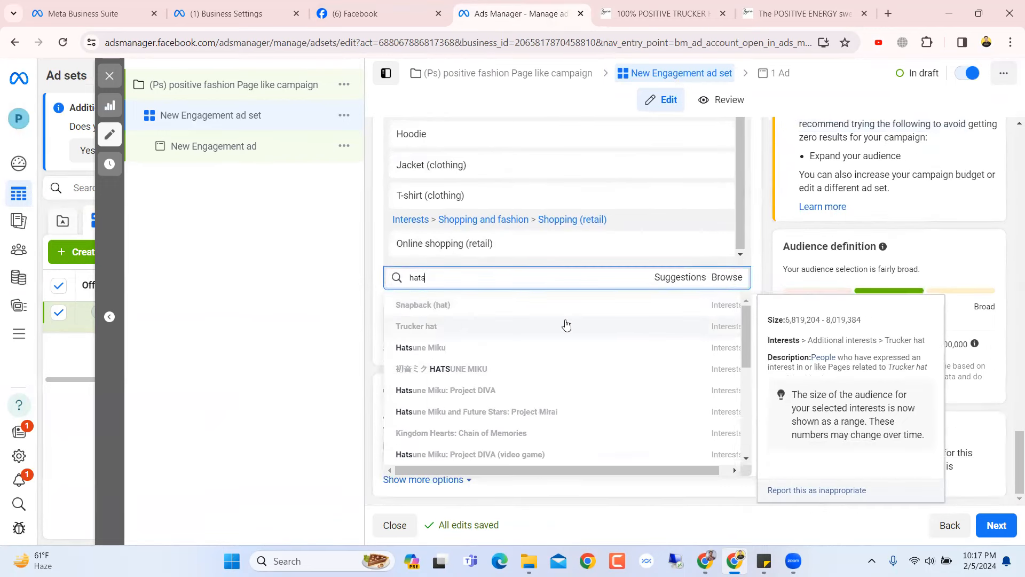
{"action": "scroll", "coordinate": [585, 326], "scroll_direction": "down", "scroll_amount": 4}
{"action": "scroll", "coordinate": [585, 325], "scroll_direction": "up", "scroll_amount": 4}
{"action": "scroll", "coordinate": [585, 326], "scroll_direction": "down", "scroll_amount": 5}
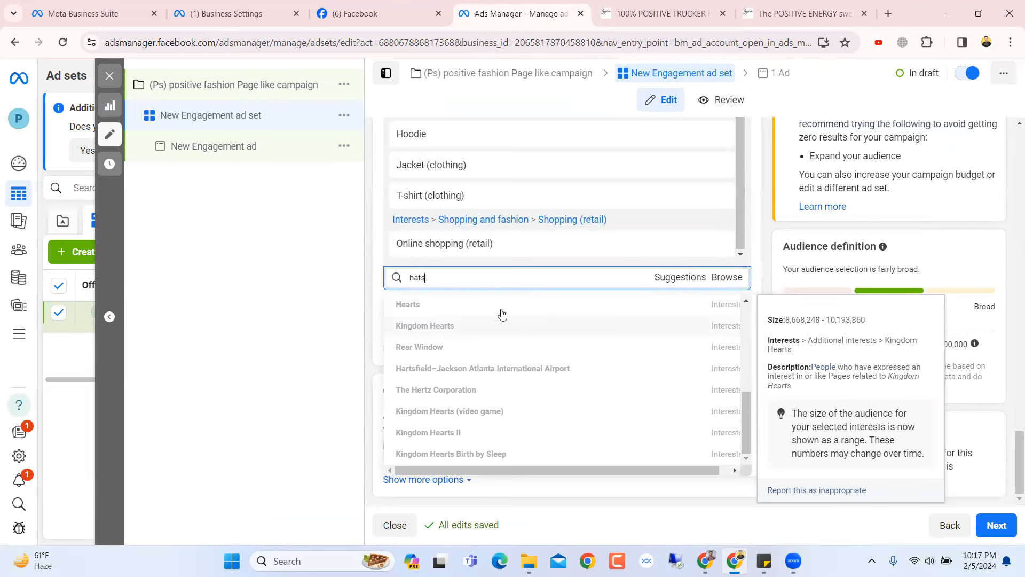
{"action": "scroll", "coordinate": [556, 320], "scroll_direction": "up", "scroll_amount": 5}
Recheck the red-label trucker hat page on the store website, then the age, gender and interest selections in Ads Manager
{"action": "left_click", "coordinate": [662, 12]}
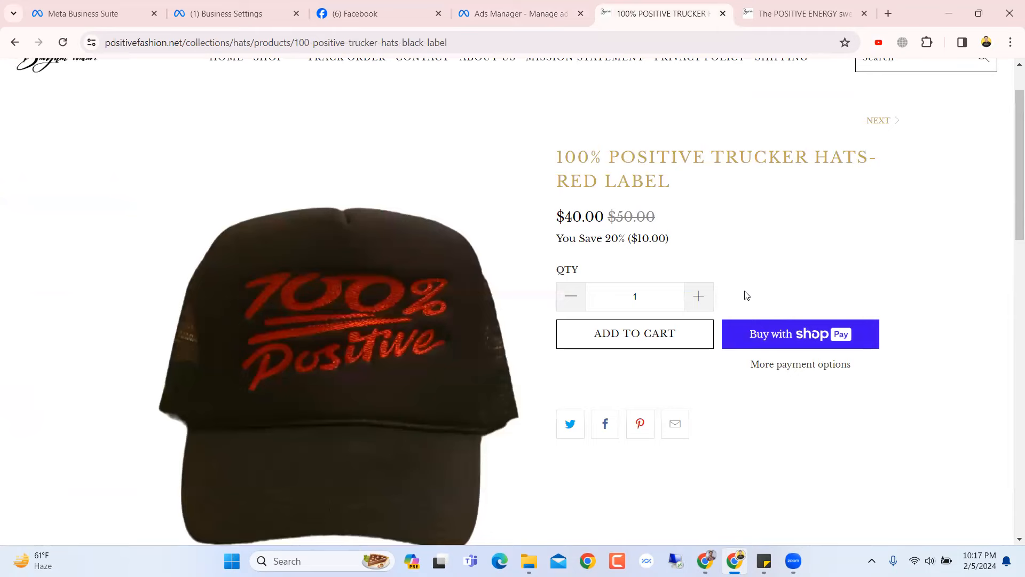
{"action": "left_click", "coordinate": [510, 13]}
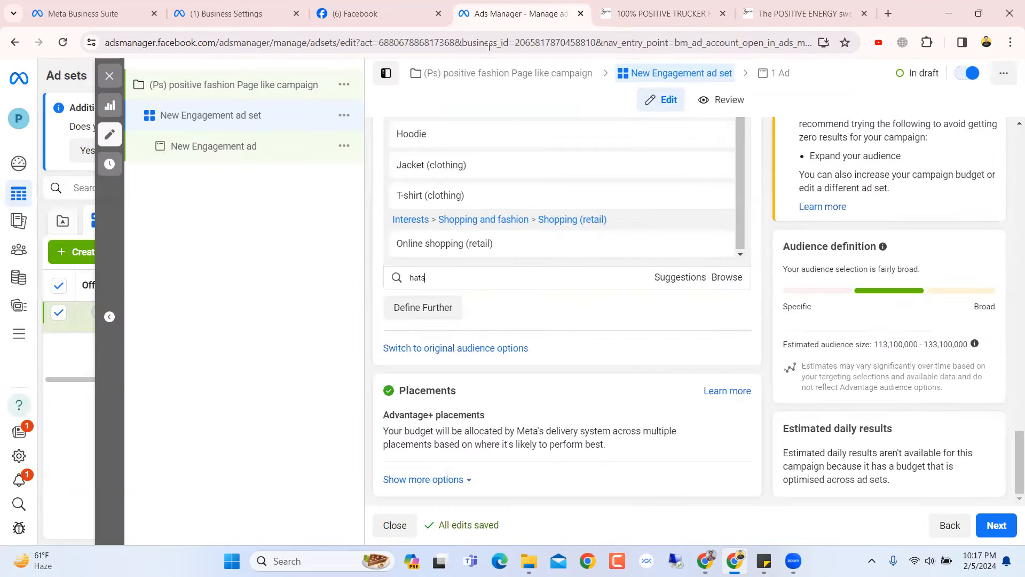
{"action": "scroll", "coordinate": [585, 393], "scroll_direction": "up", "scroll_amount": 3}
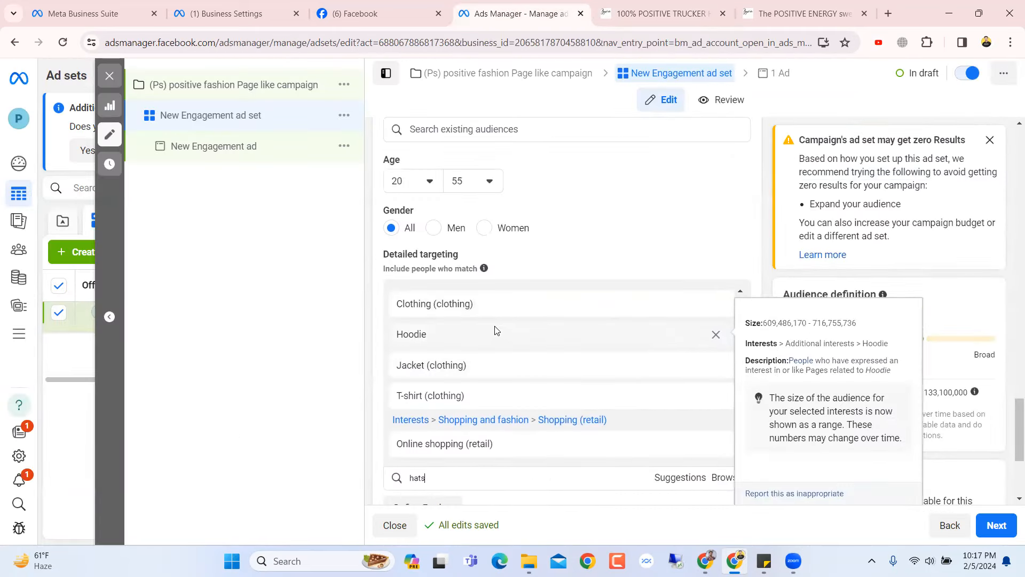
{"action": "scroll", "coordinate": [454, 375], "scroll_direction": "down", "scroll_amount": 1}
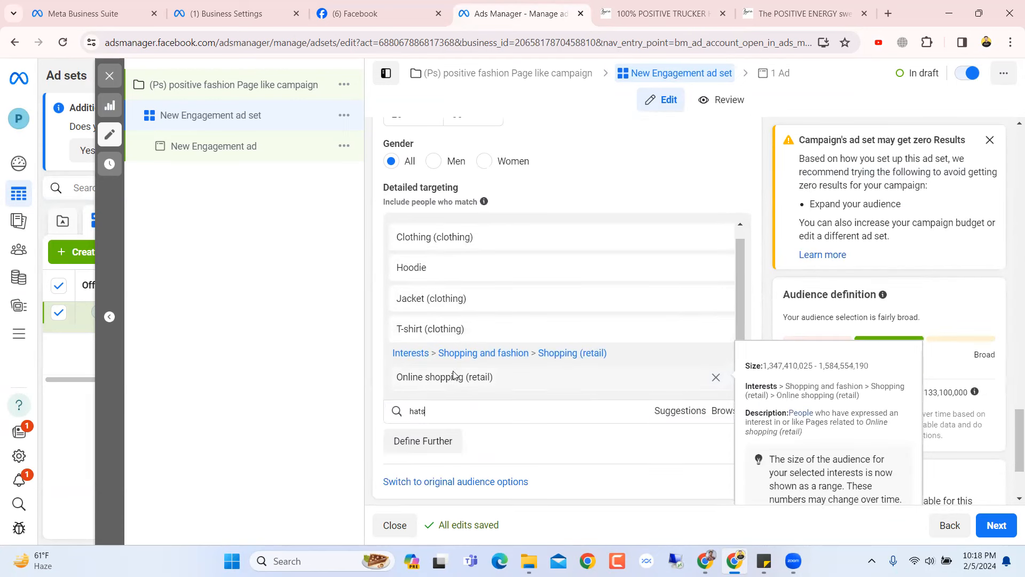
Search the detailed targeting for "pant" instead and look through the suggested interests
{"action": "double_click", "coordinate": [448, 410]}
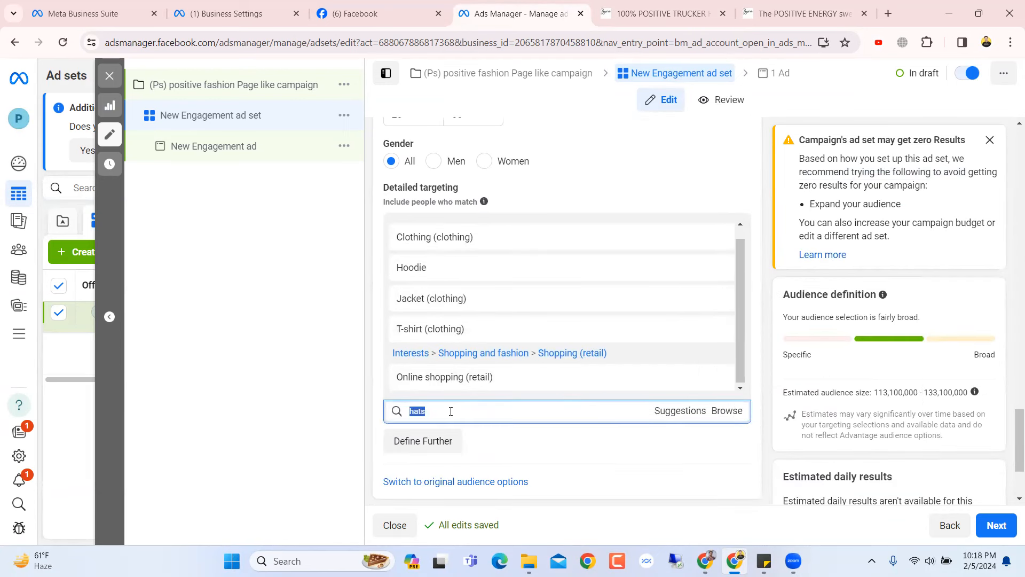
{"action": "key", "text": "BackSpace"}
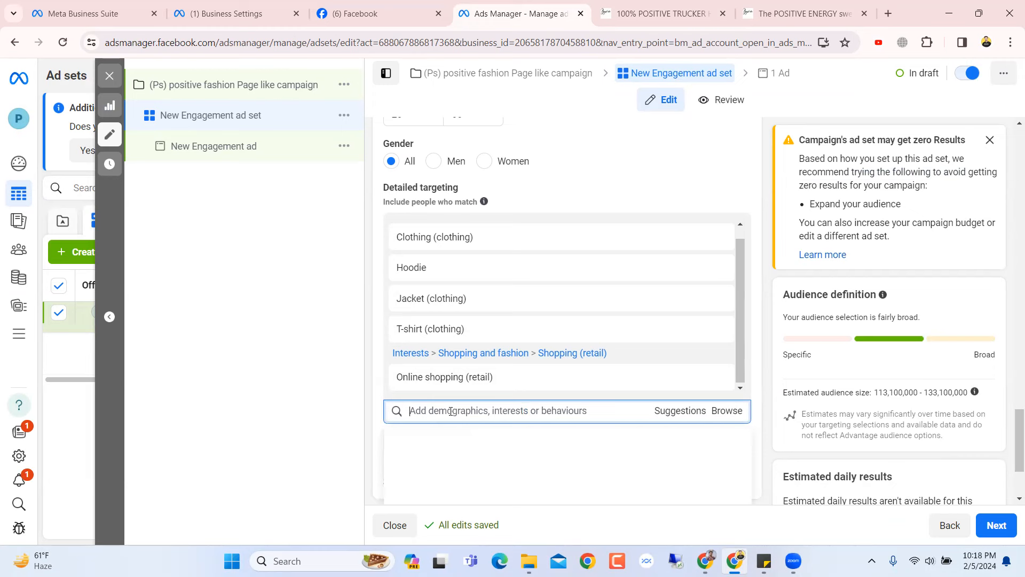
{"action": "type", "text": "pant"}
{"action": "scroll", "coordinate": [506, 404], "scroll_direction": "down", "scroll_amount": 5}
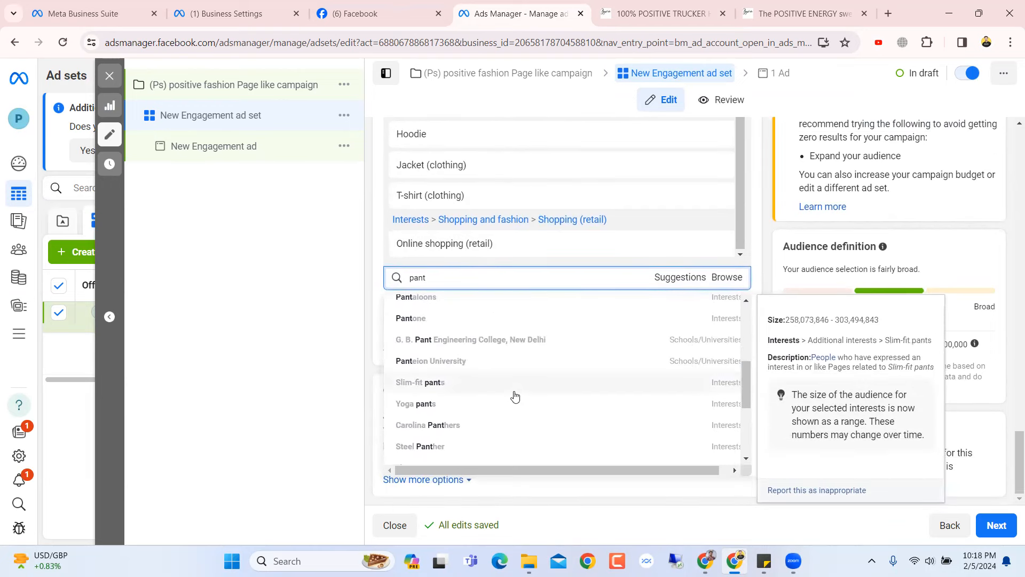
{"action": "scroll", "coordinate": [514, 396], "scroll_direction": "up", "scroll_amount": 3}
{"action": "scroll", "coordinate": [515, 395], "scroll_direction": "down", "scroll_amount": 5}
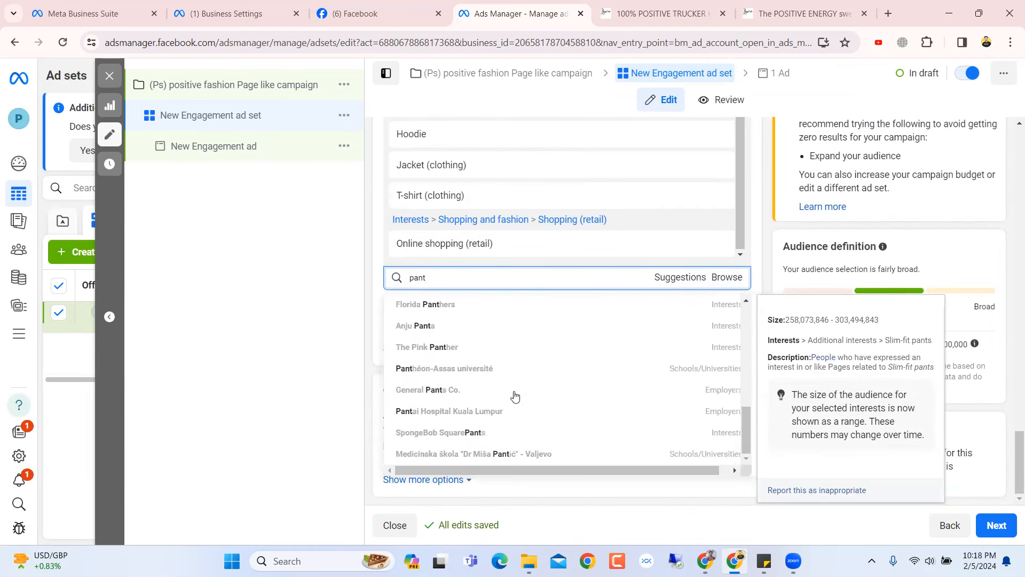
{"action": "scroll", "coordinate": [515, 395], "scroll_direction": "up", "scroll_amount": 5}
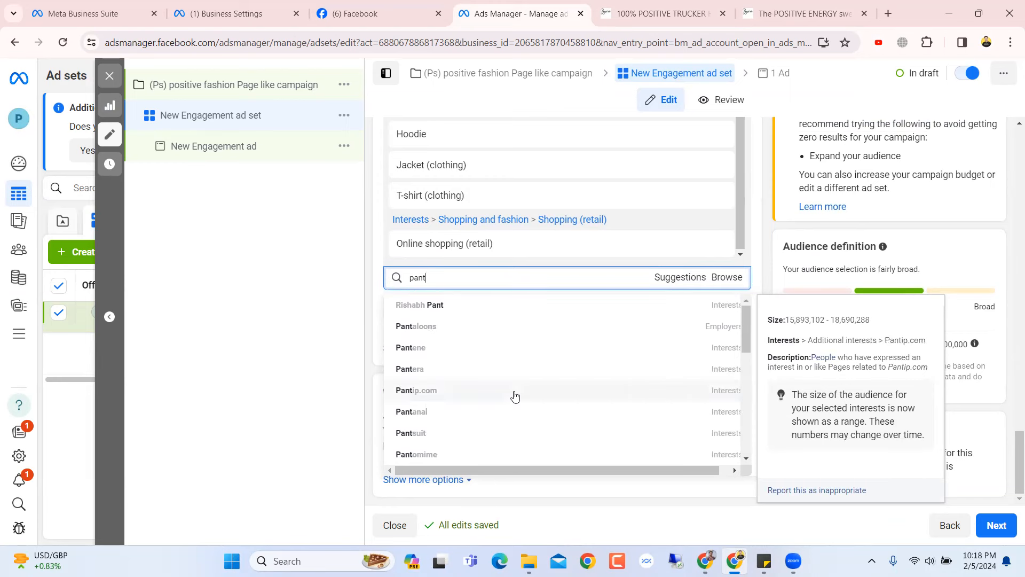
Search the detailed targeting for "cloth" and add the Top (clothing) interest
{"action": "double_click", "coordinate": [481, 279]}
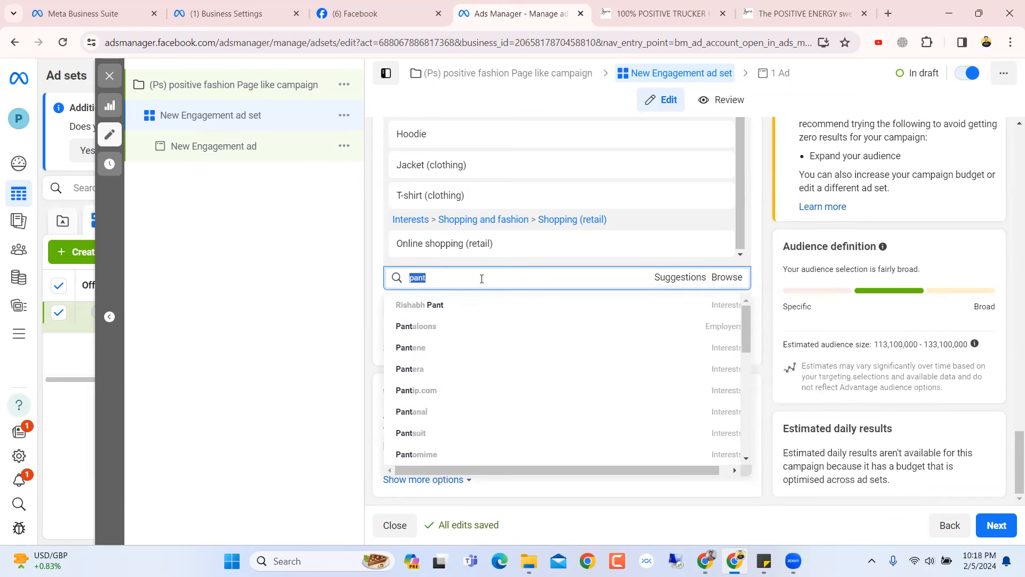
{"action": "key", "text": "BackSpace"}
{"action": "type", "text": "cloth"}
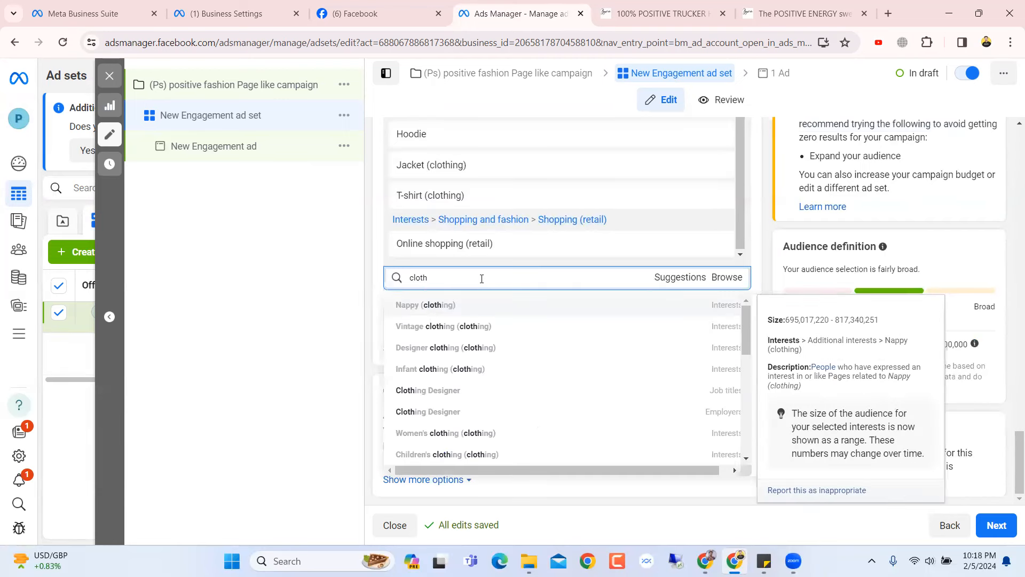
{"action": "scroll", "coordinate": [560, 370], "scroll_direction": "down", "scroll_amount": 1}
{"action": "scroll", "coordinate": [560, 363], "scroll_direction": "up", "scroll_amount": 1}
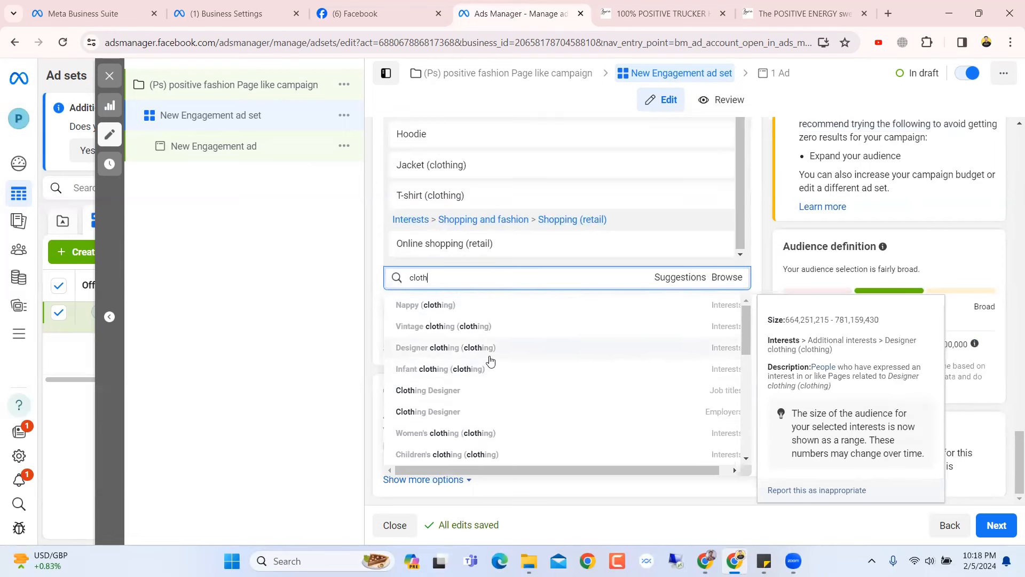
{"action": "scroll", "coordinate": [487, 359], "scroll_direction": "down", "scroll_amount": 3}
{"action": "scroll", "coordinate": [484, 361], "scroll_direction": "up", "scroll_amount": 3}
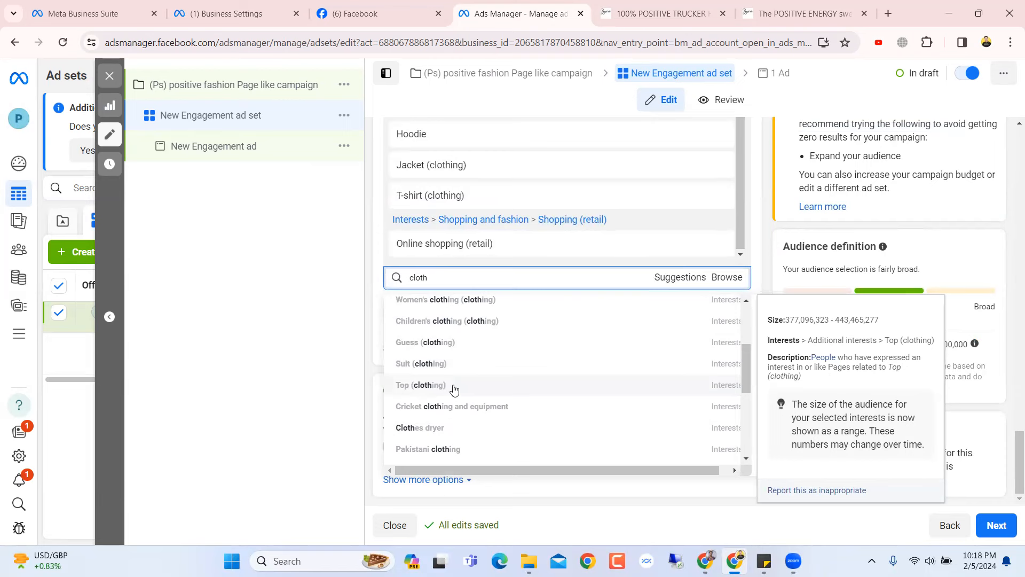
{"action": "scroll", "coordinate": [454, 389], "scroll_direction": "down", "scroll_amount": 2}
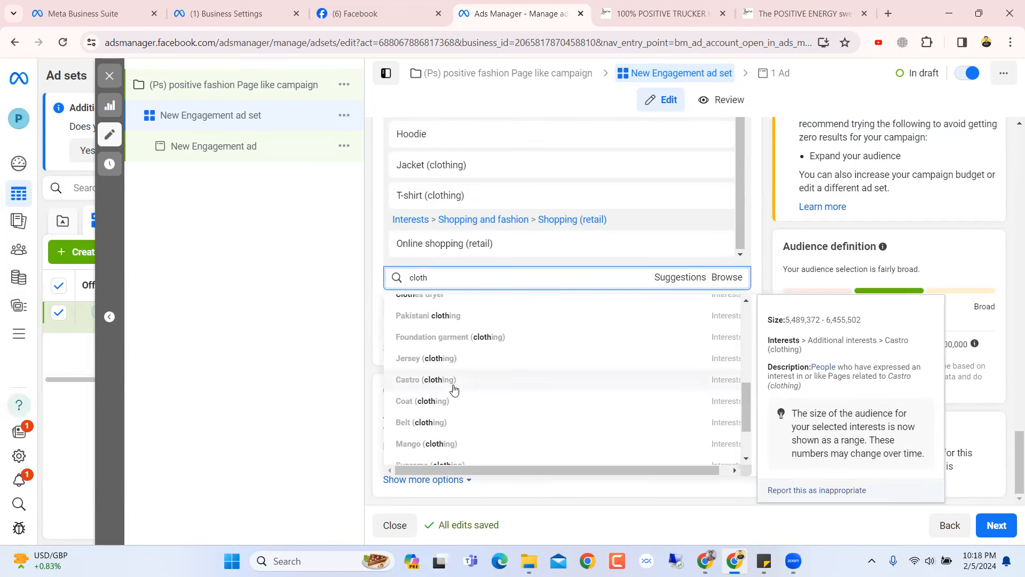
{"action": "scroll", "coordinate": [454, 388], "scroll_direction": "up", "scroll_amount": 2}
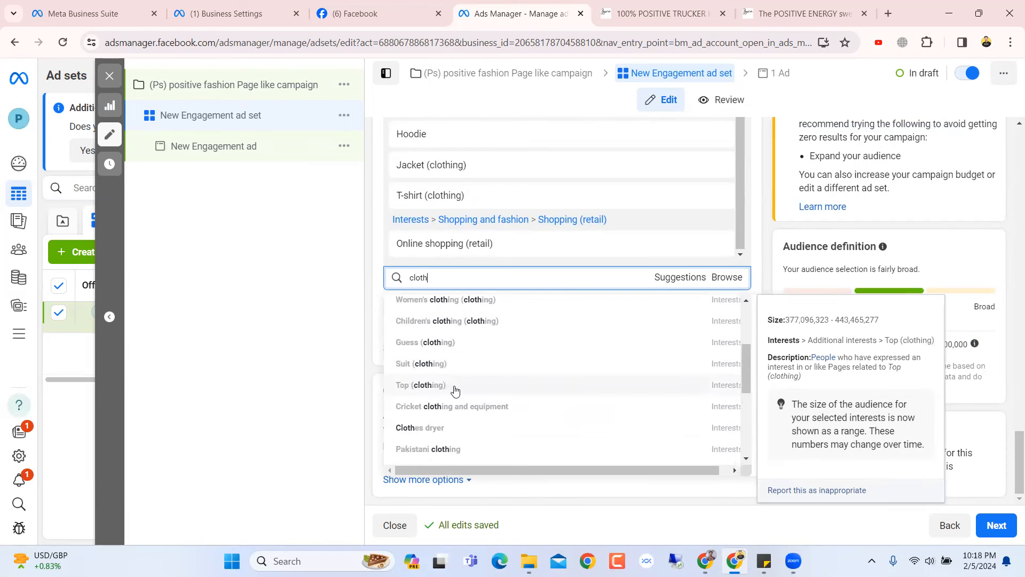
{"action": "left_click", "coordinate": [455, 389]}
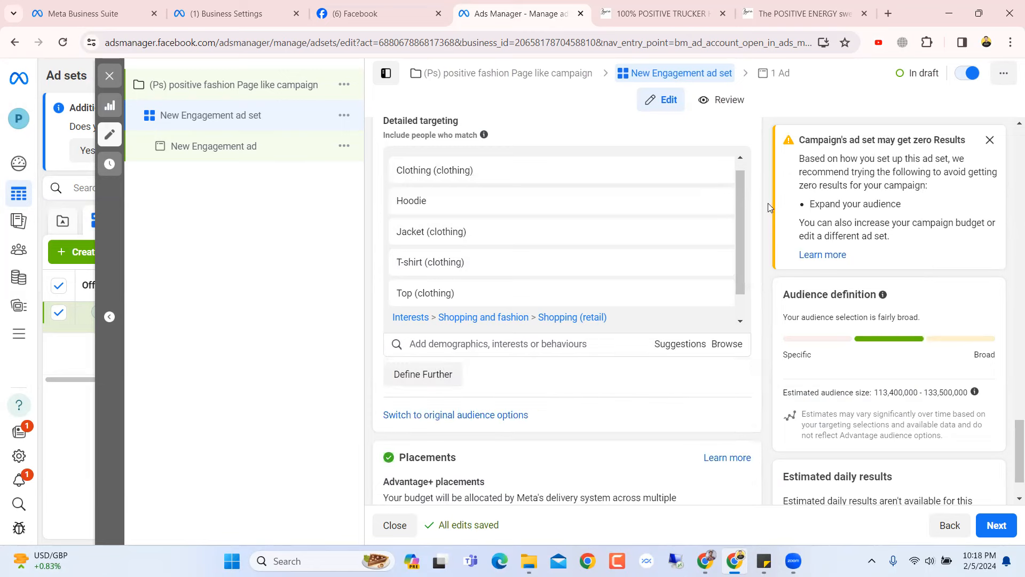
Review the full list of selected detailed targeting interests together with the audience definition and estimated audience size
{"action": "scroll", "coordinate": [427, 267], "scroll_direction": "down", "scroll_amount": 1}
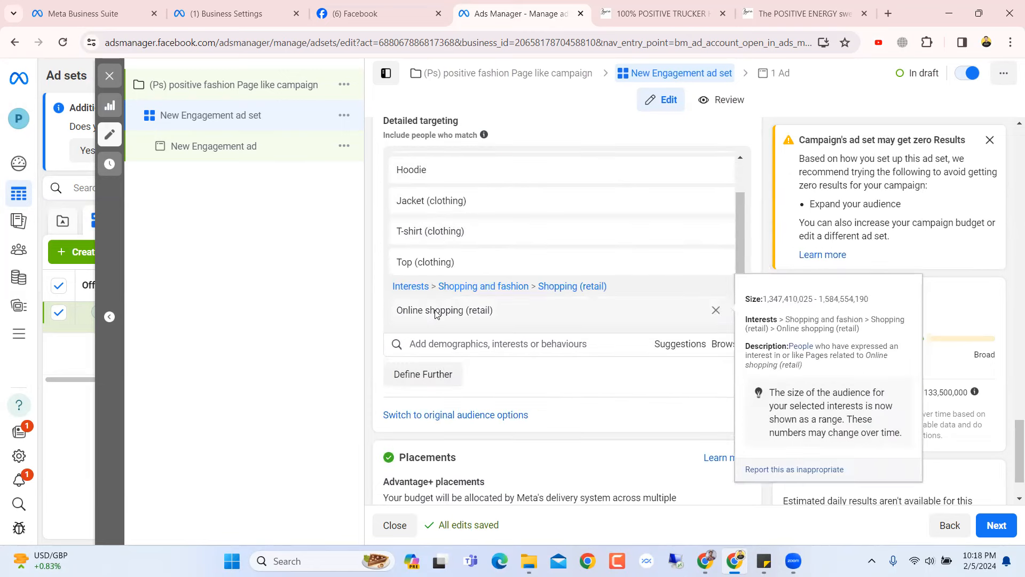
{"action": "scroll", "coordinate": [512, 283], "scroll_direction": "up", "scroll_amount": 1}
{"action": "scroll", "coordinate": [514, 241], "scroll_direction": "down", "scroll_amount": 1}
{"action": "scroll", "coordinate": [514, 241], "scroll_direction": "up", "scroll_amount": 1}
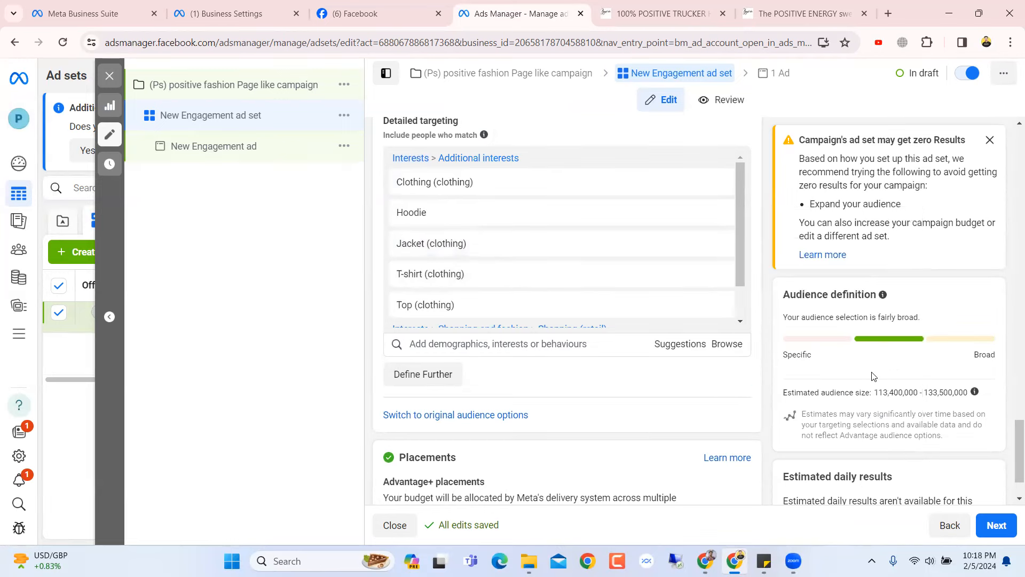
{"action": "scroll", "coordinate": [868, 376], "scroll_direction": "down", "scroll_amount": 1}
{"action": "scroll", "coordinate": [778, 368], "scroll_direction": "up", "scroll_amount": 2}
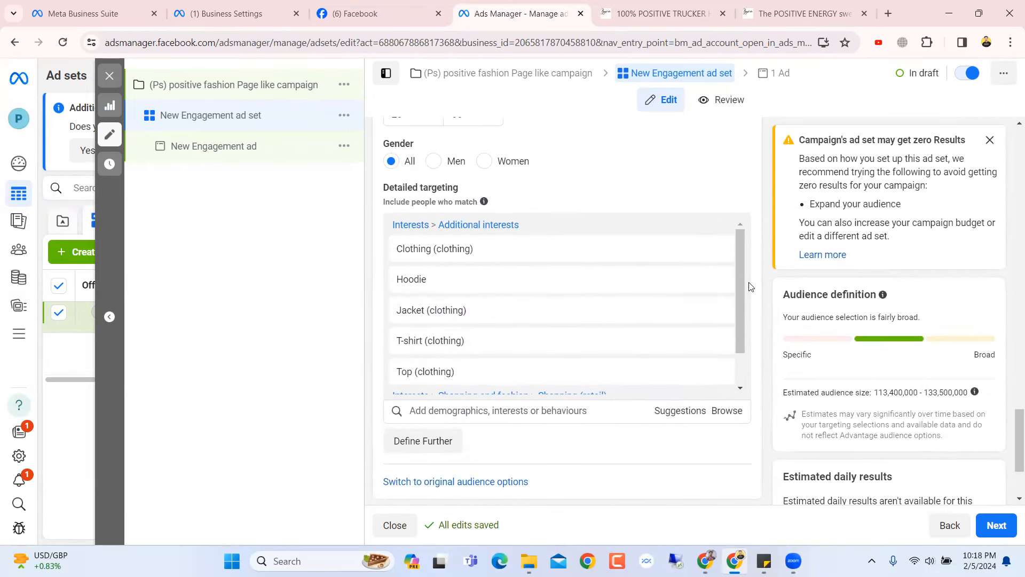
{"action": "scroll", "coordinate": [744, 304], "scroll_direction": "down", "scroll_amount": 2}
{"action": "scroll", "coordinate": [672, 363], "scroll_direction": "up", "scroll_amount": 1}
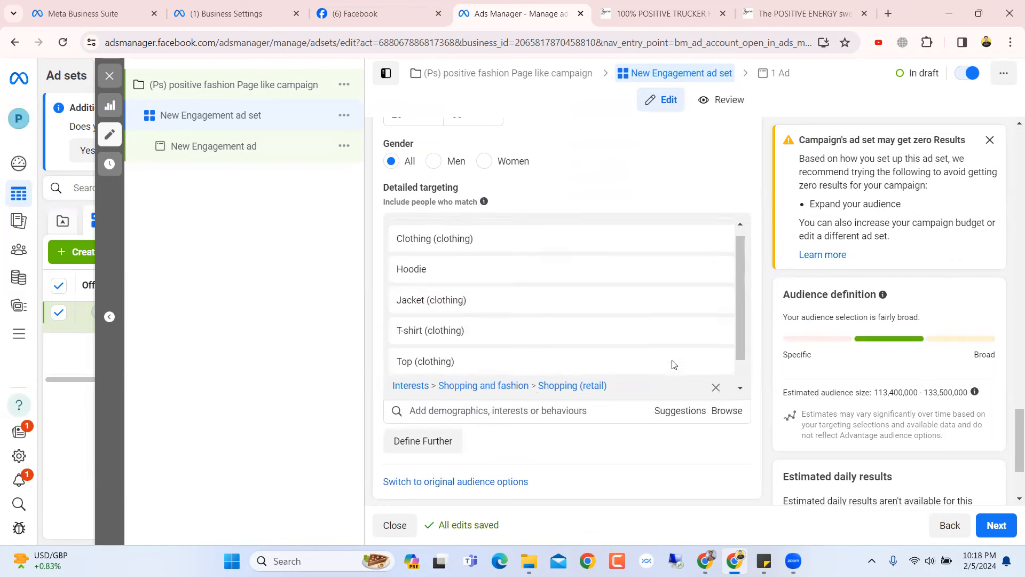
{"action": "scroll", "coordinate": [673, 364], "scroll_direction": "down", "scroll_amount": 1}
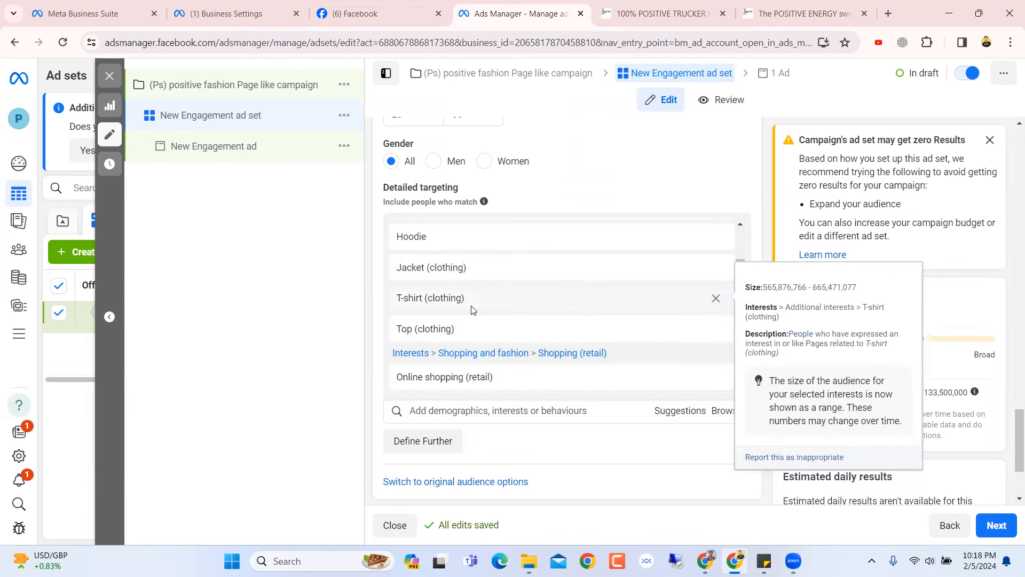
{"action": "scroll", "coordinate": [461, 288], "scroll_direction": "up", "scroll_amount": 1}
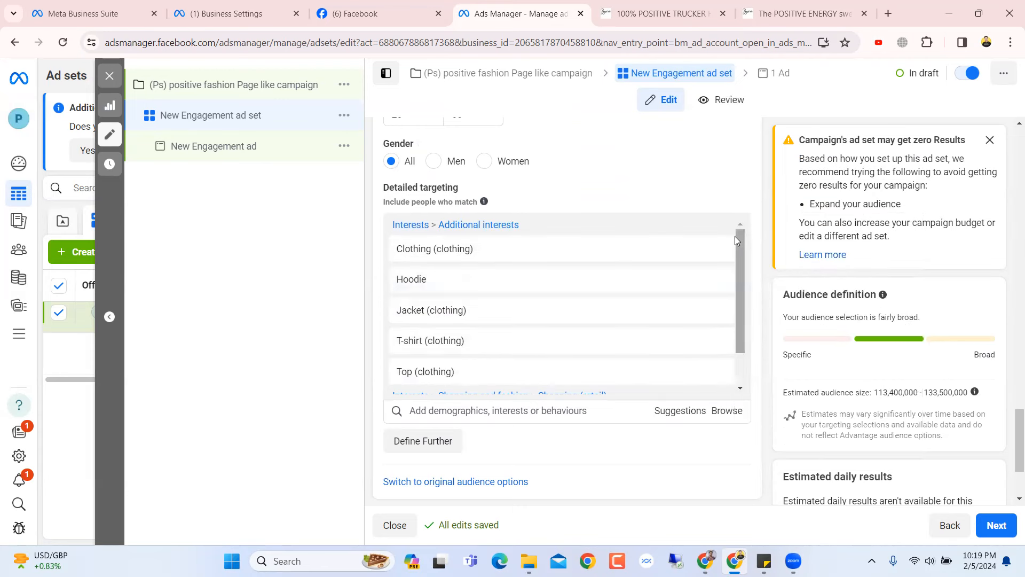
{"action": "mouse_move", "coordinate": [740, 239]}
{"action": "left_mouse_down"}
{"action": "mouse_move", "coordinate": [739, 295]}
{"action": "mouse_move", "coordinate": [750, 220]}
{"action": "mouse_move", "coordinate": [740, 340]}
{"action": "mouse_move", "coordinate": [755, 239]}
{"action": "left_mouse_up"}
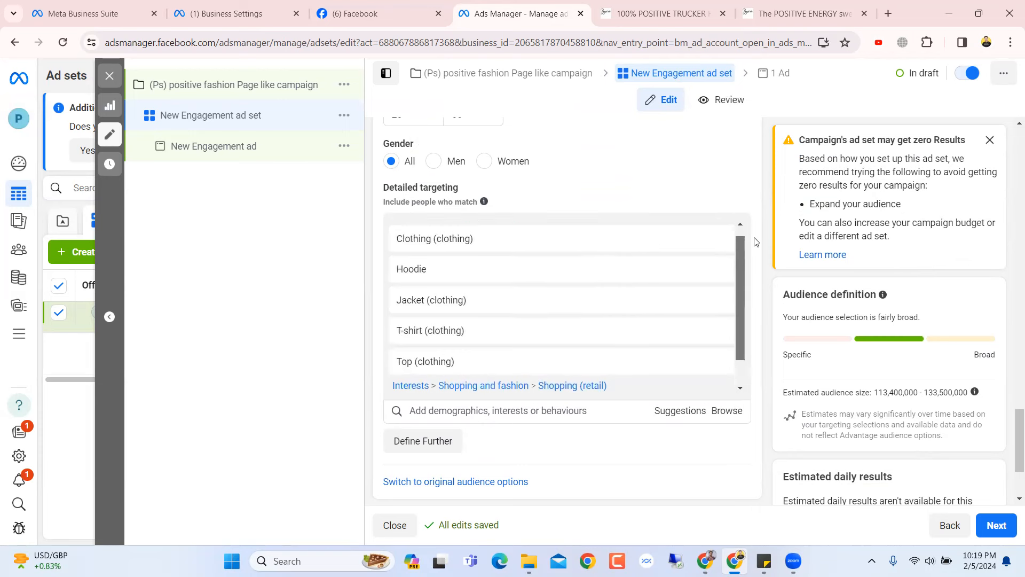
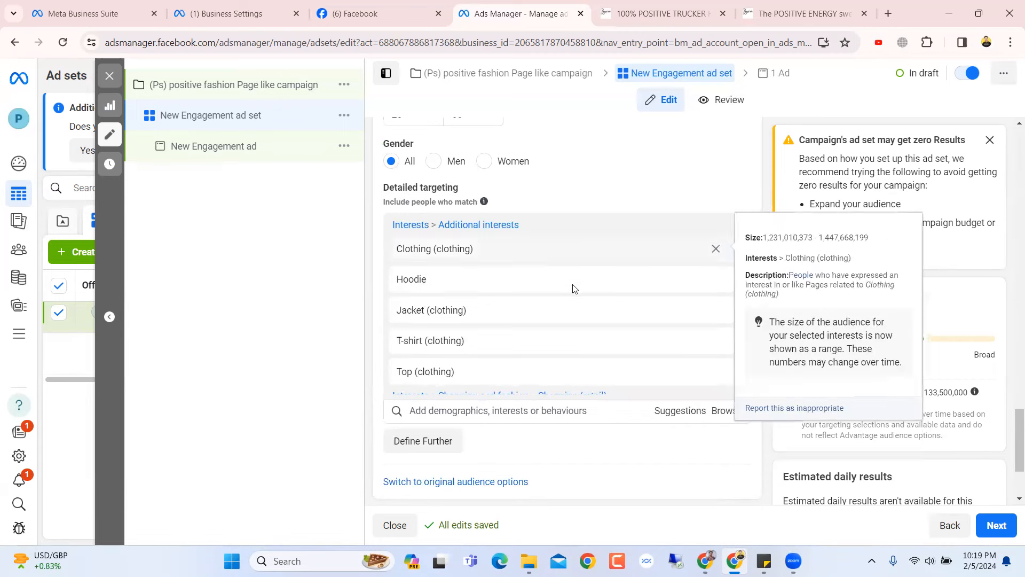
Go over the selected interests again from Clothing (clothing) to Online shopping (retail), along with the placements section
{"action": "scroll", "coordinate": [582, 278], "scroll_direction": "down", "scroll_amount": 2}
{"action": "scroll", "coordinate": [573, 288], "scroll_direction": "up", "scroll_amount": 2}
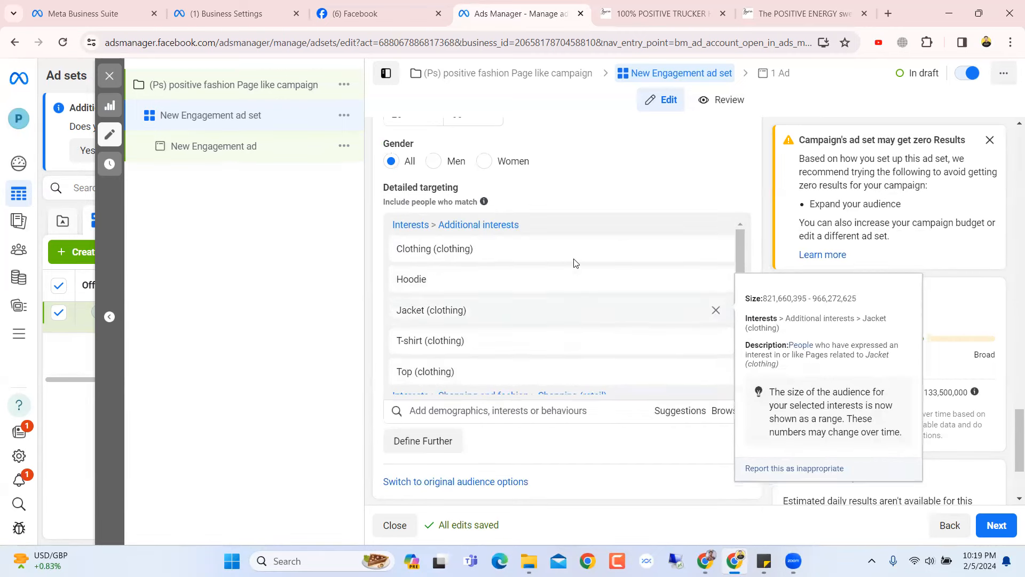
{"action": "scroll", "coordinate": [543, 243], "scroll_direction": "down", "scroll_amount": 4}
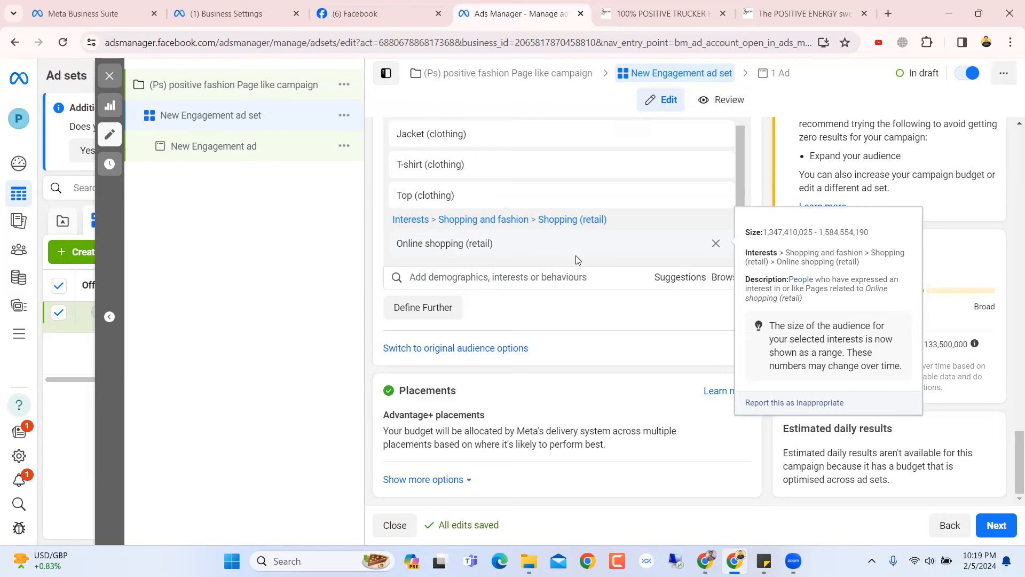
{"action": "scroll", "coordinate": [576, 256], "scroll_direction": "up", "scroll_amount": 1}
{"action": "scroll", "coordinate": [567, 204], "scroll_direction": "down", "scroll_amount": 1}
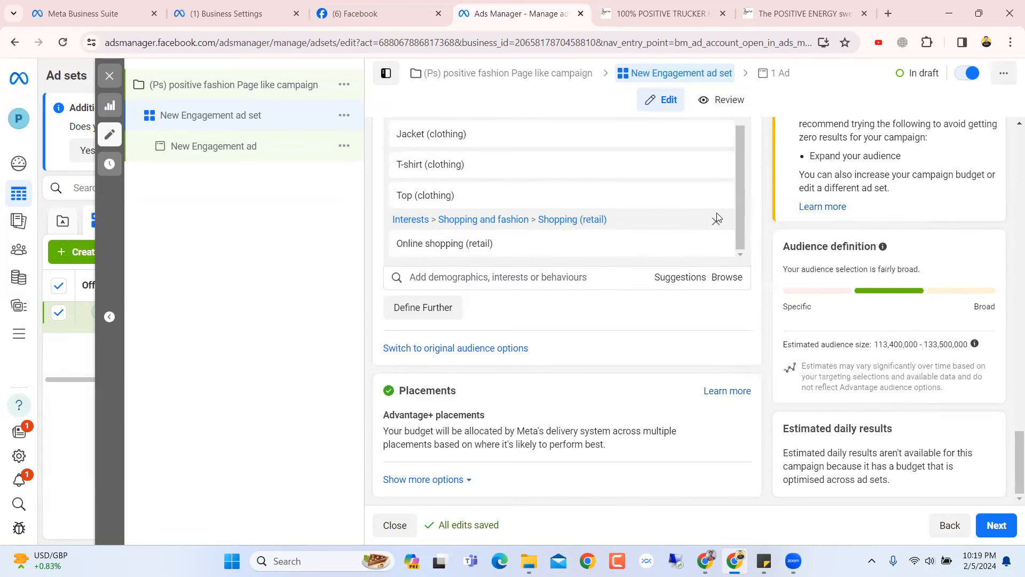
{"action": "mouse_move", "coordinate": [739, 208]}
{"action": "left_mouse_down"}
{"action": "mouse_move", "coordinate": [735, 146]}
{"action": "mouse_move", "coordinate": [743, 226]}
{"action": "left_mouse_up"}
{"action": "scroll", "coordinate": [767, 267], "scroll_direction": "up", "scroll_amount": 4}
{"action": "left_click_drag", "start_coordinate": [742, 337], "coordinate": [746, 270]}
{"action": "scroll", "coordinate": [751, 270], "scroll_direction": "down", "scroll_amount": 3}
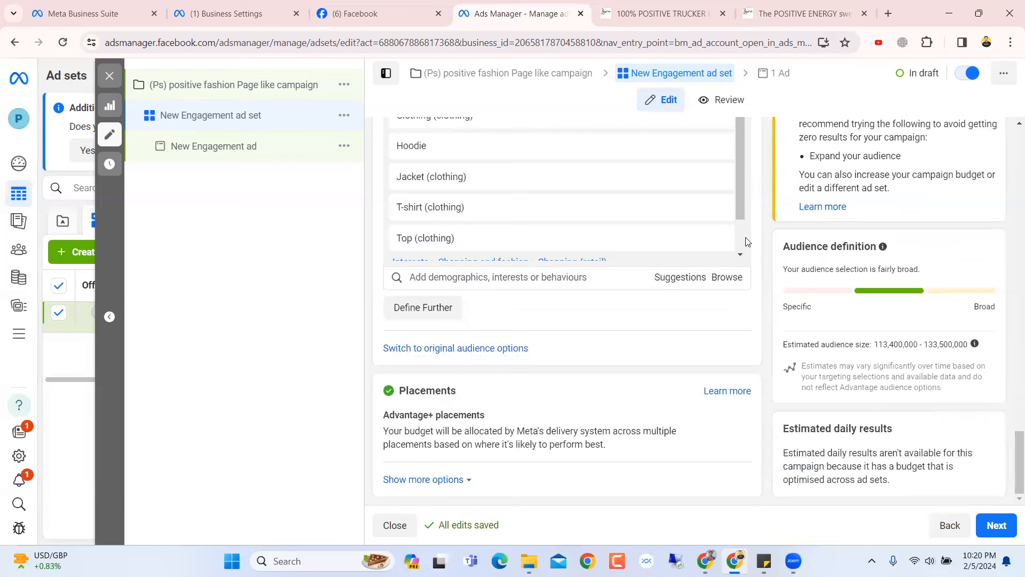
{"action": "scroll", "coordinate": [744, 249], "scroll_direction": "down", "scroll_amount": 2}
{"action": "scroll", "coordinate": [762, 259], "scroll_direction": "up", "scroll_amount": 1}
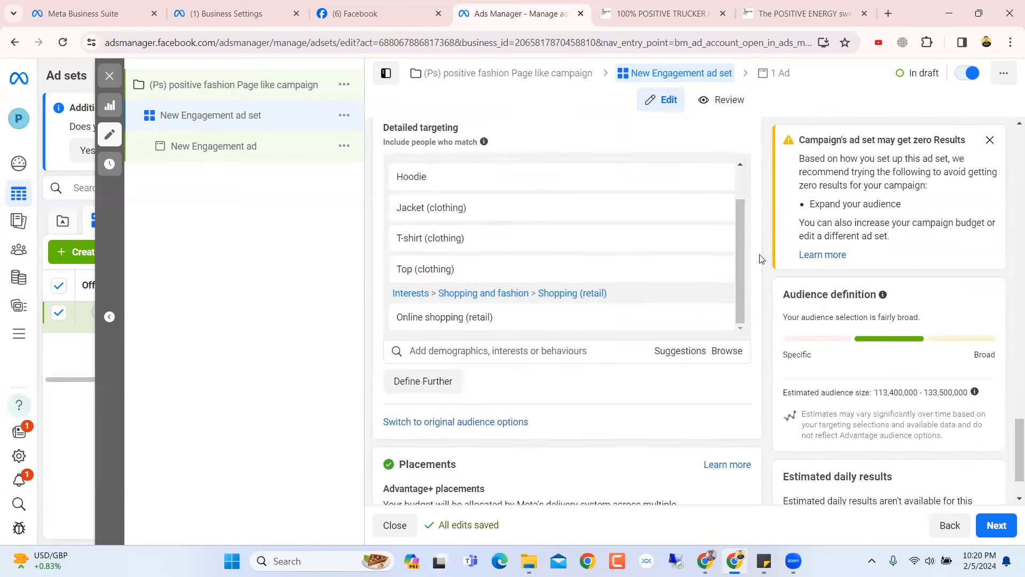
{"action": "scroll", "coordinate": [761, 259], "scroll_direction": "up", "scroll_amount": 1}
{"action": "scroll", "coordinate": [523, 296], "scroll_direction": "up", "scroll_amount": 2}
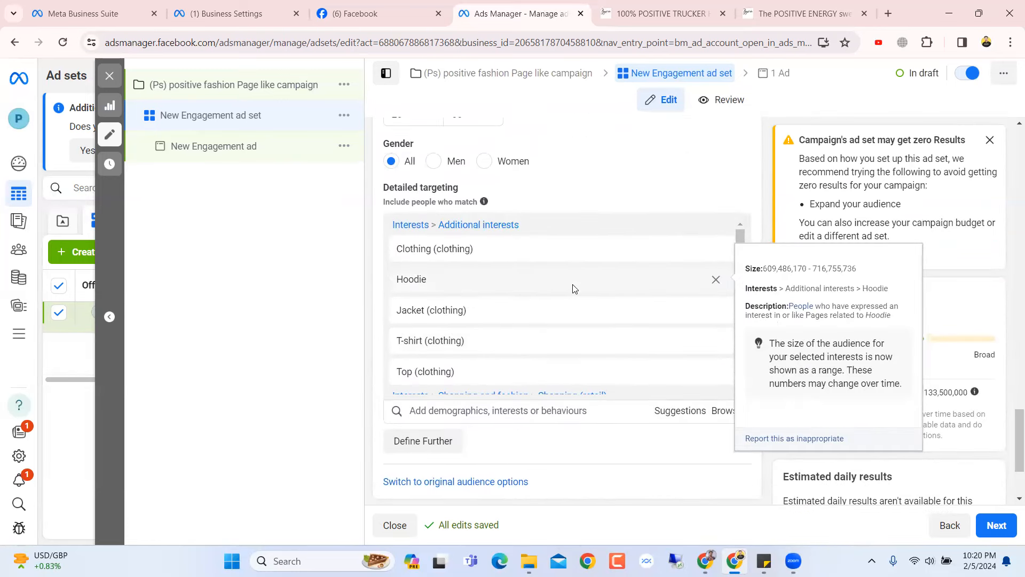
Check the ad set from the detailed targeting back up to the audience controls for location, minimum age and languages
{"action": "scroll", "coordinate": [652, 313], "scroll_direction": "down", "scroll_amount": 2}
{"action": "scroll", "coordinate": [644, 365], "scroll_direction": "up", "scroll_amount": 1}
{"action": "scroll", "coordinate": [643, 365], "scroll_direction": "down", "scroll_amount": 1}
{"action": "scroll", "coordinate": [643, 363], "scroll_direction": "up", "scroll_amount": 1}
{"action": "scroll", "coordinate": [702, 213], "scroll_direction": "up", "scroll_amount": 5}
{"action": "scroll", "coordinate": [702, 213], "scroll_direction": "down", "scroll_amount": 3}
{"action": "scroll", "coordinate": [702, 213], "scroll_direction": "up", "scroll_amount": 6}
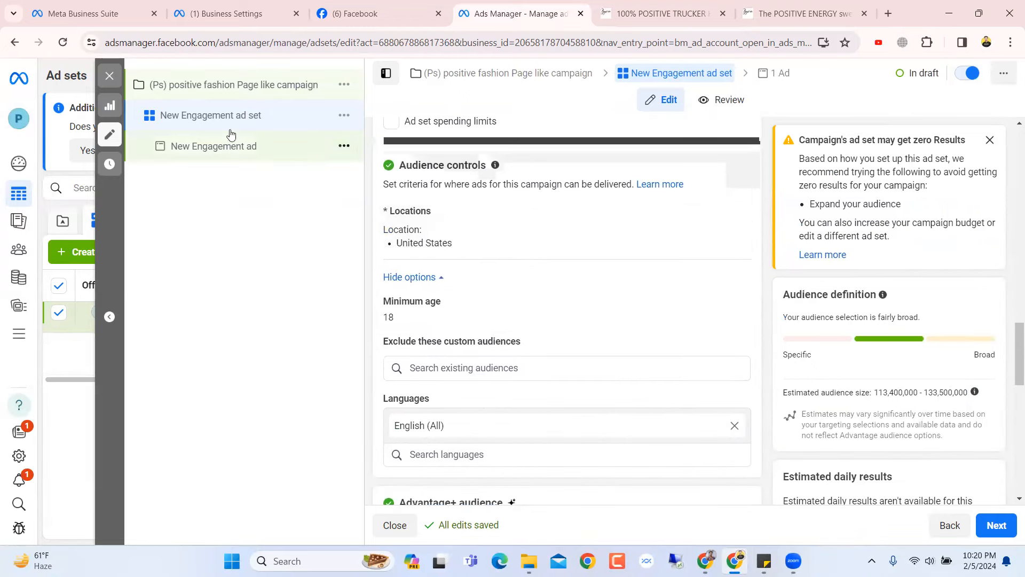
Copy the "(Ps) positive fashion Page like" part of the campaign's name
{"action": "scroll", "coordinate": [483, 275], "scroll_direction": "up", "scroll_amount": 17}
{"action": "scroll", "coordinate": [486, 278], "scroll_direction": "down", "scroll_amount": 2}
{"action": "scroll", "coordinate": [486, 277], "scroll_direction": "down", "scroll_amount": 10}
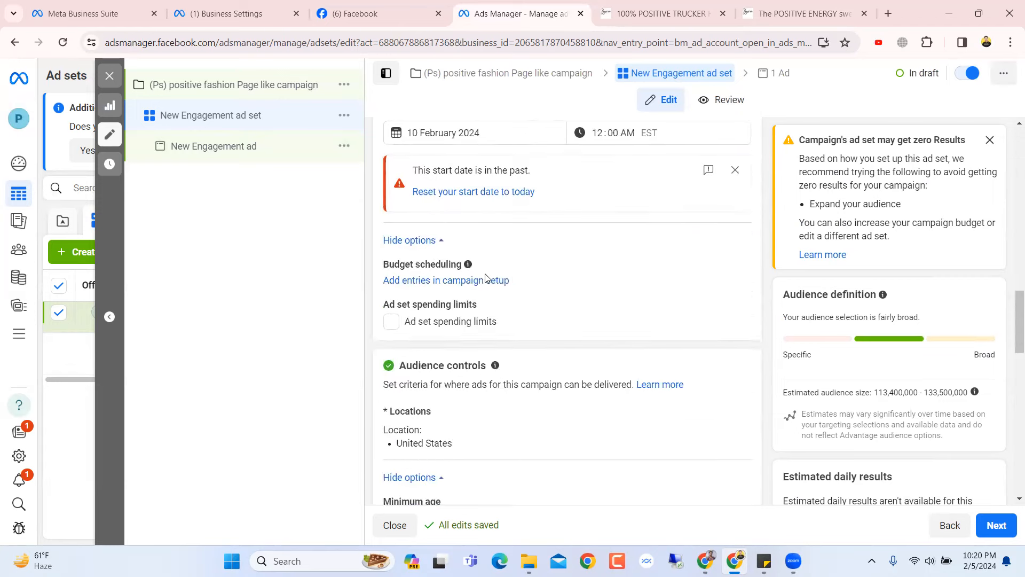
{"action": "scroll", "coordinate": [485, 278], "scroll_direction": "up", "scroll_amount": 12}
{"action": "scroll", "coordinate": [486, 277], "scroll_direction": "up", "scroll_amount": 5}
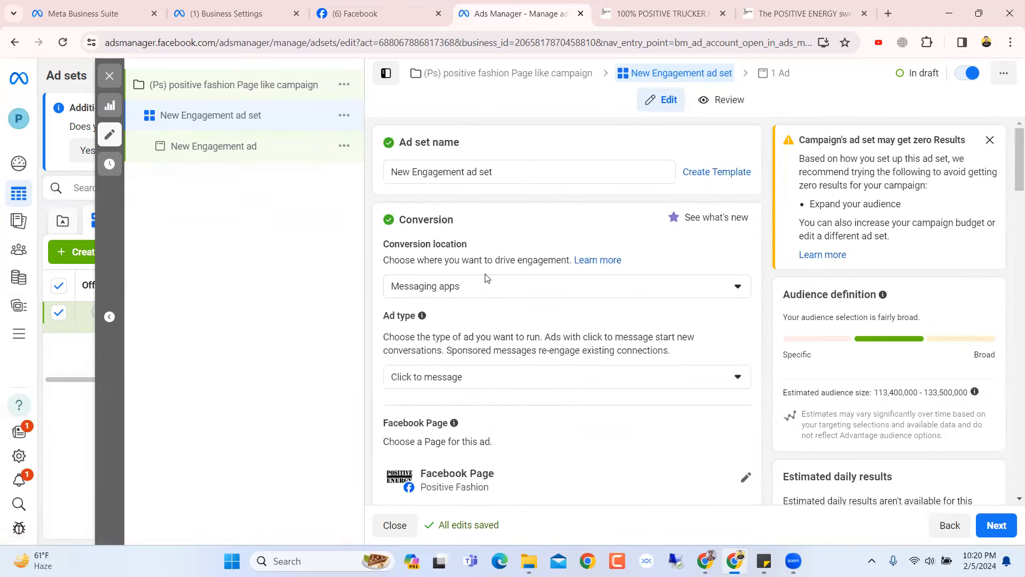
{"action": "left_click", "coordinate": [223, 86]}
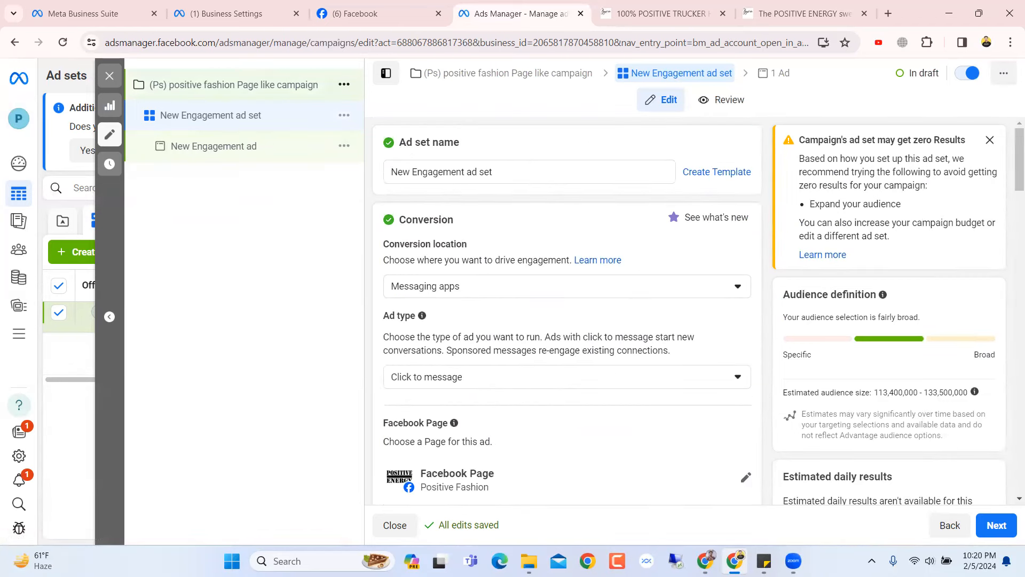
{"action": "left_click_drag", "start_coordinate": [517, 170], "coordinate": [382, 176]}
{"action": "key", "text": "ctrl+c"}
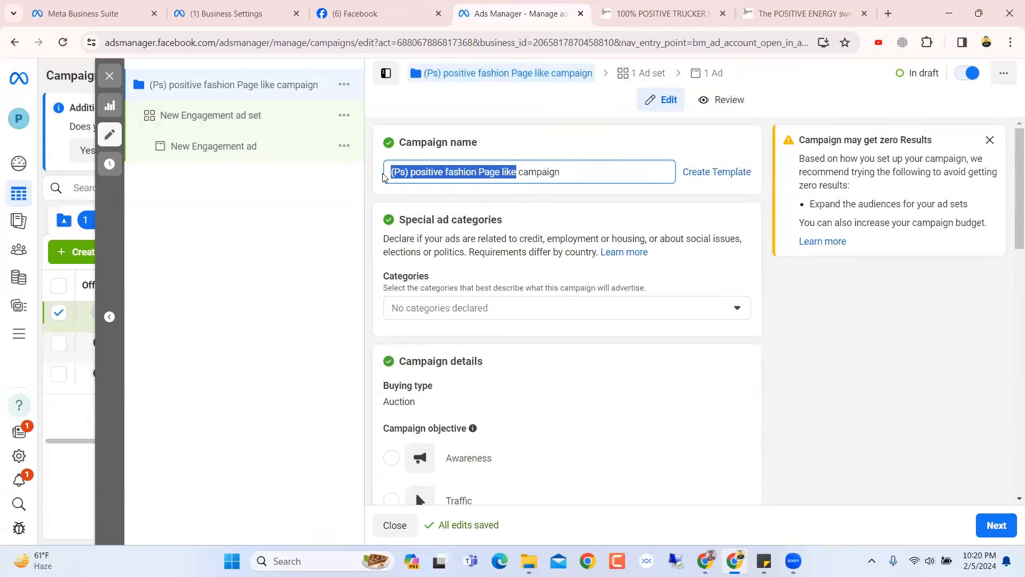
Rename the ad set as "(Ps) positive fashion Page like ad set", replacing "New Engagement" with the copied text
{"action": "left_click", "coordinate": [257, 123]}
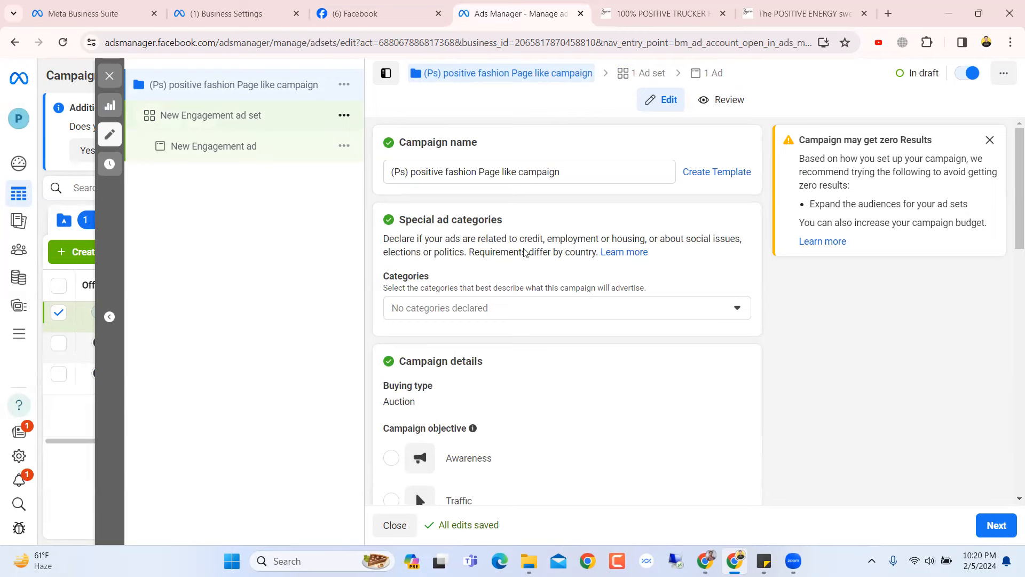
{"action": "scroll", "coordinate": [525, 252], "scroll_direction": "down", "scroll_amount": 10}
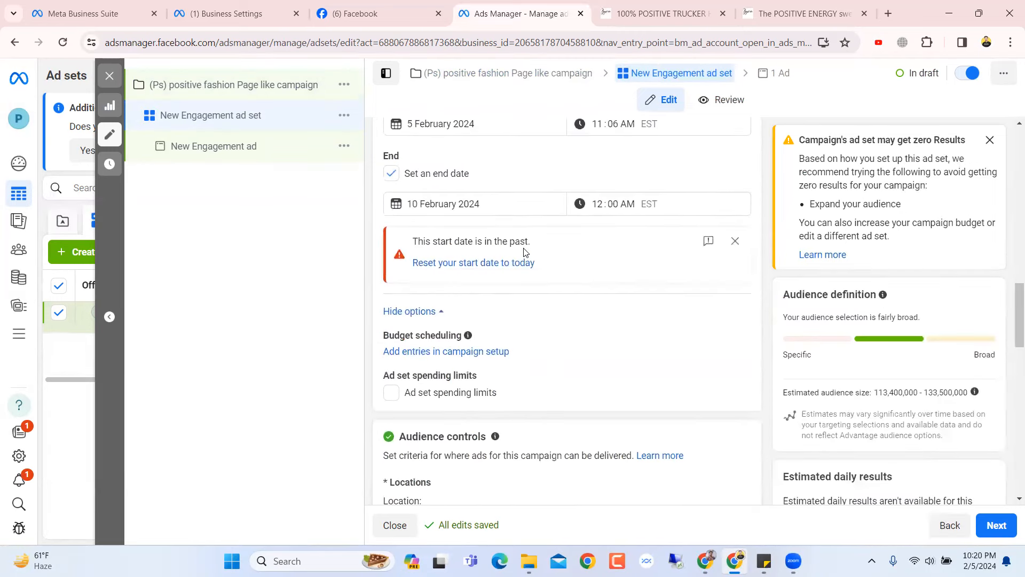
{"action": "scroll", "coordinate": [525, 245], "scroll_direction": "down", "scroll_amount": 2}
{"action": "scroll", "coordinate": [522, 250], "scroll_direction": "up", "scroll_amount": 3}
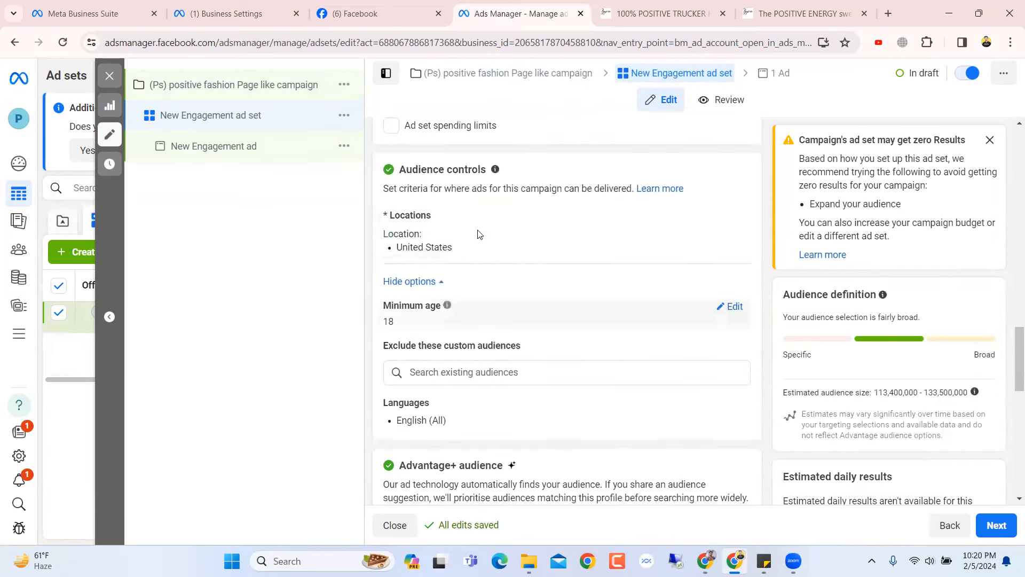
{"action": "scroll", "coordinate": [497, 299], "scroll_direction": "up", "scroll_amount": 10}
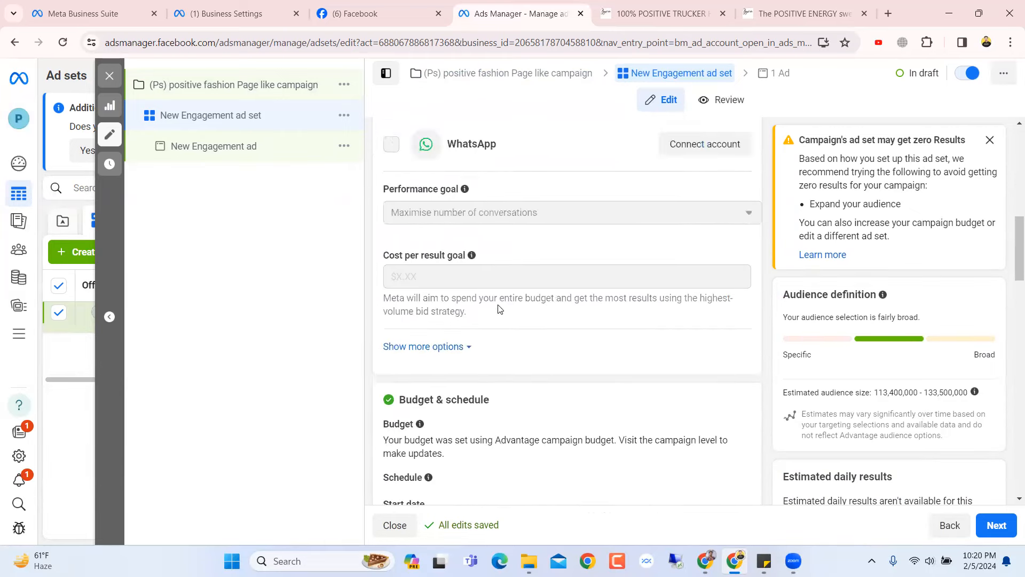
{"action": "scroll", "coordinate": [499, 309], "scroll_direction": "up", "scroll_amount": 5}
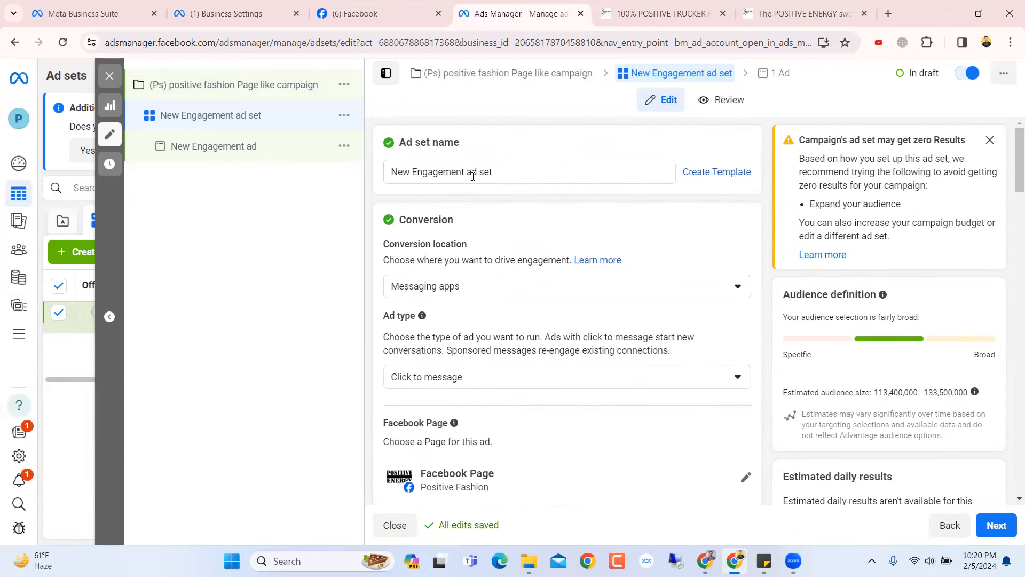
{"action": "left_click_drag", "start_coordinate": [465, 172], "coordinate": [390, 171]}
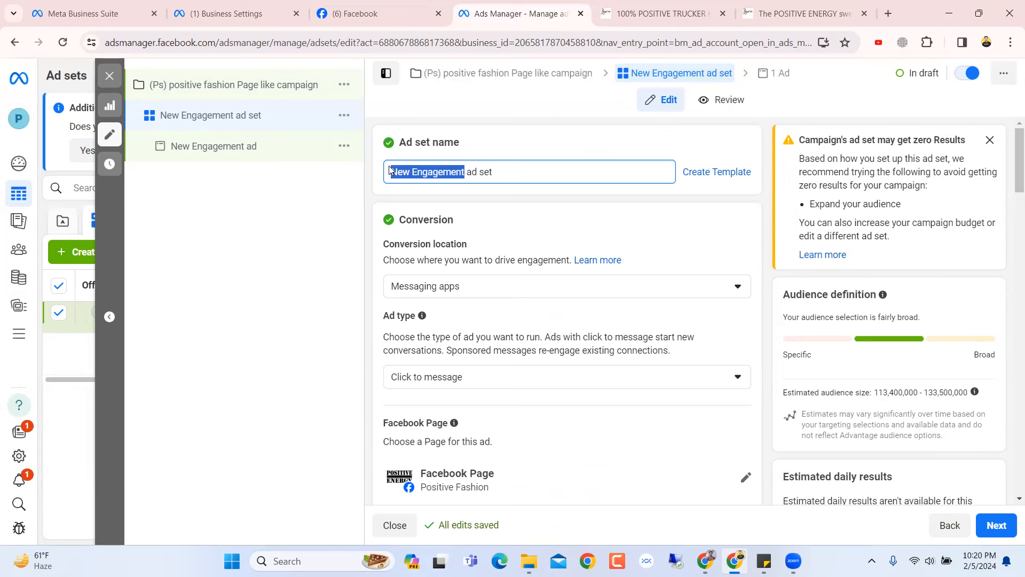
{"action": "key", "text": "ctrl+v"}
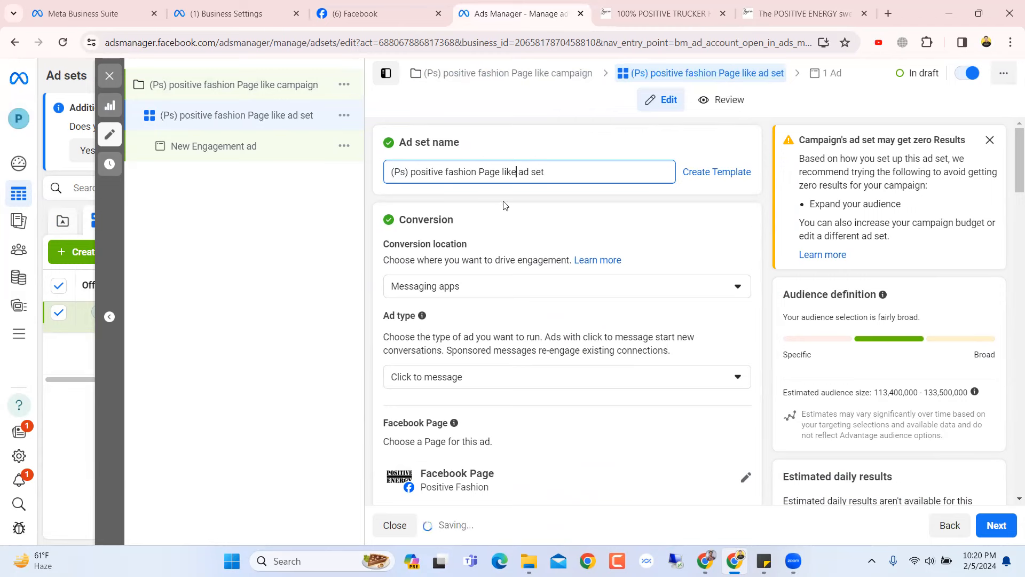
Expand the ad set's placement options, open the placement choice for editing, and review Advantage+ and manual placements and brand safety
{"action": "scroll", "coordinate": [545, 240], "scroll_direction": "down", "scroll_amount": 8}
{"action": "scroll", "coordinate": [553, 274], "scroll_direction": "down", "scroll_amount": 15}
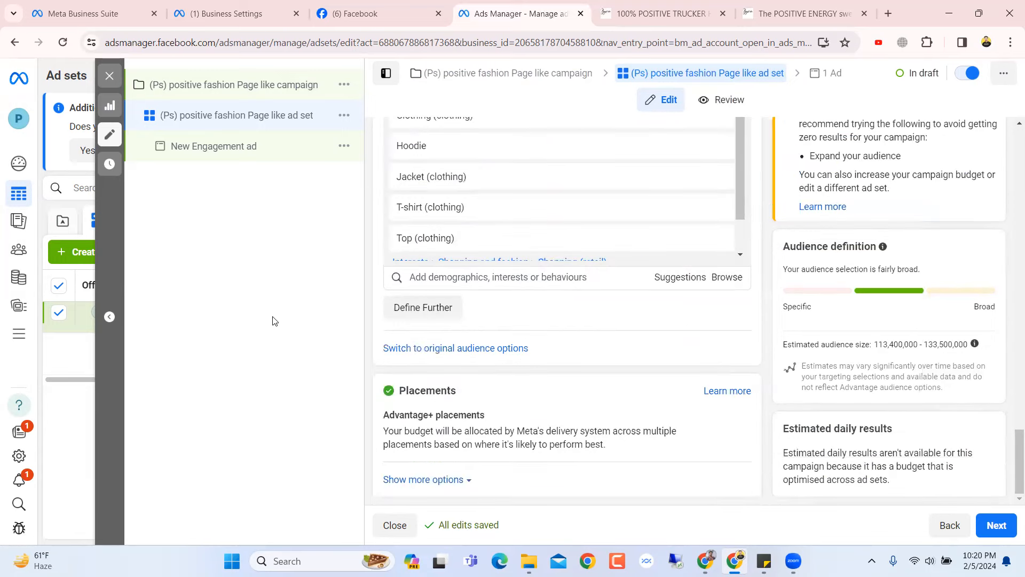
{"action": "left_click", "coordinate": [454, 478]}
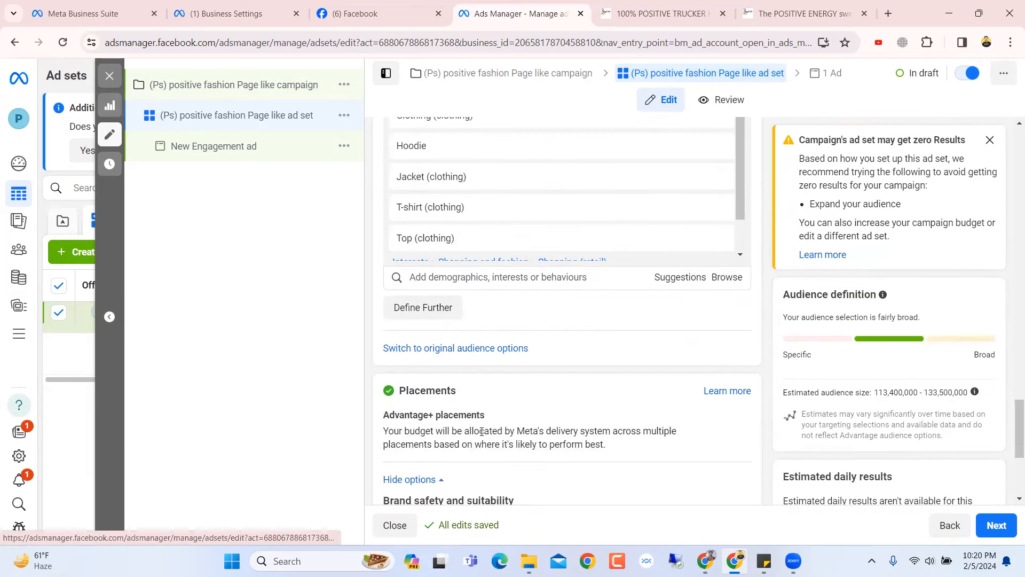
{"action": "scroll", "coordinate": [511, 388], "scroll_direction": "down", "scroll_amount": 4}
{"action": "scroll", "coordinate": [510, 391], "scroll_direction": "up", "scroll_amount": 6}
{"action": "scroll", "coordinate": [495, 369], "scroll_direction": "down", "scroll_amount": 4}
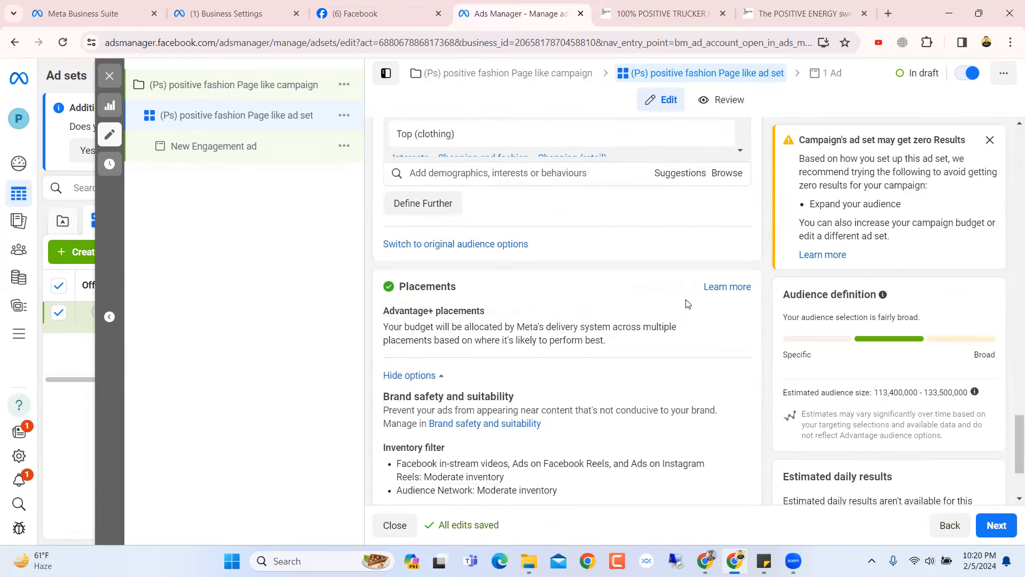
{"action": "left_click", "coordinate": [727, 314]}
{"action": "scroll", "coordinate": [545, 336], "scroll_direction": "down", "scroll_amount": 1}
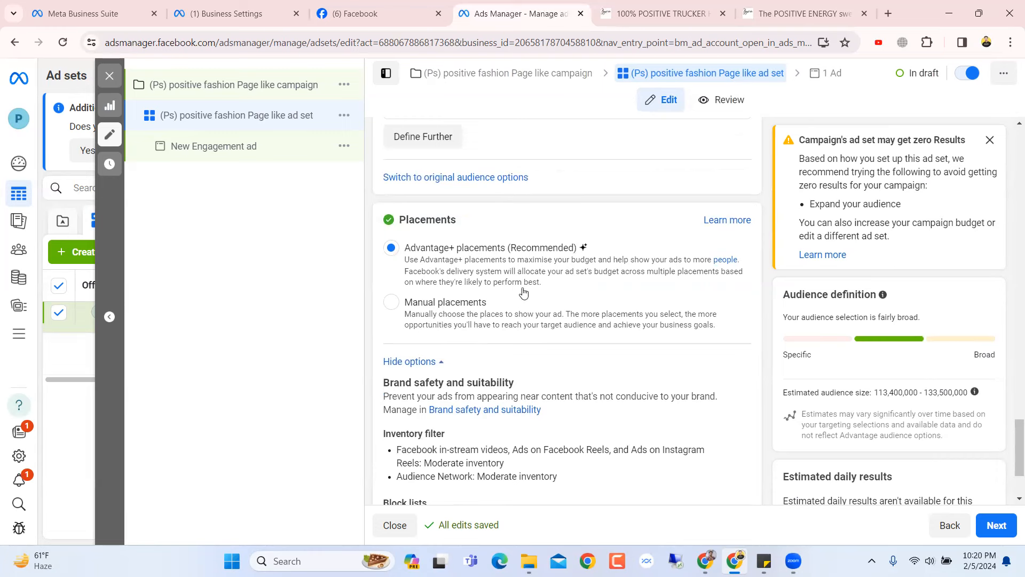
{"action": "scroll", "coordinate": [539, 335], "scroll_direction": "up", "scroll_amount": 1}
{"action": "scroll", "coordinate": [540, 336], "scroll_direction": "down", "scroll_amount": 3}
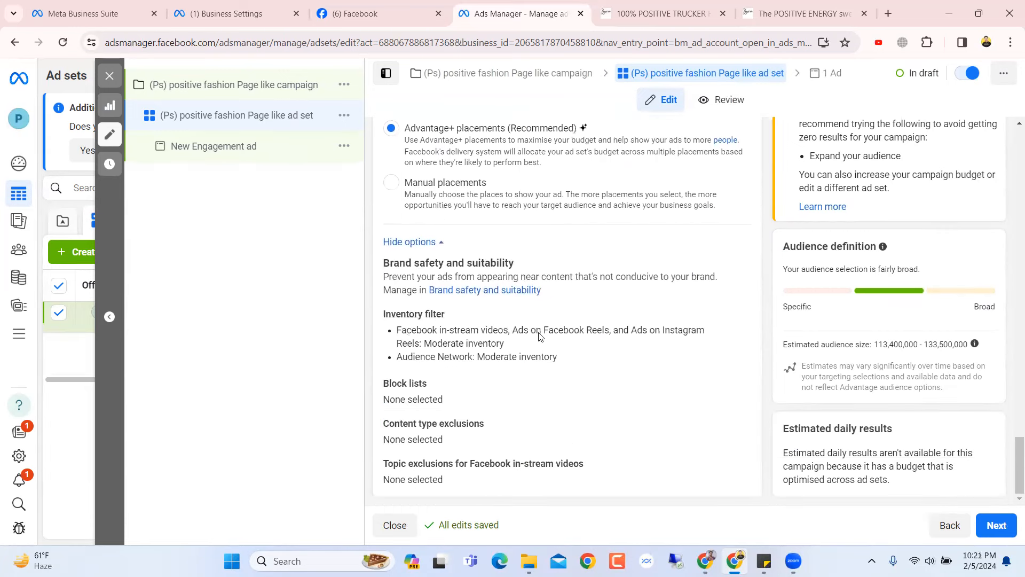
{"action": "scroll", "coordinate": [543, 334], "scroll_direction": "up", "scroll_amount": 2}
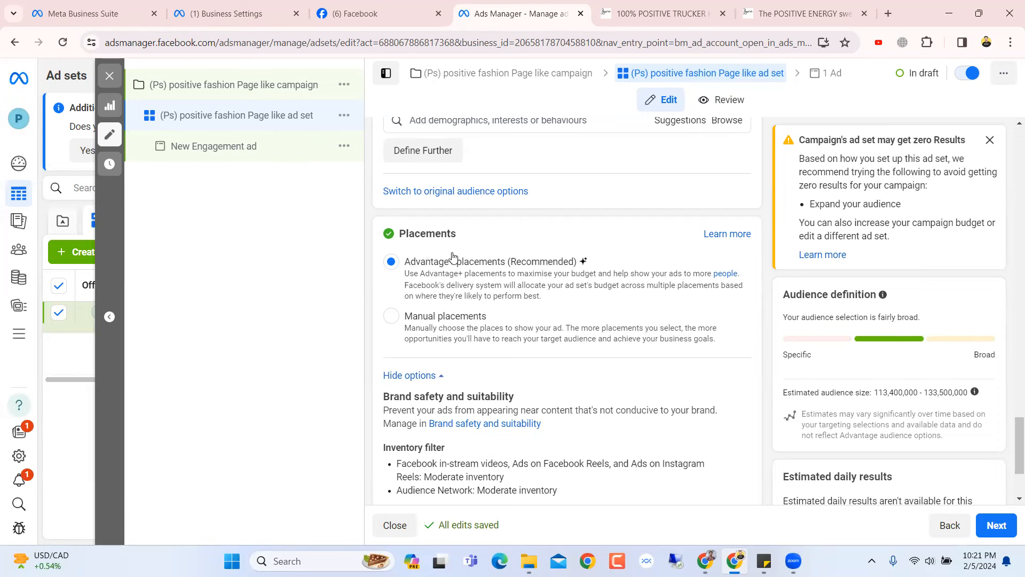
Review the ad set's conversion section, including the messaging apps, performance goal, ad type and the available conversion locations
{"action": "scroll", "coordinate": [496, 274], "scroll_direction": "up", "scroll_amount": 15}
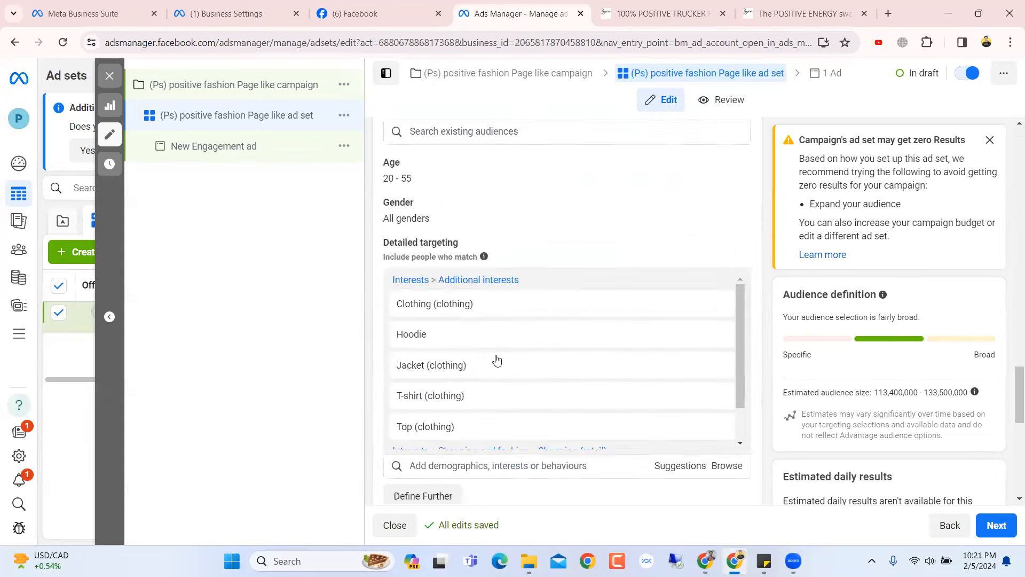
{"action": "scroll", "coordinate": [496, 359], "scroll_direction": "up", "scroll_amount": 15}
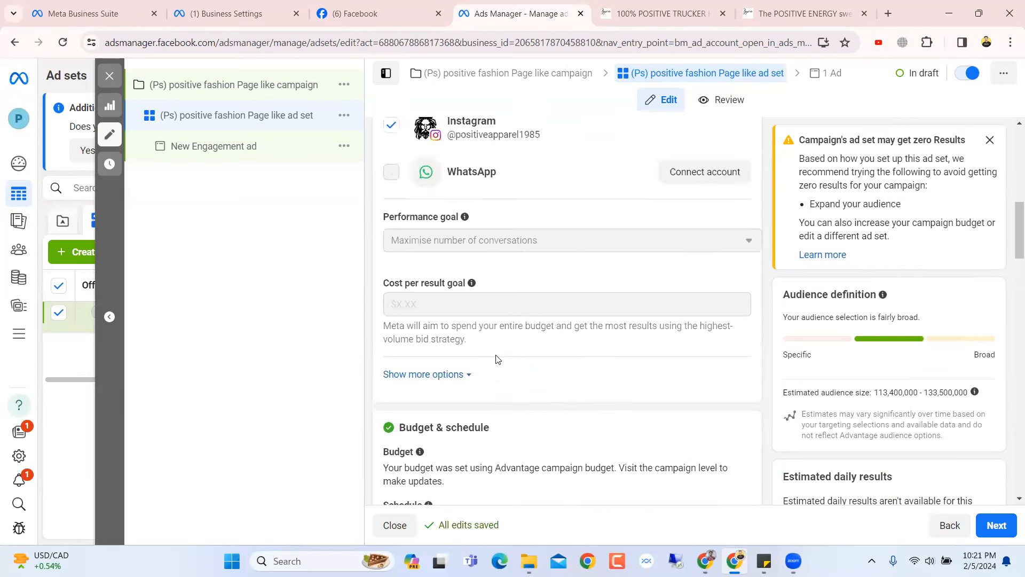
{"action": "scroll", "coordinate": [513, 352], "scroll_direction": "down", "scroll_amount": 4}
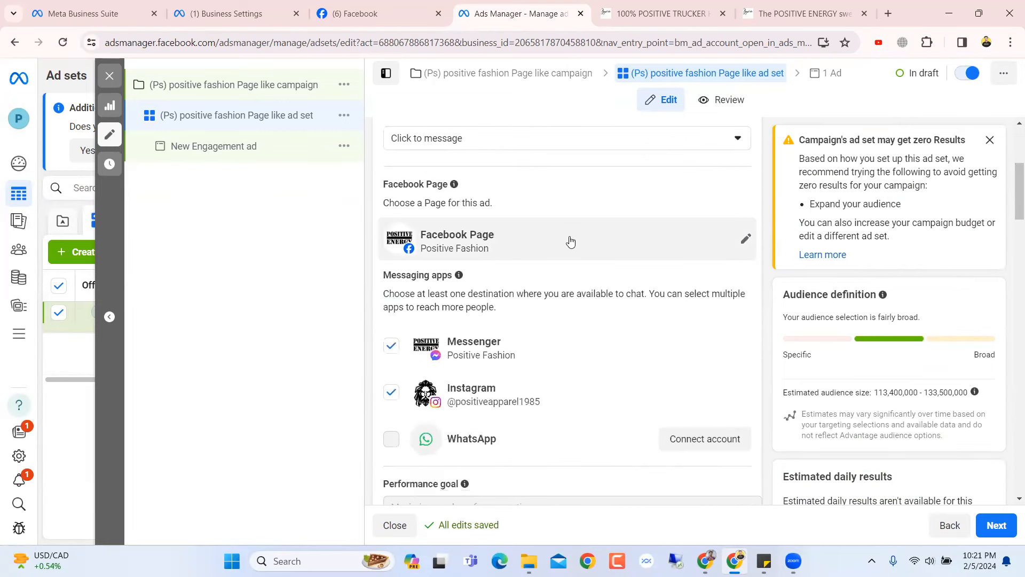
{"action": "scroll", "coordinate": [538, 342], "scroll_direction": "down", "scroll_amount": 4}
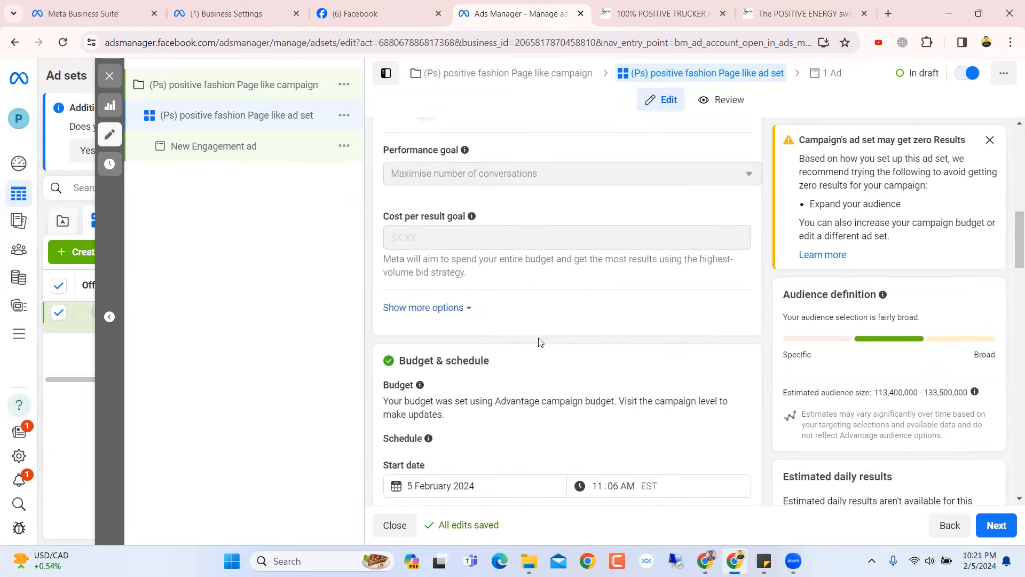
{"action": "scroll", "coordinate": [528, 305], "scroll_direction": "up", "scroll_amount": 1}
{"action": "scroll", "coordinate": [515, 360], "scroll_direction": "up", "scroll_amount": 8}
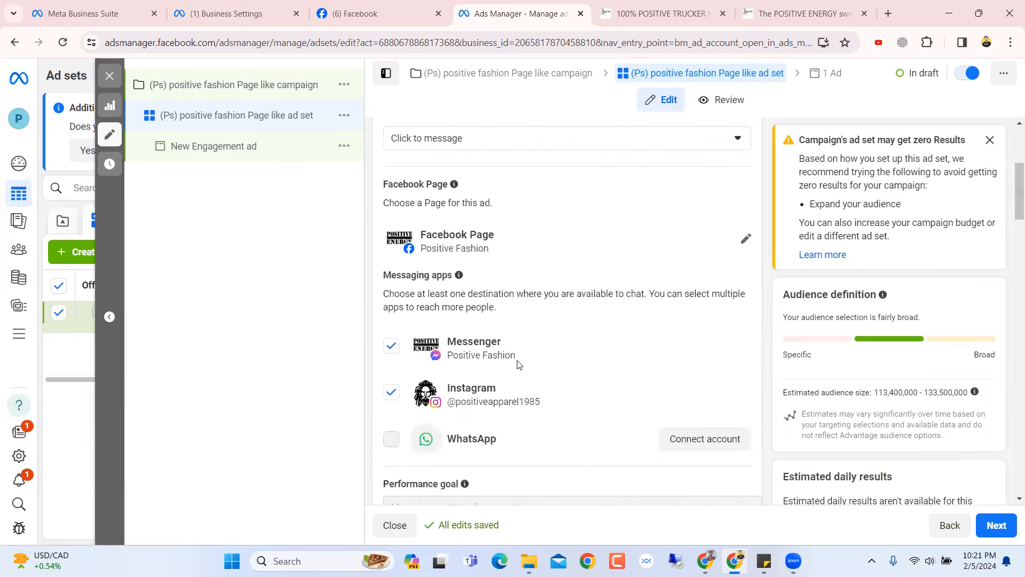
{"action": "scroll", "coordinate": [514, 358], "scroll_direction": "up", "scroll_amount": 1}
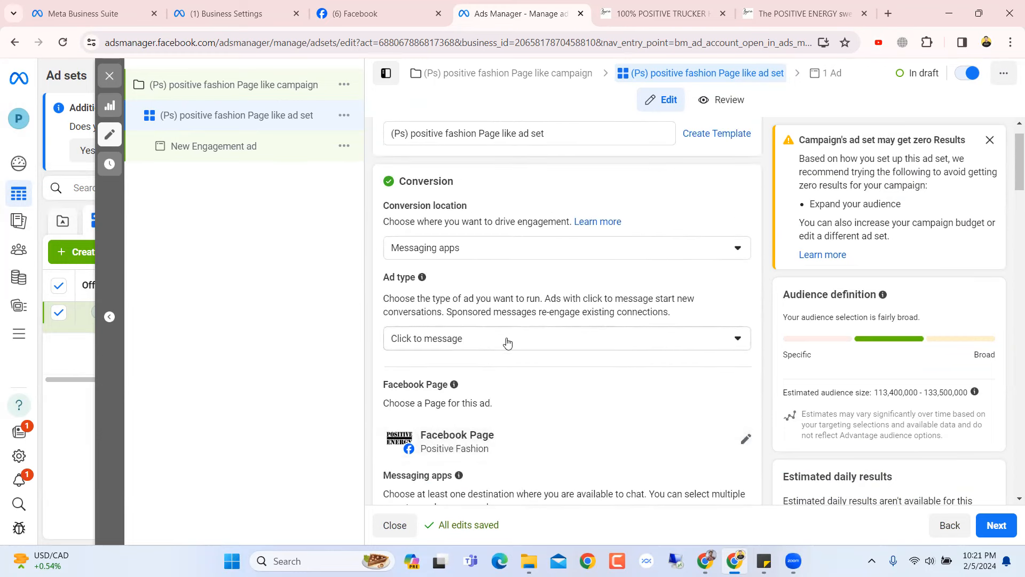
{"action": "left_click", "coordinate": [507, 340]}
{"action": "left_click", "coordinate": [507, 339]}
{"action": "left_click", "coordinate": [511, 254]}
{"action": "scroll", "coordinate": [486, 395], "scroll_direction": "down", "scroll_amount": 2}
{"action": "scroll", "coordinate": [486, 405], "scroll_direction": "up", "scroll_amount": 3}
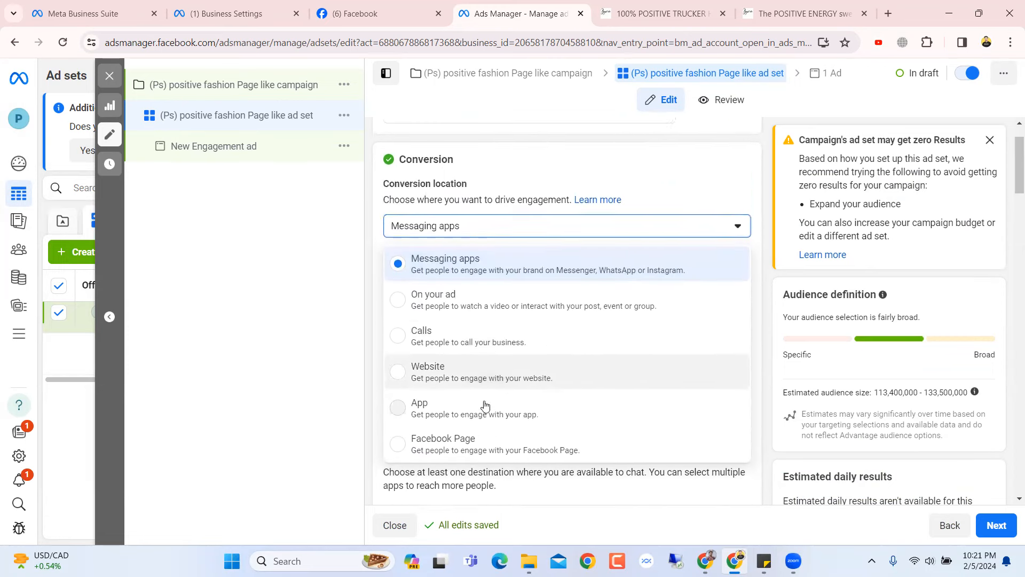
{"action": "left_click", "coordinate": [530, 217]}
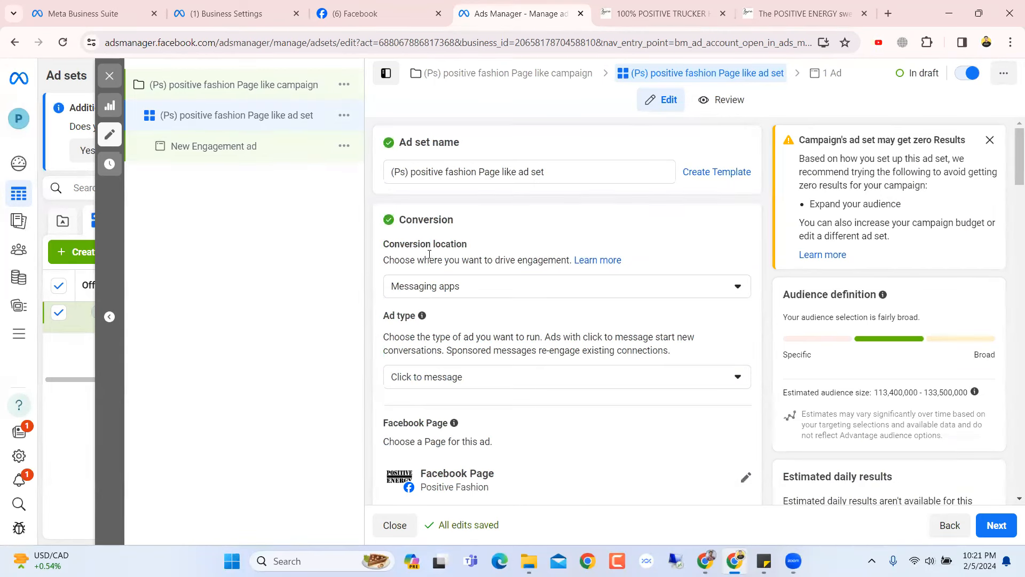
Set the ad set's conversion location to Facebook Page and check the resulting performance goal and schedule
{"action": "left_click", "coordinate": [480, 286]}
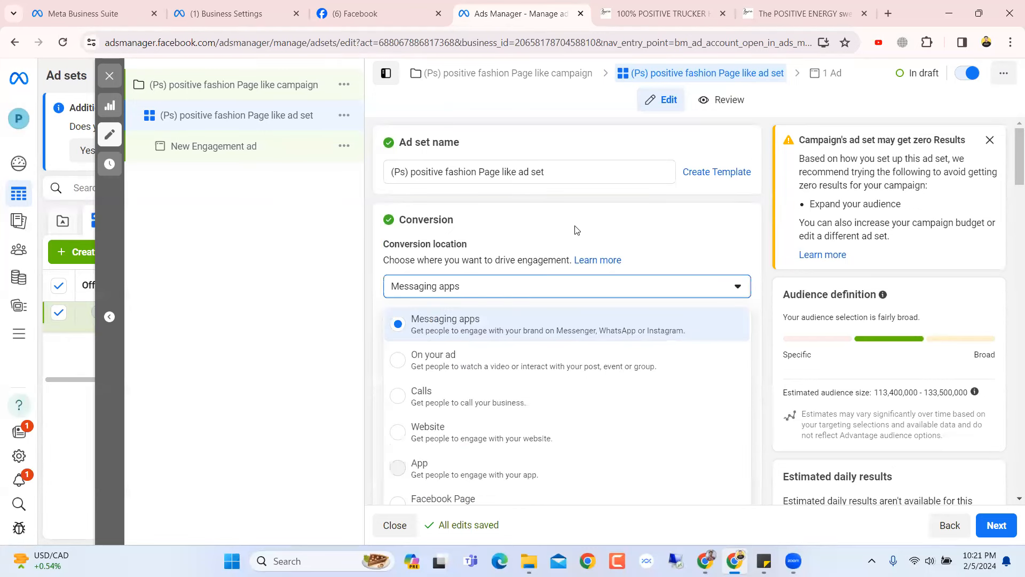
{"action": "scroll", "coordinate": [577, 230], "scroll_direction": "down", "scroll_amount": 2}
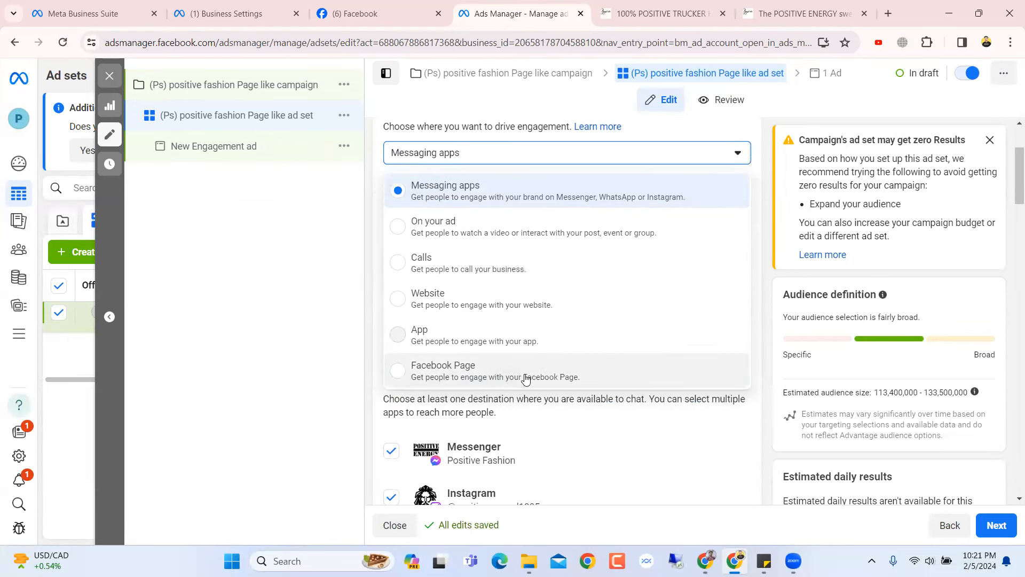
{"action": "left_click", "coordinate": [432, 372]}
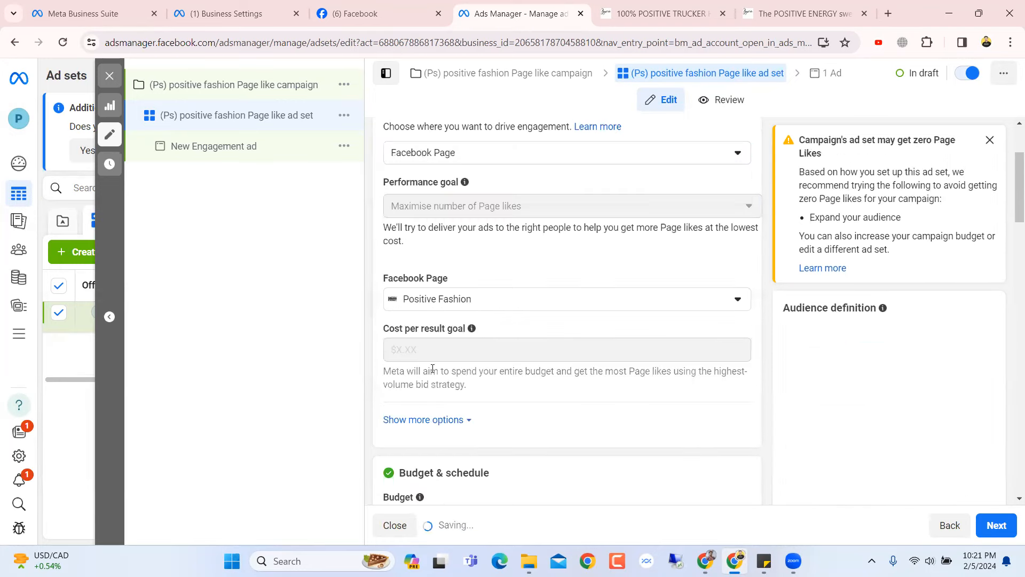
{"action": "scroll", "coordinate": [489, 326], "scroll_direction": "down", "scroll_amount": 8}
{"action": "scroll", "coordinate": [489, 329], "scroll_direction": "up", "scroll_amount": 10}
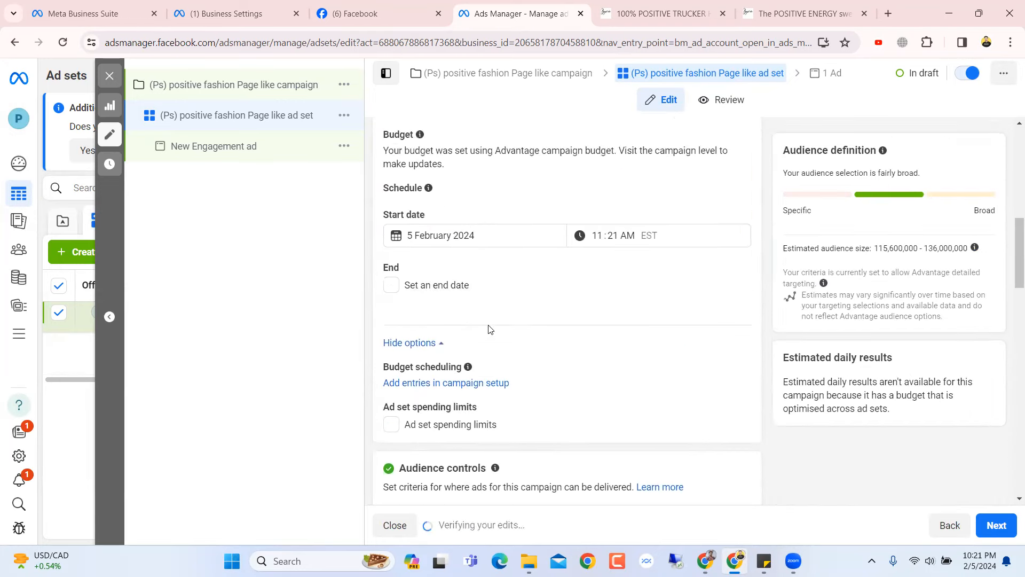
{"action": "scroll", "coordinate": [489, 329], "scroll_direction": "down", "scroll_amount": 15}
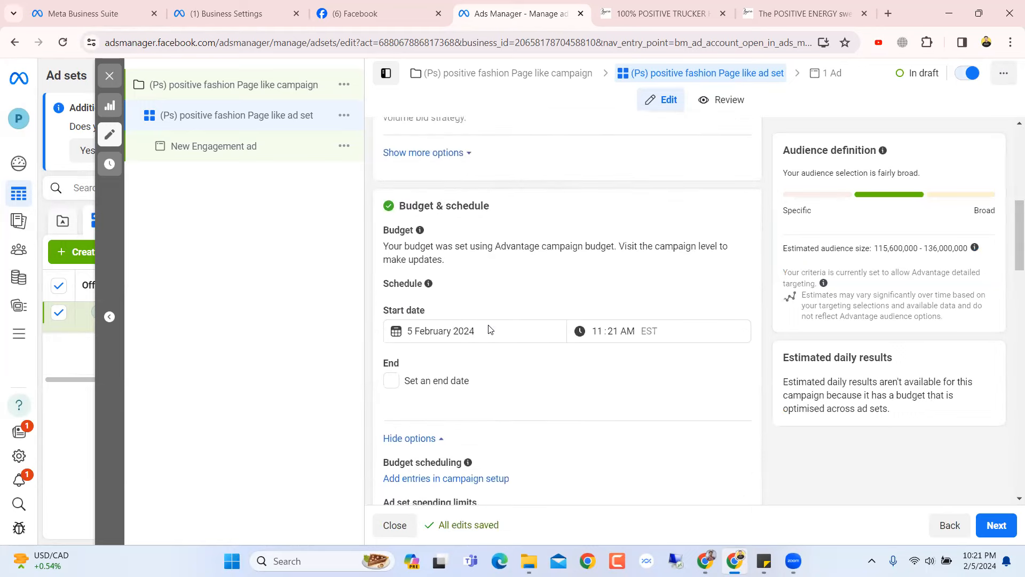
Try manual placements for the ad set, look at the platform choices, and return to Advantage+ placements
{"action": "scroll", "coordinate": [542, 339], "scroll_direction": "down", "scroll_amount": 10}
{"action": "scroll", "coordinate": [542, 339], "scroll_direction": "down", "scroll_amount": 2}
{"action": "scroll", "coordinate": [542, 339], "scroll_direction": "up", "scroll_amount": 1}
{"action": "scroll", "coordinate": [543, 339], "scroll_direction": "down", "scroll_amount": 1}
{"action": "left_click", "coordinate": [391, 252]}
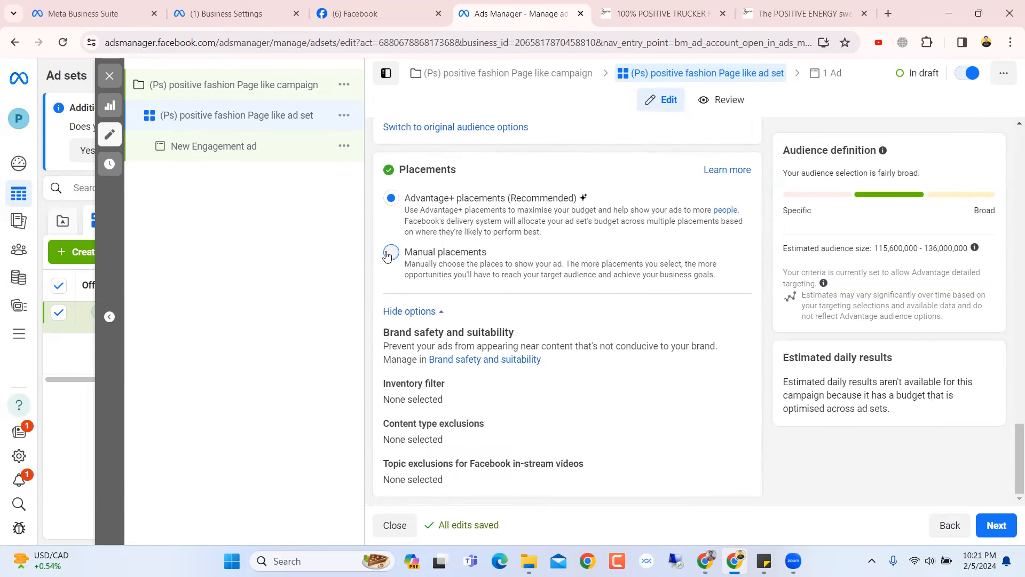
{"action": "scroll", "coordinate": [414, 266], "scroll_direction": "down", "scroll_amount": 1}
{"action": "scroll", "coordinate": [415, 265], "scroll_direction": "up", "scroll_amount": 2}
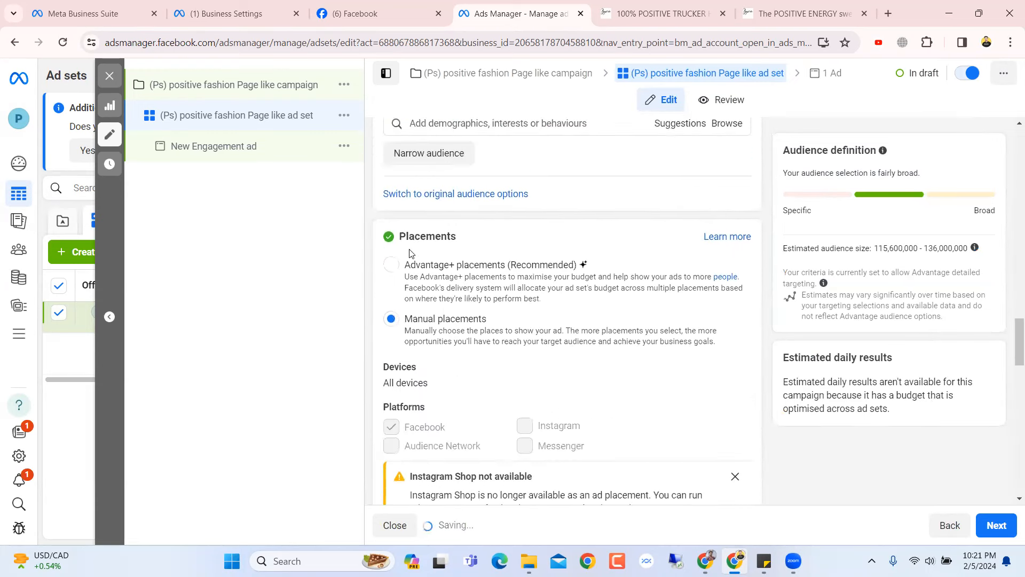
{"action": "left_click", "coordinate": [390, 277]}
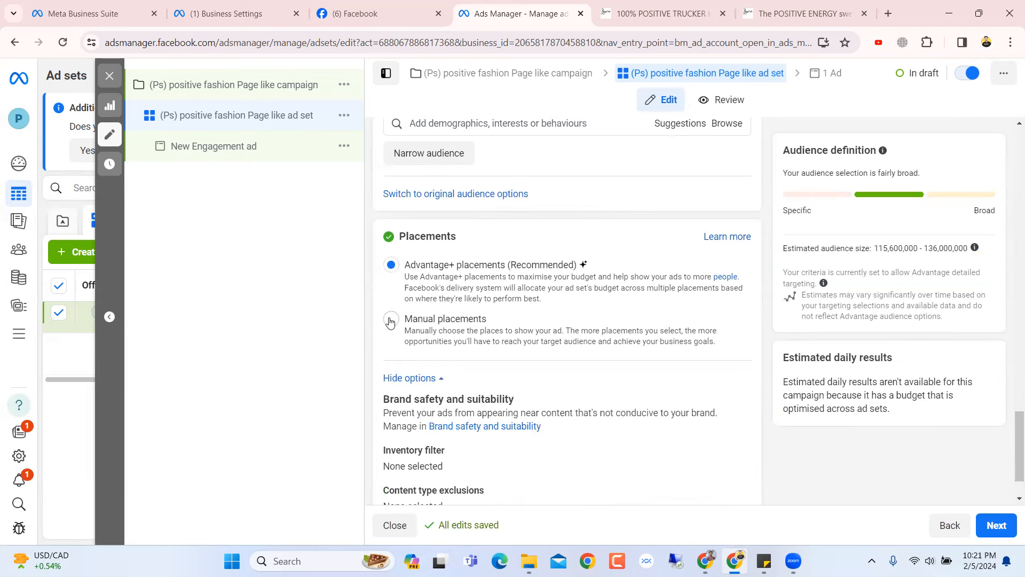
Check the placements and brand safety settings once more and continue to the ad-level setup
{"action": "scroll", "coordinate": [399, 316], "scroll_direction": "up", "scroll_amount": 5}
{"action": "scroll", "coordinate": [399, 316], "scroll_direction": "down", "scroll_amount": 5}
{"action": "scroll", "coordinate": [508, 276], "scroll_direction": "down", "scroll_amount": 1}
{"action": "scroll", "coordinate": [542, 209], "scroll_direction": "up", "scroll_amount": 1}
{"action": "scroll", "coordinate": [542, 209], "scroll_direction": "down", "scroll_amount": 1}
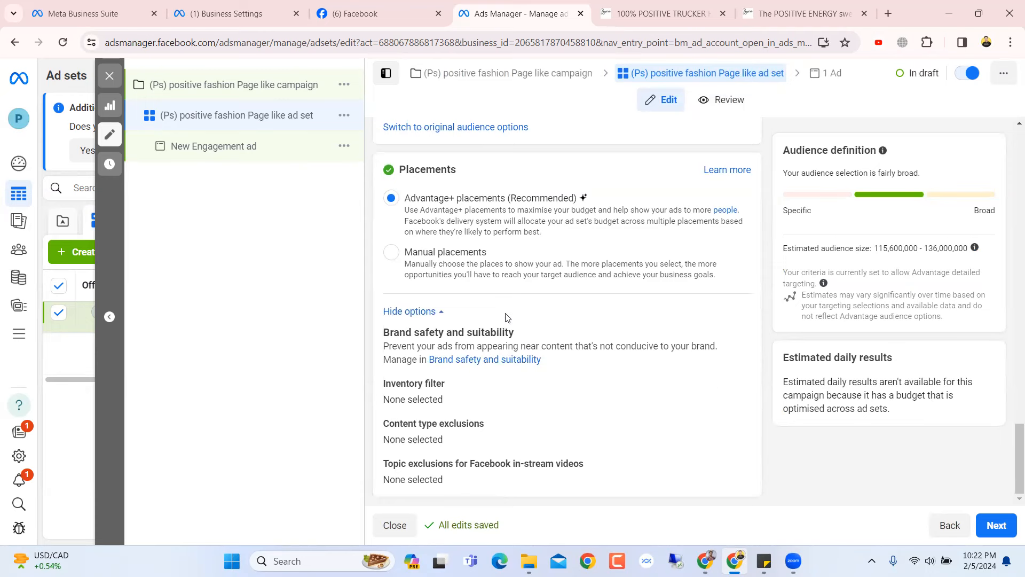
{"action": "left_click", "coordinate": [991, 524]}
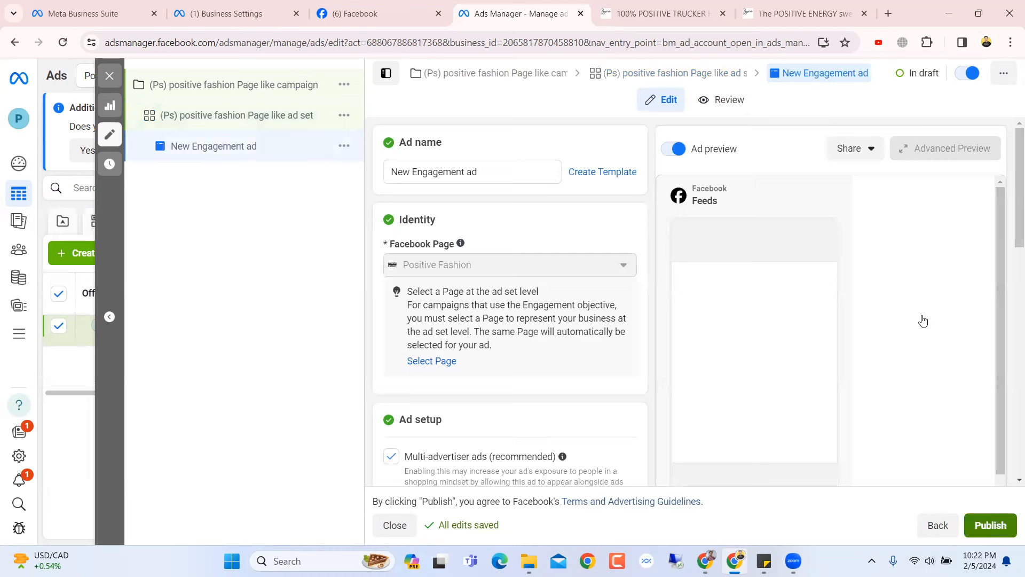
Rename the ad as "(Ps) positive fashion Page like ad"
{"action": "left_click", "coordinate": [467, 172]}
{"action": "left_click_drag", "start_coordinate": [464, 171], "coordinate": [392, 172]}
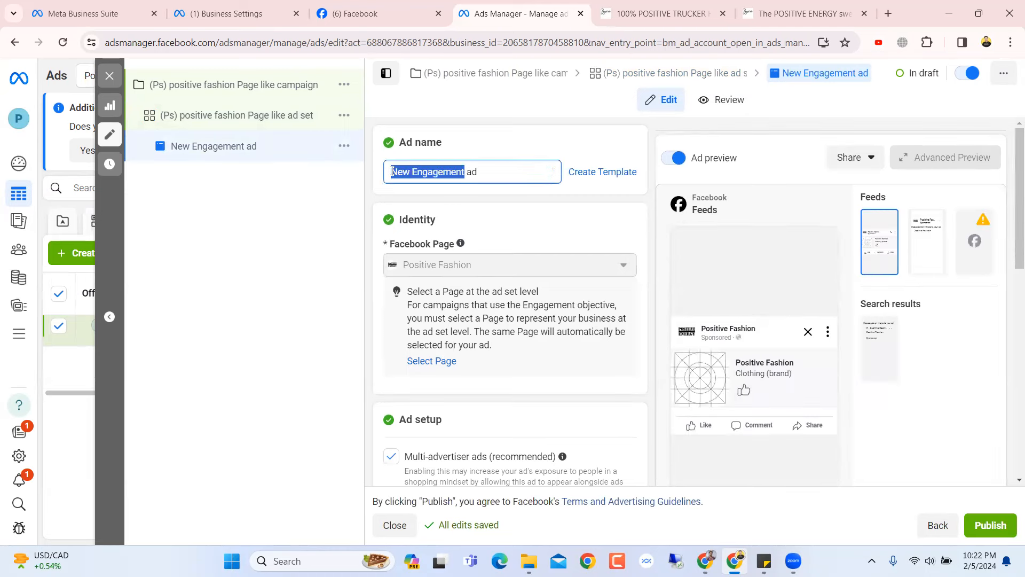
{"action": "type", "text": "(Ps) positive fashion Page like"}
Review the ad's identity, multi-advertiser setting, creative media and primary text fields, and tracking options
{"action": "scroll", "coordinate": [517, 228], "scroll_direction": "down", "scroll_amount": 8}
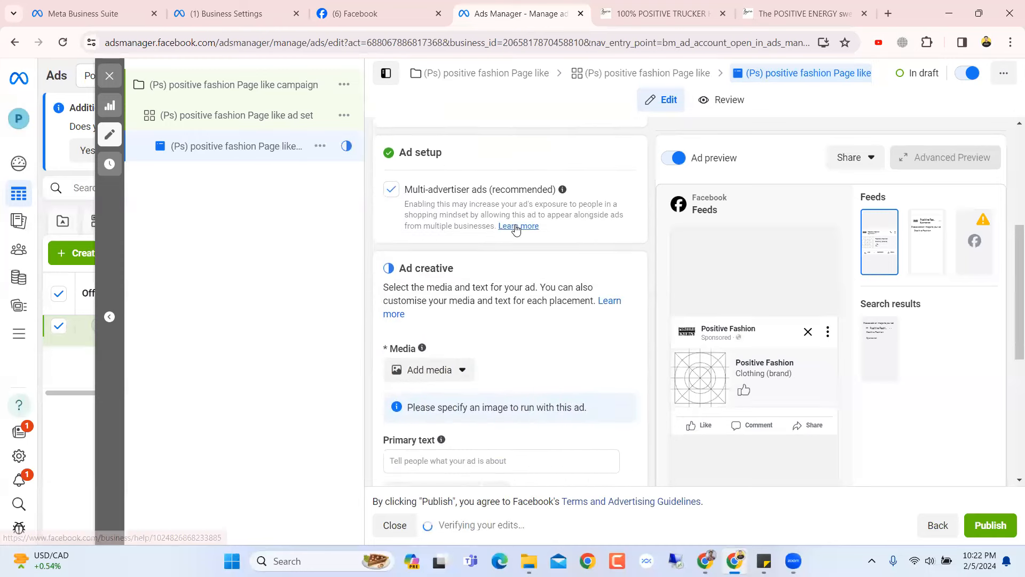
{"action": "scroll", "coordinate": [516, 230], "scroll_direction": "up", "scroll_amount": 3}
{"action": "scroll", "coordinate": [516, 228], "scroll_direction": "down", "scroll_amount": 4}
{"action": "scroll", "coordinate": [515, 228], "scroll_direction": "up", "scroll_amount": 5}
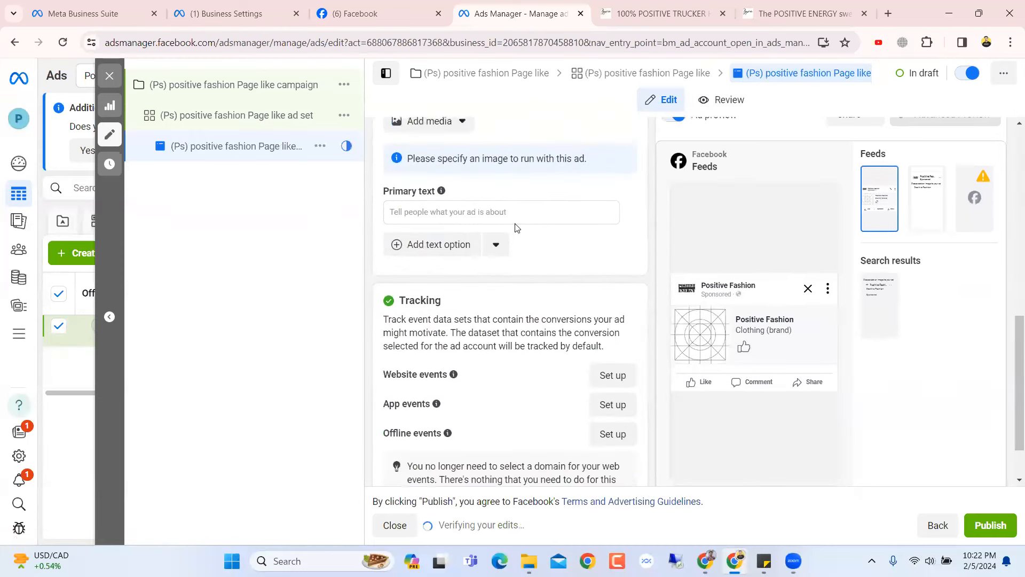
{"action": "scroll", "coordinate": [516, 229], "scroll_direction": "up", "scroll_amount": 5}
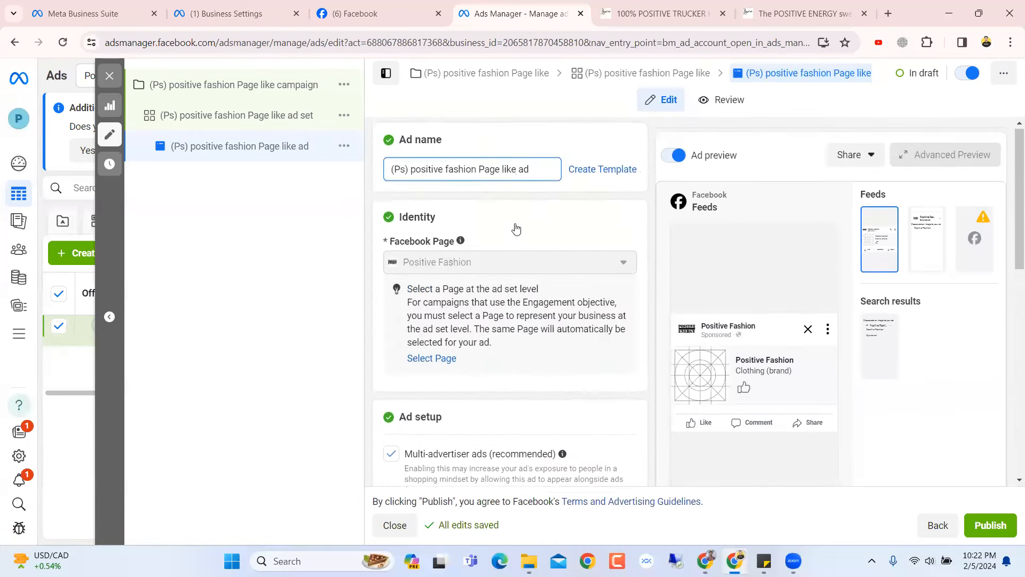
{"action": "scroll", "coordinate": [515, 228], "scroll_direction": "down", "scroll_amount": 6}
{"action": "scroll", "coordinate": [515, 228], "scroll_direction": "down", "scroll_amount": 3}
{"action": "scroll", "coordinate": [516, 229], "scroll_direction": "up", "scroll_amount": 4}
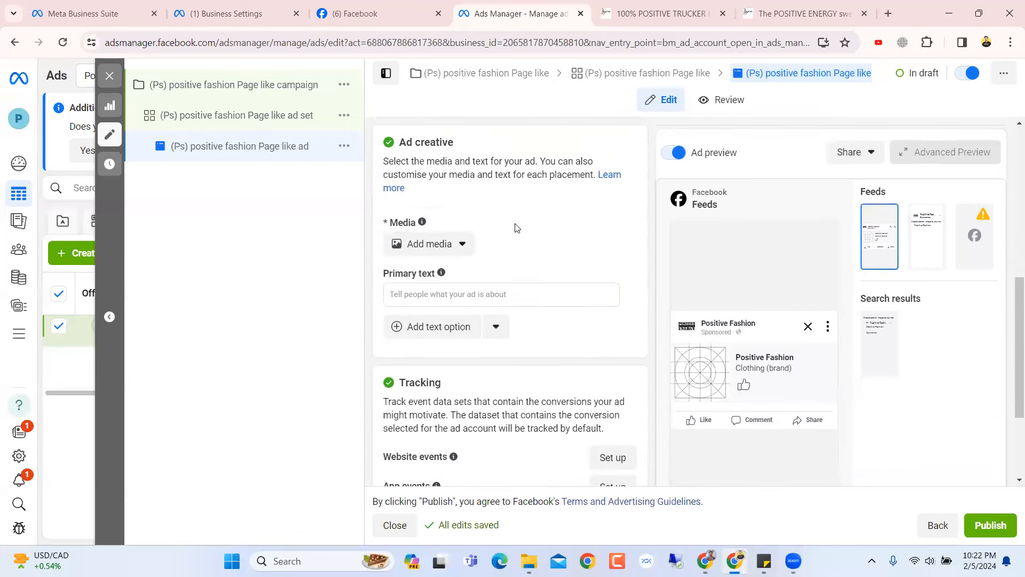
{"action": "scroll", "coordinate": [480, 253], "scroll_direction": "down", "scroll_amount": 1}
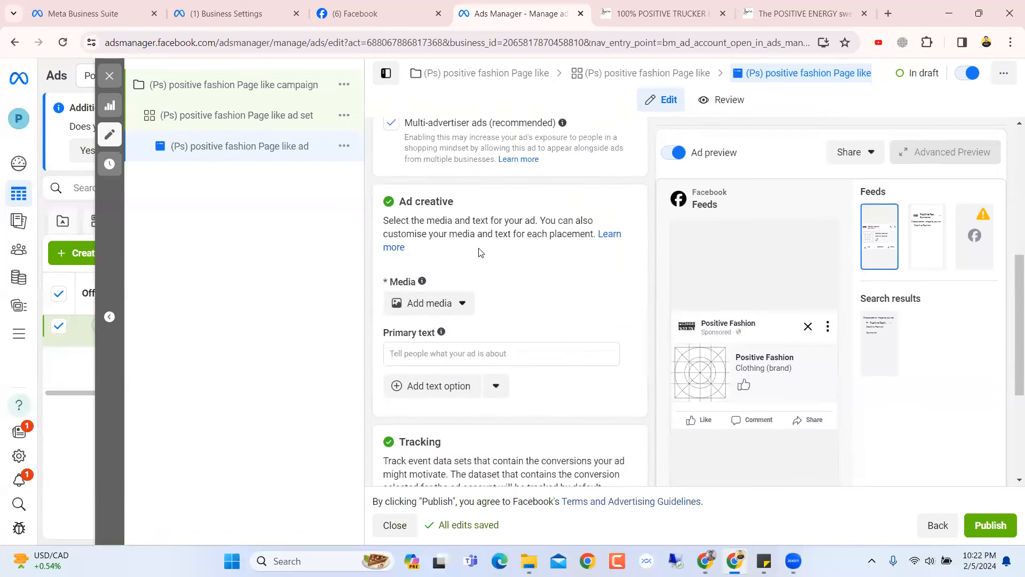
{"action": "scroll", "coordinate": [474, 246], "scroll_direction": "up", "scroll_amount": 1}
{"action": "scroll", "coordinate": [475, 249], "scroll_direction": "down", "scroll_amount": 2}
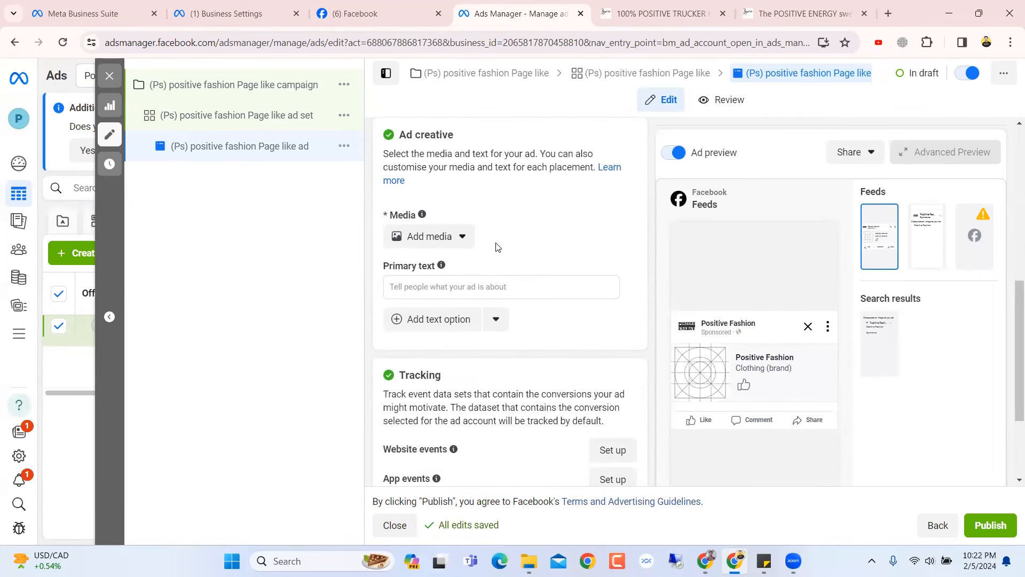
{"action": "scroll", "coordinate": [496, 247], "scroll_direction": "up", "scroll_amount": 6}
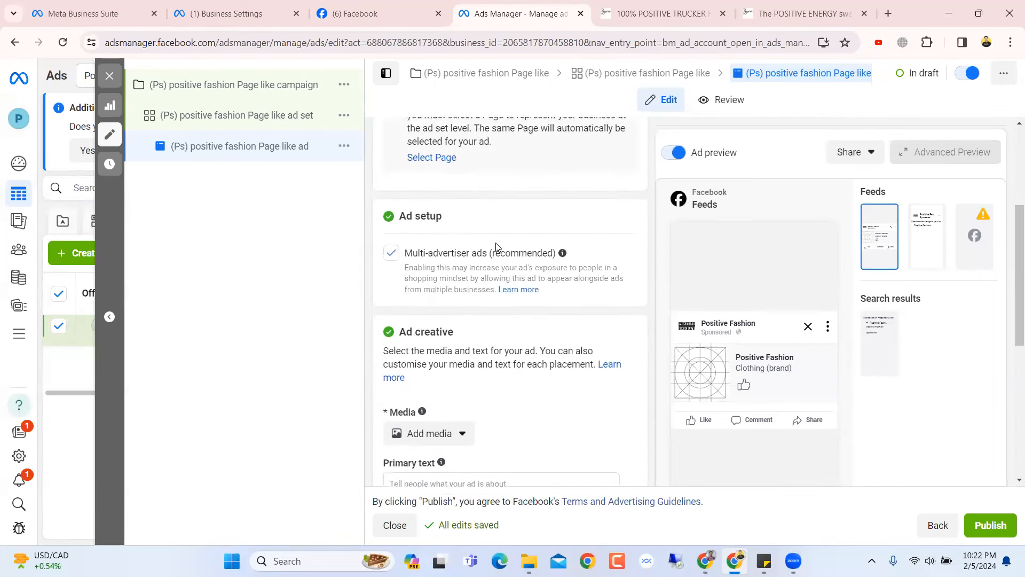
{"action": "scroll", "coordinate": [496, 247], "scroll_direction": "down", "scroll_amount": 3}
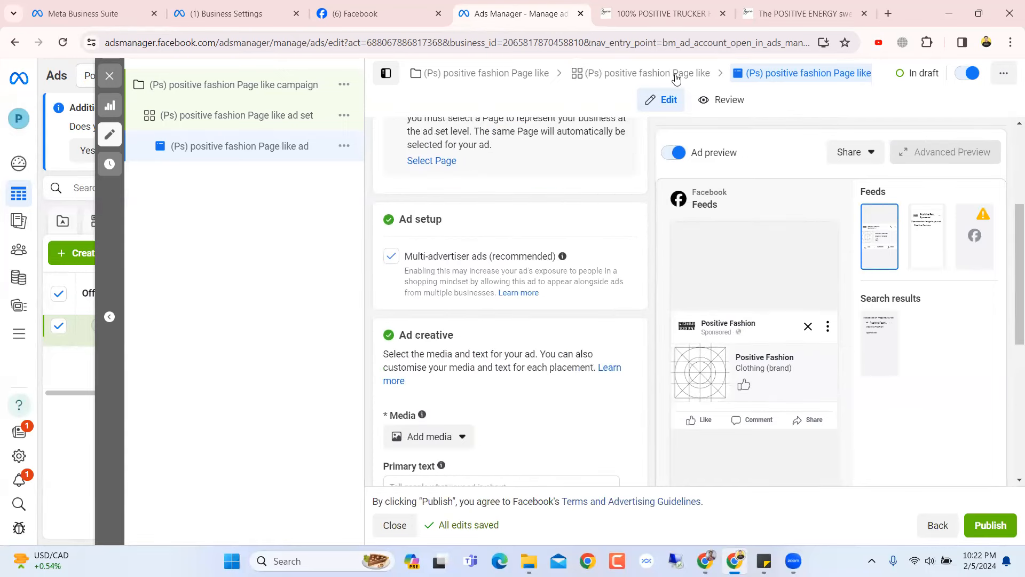
Look at the trucker hat product page and browse the Positive Fashion Facebook Page's existing posts for ad creative material
{"action": "left_click", "coordinate": [676, 3]}
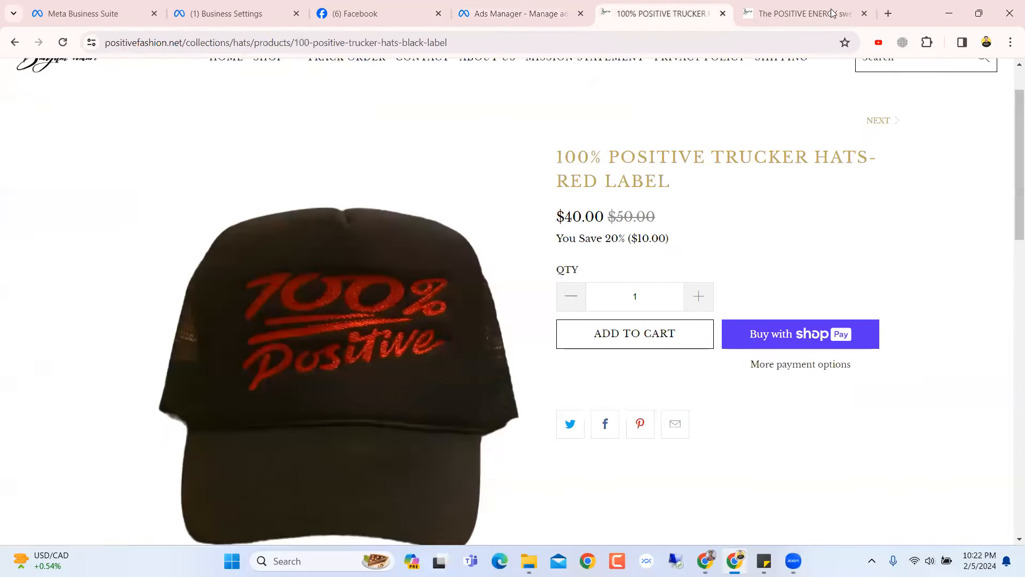
{"action": "left_click", "coordinate": [361, 10]}
{"action": "scroll", "coordinate": [667, 250], "scroll_direction": "down", "scroll_amount": 5}
{"action": "scroll", "coordinate": [667, 250], "scroll_direction": "down", "scroll_amount": 3}
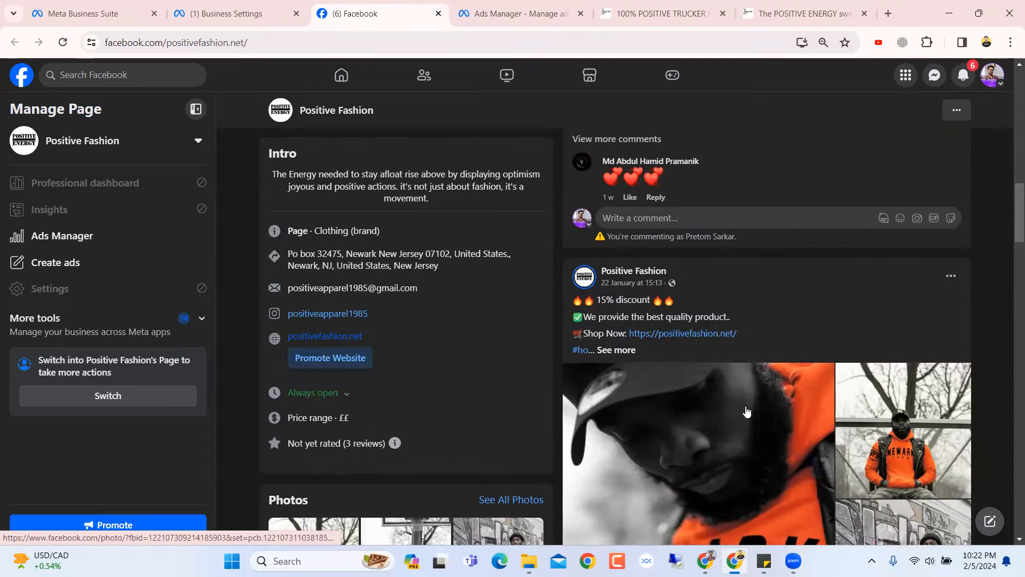
Look over the Positive Fashion Page's posts, switch to Ads Manager and review the page like ad's settings
{"action": "scroll", "coordinate": [497, 335], "scroll_direction": "down", "scroll_amount": 8}
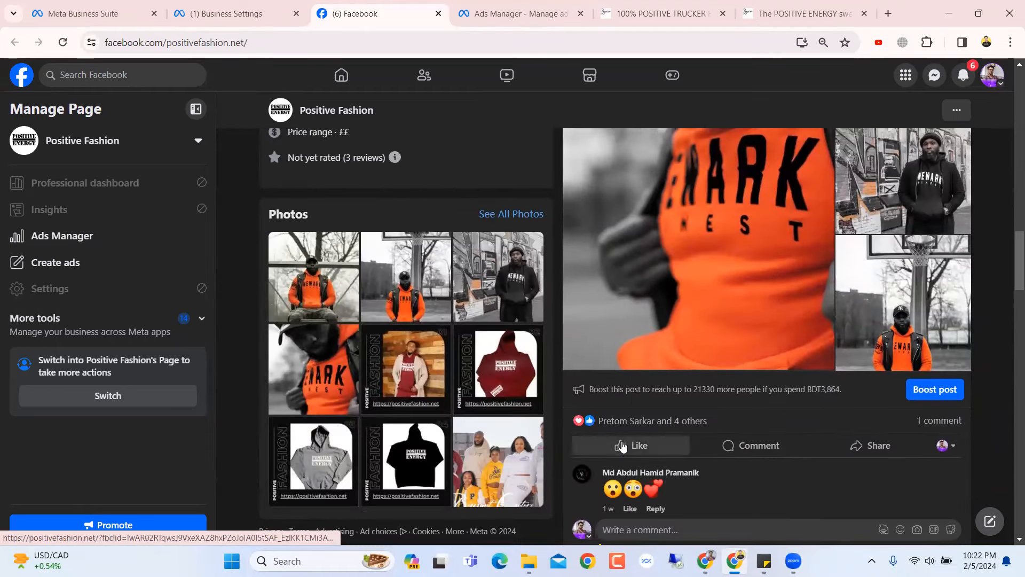
{"action": "mouse_move", "coordinate": [623, 446]}
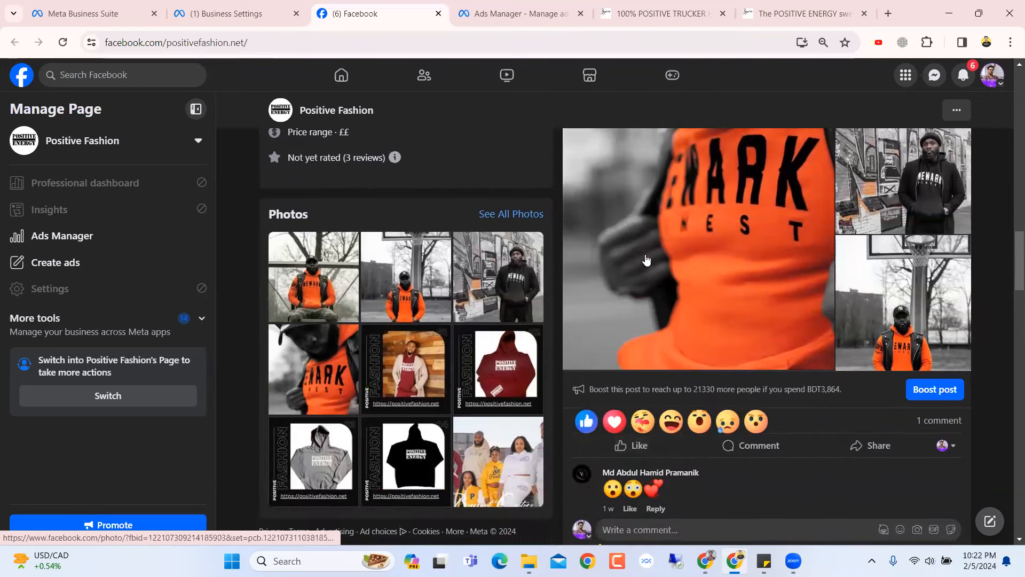
{"action": "left_click", "coordinate": [510, 7]}
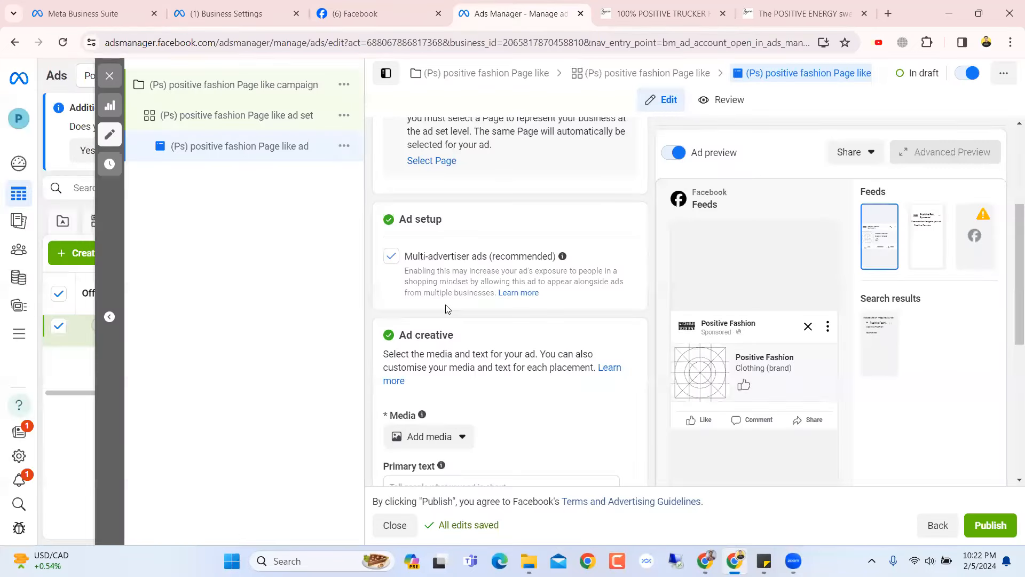
{"action": "scroll", "coordinate": [447, 309], "scroll_direction": "down", "scroll_amount": 4}
{"action": "scroll", "coordinate": [517, 283], "scroll_direction": "down", "scroll_amount": 2}
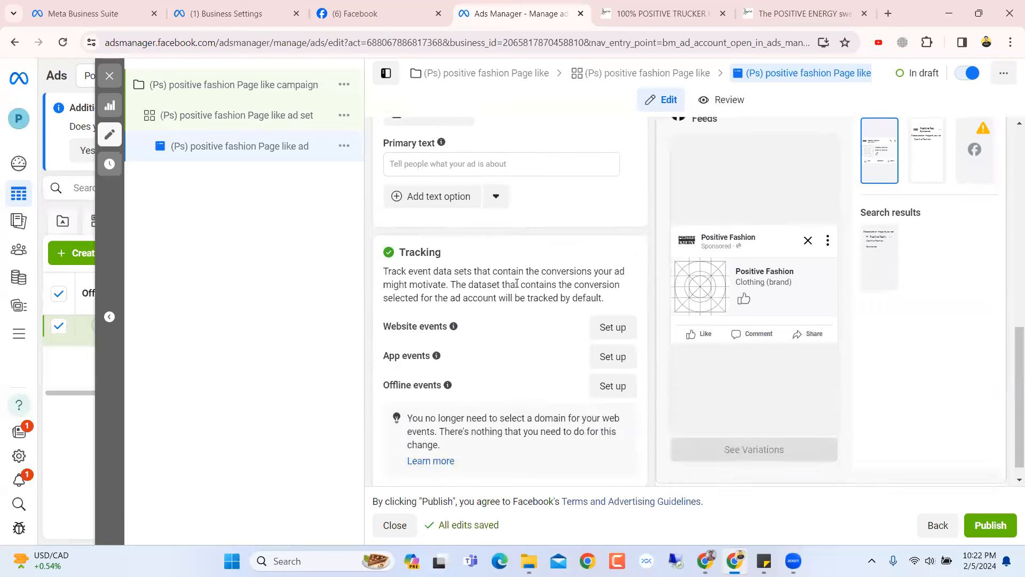
{"action": "scroll", "coordinate": [517, 283], "scroll_direction": "up", "scroll_amount": 7}
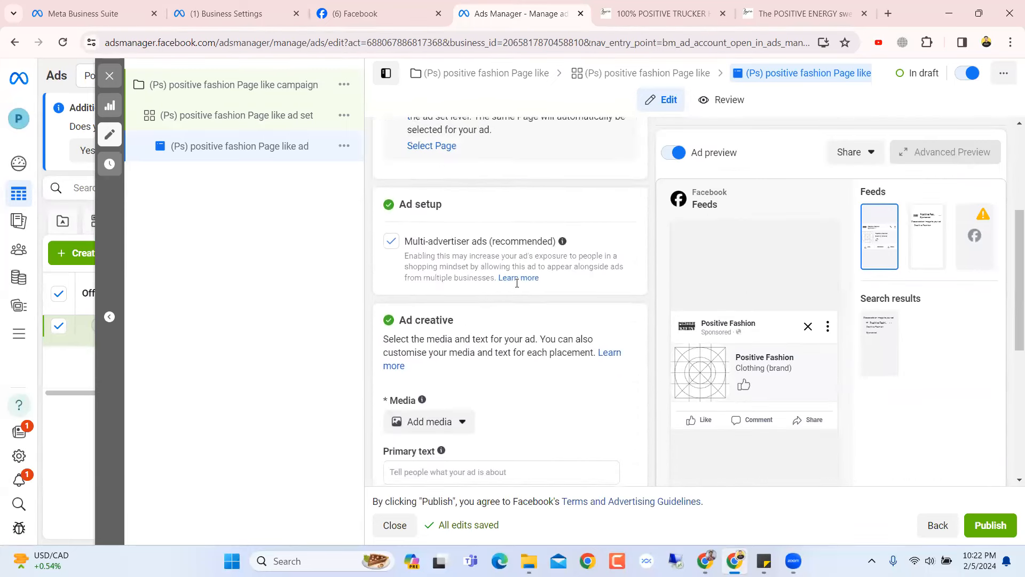
{"action": "scroll", "coordinate": [508, 321], "scroll_direction": "up", "scroll_amount": 3}
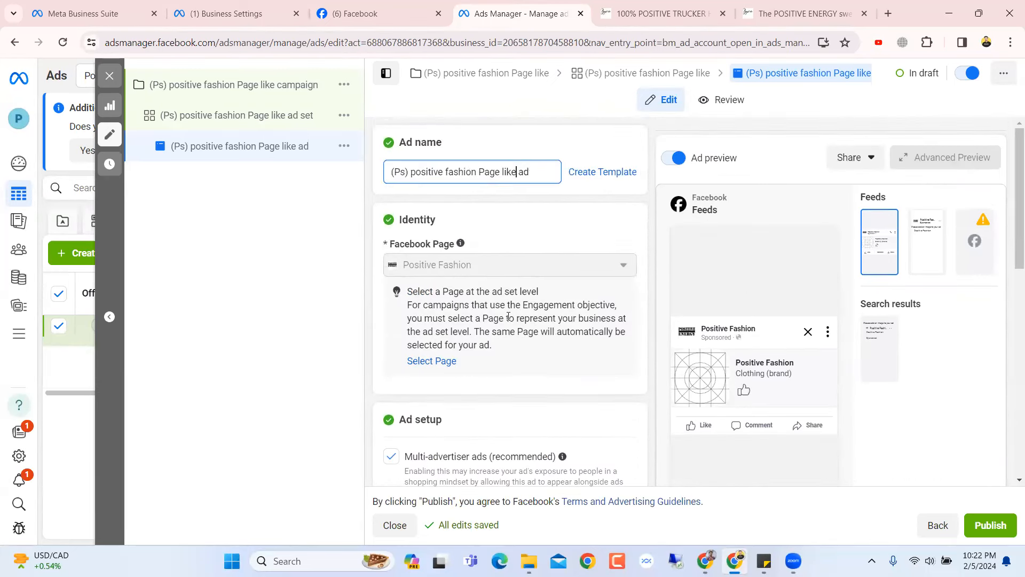
{"action": "scroll", "coordinate": [508, 317], "scroll_direction": "down", "scroll_amount": 1}
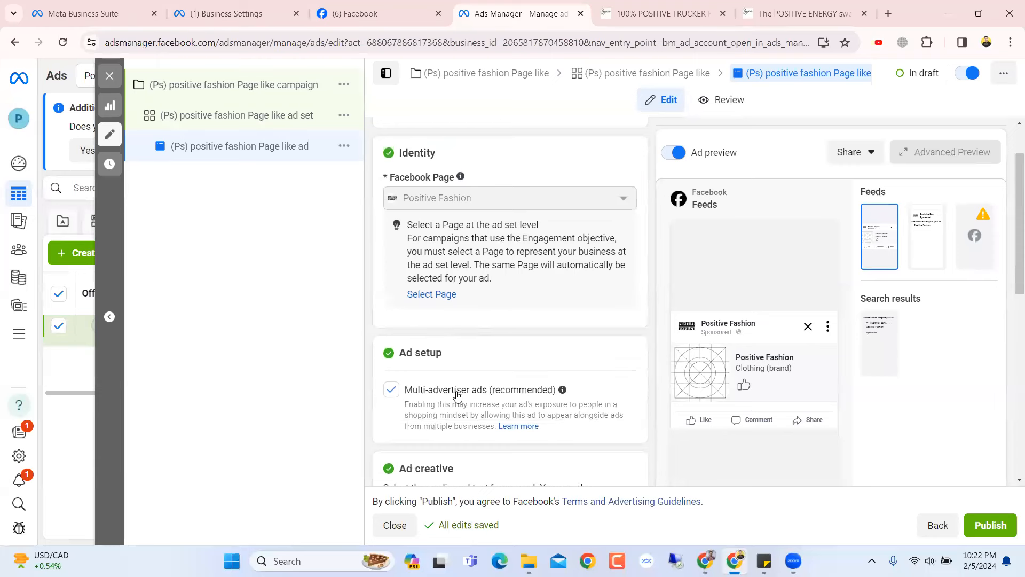
Turn the multi-advertiser ads option off and back on in the ad setup
{"action": "double_click", "coordinate": [427, 395]}
{"action": "left_click", "coordinate": [397, 395]}
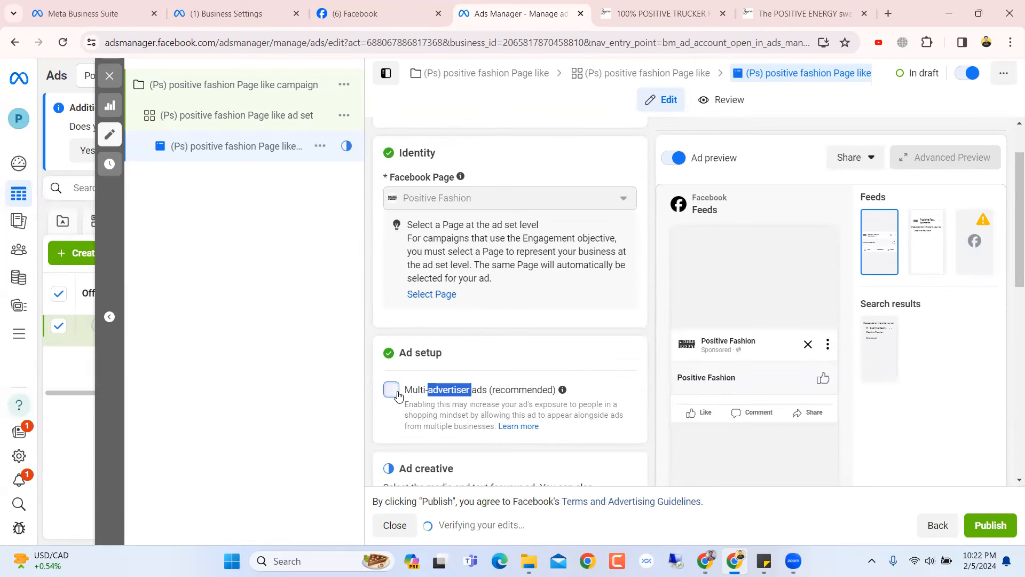
{"action": "left_click", "coordinate": [396, 394]}
Examine the media choices and the additional text choices in the ad creative section
{"action": "scroll", "coordinate": [428, 347], "scroll_direction": "down", "scroll_amount": 4}
{"action": "left_click", "coordinate": [459, 305]}
{"action": "left_click", "coordinate": [463, 303]}
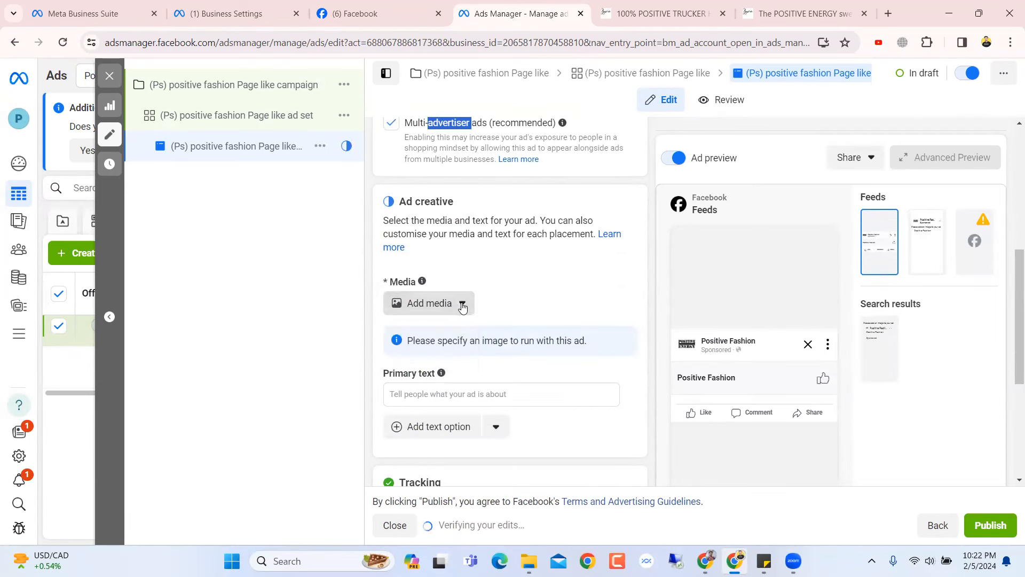
{"action": "left_click", "coordinate": [493, 433]}
{"action": "left_click", "coordinate": [586, 435]}
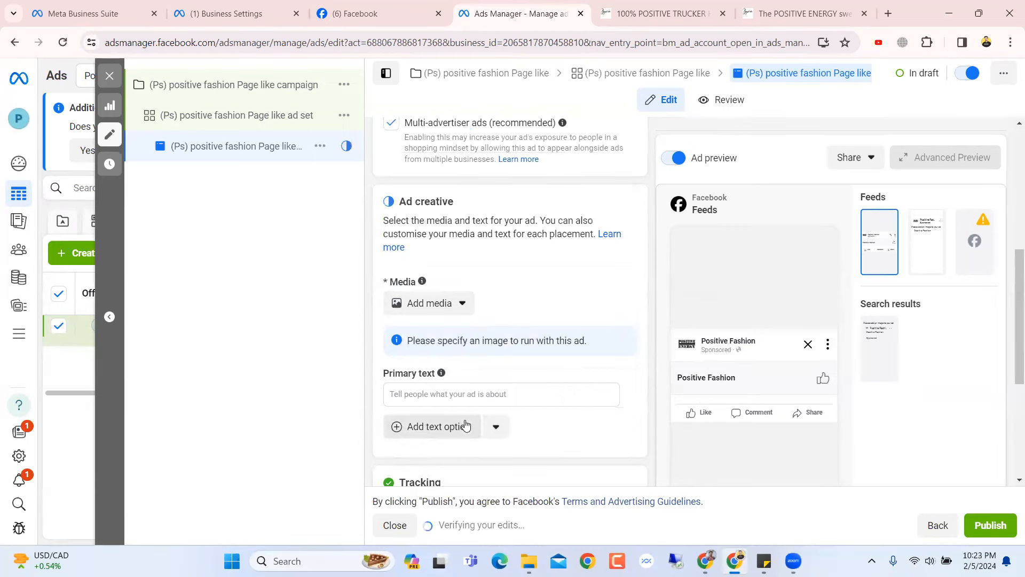
{"action": "scroll", "coordinate": [617, 430], "scroll_direction": "down", "scroll_amount": 5}
{"action": "scroll", "coordinate": [572, 384], "scroll_direction": "up", "scroll_amount": 3}
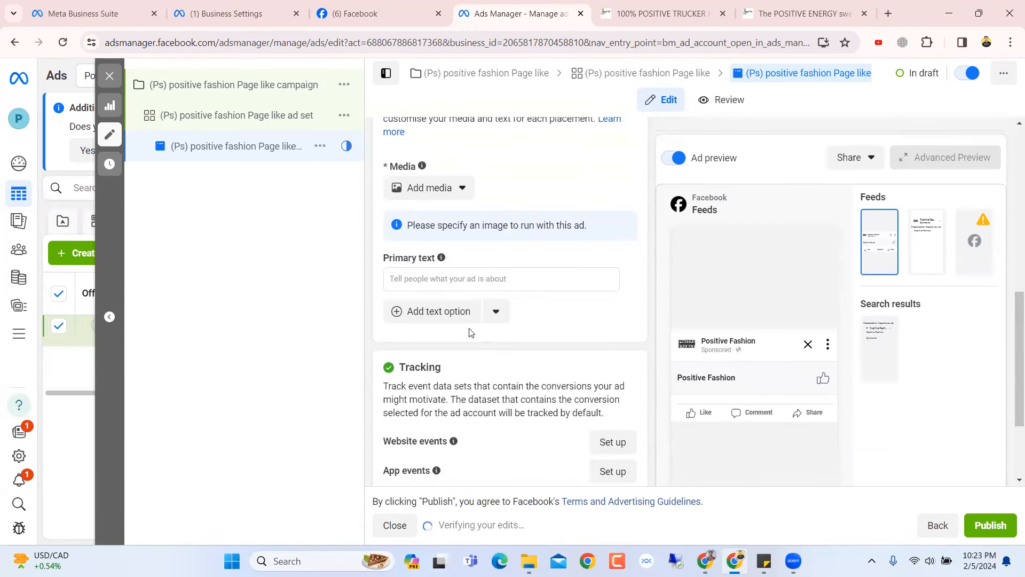
Add a second primary text option to the ad creative and remove it again
{"action": "left_click", "coordinate": [455, 312]}
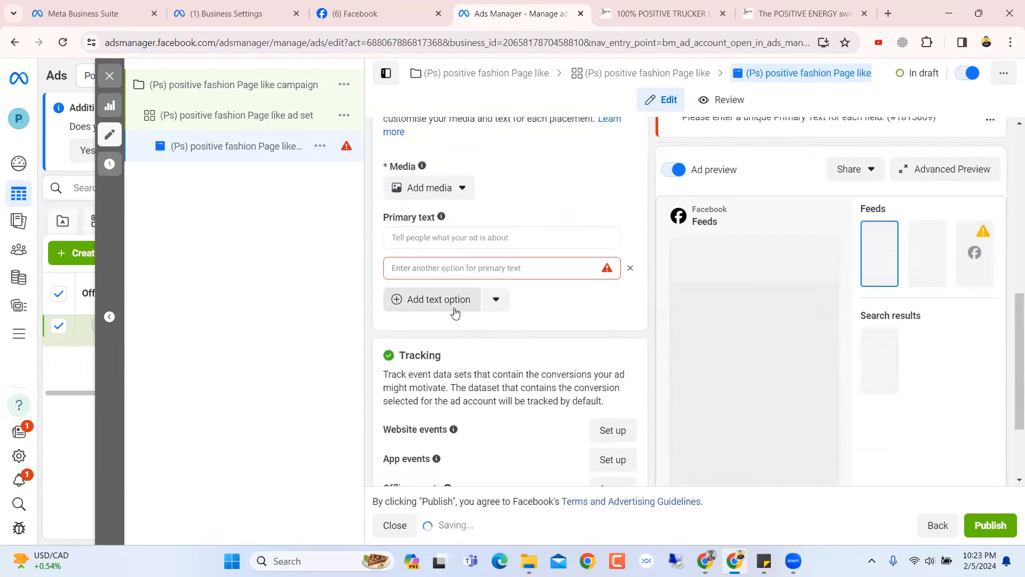
{"action": "left_click", "coordinate": [631, 270]}
{"action": "scroll", "coordinate": [527, 321], "scroll_direction": "up", "scroll_amount": 5}
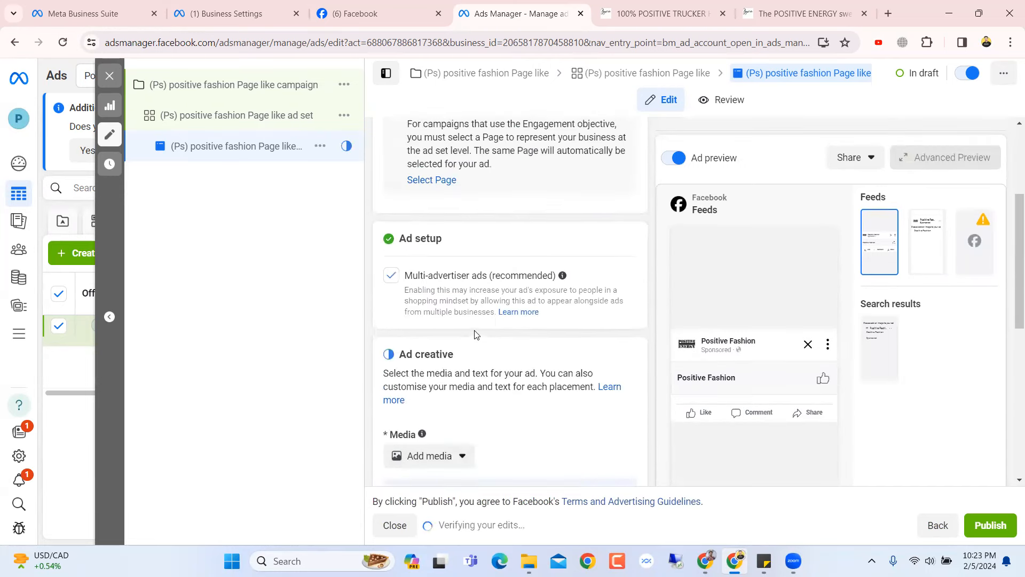
{"action": "scroll", "coordinate": [514, 367], "scroll_direction": "up", "scroll_amount": 3}
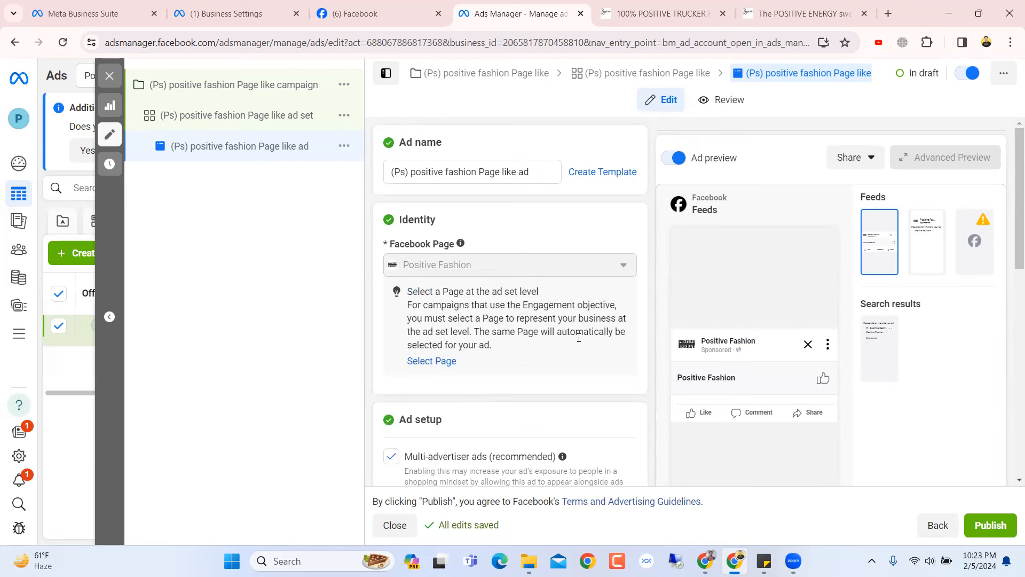
Start a name template for the ad and load the existing Custom template 1
{"action": "scroll", "coordinate": [508, 333], "scroll_direction": "down", "scroll_amount": 3}
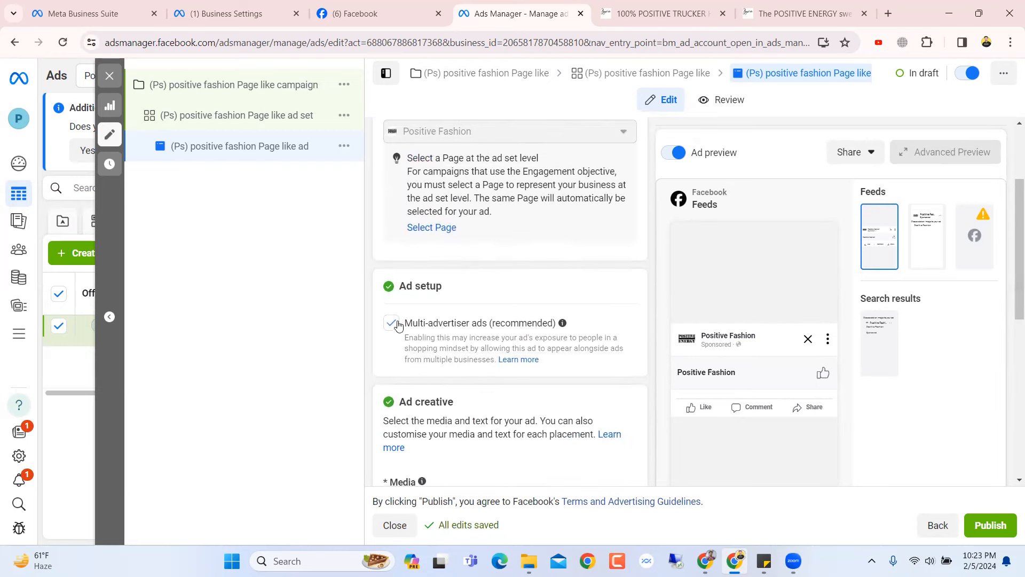
{"action": "scroll", "coordinate": [398, 325], "scroll_direction": "down", "scroll_amount": 2}
{"action": "scroll", "coordinate": [398, 325], "scroll_direction": "up", "scroll_amount": 5}
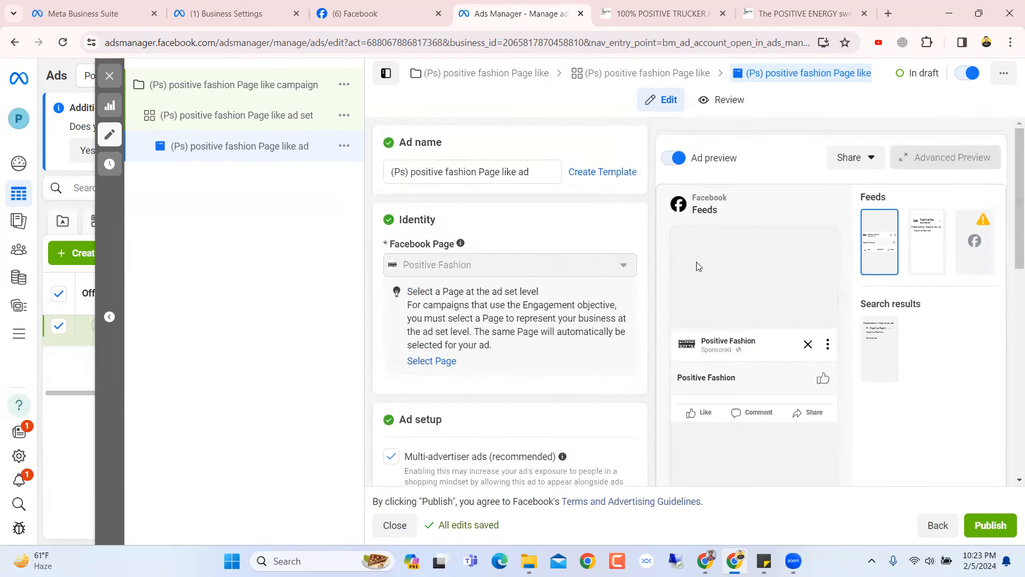
{"action": "left_click", "coordinate": [597, 176]}
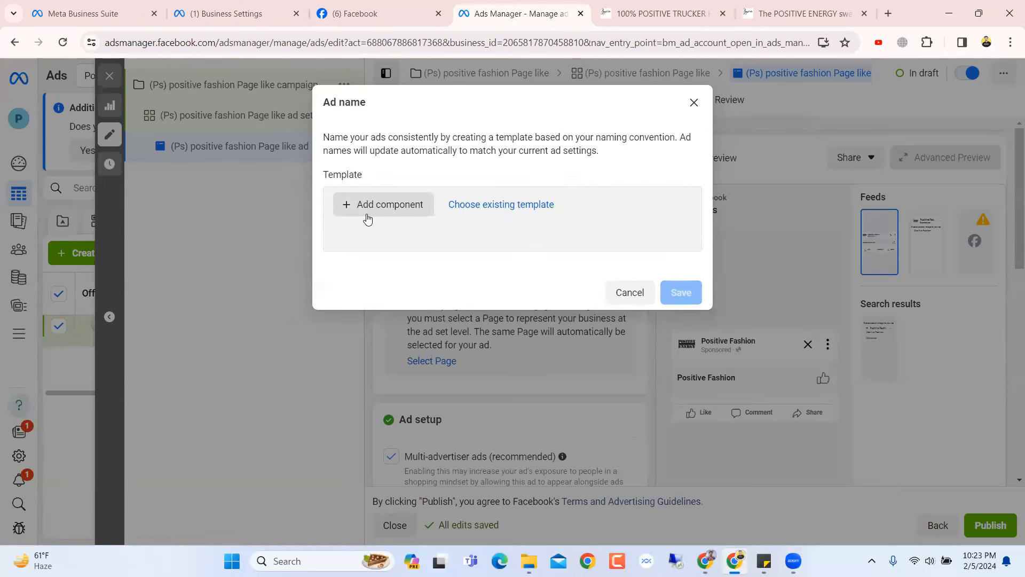
{"action": "left_click", "coordinate": [507, 212]}
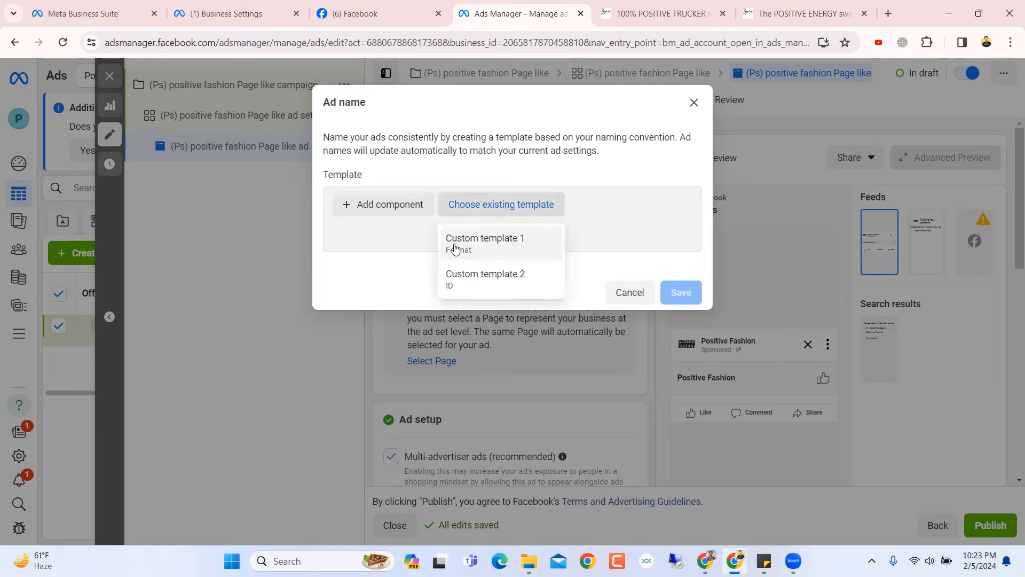
{"action": "left_click", "coordinate": [511, 232]}
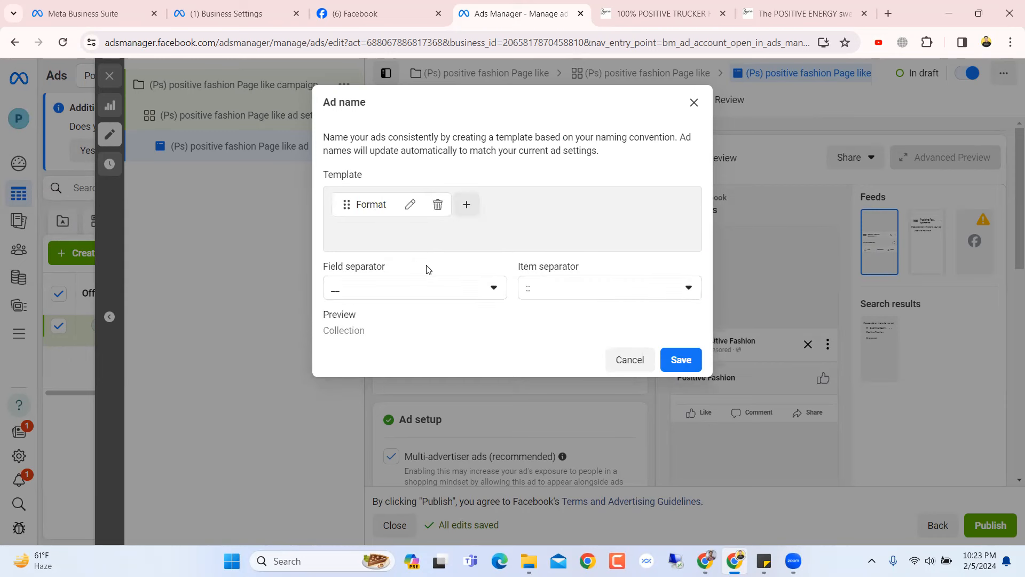
Browse the field and item separator choices and close the ad name template without saving
{"action": "left_click", "coordinate": [416, 287]}
{"action": "scroll", "coordinate": [423, 411], "scroll_direction": "down", "scroll_amount": 3}
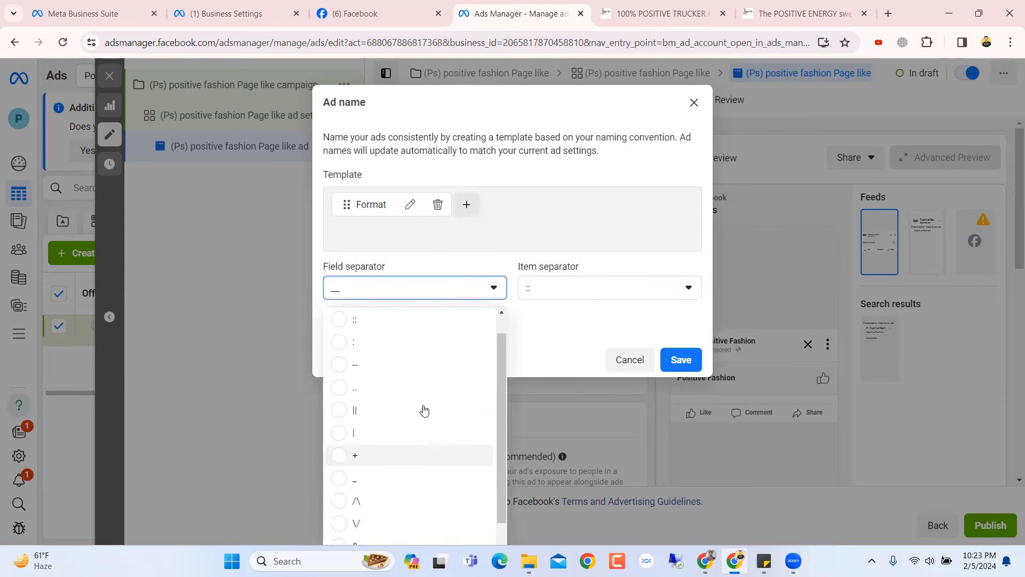
{"action": "scroll", "coordinate": [424, 410], "scroll_direction": "up", "scroll_amount": 1}
{"action": "left_click", "coordinate": [665, 289]}
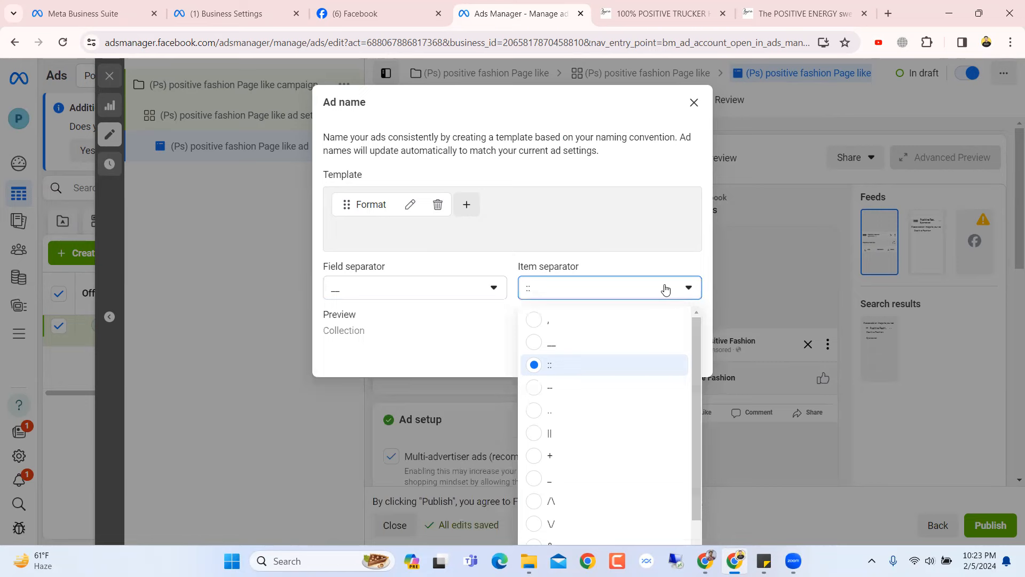
{"action": "left_click", "coordinate": [427, 290]}
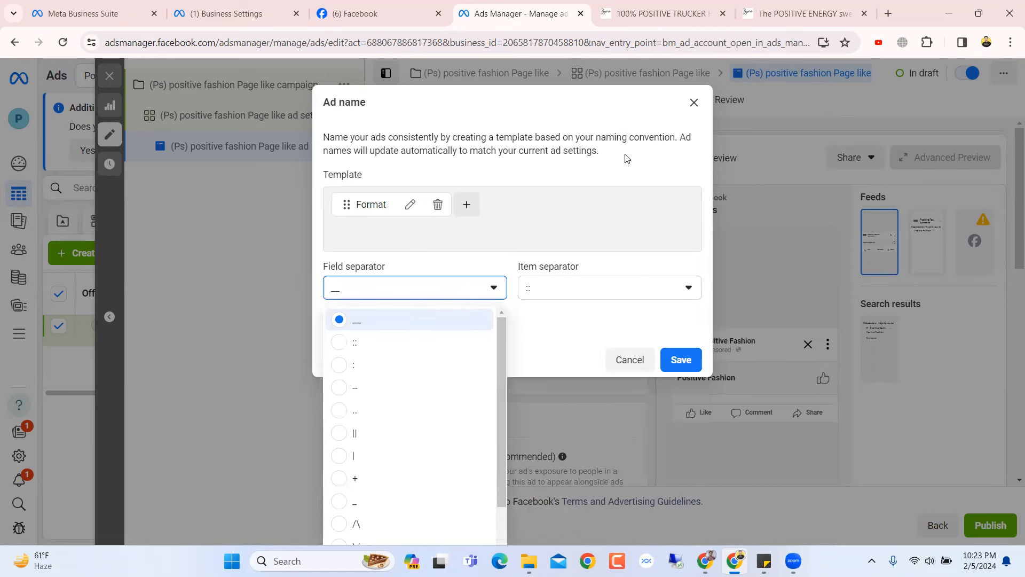
{"action": "left_click", "coordinate": [696, 104]}
Review the ad setup section and check the media choices in the ad creative
{"action": "scroll", "coordinate": [586, 300], "scroll_direction": "down", "scroll_amount": 4}
{"action": "scroll", "coordinate": [579, 327], "scroll_direction": "up", "scroll_amount": 4}
{"action": "scroll", "coordinate": [421, 318], "scroll_direction": "down", "scroll_amount": 10}
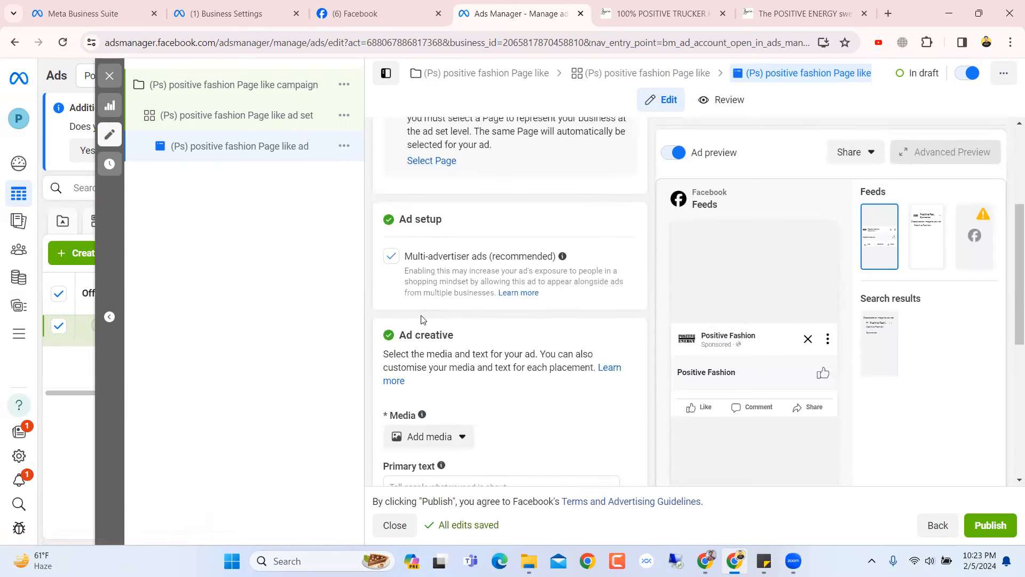
{"action": "scroll", "coordinate": [421, 288], "scroll_direction": "up", "scroll_amount": 3}
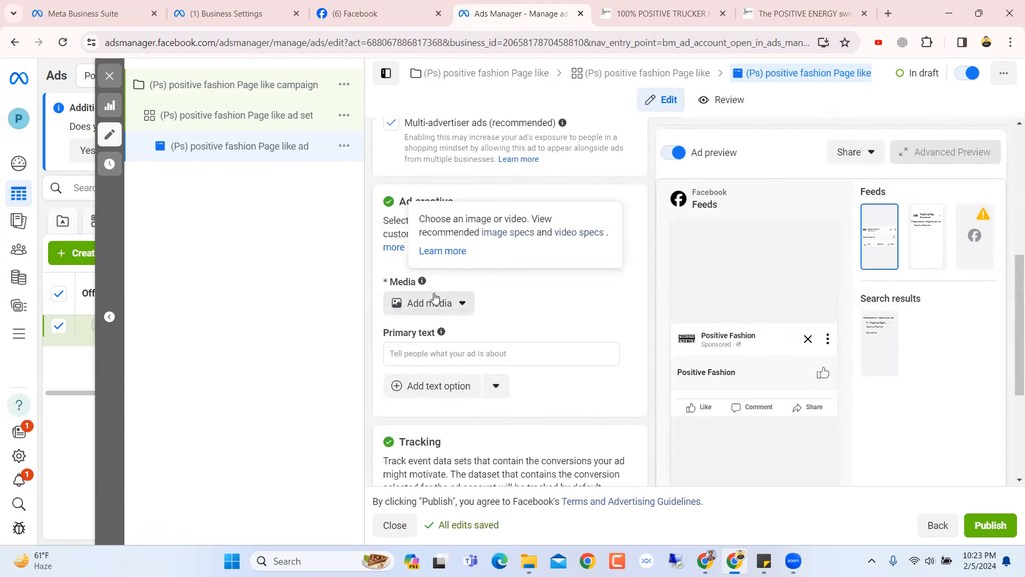
{"action": "left_click", "coordinate": [434, 299]}
{"action": "left_click", "coordinate": [553, 299]}
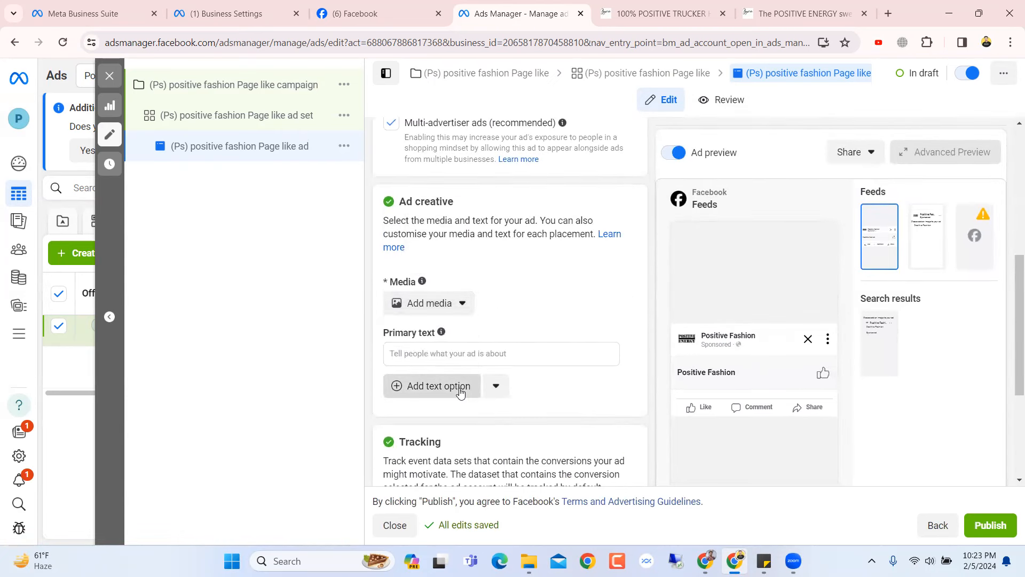
Try an extra primary text option, remove it and look through the tracking section
{"action": "left_click", "coordinate": [459, 388]}
{"action": "left_click", "coordinate": [630, 383]}
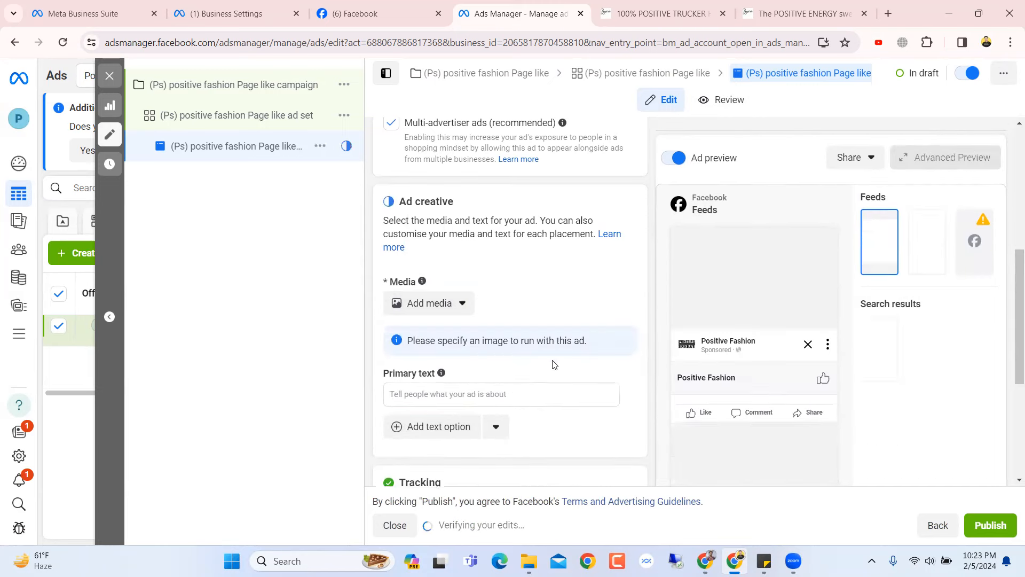
{"action": "scroll", "coordinate": [542, 359], "scroll_direction": "down", "scroll_amount": 5}
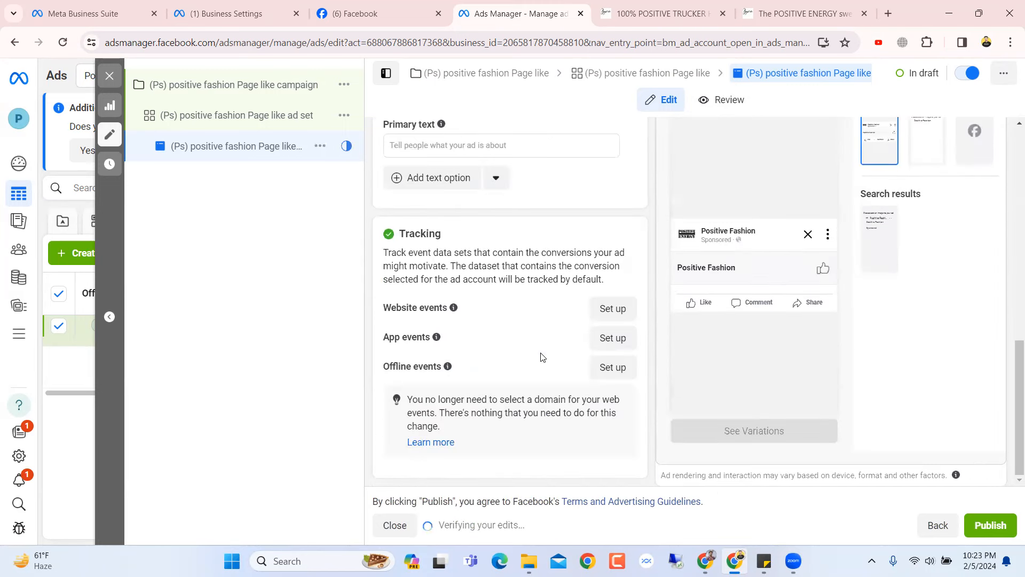
Apply the existing Custom template 2 (ID) as the ad's name template, keeping its separators, and save it
{"action": "scroll", "coordinate": [542, 356], "scroll_direction": "up", "scroll_amount": 15}
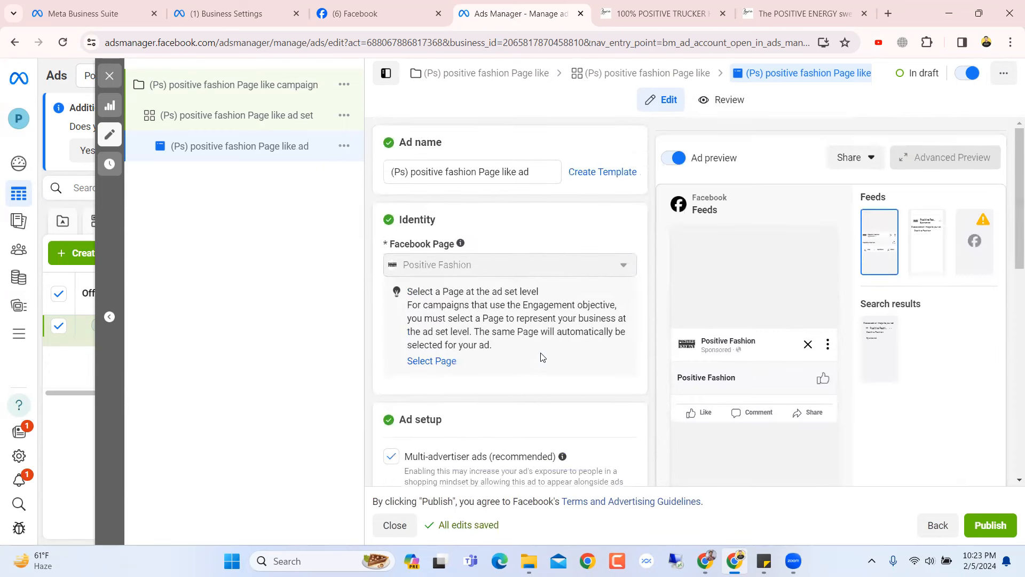
{"action": "left_click", "coordinate": [594, 172]}
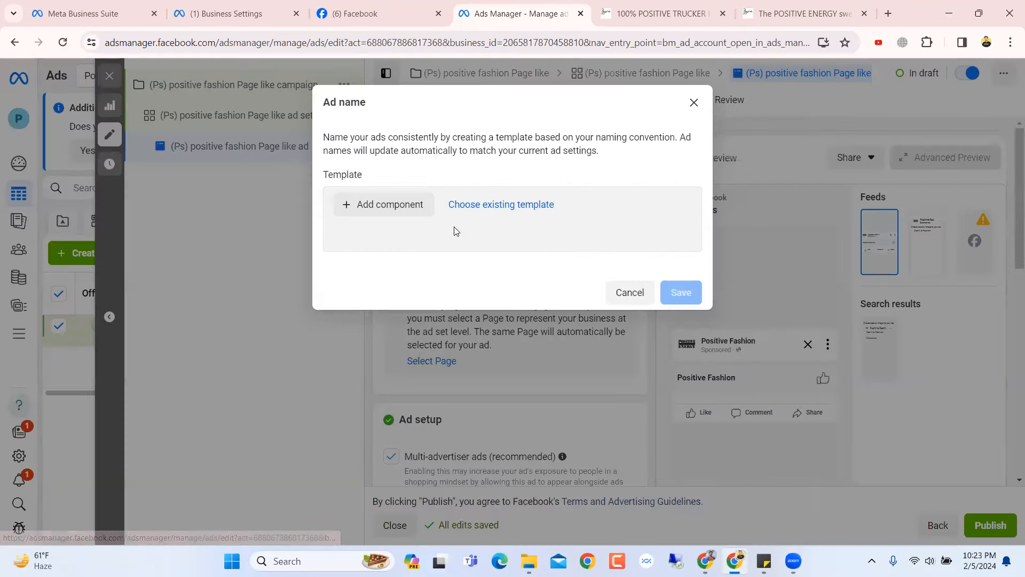
{"action": "left_click", "coordinate": [470, 208]}
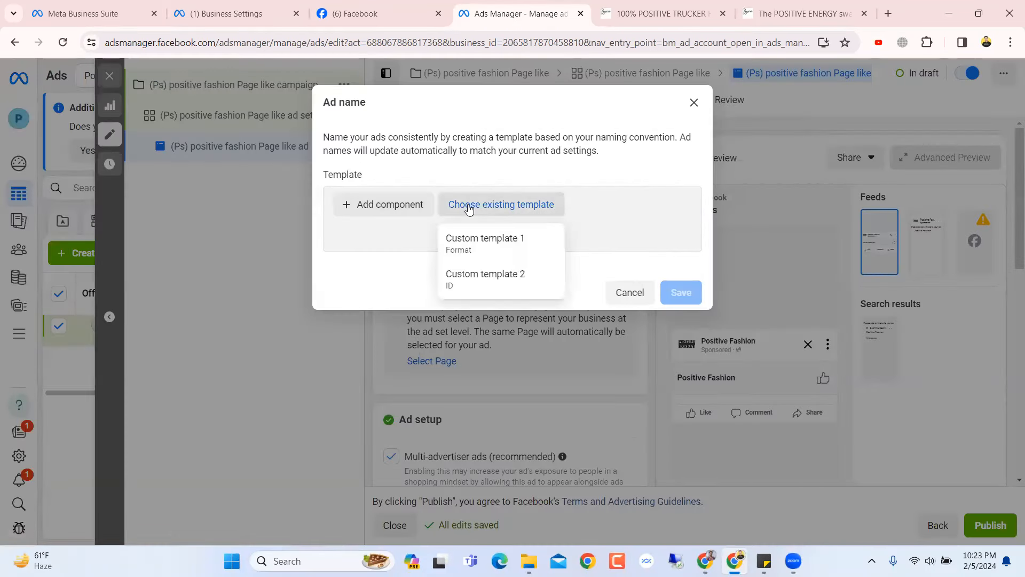
{"action": "left_click", "coordinate": [474, 277]}
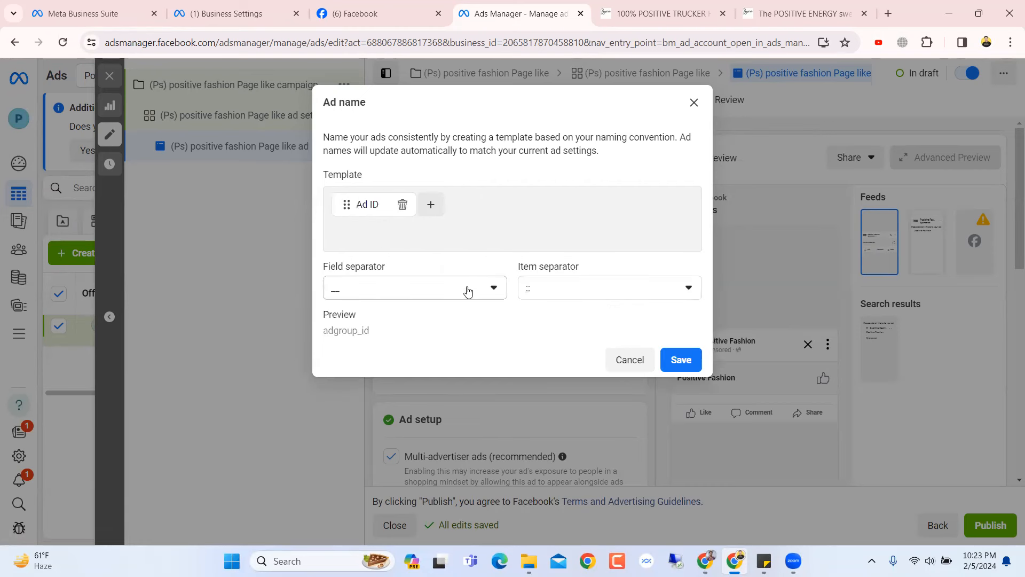
{"action": "left_click", "coordinate": [468, 291]}
{"action": "left_click", "coordinate": [468, 292]}
{"action": "left_click", "coordinate": [629, 290]}
{"action": "left_click", "coordinate": [629, 291]}
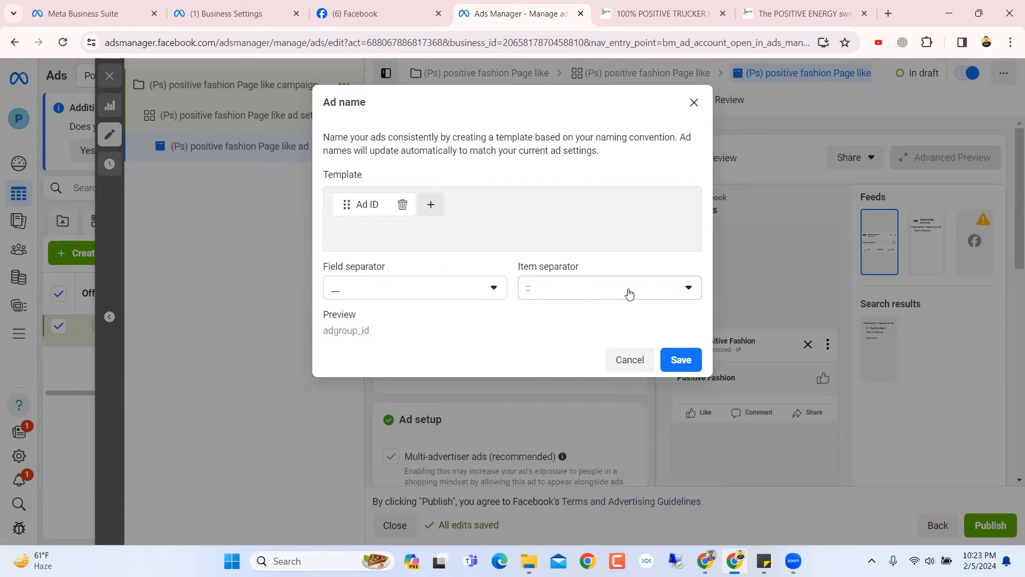
{"action": "left_click", "coordinate": [677, 359]}
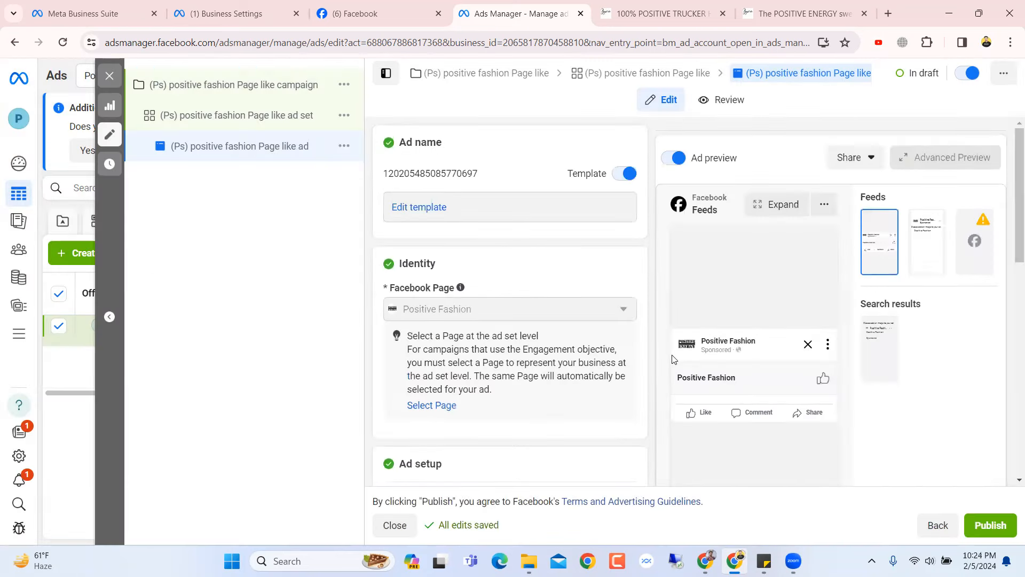
Open the ad name template for editing in the ad account's name template settings
{"action": "scroll", "coordinate": [570, 346], "scroll_direction": "down", "scroll_amount": 5}
{"action": "scroll", "coordinate": [570, 345], "scroll_direction": "up", "scroll_amount": 5}
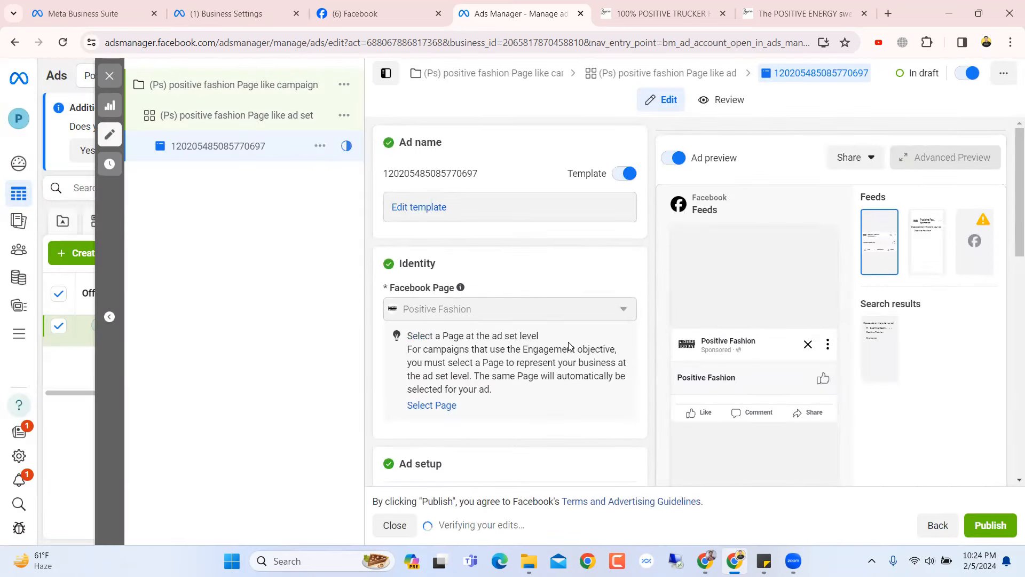
{"action": "left_click", "coordinate": [440, 214]}
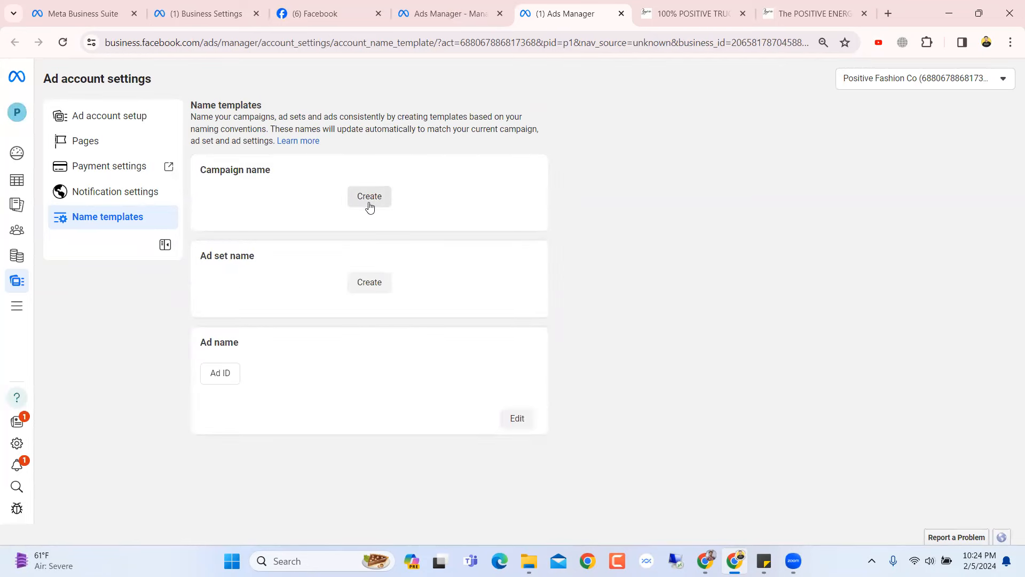
Return to the ad draft and turn off its name template so the ad name can be edited manually
{"action": "left_click", "coordinate": [369, 206]}
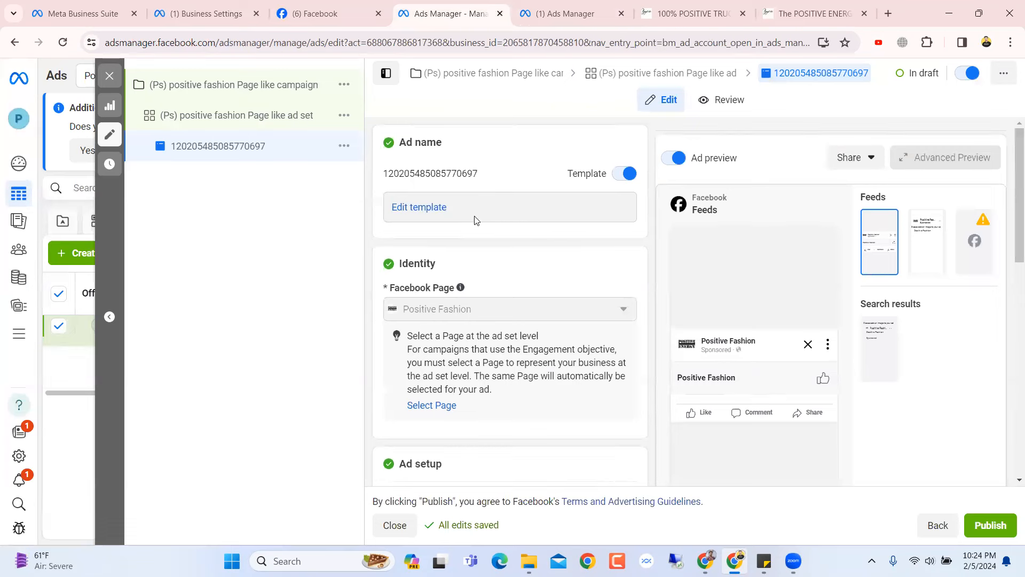
{"action": "left_click", "coordinate": [625, 173]}
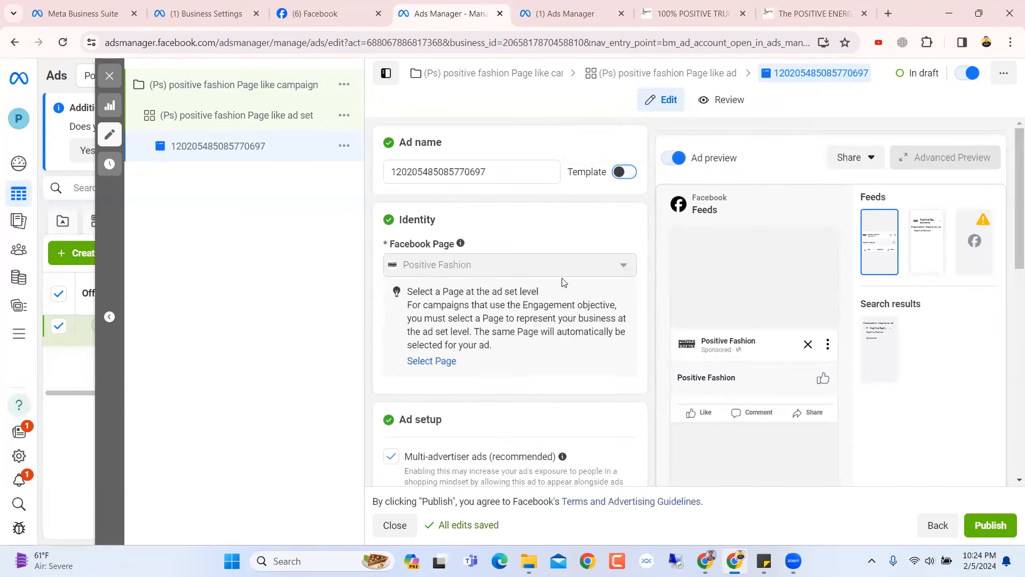
{"action": "left_click", "coordinate": [496, 170]}
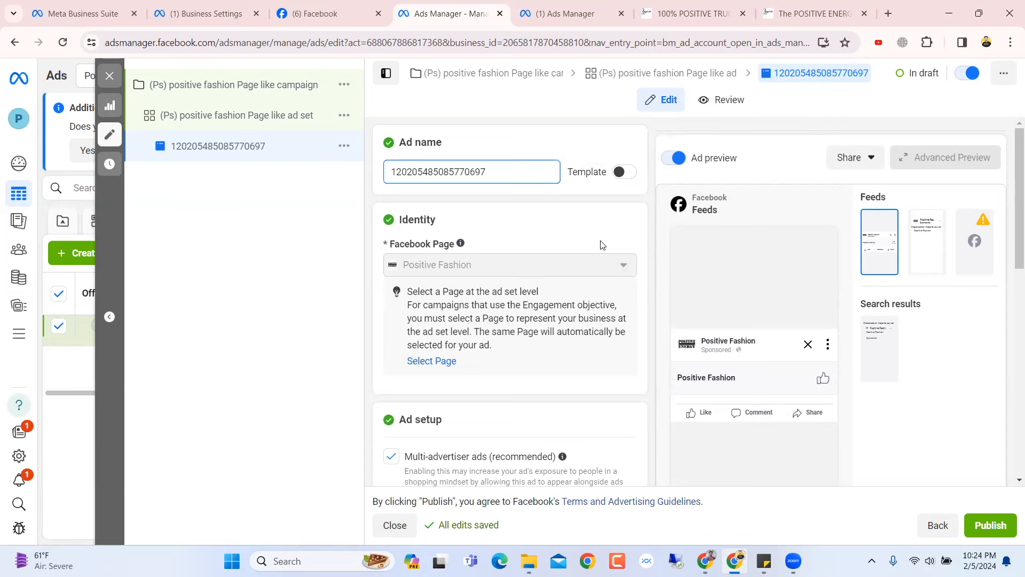
Try a second primary text option in the ad creative and remove it again
{"action": "scroll", "coordinate": [586, 289], "scroll_direction": "down", "scroll_amount": 4}
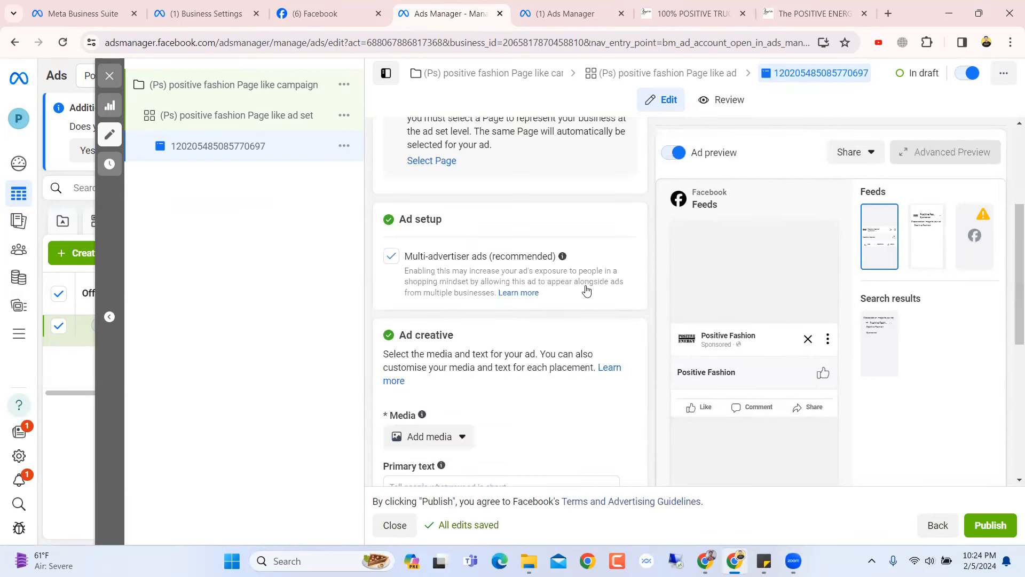
{"action": "scroll", "coordinate": [431, 305], "scroll_direction": "down", "scroll_amount": 5}
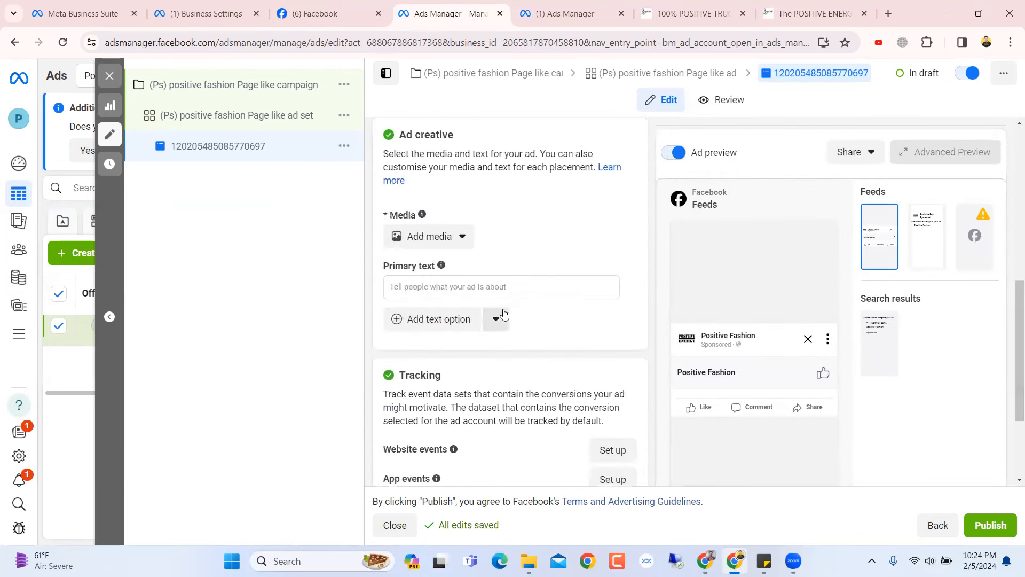
{"action": "left_click", "coordinate": [464, 319]}
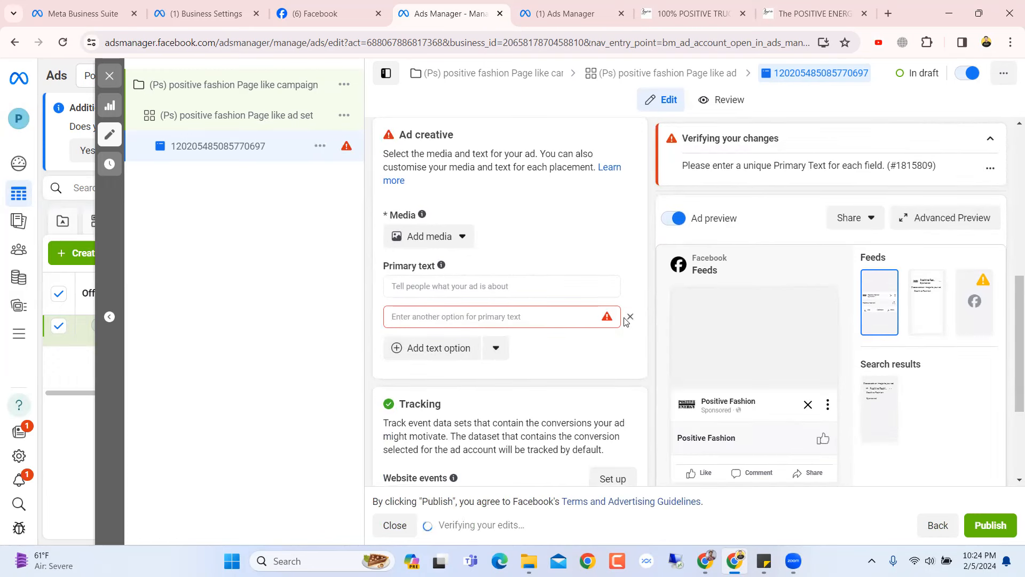
{"action": "left_click", "coordinate": [630, 316]}
{"action": "scroll", "coordinate": [547, 320], "scroll_direction": "up", "scroll_amount": 10}
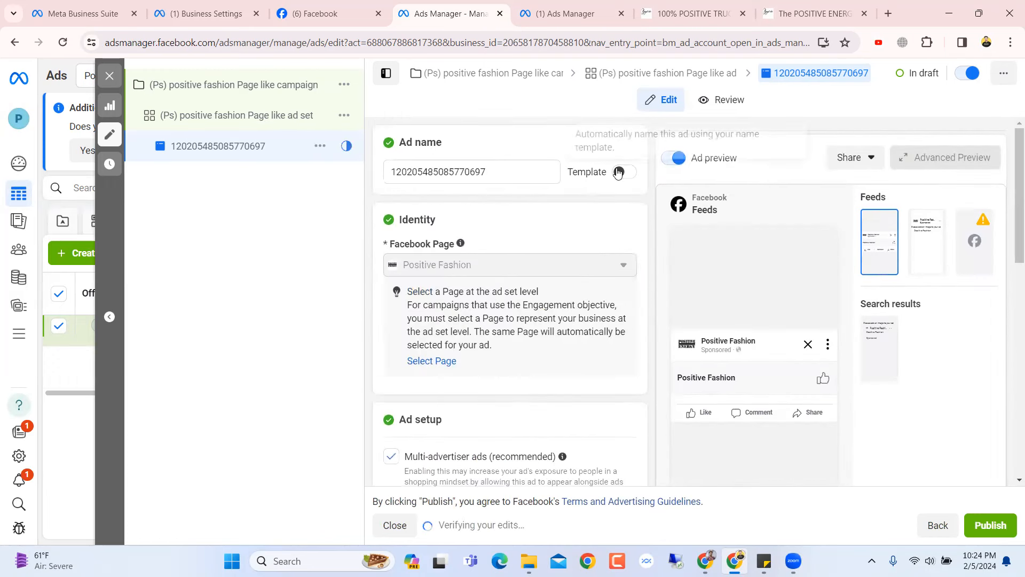
Clear the existing ID from the ad name field, leaving the name blank
{"action": "double_click", "coordinate": [507, 171]}
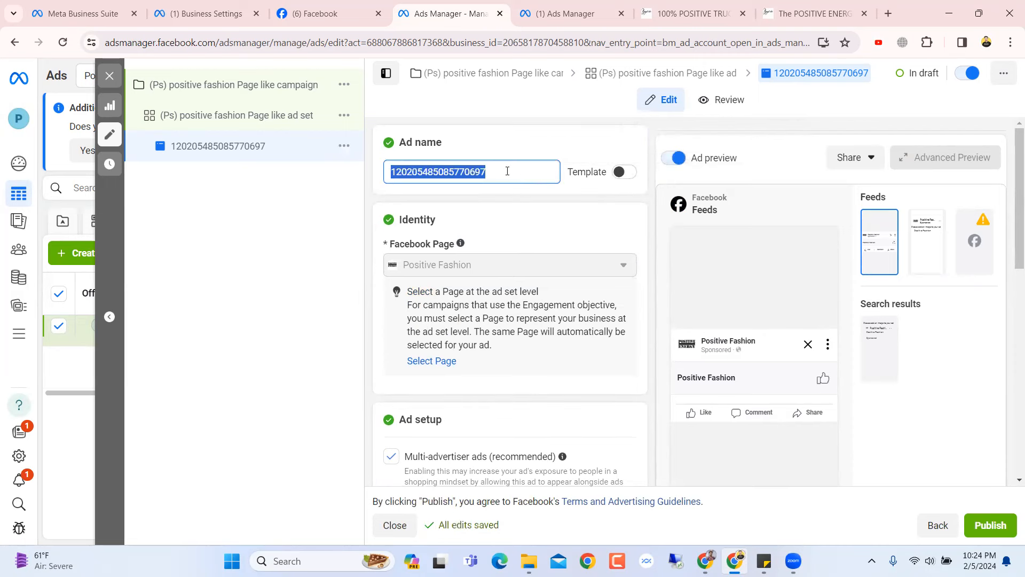
{"action": "key", "text": "BackSpace"}
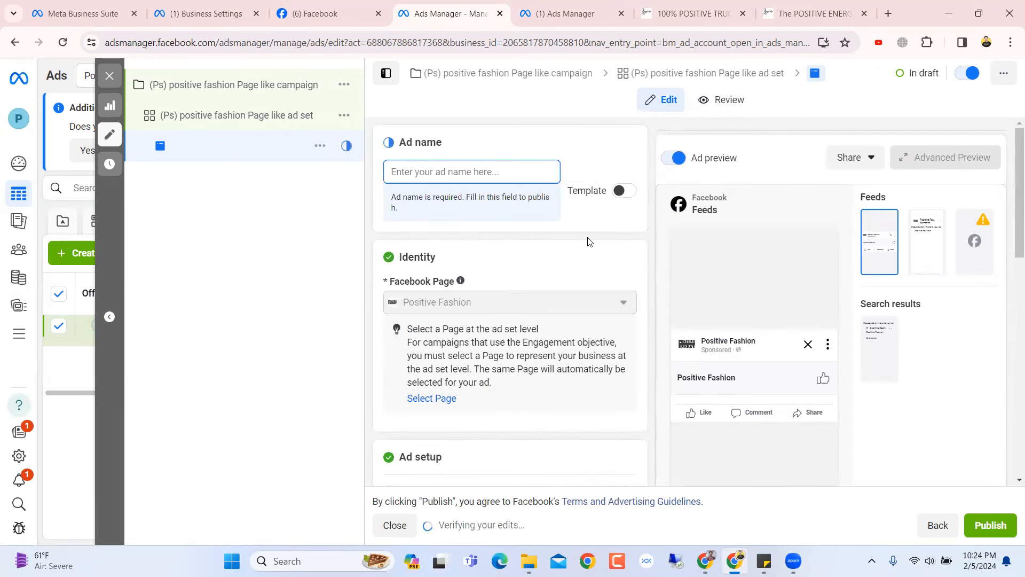
{"action": "scroll", "coordinate": [496, 215], "scroll_direction": "down", "scroll_amount": 3}
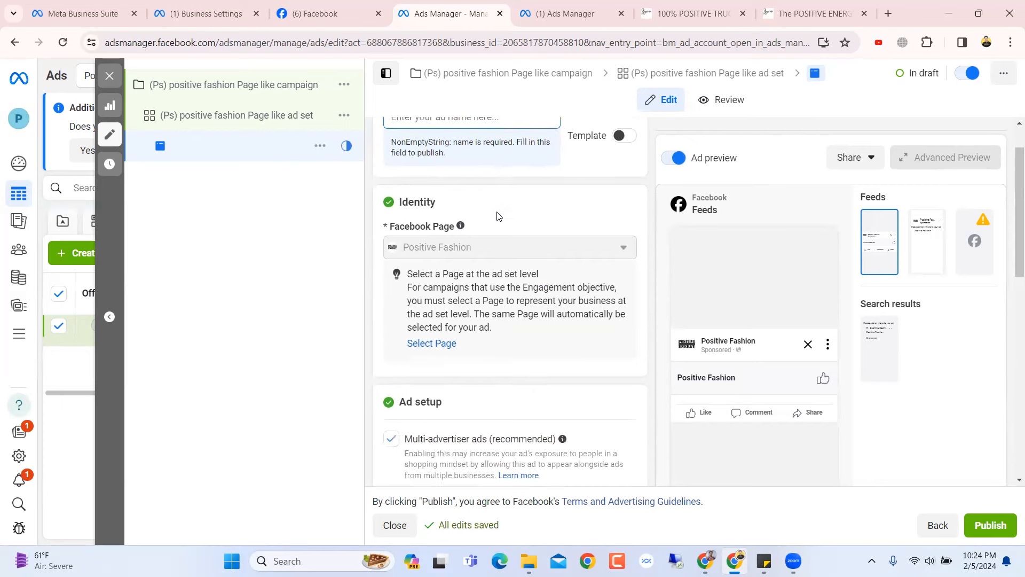
{"action": "scroll", "coordinate": [504, 174], "scroll_direction": "up", "scroll_amount": 1}
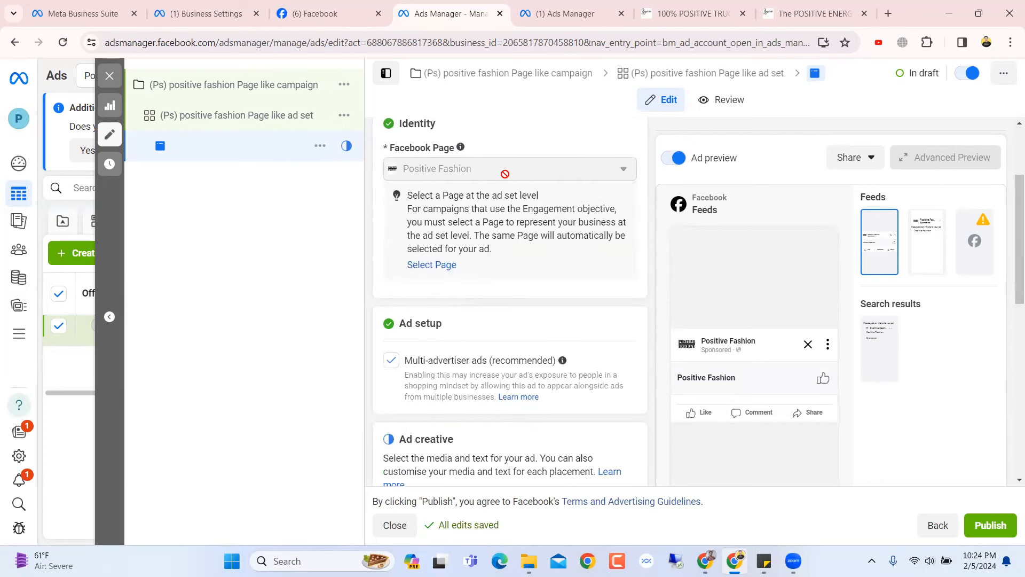
Check the Facebook Page selection under Identity and turn off multi-advertiser ads in the ad setup
{"action": "left_click", "coordinate": [586, 168]}
{"action": "scroll", "coordinate": [584, 279], "scroll_direction": "down", "scroll_amount": 3}
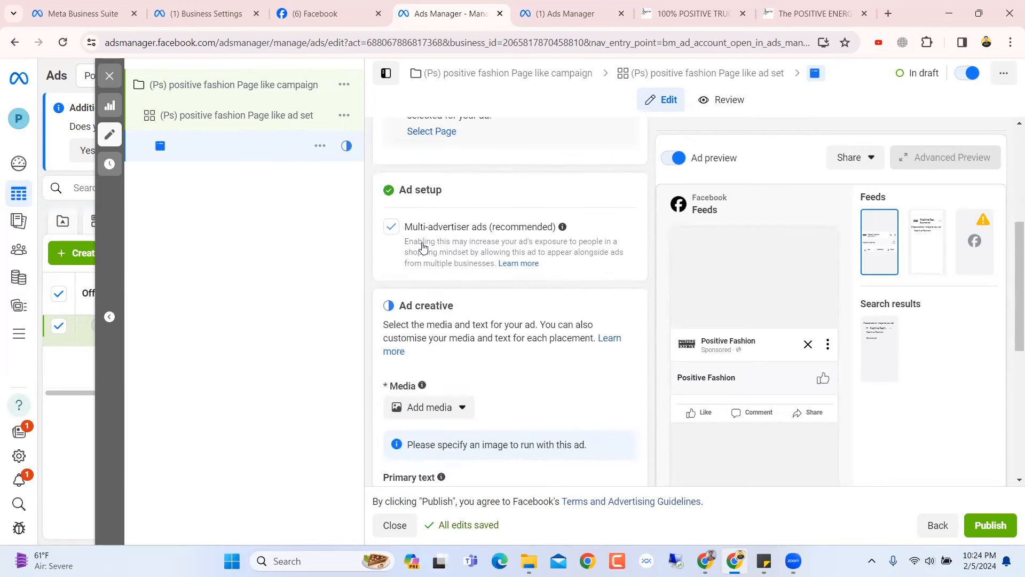
{"action": "left_click", "coordinate": [391, 228]}
{"action": "scroll", "coordinate": [449, 286], "scroll_direction": "down", "scroll_amount": 3}
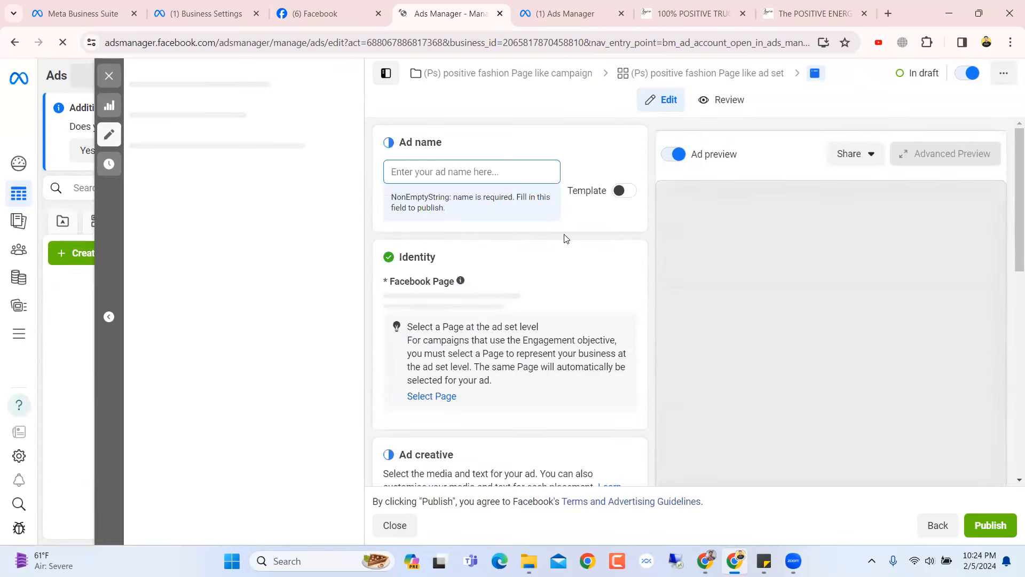
Start adding an image to the ad creative and look through the filter options for the account images
{"action": "scroll", "coordinate": [564, 234], "scroll_direction": "down", "scroll_amount": 4}
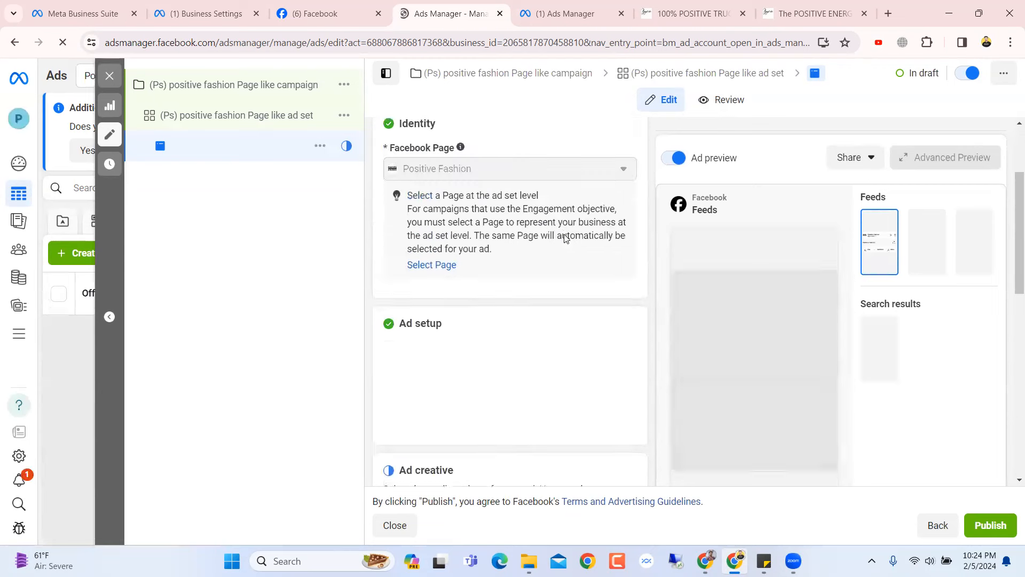
{"action": "scroll", "coordinate": [565, 234], "scroll_direction": "down", "scroll_amount": 6}
{"action": "scroll", "coordinate": [565, 235], "scroll_direction": "up", "scroll_amount": 3}
{"action": "scroll", "coordinate": [566, 238], "scroll_direction": "down", "scroll_amount": 2}
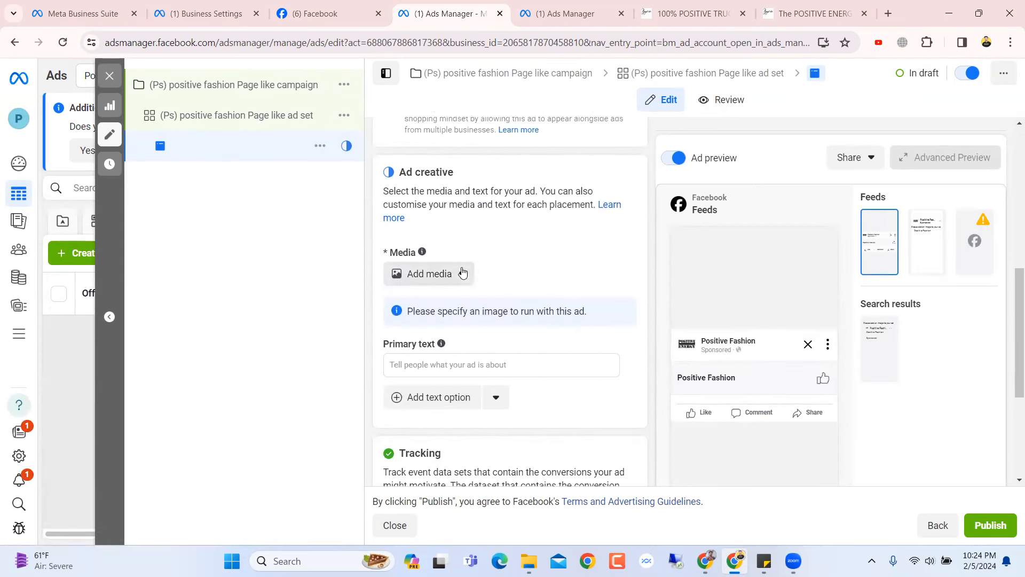
{"action": "left_click", "coordinate": [427, 274]}
{"action": "left_click", "coordinate": [425, 304]}
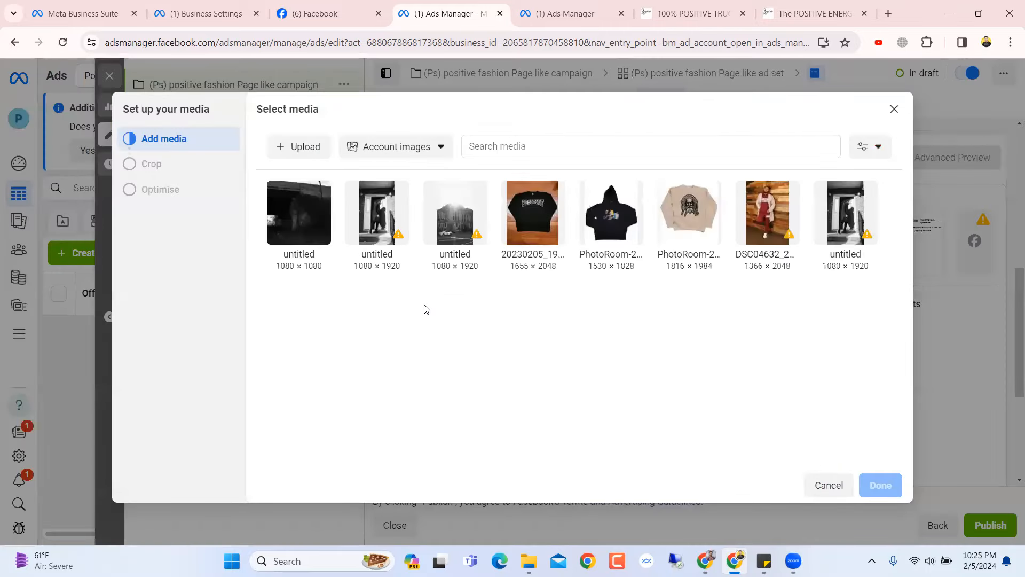
{"action": "left_click", "coordinate": [879, 156]}
{"action": "scroll", "coordinate": [817, 245], "scroll_direction": "down", "scroll_amount": 1}
{"action": "scroll", "coordinate": [817, 245], "scroll_direction": "up", "scroll_amount": 1}
{"action": "left_click", "coordinate": [465, 377]}
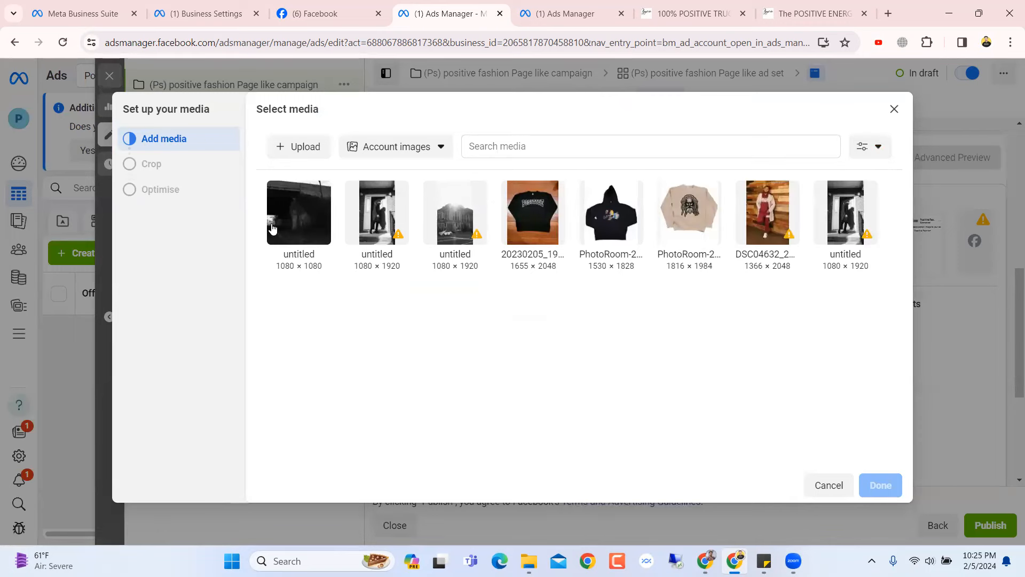
Choose the 1080 × 1080 page image of the man in the maroon Positive Energy hoodie as the ad's media
{"action": "left_click", "coordinate": [404, 152]}
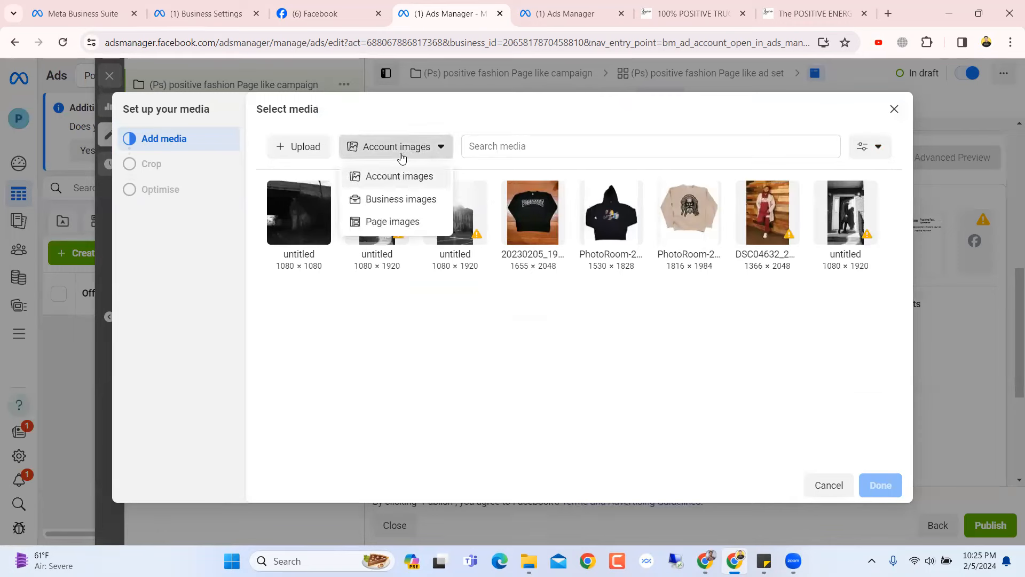
{"action": "left_click", "coordinate": [404, 228]}
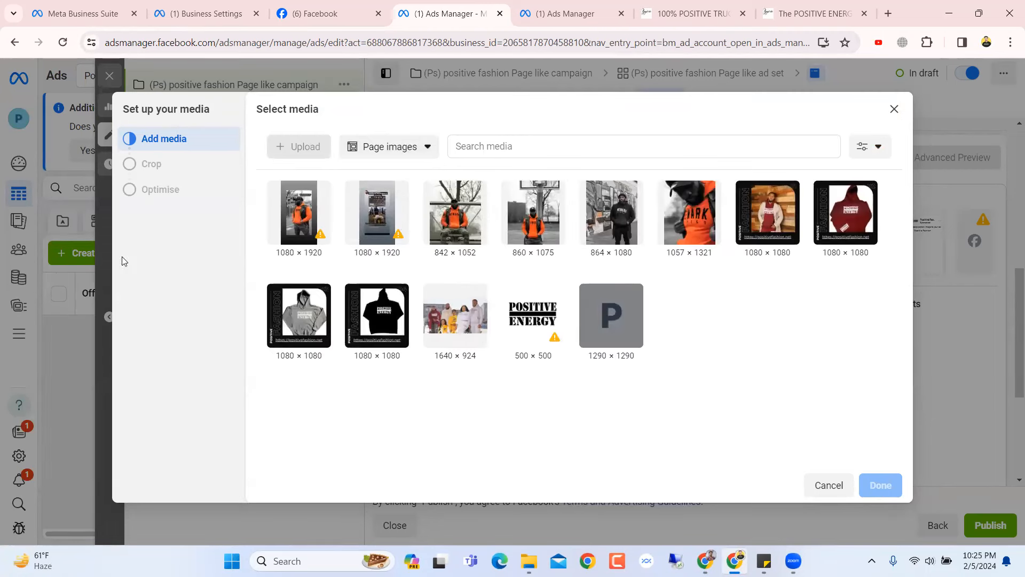
{"action": "left_click", "coordinate": [451, 213]}
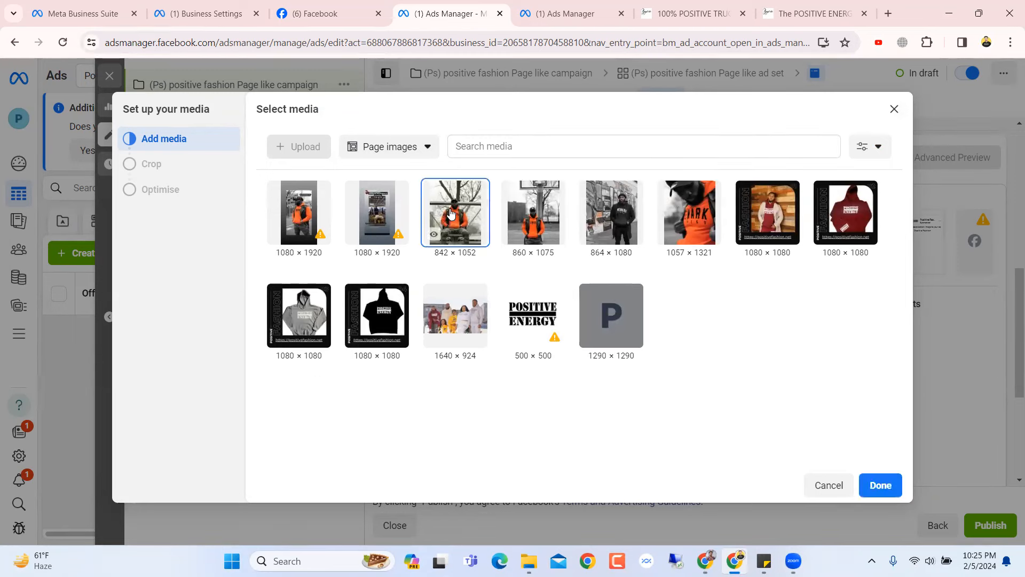
{"action": "left_click", "coordinate": [789, 212]}
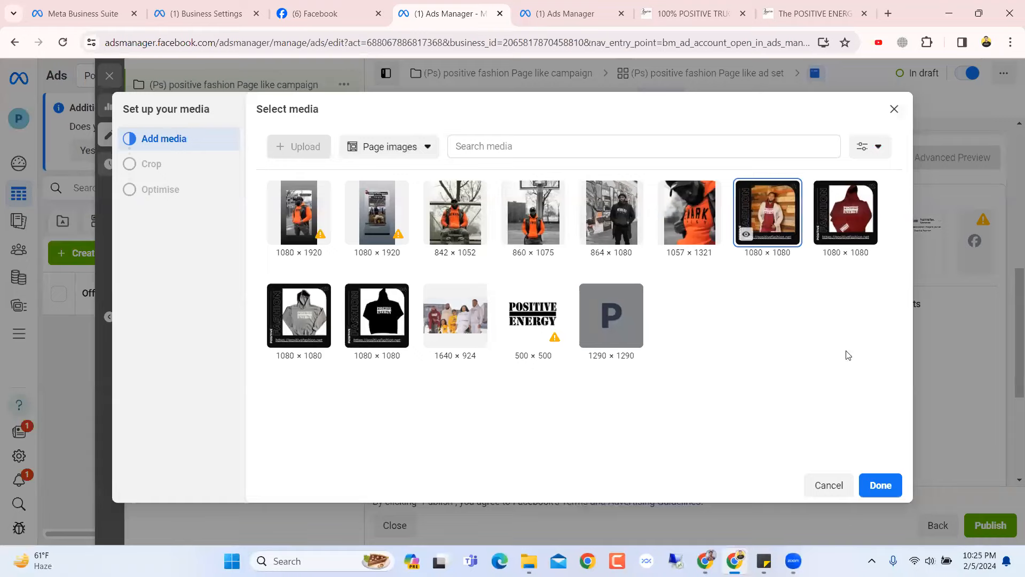
{"action": "left_click", "coordinate": [888, 484]}
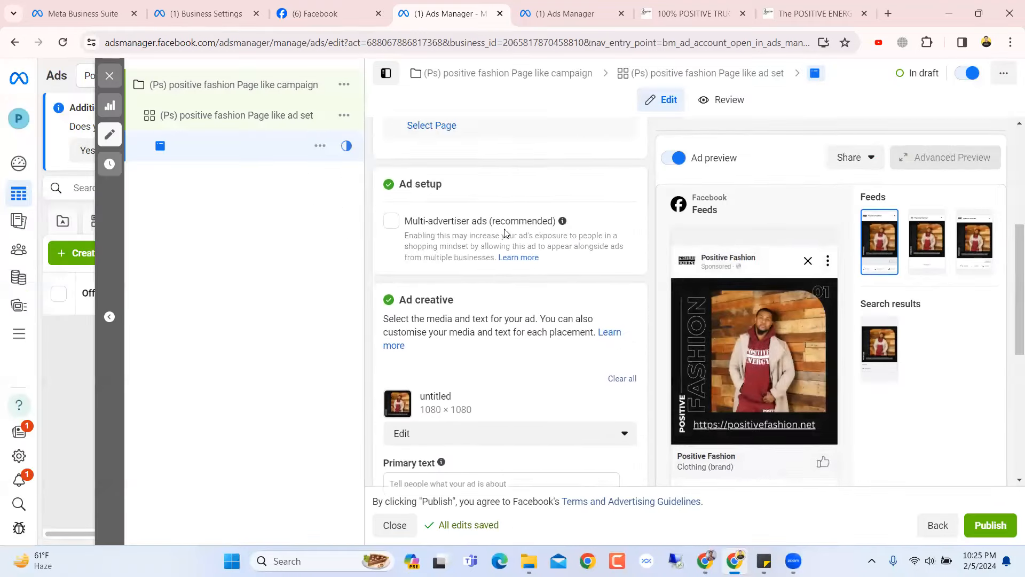
Look over the tracking section and turn multi-advertiser ads back on in the ad setup
{"action": "scroll", "coordinate": [503, 232], "scroll_direction": "down", "scroll_amount": 5}
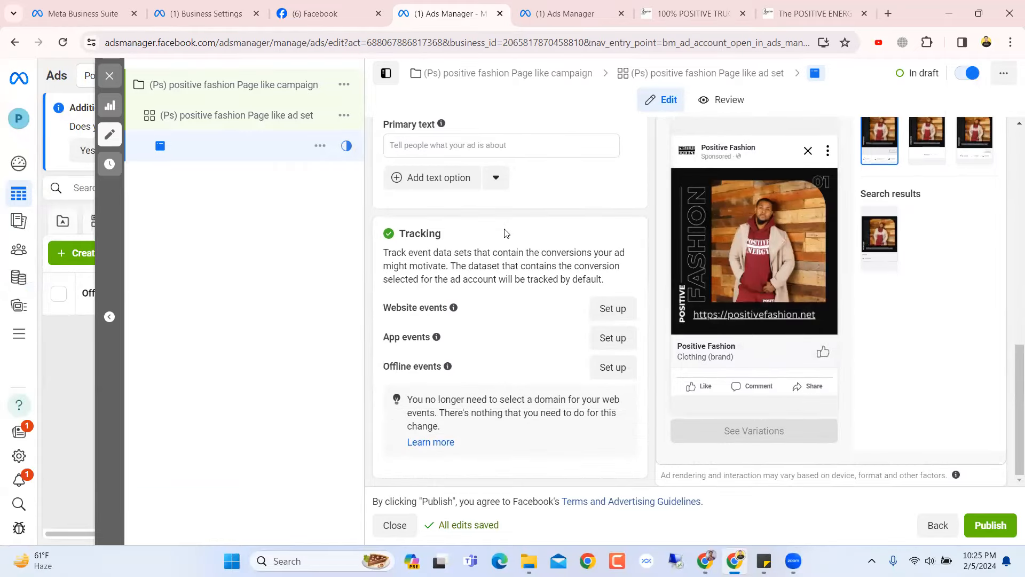
{"action": "scroll", "coordinate": [507, 234], "scroll_direction": "up", "scroll_amount": 6}
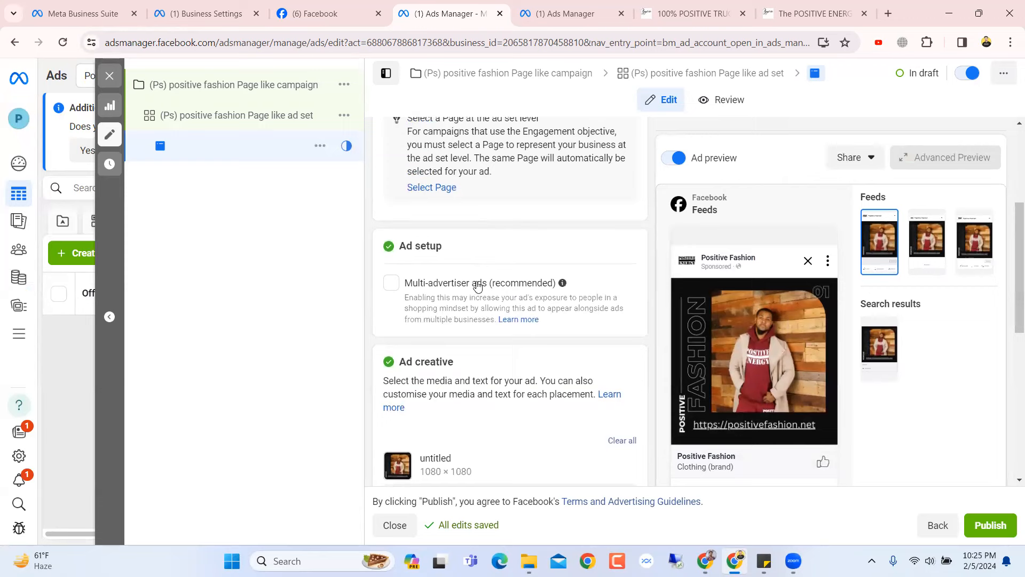
{"action": "left_click", "coordinate": [477, 287]}
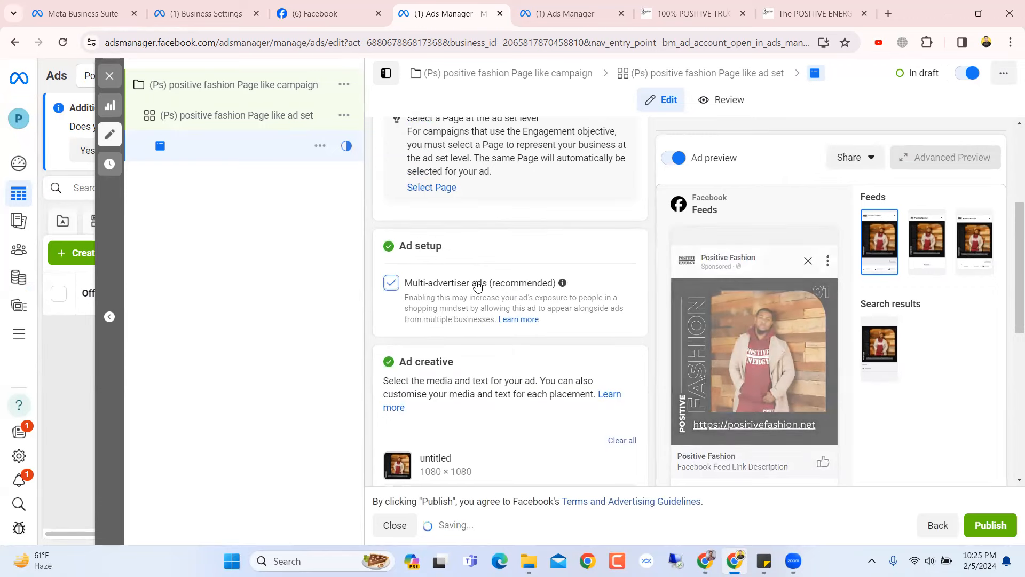
{"action": "scroll", "coordinate": [480, 285], "scroll_direction": "down", "scroll_amount": 1}
Switch to the Positive Fashion Facebook page and examine its published photo post and the boost option
{"action": "left_click", "coordinate": [578, 8]}
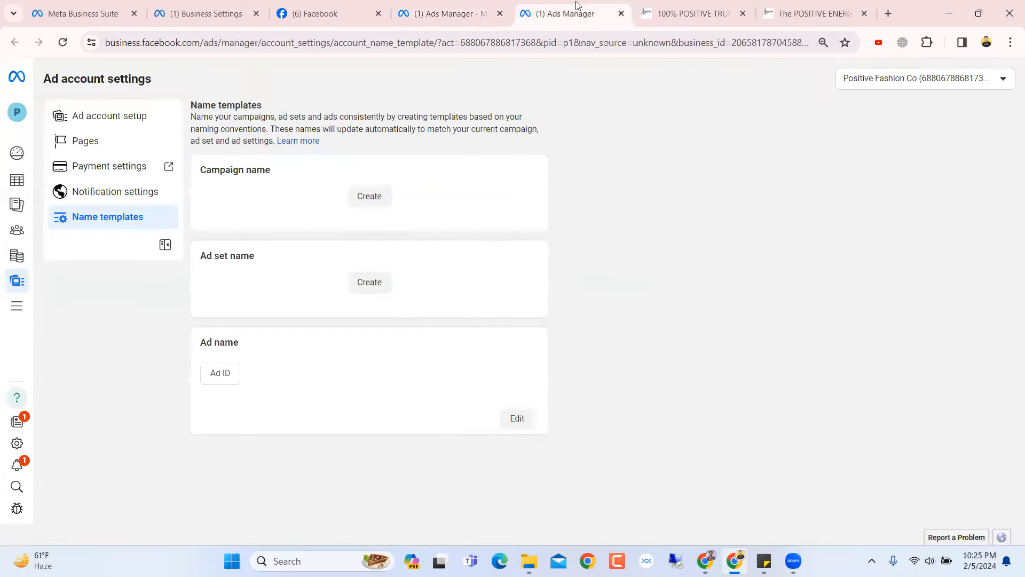
{"action": "left_click", "coordinate": [711, 5]}
{"action": "left_click", "coordinate": [319, 13]}
{"action": "scroll", "coordinate": [749, 325], "scroll_direction": "down", "scroll_amount": 5}
{"action": "scroll", "coordinate": [750, 324], "scroll_direction": "up", "scroll_amount": 2}
{"action": "scroll", "coordinate": [750, 324], "scroll_direction": "up", "scroll_amount": 6}
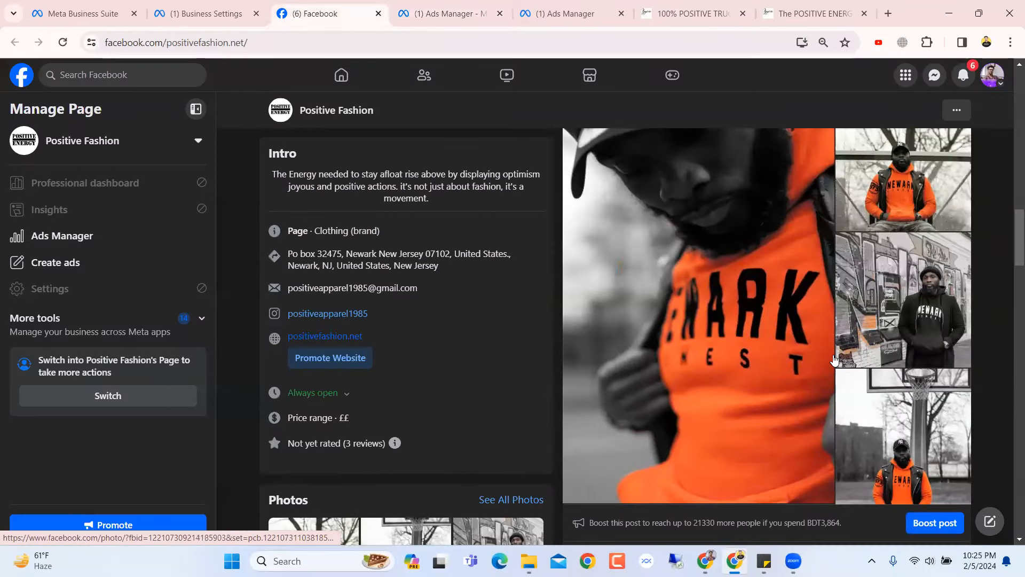
{"action": "scroll", "coordinate": [918, 361], "scroll_direction": "down", "scroll_amount": 4}
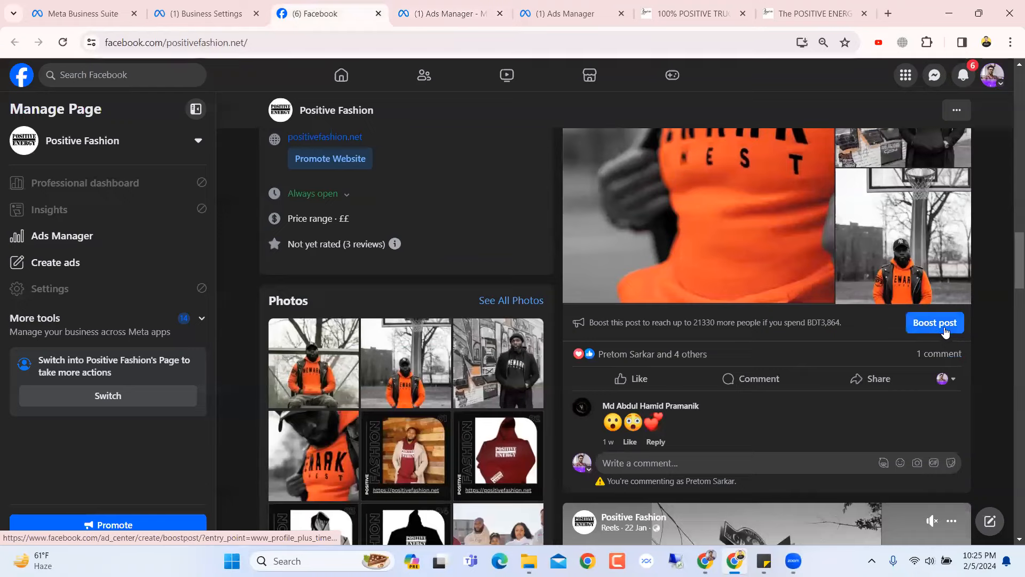
{"action": "scroll", "coordinate": [809, 405], "scroll_direction": "up", "scroll_amount": 5}
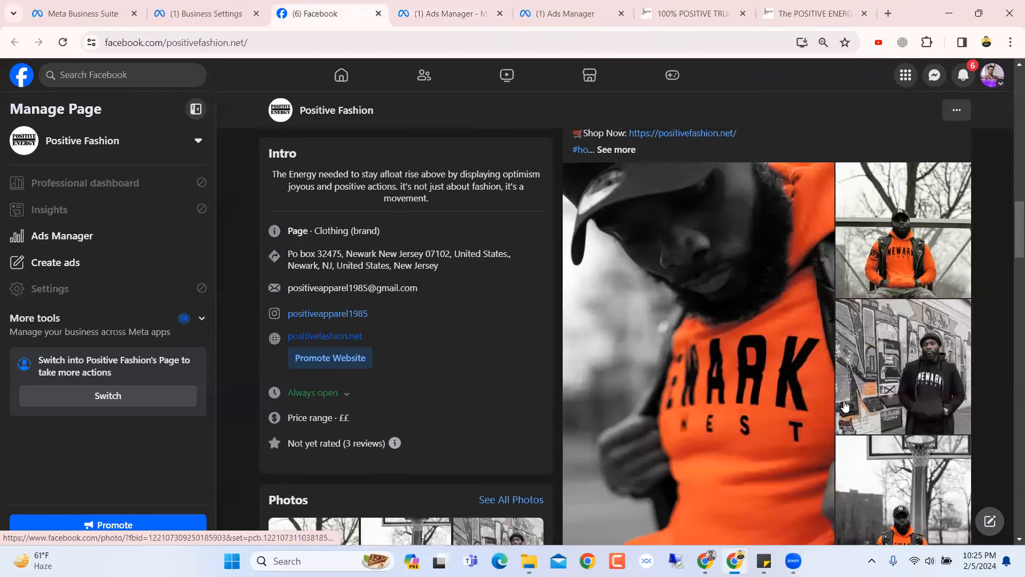
{"action": "scroll", "coordinate": [831, 399], "scroll_direction": "down", "scroll_amount": 4}
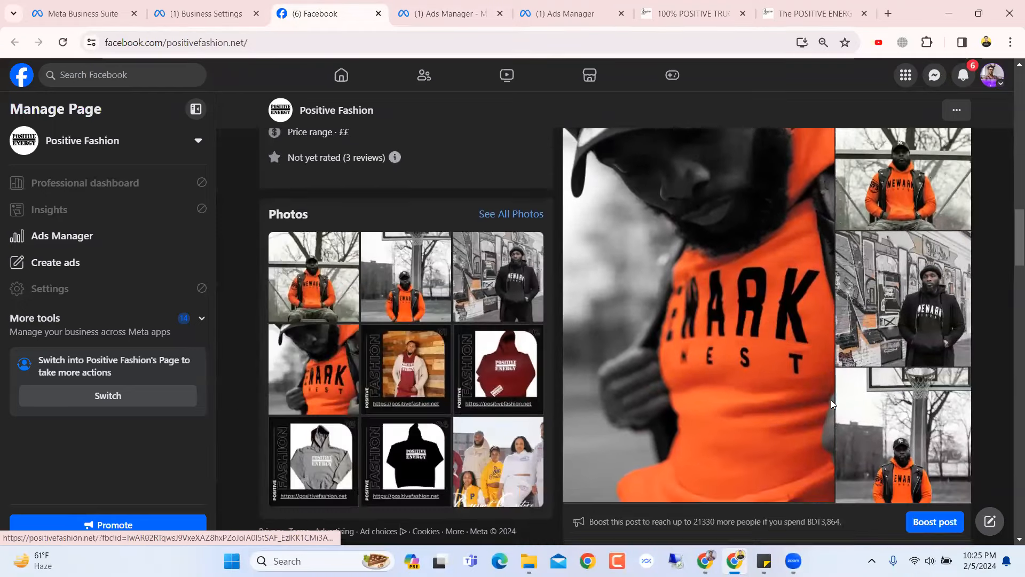
Return to the ad draft in Ads Manager and remove the selected image from the ad creative
{"action": "left_click", "coordinate": [483, 12]}
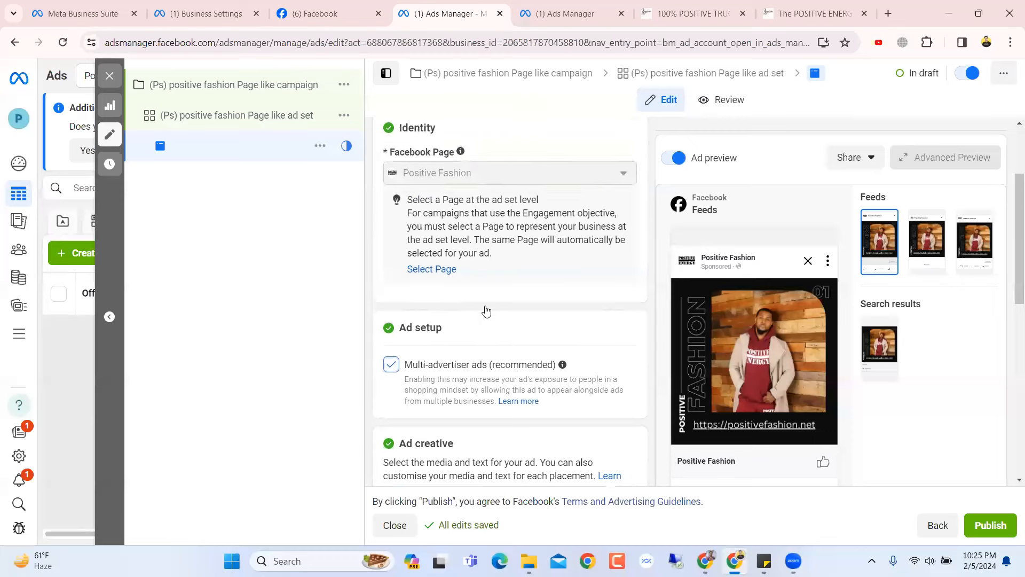
{"action": "scroll", "coordinate": [537, 283], "scroll_direction": "down", "scroll_amount": 10}
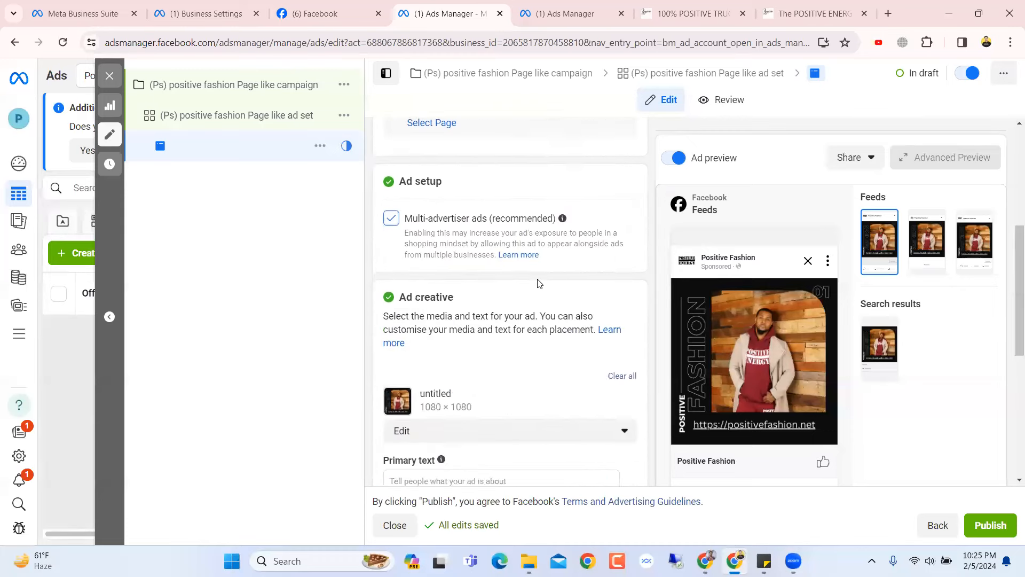
{"action": "scroll", "coordinate": [538, 283], "scroll_direction": "up", "scroll_amount": 4}
{"action": "scroll", "coordinate": [537, 284], "scroll_direction": "down", "scroll_amount": 3}
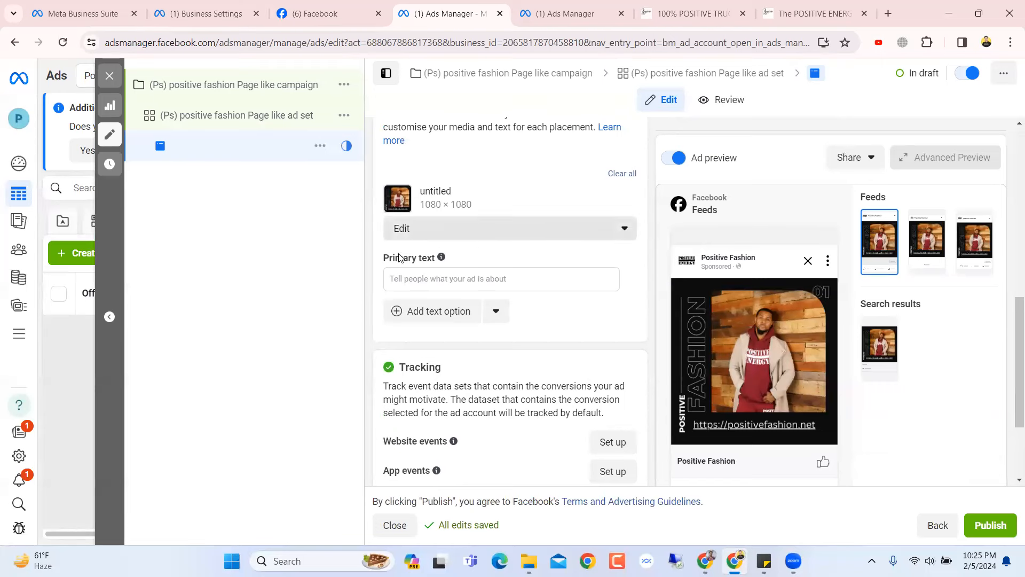
{"action": "left_click", "coordinate": [473, 228]}
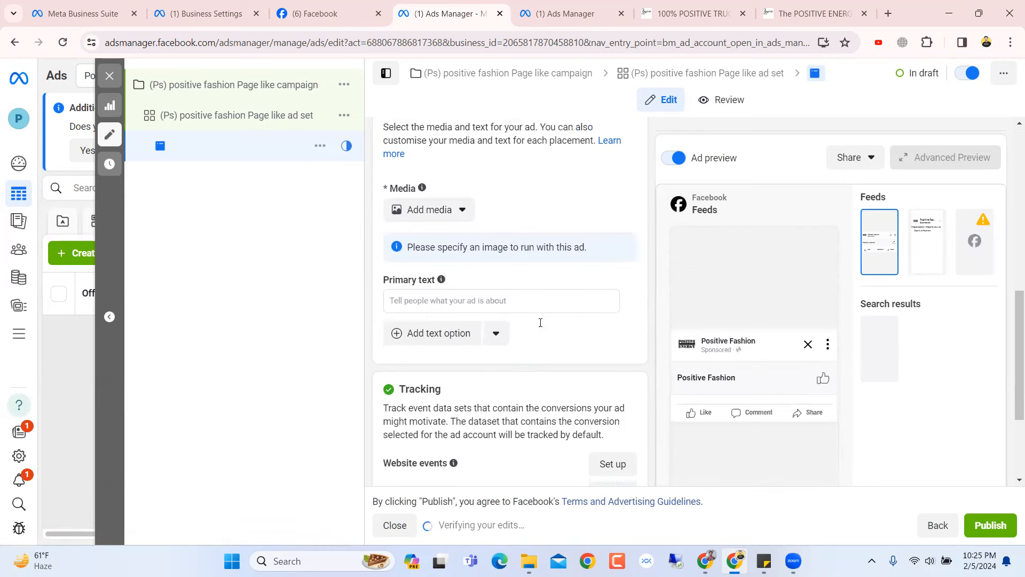
Open the Page like ad set and look over its schedule, conversion location options, audience targeting and placements
{"action": "scroll", "coordinate": [539, 322], "scroll_direction": "up", "scroll_amount": 8}
{"action": "left_click", "coordinate": [214, 115]}
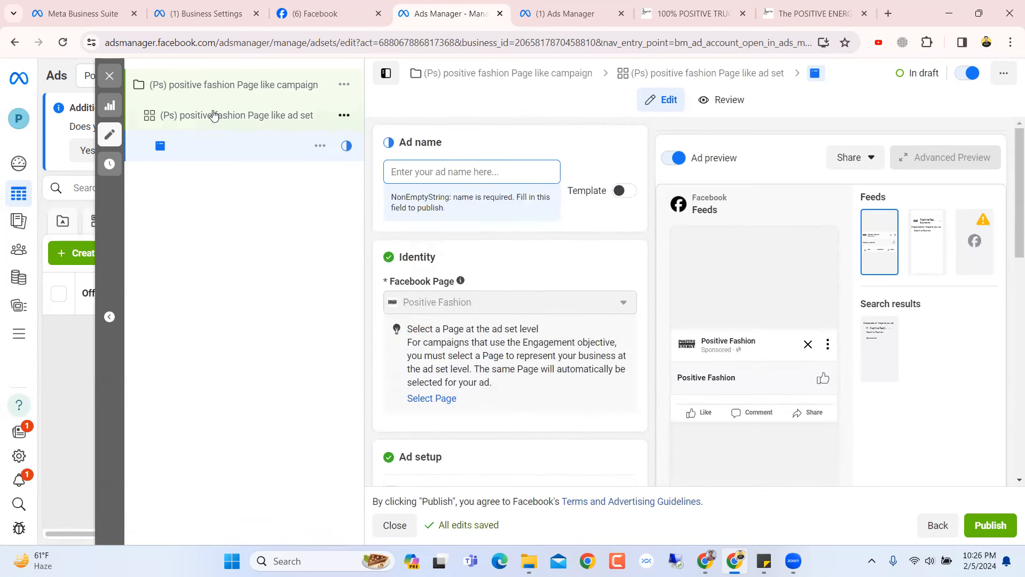
{"action": "scroll", "coordinate": [535, 234], "scroll_direction": "down", "scroll_amount": 8}
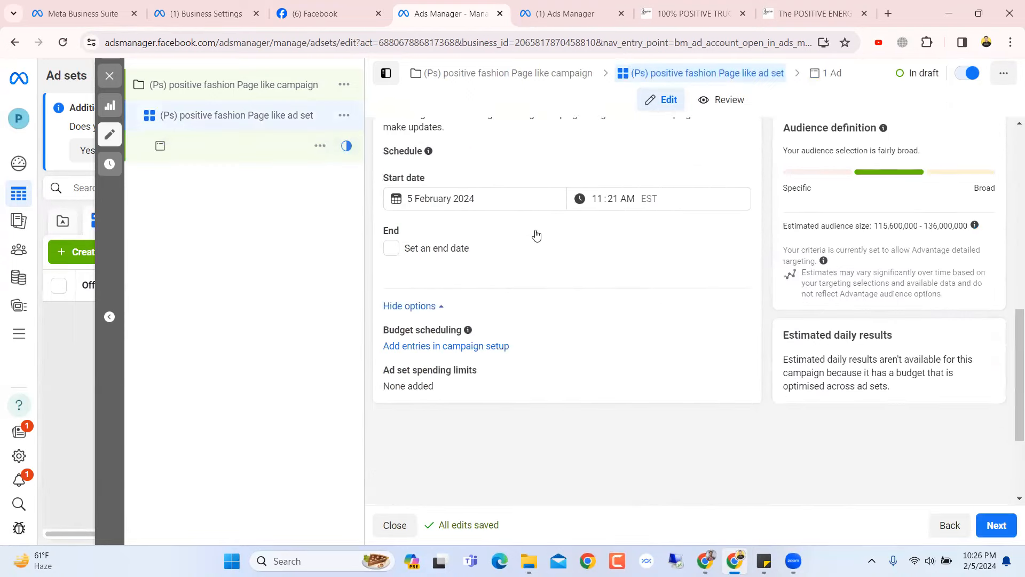
{"action": "scroll", "coordinate": [535, 234], "scroll_direction": "up", "scroll_amount": 5}
{"action": "scroll", "coordinate": [497, 216], "scroll_direction": "up", "scroll_amount": 4}
{"action": "scroll", "coordinate": [469, 258], "scroll_direction": "down", "scroll_amount": 2}
{"action": "scroll", "coordinate": [422, 240], "scroll_direction": "up", "scroll_amount": 2}
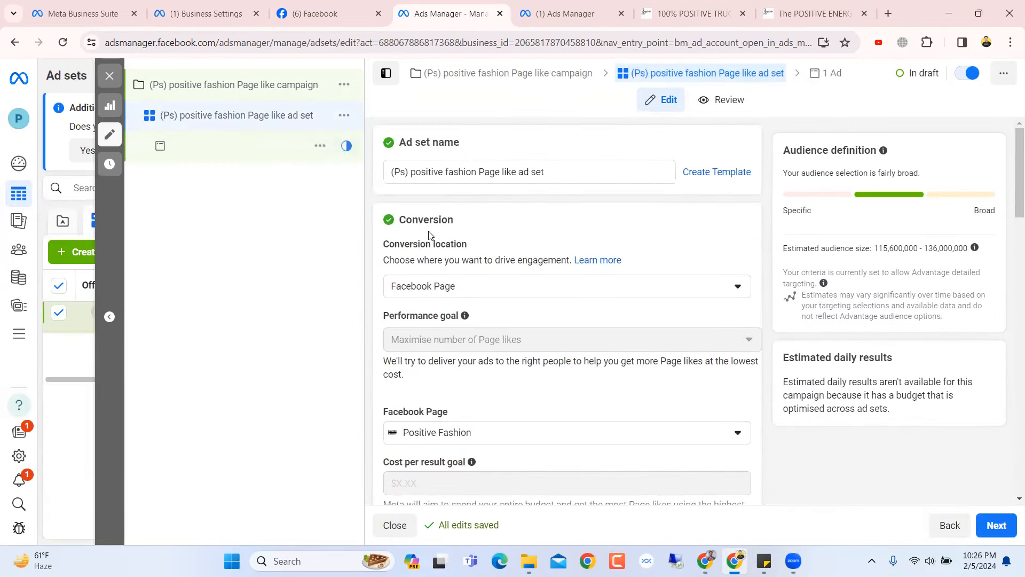
{"action": "left_click", "coordinate": [468, 289]}
{"action": "scroll", "coordinate": [474, 323], "scroll_direction": "down", "scroll_amount": 4}
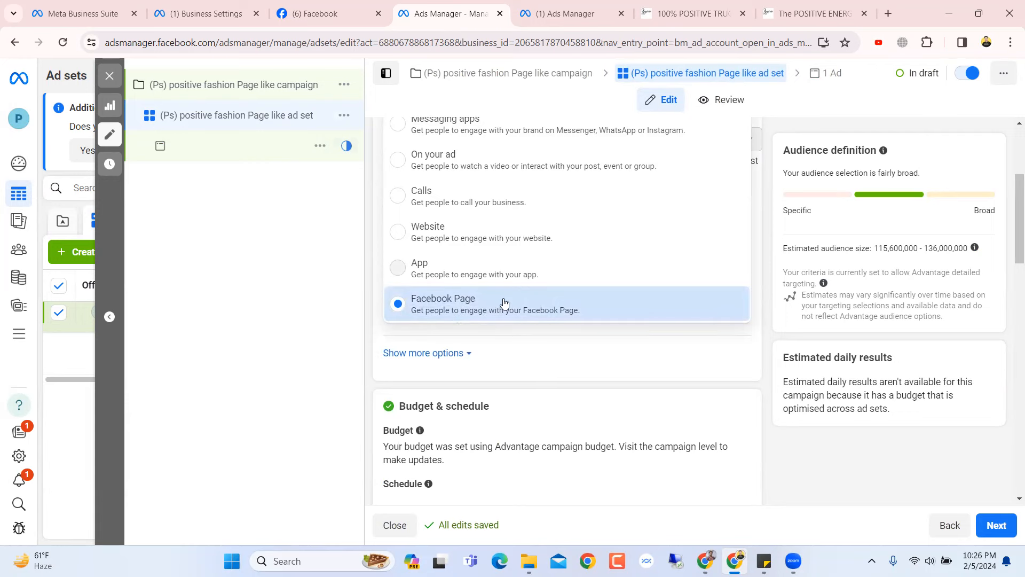
{"action": "scroll", "coordinate": [583, 332], "scroll_direction": "down", "scroll_amount": 10}
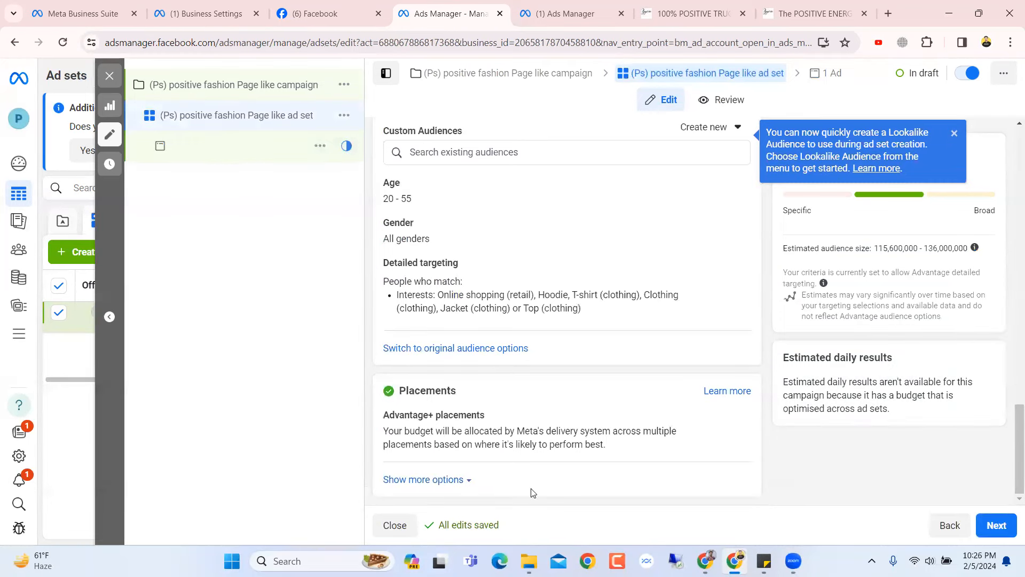
Return to the ad level and name the ad "(Ps) positive fashion Page like"
{"action": "left_click", "coordinate": [988, 526]}
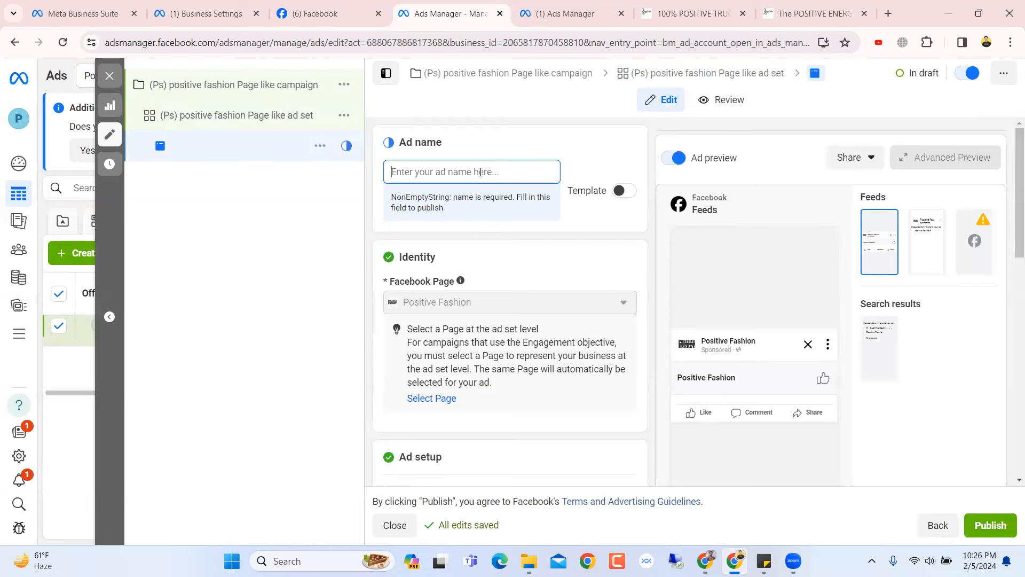
{"action": "type", "text": "(Ps) positive fashion Page like"}
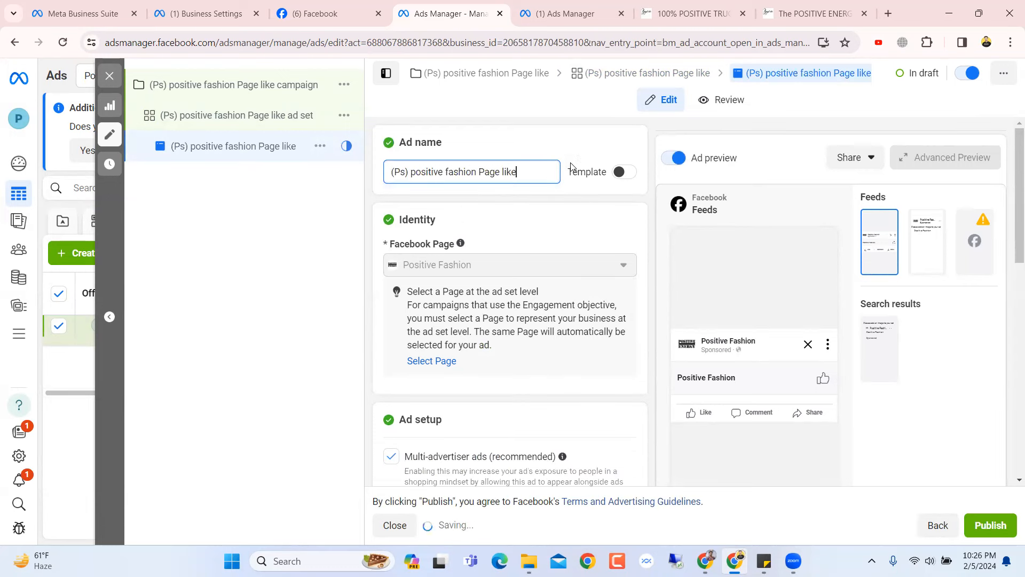
{"action": "left_click", "coordinate": [548, 149]}
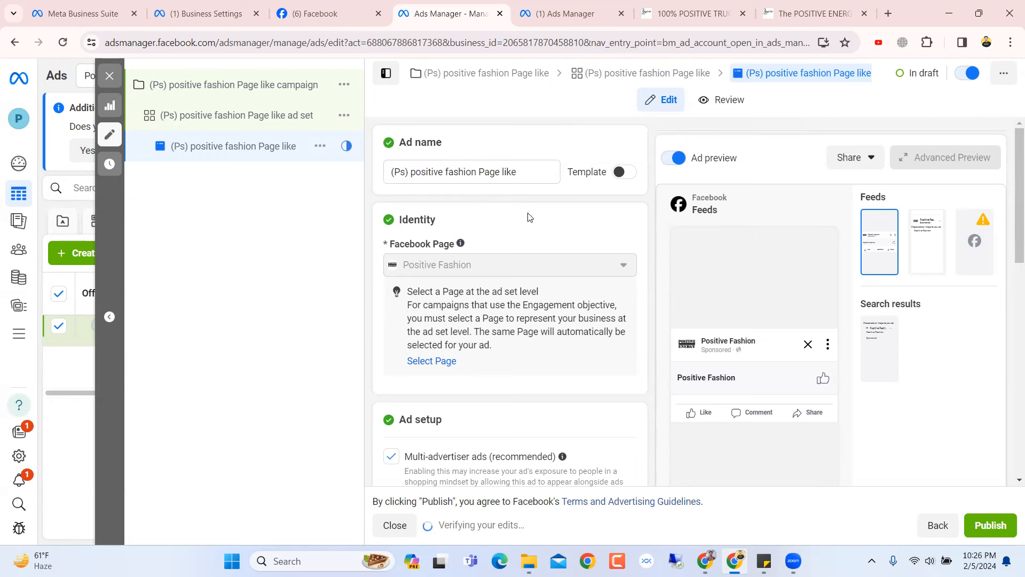
Add the 1080 × 1920 account image of the man in the doorway as the ad's media
{"action": "scroll", "coordinate": [529, 217], "scroll_direction": "down", "scroll_amount": 7}
{"action": "scroll", "coordinate": [519, 218], "scroll_direction": "up", "scroll_amount": 1}
{"action": "scroll", "coordinate": [529, 227], "scroll_direction": "up", "scroll_amount": 1}
{"action": "scroll", "coordinate": [491, 261], "scroll_direction": "down", "scroll_amount": 1}
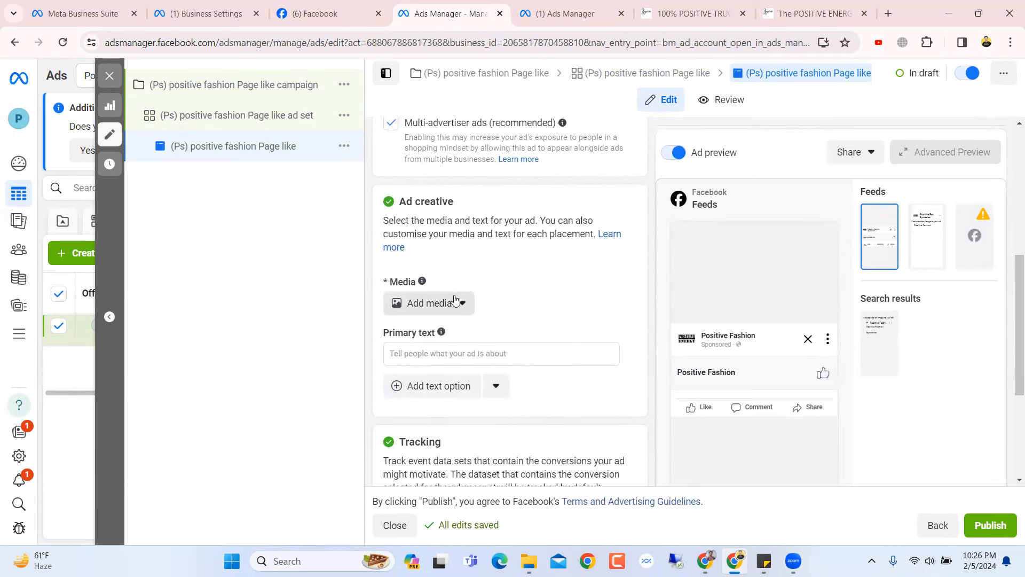
{"action": "left_click", "coordinate": [457, 304]}
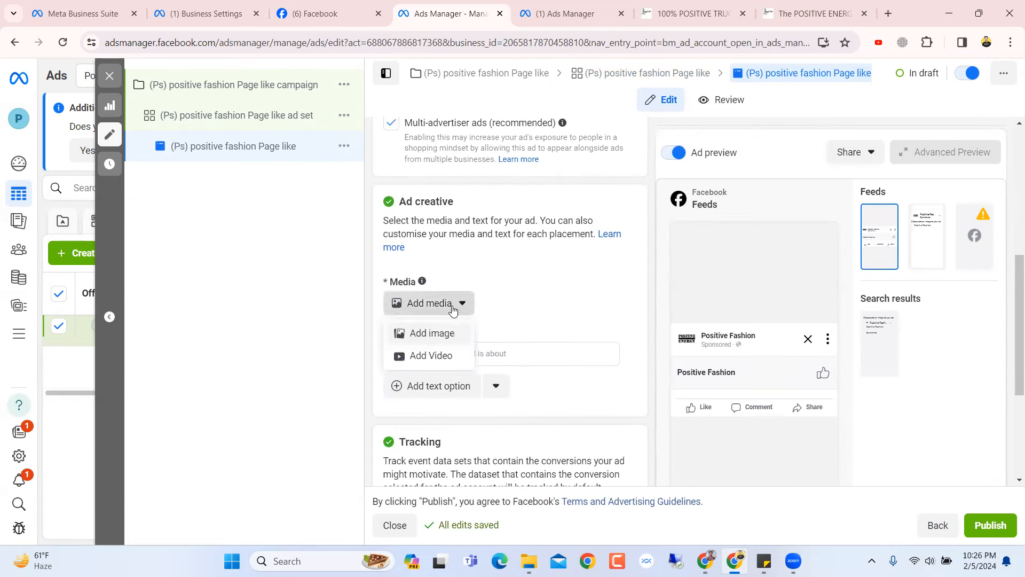
{"action": "left_click", "coordinate": [432, 335]}
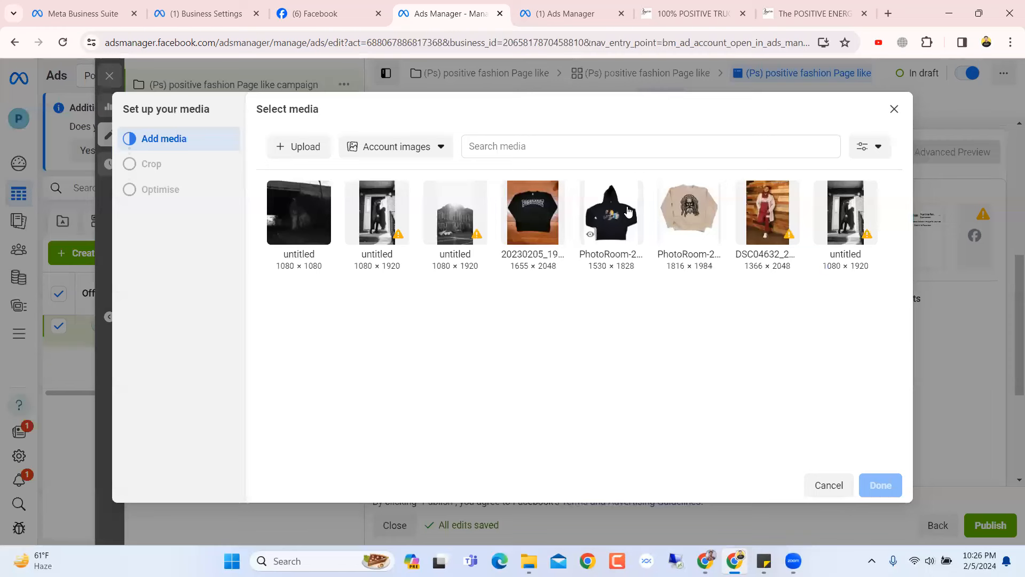
{"action": "left_click", "coordinate": [387, 205]}
{"action": "left_click", "coordinate": [881, 486]}
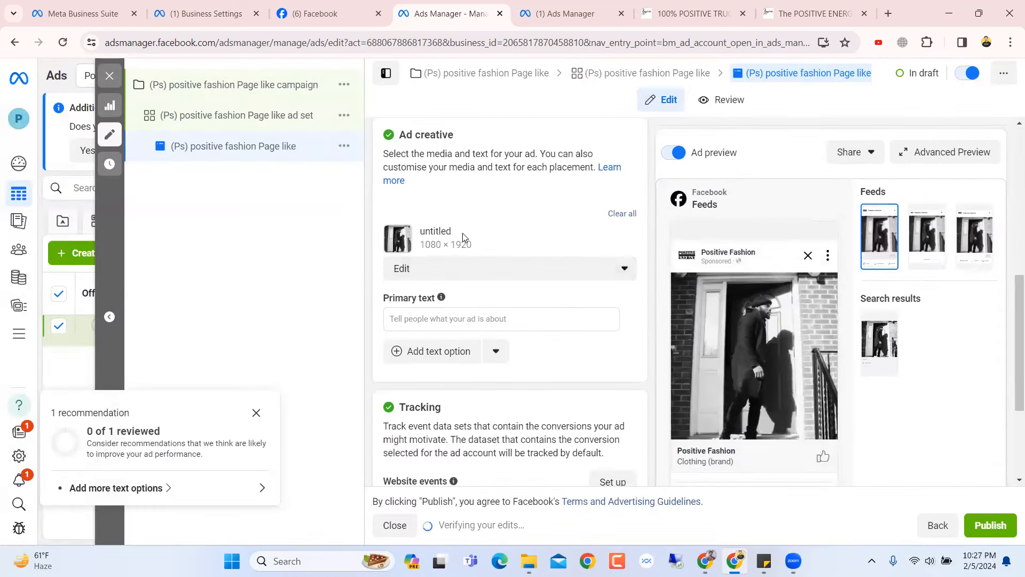
Browse the account images and the Downloads folder for replacement media, and continue with the doorway image selected
{"action": "left_click", "coordinate": [411, 271]}
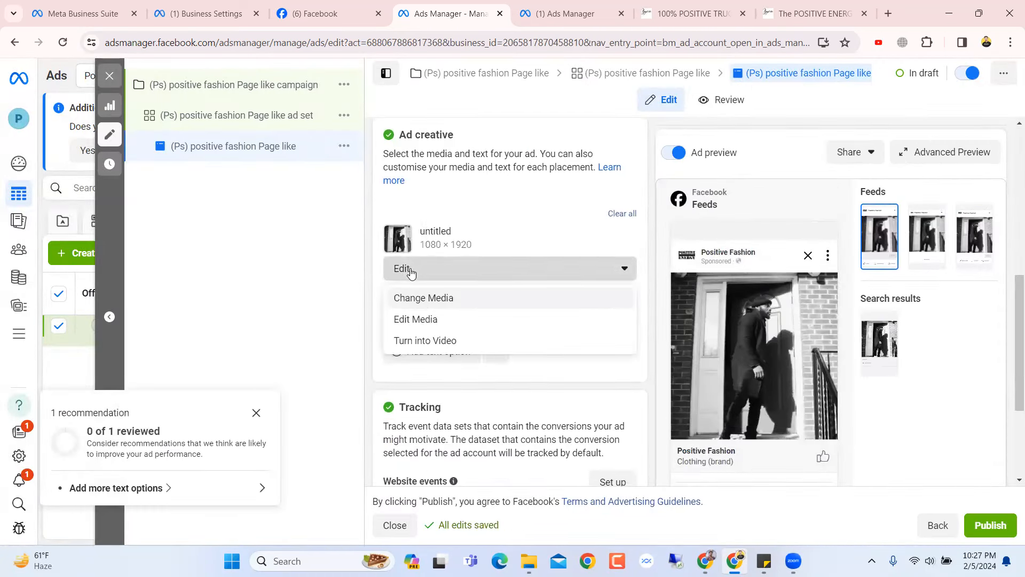
{"action": "left_click", "coordinate": [443, 305]}
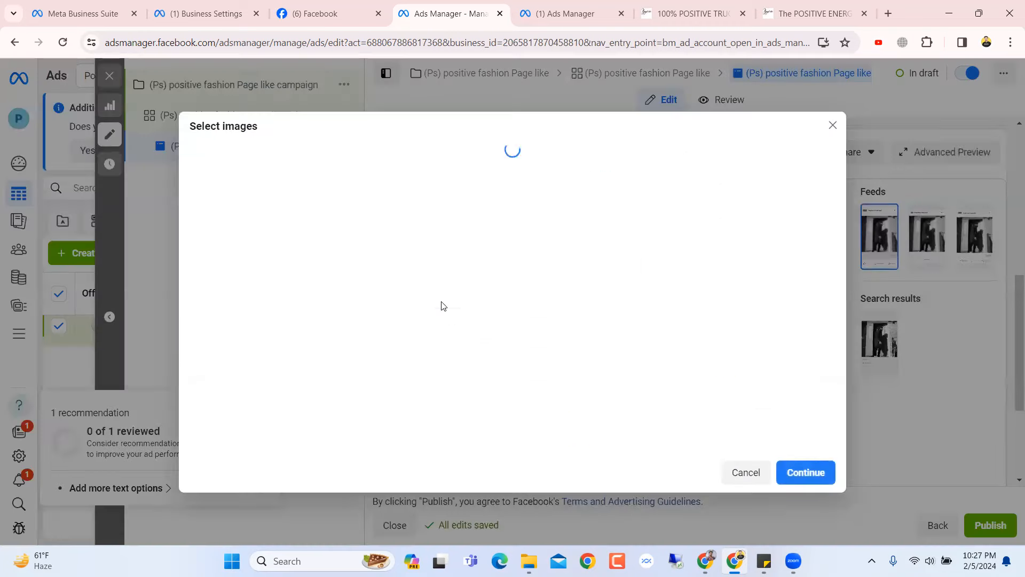
{"action": "left_click", "coordinate": [352, 159]}
{"action": "scroll", "coordinate": [608, 232], "scroll_direction": "down", "scroll_amount": 3}
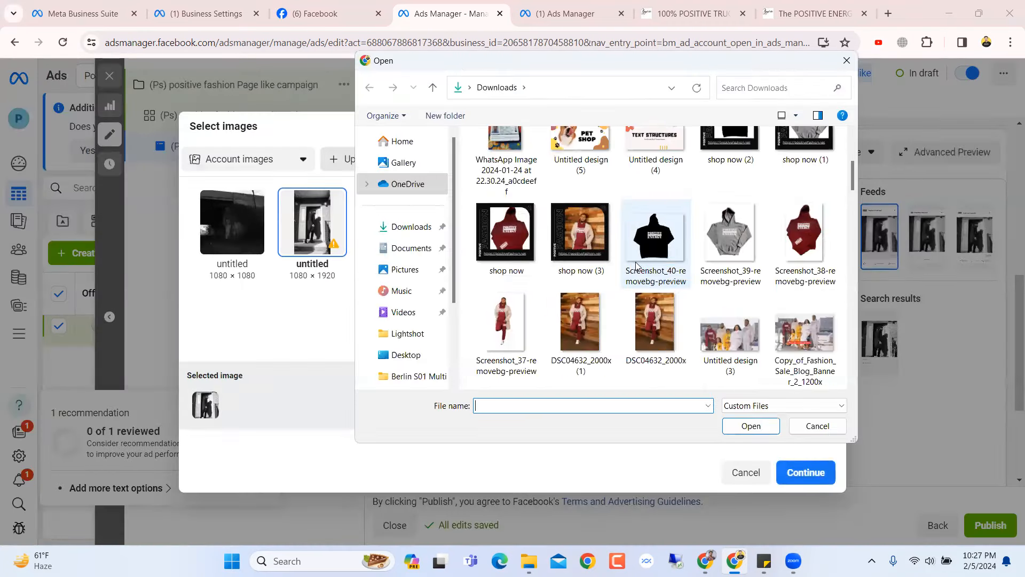
{"action": "scroll", "coordinate": [657, 258], "scroll_direction": "up", "scroll_amount": 3}
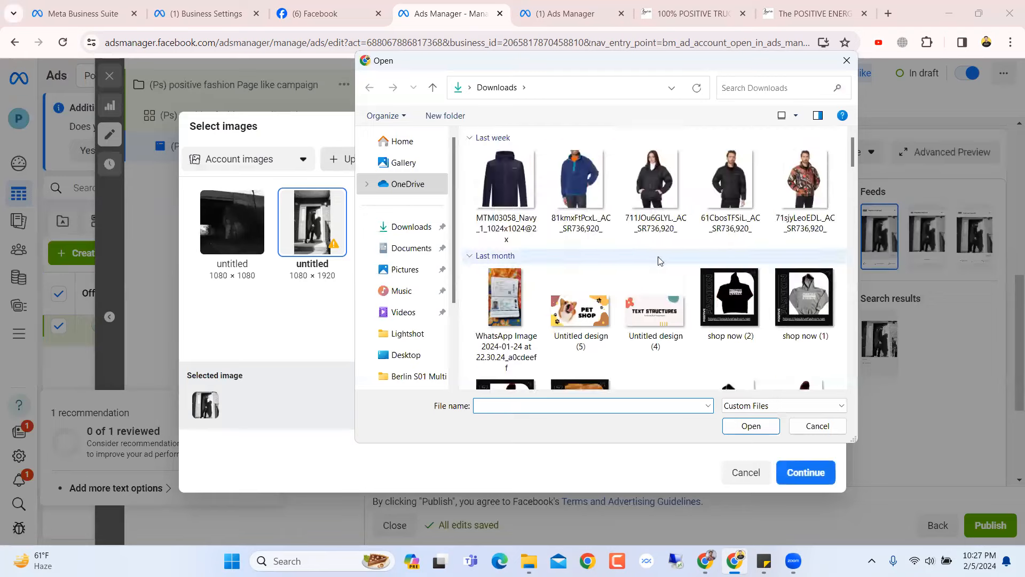
{"action": "left_click", "coordinate": [847, 61]}
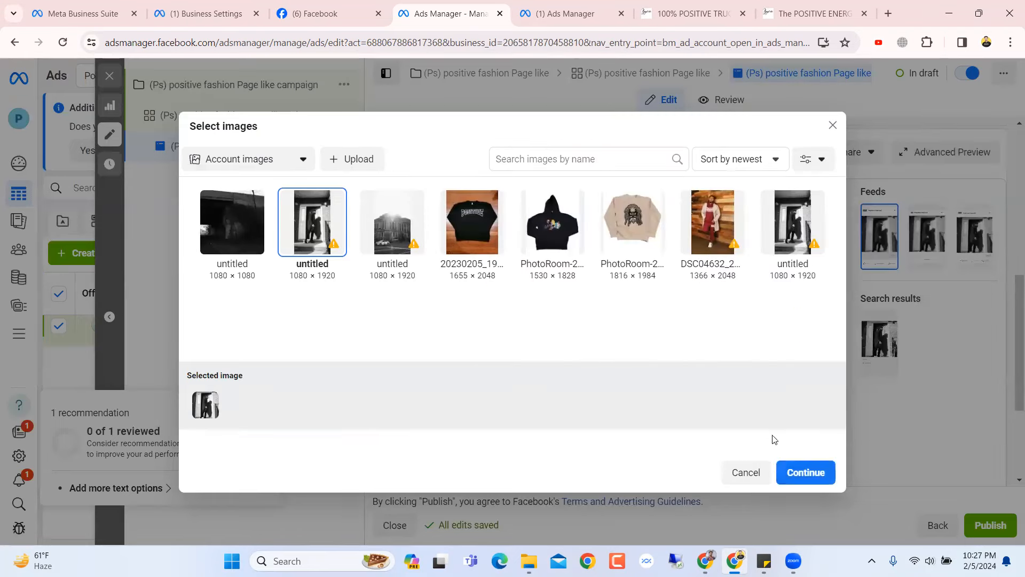
{"action": "left_click", "coordinate": [807, 480]}
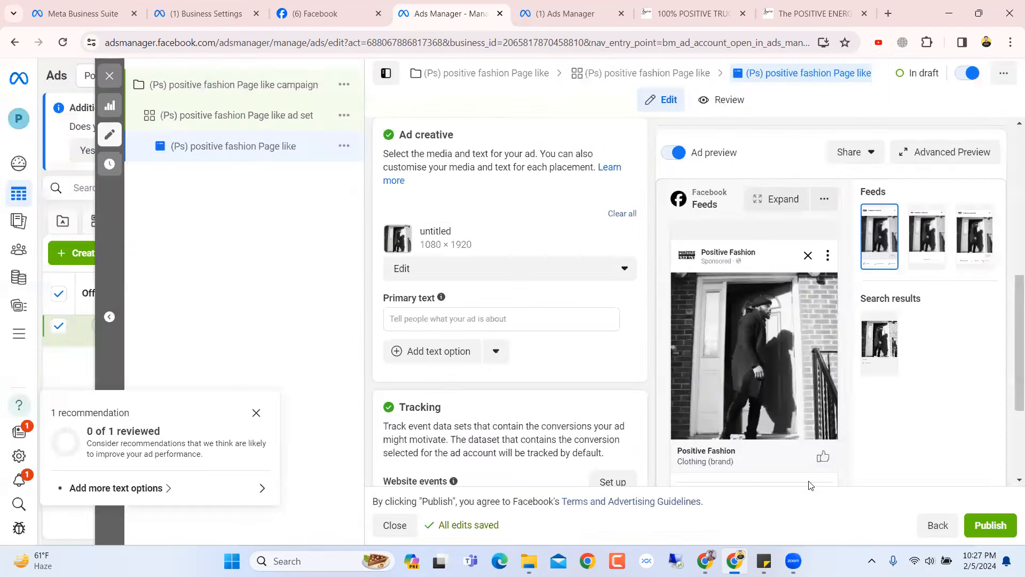
Check the media editing options, look over the ad's identity, setup, creative and tracking sections, and dismiss the recommendation notice
{"action": "left_click", "coordinate": [420, 269]}
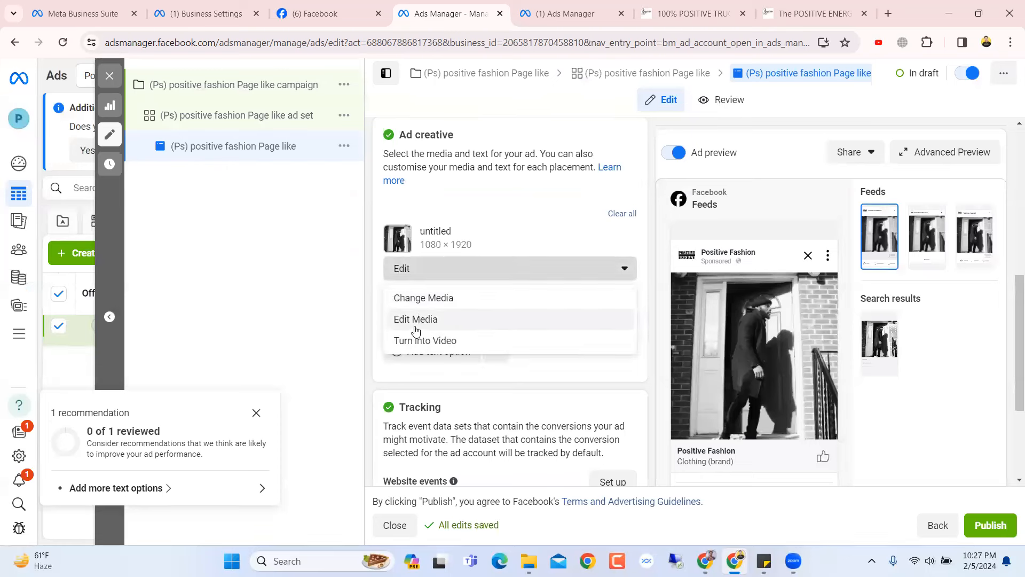
{"action": "scroll", "coordinate": [494, 205], "scroll_direction": "down", "scroll_amount": 3}
{"action": "scroll", "coordinate": [505, 209], "scroll_direction": "up", "scroll_amount": 8}
{"action": "scroll", "coordinate": [519, 217], "scroll_direction": "down", "scroll_amount": 2}
{"action": "scroll", "coordinate": [520, 218], "scroll_direction": "up", "scroll_amount": 4}
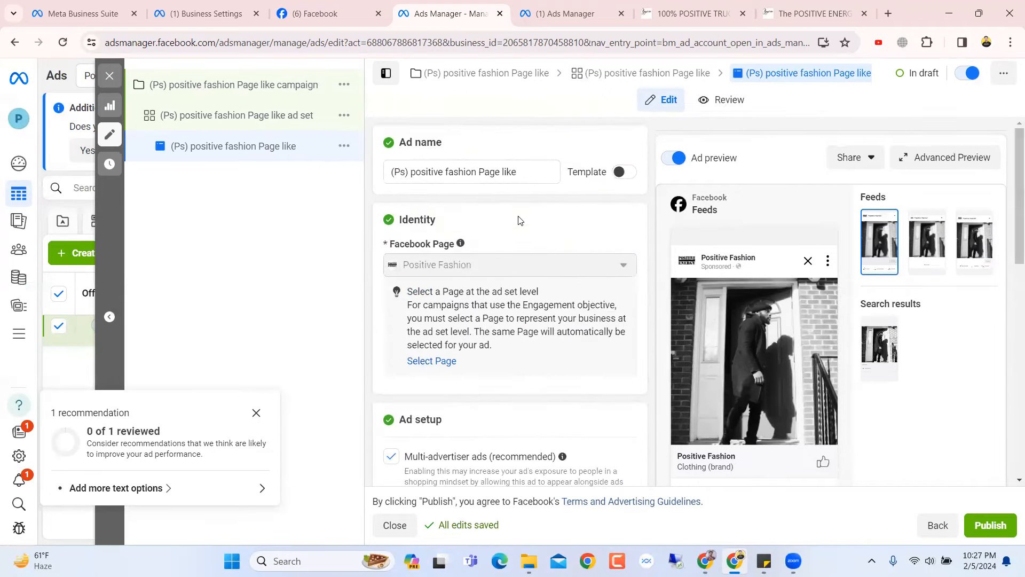
{"action": "scroll", "coordinate": [520, 219], "scroll_direction": "down", "scroll_amount": 5}
{"action": "scroll", "coordinate": [519, 219], "scroll_direction": "up", "scroll_amount": 8}
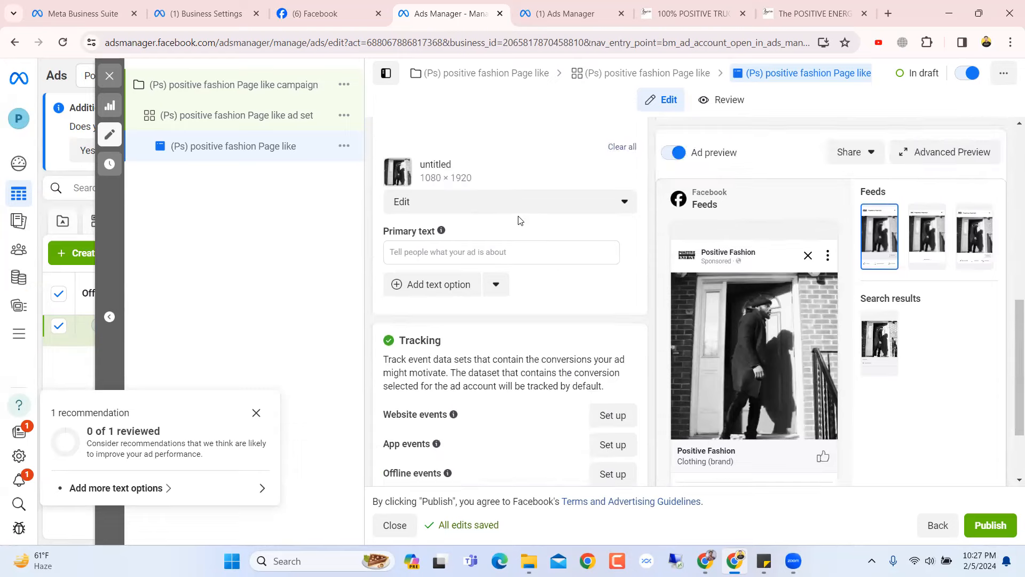
{"action": "left_click", "coordinate": [256, 417]}
{"action": "scroll", "coordinate": [477, 362], "scroll_direction": "up", "scroll_amount": 3}
{"action": "scroll", "coordinate": [477, 358], "scroll_direction": "down", "scroll_amount": 4}
{"action": "scroll", "coordinate": [472, 349], "scroll_direction": "up", "scroll_amount": 3}
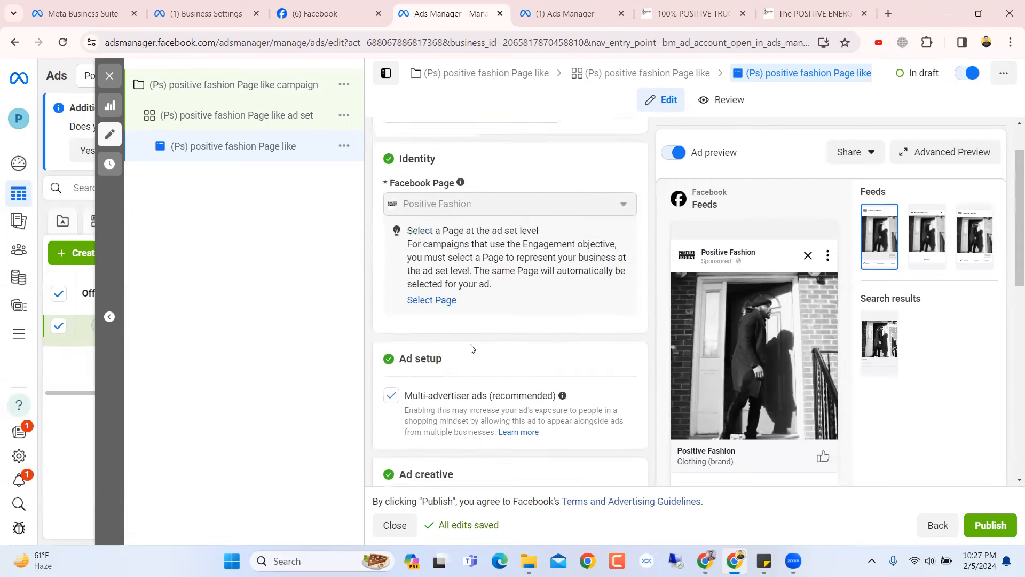
{"action": "scroll", "coordinate": [459, 283], "scroll_direction": "down", "scroll_amount": 1}
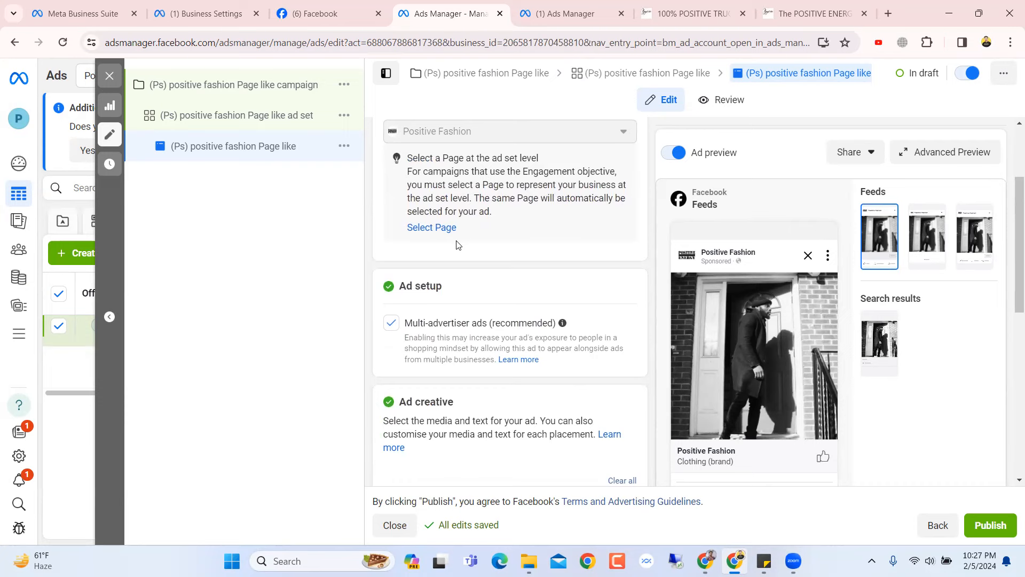
Follow the page selection link to the ad set, view its conversion and Facebook Page settings, and return to the ad
{"action": "left_click", "coordinate": [430, 228]}
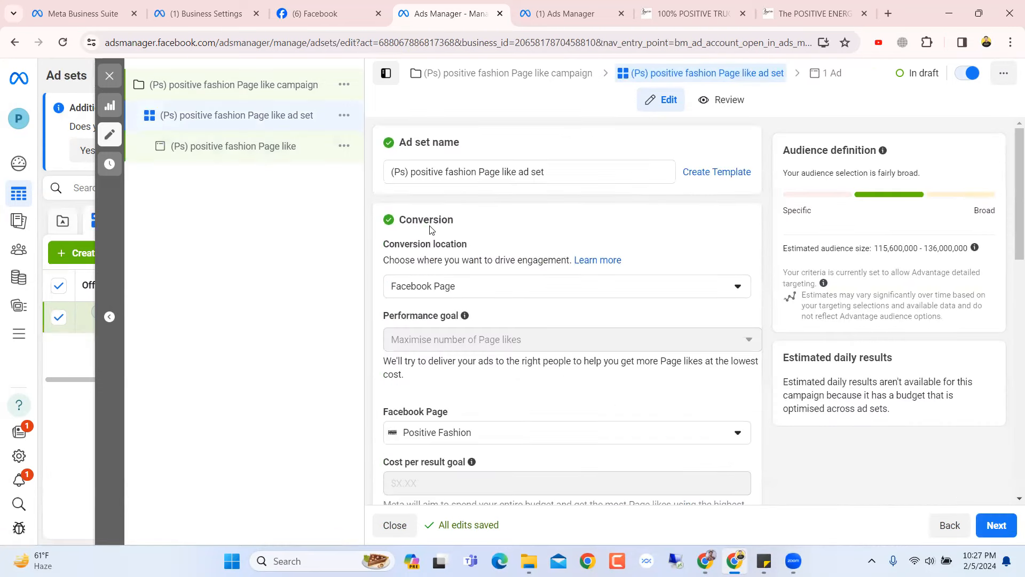
{"action": "scroll", "coordinate": [432, 230], "scroll_direction": "down", "scroll_amount": 2}
{"action": "scroll", "coordinate": [431, 230], "scroll_direction": "up", "scroll_amount": 2}
{"action": "left_click", "coordinate": [250, 150]}
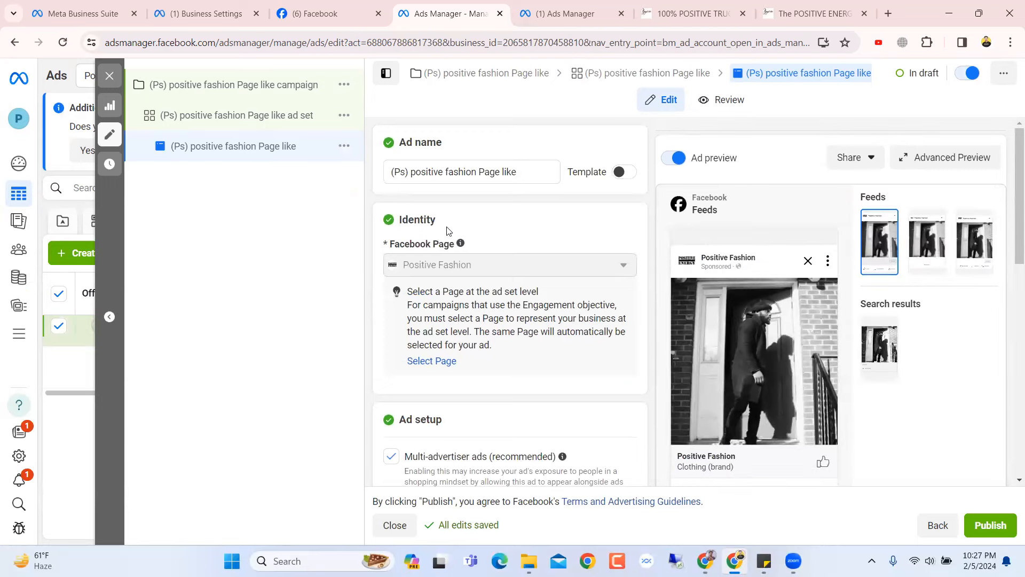
Review the completed ad from its name and identity through the multi-advertiser setting, creative, primary text and tracking
{"action": "scroll", "coordinate": [511, 213], "scroll_direction": "down", "scroll_amount": 5}
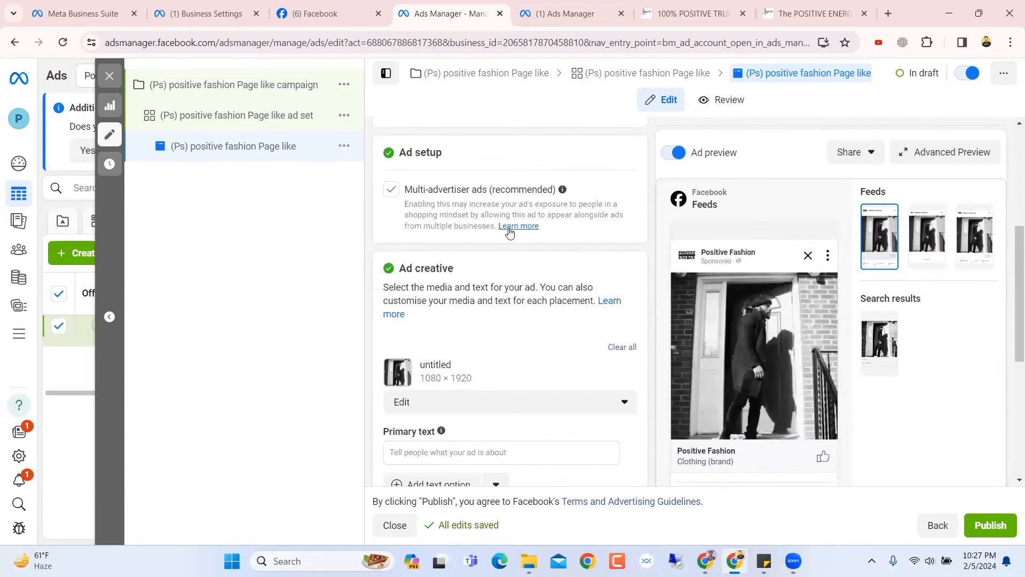
{"action": "scroll", "coordinate": [509, 233], "scroll_direction": "down", "scroll_amount": 2}
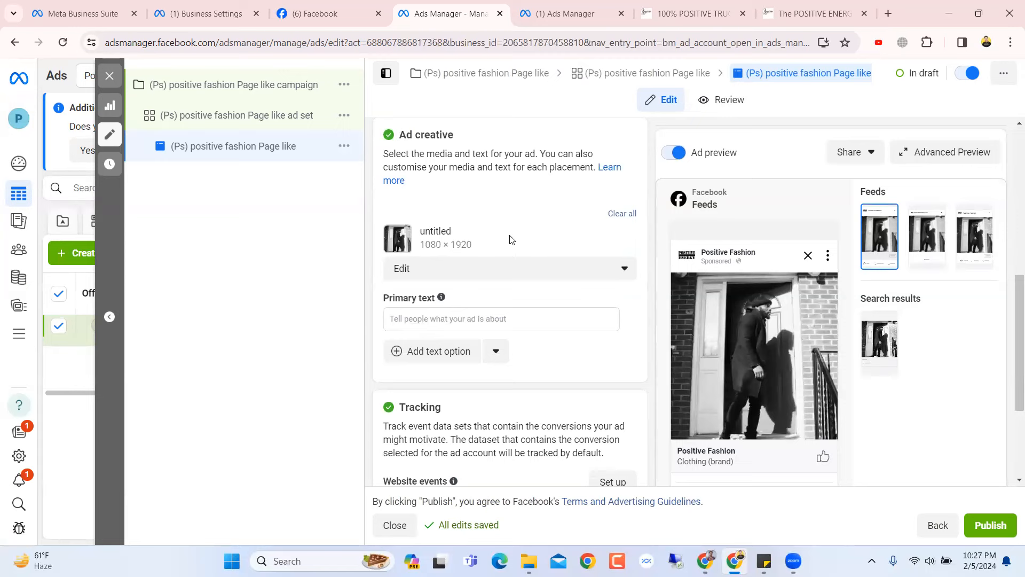
{"action": "scroll", "coordinate": [511, 251], "scroll_direction": "down", "scroll_amount": 3}
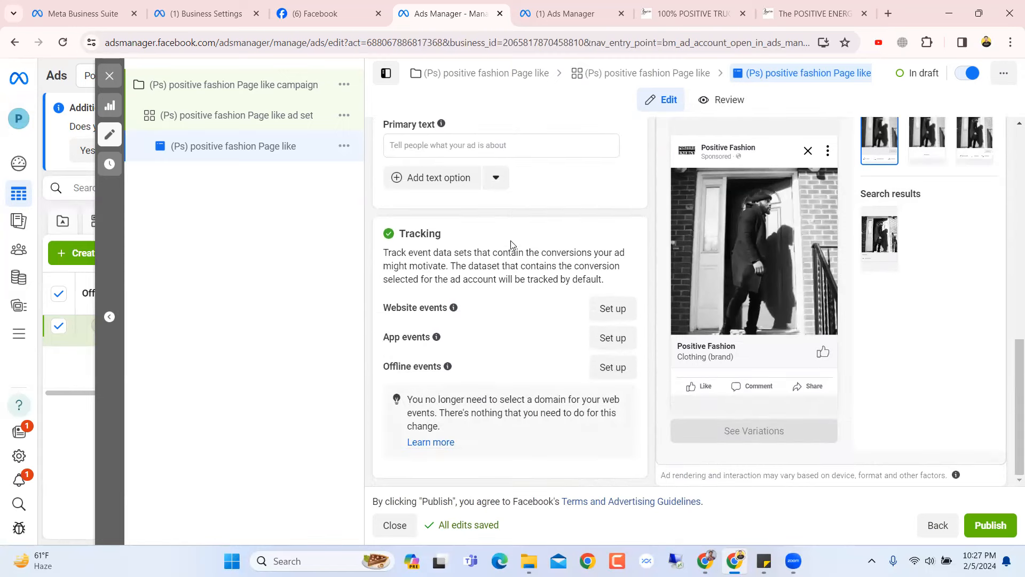
{"action": "scroll", "coordinate": [511, 245], "scroll_direction": "up", "scroll_amount": 10}
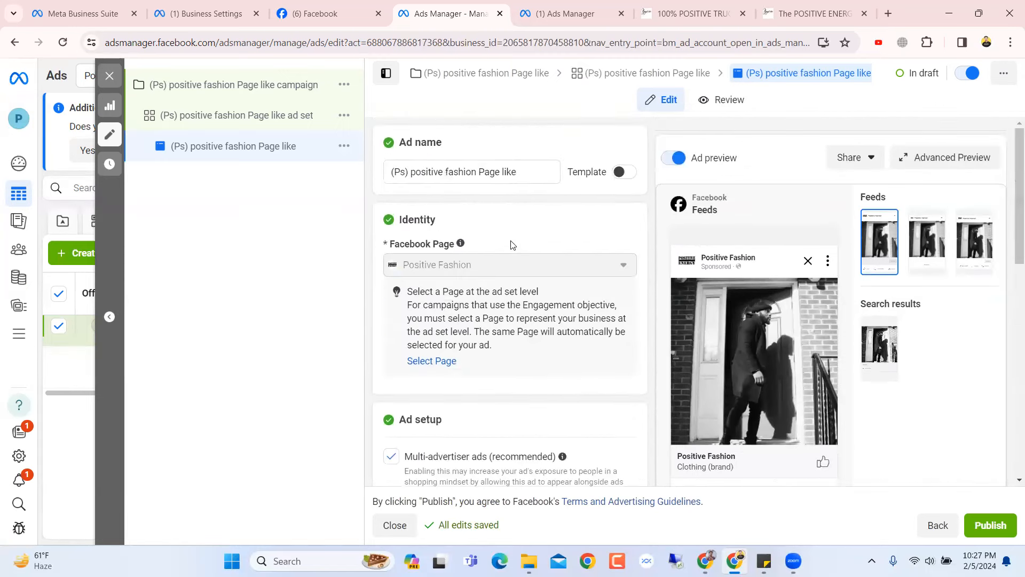
{"action": "scroll", "coordinate": [511, 244], "scroll_direction": "down", "scroll_amount": 8}
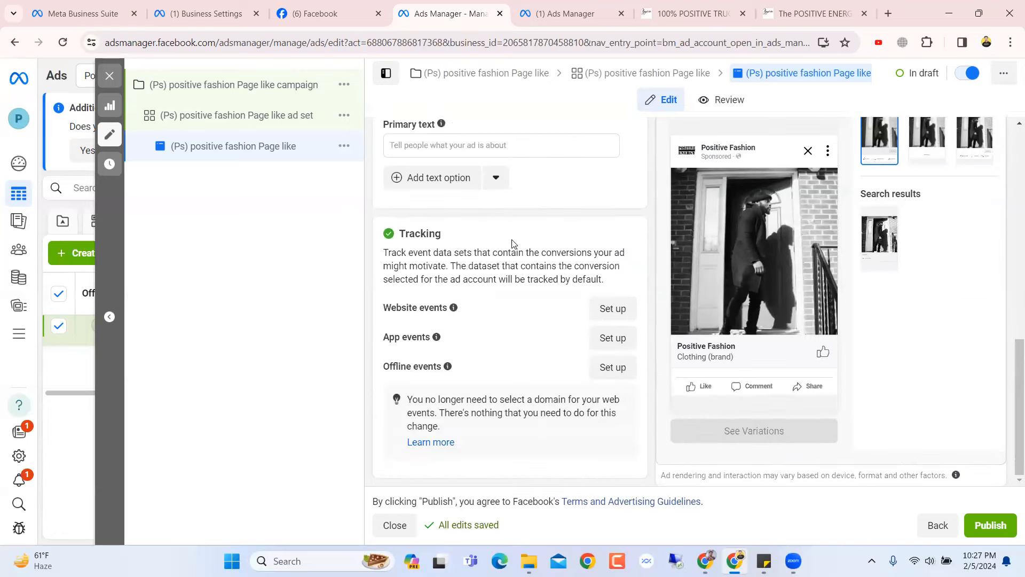
{"action": "scroll", "coordinate": [511, 243], "scroll_direction": "up", "scroll_amount": 5}
{"action": "scroll", "coordinate": [574, 300], "scroll_direction": "down", "scroll_amount": 5}
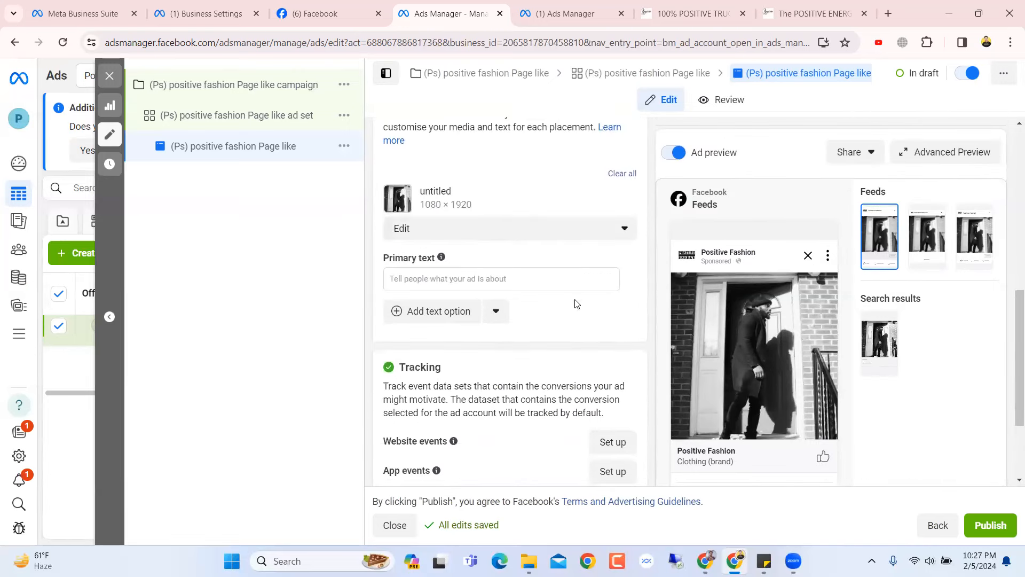
Look through the Positive Fashion page's posts and reels for a caption that can serve as the ad's primary text
{"action": "scroll", "coordinate": [575, 303], "scroll_direction": "up", "scroll_amount": 2}
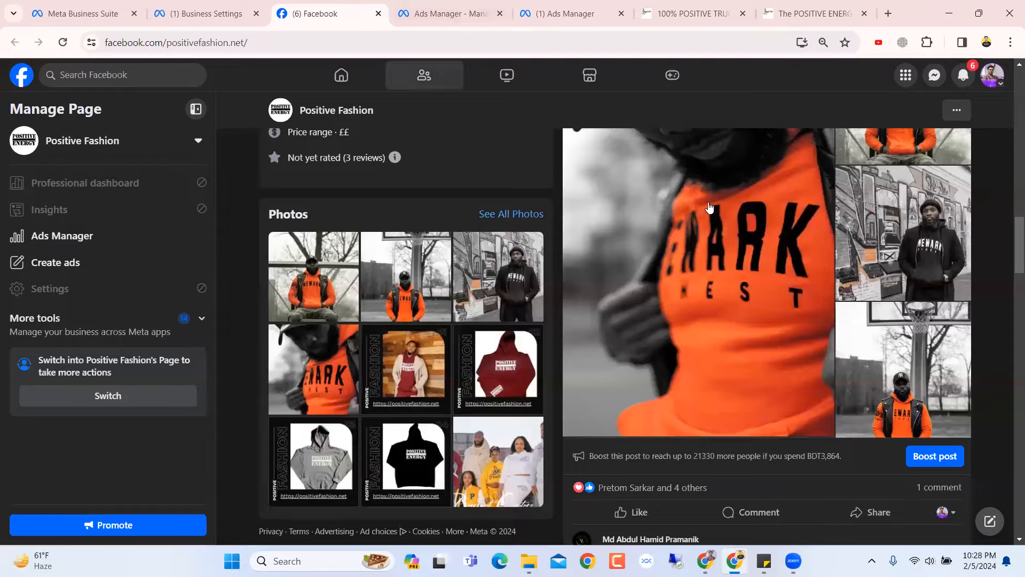
{"action": "scroll", "coordinate": [714, 229], "scroll_direction": "down", "scroll_amount": 5}
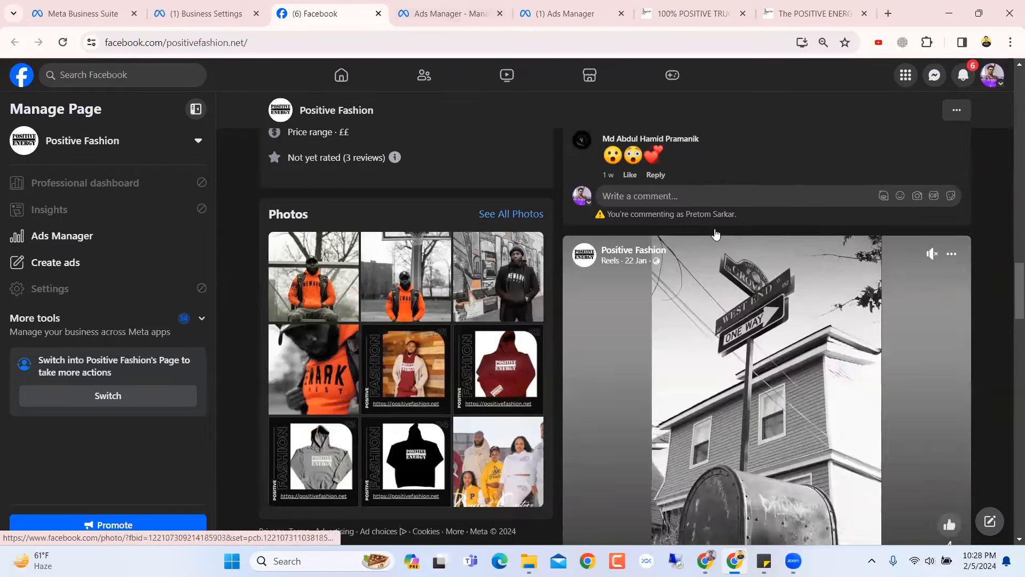
{"action": "scroll", "coordinate": [715, 235], "scroll_direction": "up", "scroll_amount": 8}
{"action": "scroll", "coordinate": [716, 235], "scroll_direction": "down", "scroll_amount": 5}
{"action": "scroll", "coordinate": [716, 235], "scroll_direction": "up", "scroll_amount": 8}
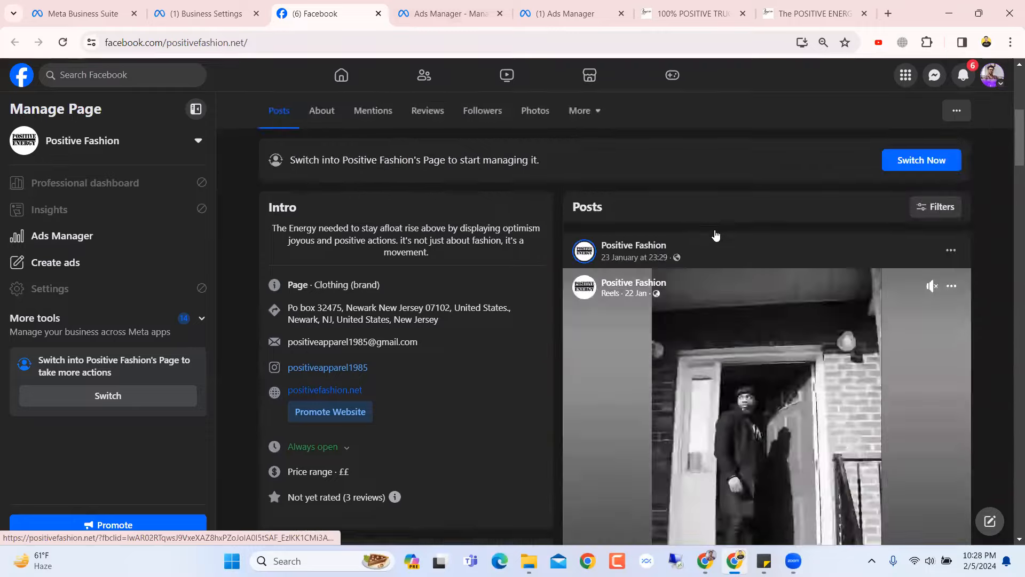
{"action": "scroll", "coordinate": [716, 235], "scroll_direction": "down", "scroll_amount": 8}
{"action": "scroll", "coordinate": [715, 236], "scroll_direction": "down", "scroll_amount": 15}
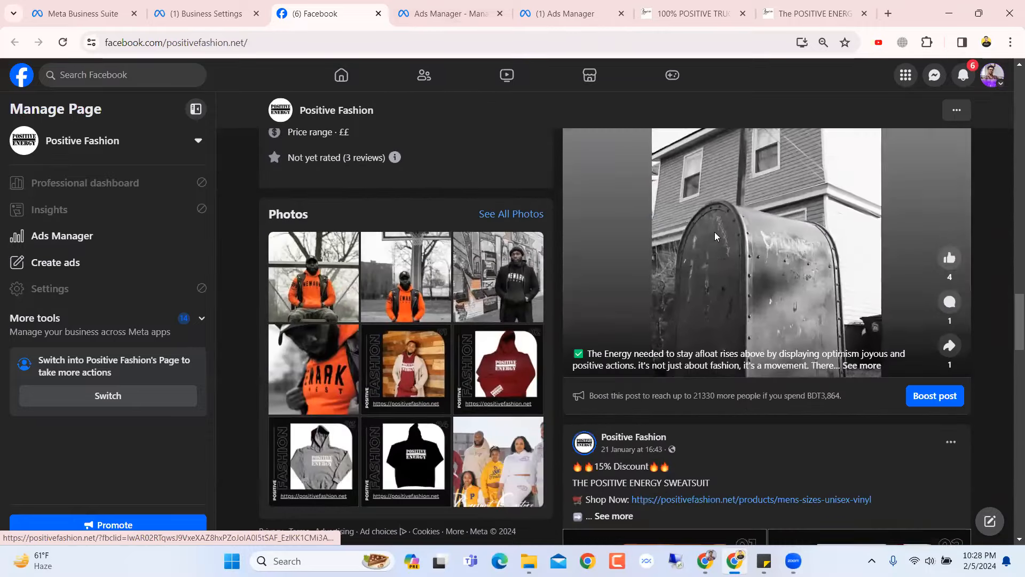
{"action": "scroll", "coordinate": [714, 231], "scroll_direction": "down", "scroll_amount": 10}
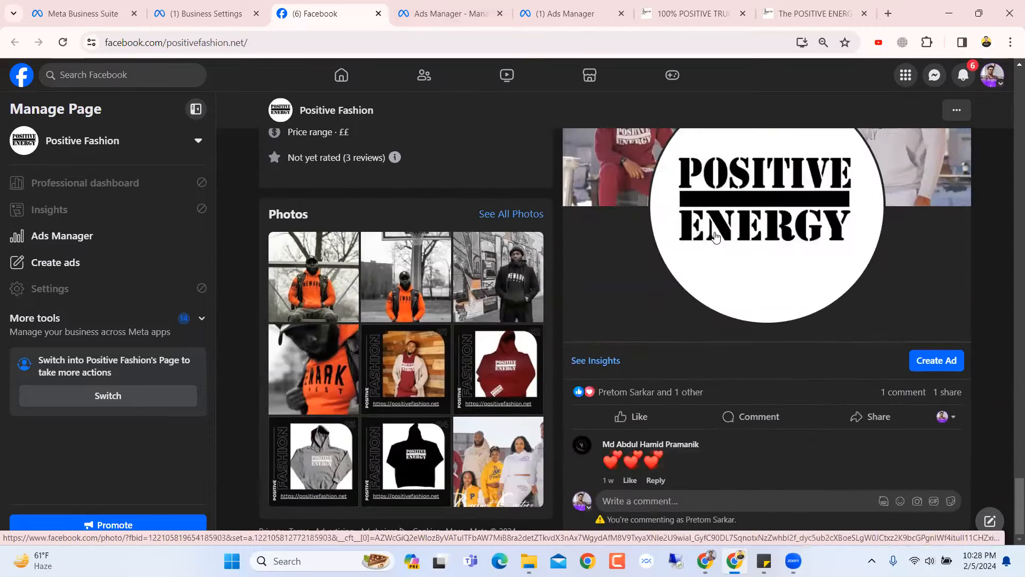
{"action": "scroll", "coordinate": [715, 236], "scroll_direction": "up", "scroll_amount": 8}
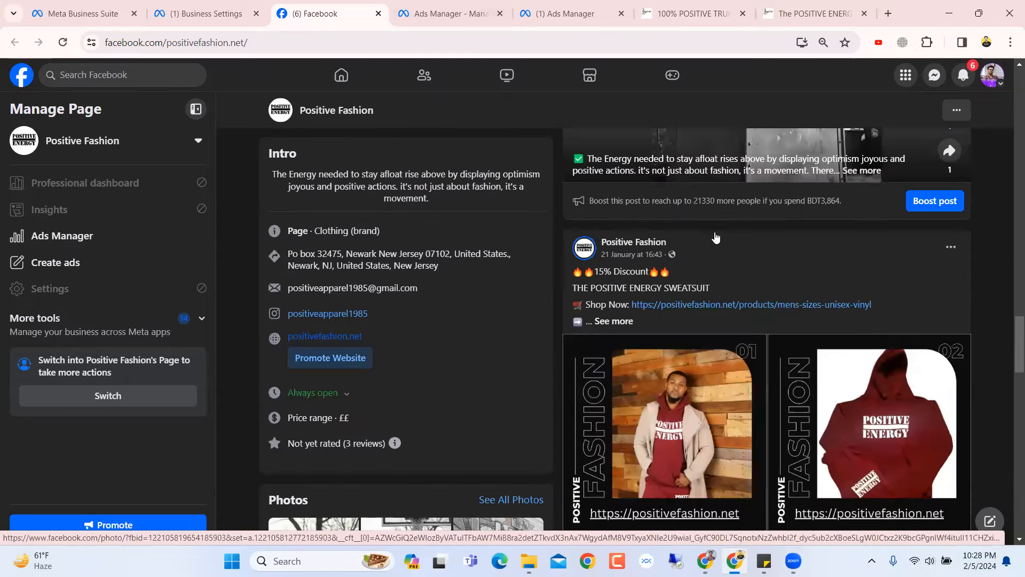
{"action": "scroll", "coordinate": [716, 237], "scroll_direction": "down", "scroll_amount": 3}
{"action": "scroll", "coordinate": [714, 232], "scroll_direction": "up", "scroll_amount": 12}
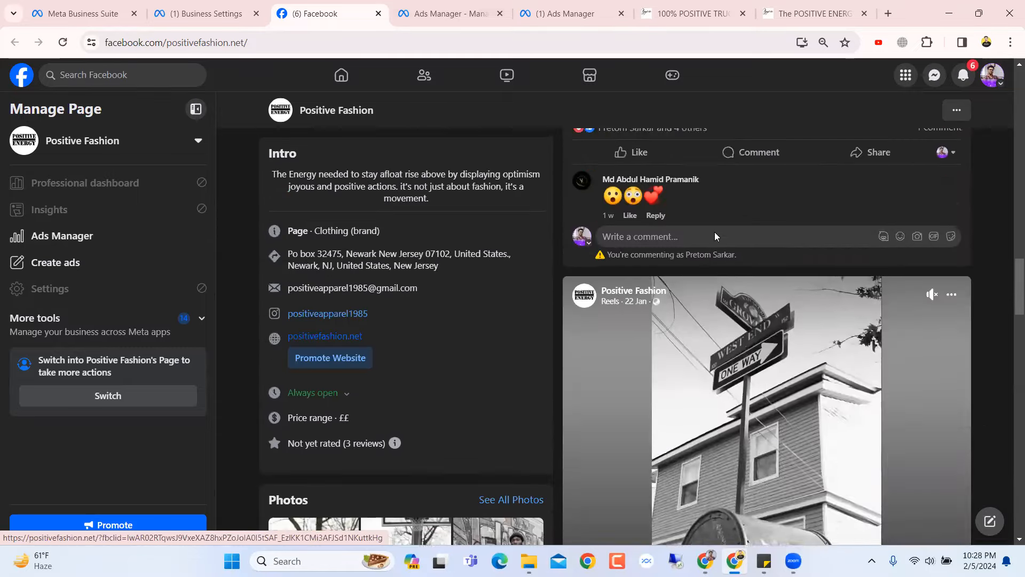
{"action": "scroll", "coordinate": [714, 231], "scroll_direction": "down", "scroll_amount": 12}
{"action": "scroll", "coordinate": [714, 232], "scroll_direction": "up", "scroll_amount": 1}
{"action": "scroll", "coordinate": [714, 232], "scroll_direction": "down", "scroll_amount": 1}
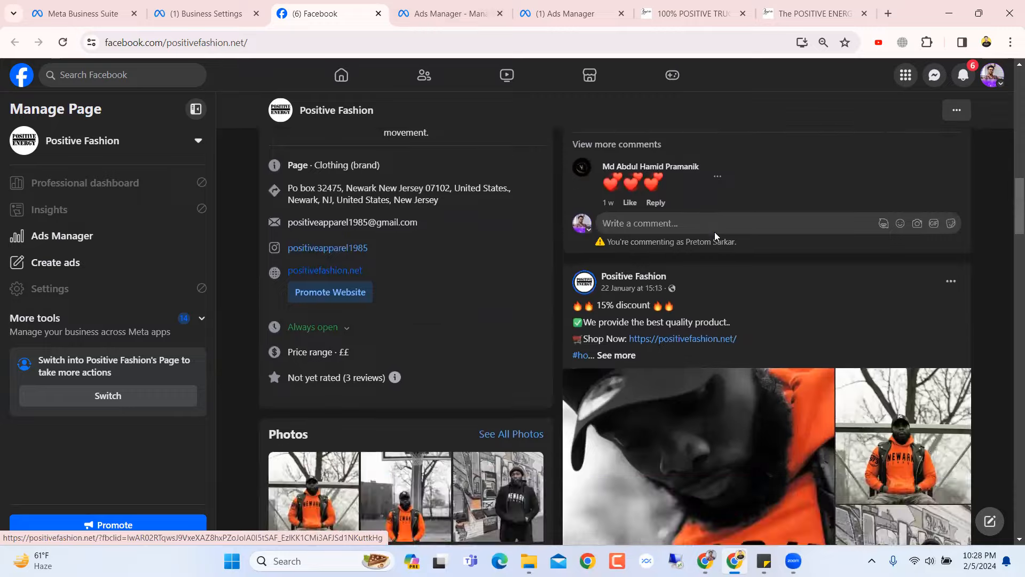
{"action": "scroll", "coordinate": [714, 232], "scroll_direction": "up", "scroll_amount": 5}
{"action": "scroll", "coordinate": [716, 232], "scroll_direction": "up", "scroll_amount": 5}
{"action": "scroll", "coordinate": [835, 354], "scroll_direction": "down", "scroll_amount": 5}
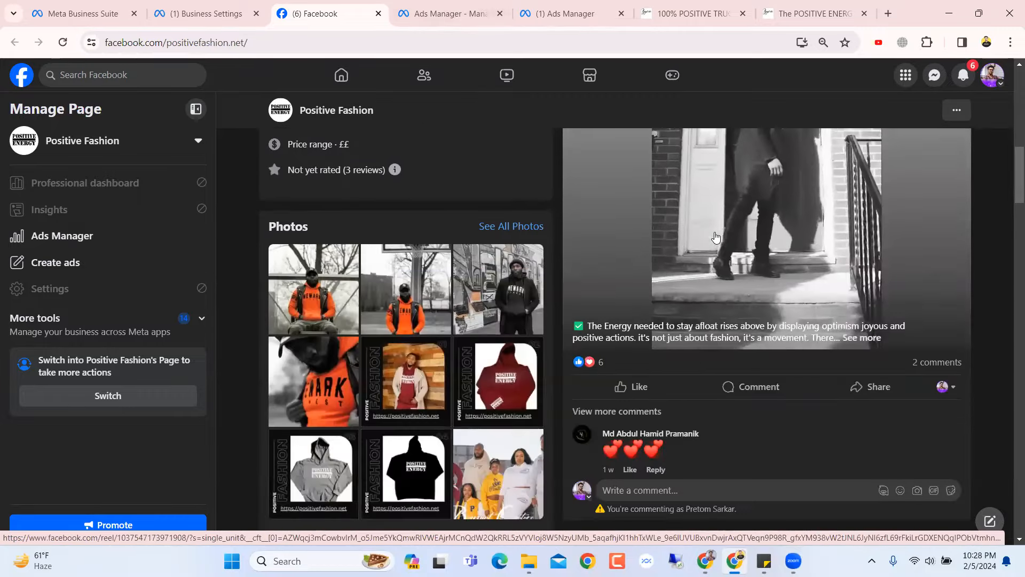
Open the page's reel about staying afloat with positive energy, expand its full caption, and copy it including the shop link and hashtags
{"action": "left_click", "coordinate": [862, 338]}
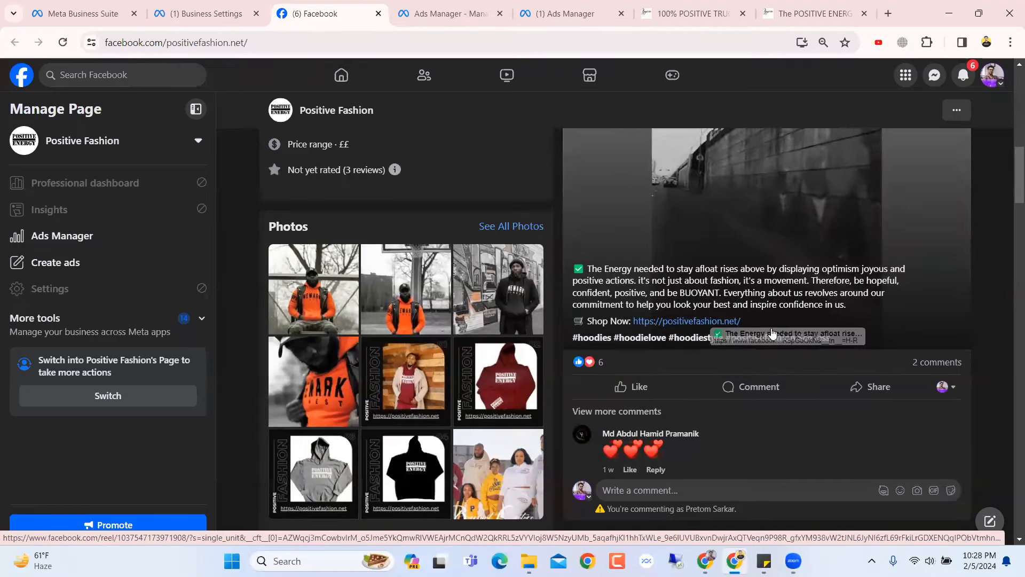
{"action": "right_click", "coordinate": [619, 272]}
{"action": "left_click", "coordinate": [616, 271]}
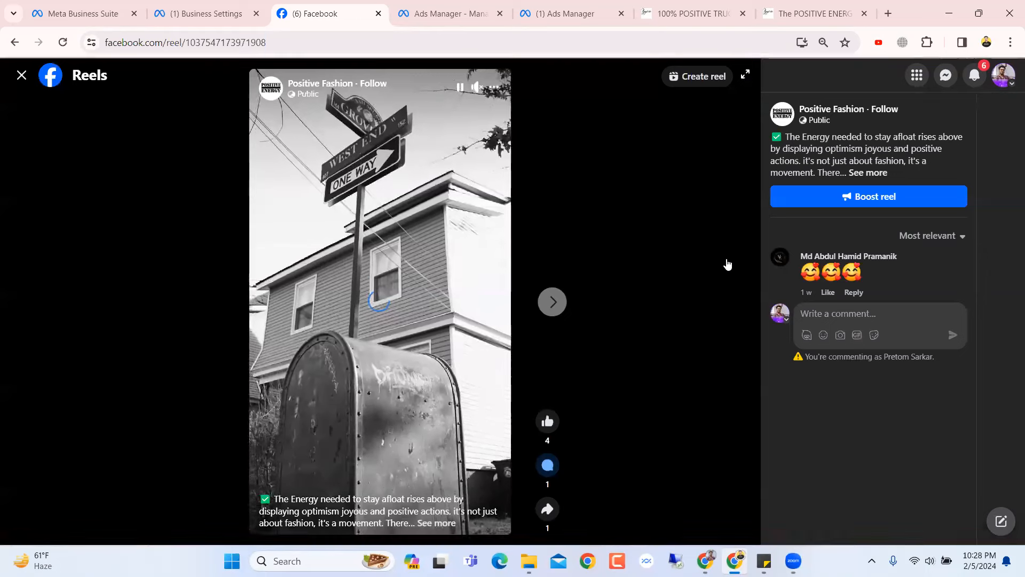
{"action": "left_click", "coordinate": [860, 172]}
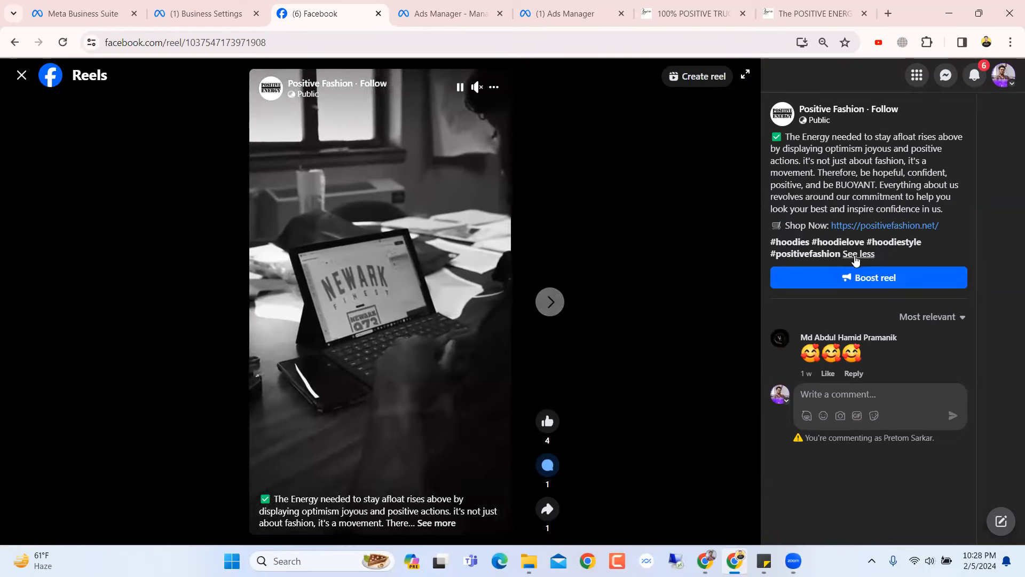
{"action": "left_click_drag", "start_coordinate": [840, 255], "coordinate": [771, 140]}
{"action": "key", "text": "ctrl+c"}
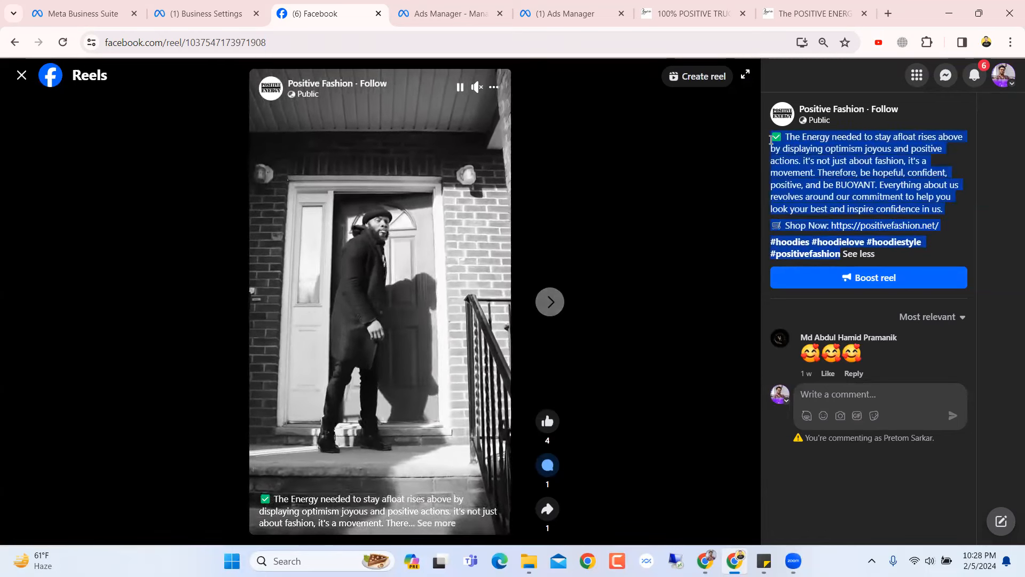
Paste the copied reel caption as the ad's primary text in Ads Manager and add a blank line before "Shop Now"
{"action": "left_click", "coordinate": [533, 5]}
{"action": "left_click", "coordinate": [496, 5]}
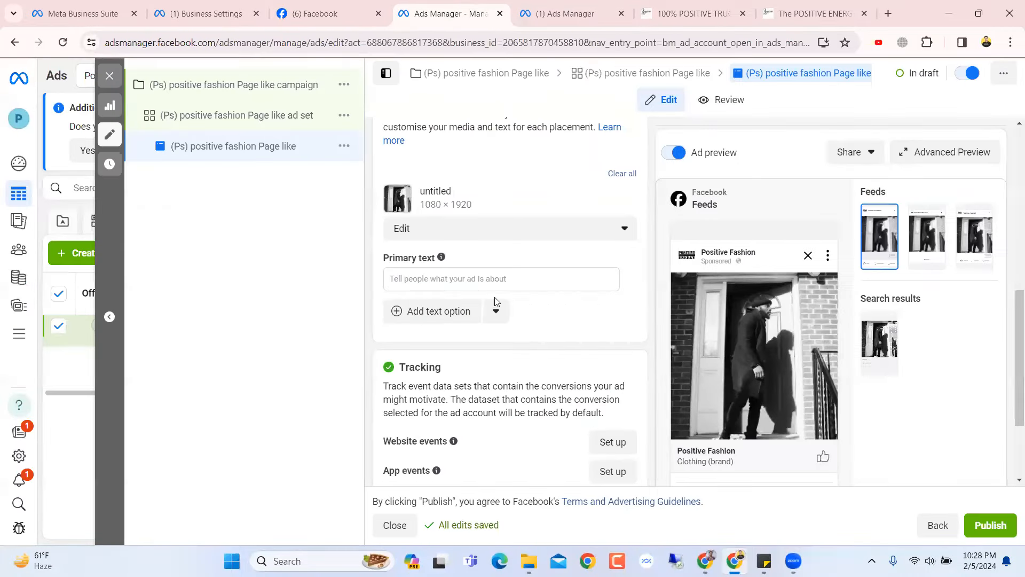
{"action": "scroll", "coordinate": [496, 301], "scroll_direction": "down", "scroll_amount": 1}
{"action": "left_click", "coordinate": [508, 210]}
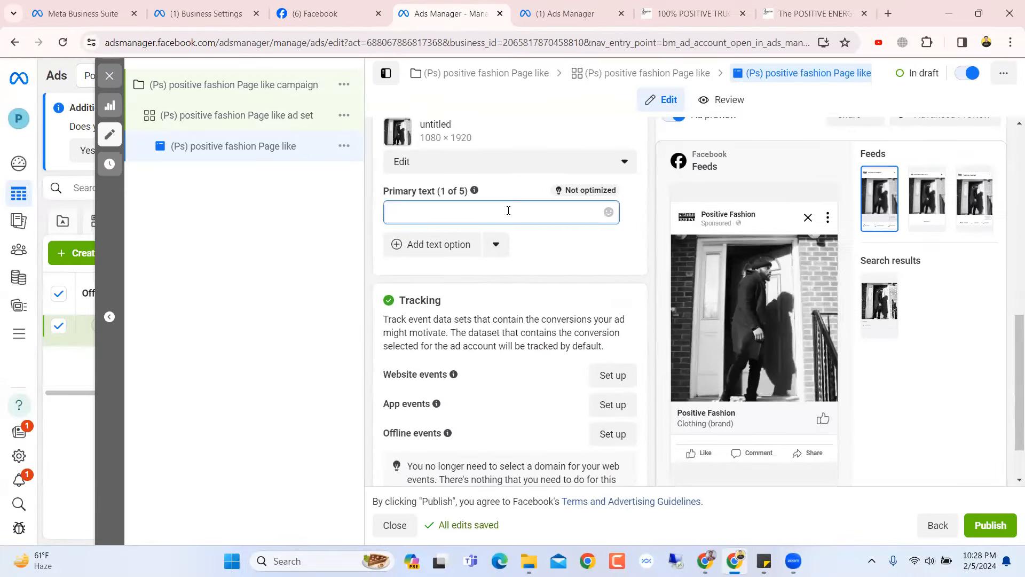
{"action": "key", "text": "ctrl+v"}
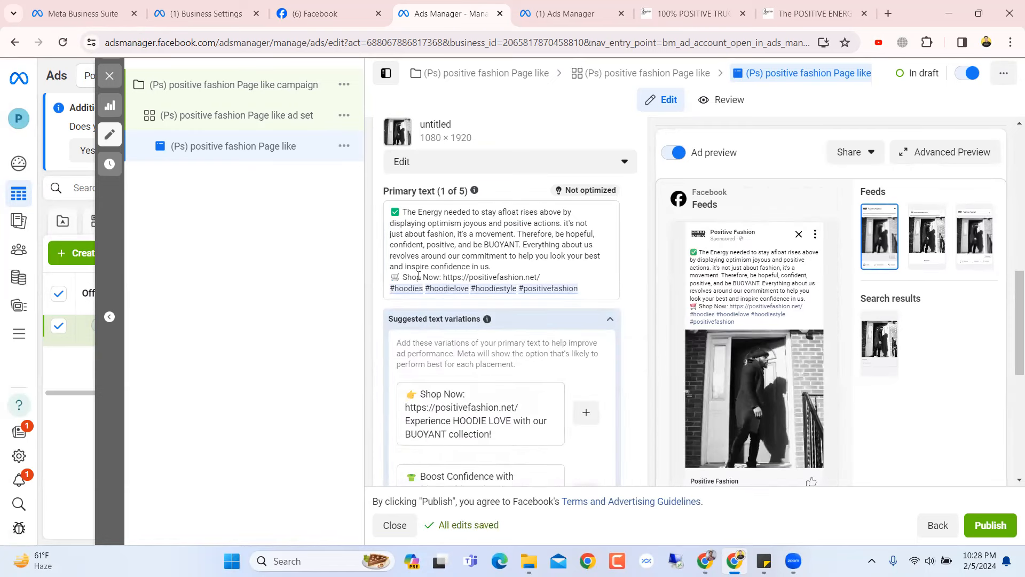
{"action": "left_click", "coordinate": [497, 267]}
{"action": "key", "text": "Return"}
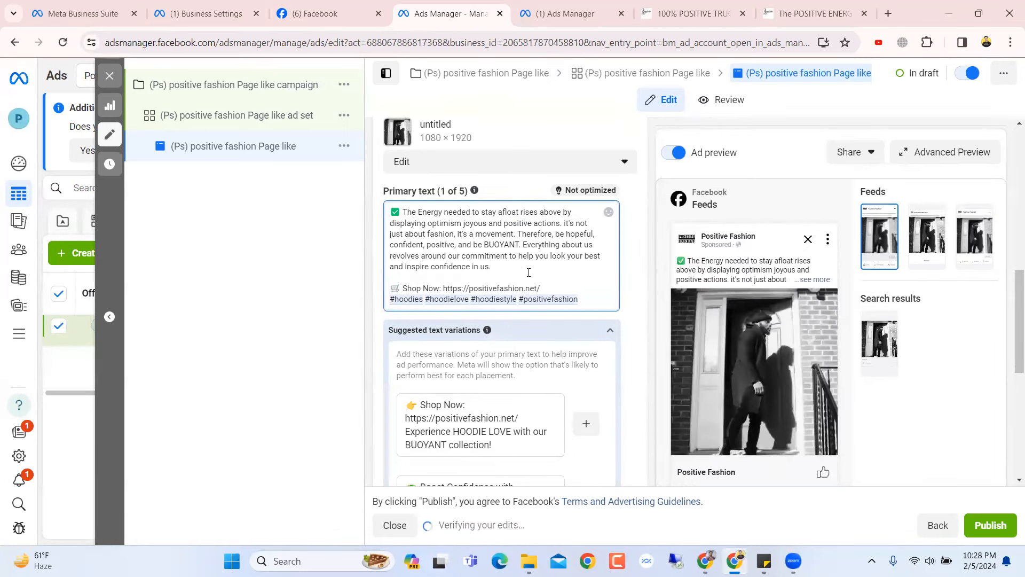
{"action": "scroll", "coordinate": [529, 272], "scroll_direction": "down", "scroll_amount": 1}
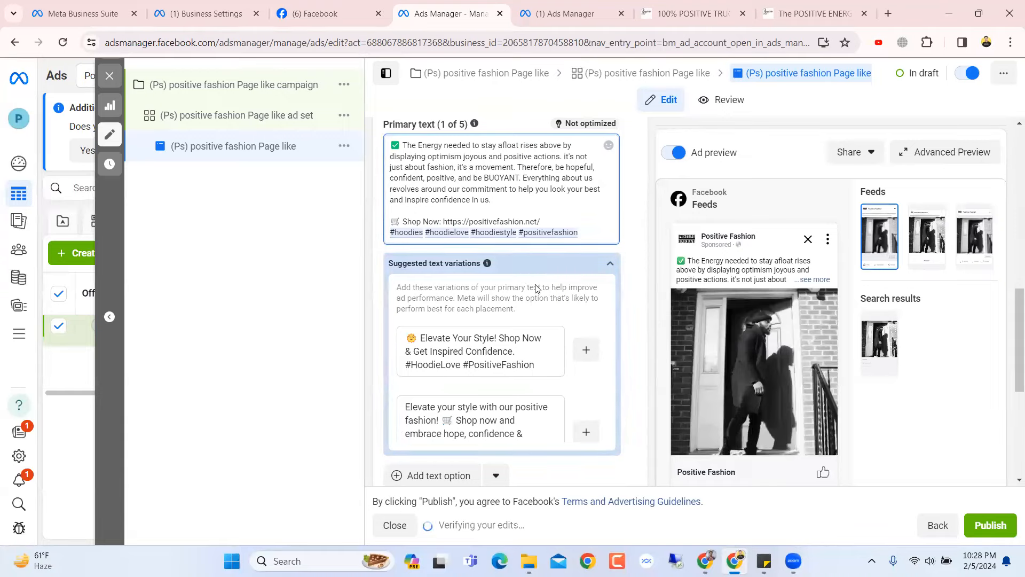
Switch to the store website, open its home page, and read the "What is Buoyant Couture?" description
{"action": "left_click", "coordinate": [686, 14]}
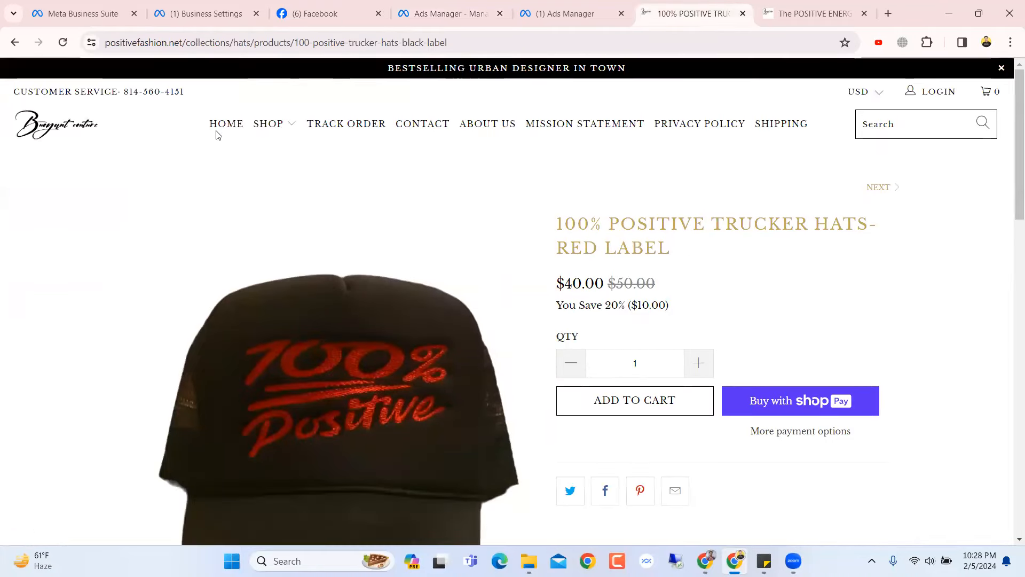
{"action": "left_click", "coordinate": [221, 133]}
{"action": "scroll", "coordinate": [629, 281], "scroll_direction": "down", "scroll_amount": 10}
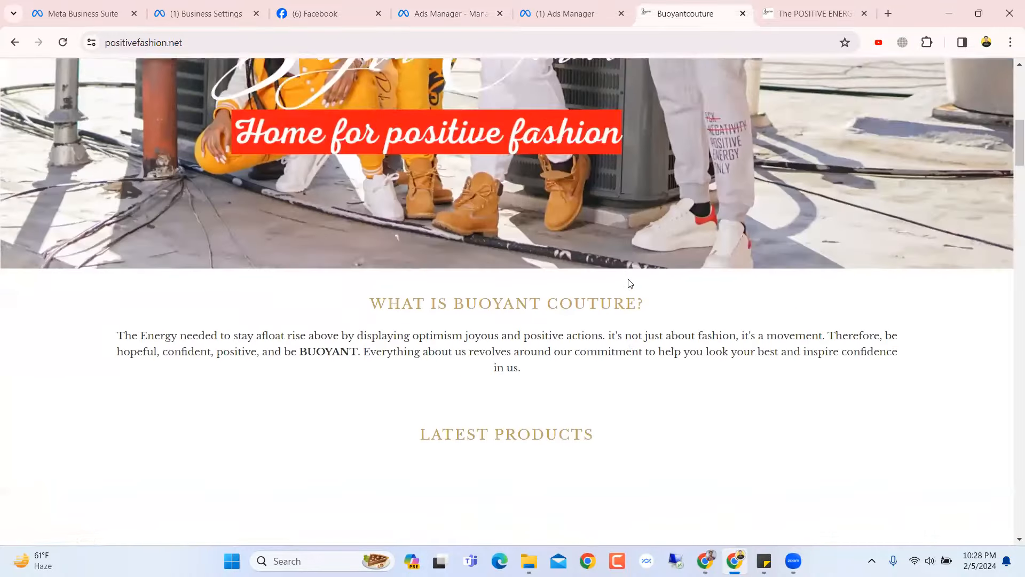
{"action": "scroll", "coordinate": [629, 283], "scroll_direction": "up", "scroll_amount": 10}
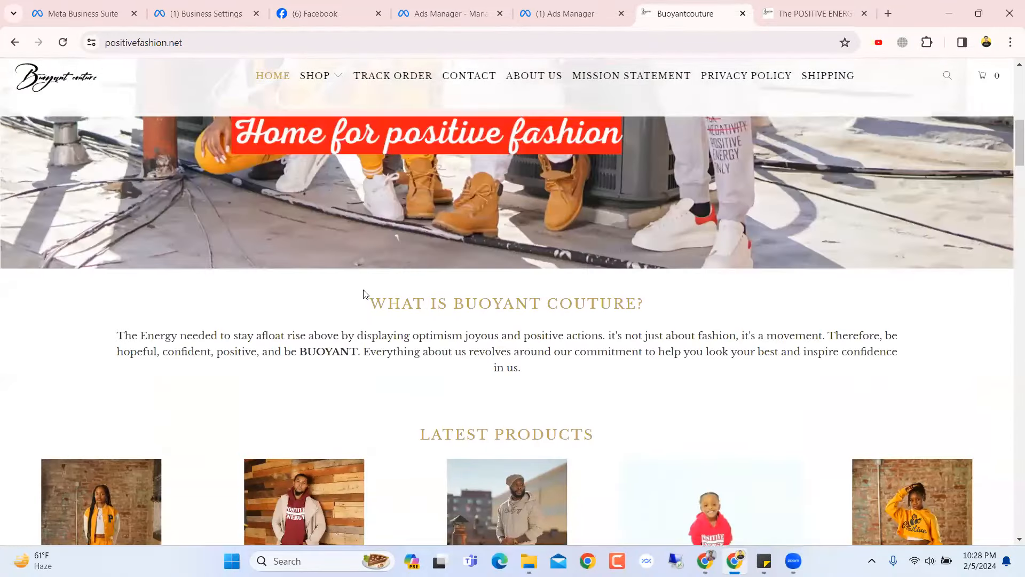
{"action": "left_click_drag", "start_coordinate": [117, 336], "coordinate": [565, 364]}
{"action": "left_click", "coordinate": [565, 364]}
Browse the rest of the store's home page through its collections, reviews and footer, and return to the ad draft
{"action": "scroll", "coordinate": [567, 368], "scroll_direction": "down", "scroll_amount": 10}
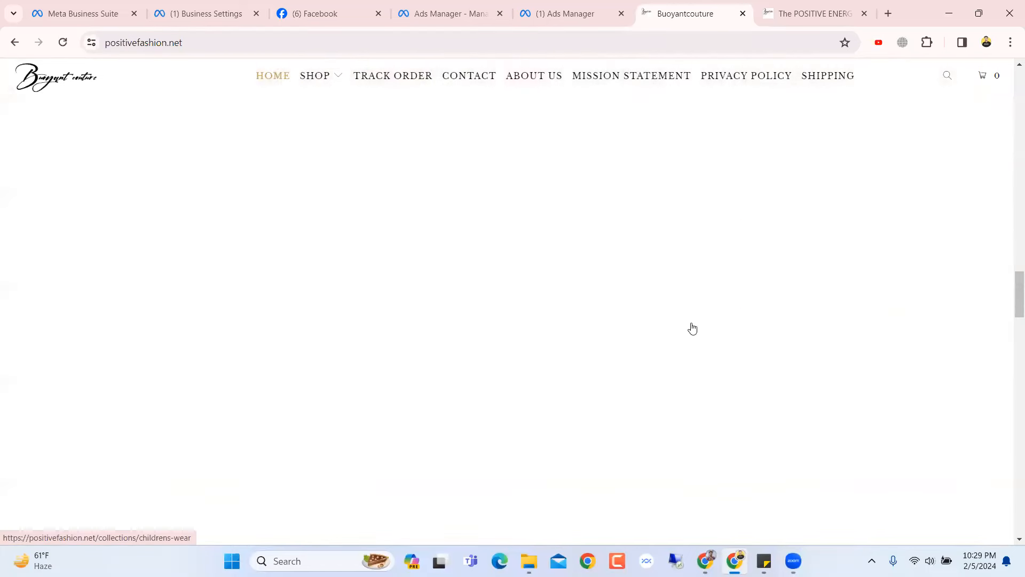
{"action": "scroll", "coordinate": [678, 272], "scroll_direction": "up", "scroll_amount": 5}
{"action": "scroll", "coordinate": [671, 263], "scroll_direction": "down", "scroll_amount": 10}
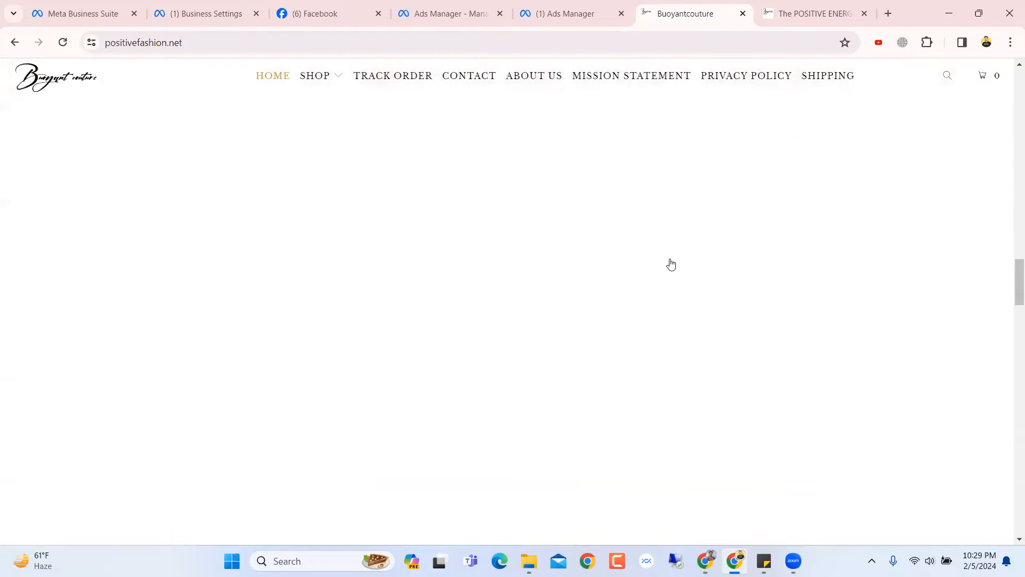
{"action": "scroll", "coordinate": [671, 264], "scroll_direction": "down", "scroll_amount": 5}
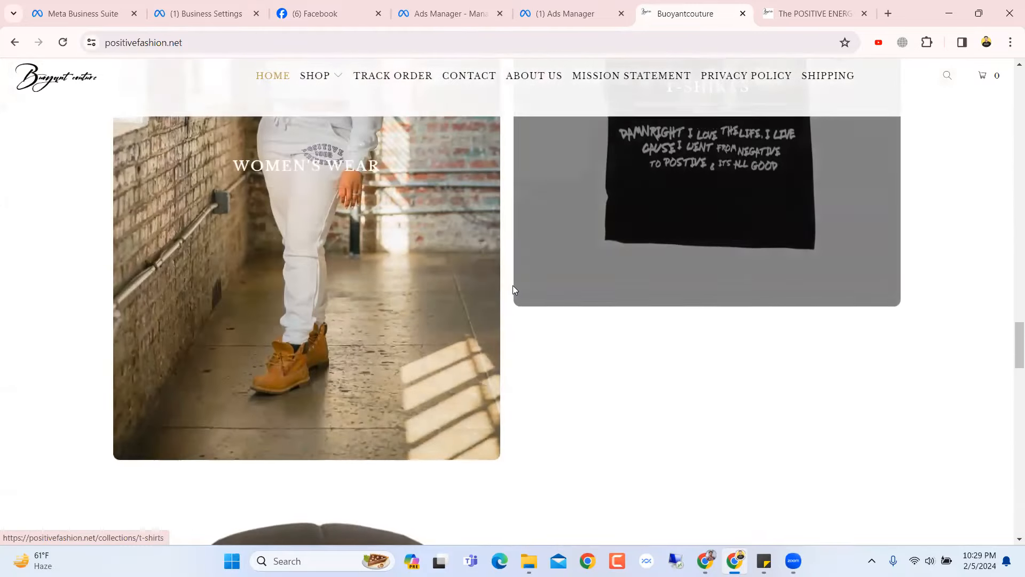
{"action": "scroll", "coordinate": [506, 289], "scroll_direction": "down", "scroll_amount": 15}
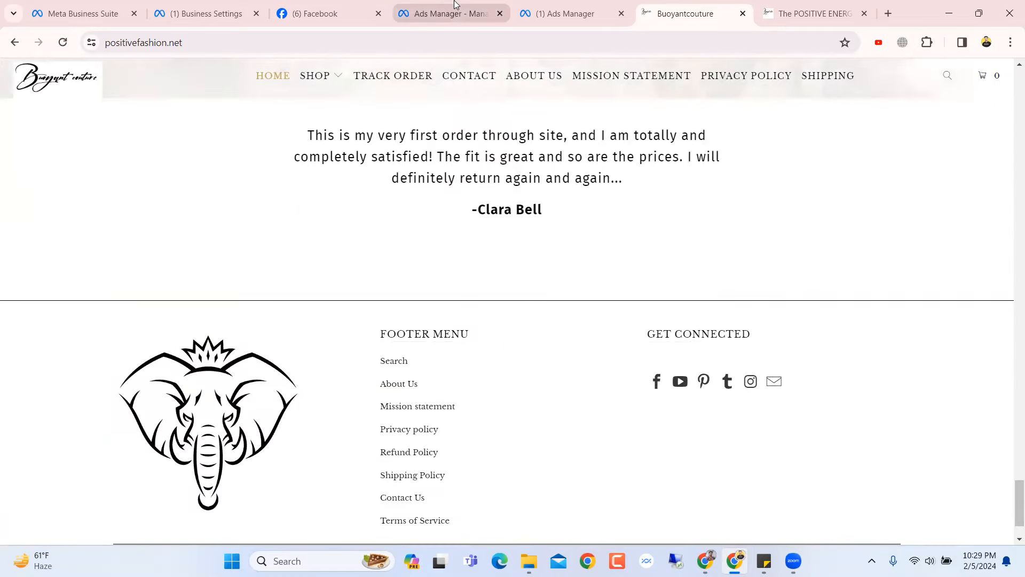
{"action": "left_click", "coordinate": [568, 13]}
{"action": "left_click", "coordinate": [457, 4]}
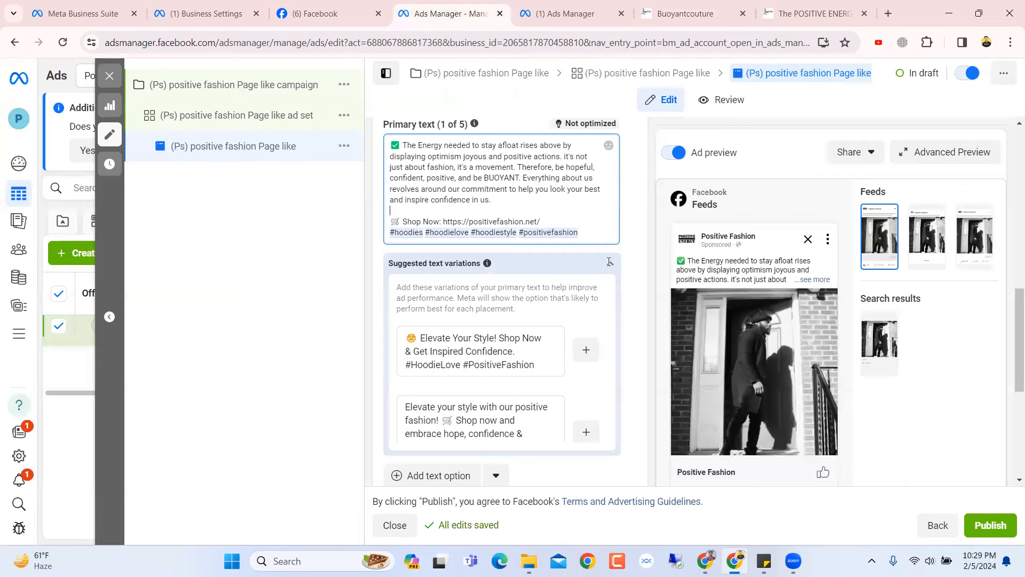
Review the whole ad draft, from name, identity and setup through media, primary text, suggested text variations and tracking
{"action": "scroll", "coordinate": [626, 337], "scroll_direction": "down", "scroll_amount": 5}
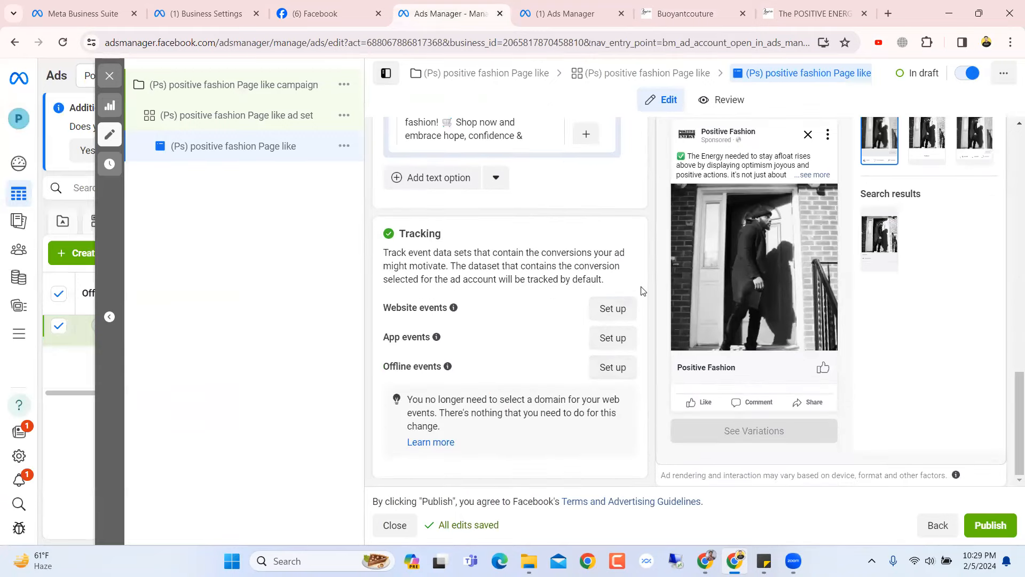
{"action": "scroll", "coordinate": [642, 291], "scroll_direction": "up", "scroll_amount": 9}
{"action": "scroll", "coordinate": [642, 291], "scroll_direction": "down", "scroll_amount": 4}
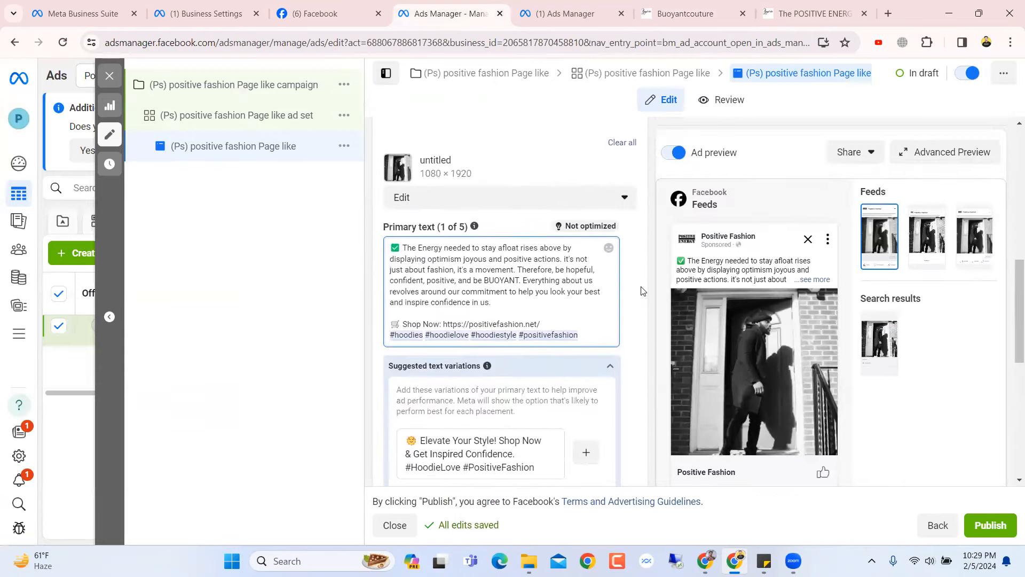
{"action": "scroll", "coordinate": [642, 291], "scroll_direction": "up", "scroll_amount": 10}
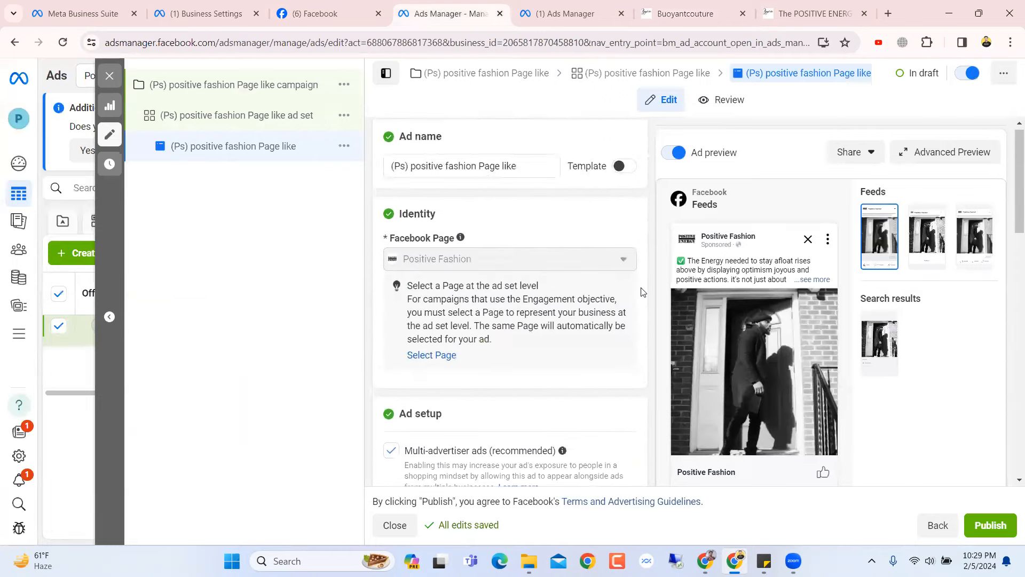
{"action": "scroll", "coordinate": [642, 291], "scroll_direction": "down", "scroll_amount": 3}
{"action": "scroll", "coordinate": [642, 291], "scroll_direction": "down", "scroll_amount": 3}
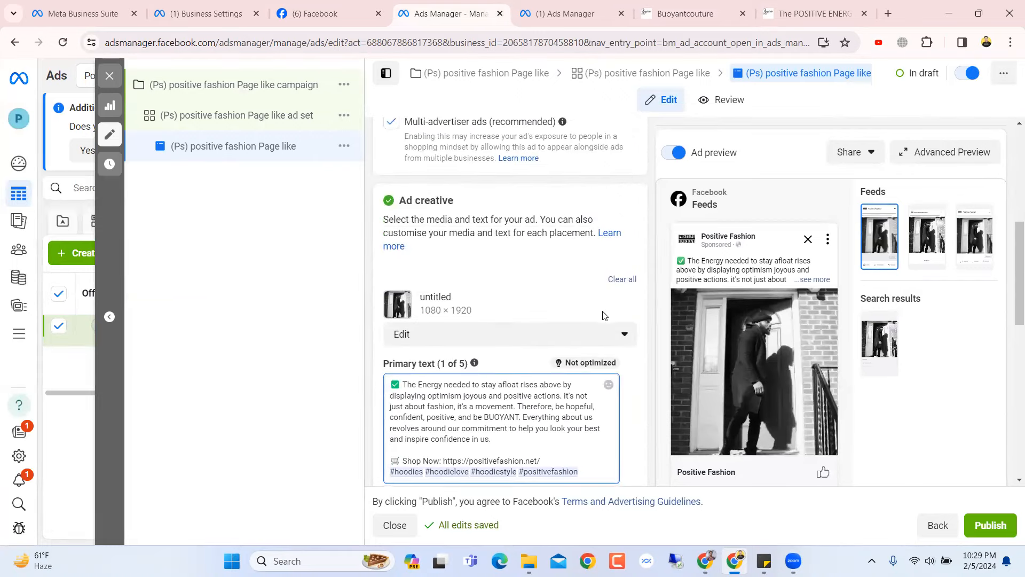
{"action": "scroll", "coordinate": [510, 301], "scroll_direction": "down", "scroll_amount": 6}
{"action": "scroll", "coordinate": [754, 383], "scroll_direction": "down", "scroll_amount": 4}
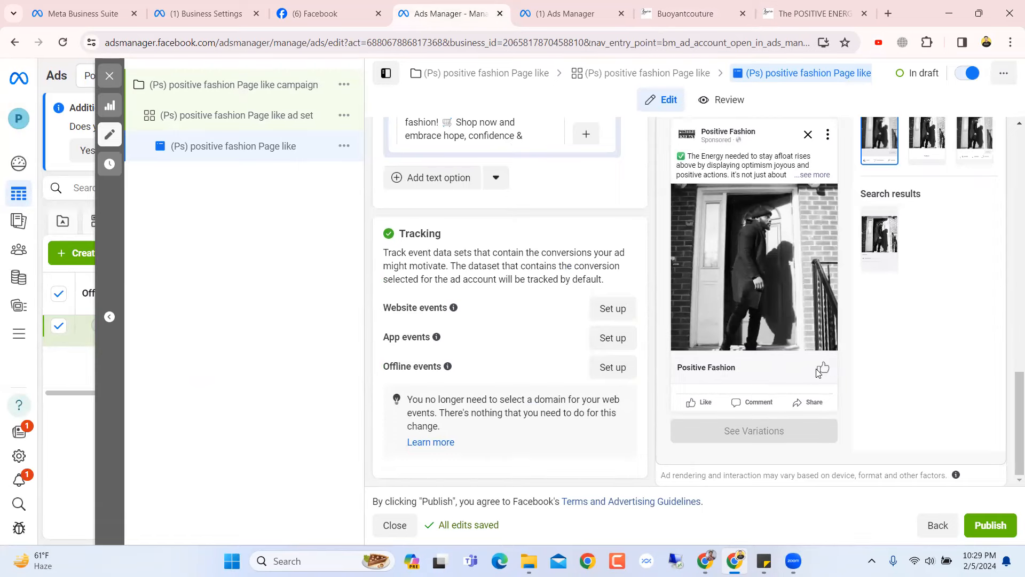
{"action": "scroll", "coordinate": [553, 370], "scroll_direction": "up", "scroll_amount": 3}
{"action": "scroll", "coordinate": [552, 371], "scroll_direction": "down", "scroll_amount": 3}
{"action": "scroll", "coordinate": [551, 370], "scroll_direction": "up", "scroll_amount": 4}
{"action": "scroll", "coordinate": [558, 374], "scroll_direction": "down", "scroll_amount": 4}
{"action": "scroll", "coordinate": [558, 373], "scroll_direction": "up", "scroll_amount": 10}
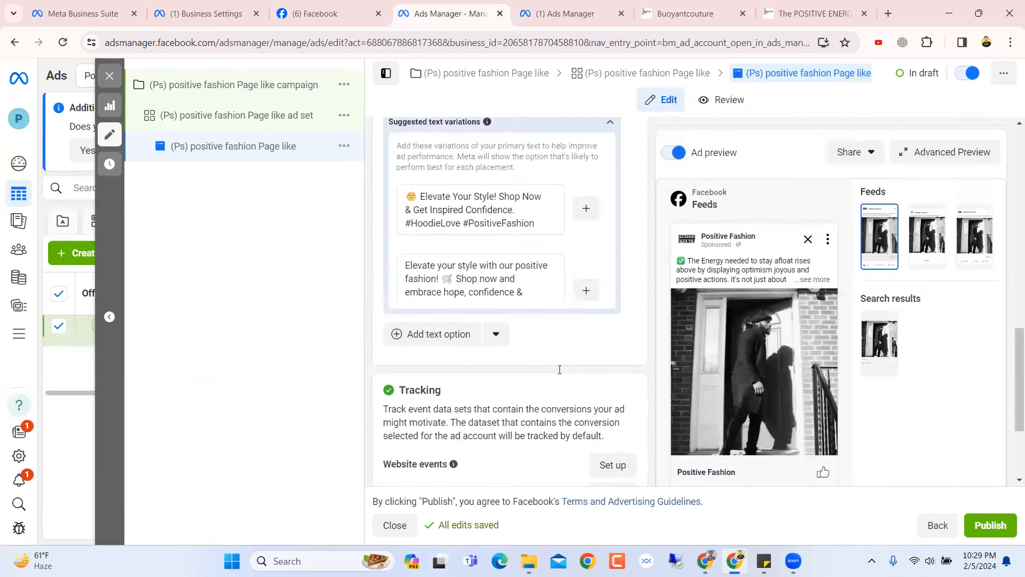
{"action": "scroll", "coordinate": [560, 374], "scroll_direction": "down", "scroll_amount": 2}
{"action": "scroll", "coordinate": [560, 374], "scroll_direction": "up", "scroll_amount": 2}
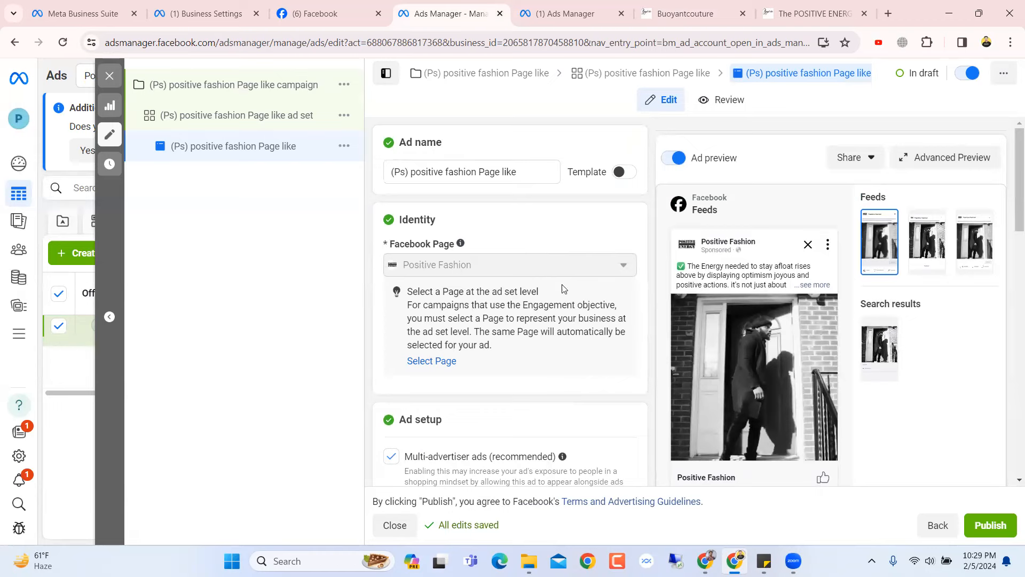
Open the enlarged Facebook Mobile Feed preview of the ad and examine its text and doorway image
{"action": "scroll", "coordinate": [562, 289], "scroll_direction": "down", "scroll_amount": 3}
{"action": "left_click", "coordinate": [782, 199]}
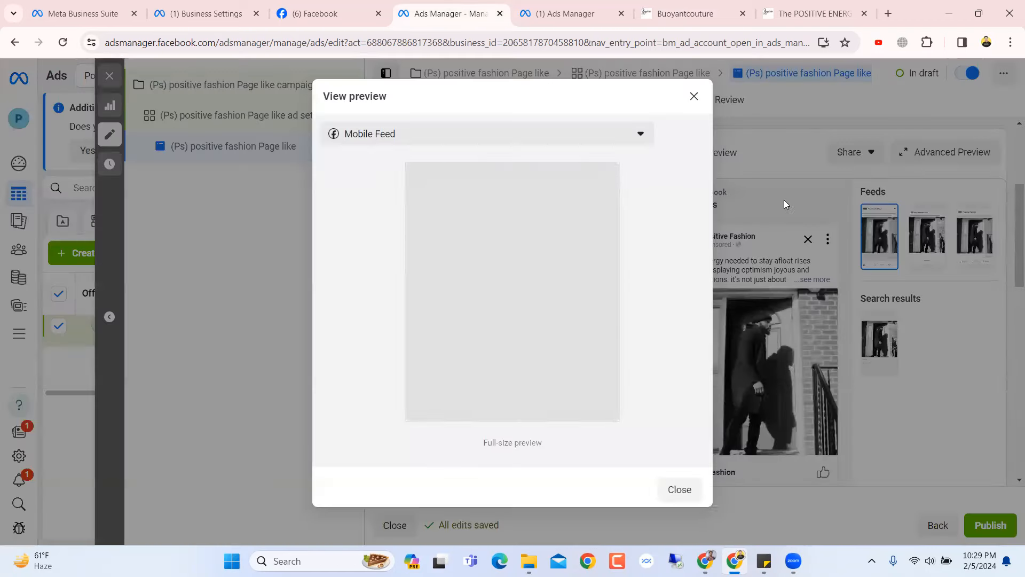
{"action": "scroll", "coordinate": [472, 287], "scroll_direction": "down", "scroll_amount": 2}
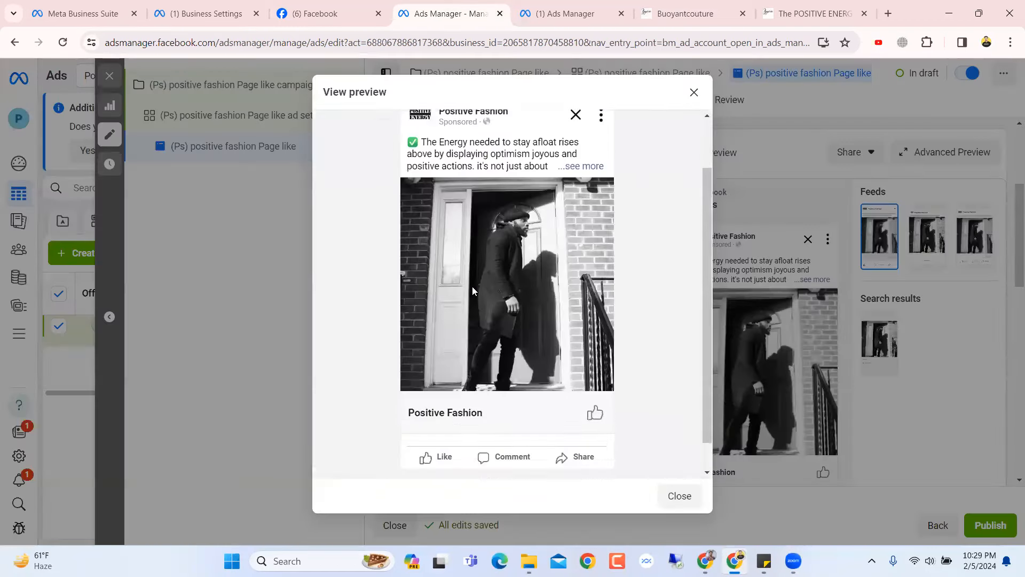
Expand the full primary text in the Mobile Feed preview and read it together with the shop link, hashtags and image
{"action": "scroll", "coordinate": [472, 286], "scroll_direction": "up", "scroll_amount": 1}
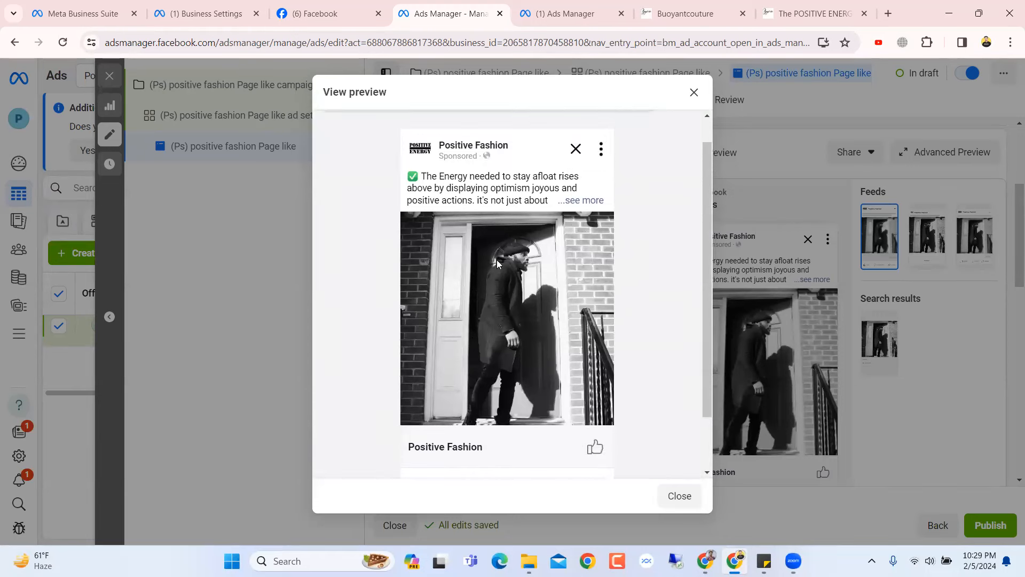
{"action": "scroll", "coordinate": [513, 296], "scroll_direction": "down", "scroll_amount": 1}
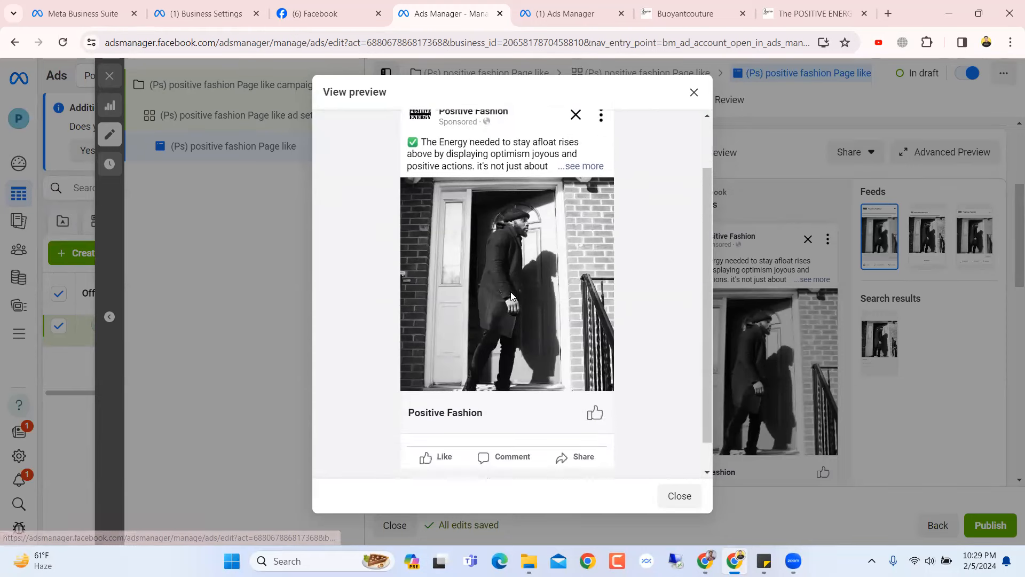
{"action": "scroll", "coordinate": [520, 273], "scroll_direction": "up", "scroll_amount": 1}
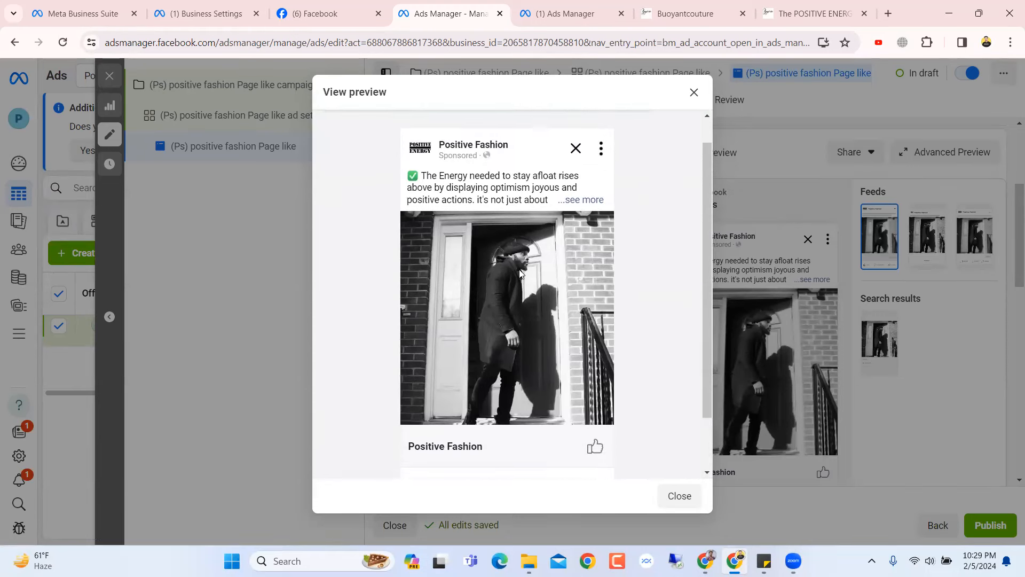
{"action": "left_click", "coordinate": [592, 206]}
{"action": "scroll", "coordinate": [585, 256], "scroll_direction": "down", "scroll_amount": 3}
{"action": "scroll", "coordinate": [586, 257], "scroll_direction": "up", "scroll_amount": 4}
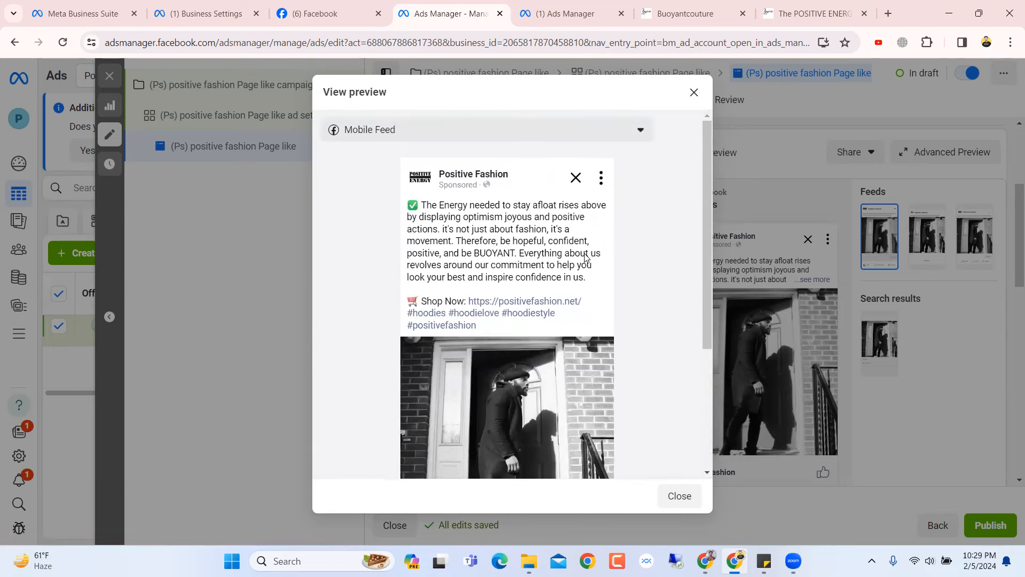
{"action": "scroll", "coordinate": [585, 258], "scroll_direction": "down", "scroll_amount": 2}
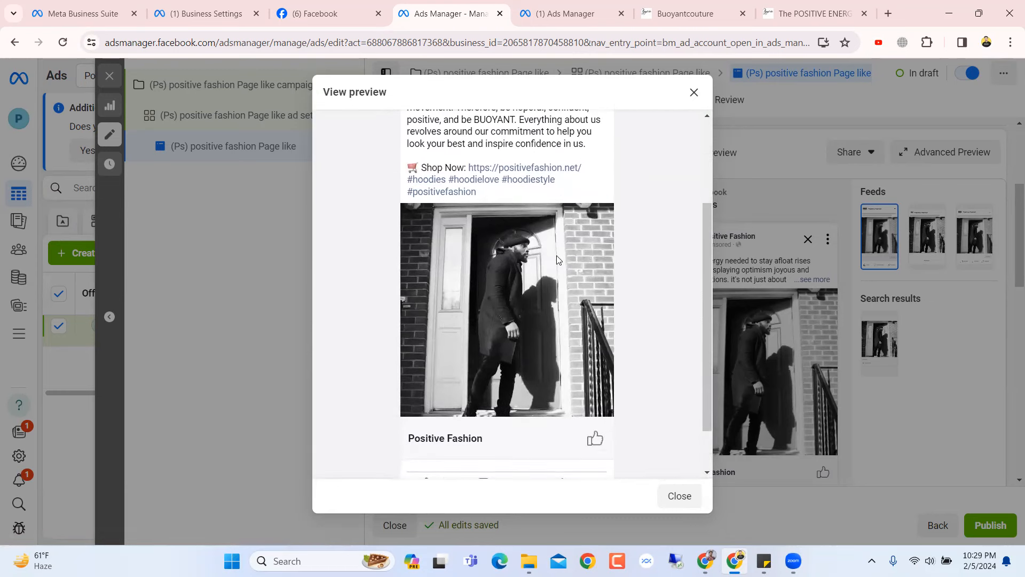
{"action": "scroll", "coordinate": [534, 259], "scroll_direction": "up", "scroll_amount": 1}
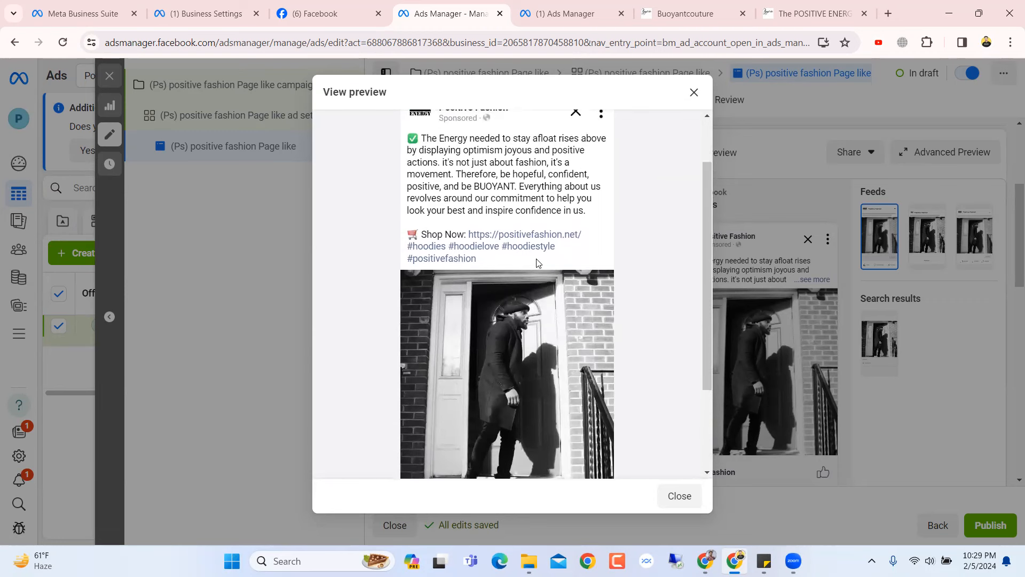
{"action": "scroll", "coordinate": [549, 319], "scroll_direction": "down", "scroll_amount": 2}
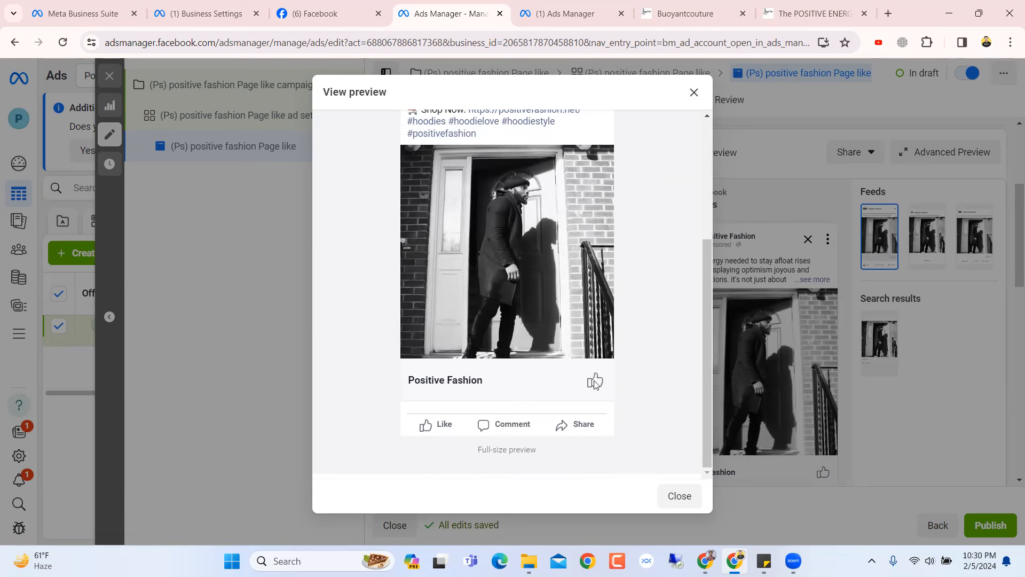
Check the rest of the Mobile Feed preview down to the page name and like button, and close the preview
{"action": "scroll", "coordinate": [596, 384], "scroll_direction": "up", "scroll_amount": 4}
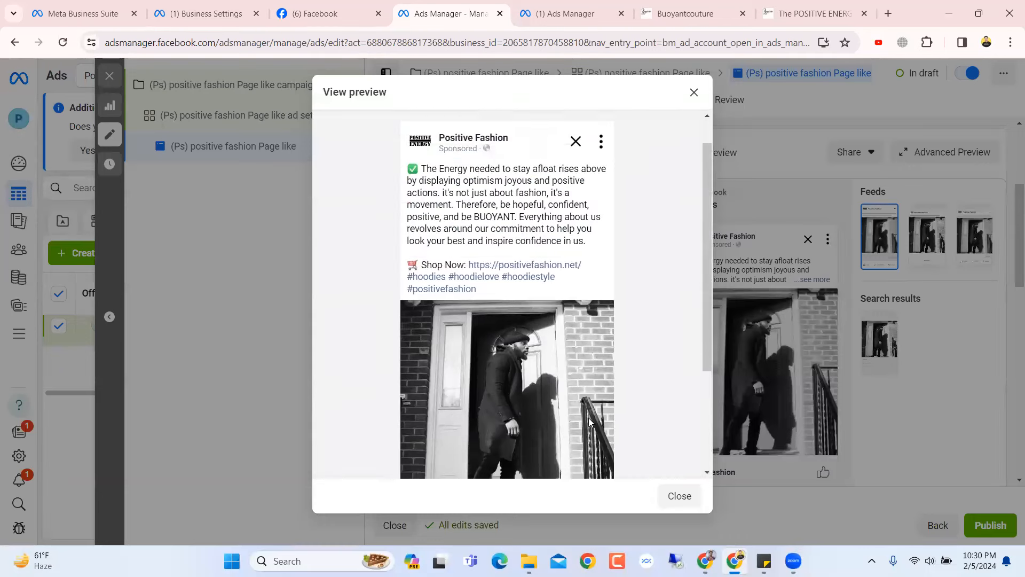
{"action": "scroll", "coordinate": [593, 276], "scroll_direction": "down", "scroll_amount": 3}
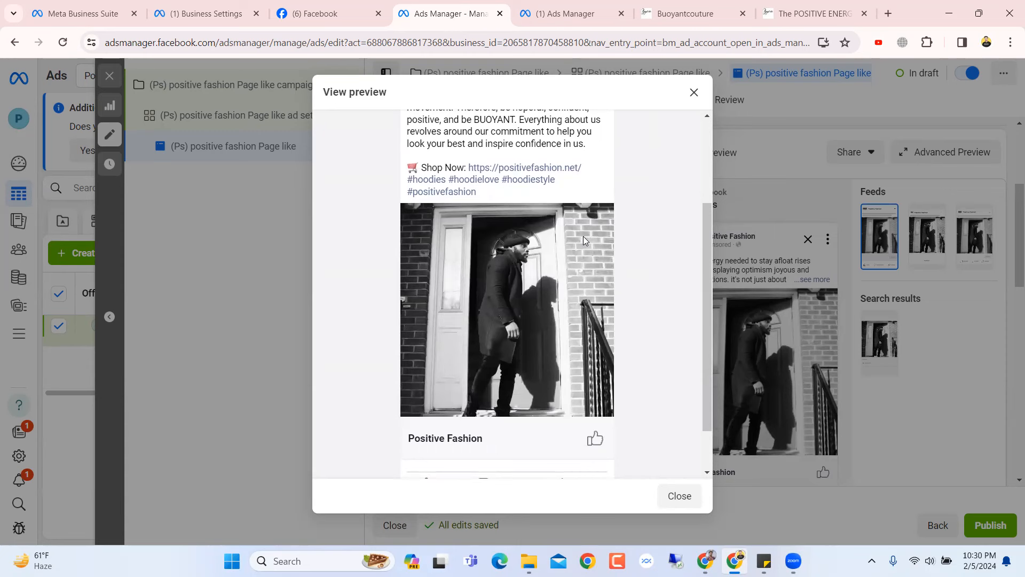
{"action": "scroll", "coordinate": [581, 383], "scroll_direction": "down", "scroll_amount": 1}
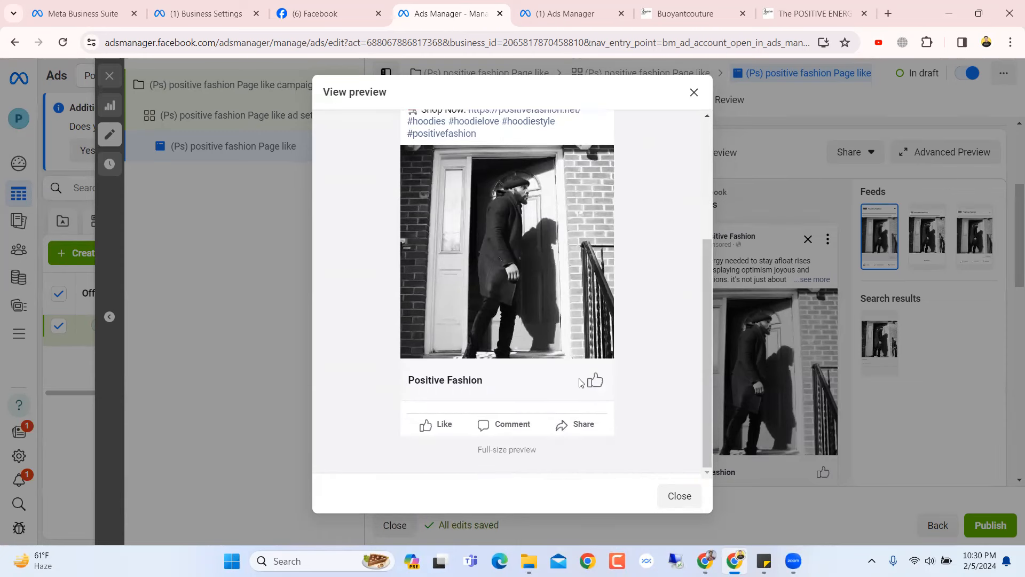
{"action": "scroll", "coordinate": [705, 339], "scroll_direction": "up", "scroll_amount": 3}
{"action": "scroll", "coordinate": [716, 347], "scroll_direction": "down", "scroll_amount": 3}
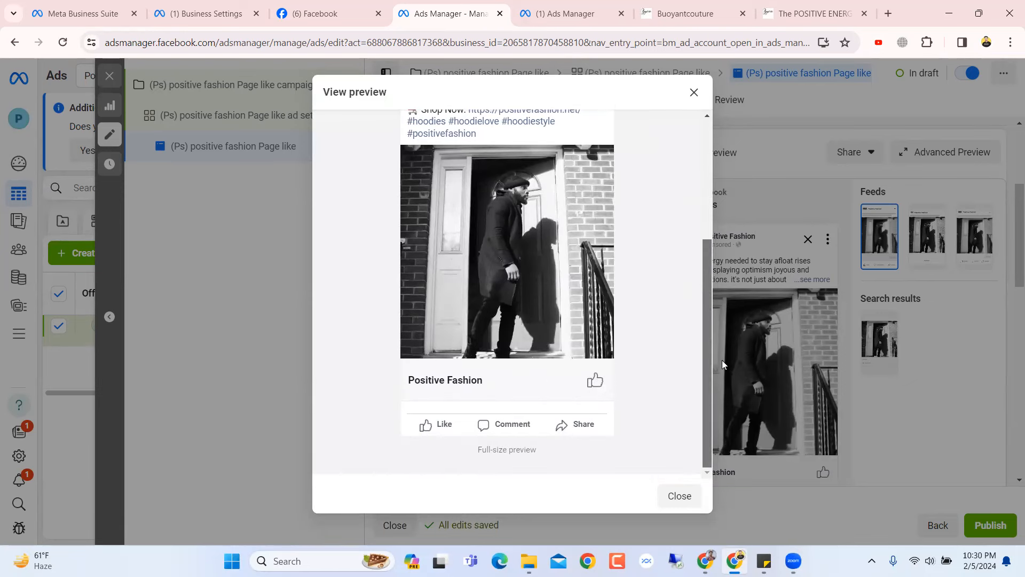
{"action": "scroll", "coordinate": [668, 374], "scroll_direction": "up", "scroll_amount": 2}
{"action": "scroll", "coordinate": [673, 368], "scroll_direction": "up", "scroll_amount": 1}
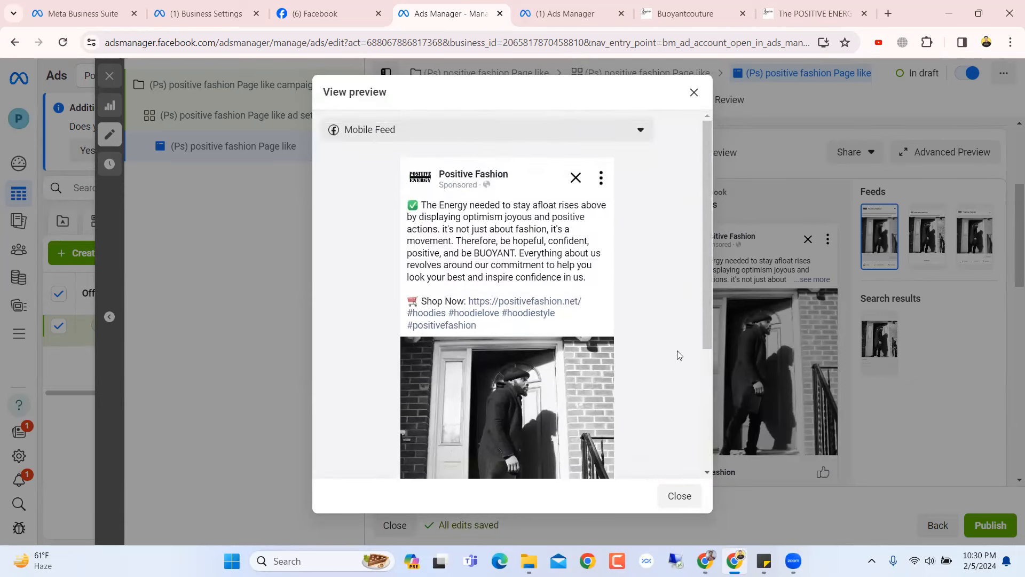
{"action": "scroll", "coordinate": [677, 355], "scroll_direction": "down", "scroll_amount": 4}
{"action": "scroll", "coordinate": [683, 389], "scroll_direction": "up", "scroll_amount": 5}
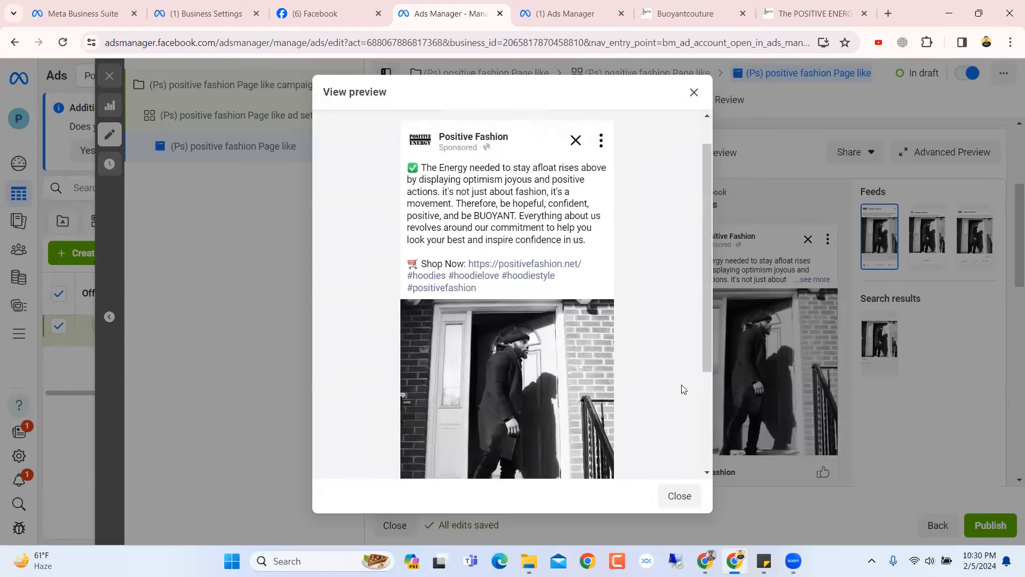
{"action": "left_click", "coordinate": [694, 92]}
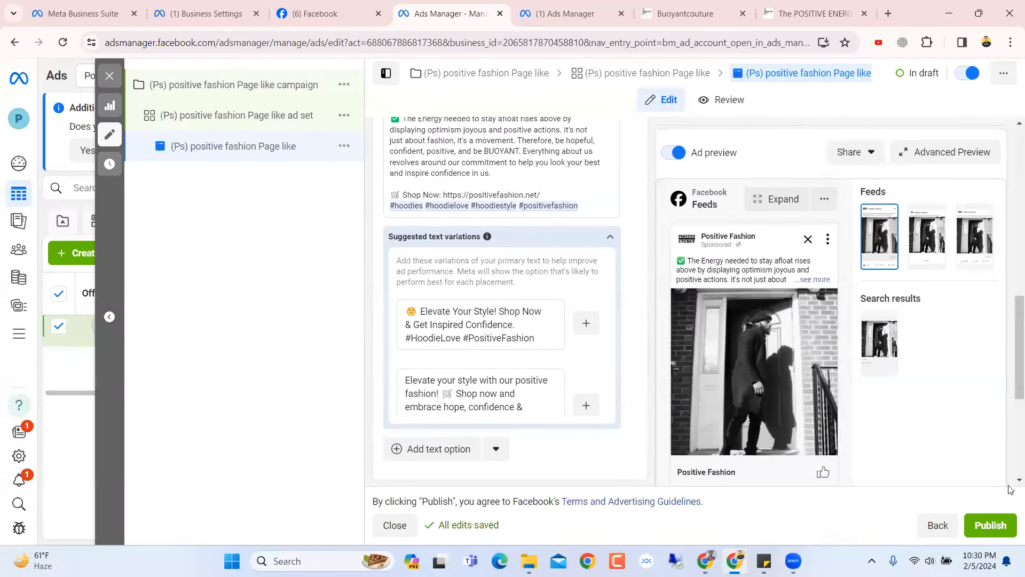
Publish the Positive Fashion Page like campaign with its ad set and ad, and close the editor
{"action": "left_click", "coordinate": [1000, 525]}
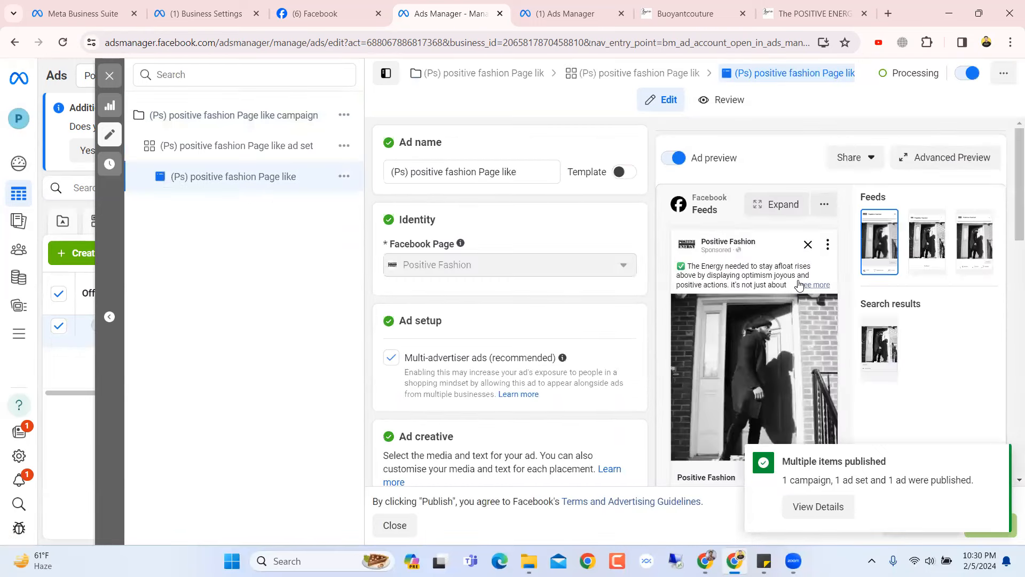
{"action": "left_click", "coordinate": [996, 457]}
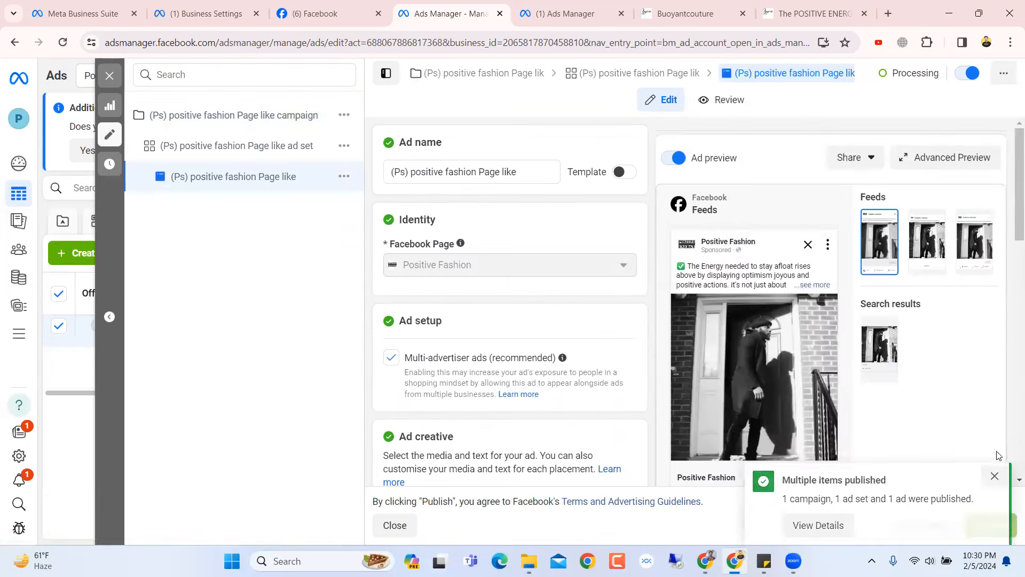
{"action": "scroll", "coordinate": [988, 423], "scroll_direction": "down", "scroll_amount": 8}
{"action": "scroll", "coordinate": [988, 422], "scroll_direction": "up", "scroll_amount": 8}
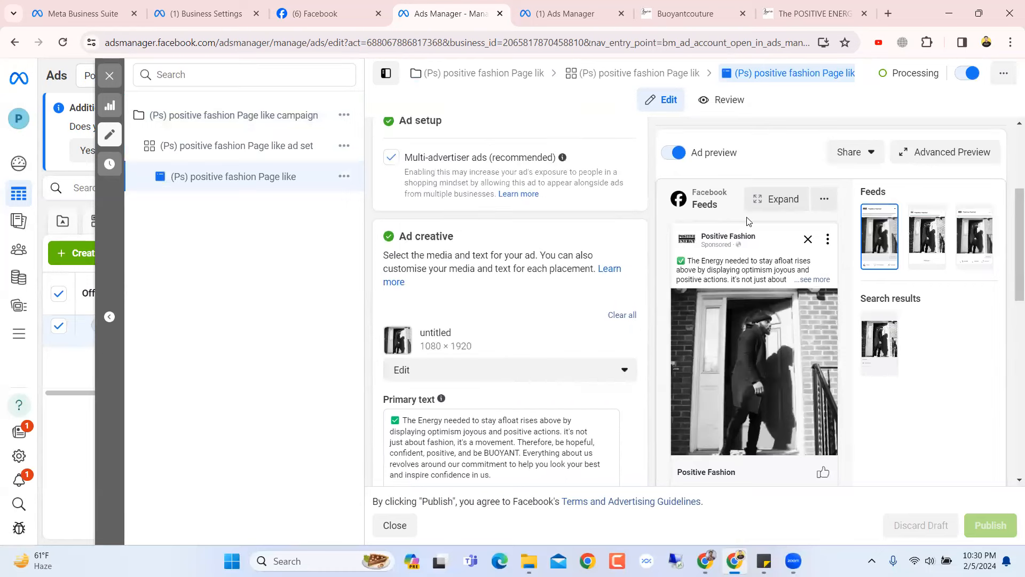
{"action": "left_click", "coordinate": [110, 75]}
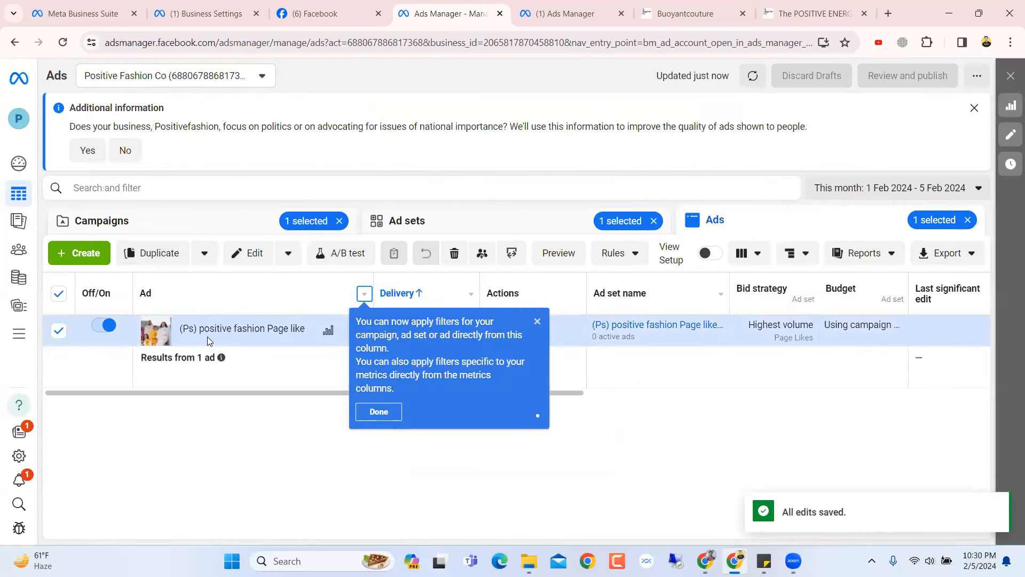
Dismiss the filter tip, reload the campaigns list, and check the delivery of the published ad, ad set and campaign
{"action": "left_click", "coordinate": [208, 223]}
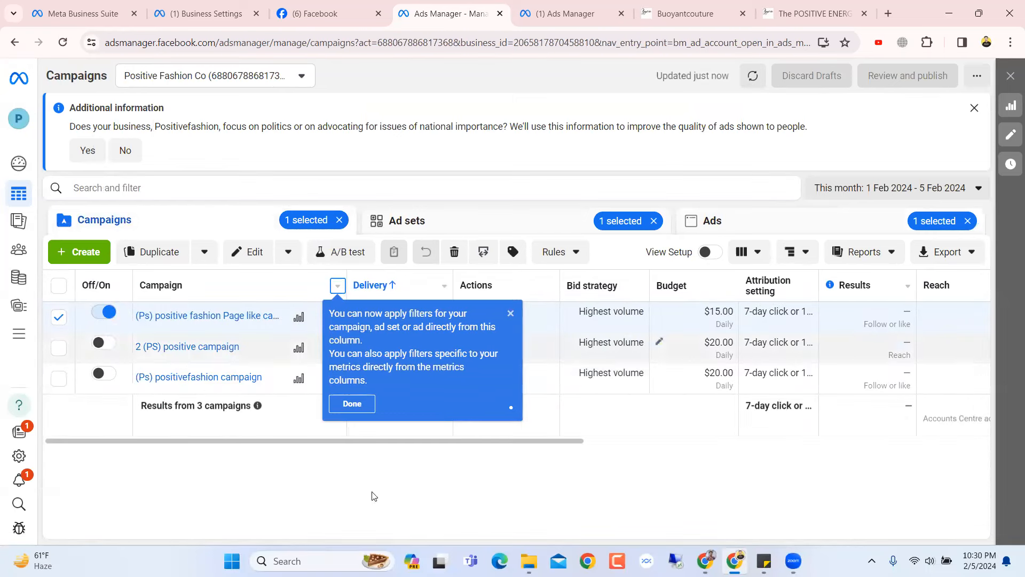
{"action": "left_click", "coordinate": [352, 403]}
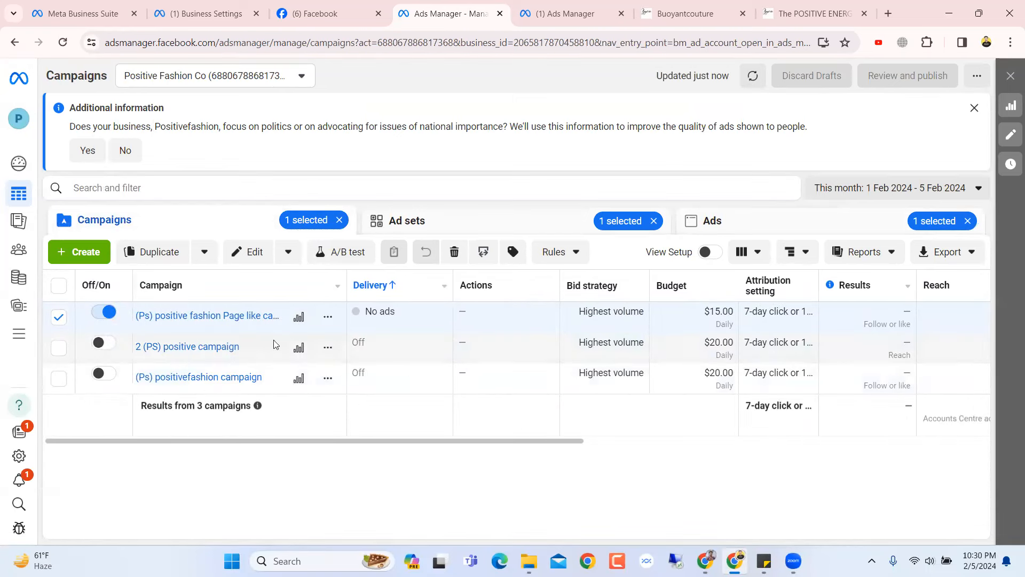
{"action": "left_click", "coordinate": [62, 42]}
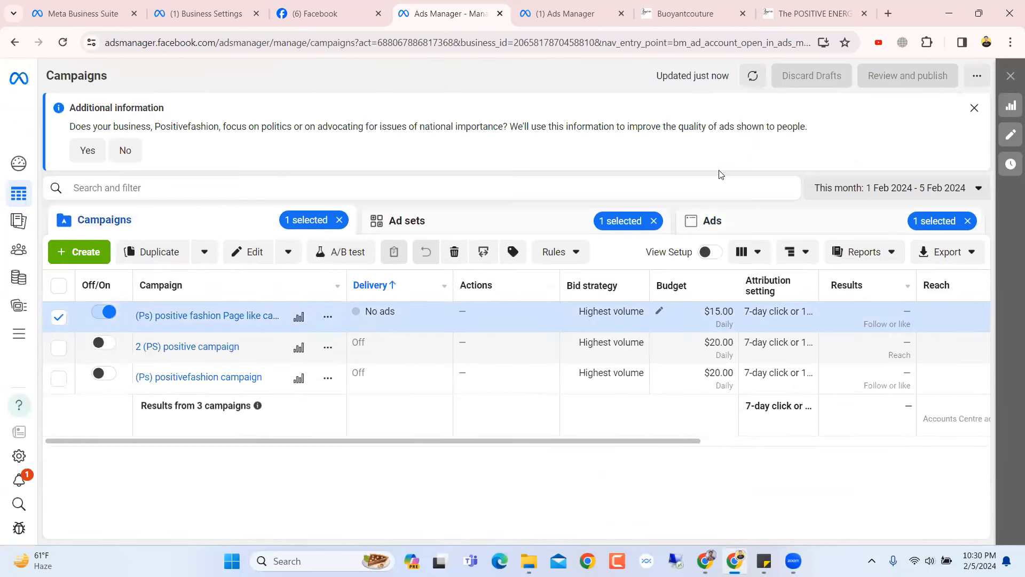
{"action": "left_click", "coordinate": [758, 223]}
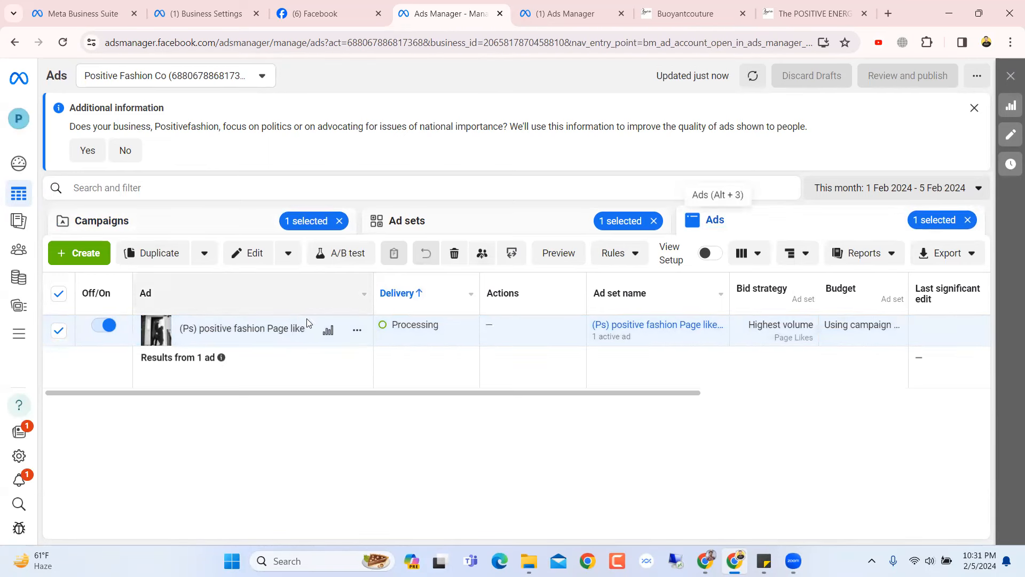
{"action": "left_click", "coordinate": [503, 222]}
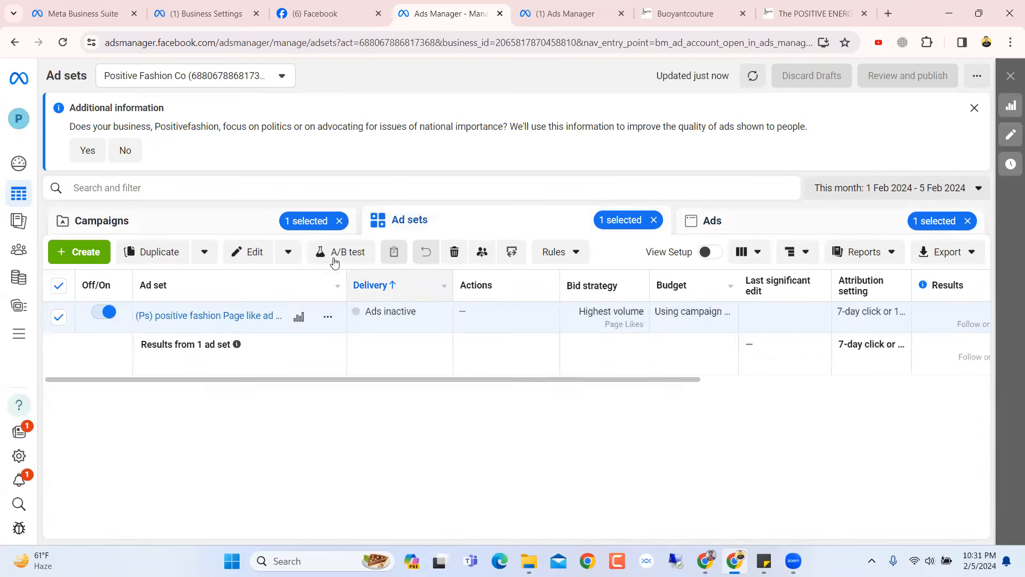
{"action": "left_click", "coordinate": [258, 223]}
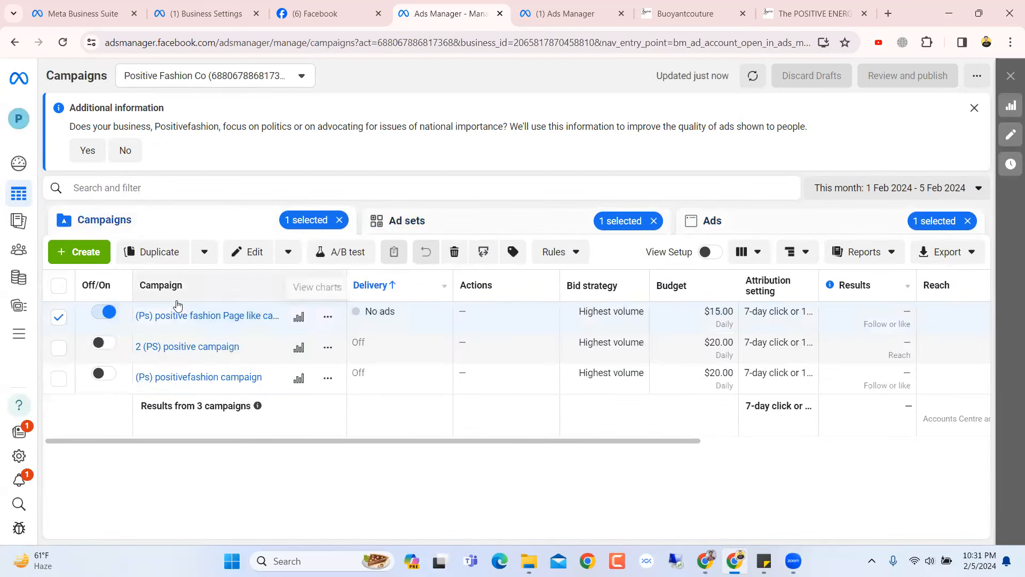
{"action": "left_click_drag", "start_coordinate": [424, 441], "coordinate": [452, 447]}
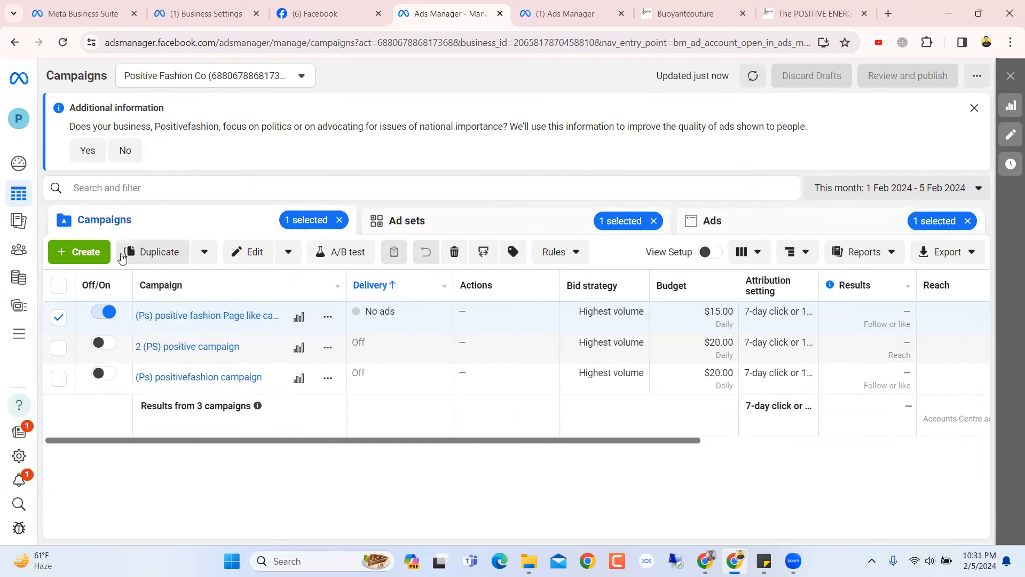
Create a new campaign with the Engagement objective using the manual engagement campaign setup
{"action": "left_click", "coordinate": [75, 250]}
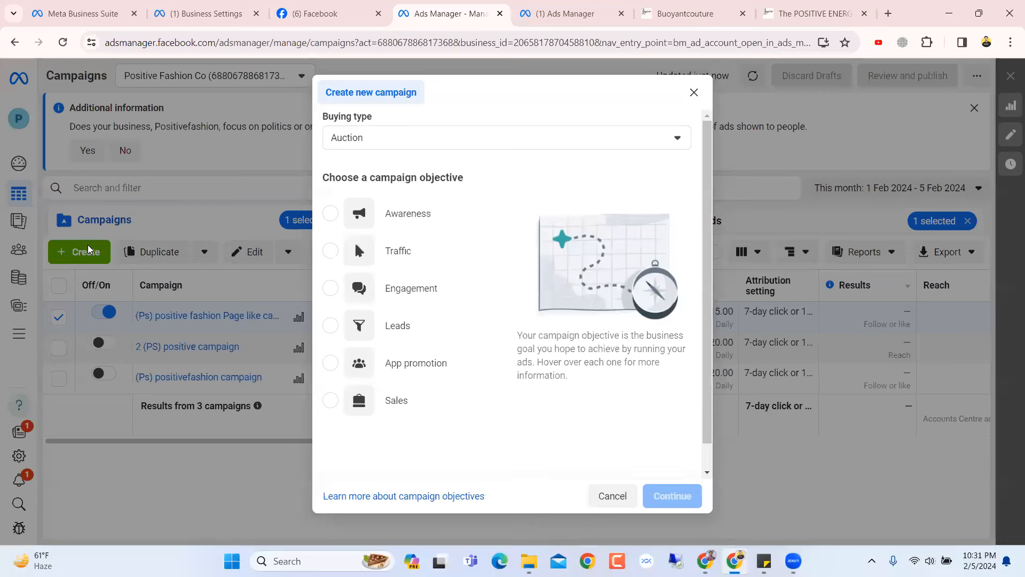
{"action": "left_click", "coordinate": [410, 291]}
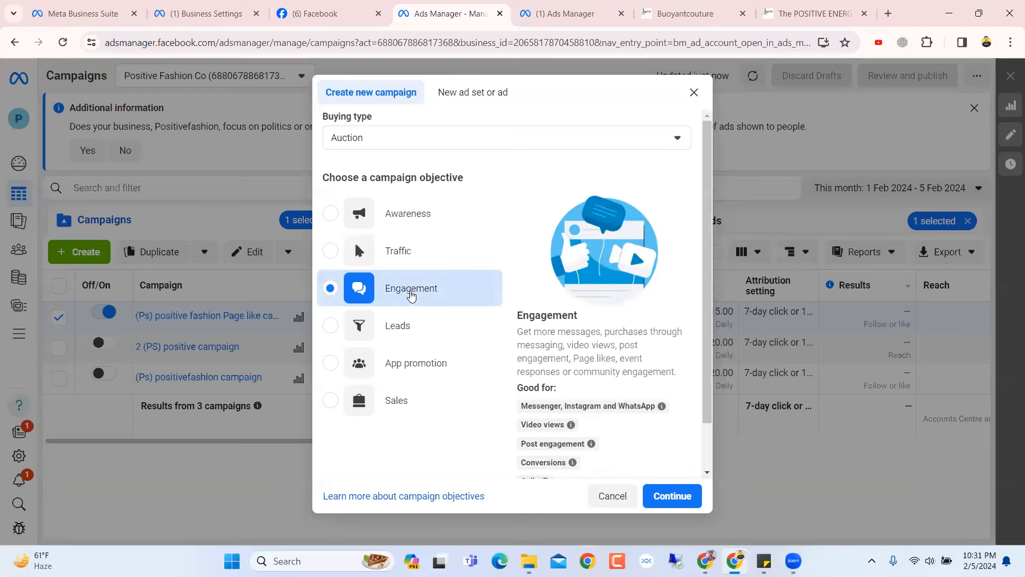
{"action": "left_click", "coordinate": [673, 496]}
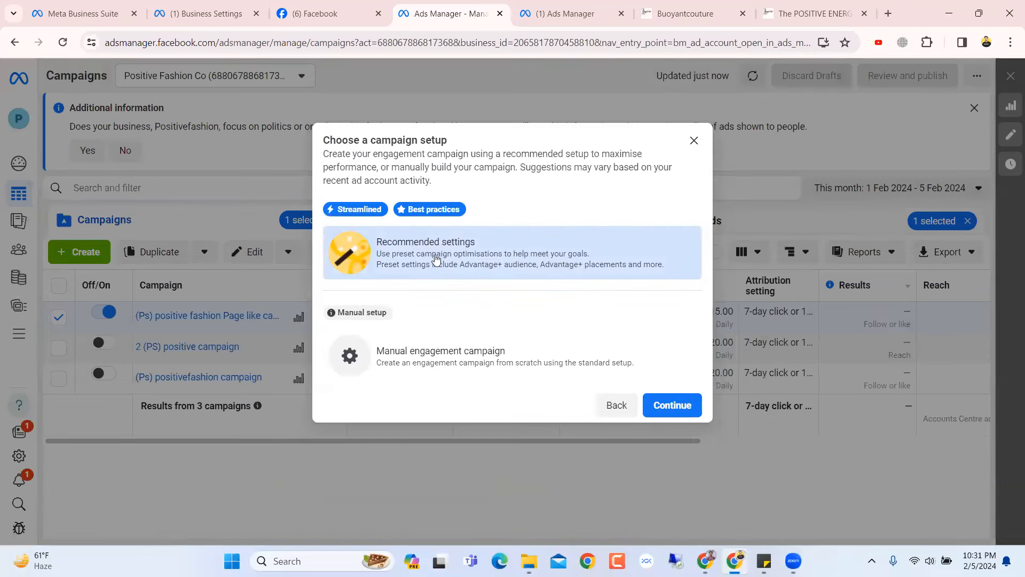
{"action": "left_click", "coordinate": [412, 358]}
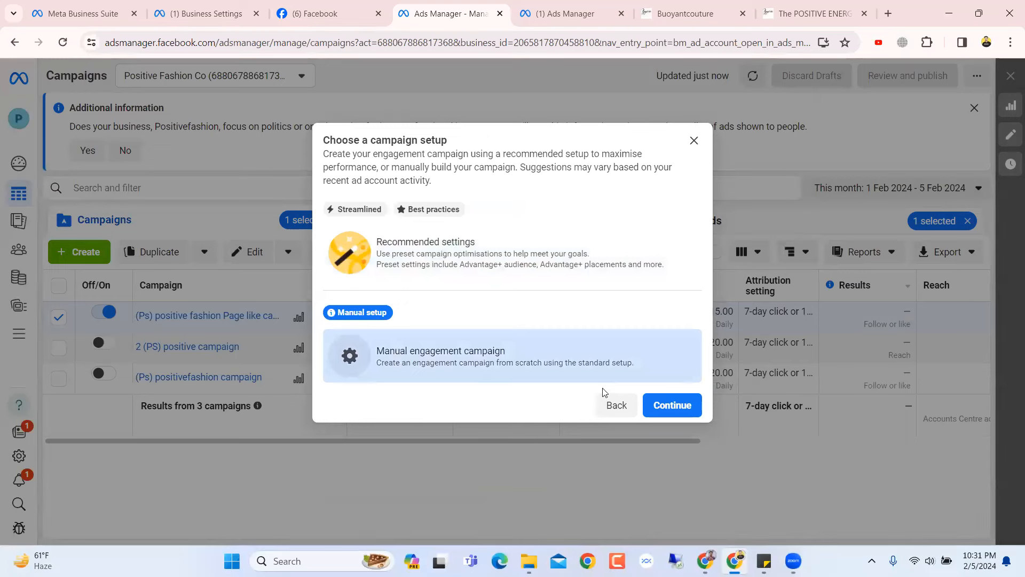
{"action": "left_click", "coordinate": [672, 407]}
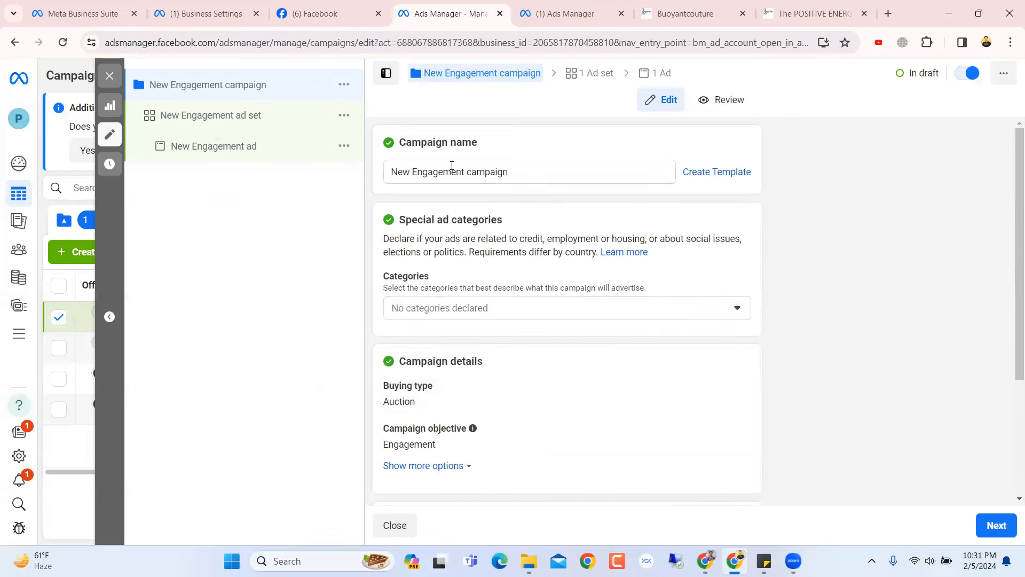
Rename the new engagement campaign as "message campaign"
{"action": "left_click_drag", "start_coordinate": [464, 172], "coordinate": [393, 169]}
{"action": "left_click", "coordinate": [400, 171]}
{"action": "scroll", "coordinate": [557, 228], "scroll_direction": "down", "scroll_amount": 2}
{"action": "scroll", "coordinate": [556, 226], "scroll_direction": "down", "scroll_amount": 1}
{"action": "scroll", "coordinate": [489, 164], "scroll_direction": "up", "scroll_amount": 3}
{"action": "left_click_drag", "start_coordinate": [466, 171], "coordinate": [391, 182]}
{"action": "left_click", "coordinate": [402, 173]}
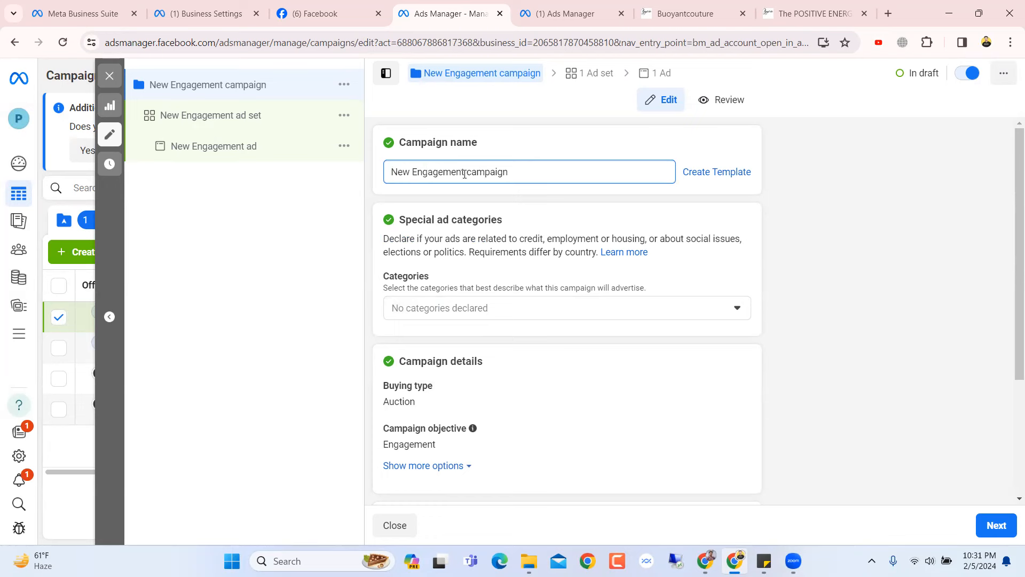
{"action": "left_click_drag", "start_coordinate": [461, 171], "coordinate": [386, 169]}
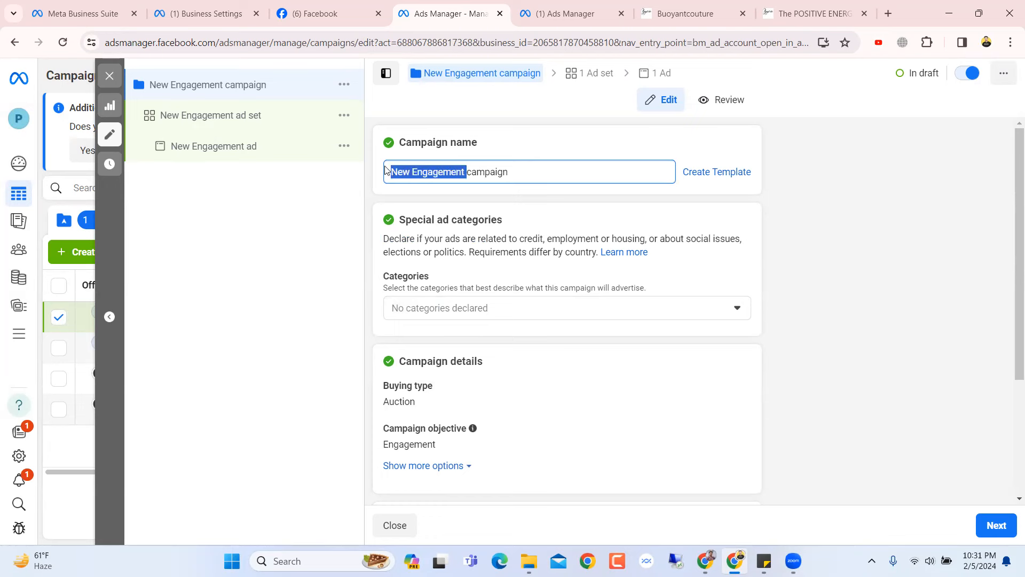
{"action": "key", "text": "BackSpace"}
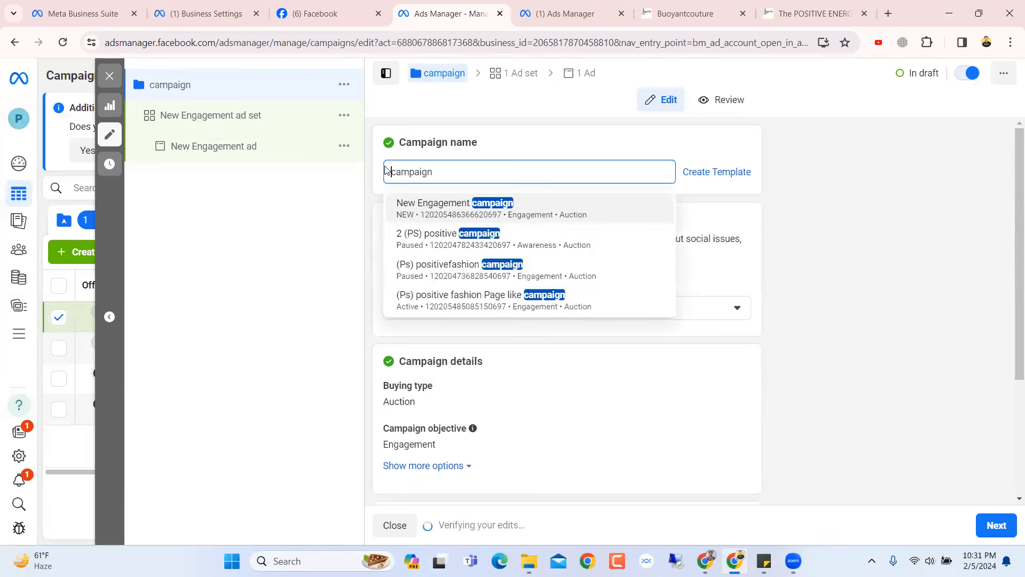
{"action": "type", "text": "Me"}
{"action": "key", "text": "BackSpace"}
{"action": "key", "text": "BackSpace"}
{"action": "type", "text": "message "}
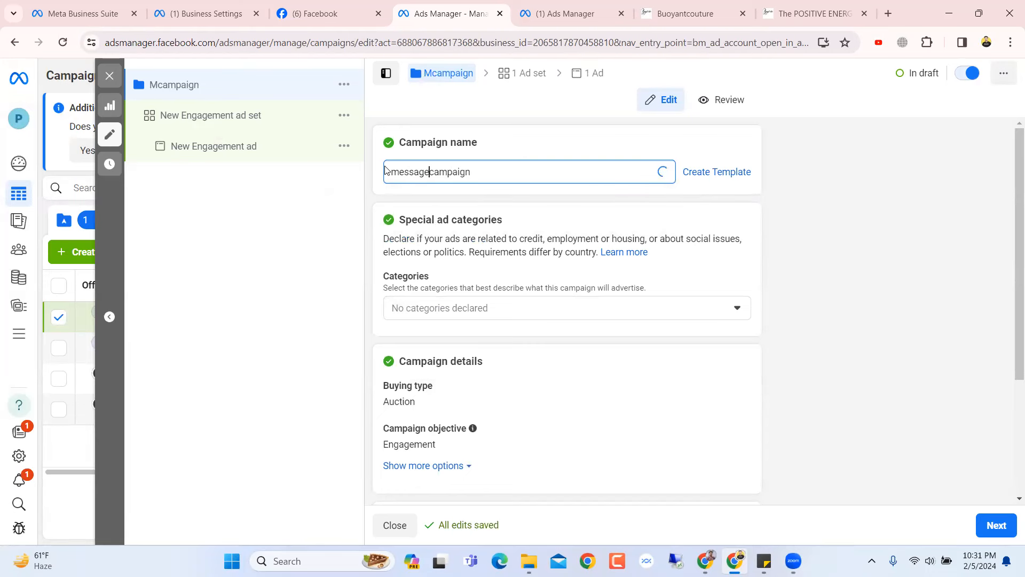
{"action": "type", "text": "c"}
{"action": "key", "text": "BackSpace"}
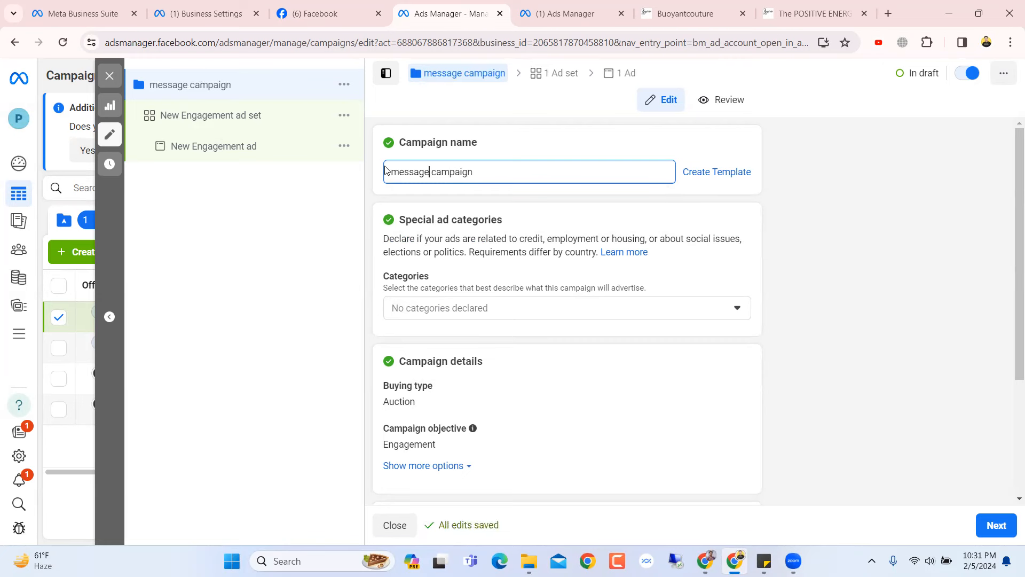
Rename the campaign as "Message ads campaign"
{"action": "type", "text": "ads"}
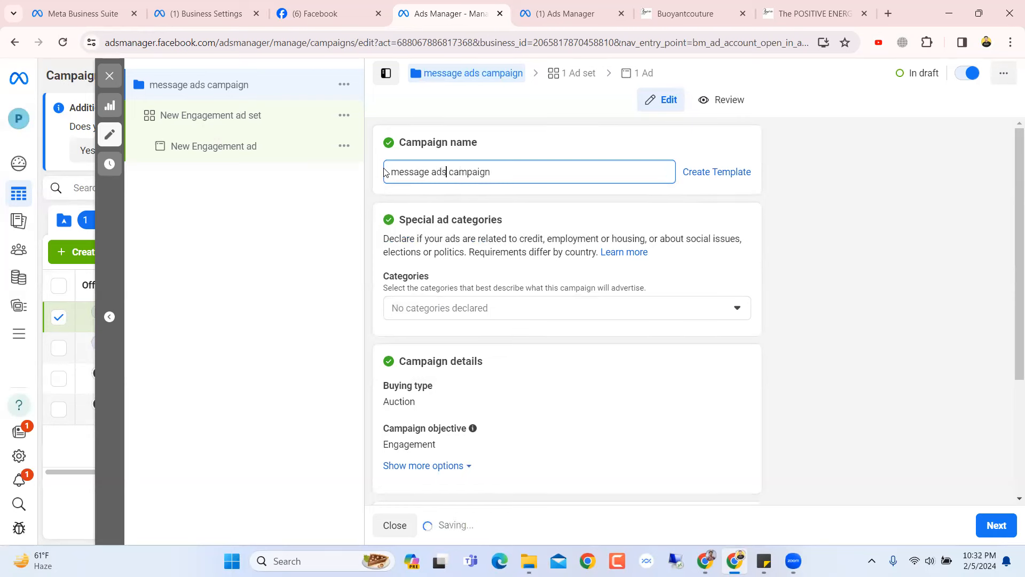
{"action": "key", "text": "Left"}
{"action": "key", "text": "Left"}
{"action": "key", "text": "Left"}
{"action": "key", "text": "Left"}
{"action": "key", "text": "Left"}
{"action": "key", "text": "Left"}
{"action": "key", "text": "Left"}
{"action": "key", "text": "BackSpace"}
{"action": "type", "text": "M"}
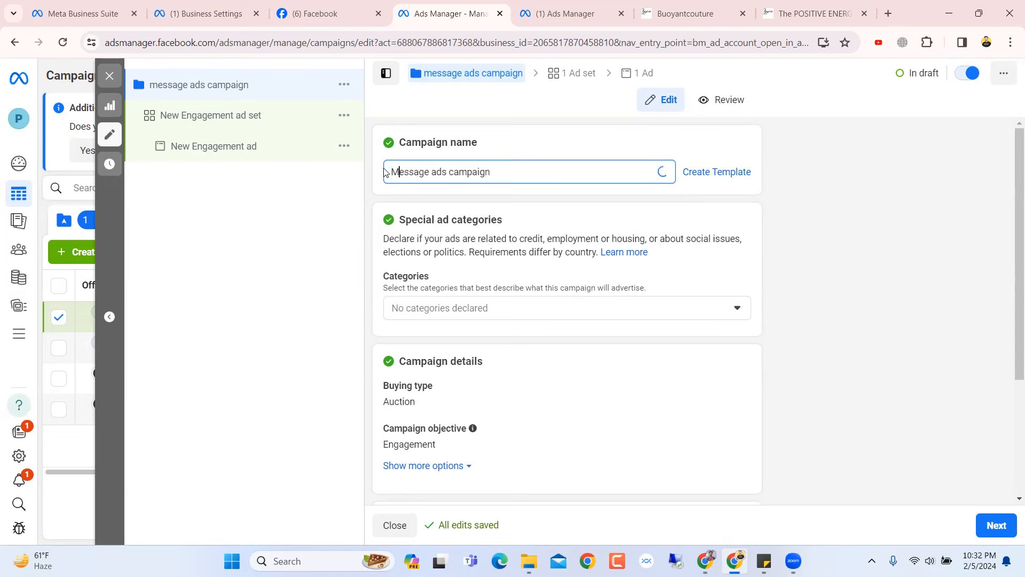
Open the campaign objective for editing and review the available objective choices
{"action": "scroll", "coordinate": [590, 350], "scroll_direction": "down", "scroll_amount": 3}
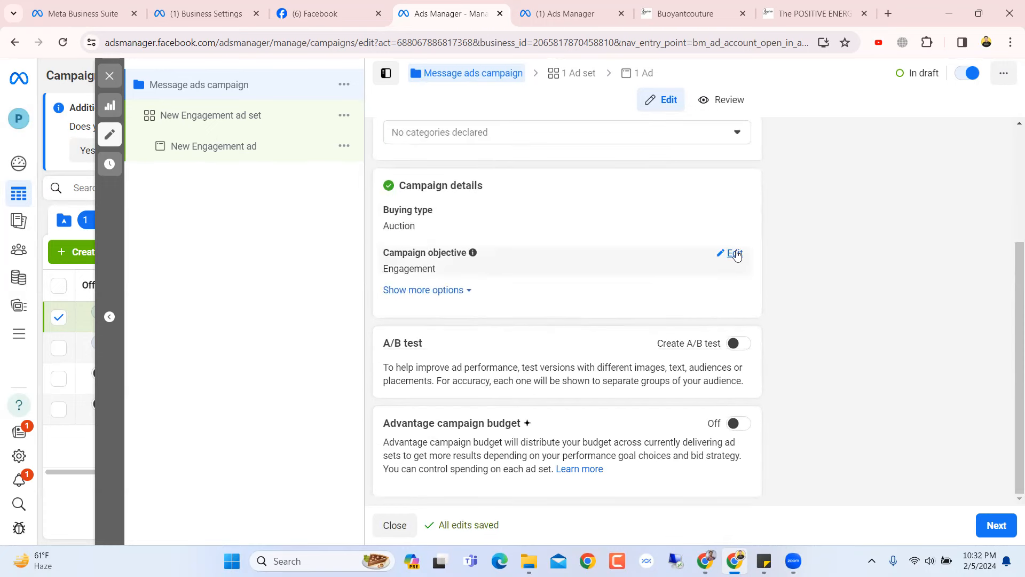
{"action": "left_click", "coordinate": [735, 253]}
{"action": "scroll", "coordinate": [508, 386], "scroll_direction": "down", "scroll_amount": 2}
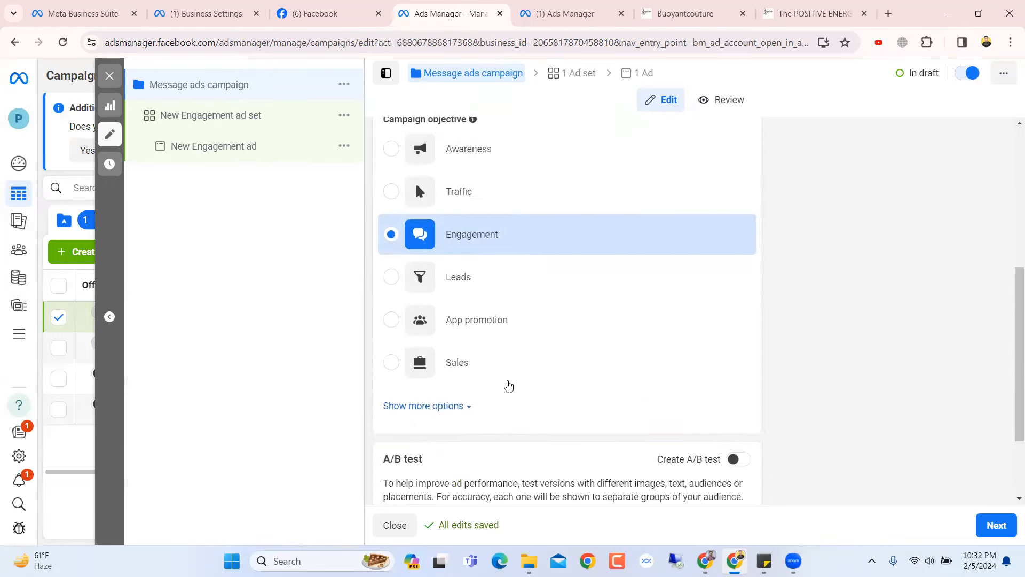
{"action": "scroll", "coordinate": [508, 385], "scroll_direction": "down", "scroll_amount": 2}
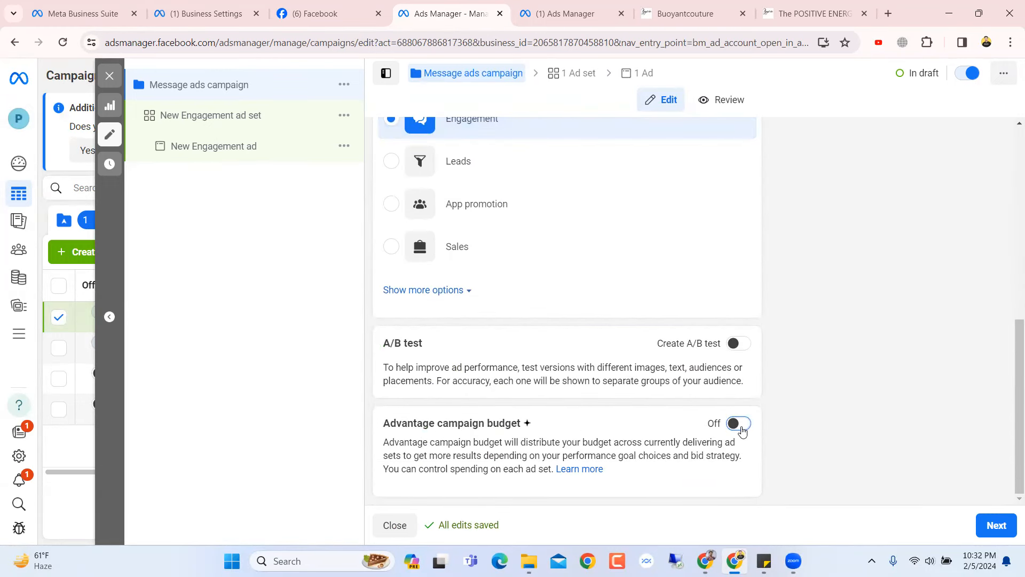
Turn on Advantage campaign budget and set the daily budget to $10.00
{"action": "left_click", "coordinate": [739, 423]}
{"action": "scroll", "coordinate": [673, 419], "scroll_direction": "down", "scroll_amount": 4}
{"action": "left_click", "coordinate": [595, 246]}
{"action": "key", "text": "BackSpace"}
{"action": "key", "text": "BackSpace"}
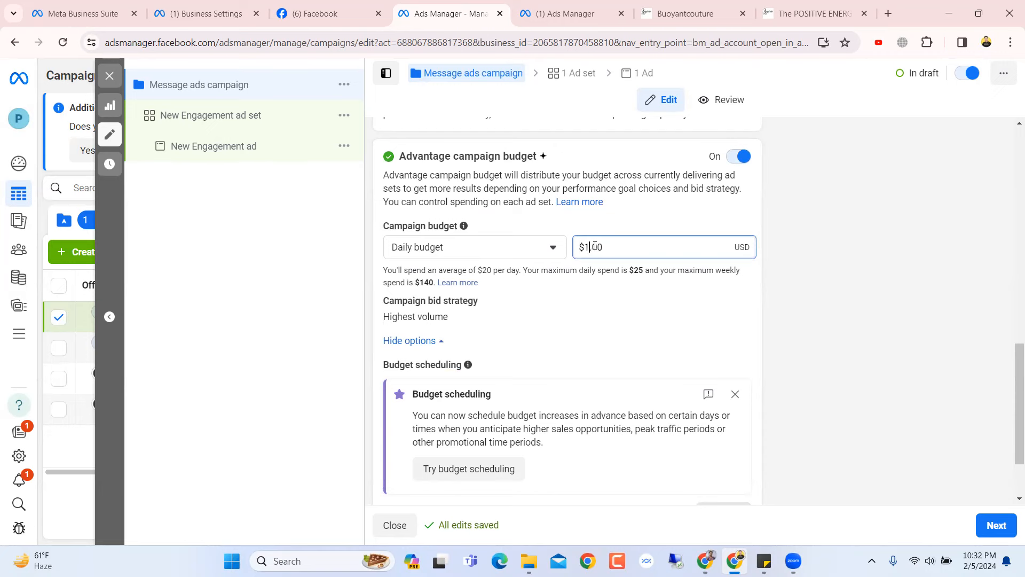
{"action": "scroll", "coordinate": [534, 378], "scroll_direction": "down", "scroll_amount": 2}
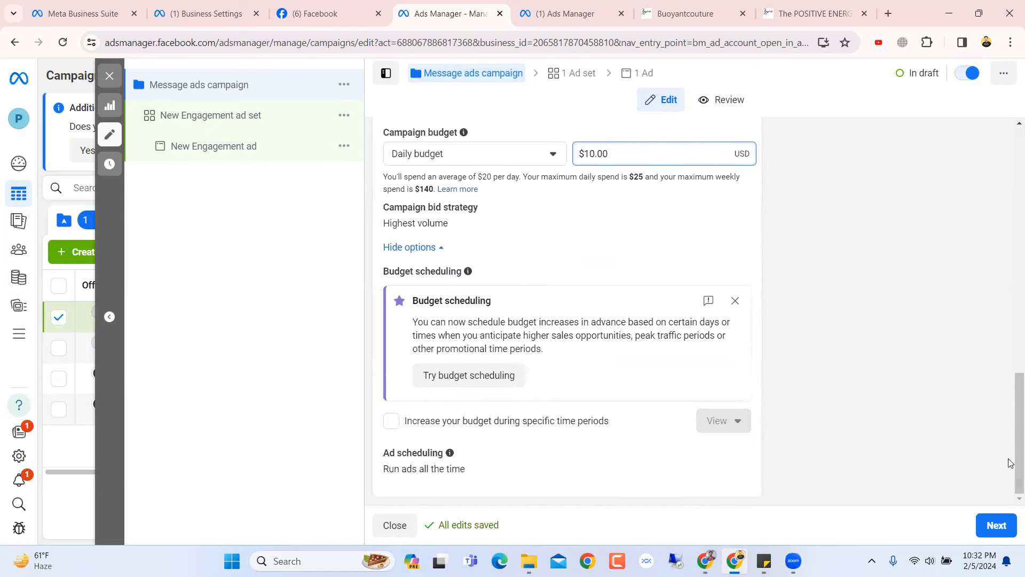
{"action": "left_click", "coordinate": [980, 522]}
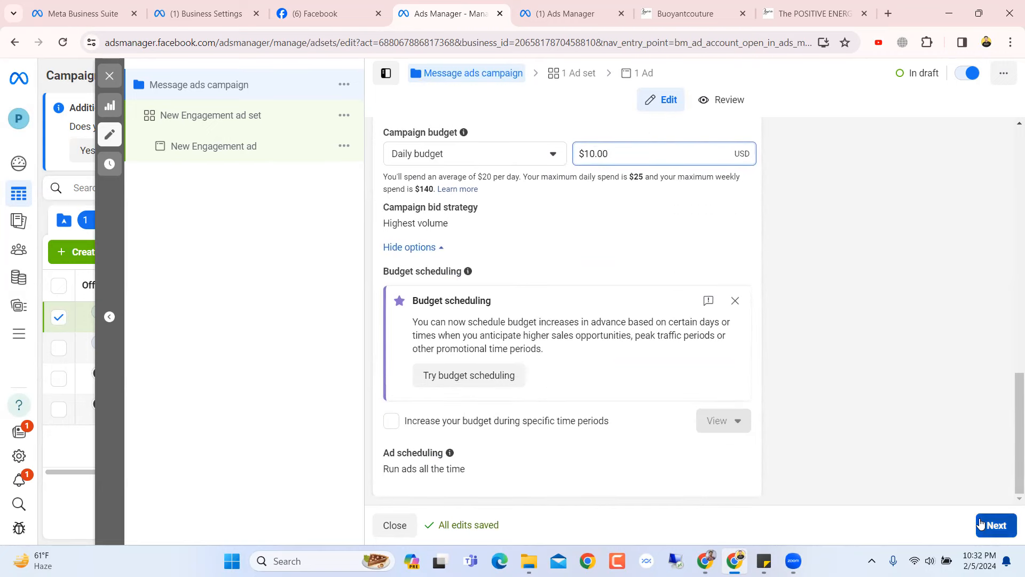
Rename the engagement ad set as "Message ad set", reusing the wording of the campaign name
{"action": "left_click", "coordinate": [260, 95]}
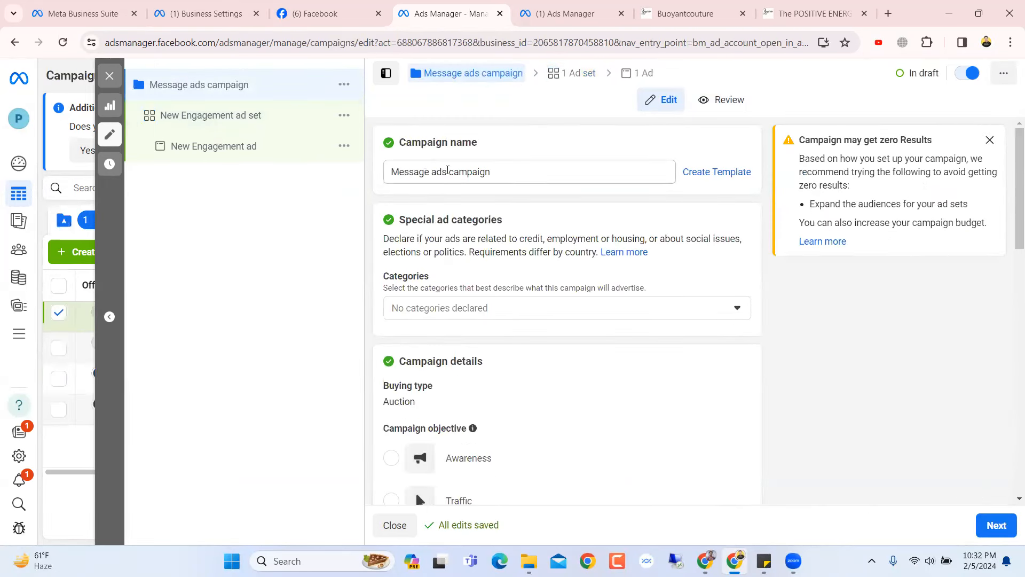
{"action": "left_click_drag", "start_coordinate": [447, 169], "coordinate": [367, 171]}
{"action": "left_click", "coordinate": [268, 122]}
{"action": "left_click_drag", "start_coordinate": [479, 171], "coordinate": [376, 173]}
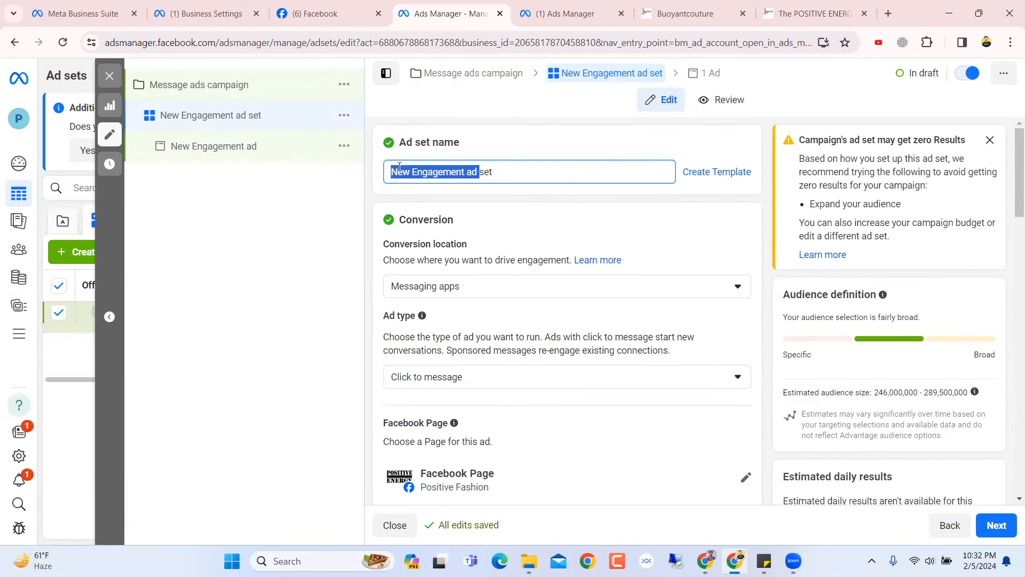
{"action": "left_click", "coordinate": [400, 169]}
{"action": "left_click_drag", "start_coordinate": [463, 171], "coordinate": [390, 174]}
{"action": "key", "text": "BackSpace"}
{"action": "key", "text": "BackSpace"}
{"action": "key", "text": "BackSpace"}
{"action": "key", "text": "BackSpace"}
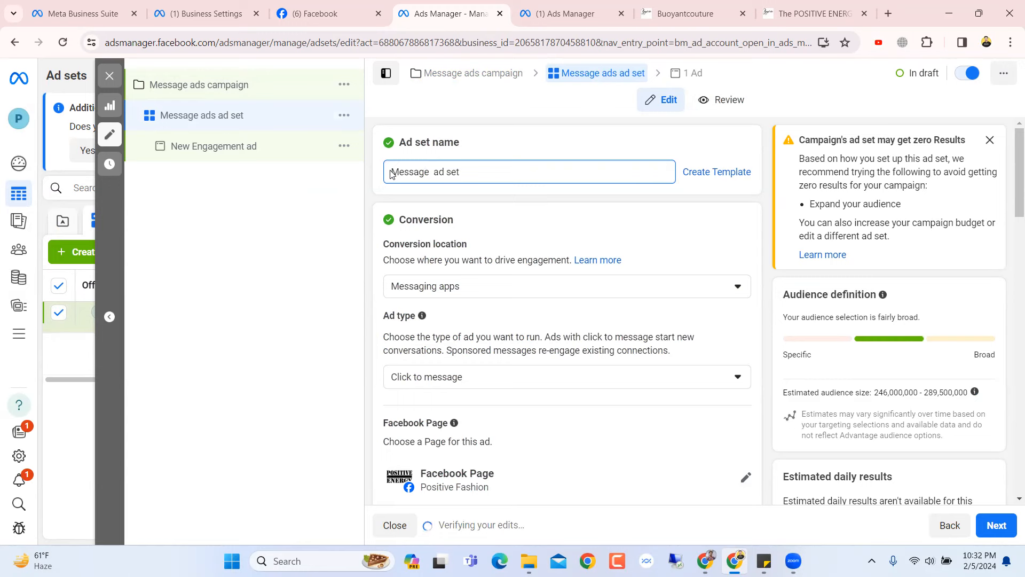
Examine the ad set's messaging app destinations and the messaging option on the Positive Fashion Facebook page
{"action": "scroll", "coordinate": [602, 256], "scroll_direction": "down", "scroll_amount": 1}
{"action": "scroll", "coordinate": [603, 256], "scroll_direction": "down", "scroll_amount": 5}
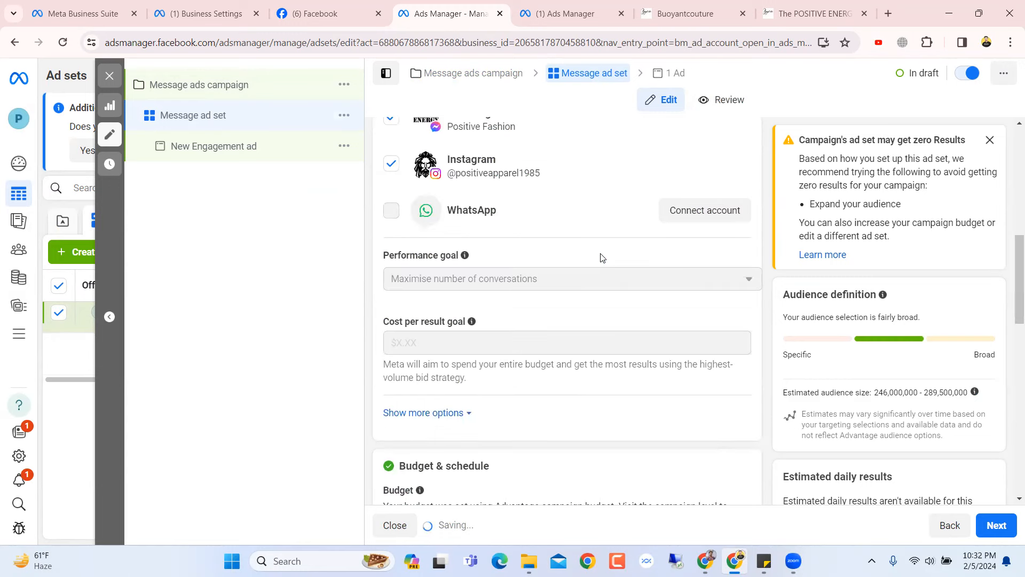
{"action": "scroll", "coordinate": [601, 256], "scroll_direction": "up", "scroll_amount": 3}
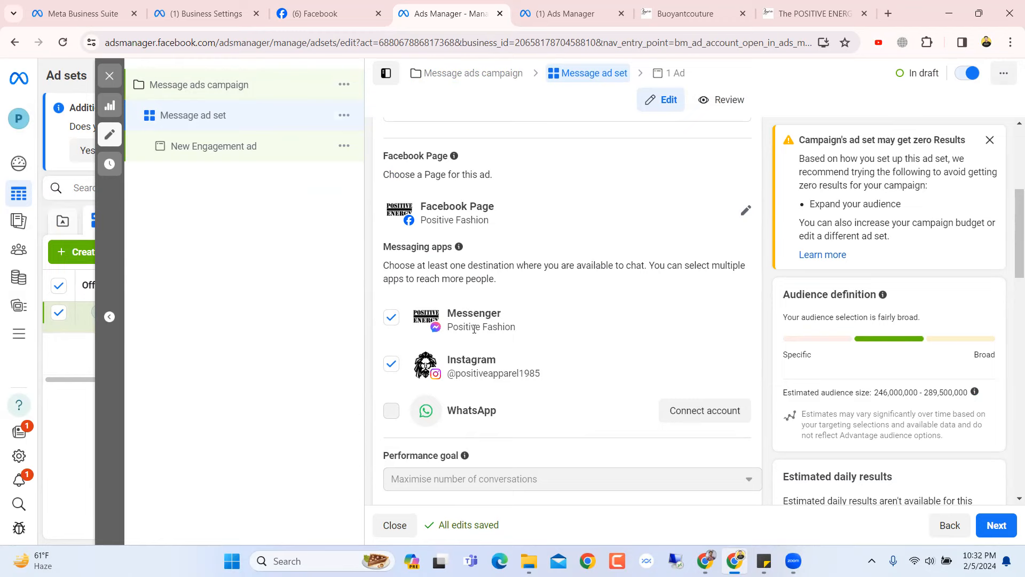
{"action": "left_click", "coordinate": [661, 5]}
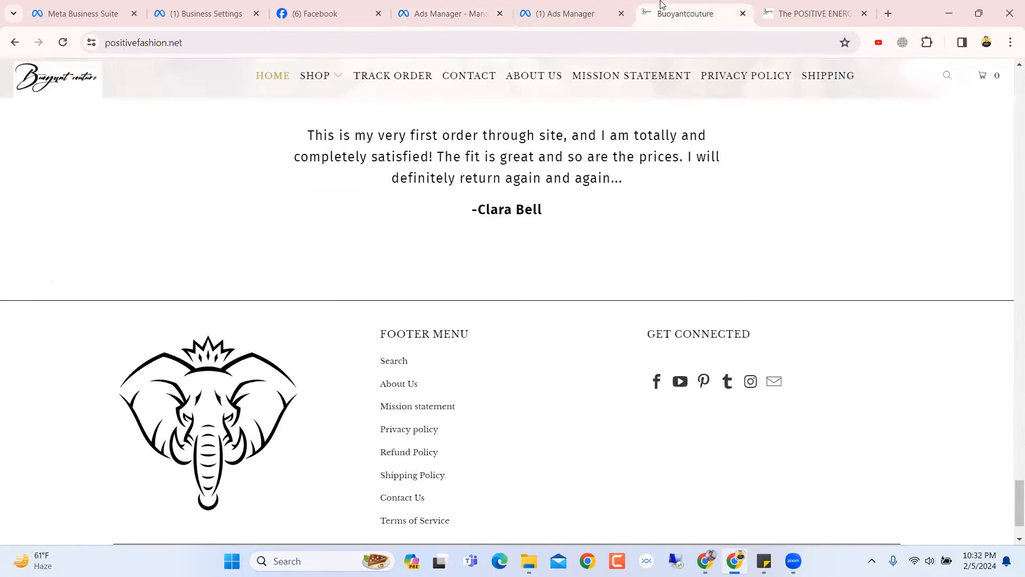
{"action": "left_click", "coordinate": [566, 6]}
{"action": "left_click", "coordinate": [328, 6]}
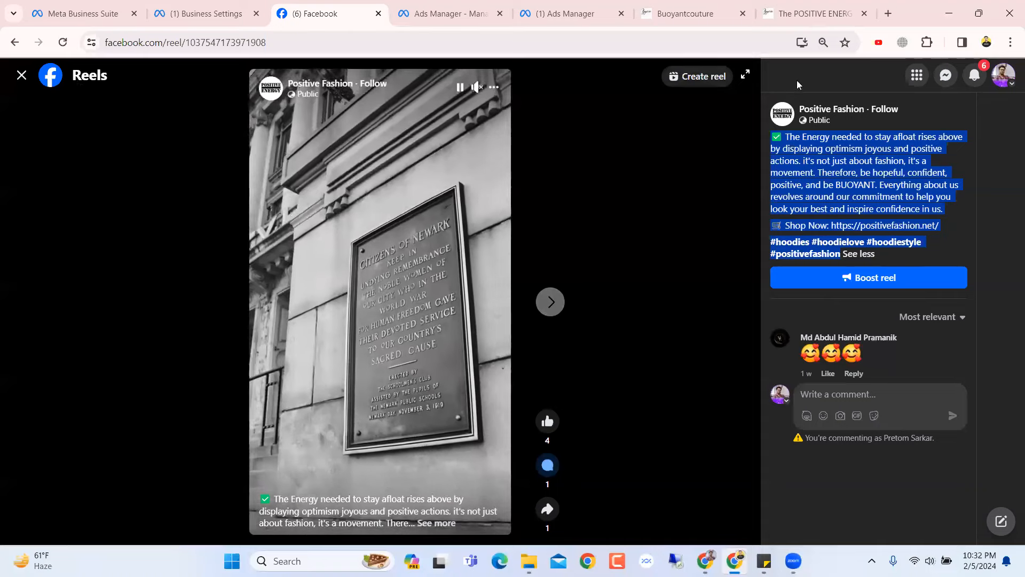
{"action": "left_click", "coordinate": [267, 91]}
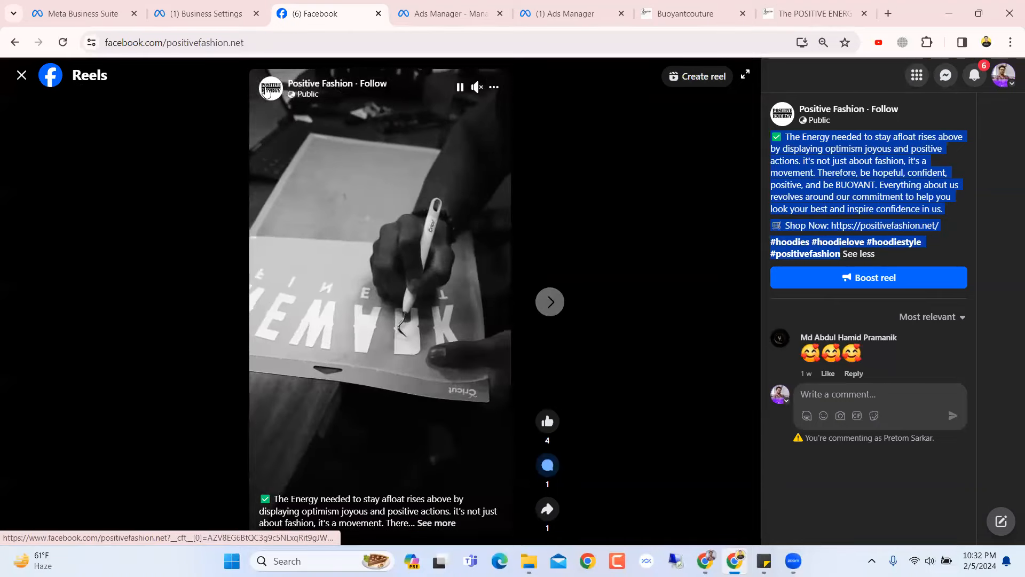
{"action": "scroll", "coordinate": [827, 329], "scroll_direction": "up", "scroll_amount": 11}
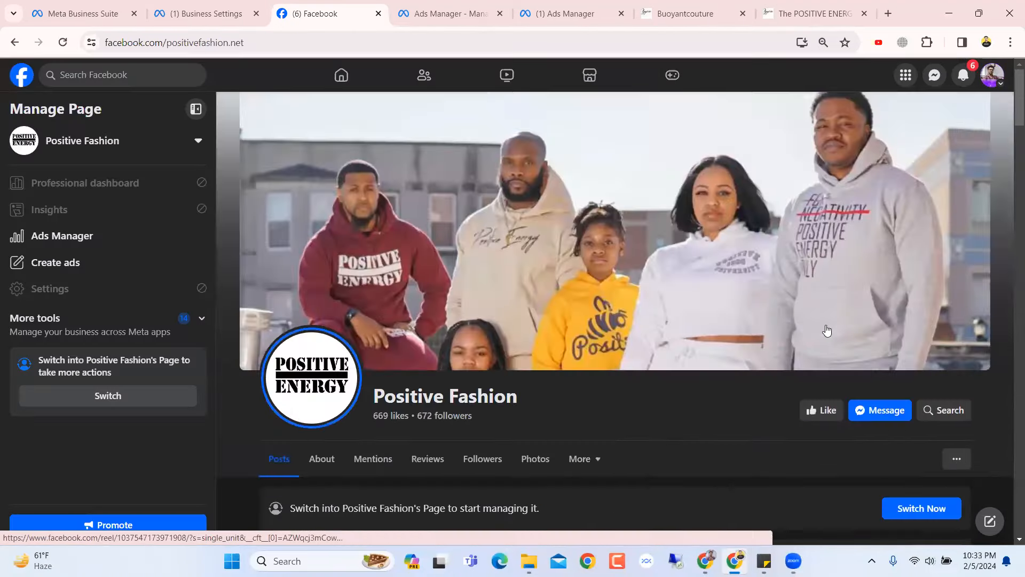
{"action": "scroll", "coordinate": [826, 330], "scroll_direction": "down", "scroll_amount": 8}
{"action": "scroll", "coordinate": [773, 103], "scroll_direction": "up", "scroll_amount": 4}
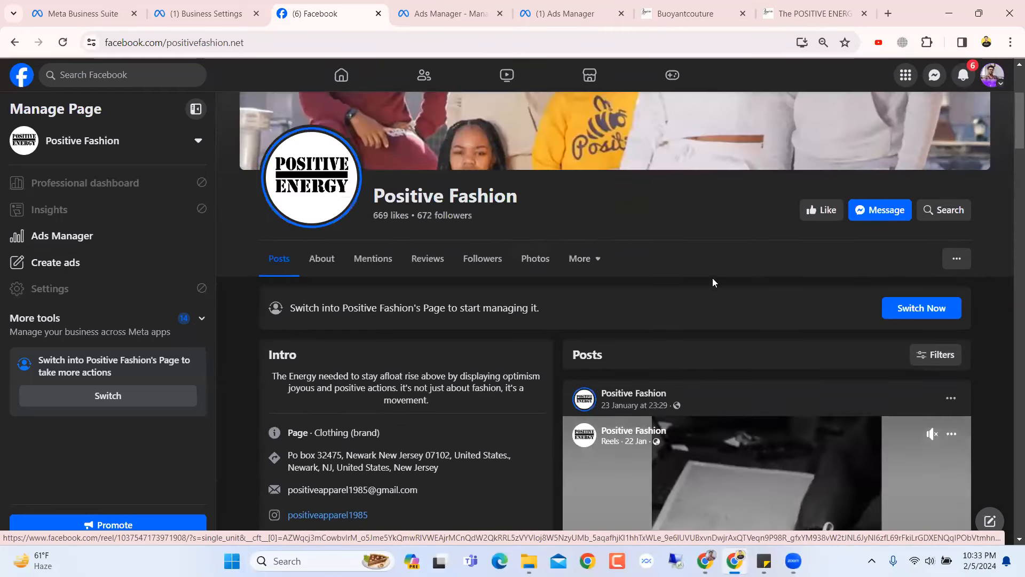
{"action": "left_click", "coordinate": [435, 3]}
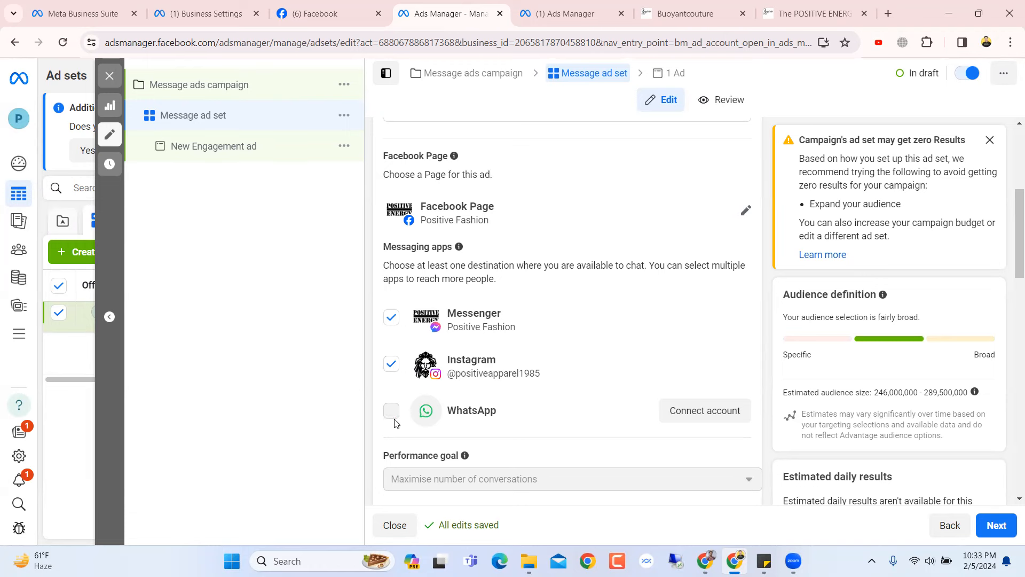
Try out the WhatsApp connection form with the Bangladesh +880 country code, and close it without a phone number
{"action": "scroll", "coordinate": [726, 411], "scroll_direction": "down", "scroll_amount": 5}
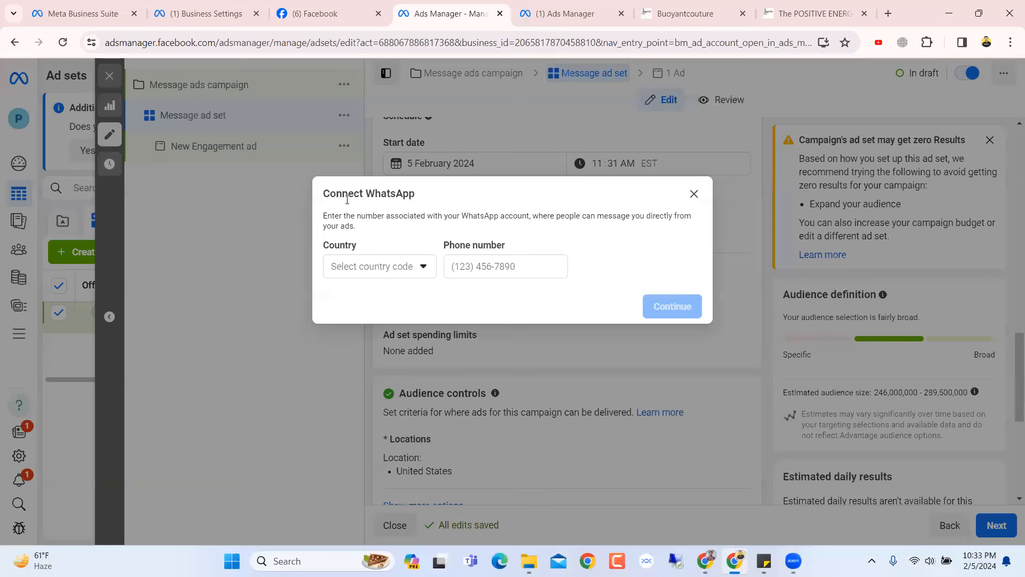
{"action": "left_click", "coordinate": [394, 266]}
{"action": "left_click", "coordinate": [395, 299]}
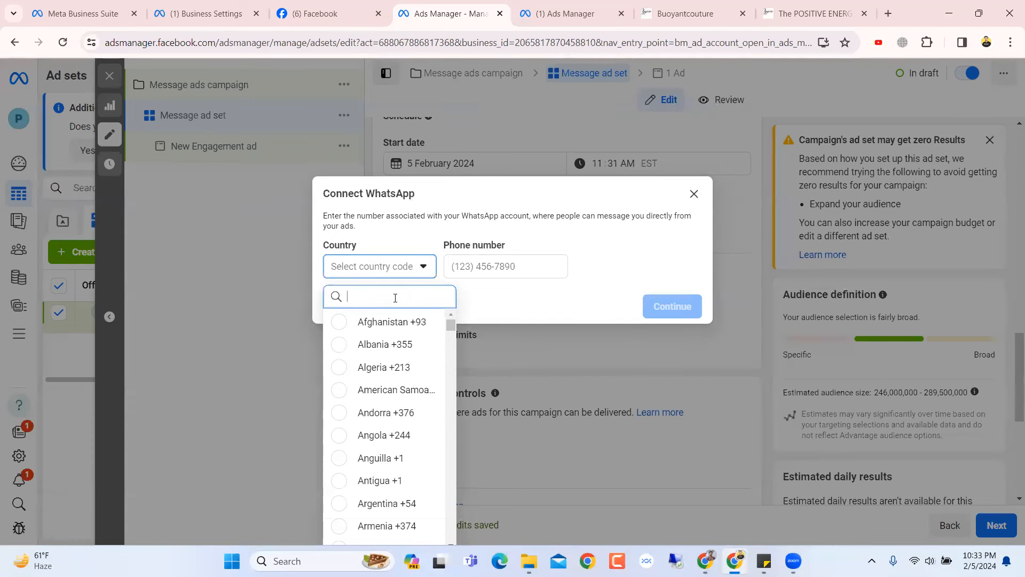
{"action": "type", "text": "b"}
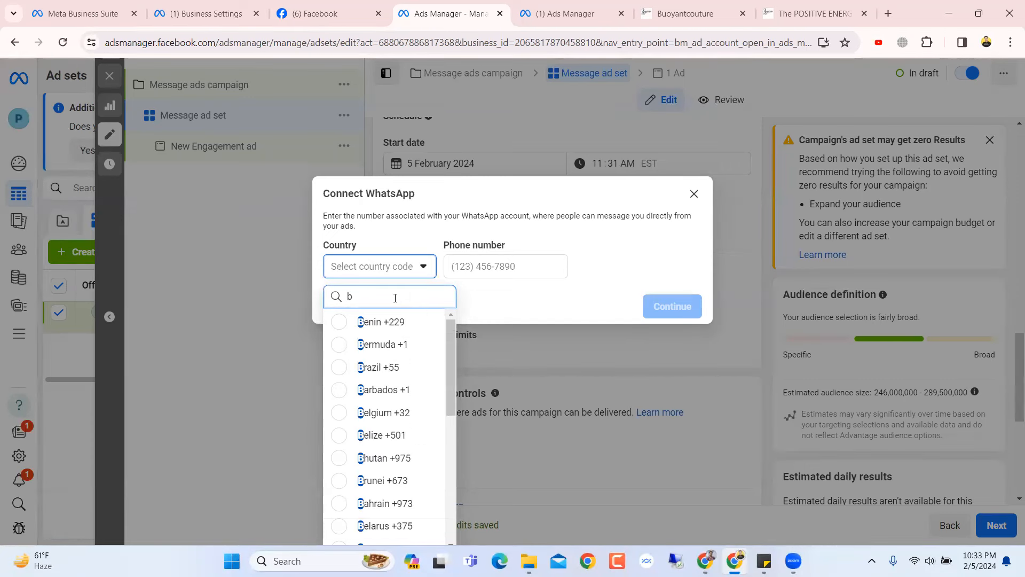
{"action": "type", "text": "ang"}
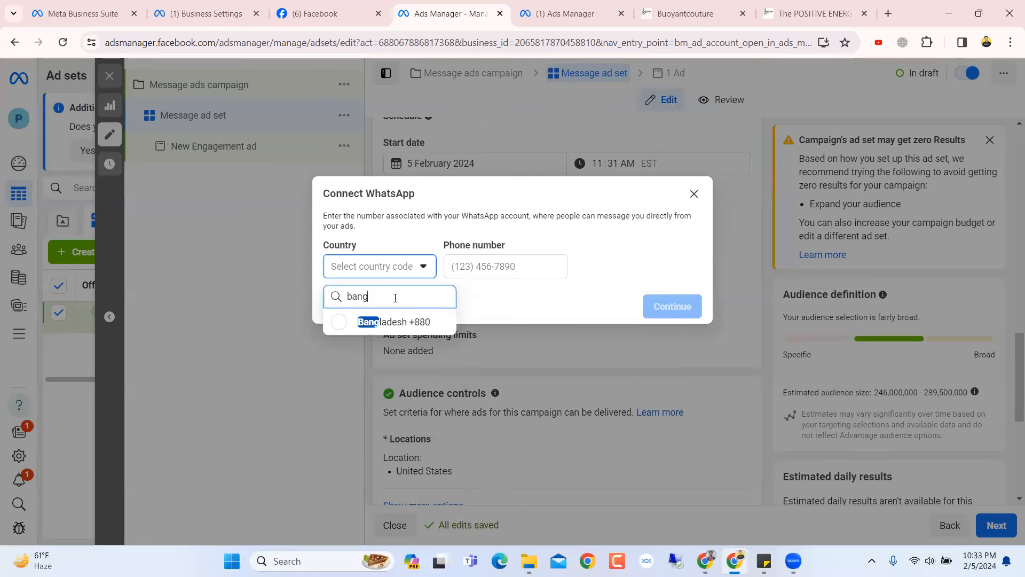
{"action": "left_click", "coordinate": [398, 321]}
{"action": "left_click", "coordinate": [467, 264]}
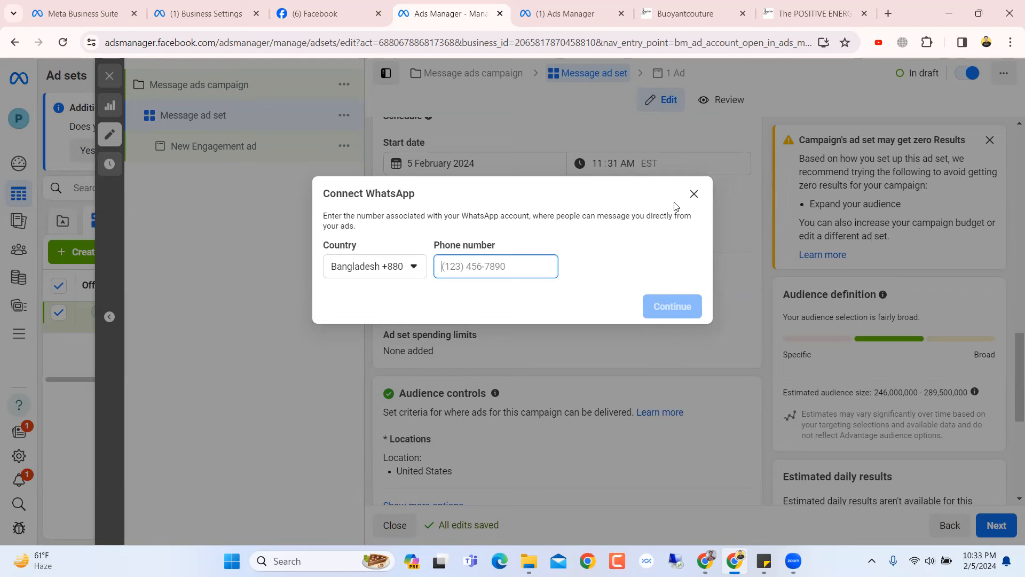
{"action": "left_click", "coordinate": [693, 194]}
Review the ad set's messaging apps, performance goal and audience settings, and open the placement options
{"action": "scroll", "coordinate": [667, 291], "scroll_direction": "up", "scroll_amount": 12}
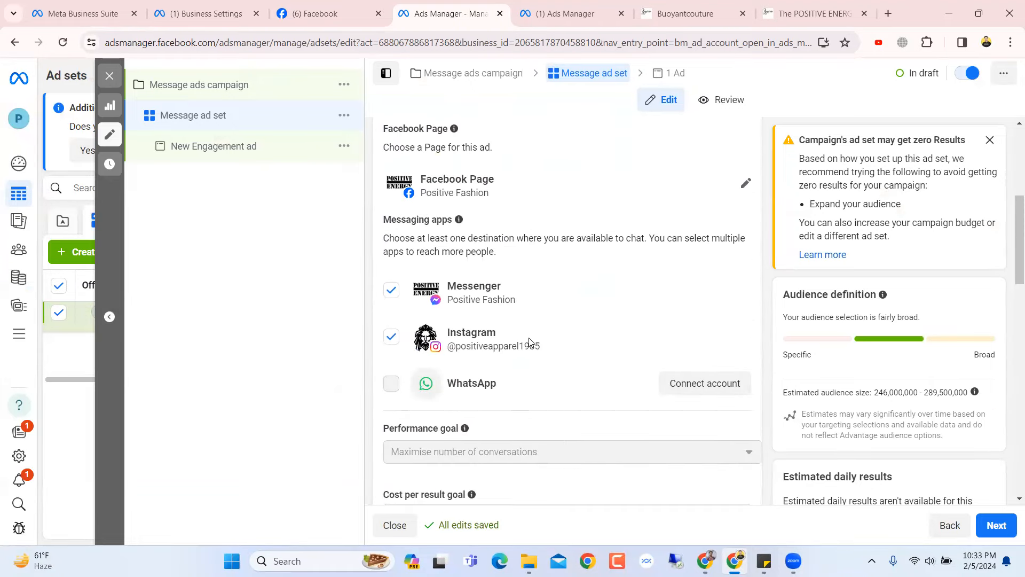
{"action": "scroll", "coordinate": [531, 340], "scroll_direction": "down", "scroll_amount": 12}
{"action": "scroll", "coordinate": [531, 340], "scroll_direction": "up", "scroll_amount": 10}
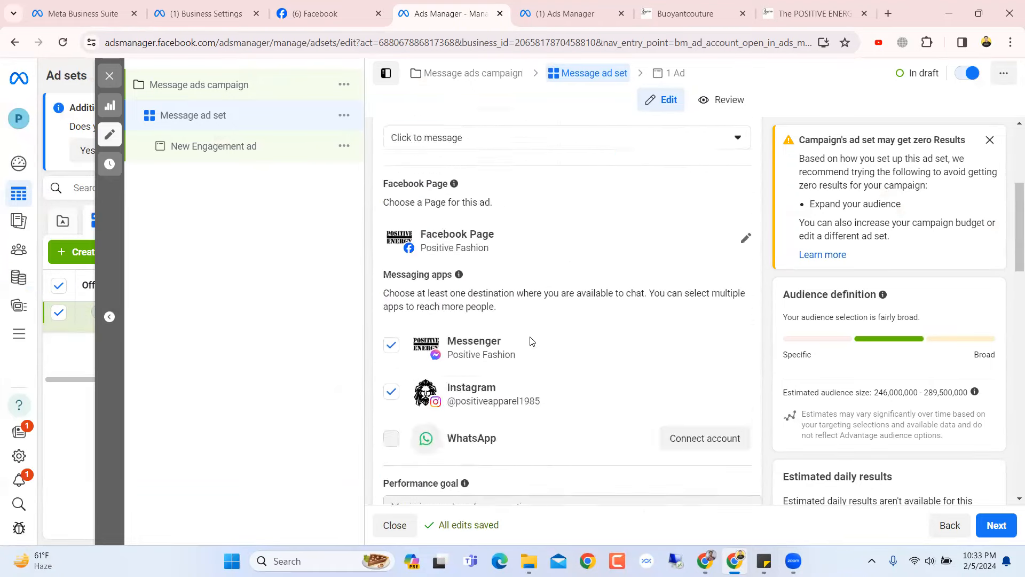
{"action": "scroll", "coordinate": [532, 340], "scroll_direction": "down", "scroll_amount": 8}
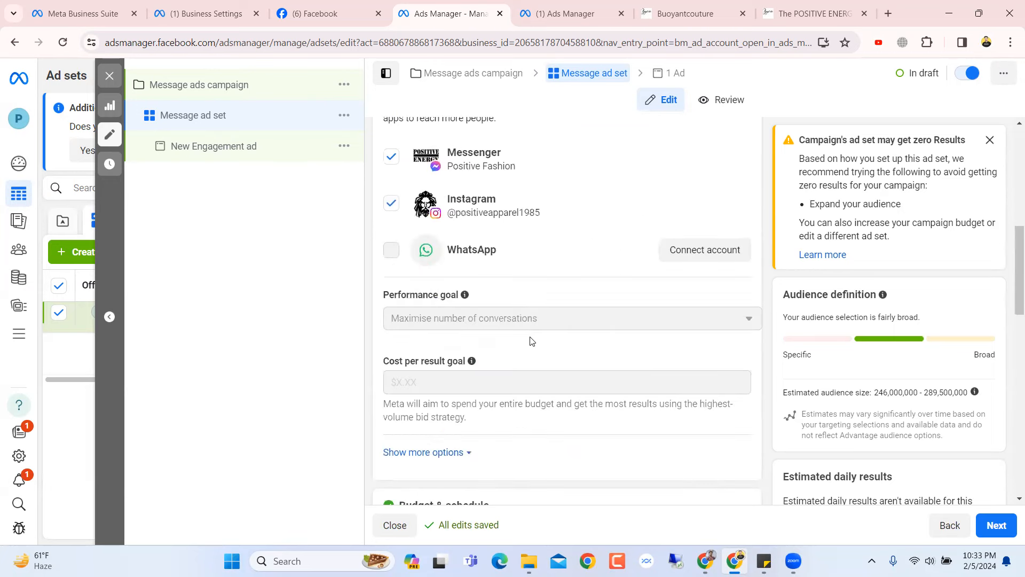
{"action": "scroll", "coordinate": [531, 340], "scroll_direction": "up", "scroll_amount": 2}
{"action": "mouse_move", "coordinate": [545, 318]}
{"action": "scroll", "coordinate": [561, 326], "scroll_direction": "down", "scroll_amount": 10}
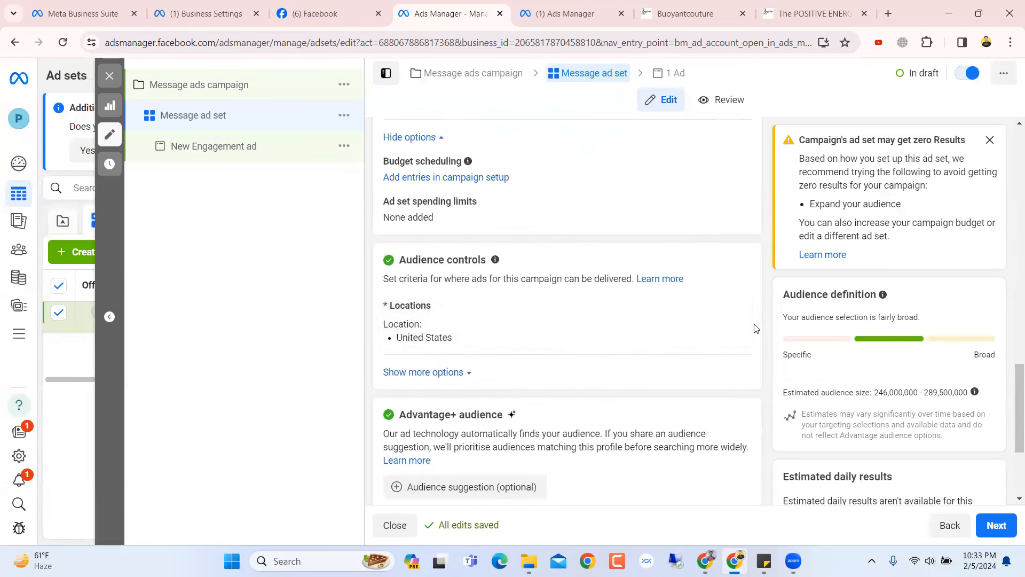
{"action": "scroll", "coordinate": [488, 335], "scroll_direction": "down", "scroll_amount": 2}
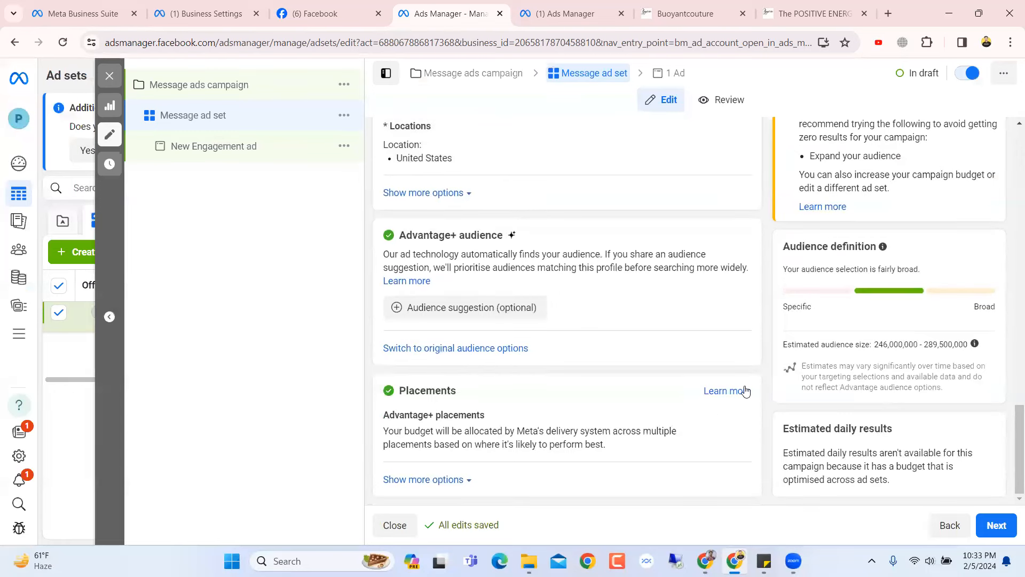
{"action": "left_click", "coordinate": [732, 418]}
{"action": "scroll", "coordinate": [635, 408], "scroll_direction": "down", "scroll_amount": 1}
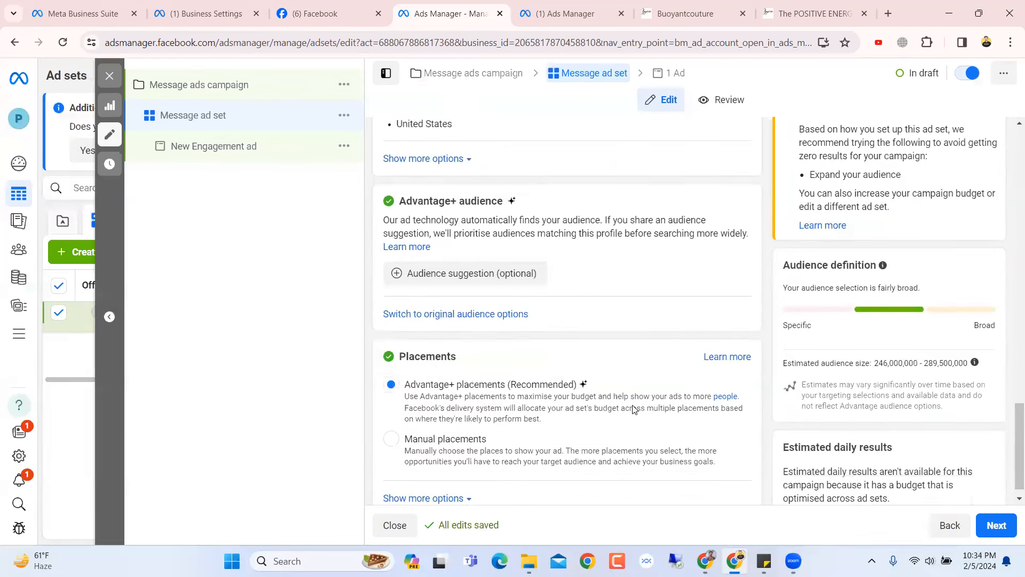
{"action": "scroll", "coordinate": [428, 446], "scroll_direction": "up", "scroll_amount": 4}
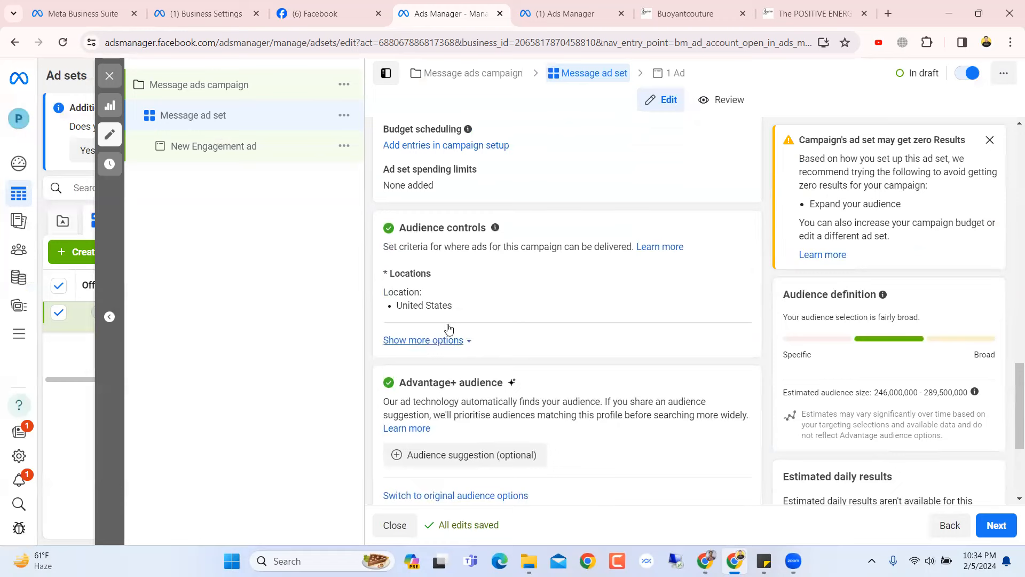
Expand the additional audience controls and open the Advantage+ audience suggestion settings
{"action": "left_click", "coordinate": [447, 341]}
{"action": "scroll", "coordinate": [447, 343], "scroll_direction": "down", "scroll_amount": 4}
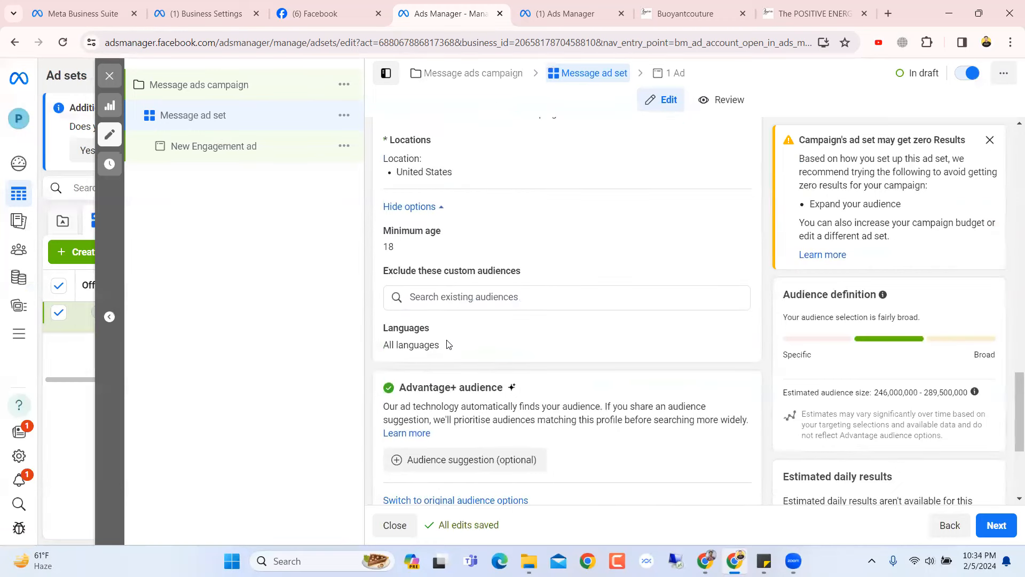
{"action": "scroll", "coordinate": [483, 235], "scroll_direction": "up", "scroll_amount": 3}
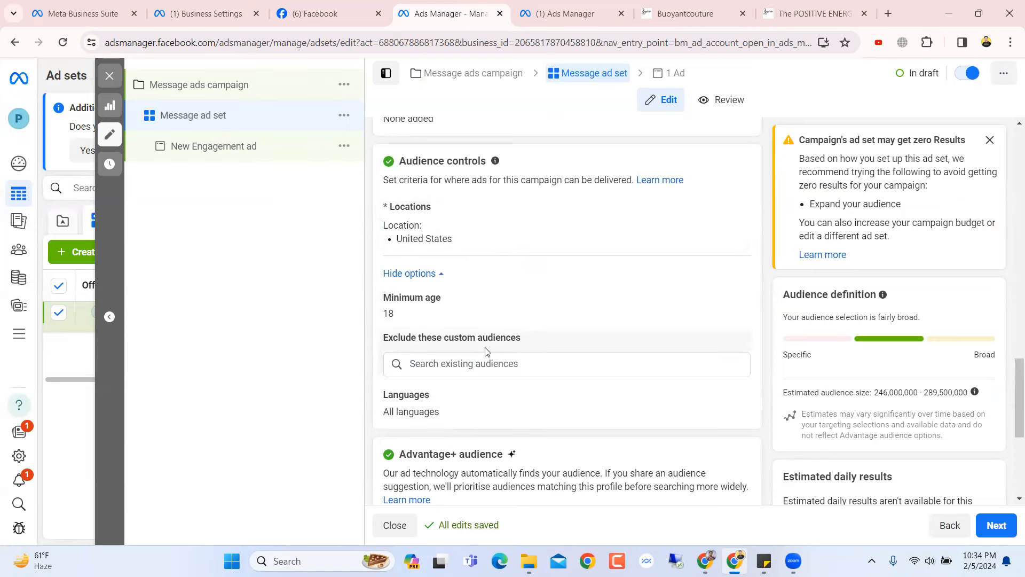
{"action": "scroll", "coordinate": [484, 352], "scroll_direction": "down", "scroll_amount": 3}
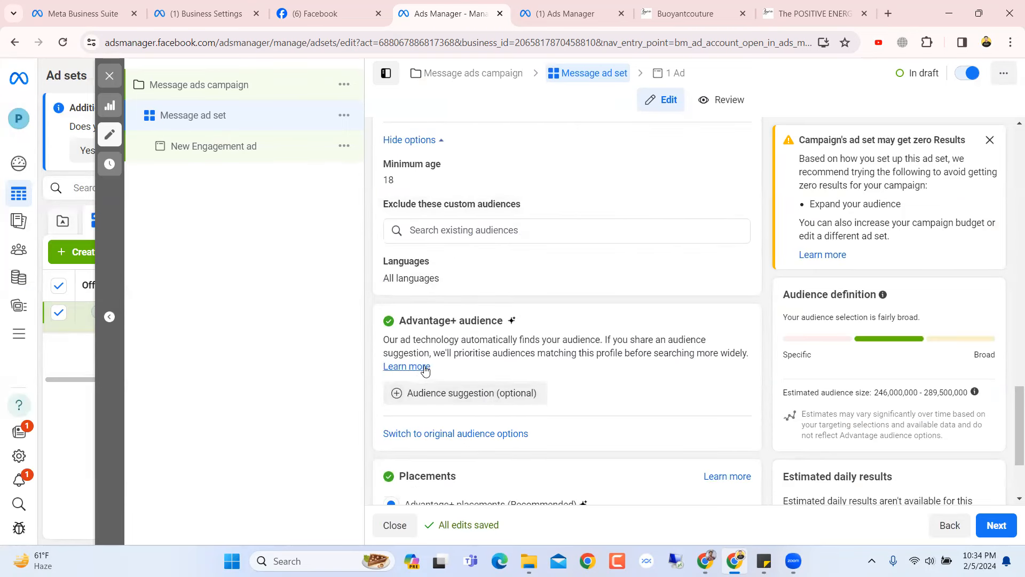
{"action": "left_click", "coordinate": [428, 393]}
{"action": "scroll", "coordinate": [443, 342], "scroll_direction": "down", "scroll_amount": 3}
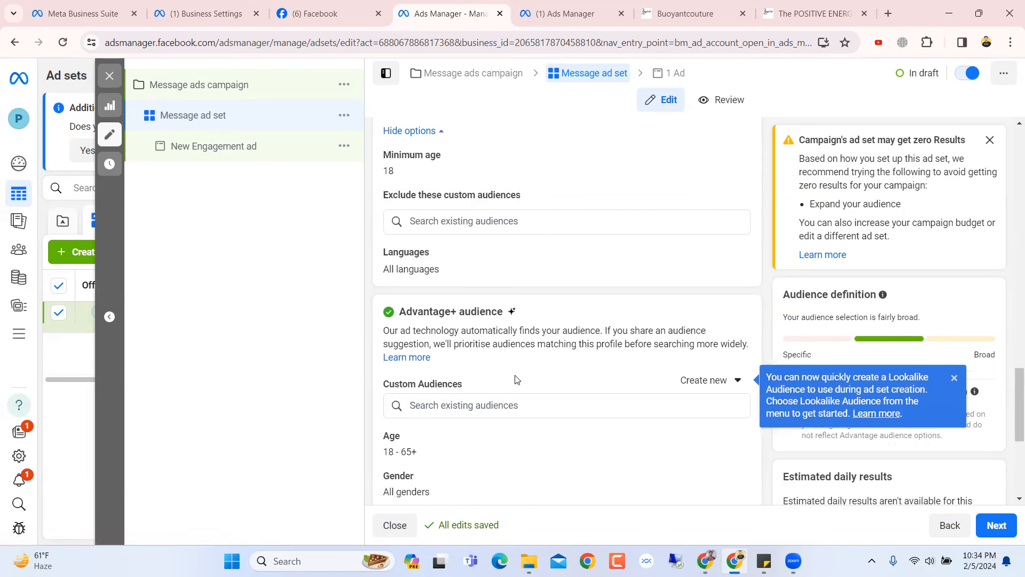
Set the Advantage+ audience suggestion's age range to 20–55
{"action": "left_click", "coordinate": [733, 312]}
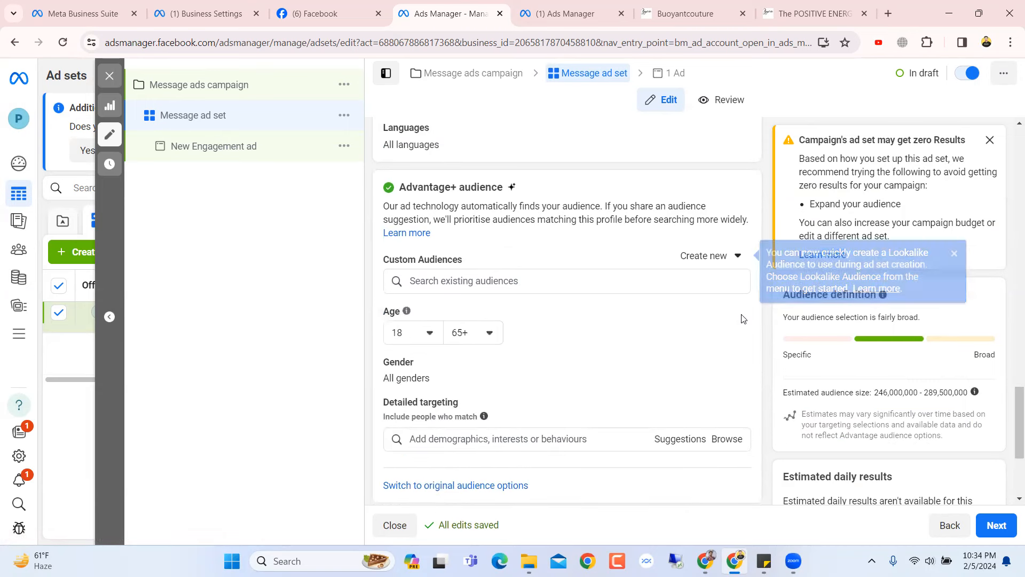
{"action": "left_click", "coordinate": [422, 337]}
{"action": "left_click", "coordinate": [431, 412]}
{"action": "left_click", "coordinate": [475, 335]}
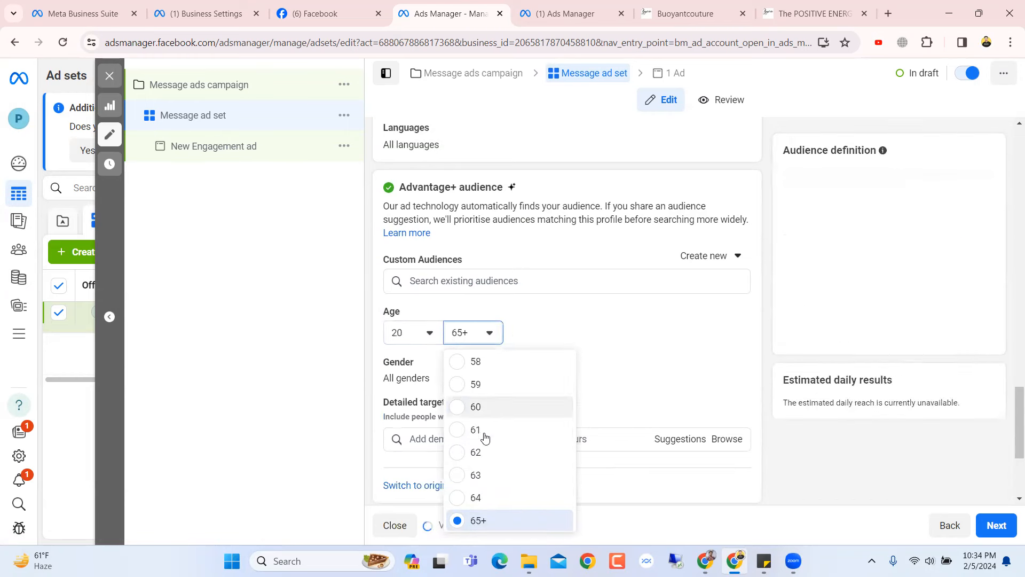
{"action": "scroll", "coordinate": [483, 435], "scroll_direction": "up", "scroll_amount": 3}
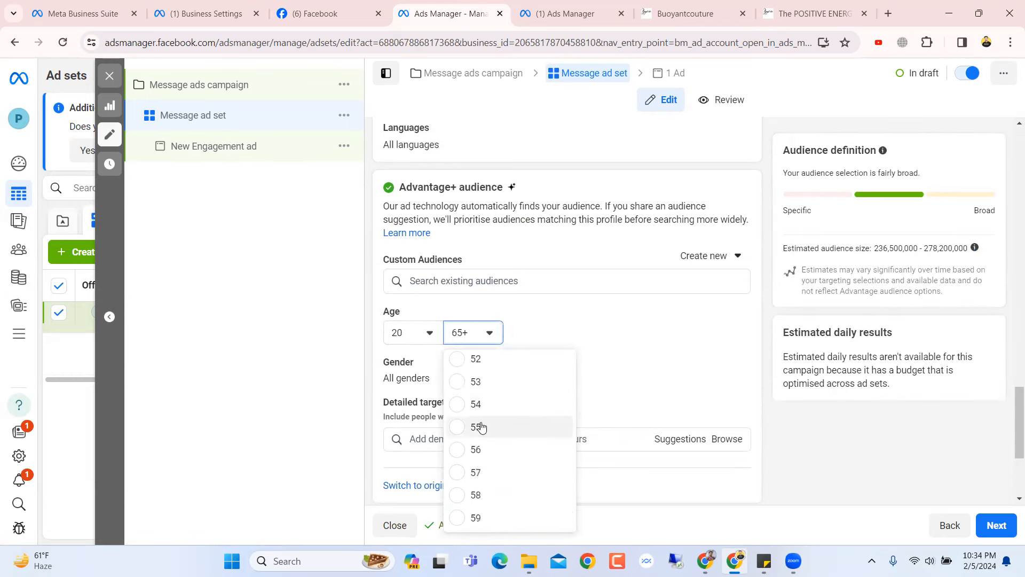
{"action": "left_click", "coordinate": [481, 426]}
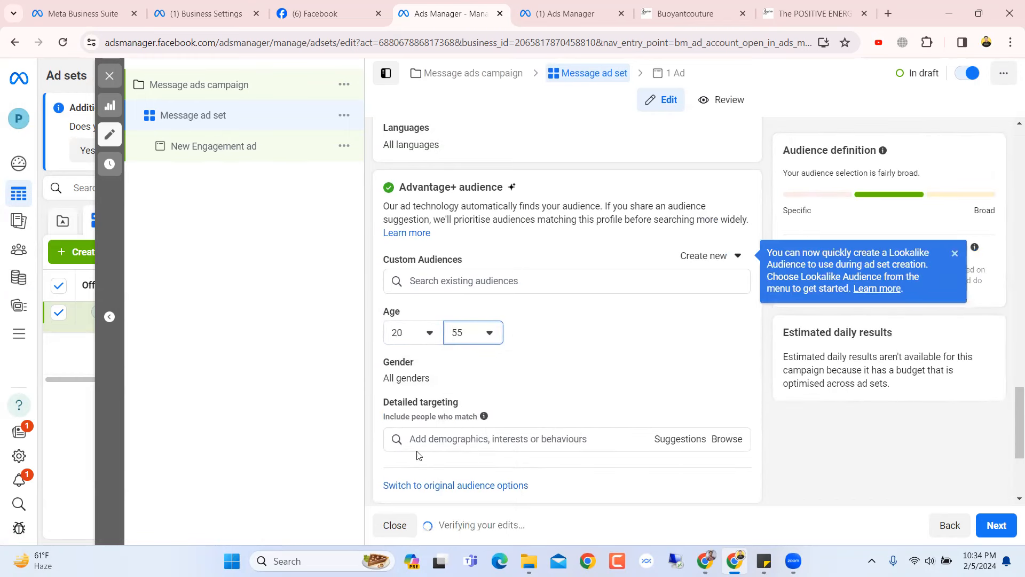
Search detailed targeting for "online shopping" and add the Online shopping (retail) interest
{"action": "left_click", "coordinate": [456, 438]}
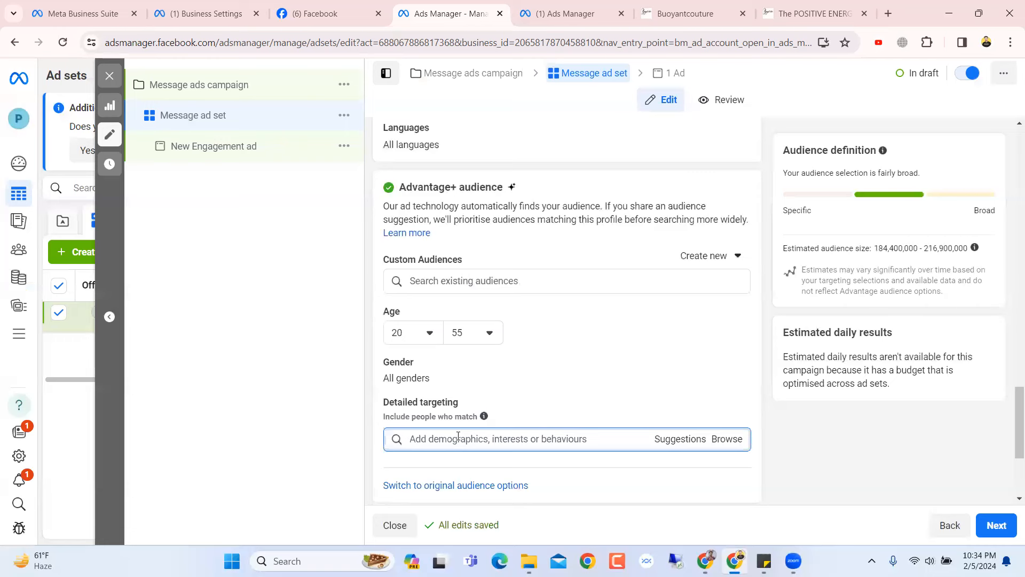
{"action": "type", "text": "online"}
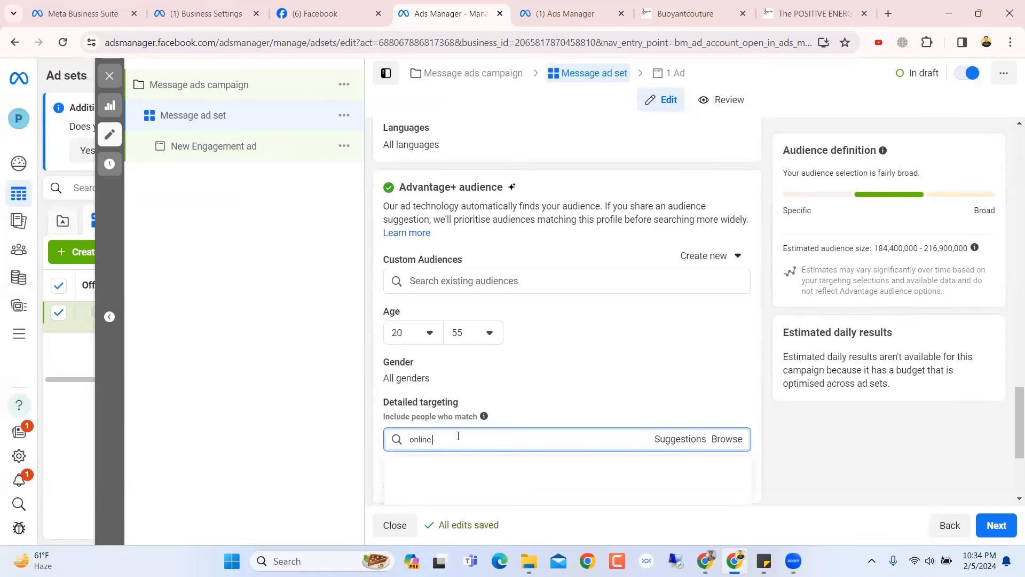
{"action": "type", "text": " shopping"}
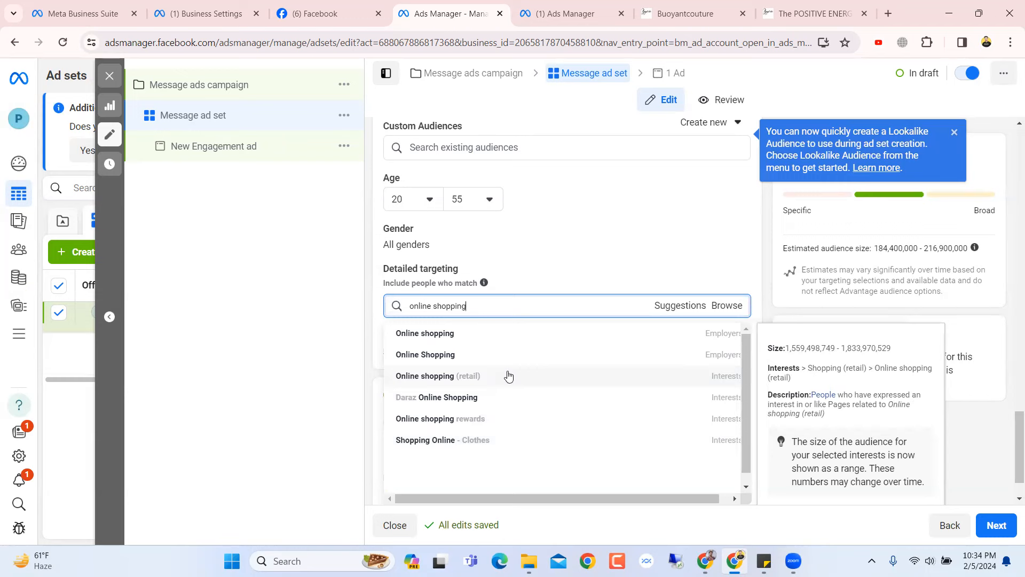
{"action": "left_click", "coordinate": [482, 376]}
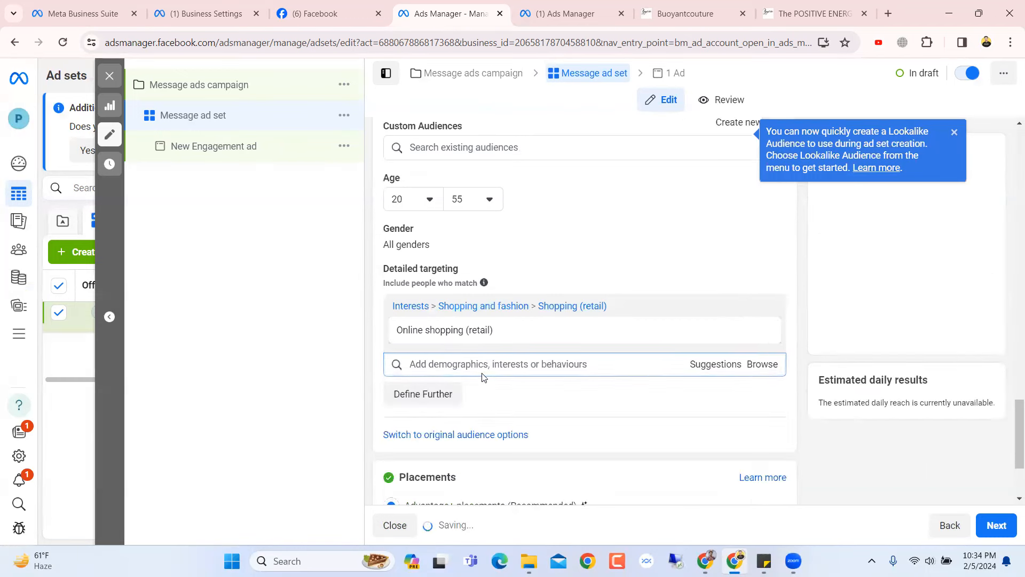
Add the Clothing (clothing) and Hoodie interests to the ad set's detailed targeting
{"action": "left_click", "coordinate": [482, 364]}
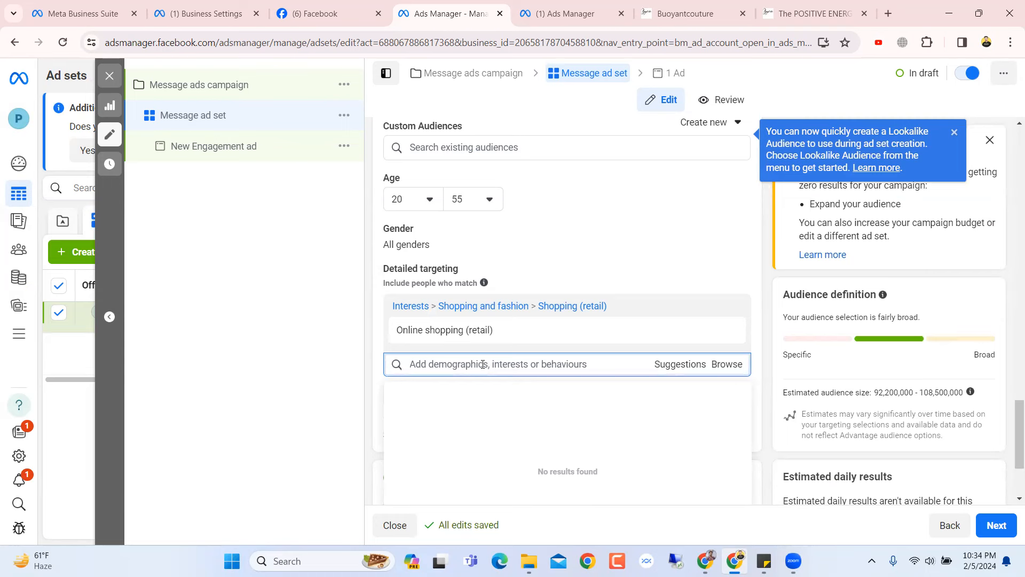
{"action": "type", "text": "h"}
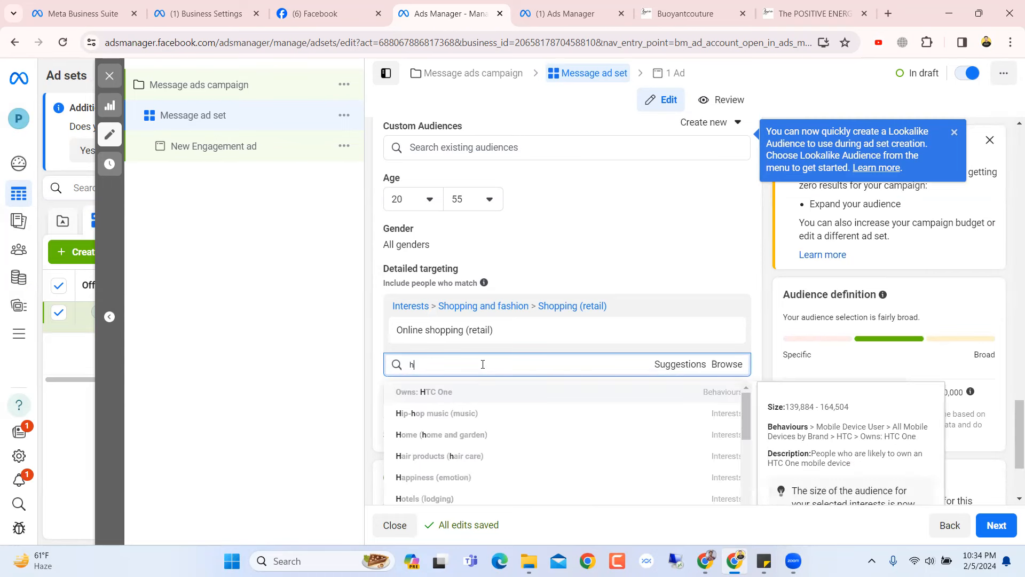
{"action": "key", "text": "BackSpace"}
{"action": "type", "text": "clothing"}
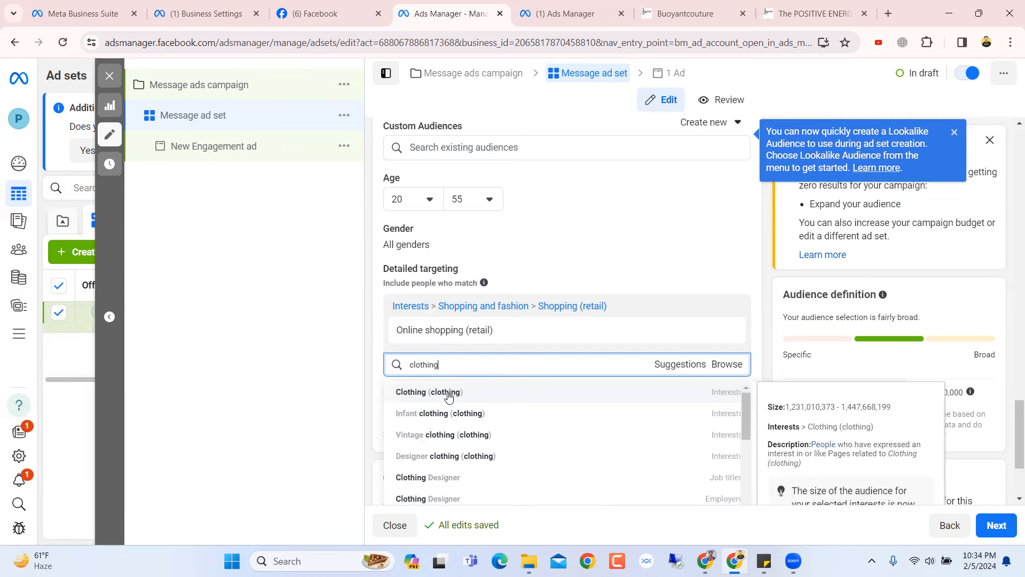
{"action": "left_click", "coordinate": [448, 393]}
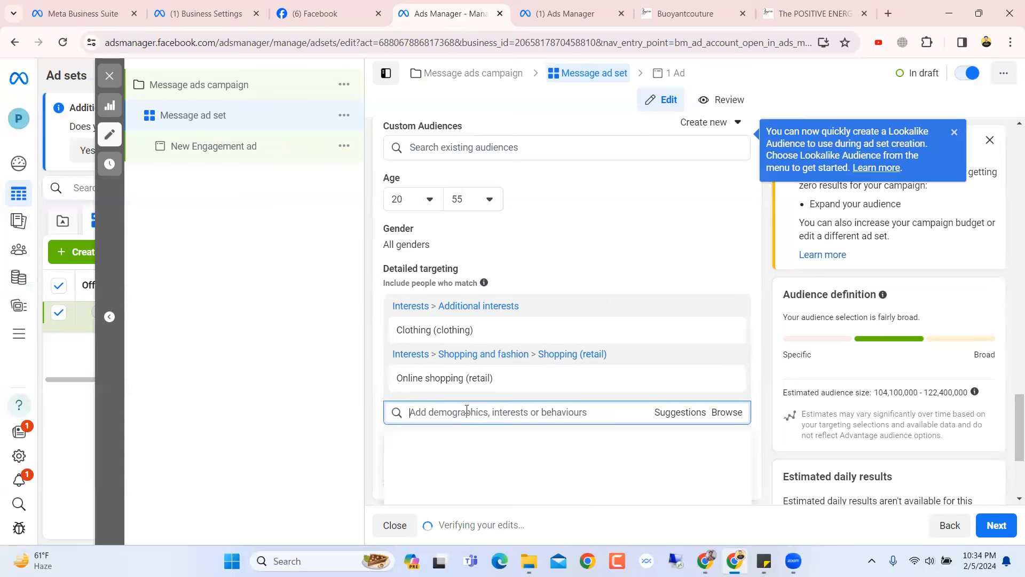
{"action": "type", "text": "hoo"}
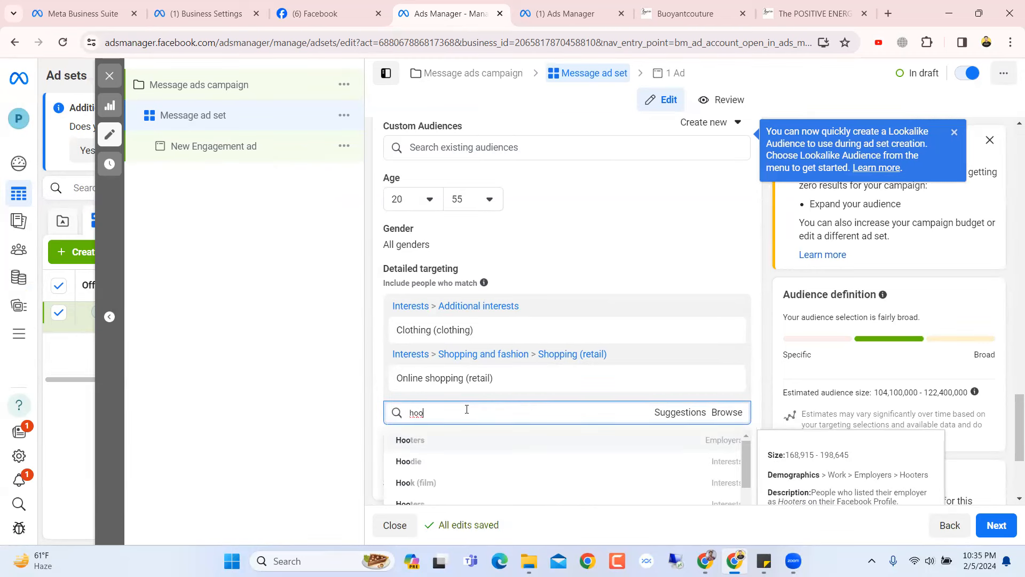
{"action": "key", "text": "Down"}
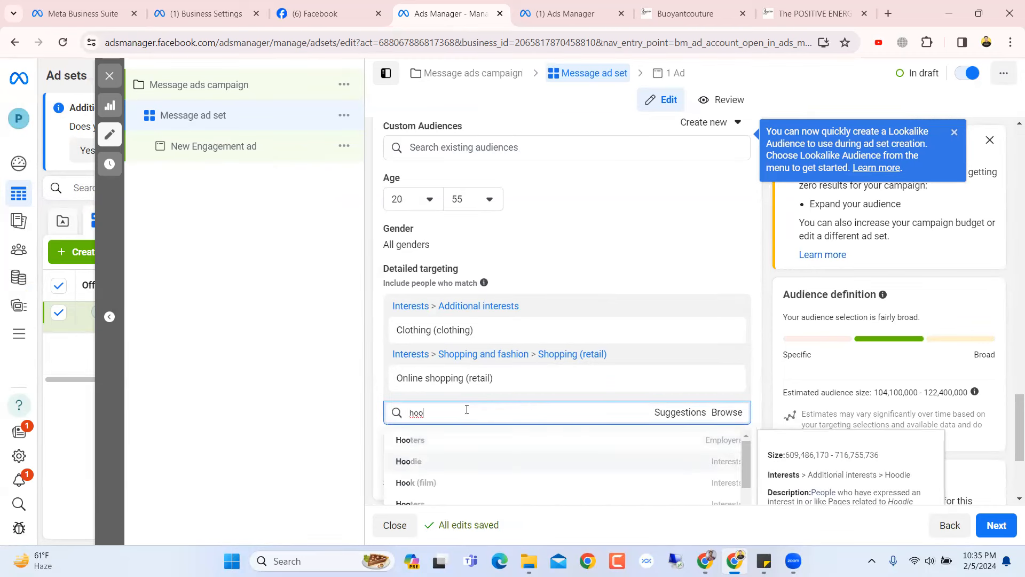
{"action": "left_click", "coordinate": [468, 462]}
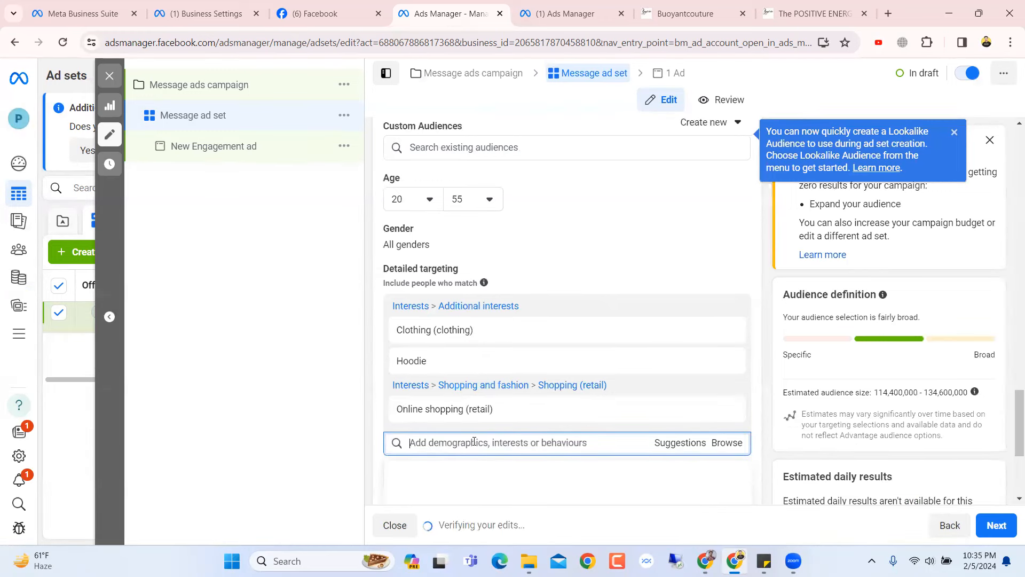
{"action": "scroll", "coordinate": [611, 299], "scroll_direction": "down", "scroll_amount": 8}
{"action": "scroll", "coordinate": [610, 299], "scroll_direction": "down", "scroll_amount": 8}
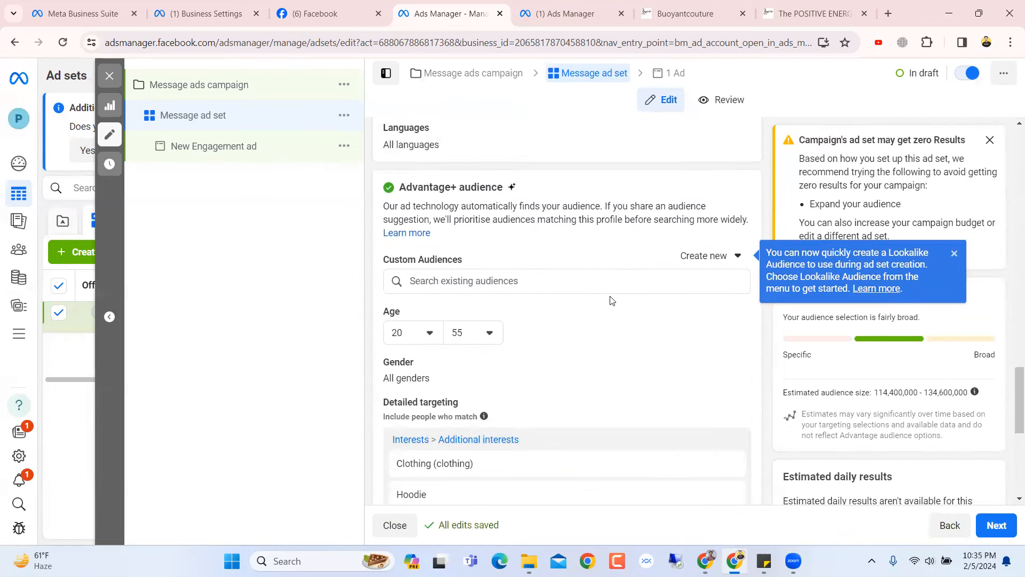
{"action": "left_click", "coordinate": [544, 375]}
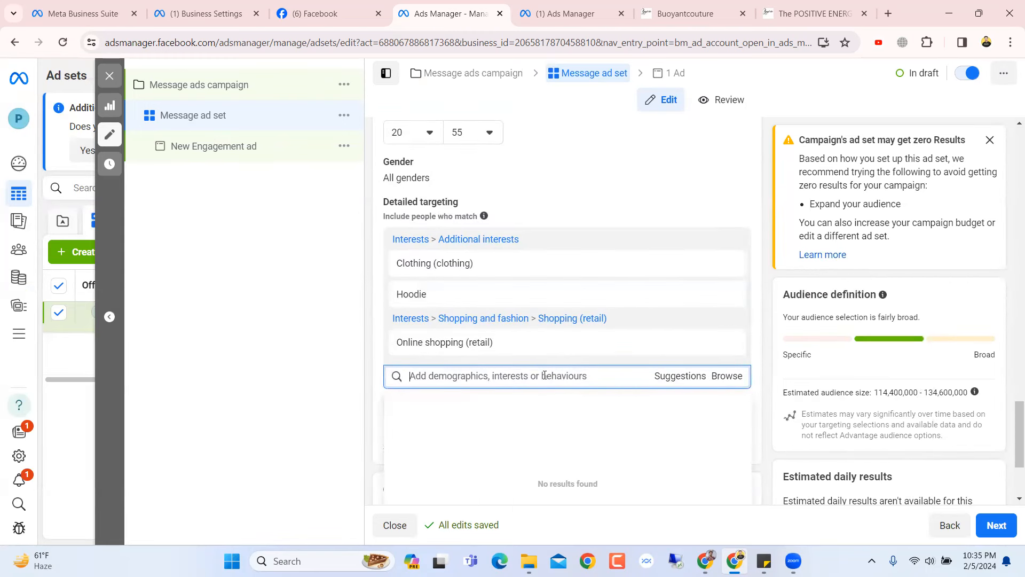
{"action": "left_click", "coordinate": [566, 11]}
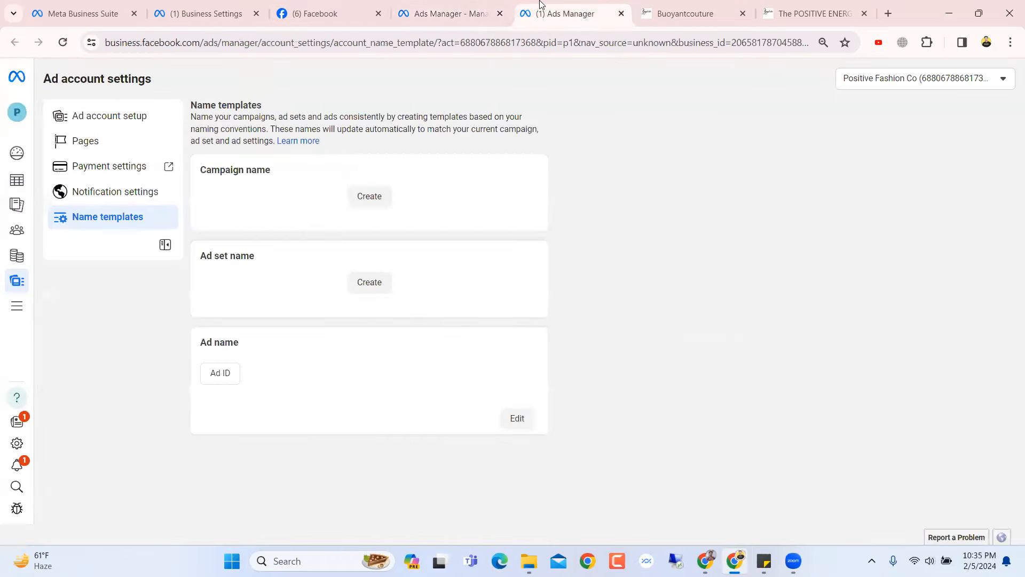
{"action": "left_click", "coordinate": [454, 4]}
{"action": "scroll", "coordinate": [480, 305], "scroll_direction": "up", "scroll_amount": 5}
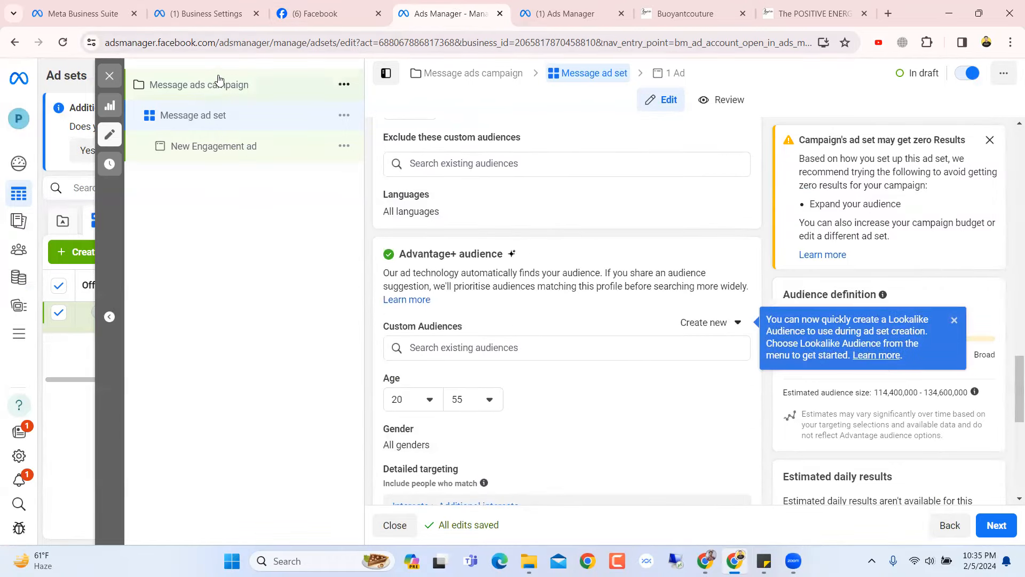
{"action": "scroll", "coordinate": [437, 291], "scroll_direction": "down", "scroll_amount": 6}
Search the detailed targeting options for "facebook" and clear the search without adding an interest
{"action": "left_click", "coordinate": [470, 312]}
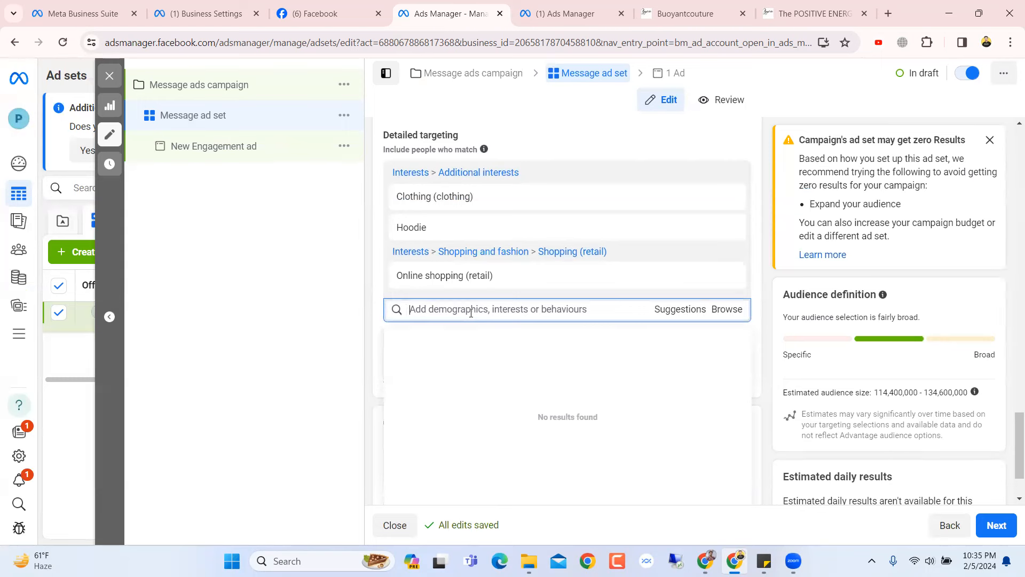
{"action": "type", "text": "f"}
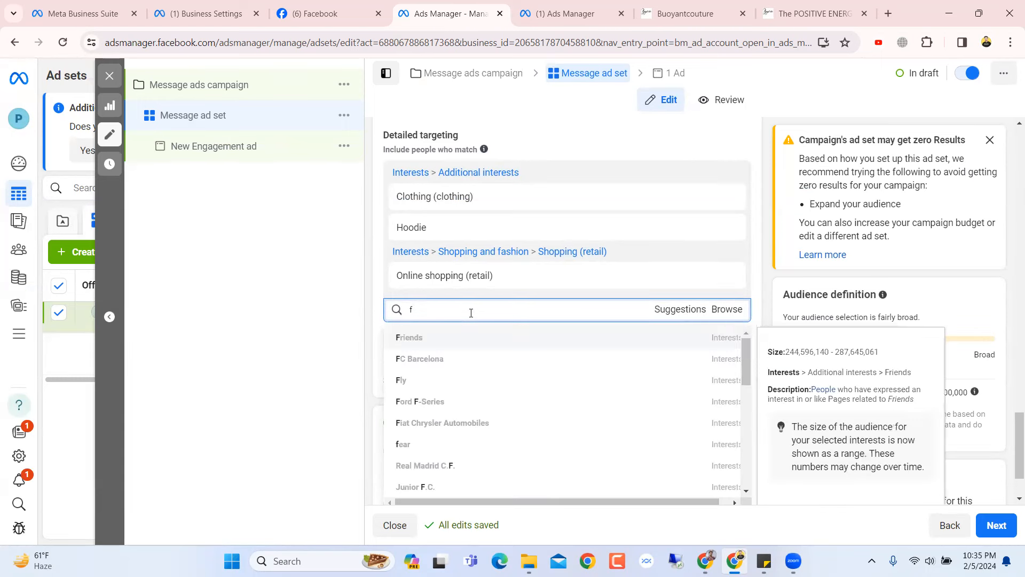
{"action": "type", "text": "acebook"}
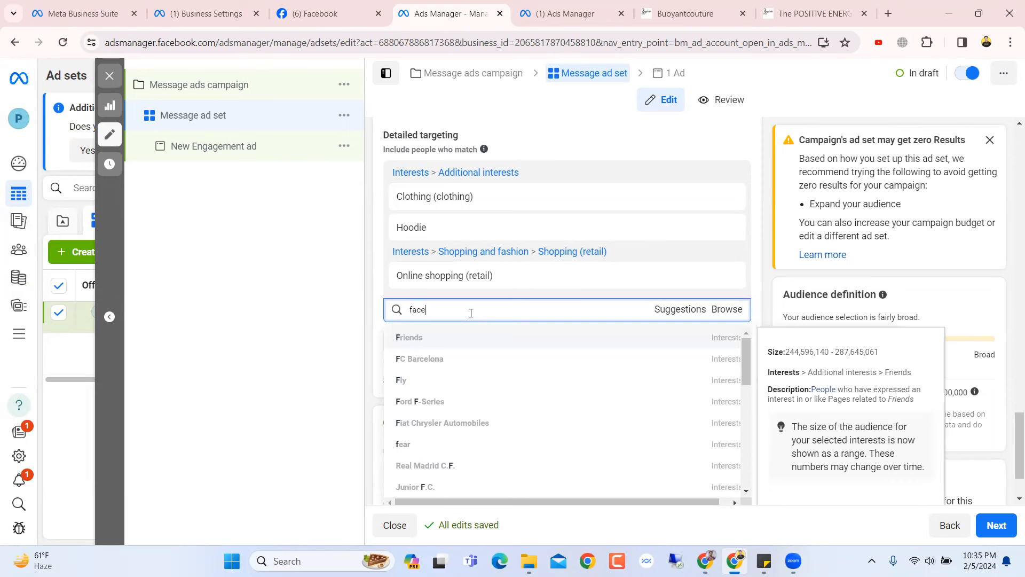
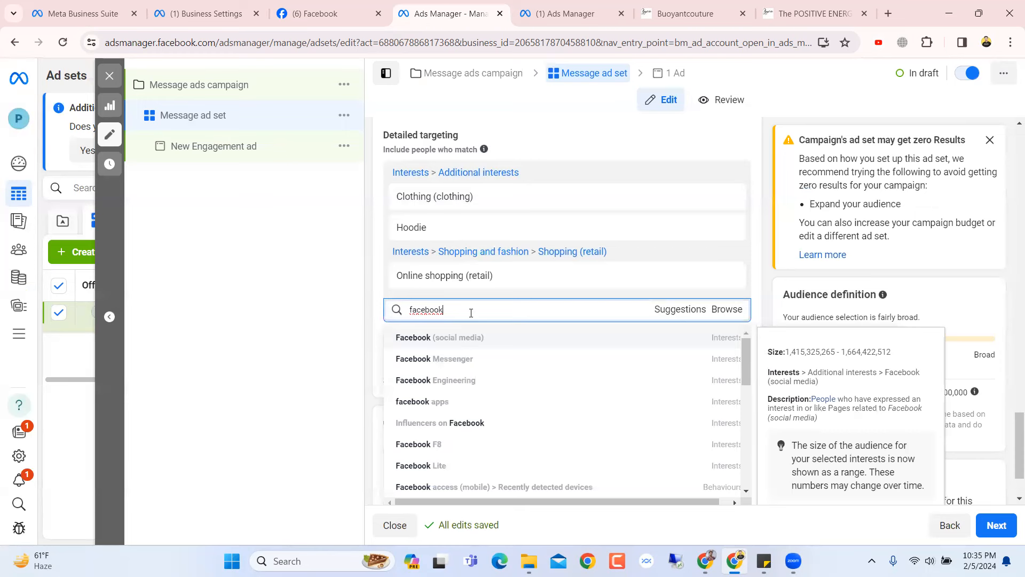
{"action": "double_click", "coordinate": [443, 310]}
{"action": "left_click", "coordinate": [464, 307]}
{"action": "double_click", "coordinate": [464, 306]}
{"action": "left_click", "coordinate": [457, 310]}
{"action": "double_click", "coordinate": [453, 310]}
{"action": "left_click", "coordinate": [440, 309]}
{"action": "key", "text": "BackSpace"}
{"action": "key", "text": "BackSpace"}
{"action": "key", "text": "BackSpace"}
{"action": "key", "text": "BackSpace"}
{"action": "key", "text": "BackSpace"}
{"action": "key", "text": "BackSpace"}
{"action": "key", "text": "BackSpace"}
{"action": "key", "text": "BackSpace"}
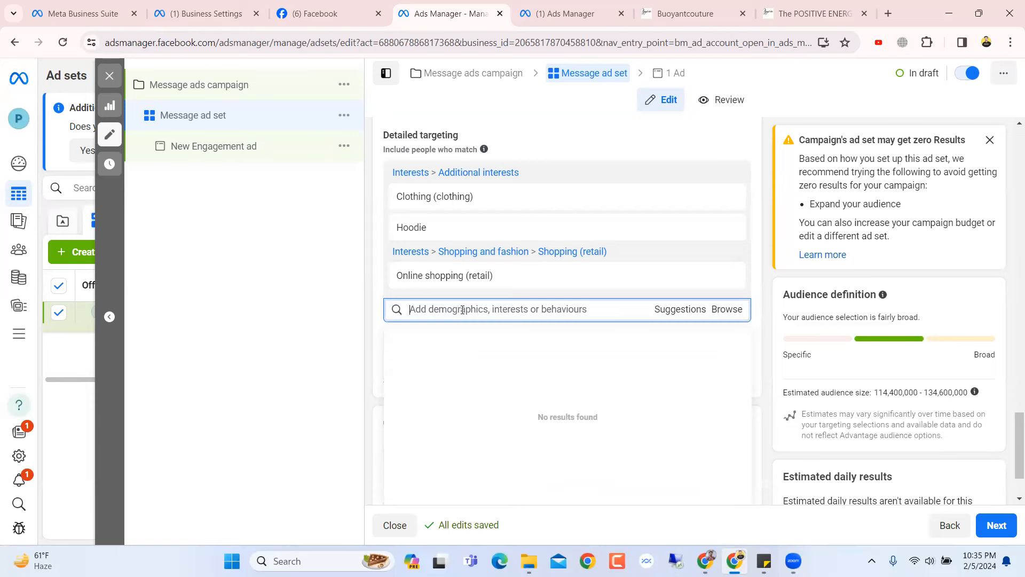
{"action": "type", "text": "g"}
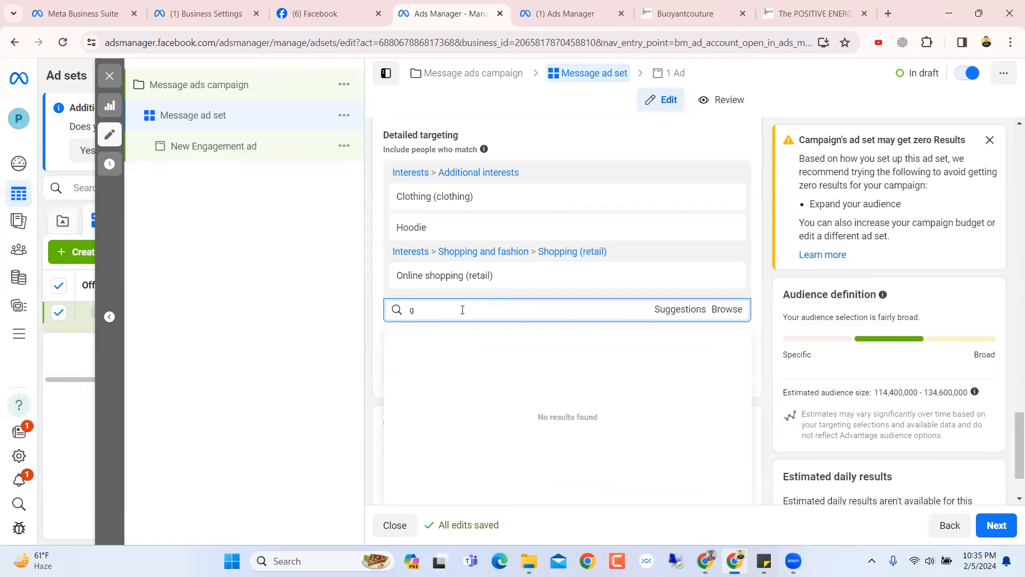
{"action": "key", "text": "BackSpace"}
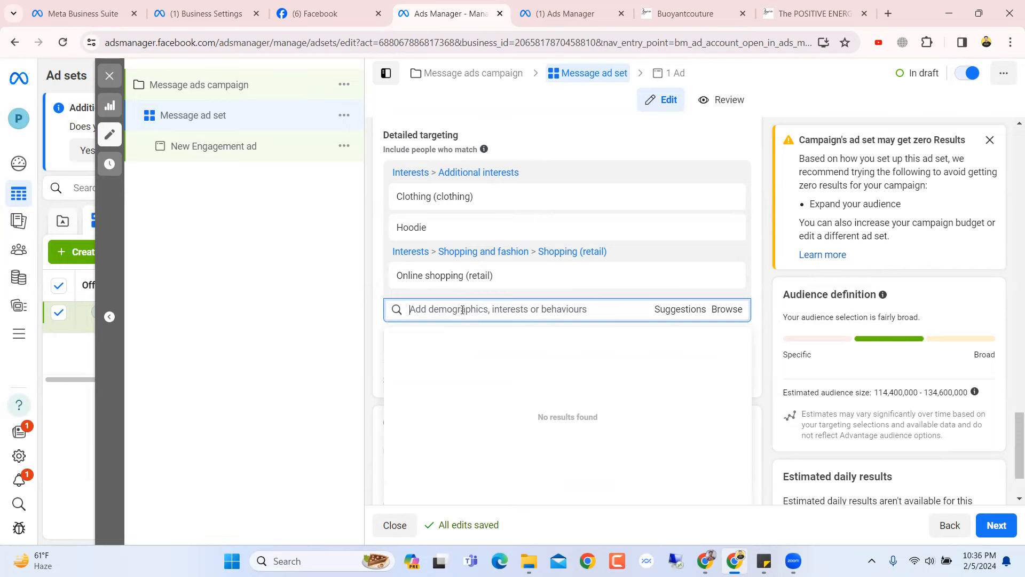
{"action": "key", "text": "ctrl+Tab"}
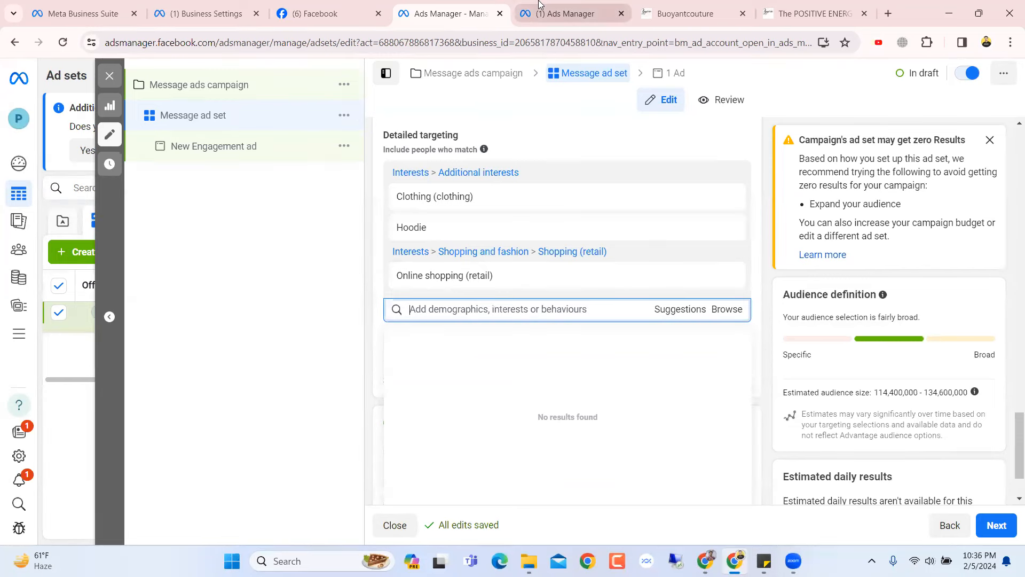
{"action": "left_click", "coordinate": [459, 7]}
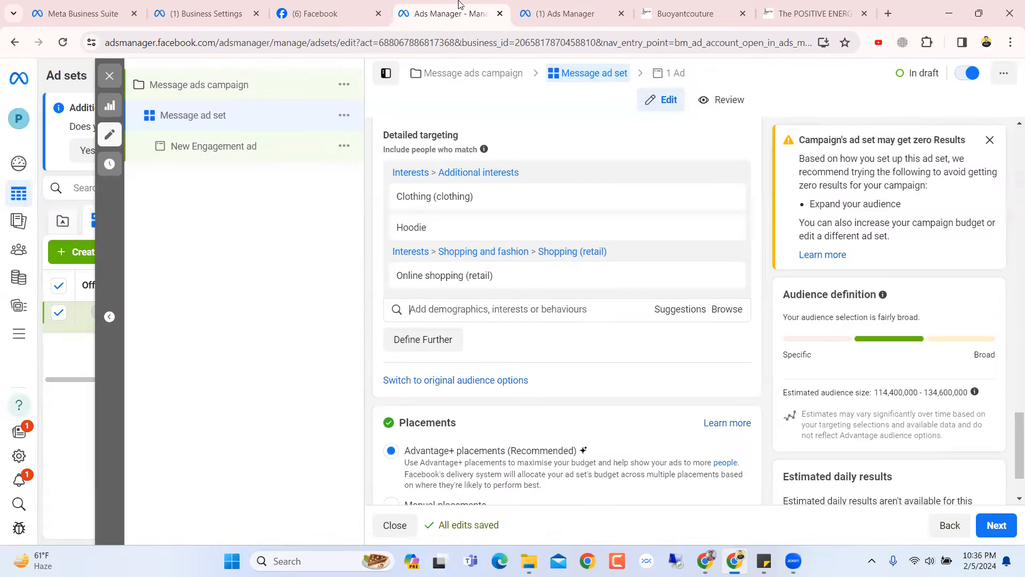
{"action": "left_click", "coordinate": [187, 6]}
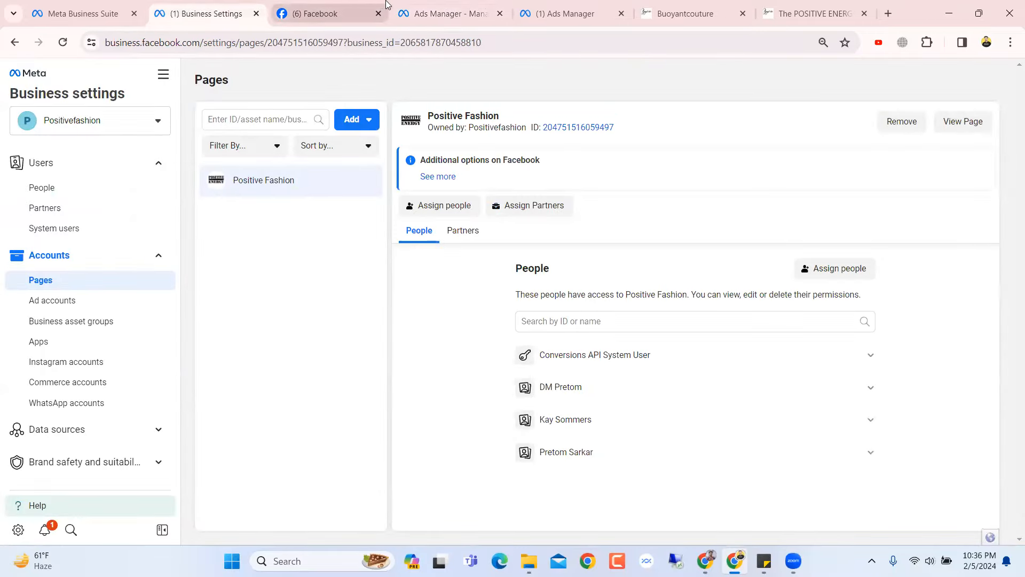
{"action": "left_click", "coordinate": [528, 11]}
{"action": "left_click", "coordinate": [499, 11]}
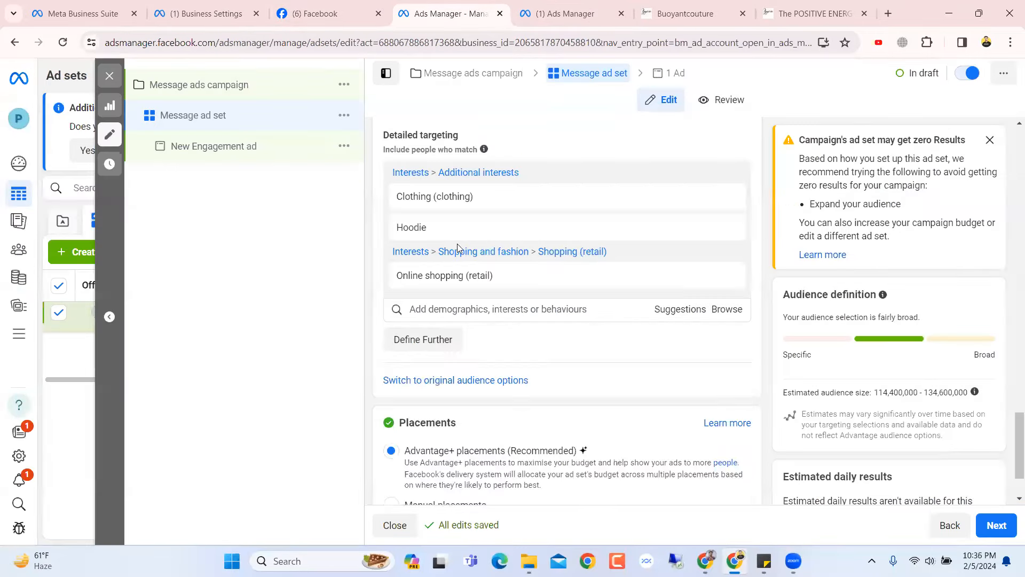
Add the T-shirt (clothing) and Top (clothing) interests to the ad set's detailed targeting
{"action": "left_click", "coordinate": [490, 309]}
{"action": "type", "text": "t"}
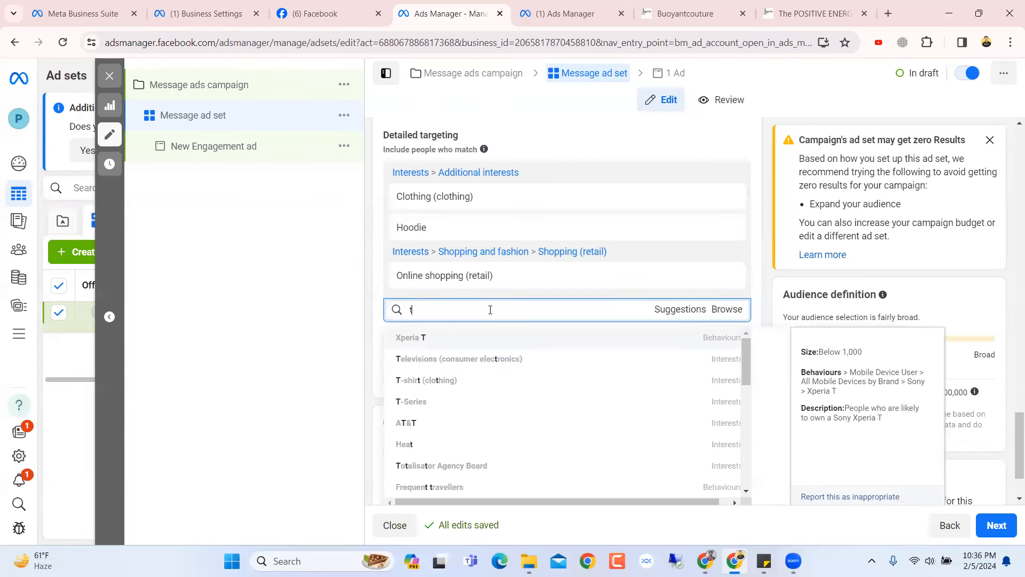
{"action": "left_click", "coordinate": [463, 379]}
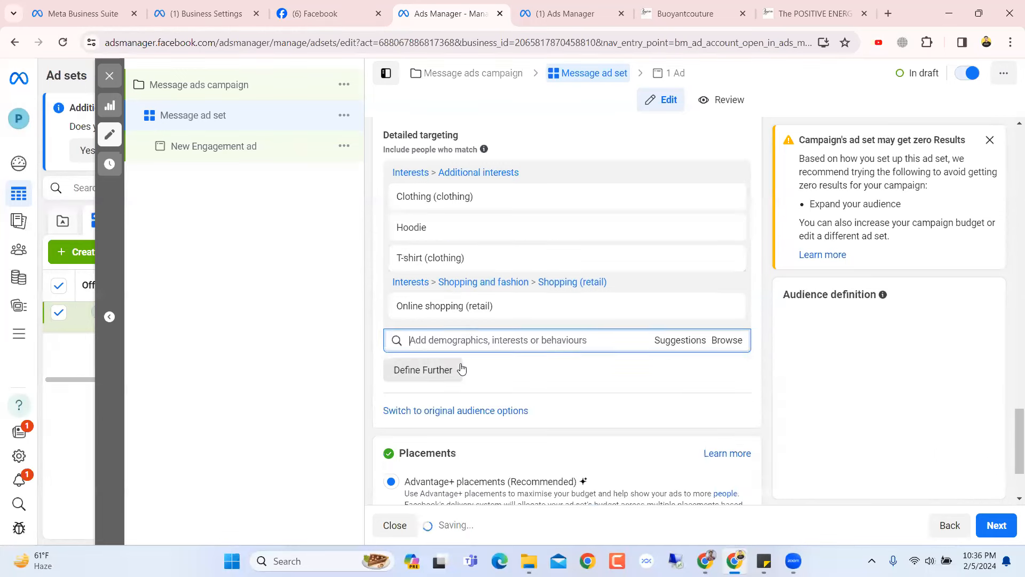
{"action": "left_click", "coordinate": [471, 339]}
{"action": "type", "text": "jec"}
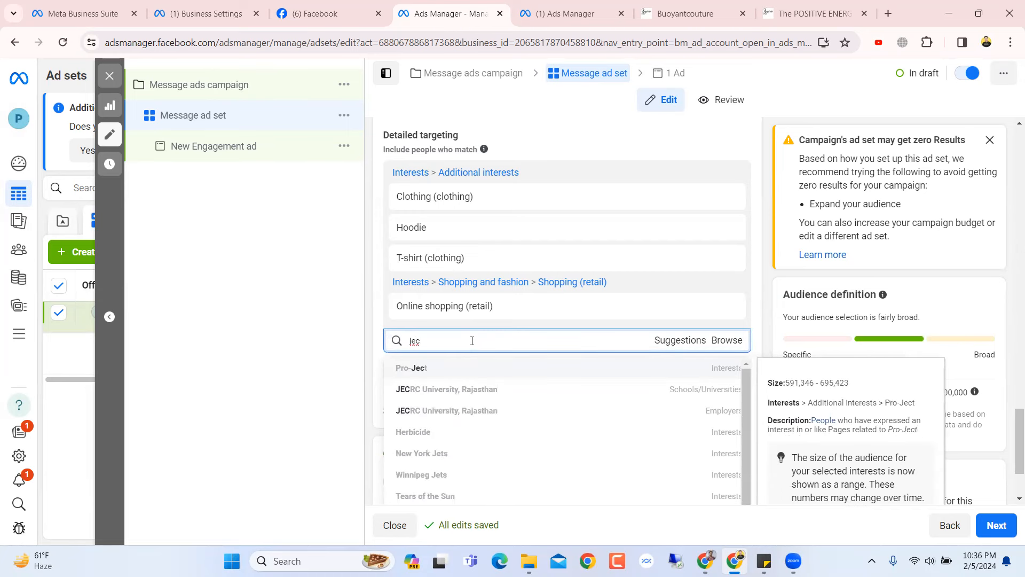
{"action": "key", "text": "BackSpace"}
{"action": "key", "text": "BackSpace"}
{"action": "type", "text": "top"}
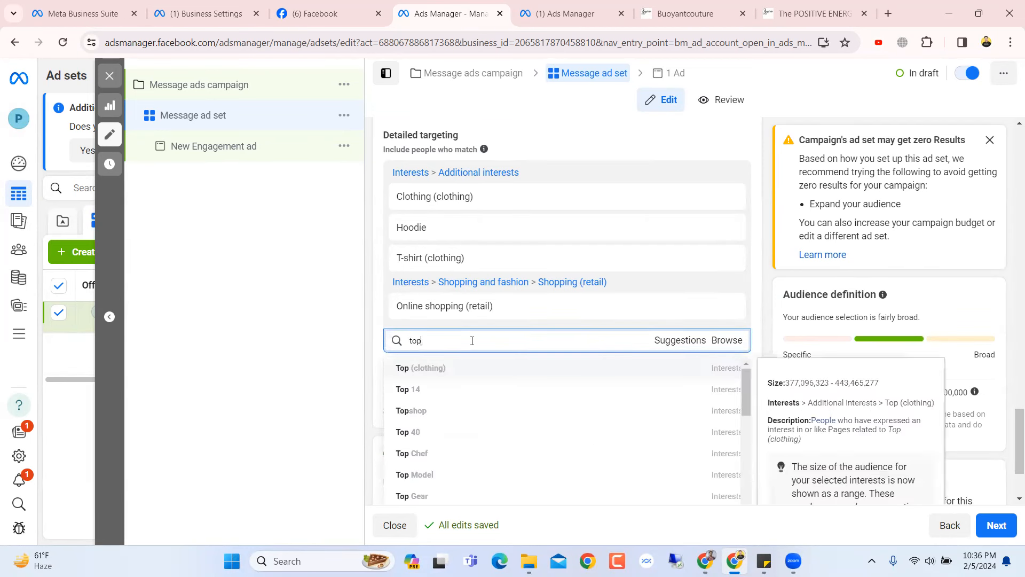
{"action": "left_click", "coordinate": [481, 376]}
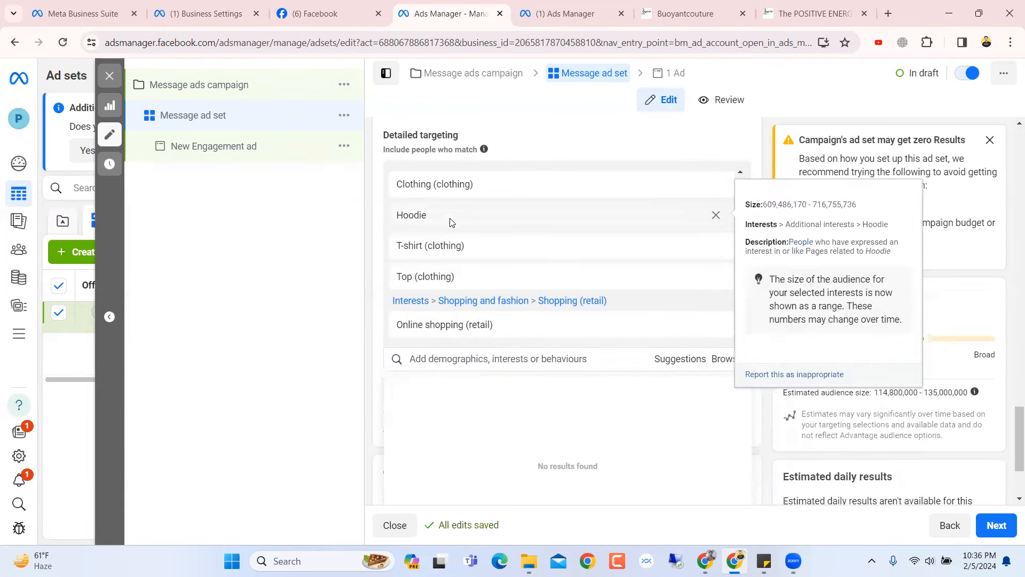
Check the selected interests in the ad set's detailed targeting and switch its placements to manual
{"action": "scroll", "coordinate": [463, 200], "scroll_direction": "up", "scroll_amount": 1}
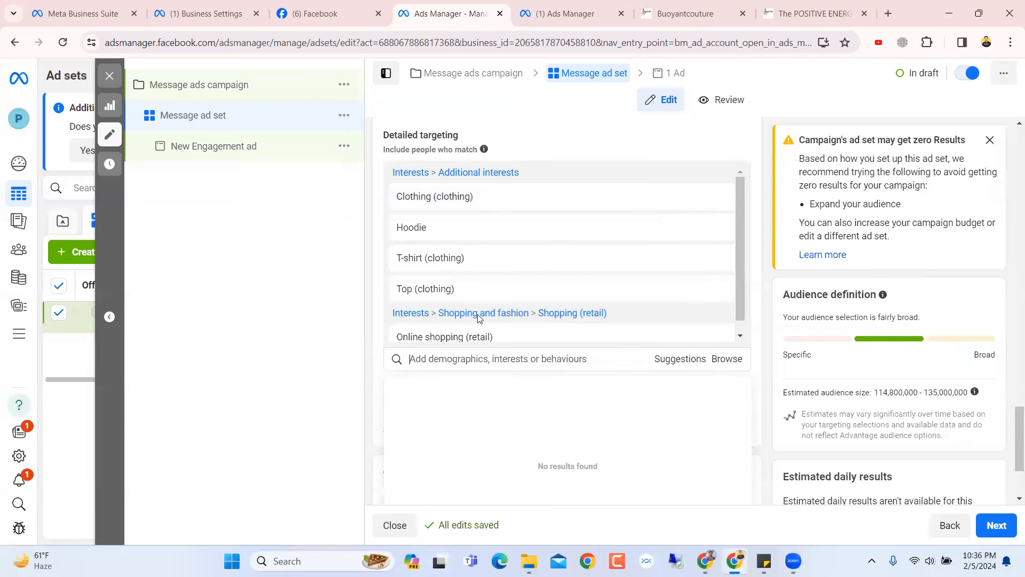
{"action": "scroll", "coordinate": [605, 284], "scroll_direction": "down", "scroll_amount": 1}
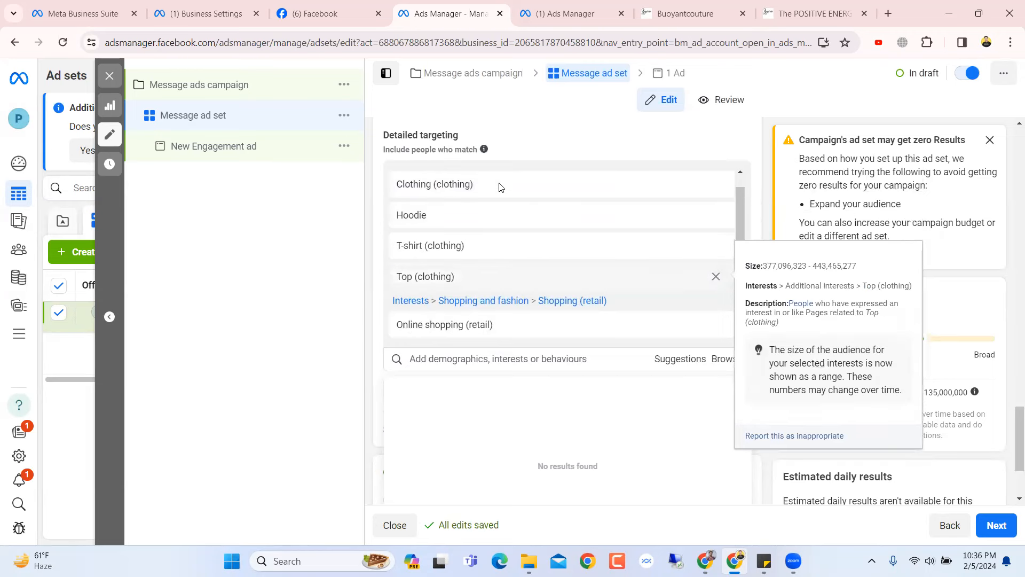
{"action": "mouse_move", "coordinate": [492, 152]}
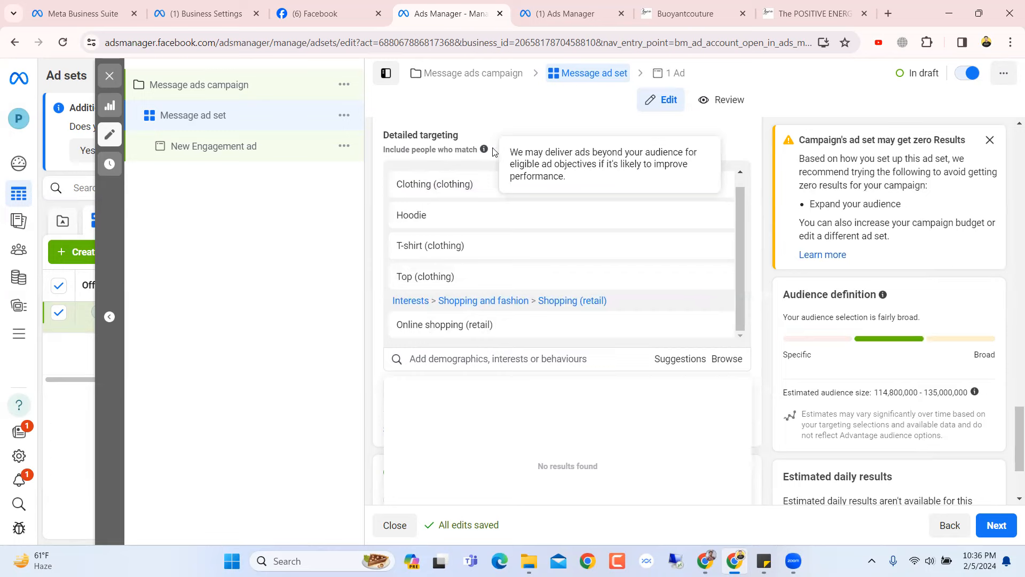
{"action": "left_click_drag", "start_coordinate": [745, 195], "coordinate": [740, 240]}
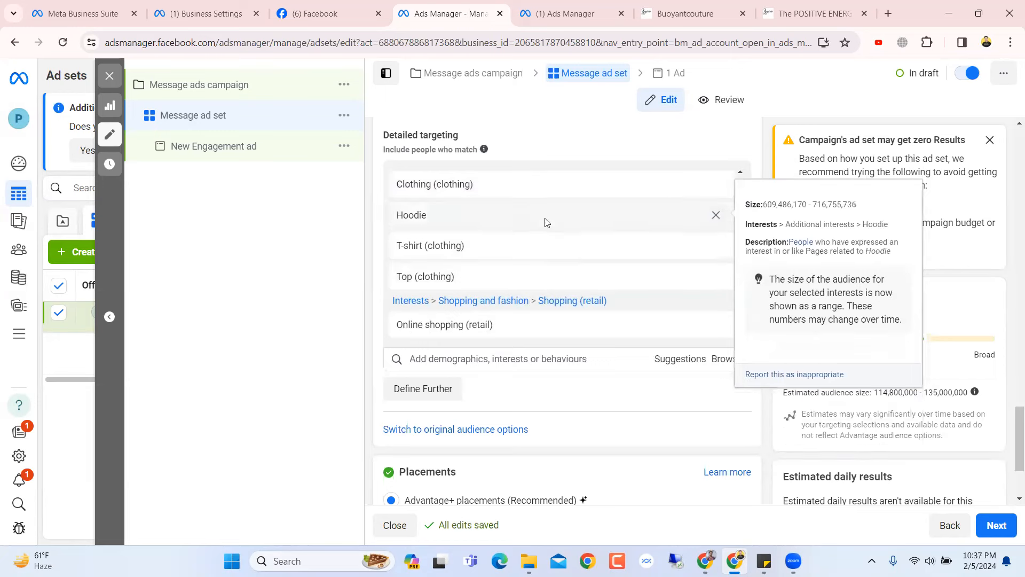
{"action": "scroll", "coordinate": [538, 319], "scroll_direction": "down", "scroll_amount": 3}
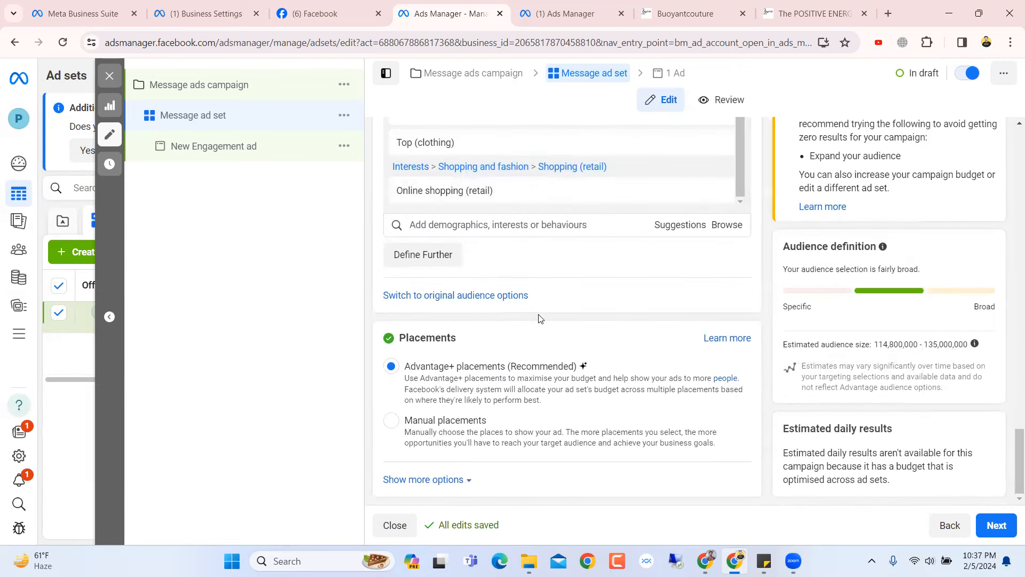
{"action": "left_click", "coordinate": [391, 421]}
Exclude Audience Network from the platforms in the ad set's manual placements
{"action": "scroll", "coordinate": [654, 299], "scroll_direction": "down", "scroll_amount": 8}
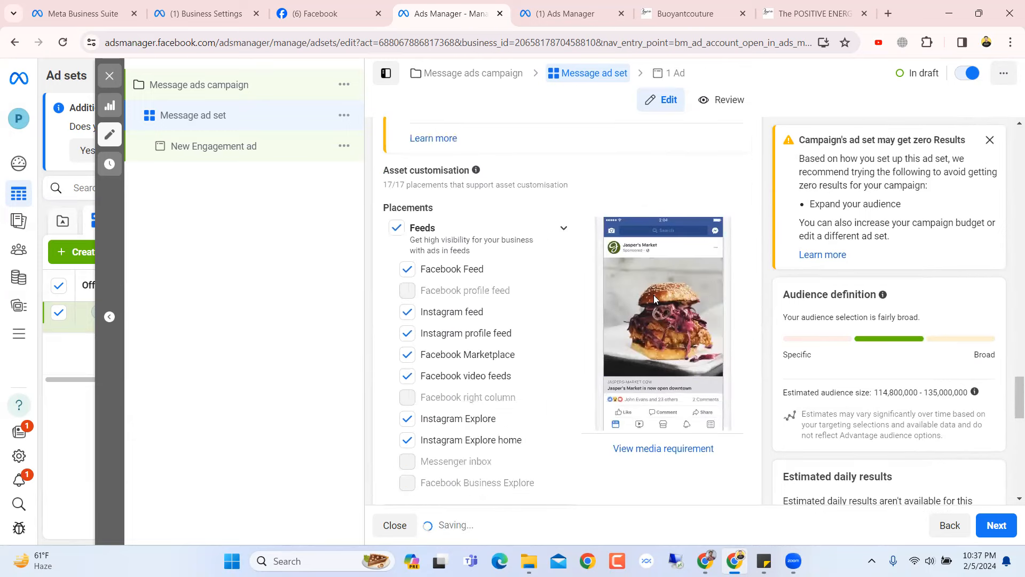
{"action": "scroll", "coordinate": [653, 300], "scroll_direction": "up", "scroll_amount": 7}
{"action": "scroll", "coordinate": [477, 350], "scroll_direction": "down", "scroll_amount": 6}
{"action": "scroll", "coordinate": [478, 349], "scroll_direction": "up", "scroll_amount": 3}
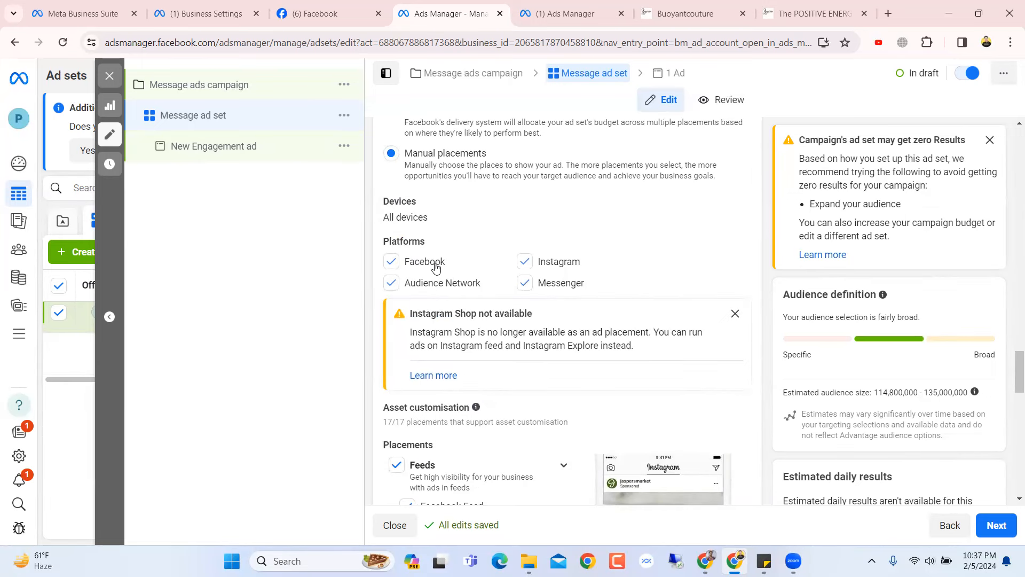
{"action": "scroll", "coordinate": [435, 267], "scroll_direction": "down", "scroll_amount": 2}
{"action": "scroll", "coordinate": [429, 206], "scroll_direction": "up", "scroll_amount": 1}
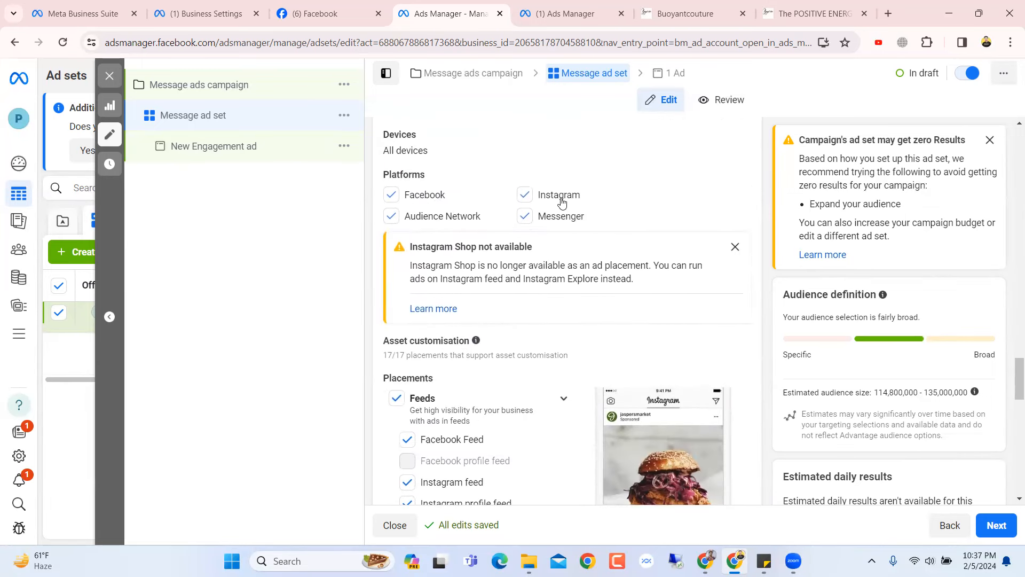
{"action": "scroll", "coordinate": [561, 223], "scroll_direction": "down", "scroll_amount": 2}
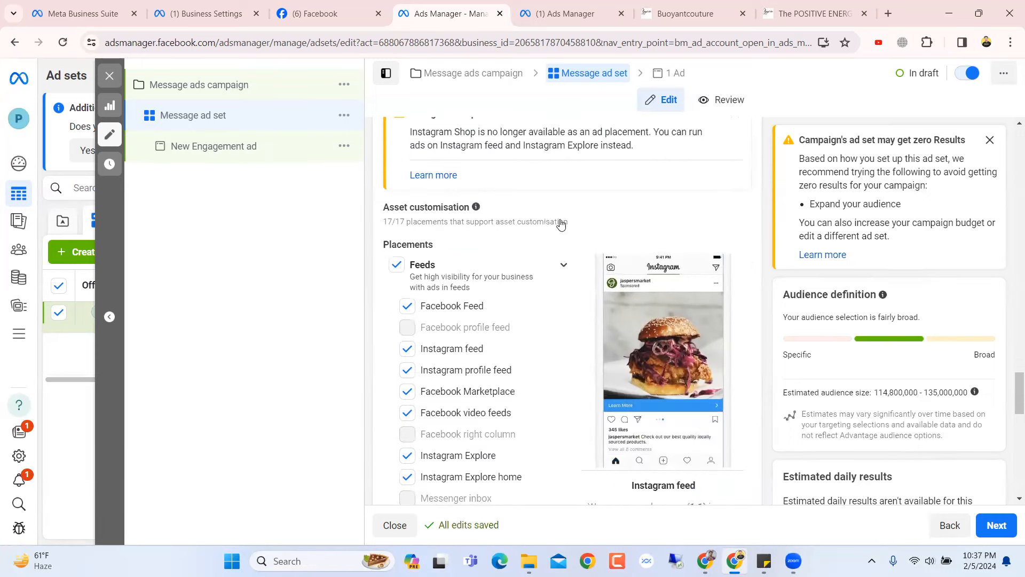
{"action": "scroll", "coordinate": [561, 223], "scroll_direction": "up", "scroll_amount": 3}
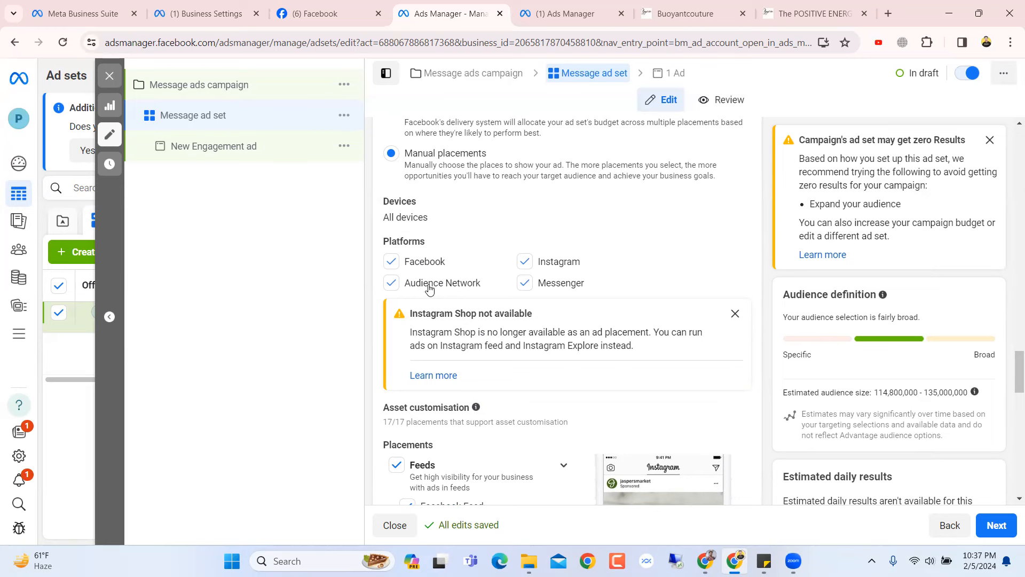
{"action": "left_click", "coordinate": [391, 284]}
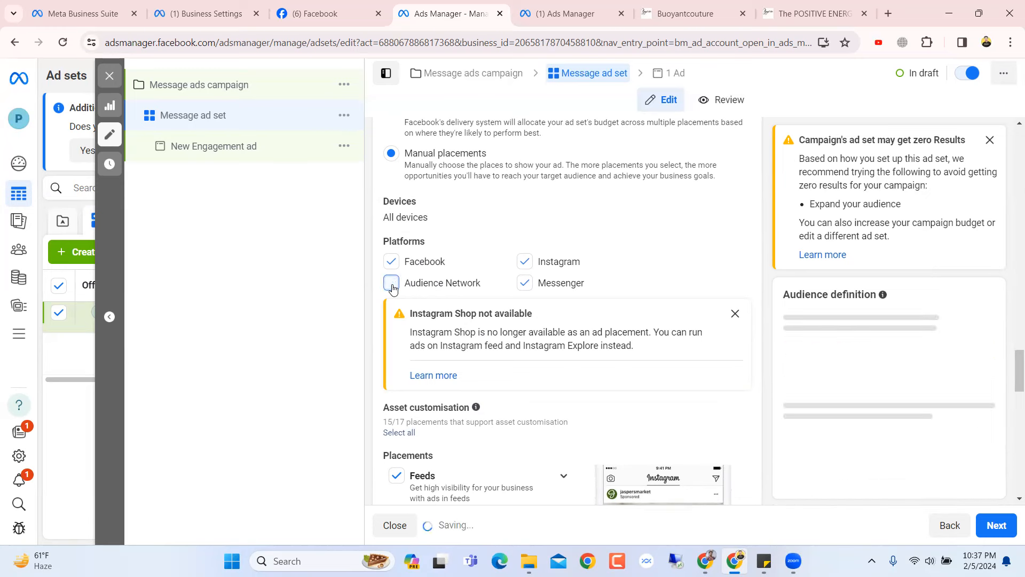
Examine the message ad set's placement options, from Feeds, Stories and Reels and in-stream ads to Search results and Apps and sites
{"action": "scroll", "coordinate": [497, 256], "scroll_direction": "down", "scroll_amount": 9}
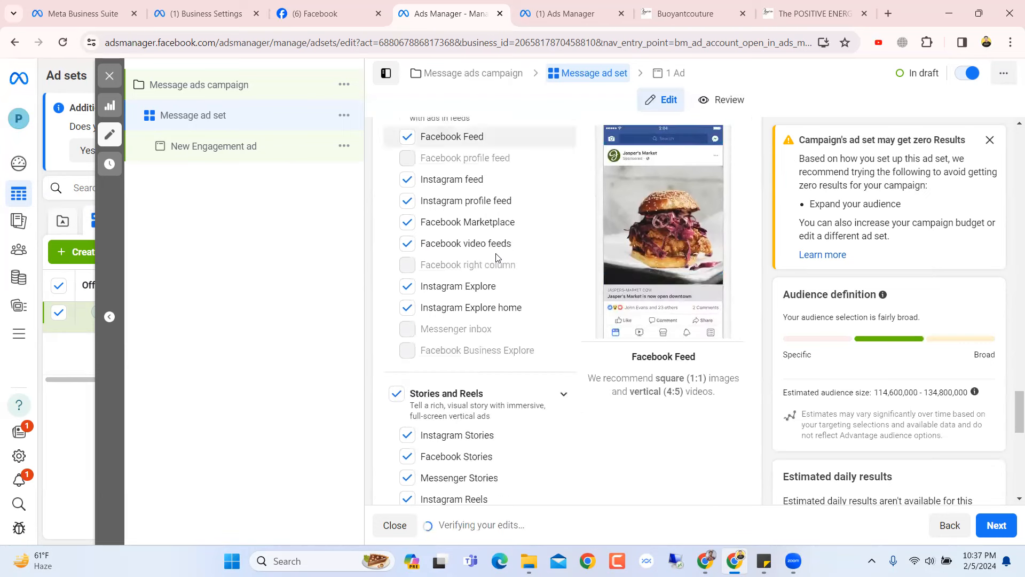
{"action": "left_click", "coordinate": [997, 525]}
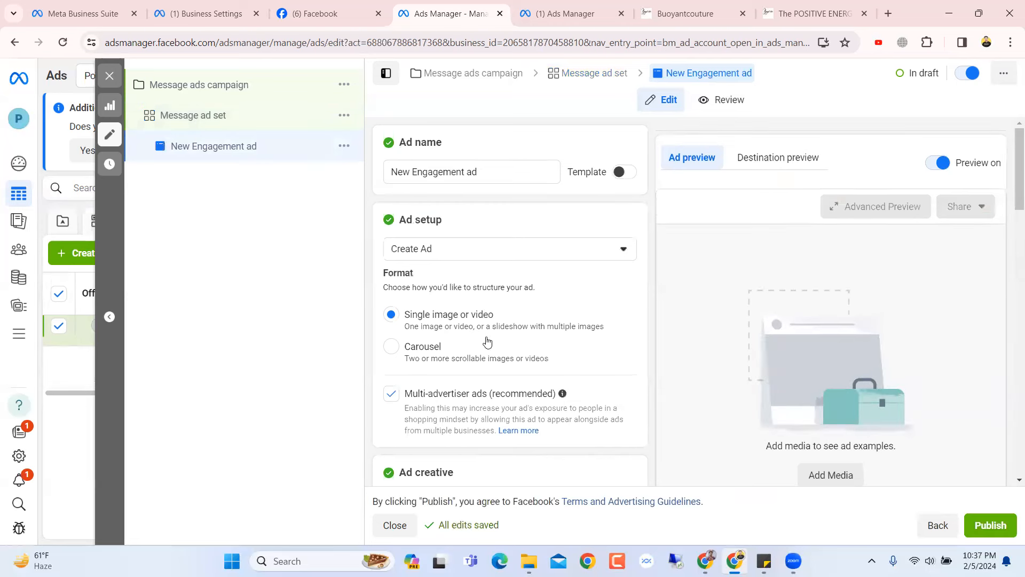
{"action": "left_click", "coordinate": [187, 113]}
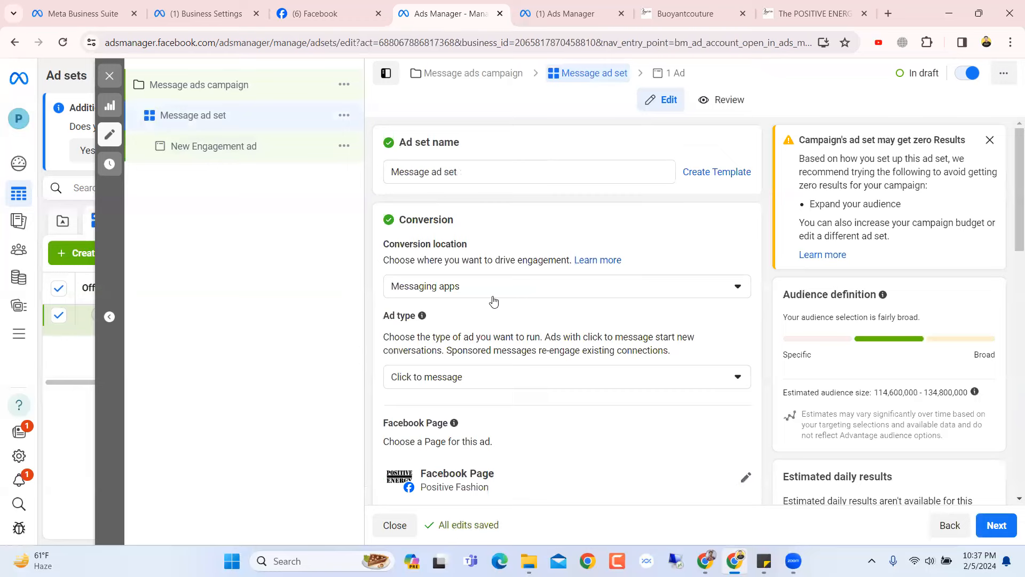
{"action": "scroll", "coordinate": [513, 320], "scroll_direction": "down", "scroll_amount": 10}
{"action": "scroll", "coordinate": [527, 336], "scroll_direction": "down", "scroll_amount": 15}
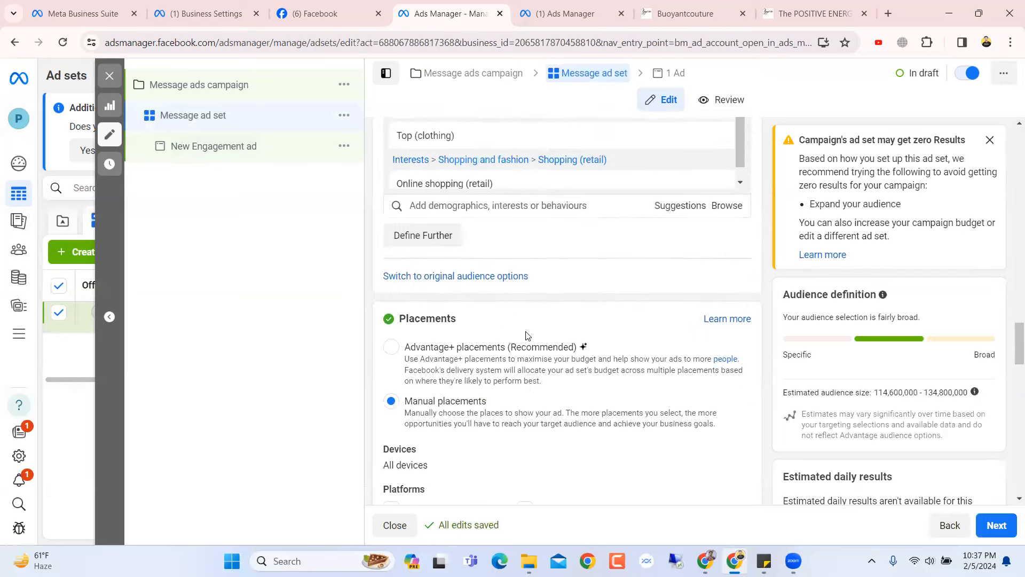
{"action": "scroll", "coordinate": [527, 335], "scroll_direction": "up", "scroll_amount": 8}
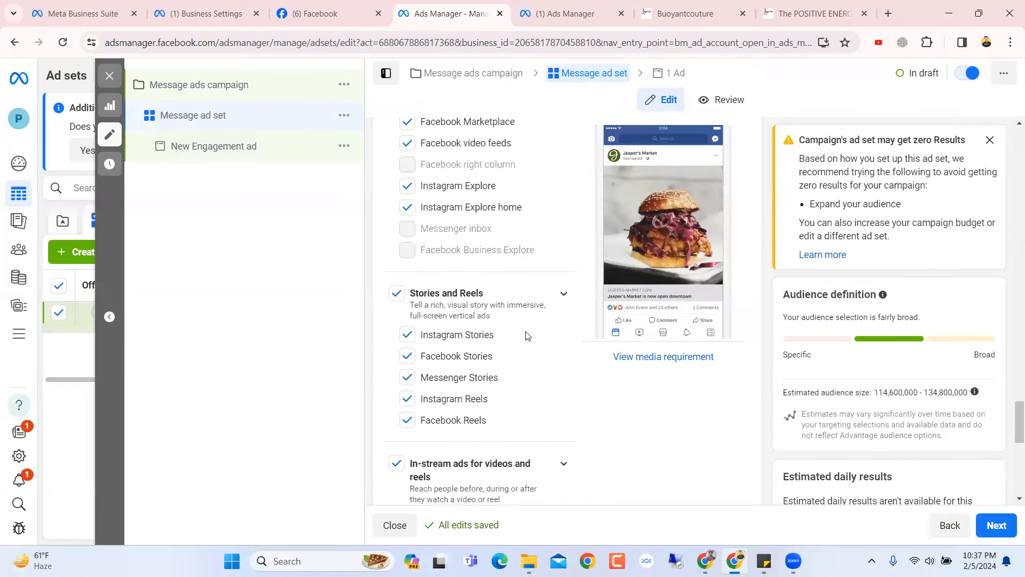
{"action": "scroll", "coordinate": [527, 336], "scroll_direction": "down", "scroll_amount": 8}
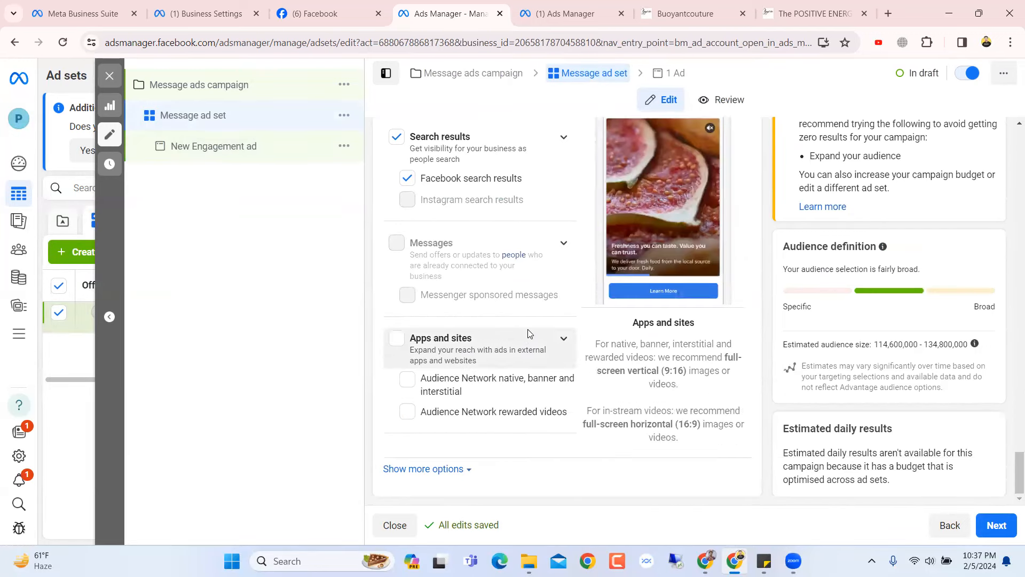
{"action": "scroll", "coordinate": [528, 333], "scroll_direction": "up", "scroll_amount": 6}
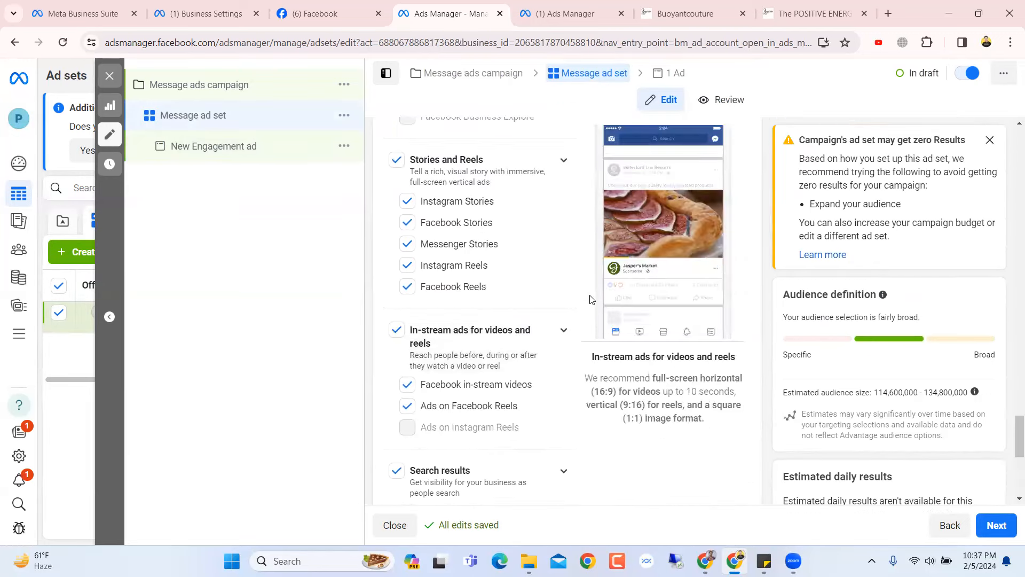
{"action": "scroll", "coordinate": [591, 299], "scroll_direction": "down", "scroll_amount": 5}
{"action": "scroll", "coordinate": [579, 304], "scroll_direction": "up", "scroll_amount": 8}
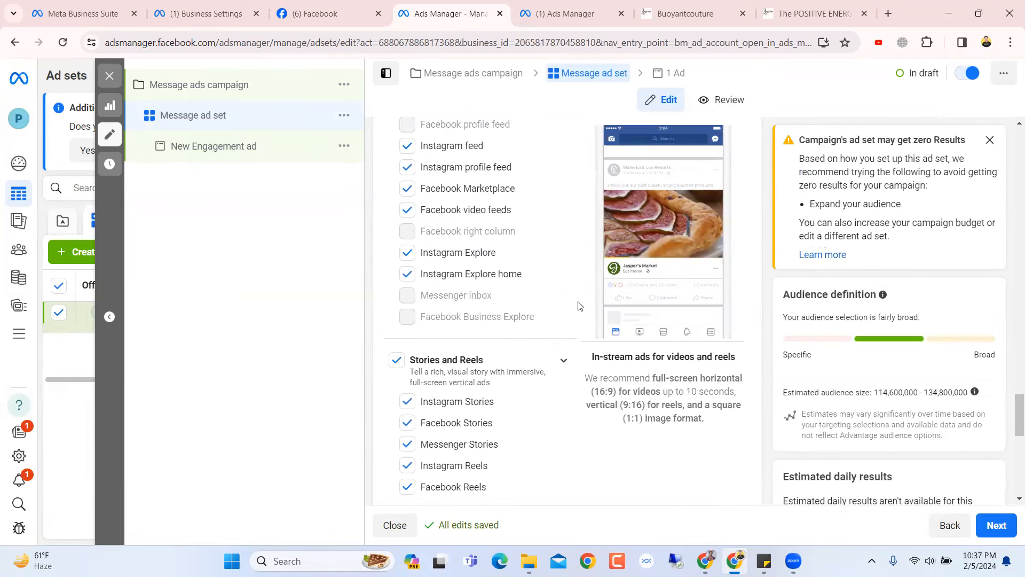
{"action": "scroll", "coordinate": [580, 306], "scroll_direction": "up", "scroll_amount": 5}
{"action": "scroll", "coordinate": [579, 305], "scroll_direction": "down", "scroll_amount": 1}
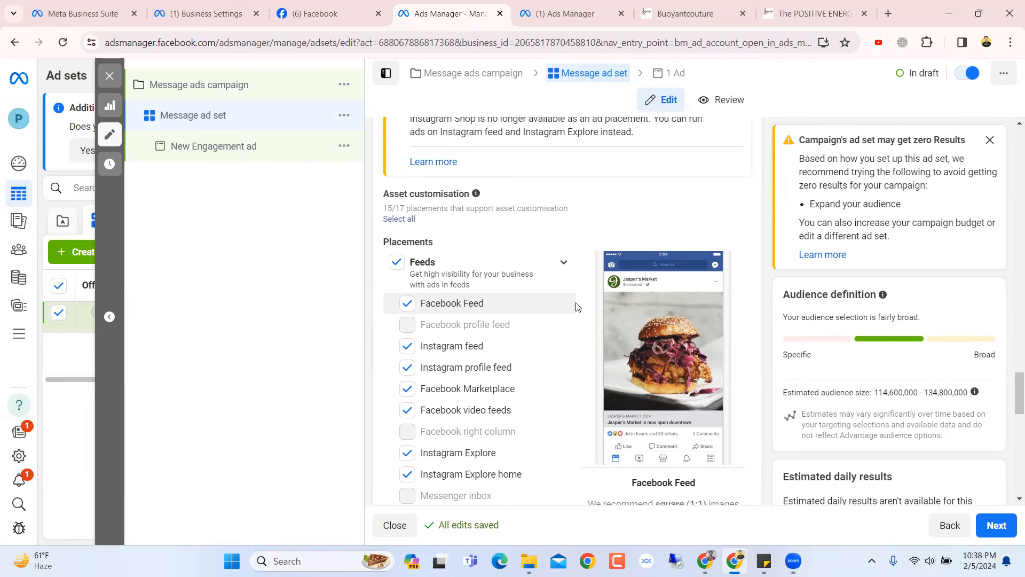
Recheck the ad set's platforms and placements, and dismiss the notice about Instagram Shop
{"action": "scroll", "coordinate": [577, 306], "scroll_direction": "up", "scroll_amount": 5}
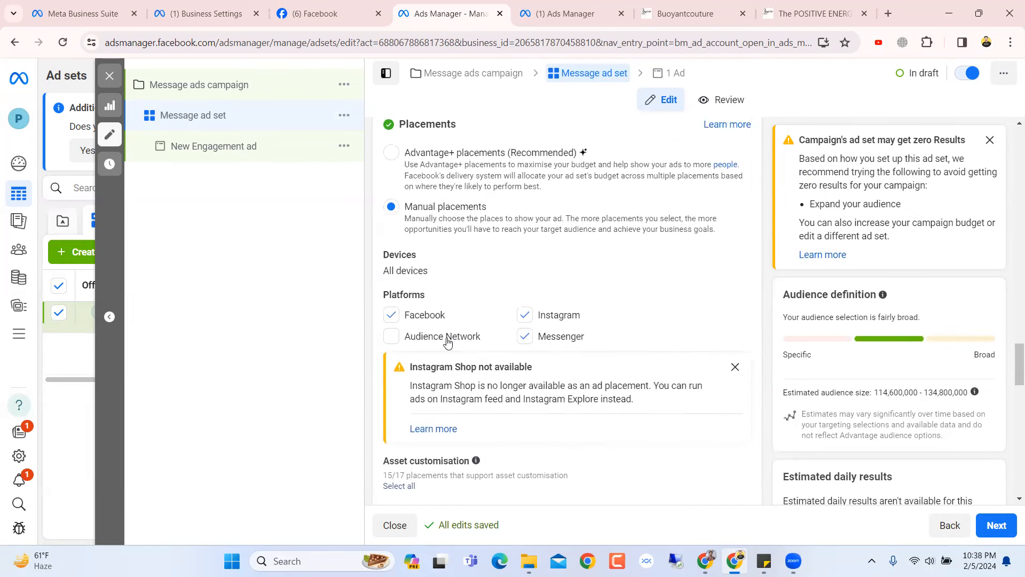
{"action": "scroll", "coordinate": [447, 342], "scroll_direction": "down", "scroll_amount": 14}
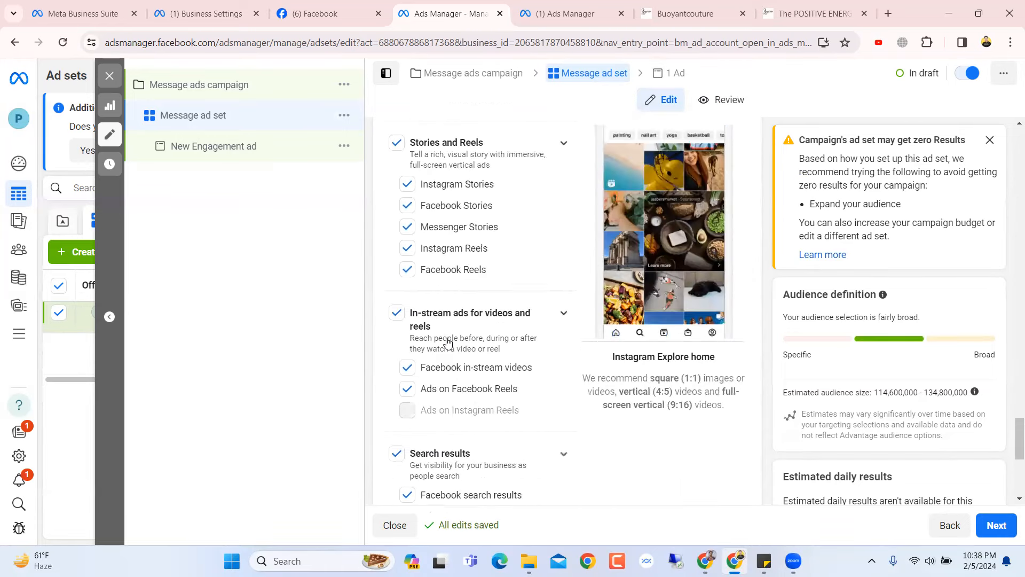
{"action": "scroll", "coordinate": [447, 341], "scroll_direction": "down", "scroll_amount": 5}
{"action": "scroll", "coordinate": [447, 342], "scroll_direction": "up", "scroll_amount": 19}
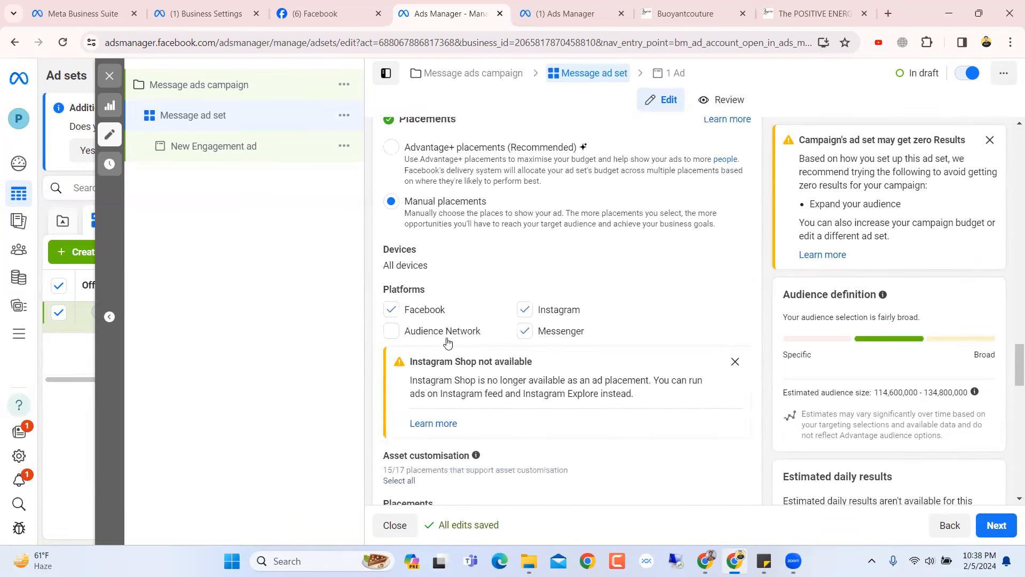
{"action": "scroll", "coordinate": [467, 470], "scroll_direction": "down", "scroll_amount": 3}
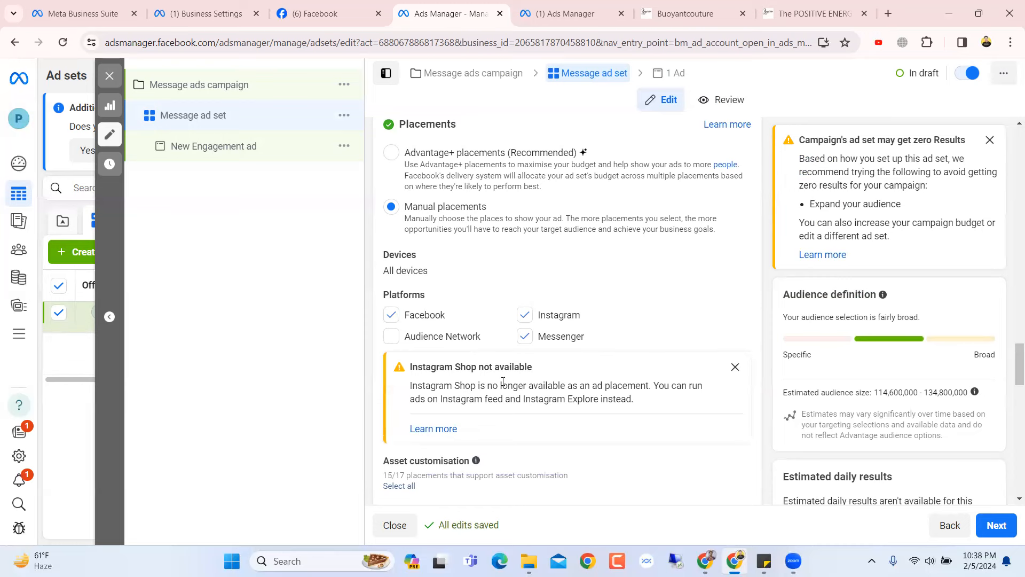
{"action": "left_click", "coordinate": [735, 368]}
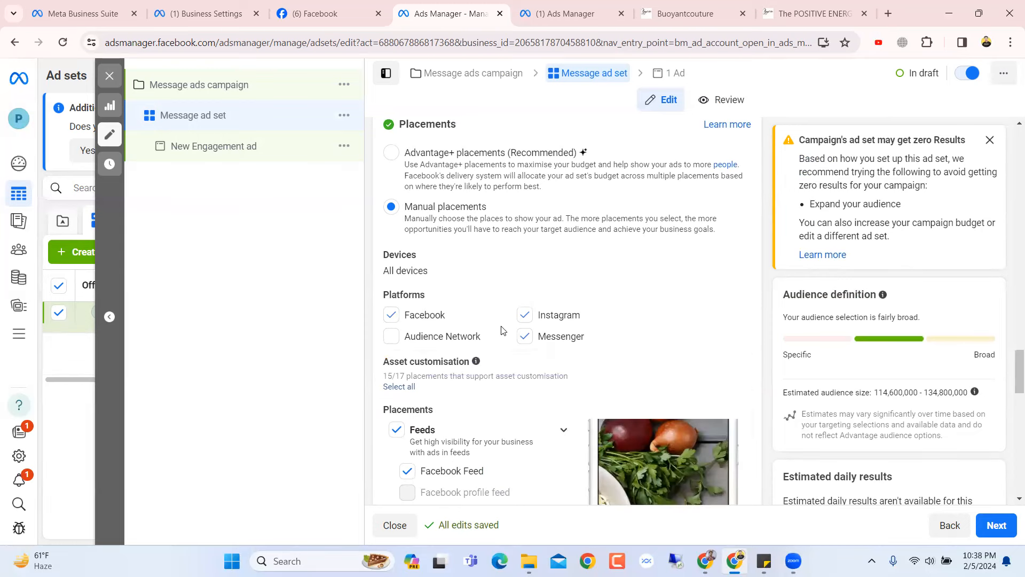
Switch the ad set back to Advantage+ placements and continue to the ad's settings
{"action": "scroll", "coordinate": [502, 329], "scroll_direction": "down", "scroll_amount": 5}
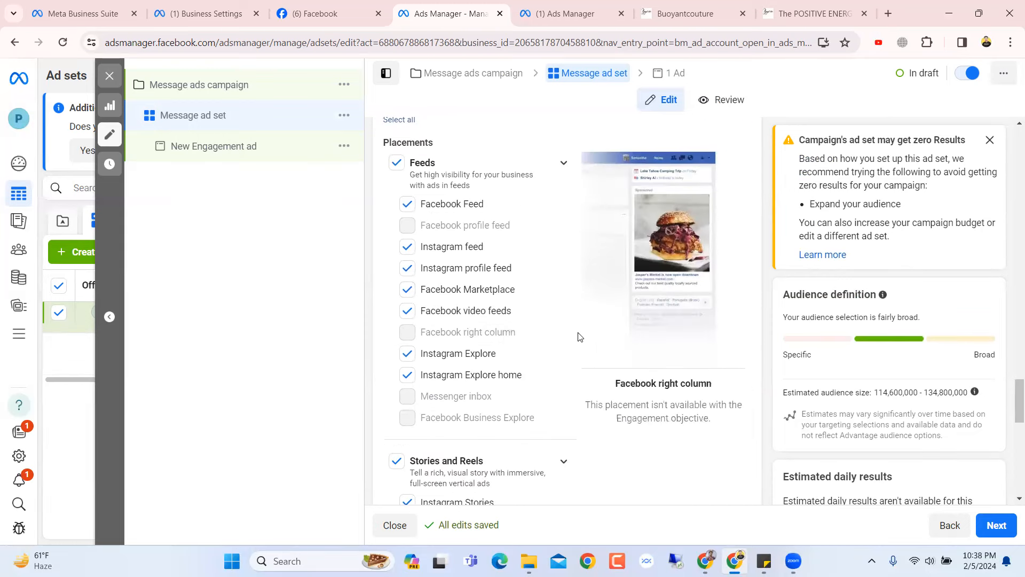
{"action": "scroll", "coordinate": [581, 335], "scroll_direction": "up", "scroll_amount": 1}
{"action": "scroll", "coordinate": [581, 335], "scroll_direction": "up", "scroll_amount": 3}
{"action": "scroll", "coordinate": [579, 336], "scroll_direction": "down", "scroll_amount": 1}
{"action": "scroll", "coordinate": [579, 336], "scroll_direction": "up", "scroll_amount": 1}
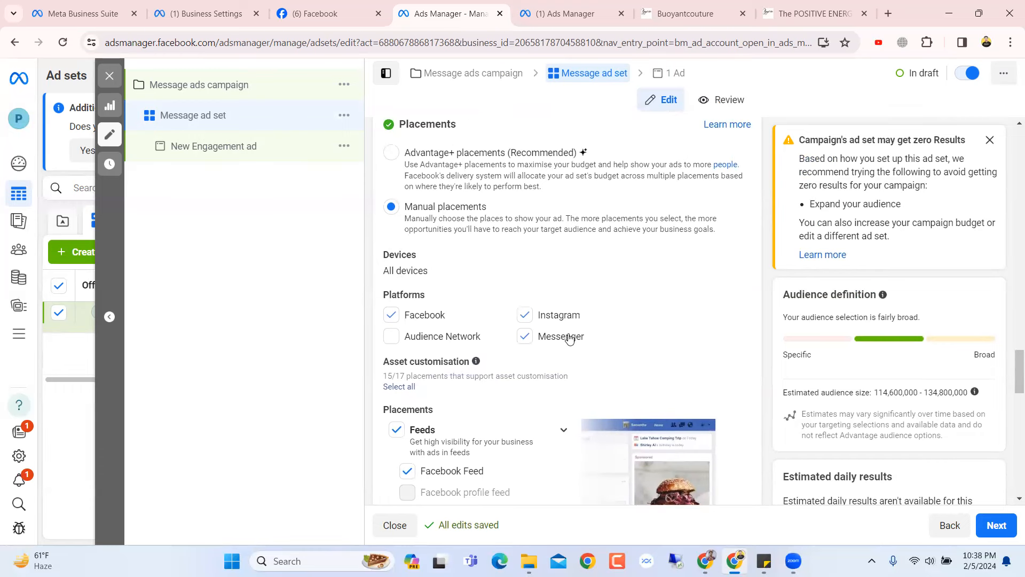
{"action": "scroll", "coordinate": [666, 335], "scroll_direction": "up", "scroll_amount": 2}
{"action": "scroll", "coordinate": [665, 337], "scroll_direction": "down", "scroll_amount": 3}
{"action": "scroll", "coordinate": [665, 337], "scroll_direction": "up", "scroll_amount": 2}
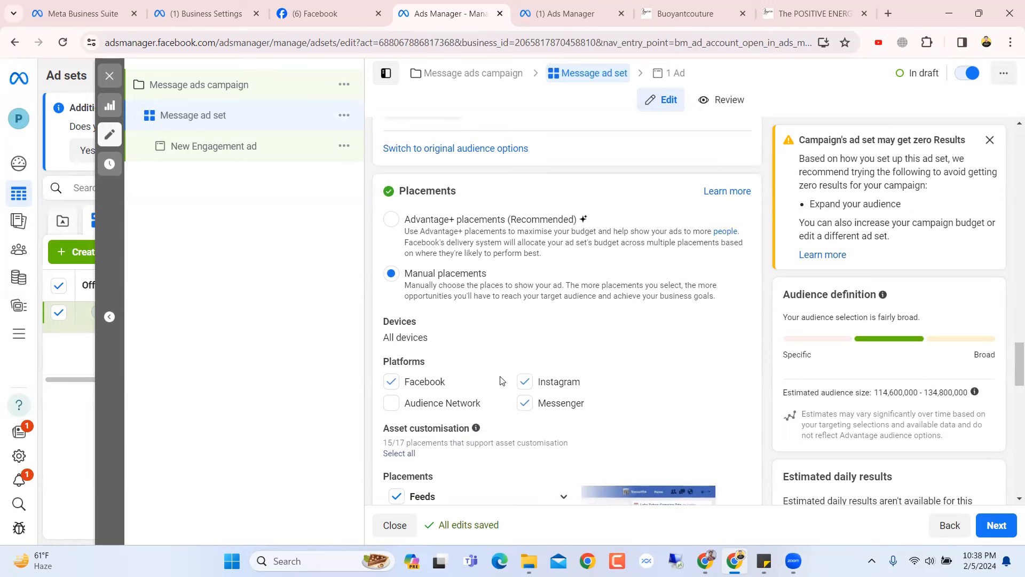
{"action": "left_click", "coordinate": [417, 223]}
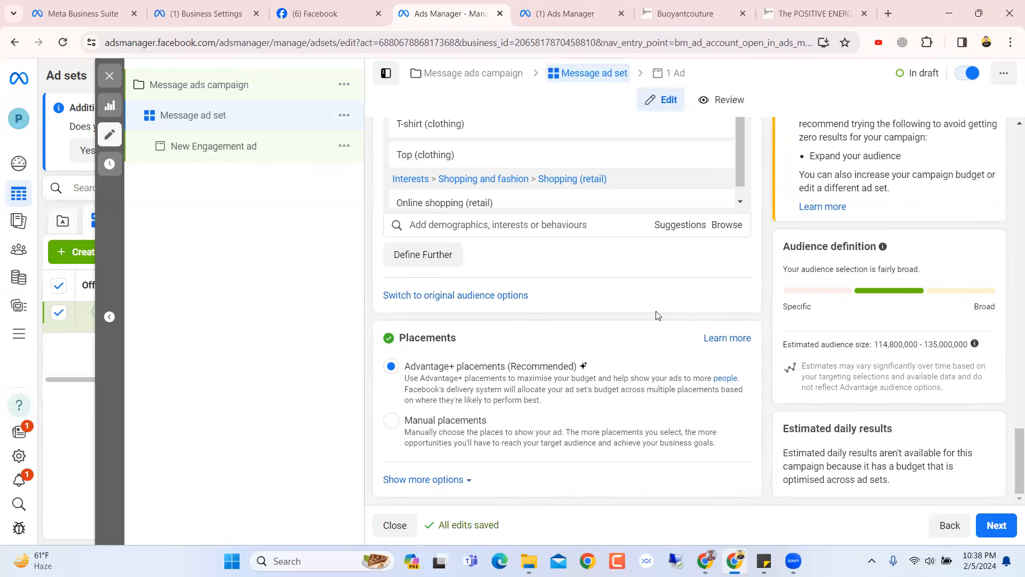
{"action": "left_click", "coordinate": [997, 526]}
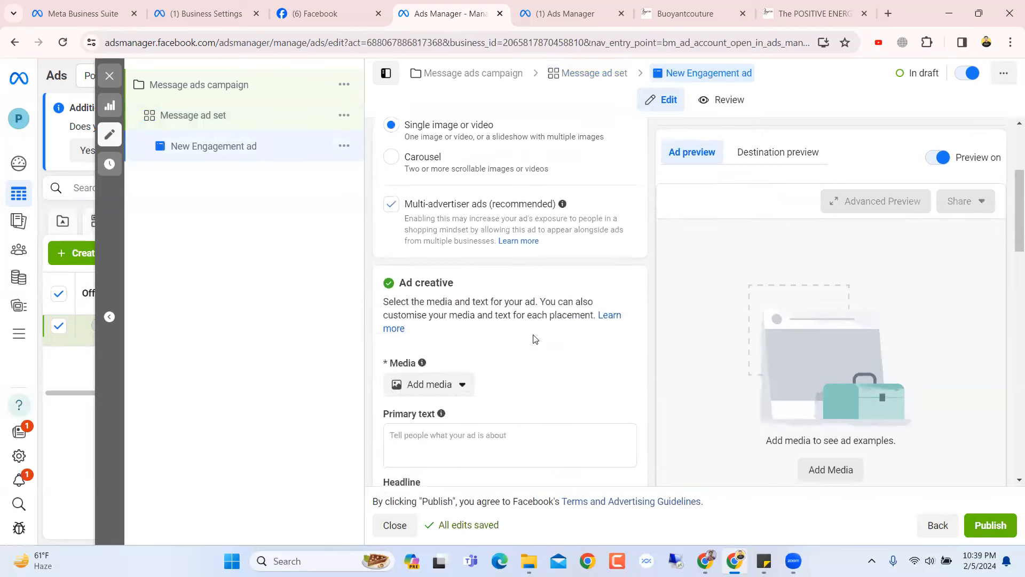
Rename the engagement ad as "Message ad"
{"action": "left_click_drag", "start_coordinate": [464, 171], "coordinate": [363, 179]}
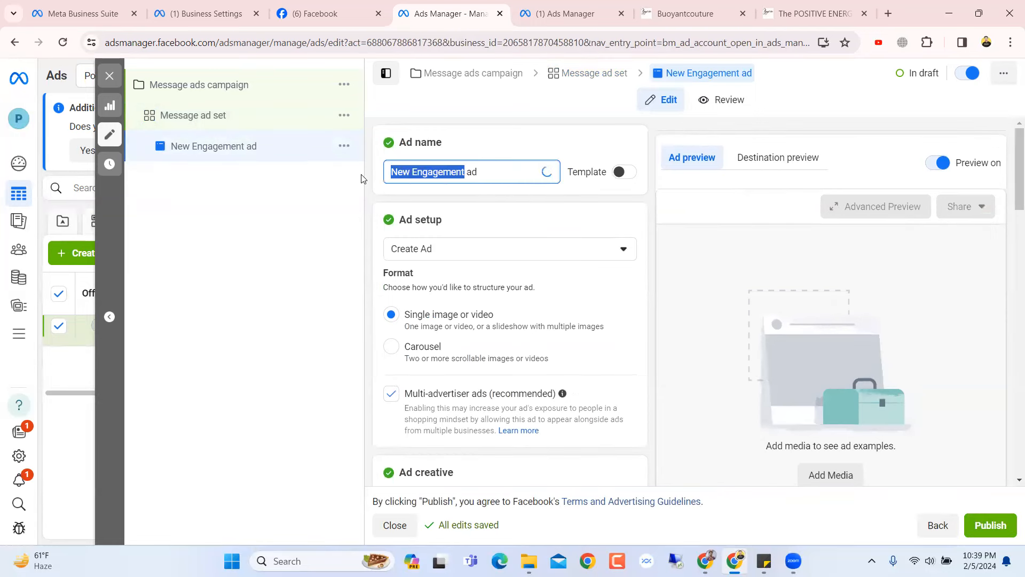
{"action": "key", "text": "BackSpace"}
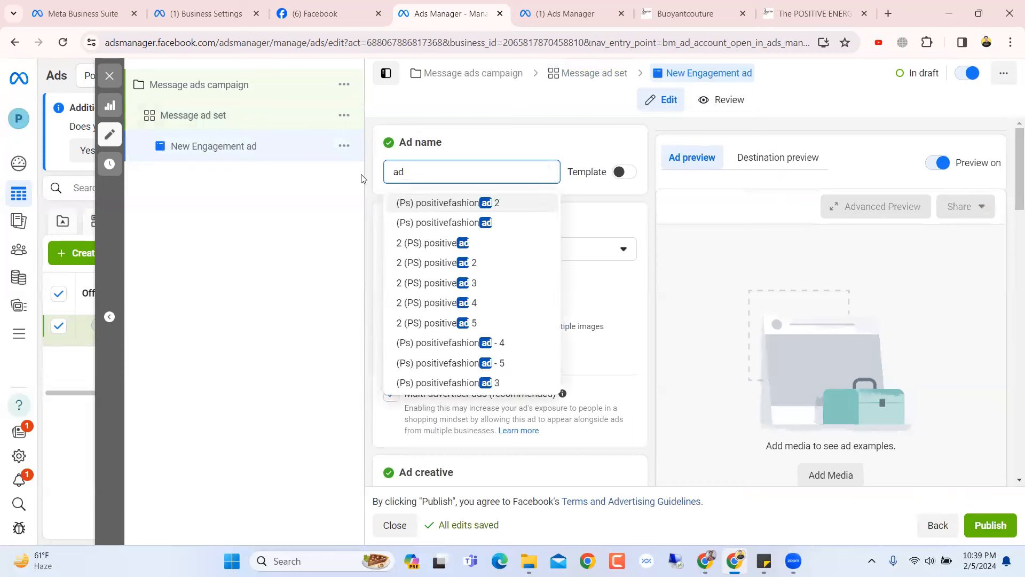
{"action": "type", "text": "Mess "}
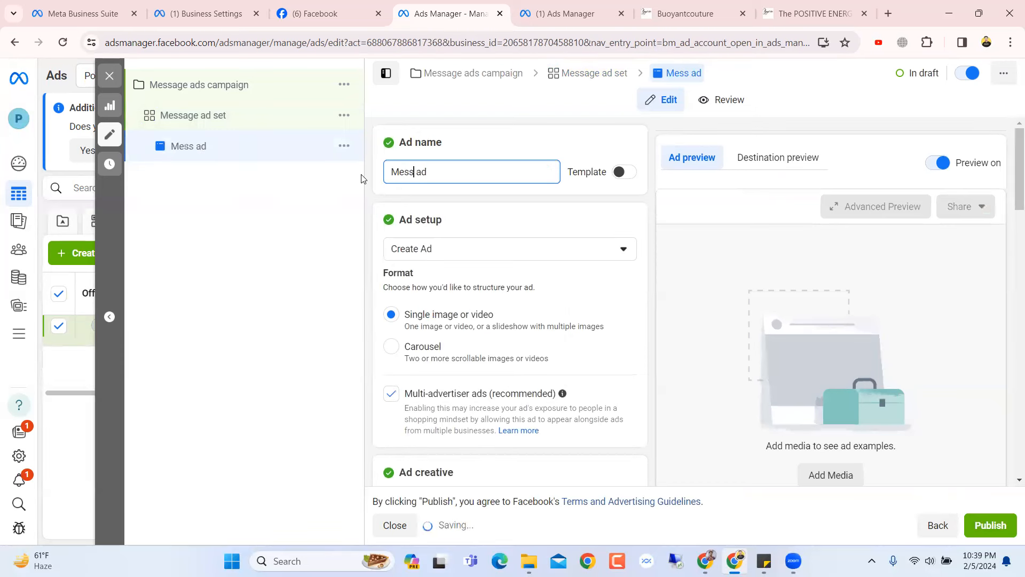
{"action": "type", "text": "age"}
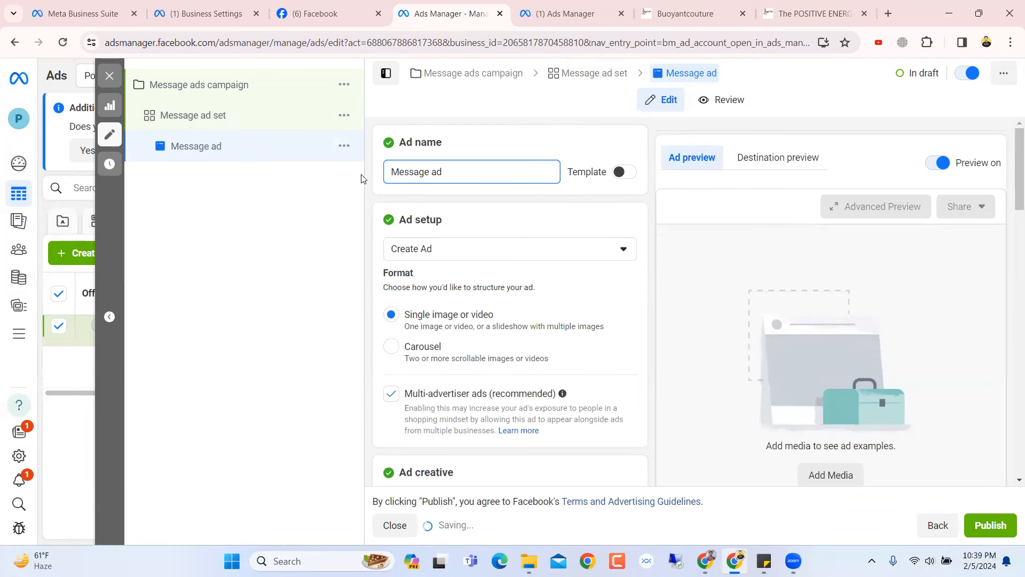
{"action": "scroll", "coordinate": [530, 243], "scroll_direction": "down", "scroll_amount": 3}
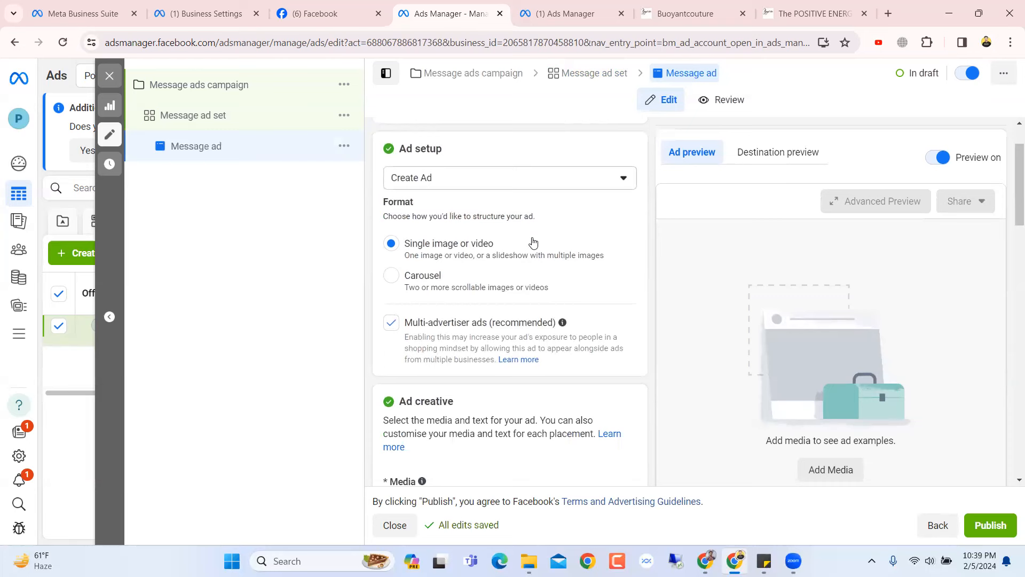
Examine the message ad's setup and creative options under the single image or video format
{"action": "scroll", "coordinate": [455, 237], "scroll_direction": "up", "scroll_amount": 1}
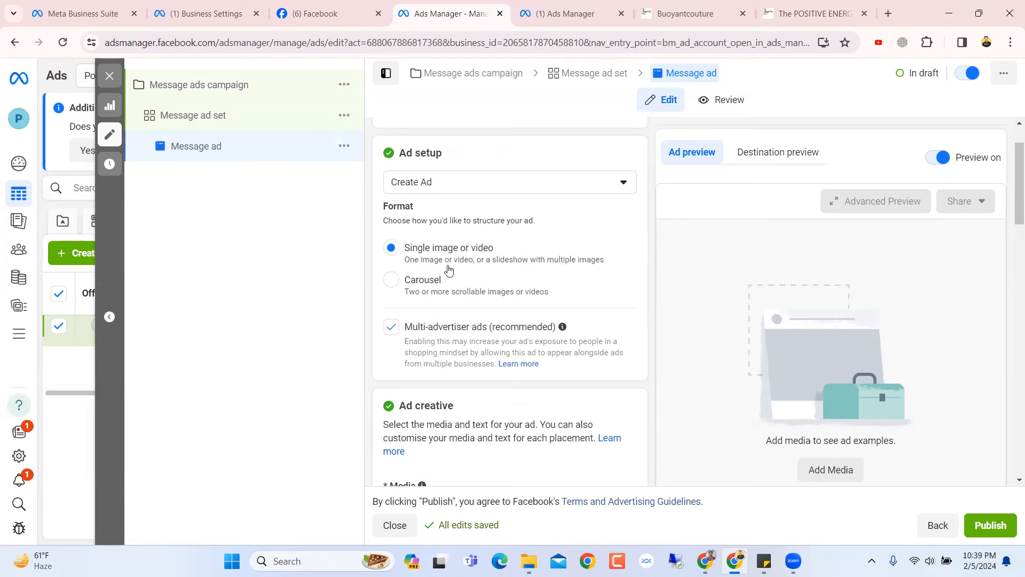
{"action": "scroll", "coordinate": [650, 234], "scroll_direction": "down", "scroll_amount": 5}
{"action": "scroll", "coordinate": [650, 234], "scroll_direction": "up", "scroll_amount": 7}
{"action": "scroll", "coordinate": [650, 234], "scroll_direction": "down", "scroll_amount": 10}
{"action": "scroll", "coordinate": [651, 233], "scroll_direction": "down", "scroll_amount": 4}
{"action": "scroll", "coordinate": [651, 233], "scroll_direction": "up", "scroll_amount": 12}
{"action": "scroll", "coordinate": [649, 230], "scroll_direction": "up", "scroll_amount": 1}
{"action": "scroll", "coordinate": [429, 331], "scroll_direction": "down", "scroll_amount": 1}
{"action": "scroll", "coordinate": [600, 261], "scroll_direction": "up", "scroll_amount": 1}
Change the message ad's format to Carousel
{"action": "left_click", "coordinate": [390, 346]}
{"action": "scroll", "coordinate": [634, 299], "scroll_direction": "down", "scroll_amount": 5}
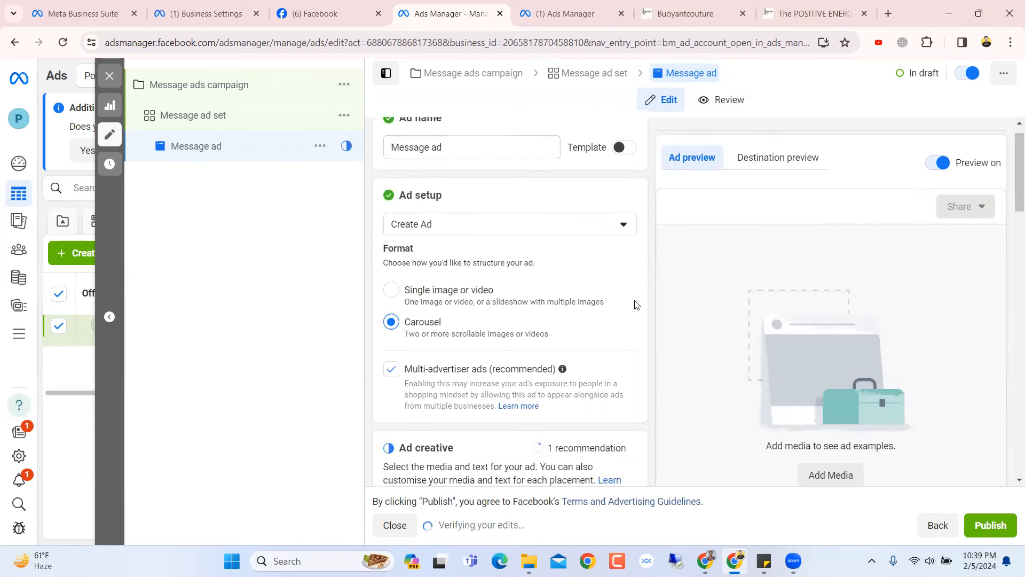
{"action": "scroll", "coordinate": [427, 294], "scroll_direction": "up", "scroll_amount": 2}
{"action": "scroll", "coordinate": [423, 298], "scroll_direction": "down", "scroll_amount": 2}
Add the 1080 × 1080 Positive Fashion Page image with the wooden background as the first carousel image card
{"action": "left_click", "coordinate": [423, 297]}
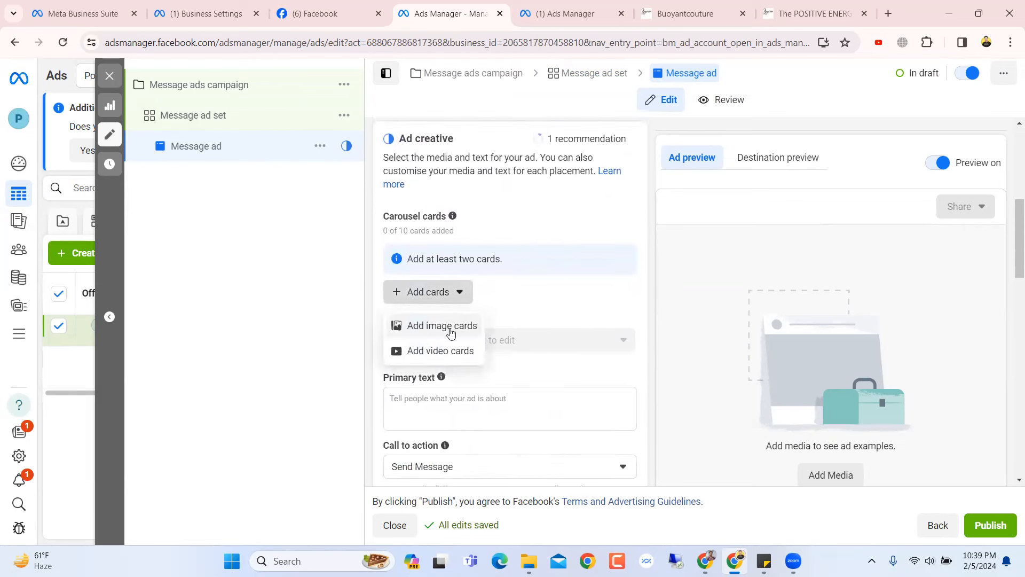
{"action": "left_click", "coordinate": [445, 328]}
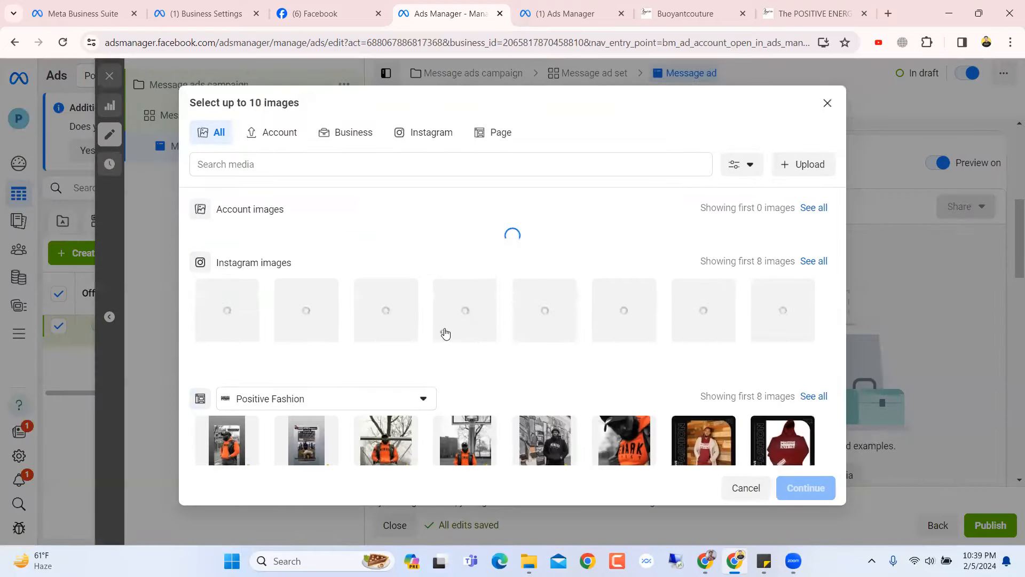
{"action": "scroll", "coordinate": [445, 332], "scroll_direction": "down", "scroll_amount": 3}
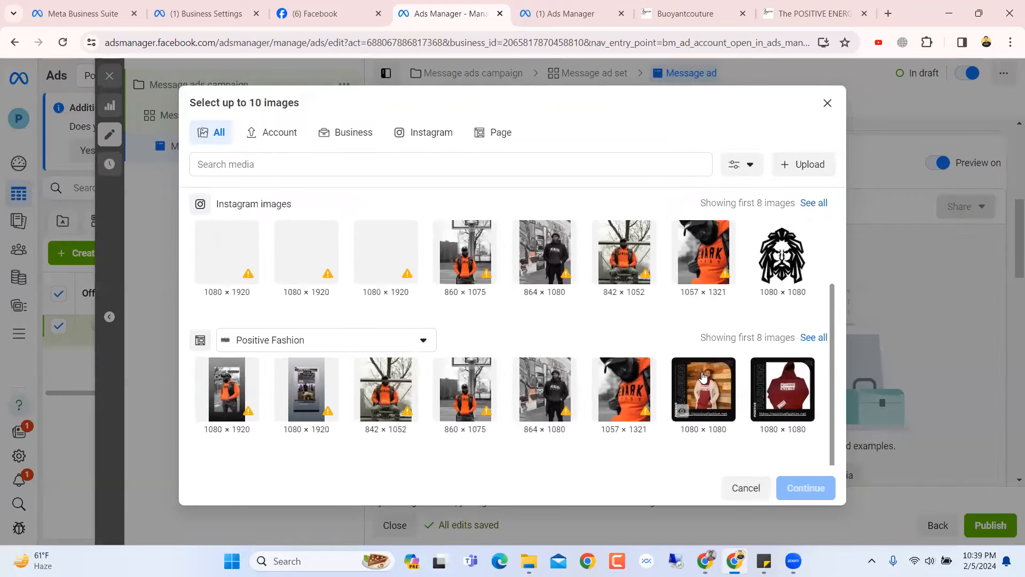
{"action": "left_click", "coordinate": [683, 409]}
{"action": "left_click", "coordinate": [797, 487]}
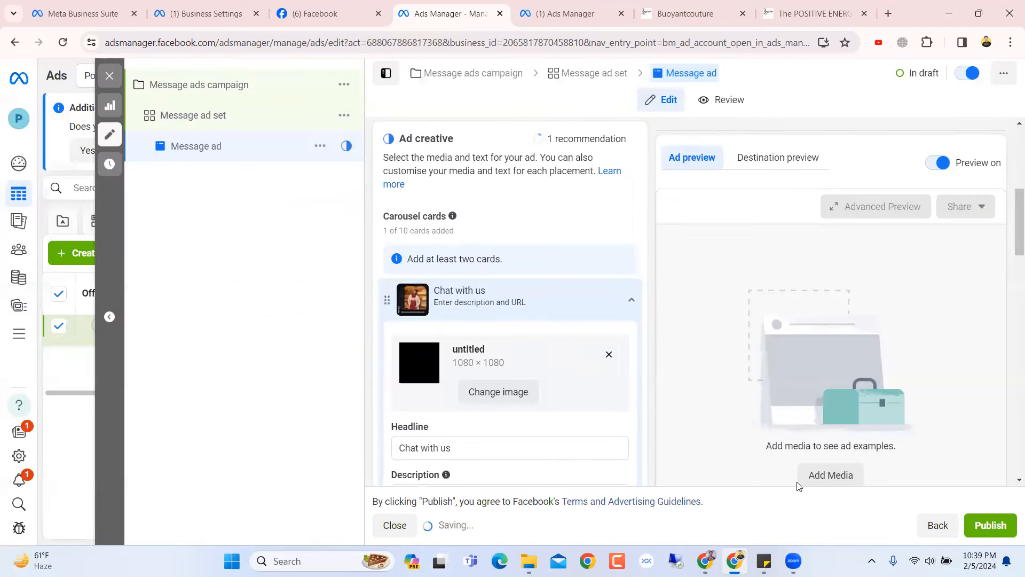
Collapse the first card's details and begin adding another image card from the Positive Fashion Page images
{"action": "scroll", "coordinate": [529, 327], "scroll_direction": "down", "scroll_amount": 3}
{"action": "scroll", "coordinate": [531, 329], "scroll_direction": "up", "scroll_amount": 1}
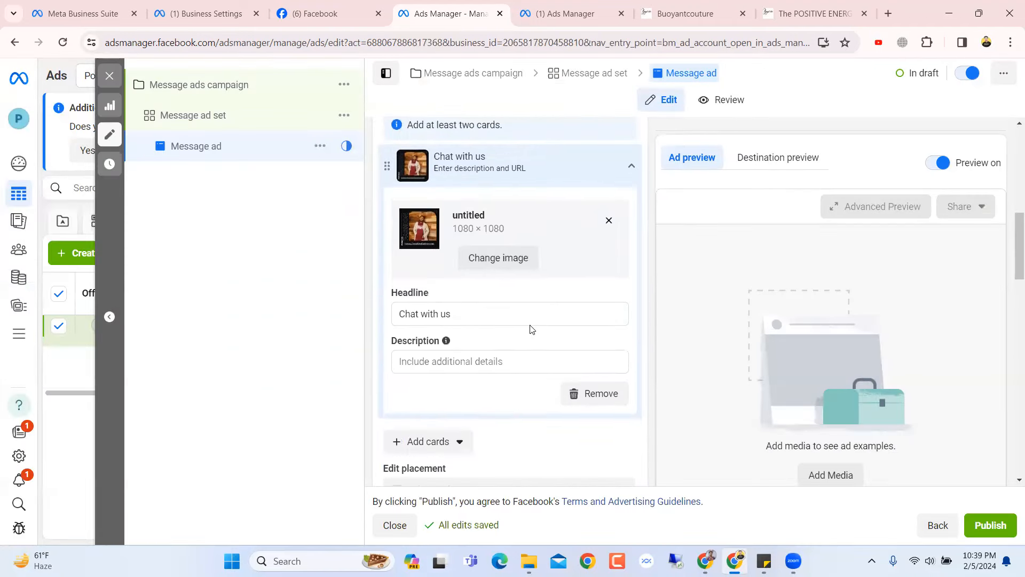
{"action": "scroll", "coordinate": [540, 251], "scroll_direction": "up", "scroll_amount": 1}
{"action": "left_click", "coordinate": [540, 235]}
{"action": "left_click", "coordinate": [428, 277]}
{"action": "left_click", "coordinate": [433, 303]}
{"action": "scroll", "coordinate": [308, 323], "scroll_direction": "down", "scroll_amount": 5}
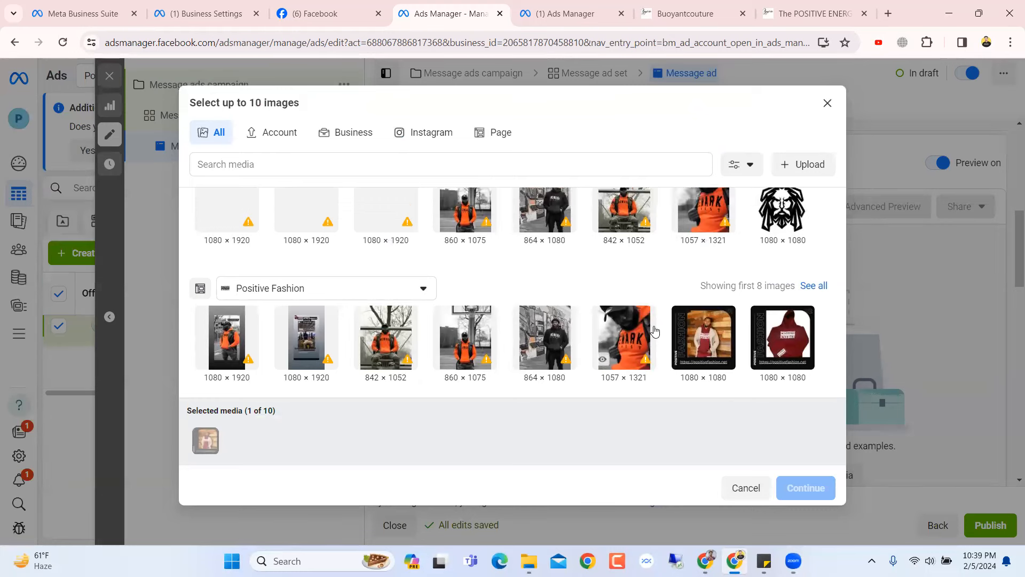
Upload the "shop now (2)" image from the Downloads folder and add it as a carousel card
{"action": "scroll", "coordinate": [654, 331], "scroll_direction": "up", "scroll_amount": 3}
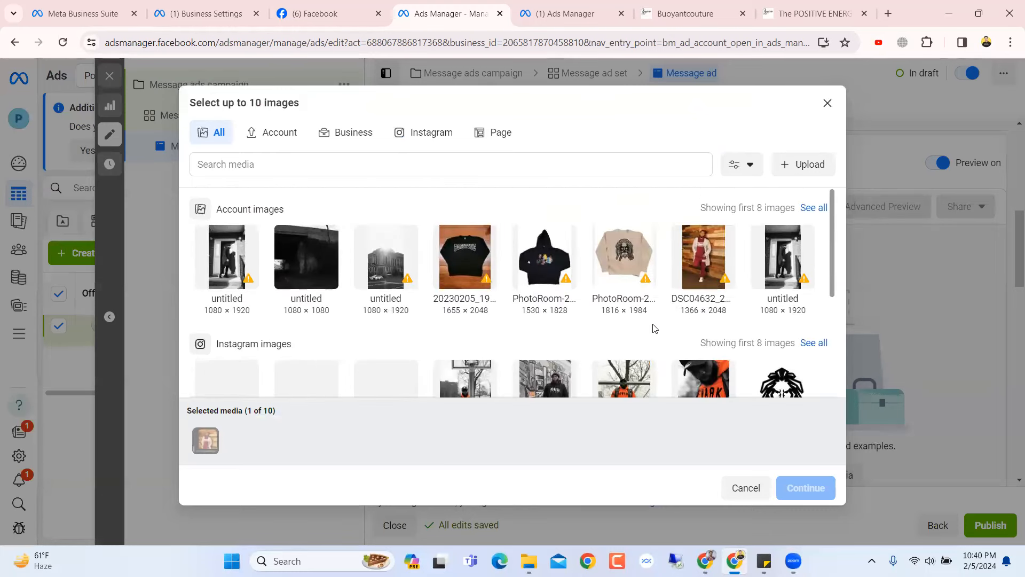
{"action": "left_click", "coordinate": [831, 166]}
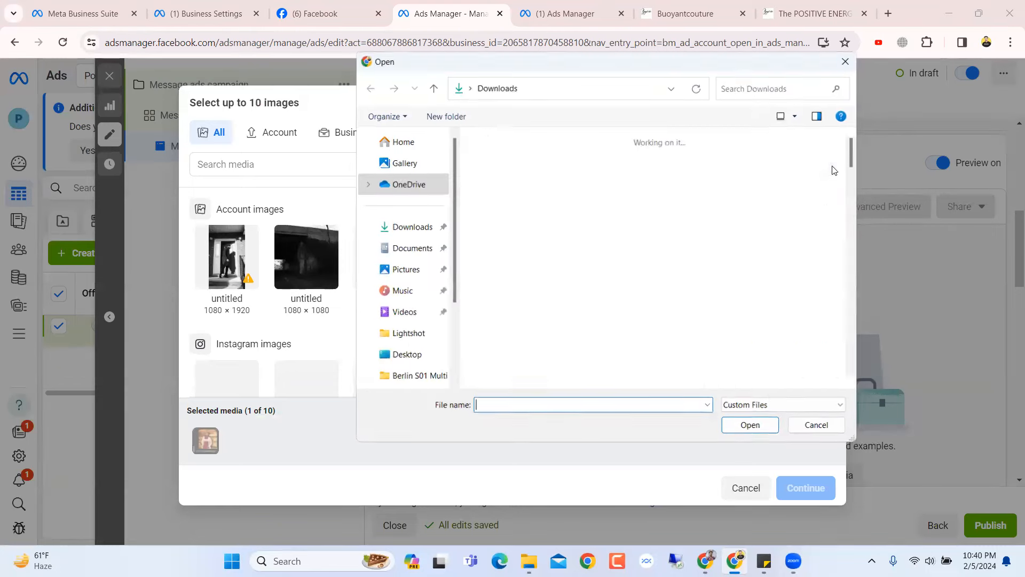
{"action": "scroll", "coordinate": [714, 241], "scroll_direction": "down", "scroll_amount": 1}
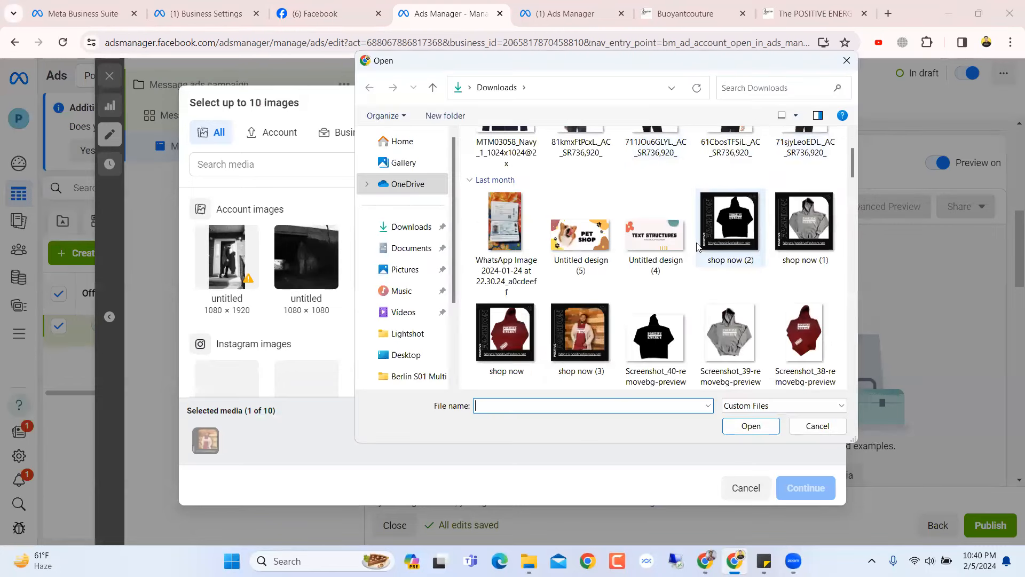
{"action": "double_click", "coordinate": [741, 220]}
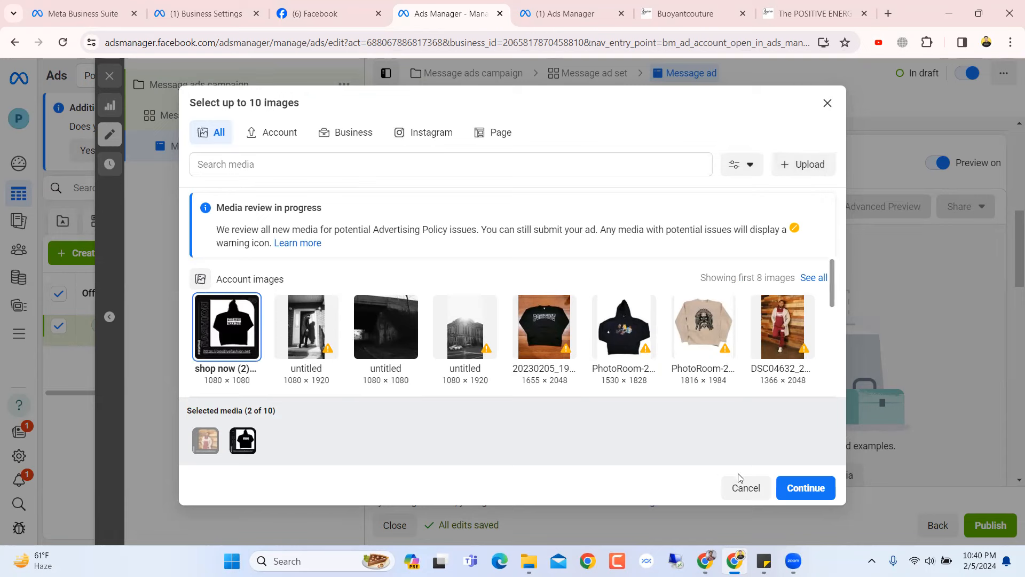
{"action": "left_click", "coordinate": [806, 488]}
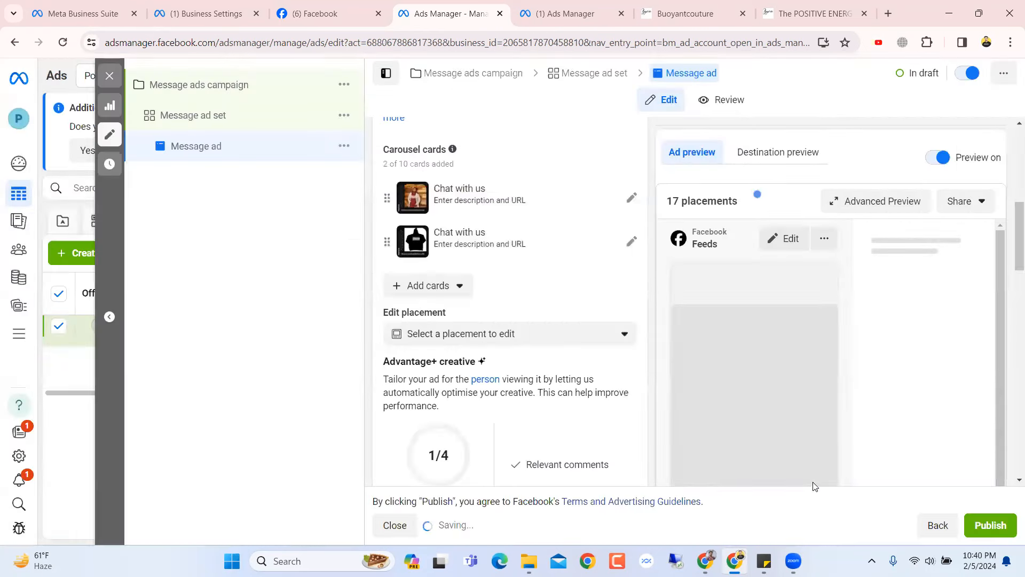
Add another image card to the carousel by uploading the maroon hoodie image "shop now" from the Downloads folder
{"action": "left_click", "coordinate": [429, 287]}
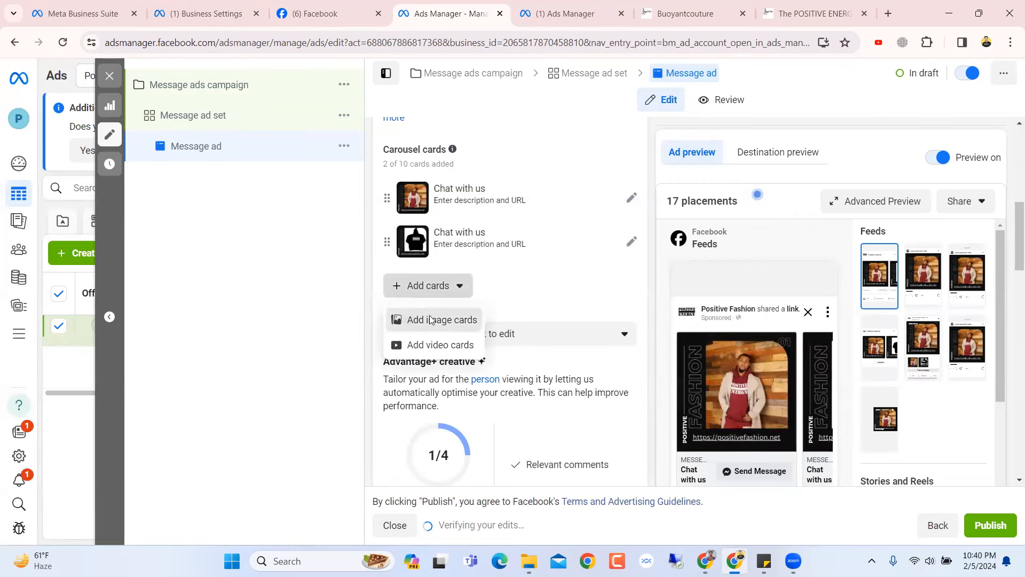
{"action": "left_click", "coordinate": [431, 320]}
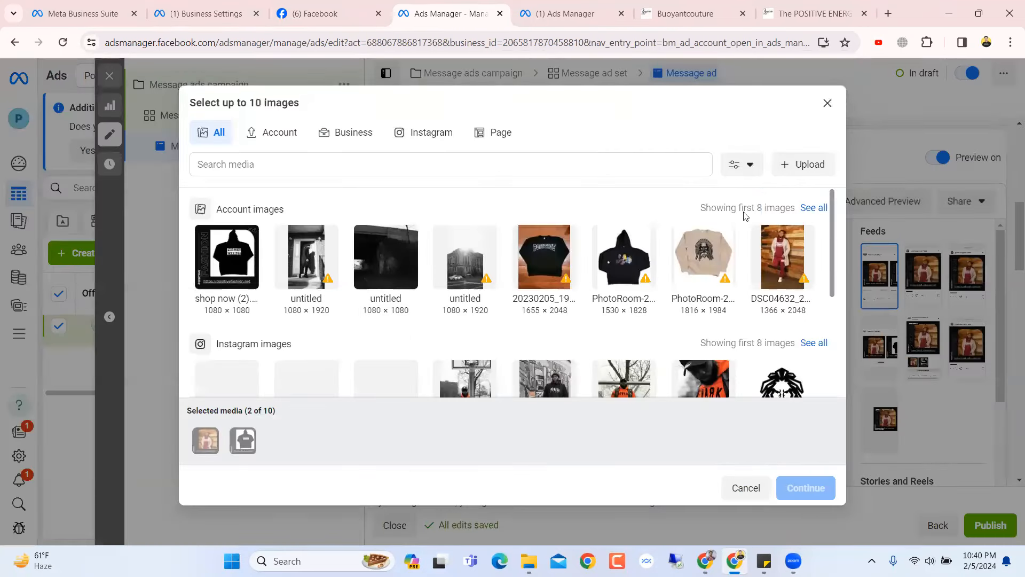
{"action": "left_click", "coordinate": [806, 165]}
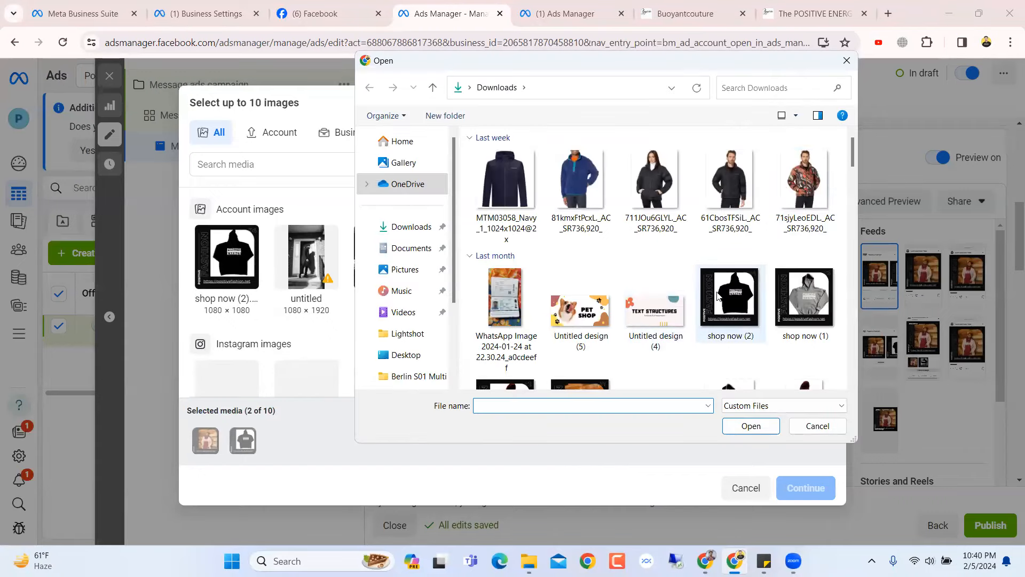
{"action": "scroll", "coordinate": [777, 294], "scroll_direction": "down", "scroll_amount": 2}
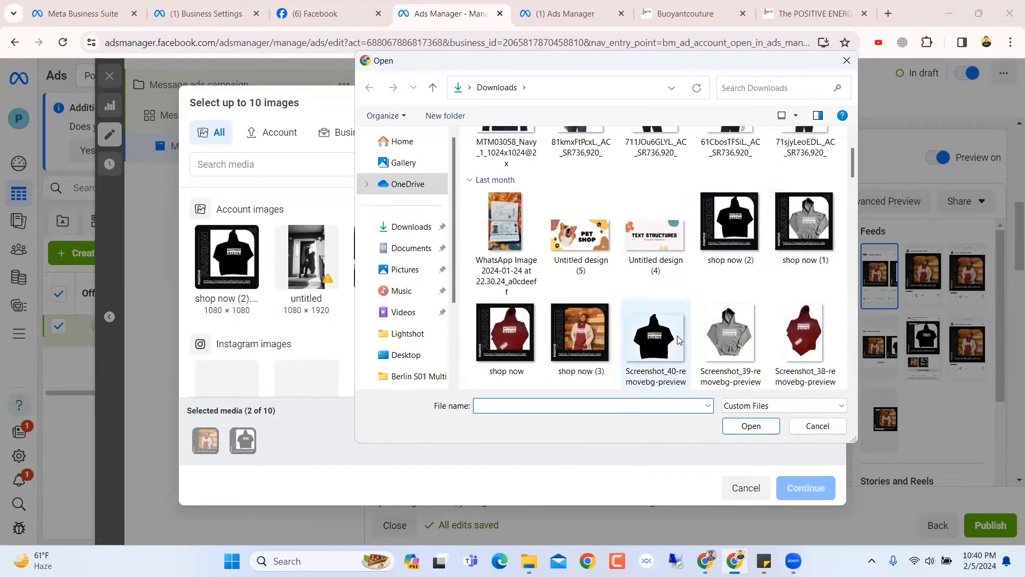
{"action": "left_click", "coordinate": [805, 221]}
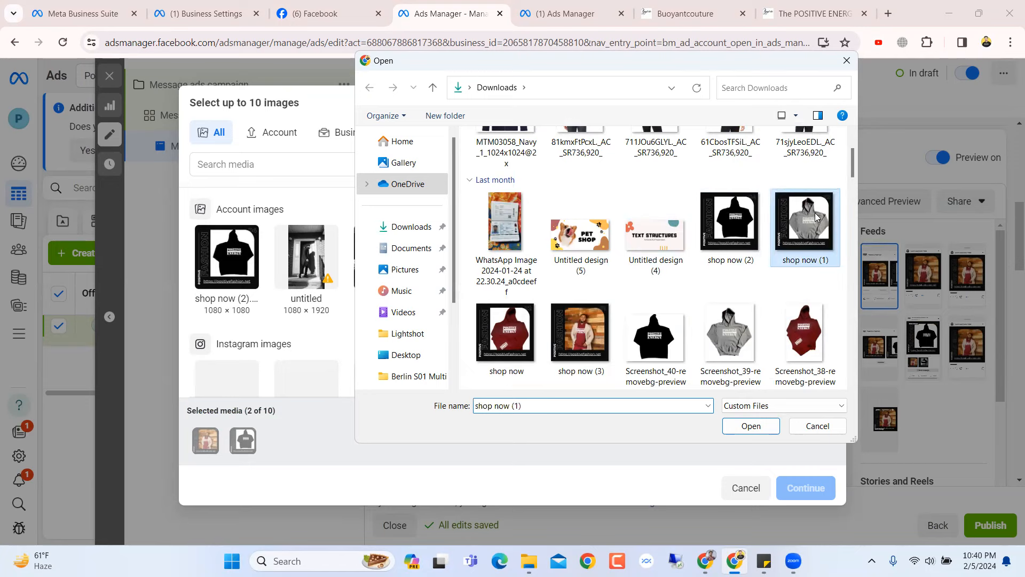
{"action": "left_click", "coordinate": [755, 218]}
{"action": "left_click", "coordinate": [794, 227]}
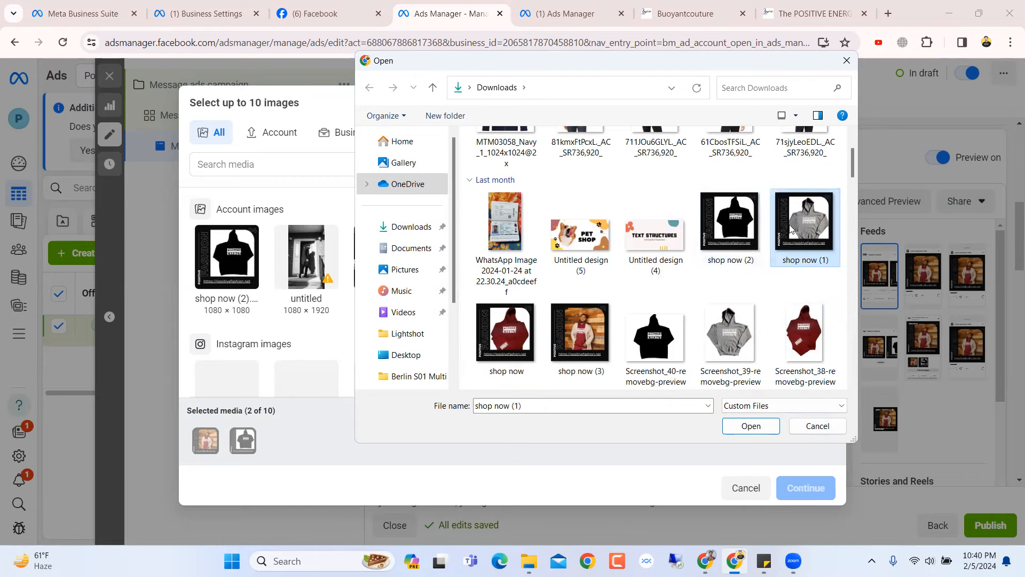
{"action": "scroll", "coordinate": [621, 276], "scroll_direction": "down", "scroll_amount": 5}
{"action": "scroll", "coordinate": [620, 275], "scroll_direction": "up", "scroll_amount": 5}
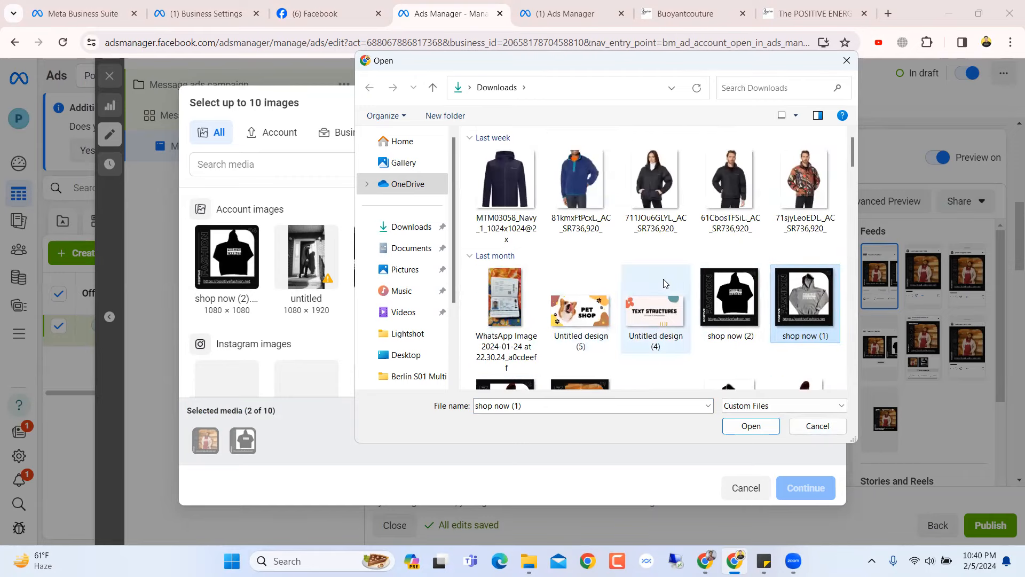
{"action": "scroll", "coordinate": [662, 283], "scroll_direction": "down", "scroll_amount": 2}
{"action": "left_click", "coordinate": [531, 323]}
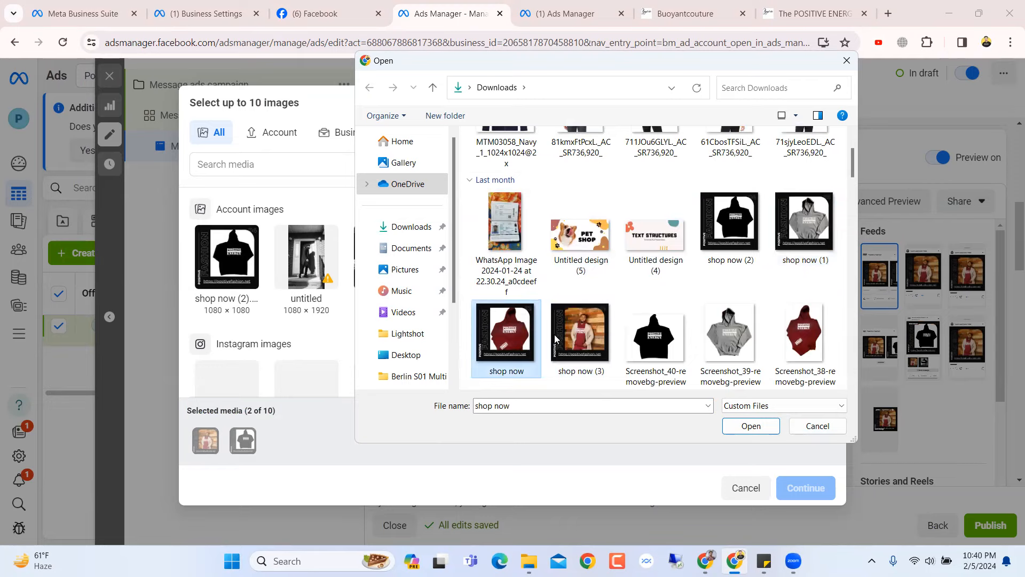
{"action": "left_click", "coordinate": [766, 425]}
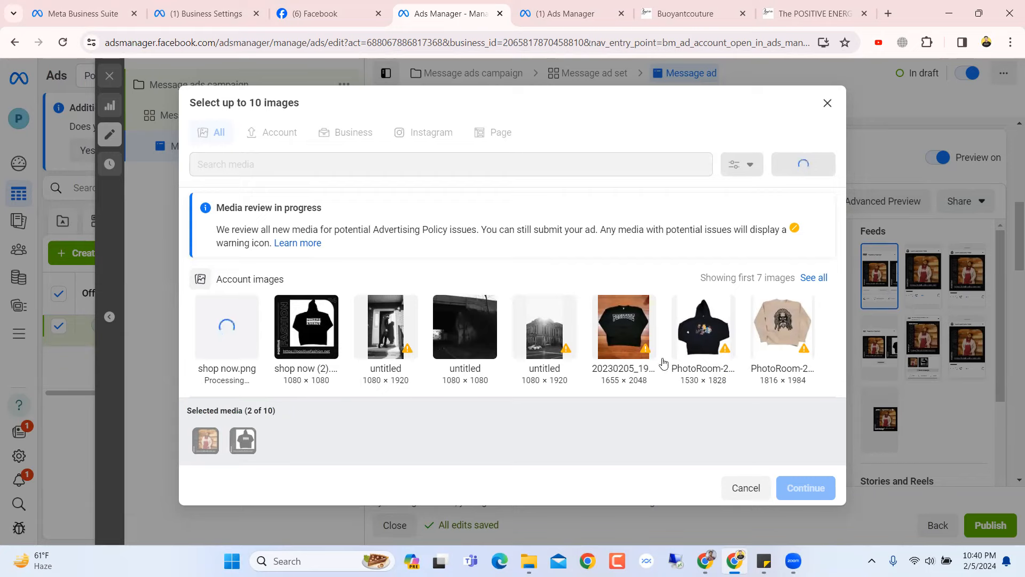
{"action": "scroll", "coordinate": [464, 358], "scroll_direction": "down", "scroll_amount": 3}
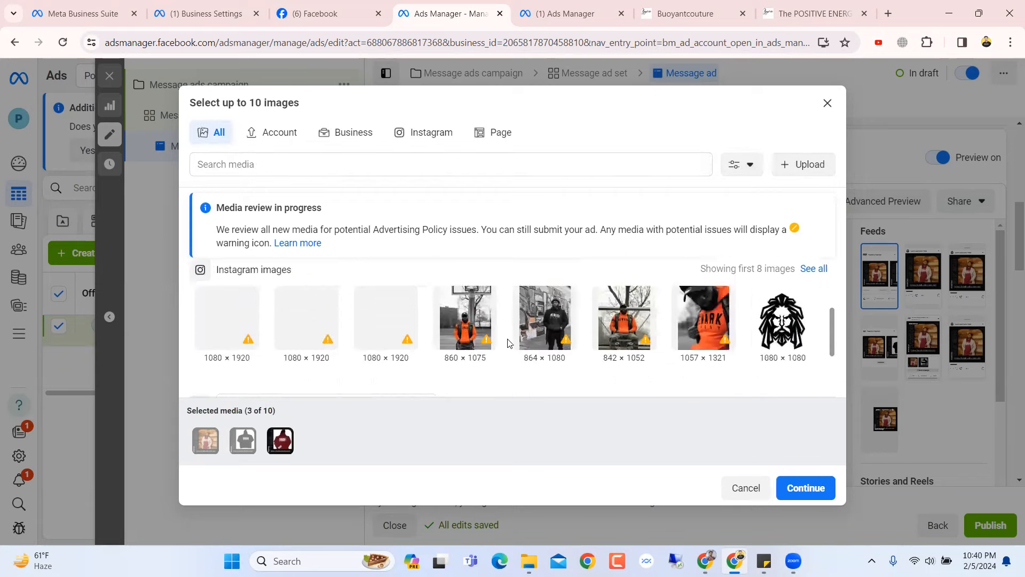
{"action": "left_click", "coordinate": [811, 490]}
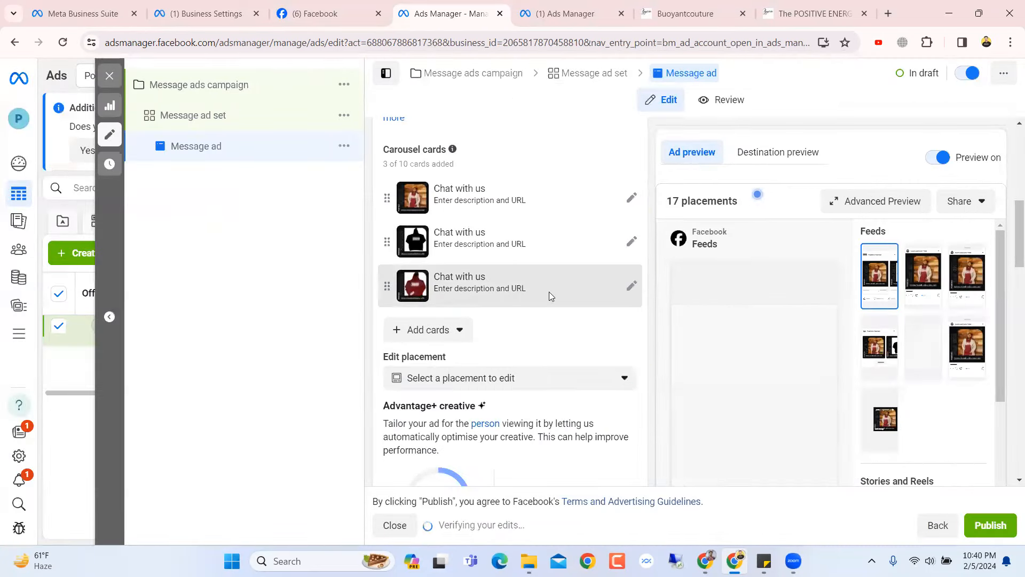
Browse the carousel cards forward and back in the Facebook Feeds ad preview
{"action": "scroll", "coordinate": [659, 327], "scroll_direction": "down", "scroll_amount": 5}
{"action": "scroll", "coordinate": [761, 367], "scroll_direction": "up", "scroll_amount": 5}
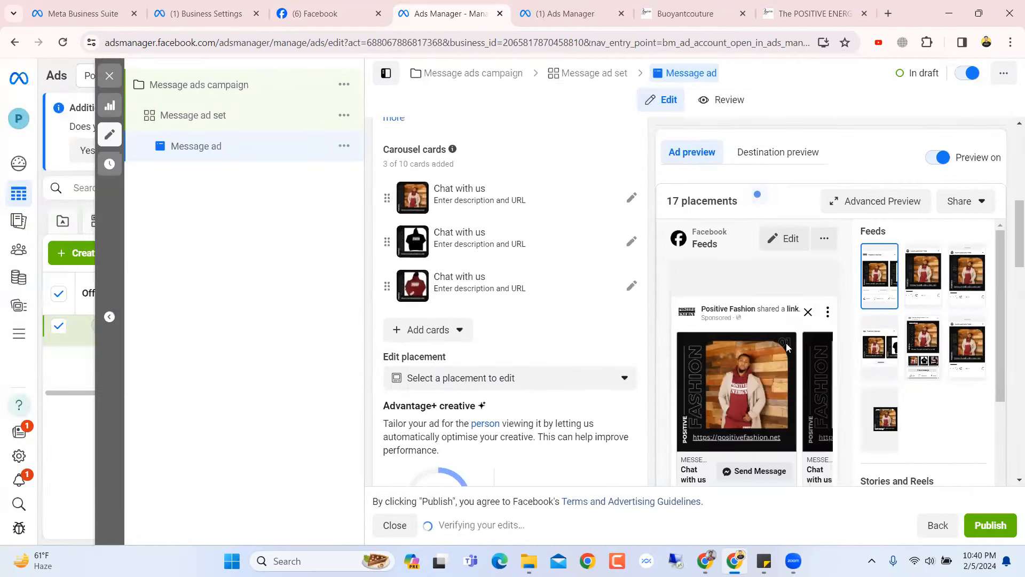
{"action": "left_click", "coordinate": [827, 388]}
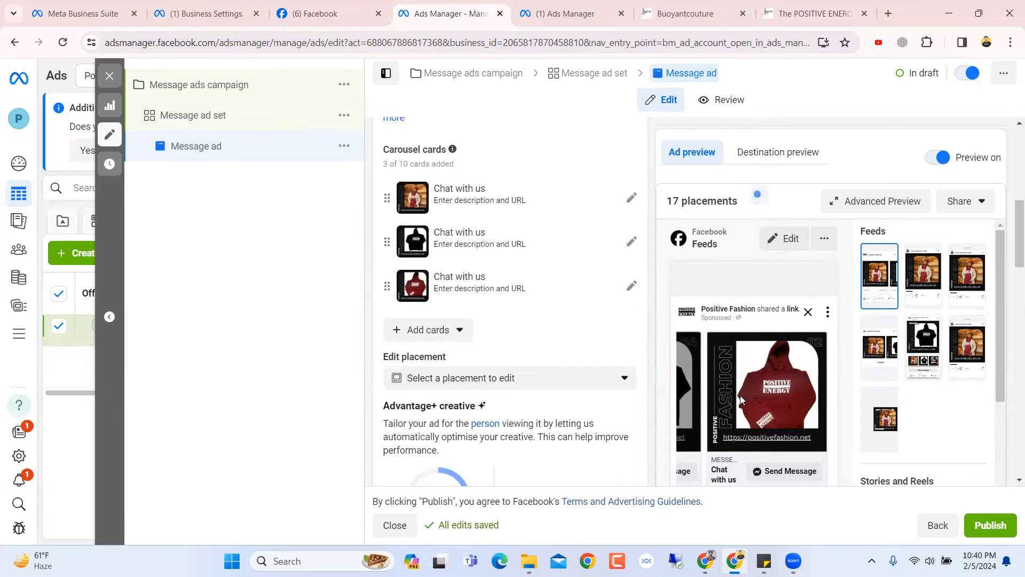
{"action": "left_click", "coordinate": [693, 391]}
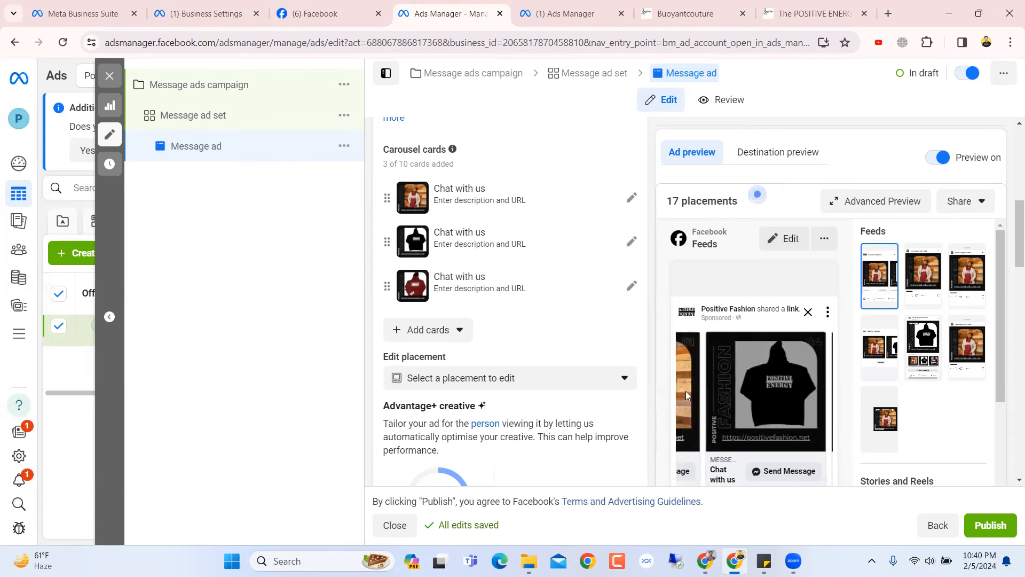
{"action": "left_click", "coordinate": [686, 391]}
Add a video card to the carousel using the 1080 × 1080 "Untitled design" video from the account media
{"action": "left_click", "coordinate": [432, 330]}
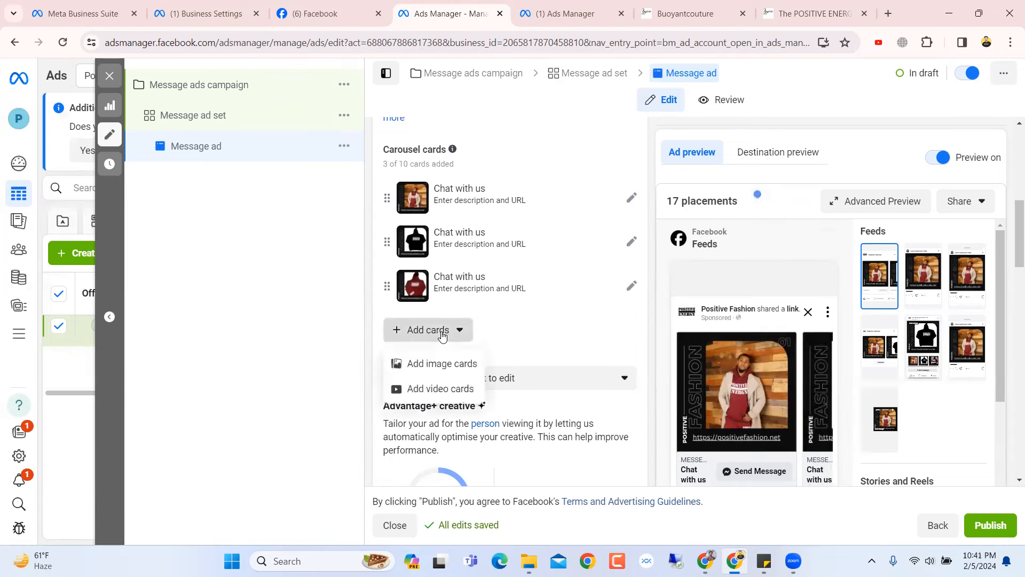
{"action": "left_click", "coordinate": [438, 388]}
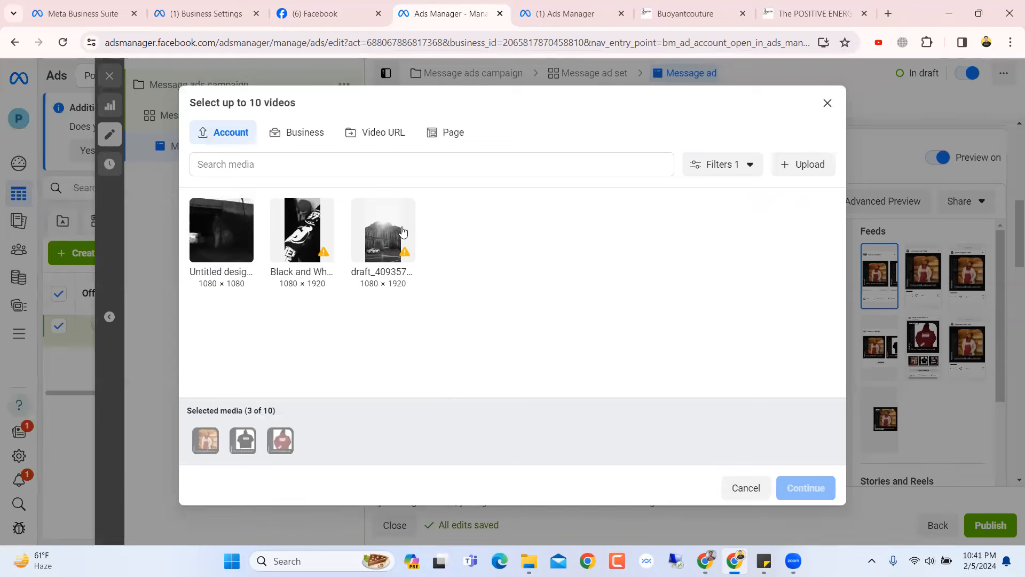
{"action": "left_click", "coordinate": [232, 236]}
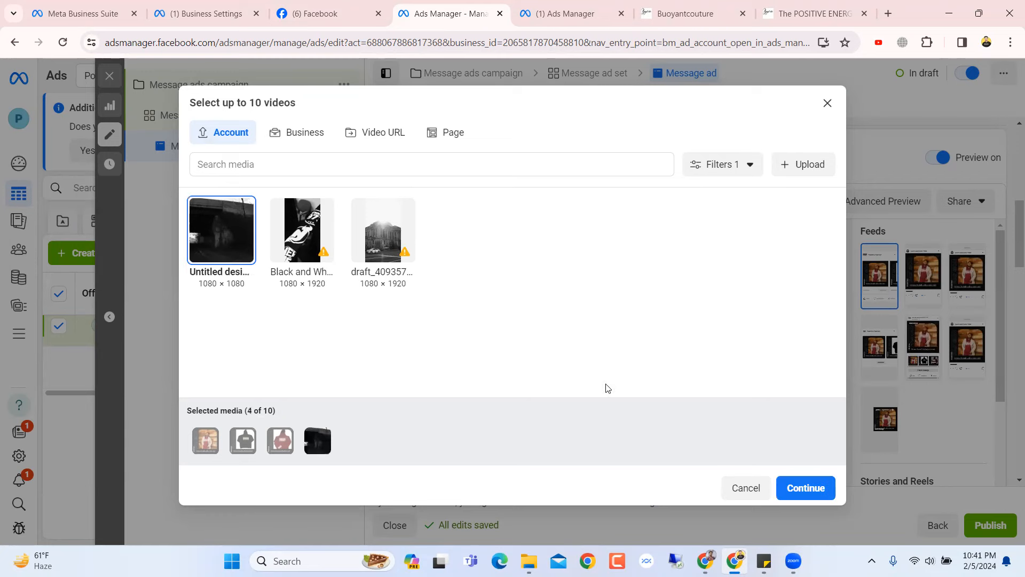
{"action": "left_click", "coordinate": [797, 489]}
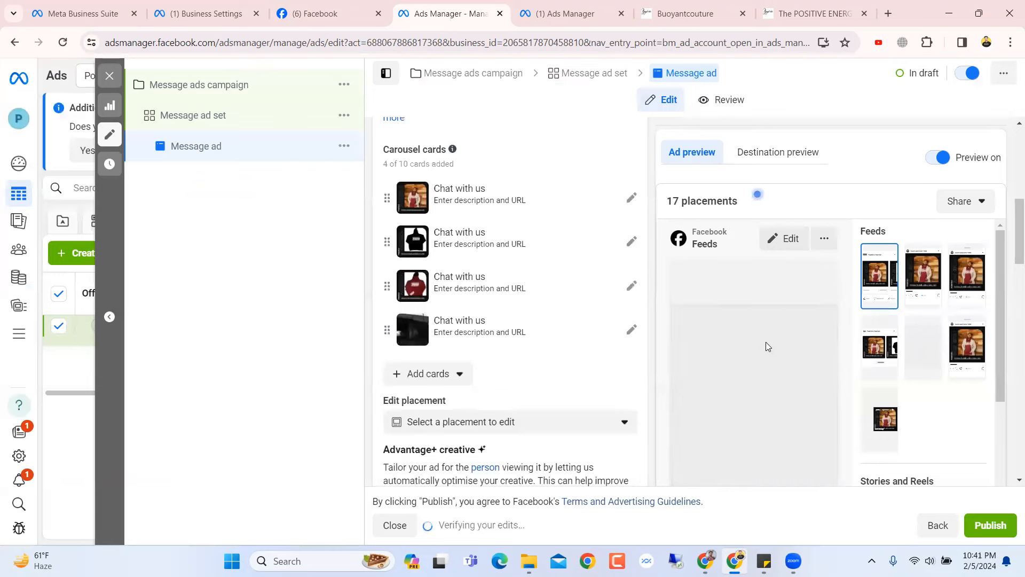
Step through the carousel in the Facebook Feeds preview to check the video card
{"action": "scroll", "coordinate": [780, 344], "scroll_direction": "down", "scroll_amount": 3}
{"action": "scroll", "coordinate": [794, 345], "scroll_direction": "down", "scroll_amount": 10}
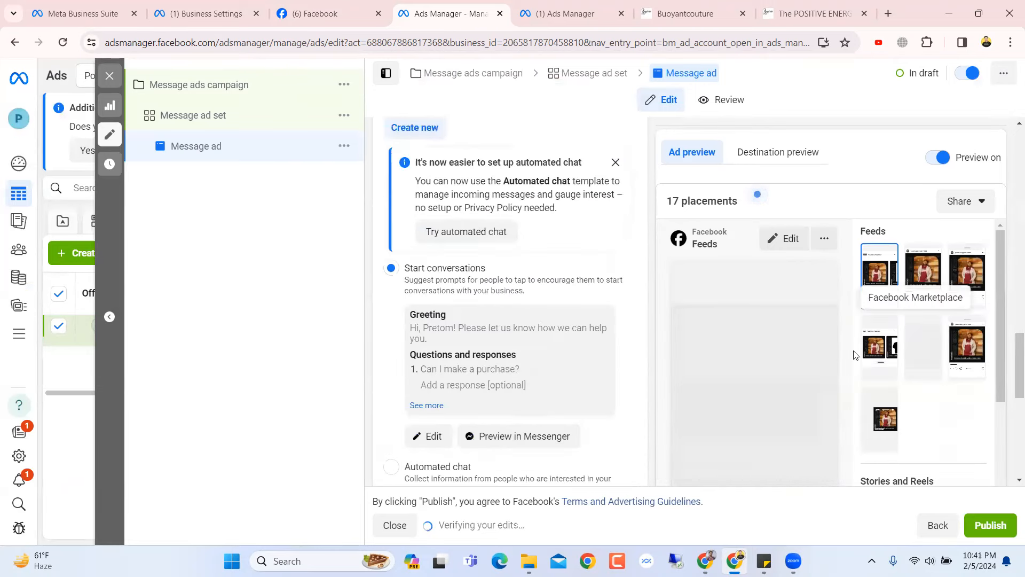
{"action": "scroll", "coordinate": [855, 356], "scroll_direction": "up", "scroll_amount": 15}
{"action": "scroll", "coordinate": [857, 353], "scroll_direction": "up", "scroll_amount": 5}
{"action": "scroll", "coordinate": [841, 363], "scroll_direction": "down", "scroll_amount": 6}
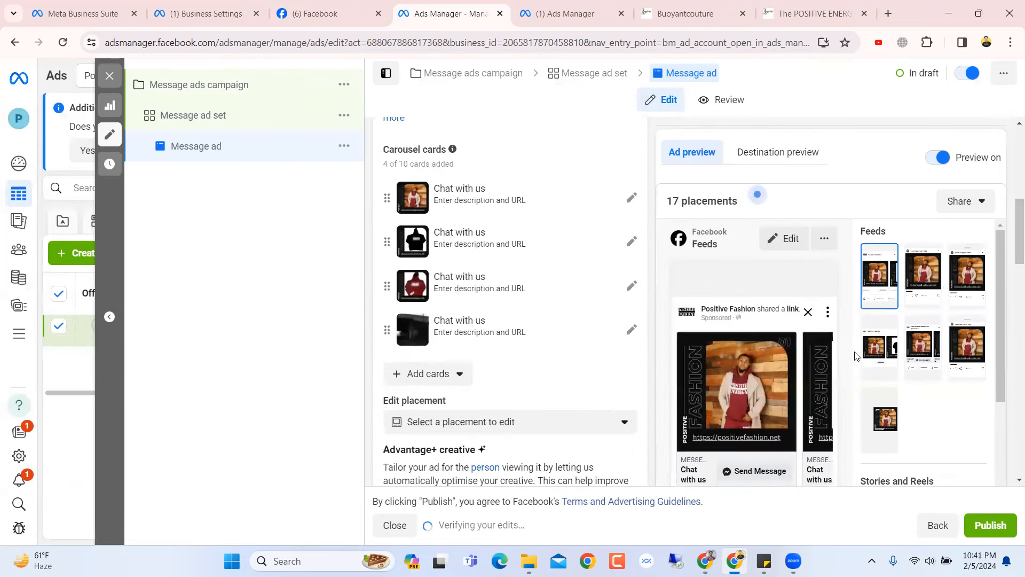
{"action": "left_click", "coordinate": [824, 372]}
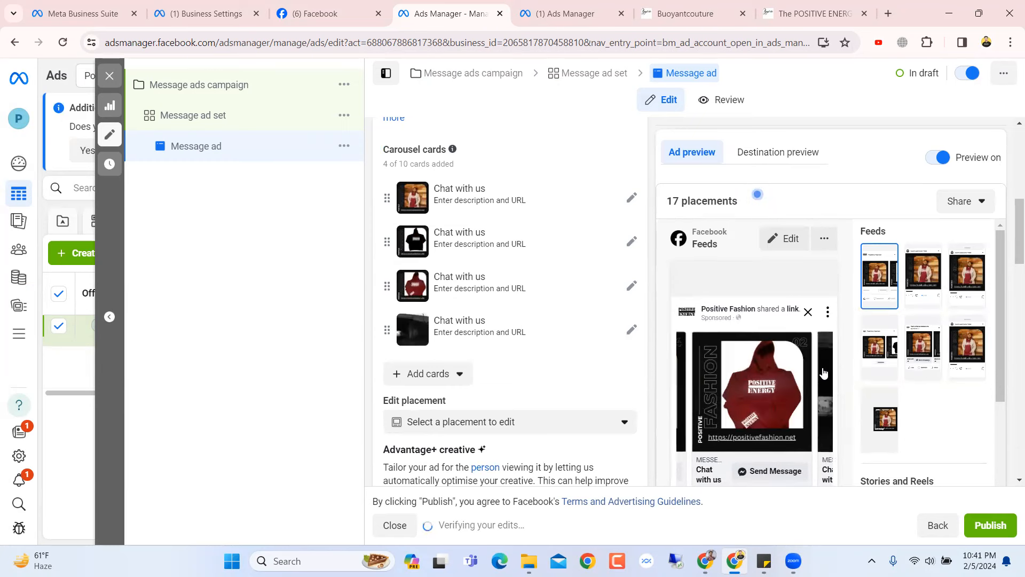
{"action": "left_click", "coordinate": [824, 372]}
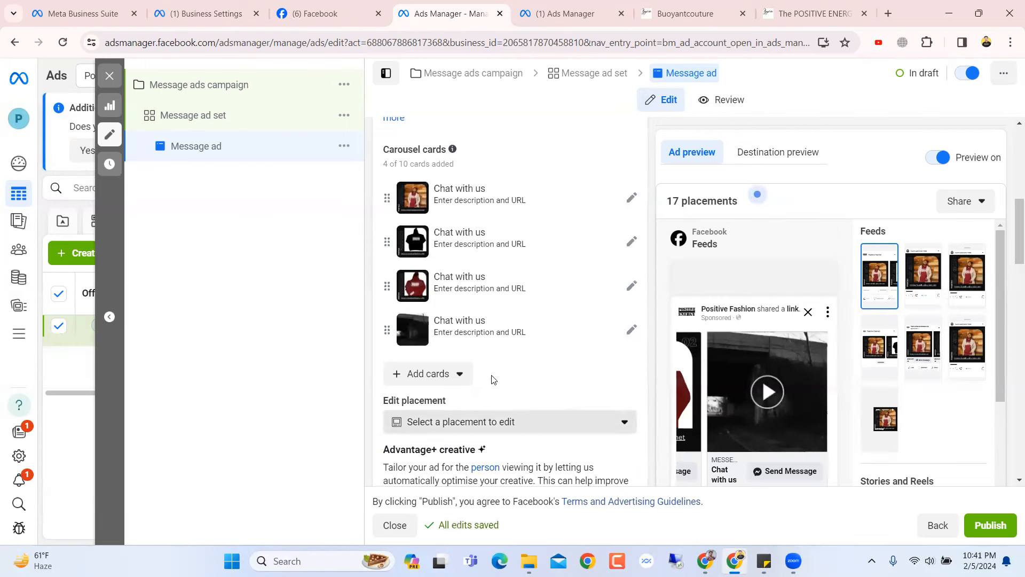
Fill the ad's primary text with the full "15% Discount" POSITIVE ENERGY SWEATSUIT post text copied from the Positive Fashion Facebook page
{"action": "scroll", "coordinate": [490, 379], "scroll_direction": "down", "scroll_amount": 7}
{"action": "left_click", "coordinate": [460, 273]}
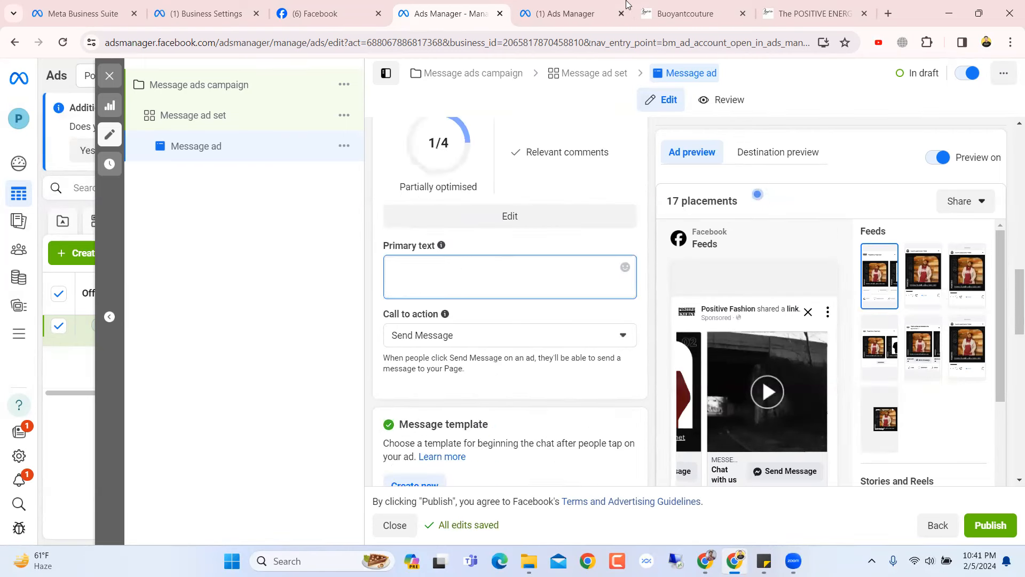
{"action": "left_click", "coordinate": [328, 14]}
{"action": "scroll", "coordinate": [748, 312], "scroll_direction": "down", "scroll_amount": 5}
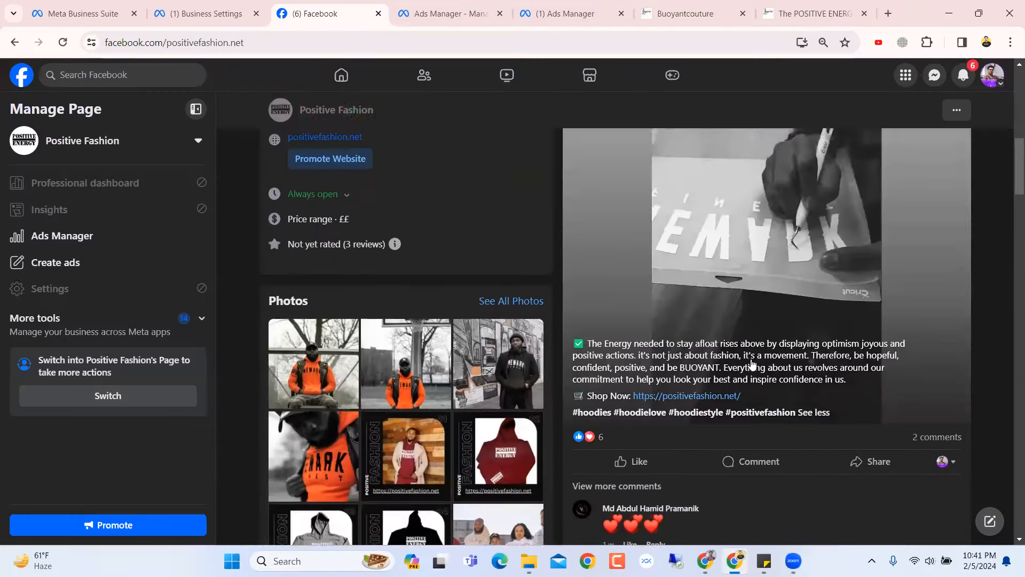
{"action": "scroll", "coordinate": [752, 365], "scroll_direction": "down", "scroll_amount": 10}
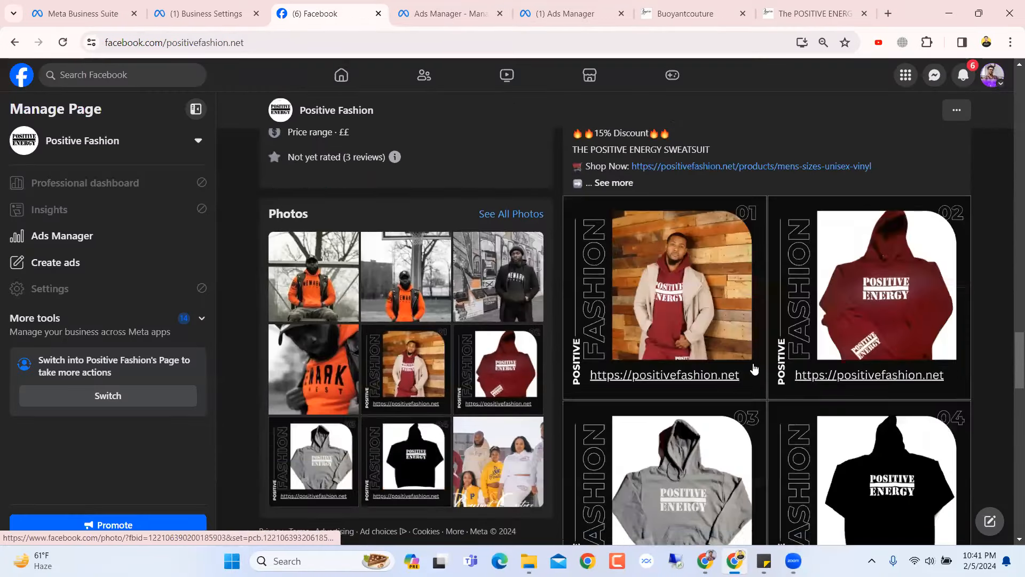
{"action": "scroll", "coordinate": [754, 368], "scroll_direction": "up", "scroll_amount": 4}
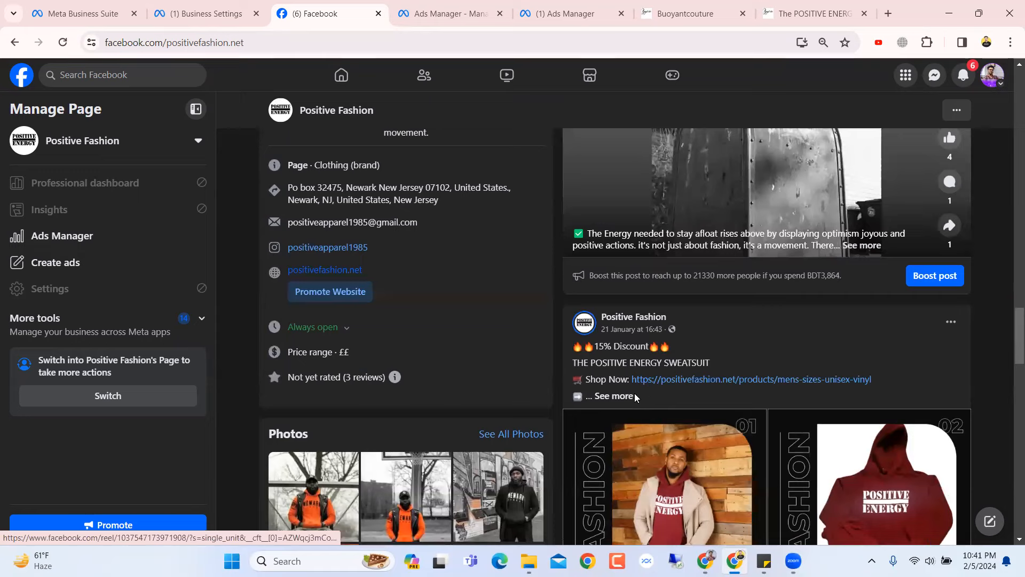
{"action": "left_click", "coordinate": [633, 395]}
{"action": "left_click_drag", "start_coordinate": [793, 431], "coordinate": [570, 344]}
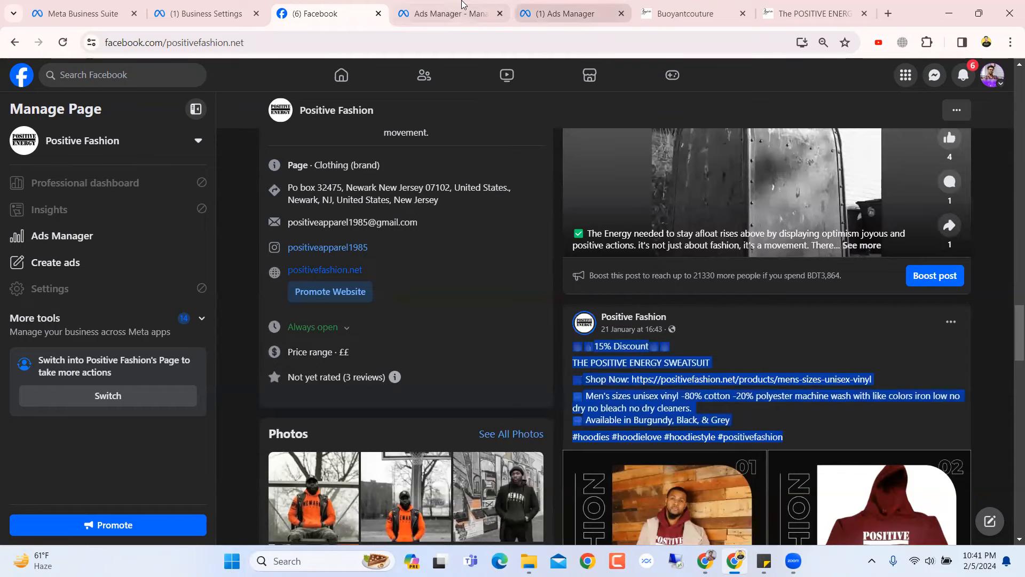
{"action": "left_click", "coordinate": [451, 13]}
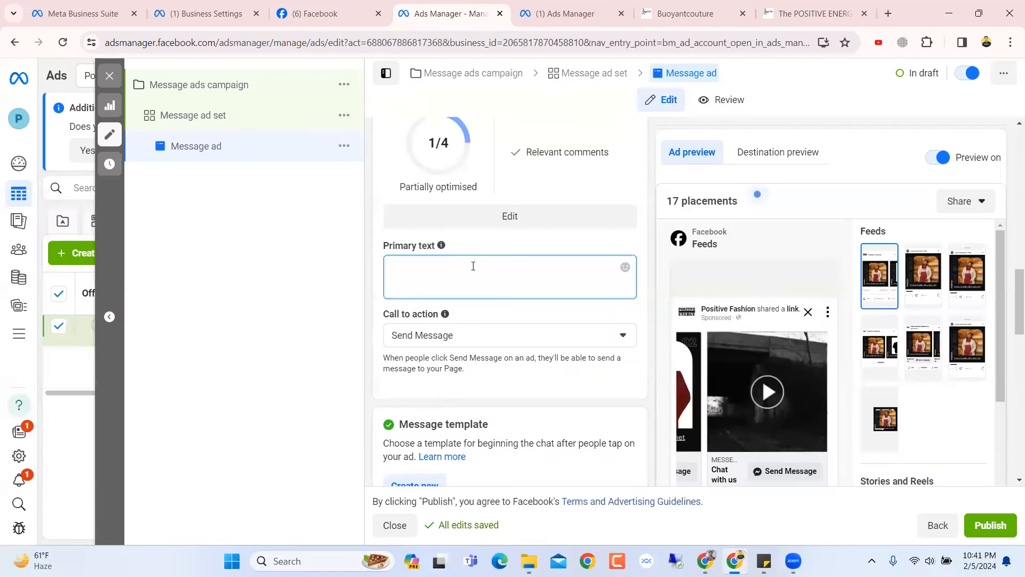
{"action": "type", "text": "🔥 🔥 15% Discount 🔥🔥 THE POSITIVE ENERGY SWEATSUIT 🛒 Shop Now: https://positivefashion.net/products/mens-sizes-unisex-vinyl ➡ Men's sizes unisex vinyl -80% cotton -20% polyester machine wash with like colors iron low no dry no bleach no dry cleaners. ➡ Available in Burgundy, Black, & Grey #hoodies #hoodielove #hoodiestyle #positivefashion"}
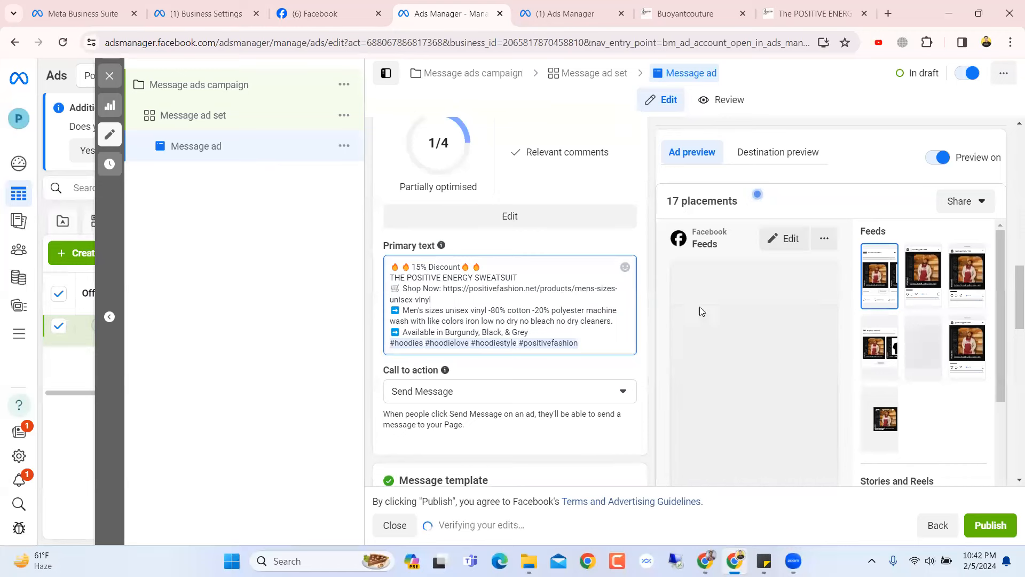
Clear the "Chat with us" headline of the first carousel card
{"action": "scroll", "coordinate": [569, 310], "scroll_direction": "down", "scroll_amount": 3}
{"action": "scroll", "coordinate": [569, 313], "scroll_direction": "up", "scroll_amount": 5}
{"action": "scroll", "coordinate": [569, 313], "scroll_direction": "up", "scroll_amount": 10}
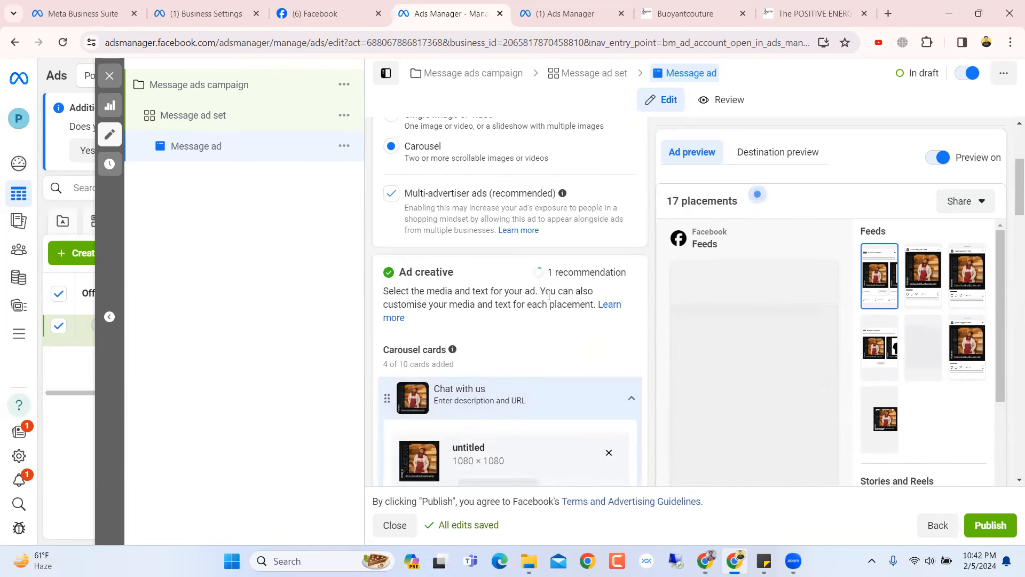
{"action": "scroll", "coordinate": [470, 374], "scroll_direction": "down", "scroll_amount": 4}
{"action": "left_click", "coordinate": [460, 346]}
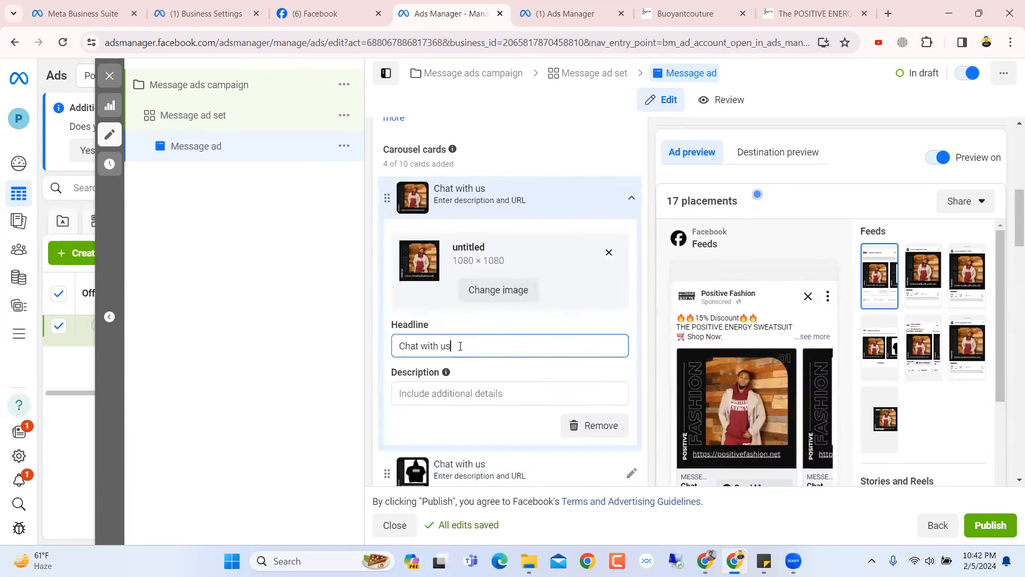
{"action": "key", "text": "ctrl+a"}
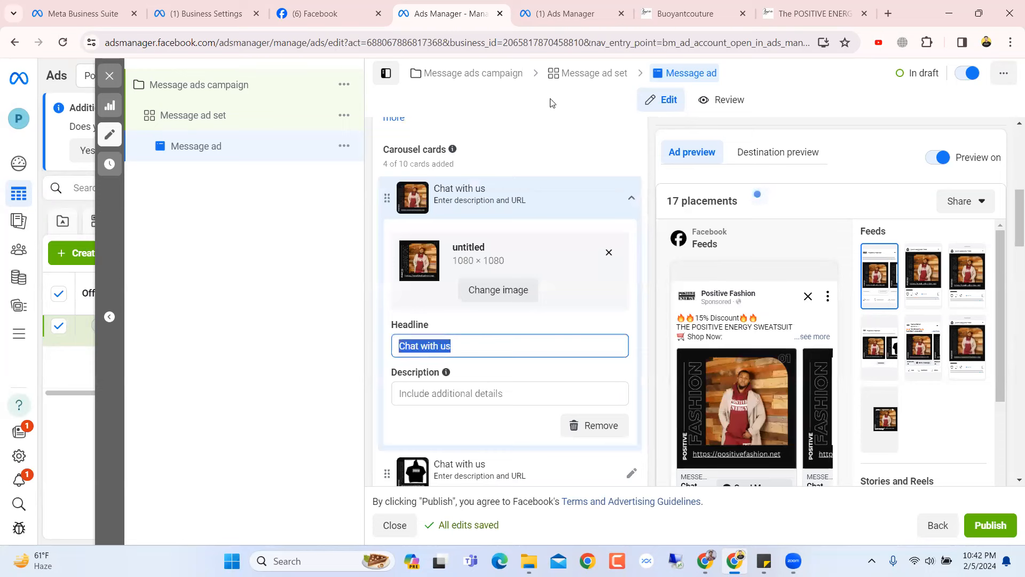
{"action": "left_click", "coordinate": [551, 102]}
{"action": "triple_click", "coordinate": [454, 345]}
{"action": "triple_click", "coordinate": [459, 345]}
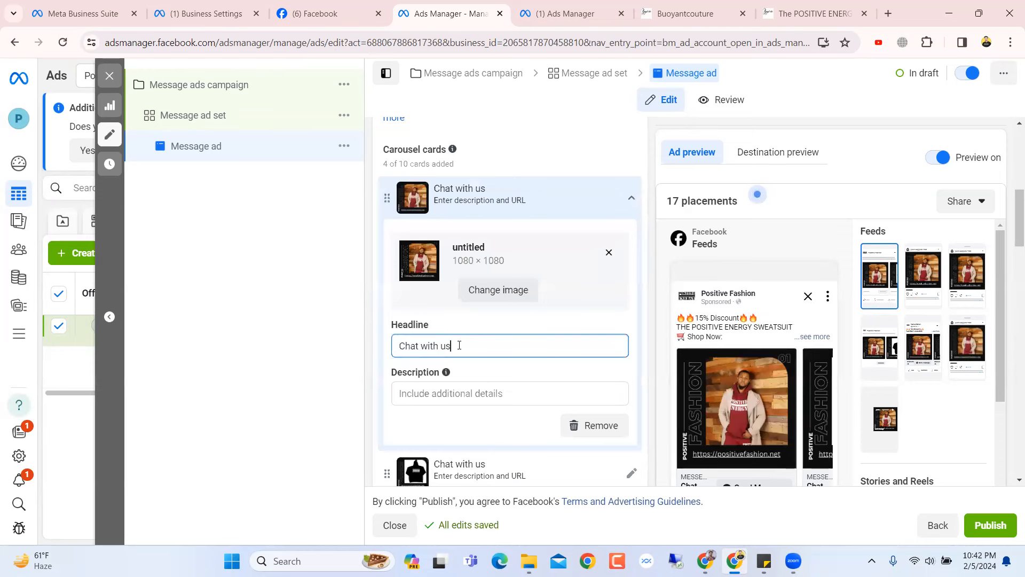
{"action": "key", "text": "BackSpace"}
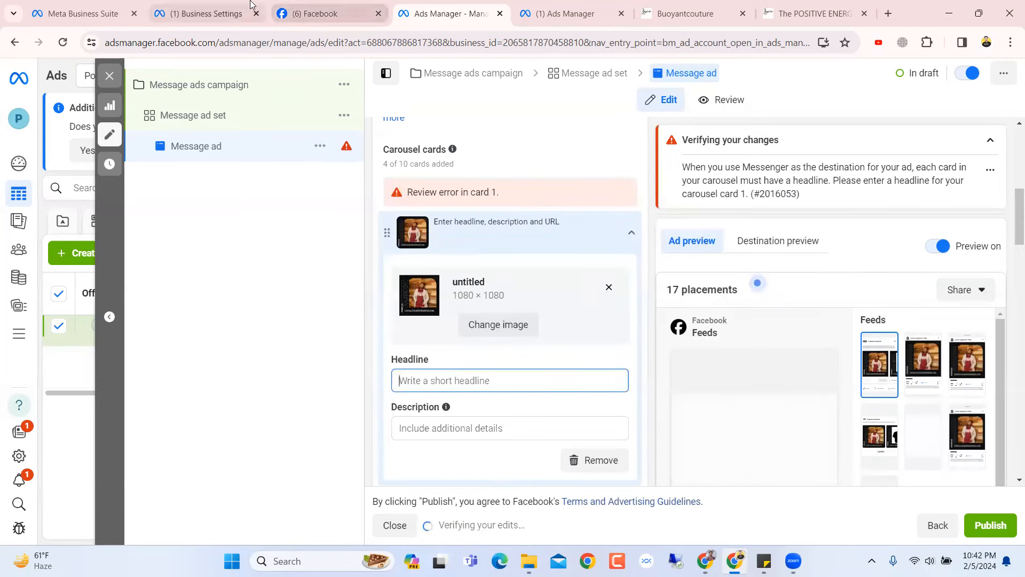
Switch to the Positive Fashion Facebook page and examine the text and product images of its POSITIVE ENERGY SWEATSUIT post
{"action": "left_click", "coordinate": [326, 6]}
{"action": "scroll", "coordinate": [557, 218], "scroll_direction": "down", "scroll_amount": 1}
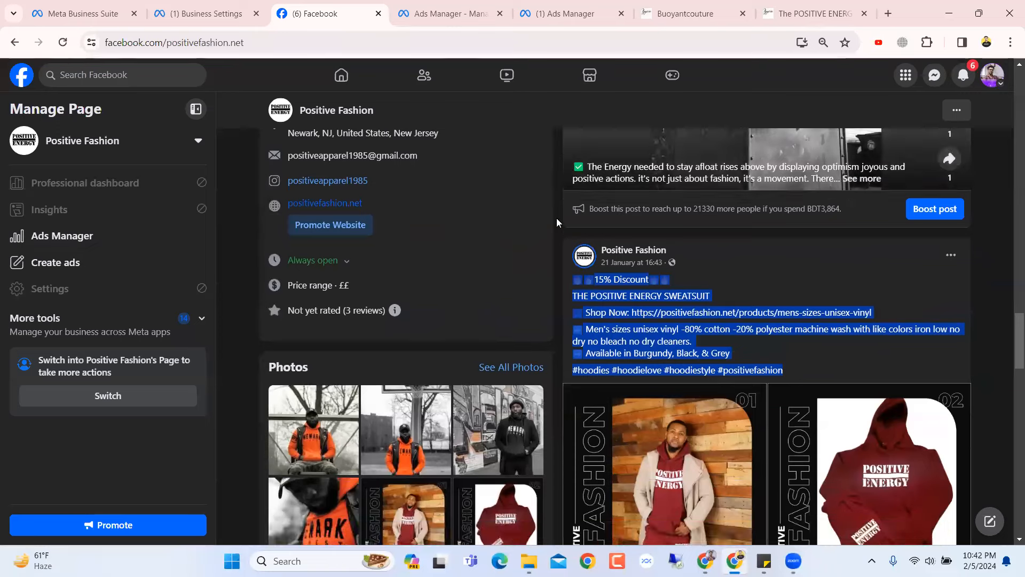
{"action": "scroll", "coordinate": [556, 222], "scroll_direction": "down", "scroll_amount": 10}
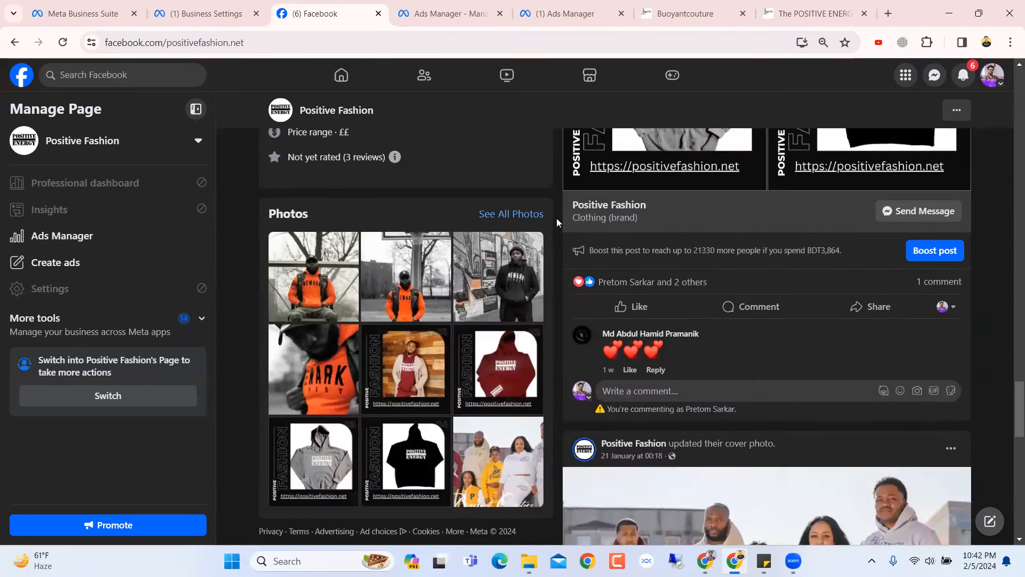
{"action": "scroll", "coordinate": [557, 221], "scroll_direction": "up", "scroll_amount": 3}
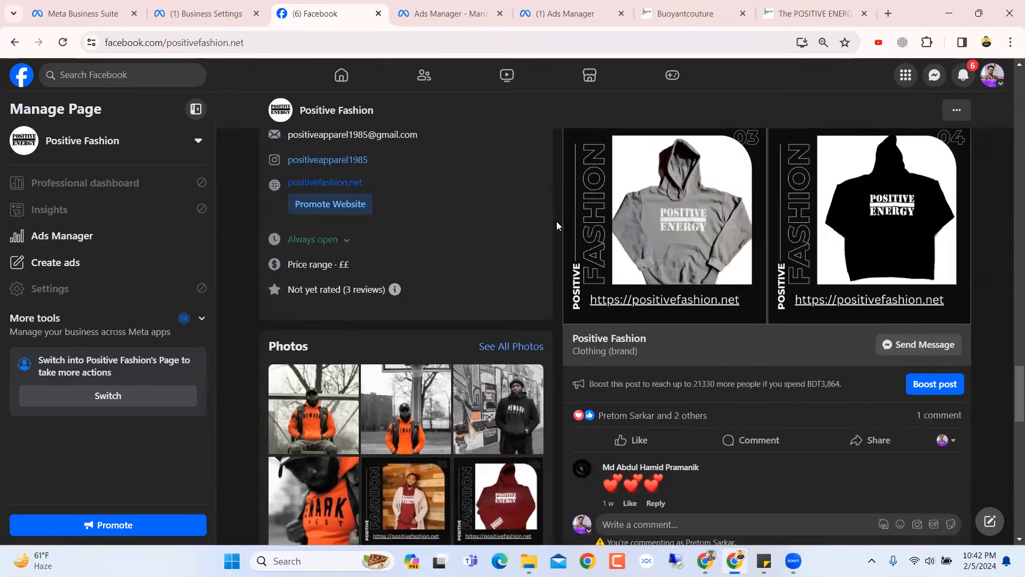
{"action": "scroll", "coordinate": [557, 224], "scroll_direction": "up", "scroll_amount": 3}
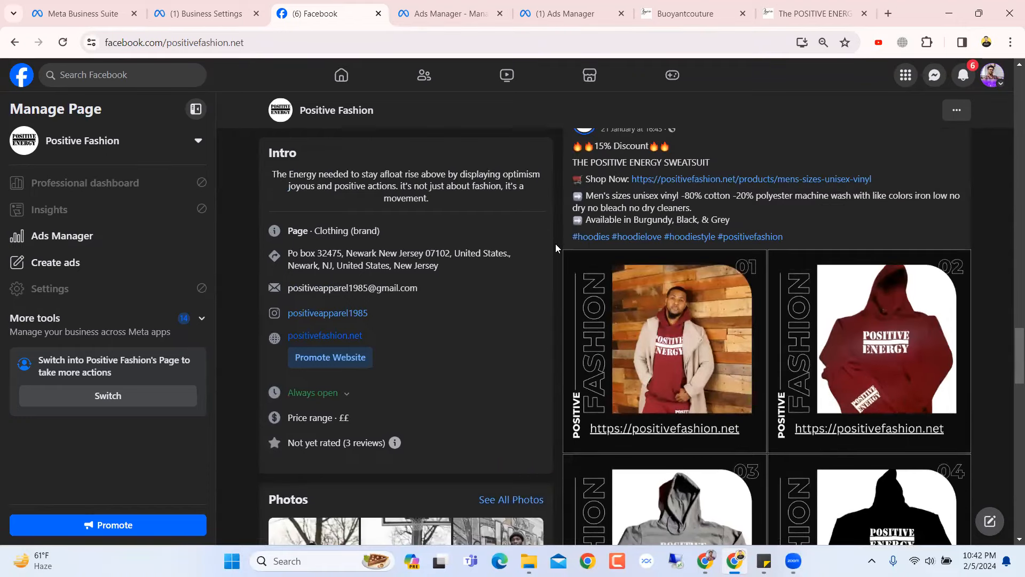
{"action": "scroll", "coordinate": [620, 251], "scroll_direction": "down", "scroll_amount": 1}
{"action": "scroll", "coordinate": [693, 271], "scroll_direction": "down", "scroll_amount": 2}
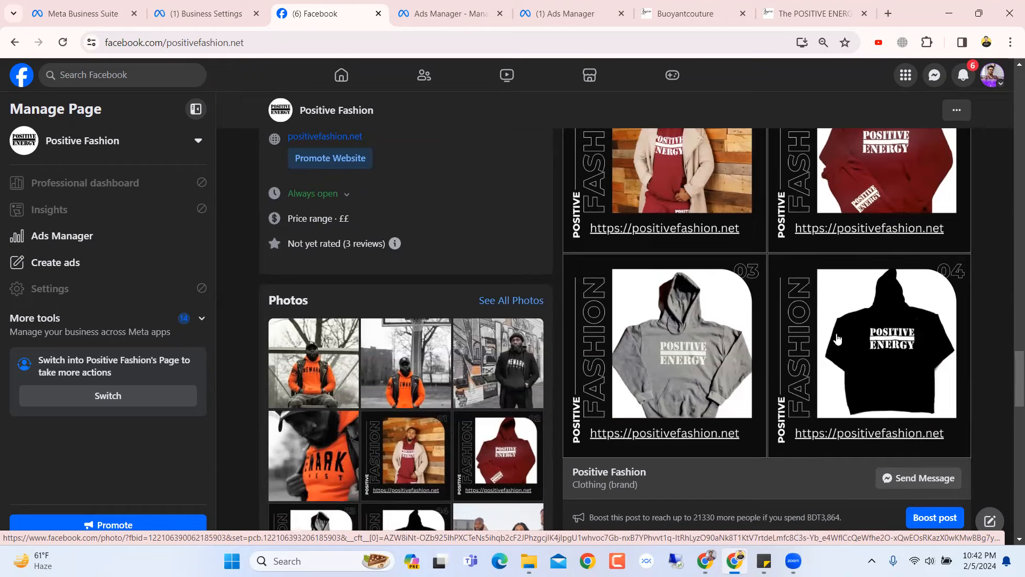
Return to the ad draft in Ads Manager and set the first carousel card's headline to "30% OFF"
{"action": "left_click", "coordinate": [448, 13]}
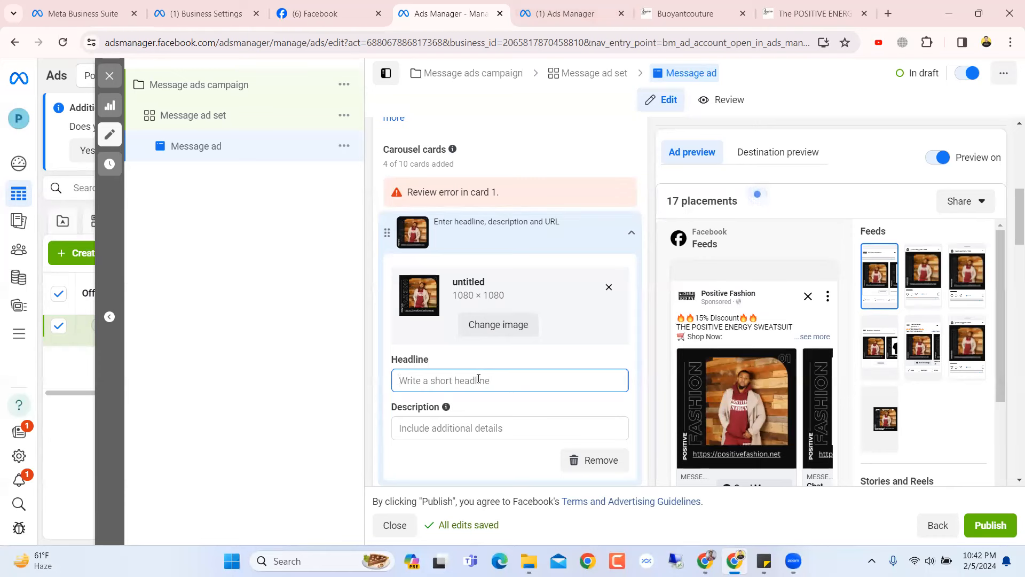
{"action": "type", "text": "30"}
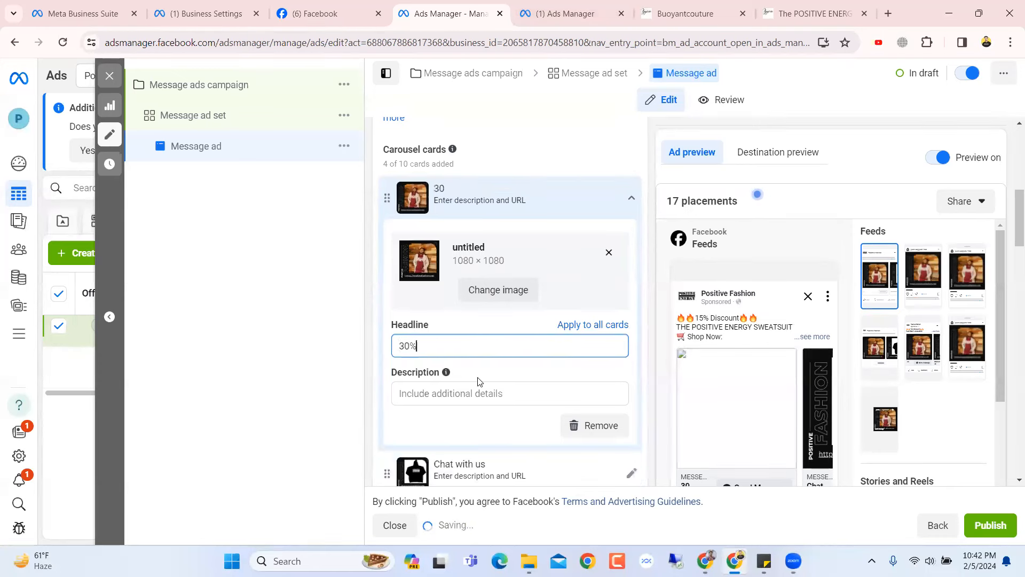
{"action": "type", "text": "% OFF"}
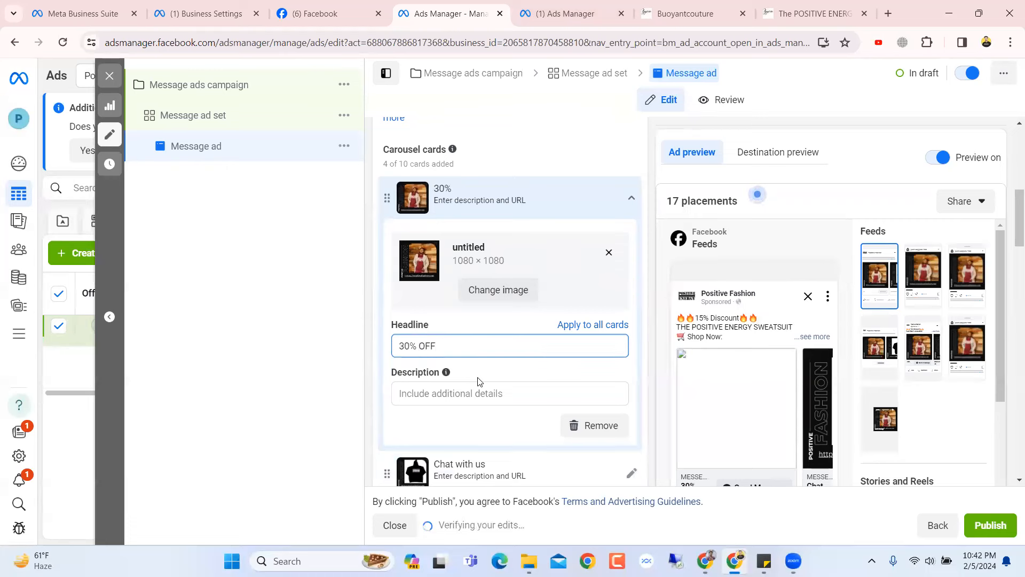
Try "Message" as the first carousel card's description and check the ad preview and remaining ad settings
{"action": "left_click", "coordinate": [491, 394]}
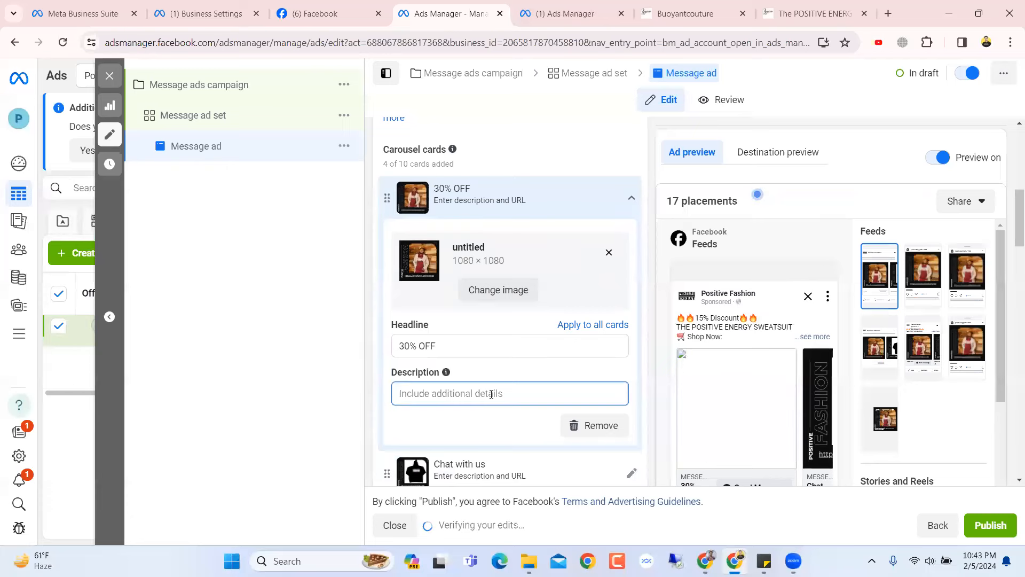
{"action": "type", "text": "Message"}
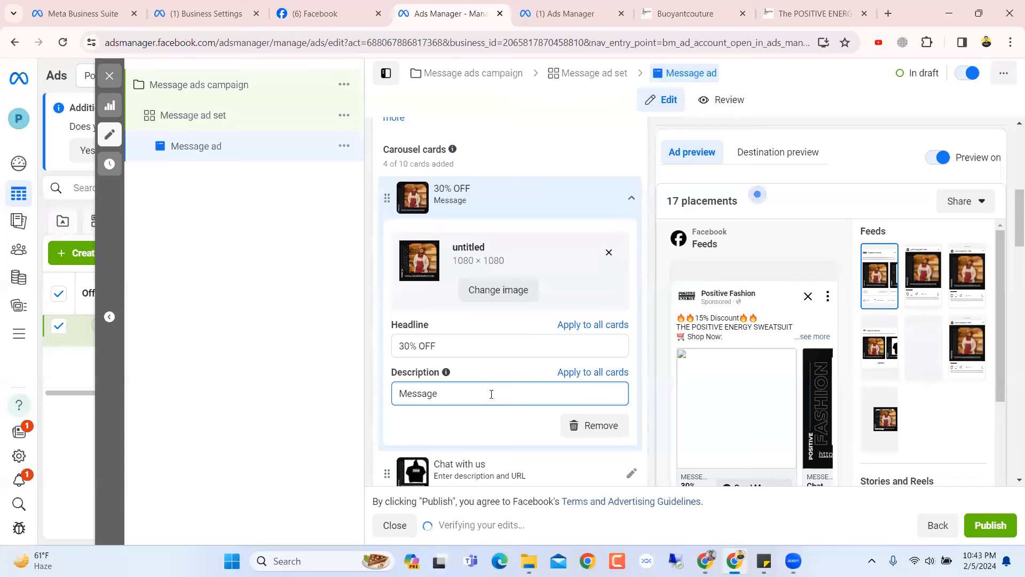
{"action": "scroll", "coordinate": [713, 384], "scroll_direction": "down", "scroll_amount": 15}
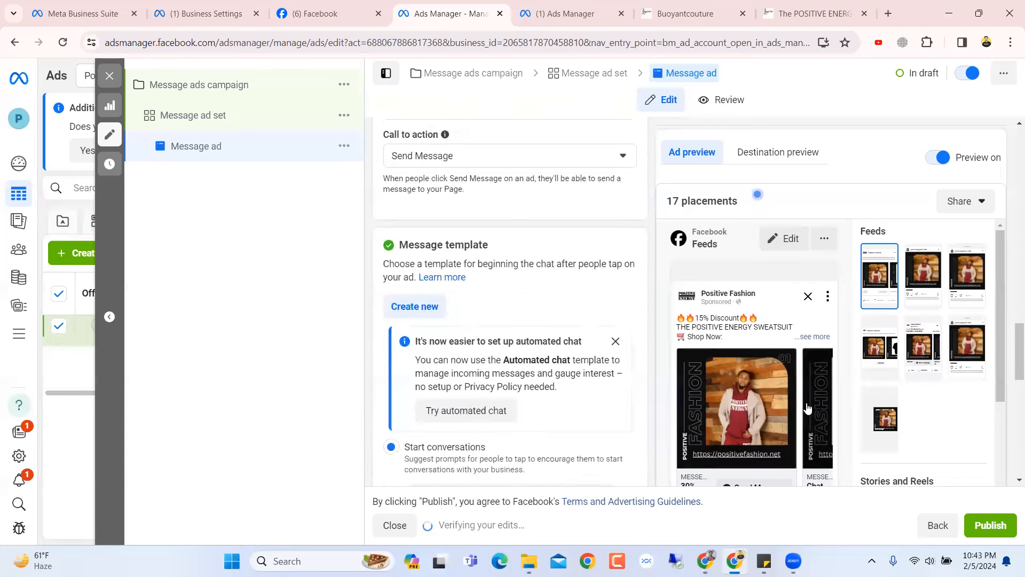
{"action": "scroll", "coordinate": [807, 408], "scroll_direction": "down", "scroll_amount": 10}
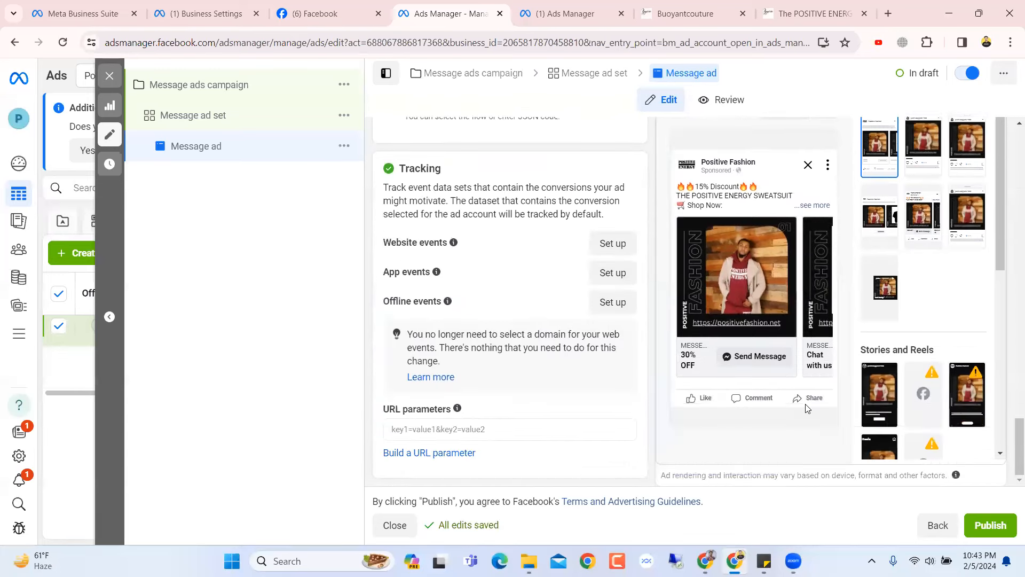
{"action": "scroll", "coordinate": [448, 272], "scroll_direction": "up", "scroll_amount": 10}
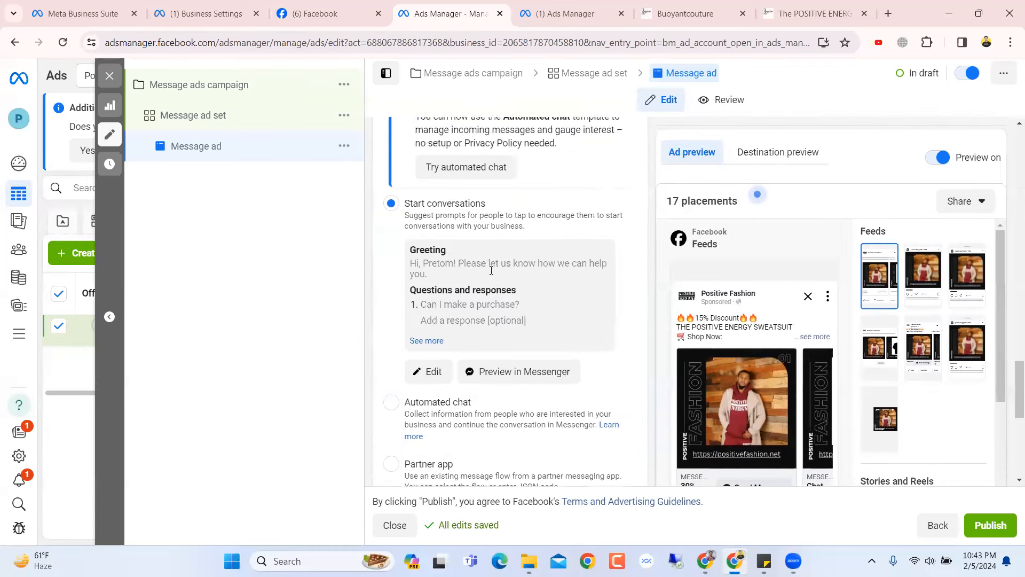
{"action": "scroll", "coordinate": [448, 271], "scroll_direction": "up", "scroll_amount": 3}
{"action": "scroll", "coordinate": [448, 271], "scroll_direction": "down", "scroll_amount": 4}
{"action": "scroll", "coordinate": [448, 270], "scroll_direction": "up", "scroll_amount": 5}
{"action": "scroll", "coordinate": [449, 271], "scroll_direction": "down", "scroll_amount": 10}
{"action": "scroll", "coordinate": [449, 271], "scroll_direction": "up", "scroll_amount": 1}
{"action": "scroll", "coordinate": [449, 271], "scroll_direction": "up", "scroll_amount": 10}
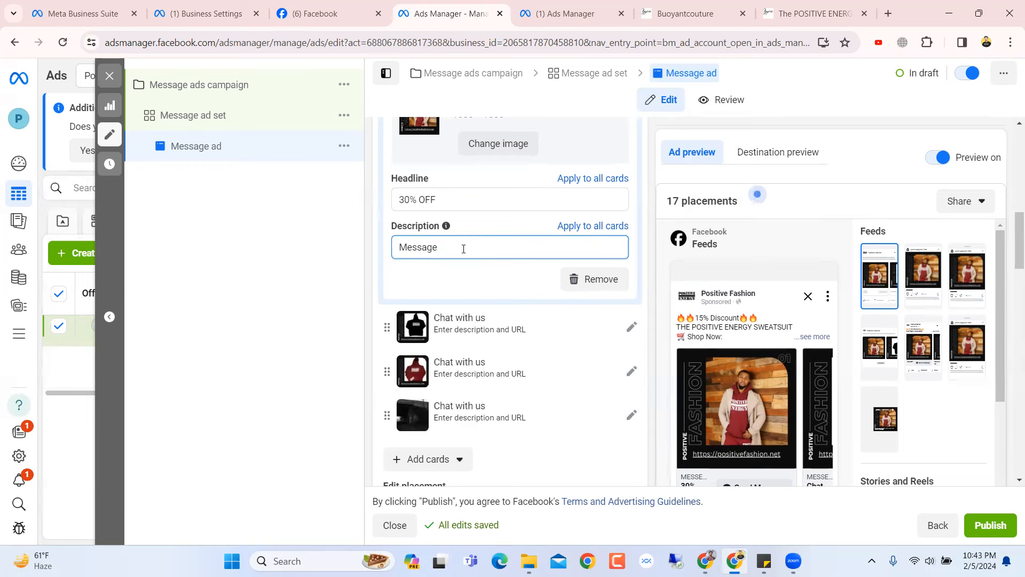
Delete the "Message" description from the first carousel card
{"action": "key", "text": "BackSpace"}
{"action": "key", "text": "BackSpace"}
{"action": "key", "text": "BackSpace"}
{"action": "key", "text": "BackSpace"}
{"action": "key", "text": "BackSpace"}
{"action": "key", "text": "BackSpace"}
{"action": "key", "text": "BackSpace"}
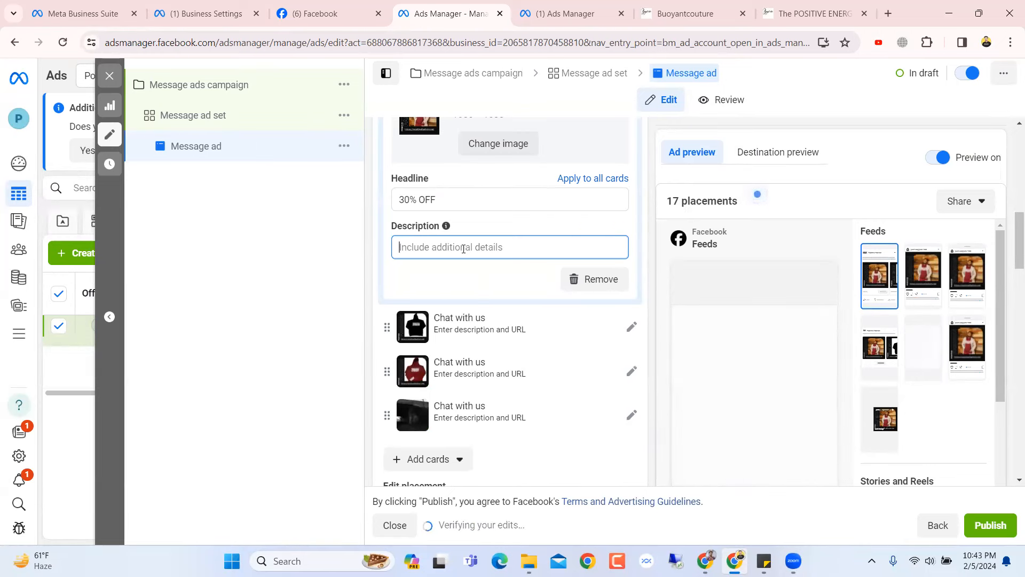
Look over the placement previews and open the enlarged Facebook Feeds preview of the ad in the Mobile Feed layout
{"action": "scroll", "coordinate": [763, 334], "scroll_direction": "down", "scroll_amount": 4}
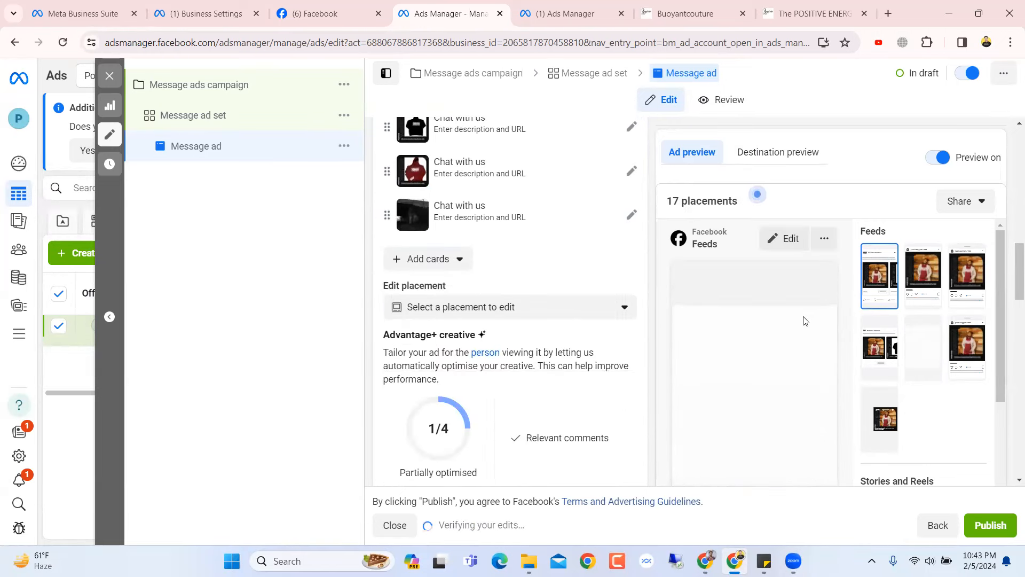
{"action": "scroll", "coordinate": [806, 321], "scroll_direction": "down", "scroll_amount": 5}
{"action": "scroll", "coordinate": [852, 344], "scroll_direction": "down", "scroll_amount": 10}
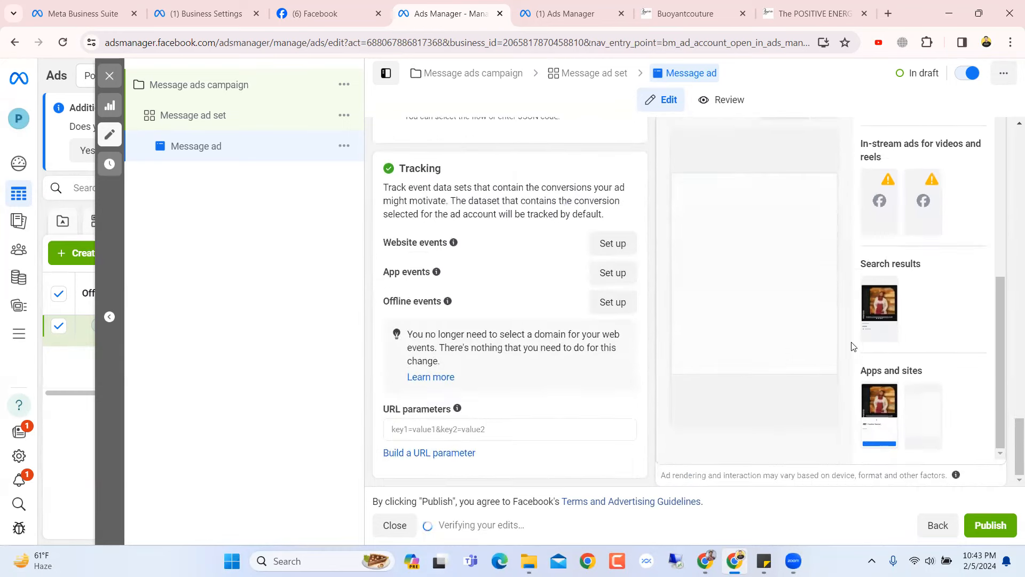
{"action": "scroll", "coordinate": [853, 347], "scroll_direction": "up", "scroll_amount": 9}
{"action": "scroll", "coordinate": [852, 347], "scroll_direction": "down", "scroll_amount": 10}
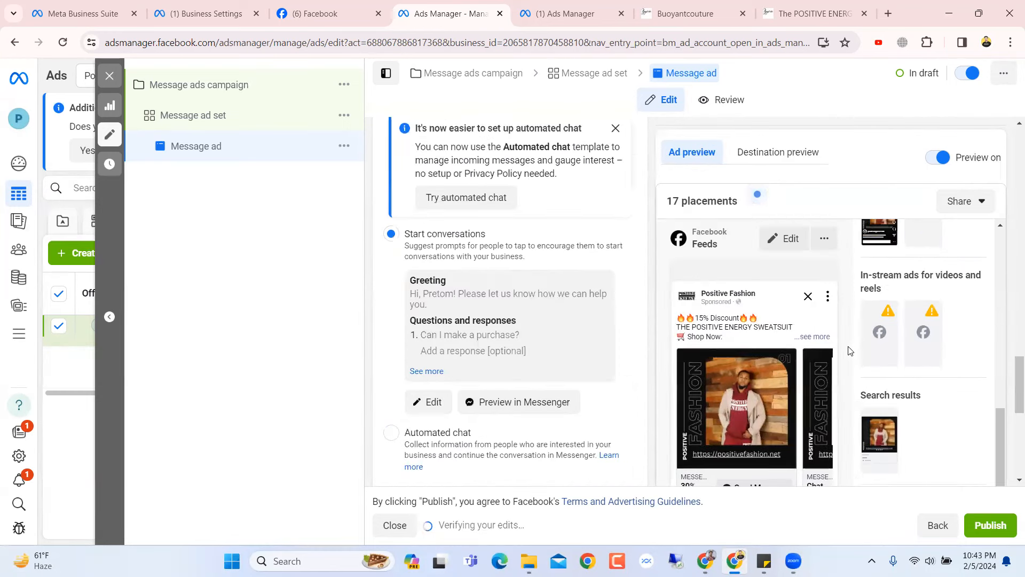
{"action": "scroll", "coordinate": [849, 349], "scroll_direction": "up", "scroll_amount": 3}
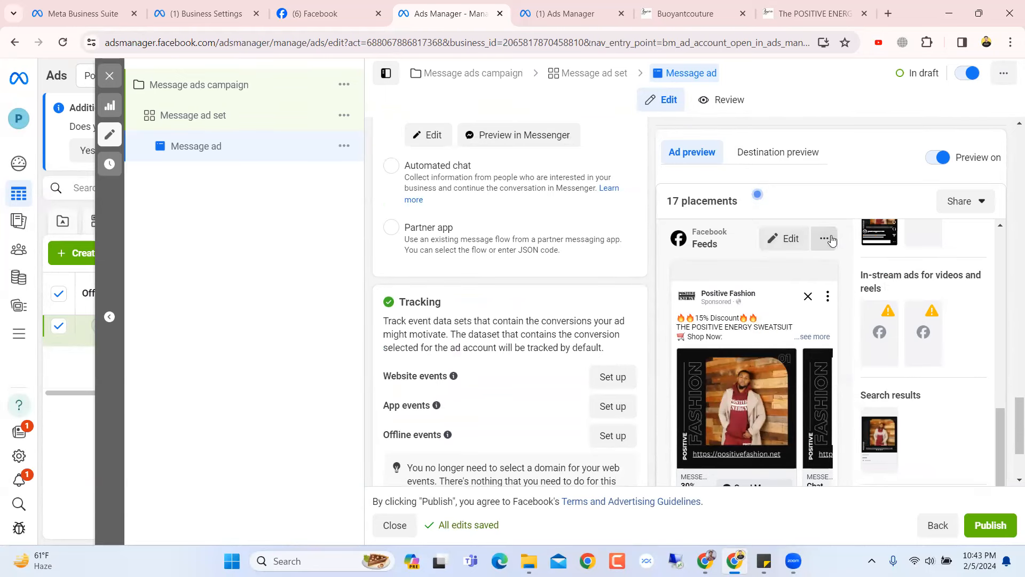
{"action": "left_click", "coordinate": [825, 238]}
{"action": "left_click", "coordinate": [849, 299]}
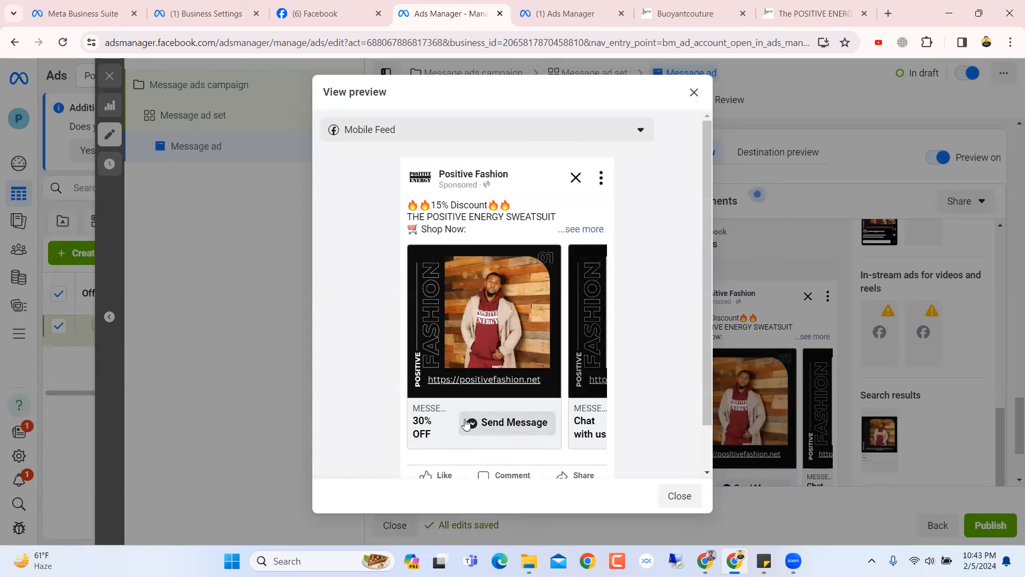
Switch the enlarged ad preview to Desktop Feed, inspect the primary text and card headlines, and close the preview
{"action": "left_click", "coordinate": [632, 132]}
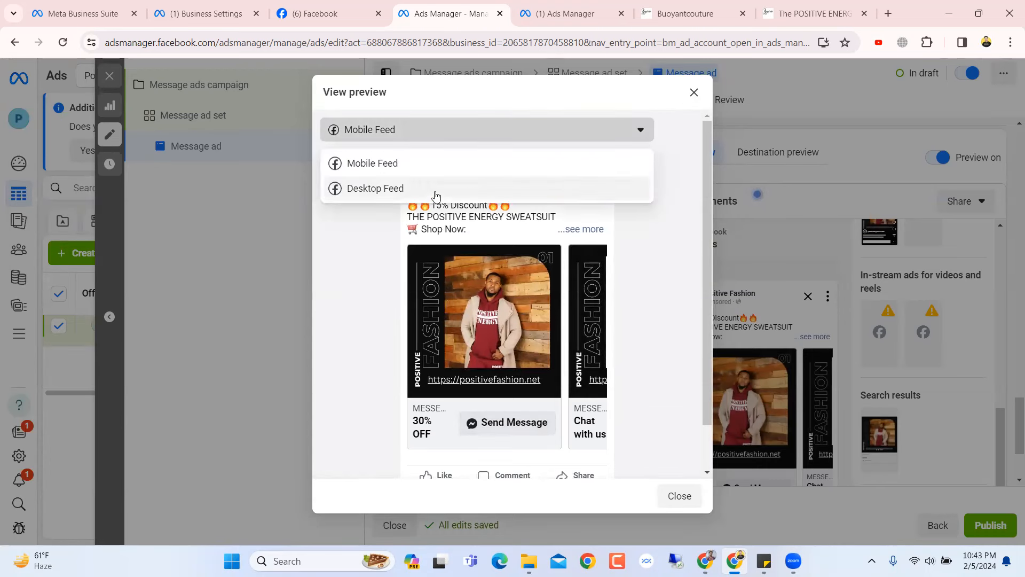
{"action": "left_click", "coordinate": [435, 192]}
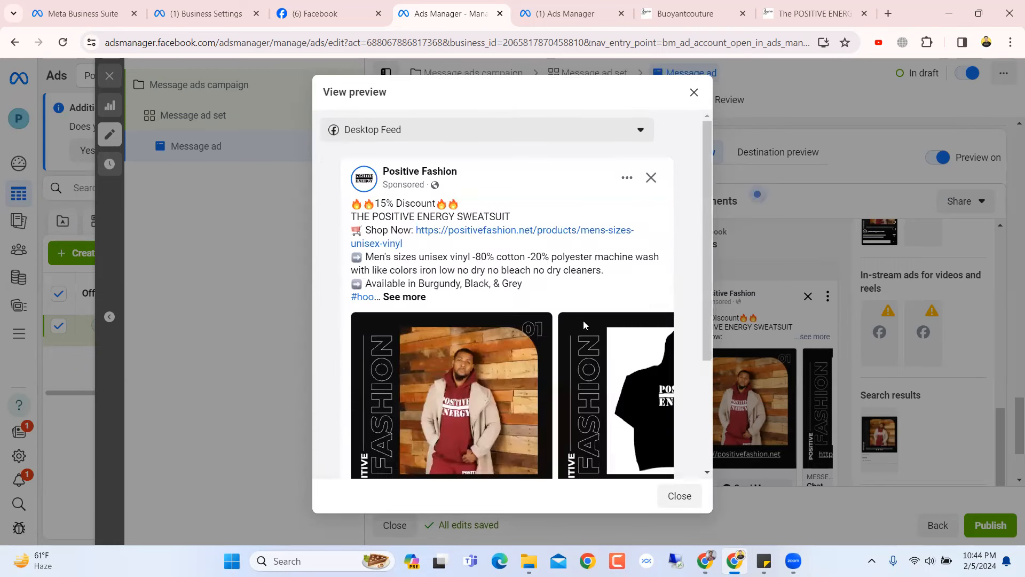
{"action": "scroll", "coordinate": [576, 299], "scroll_direction": "down", "scroll_amount": 3}
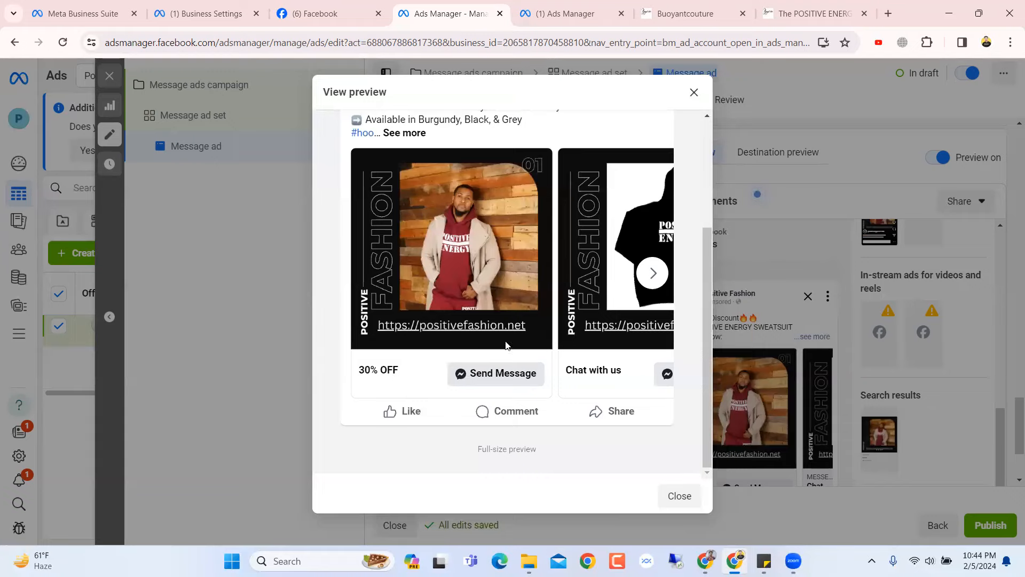
{"action": "left_click", "coordinate": [694, 93]}
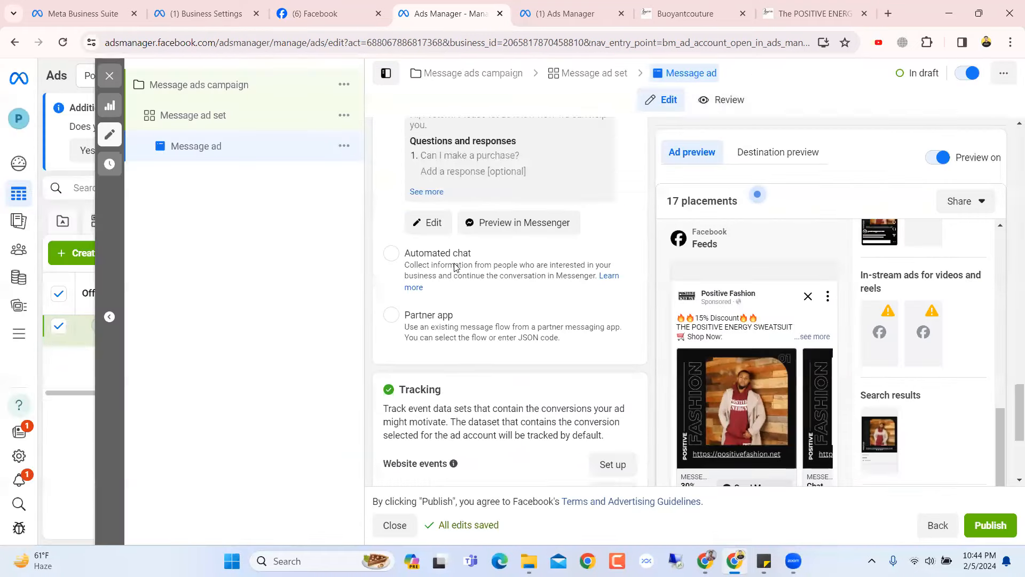
Enter "Message Now" as the description of the first carousel card and collapse that card
{"action": "scroll", "coordinate": [455, 267], "scroll_direction": "up", "scroll_amount": 8}
{"action": "scroll", "coordinate": [499, 290], "scroll_direction": "up", "scroll_amount": 10}
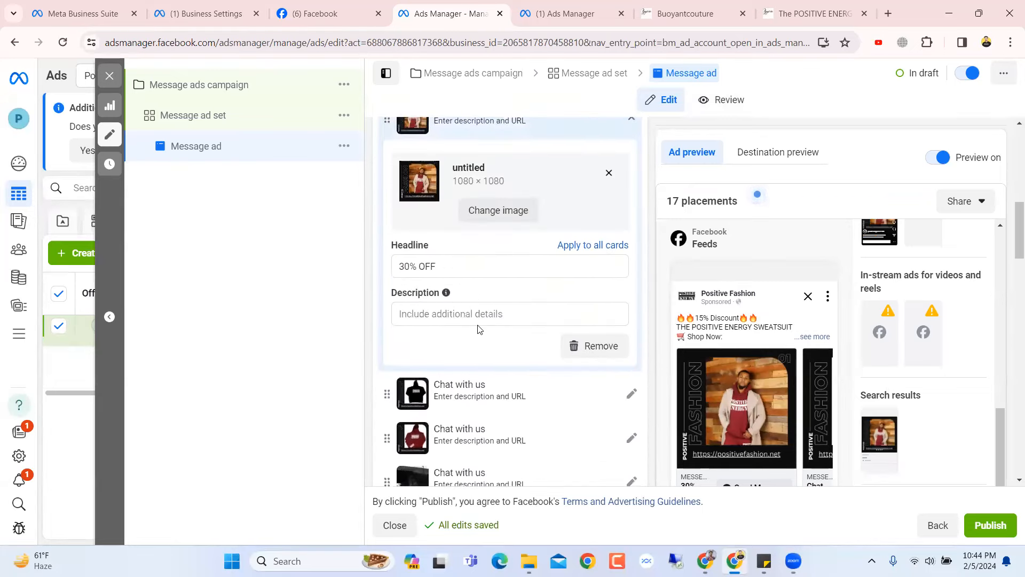
{"action": "left_click", "coordinate": [480, 314]}
{"action": "type", "text": "Mea"}
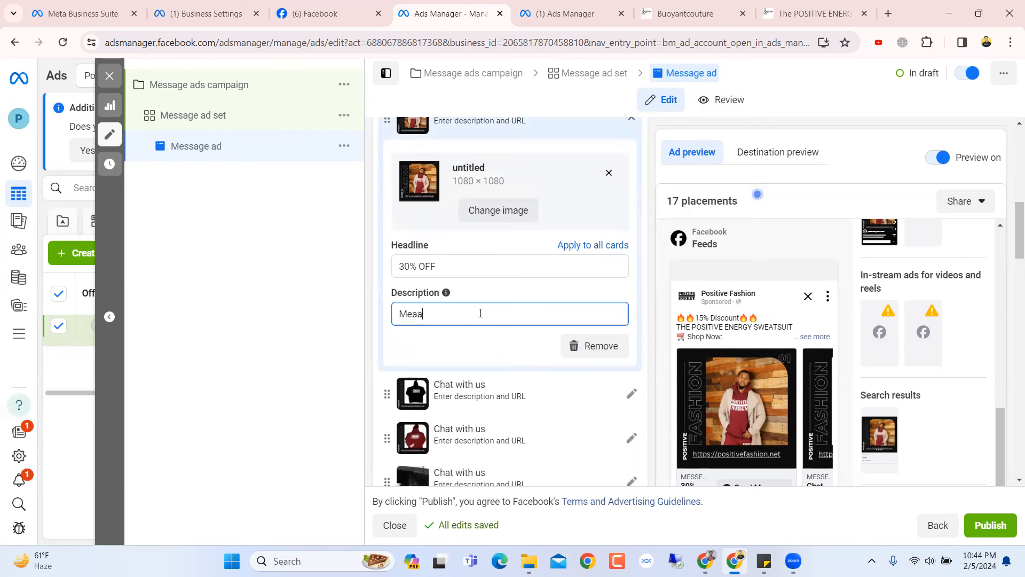
{"action": "type", "text": "a"}
{"action": "key", "text": "BackSpace"}
{"action": "key", "text": "BackSpace"}
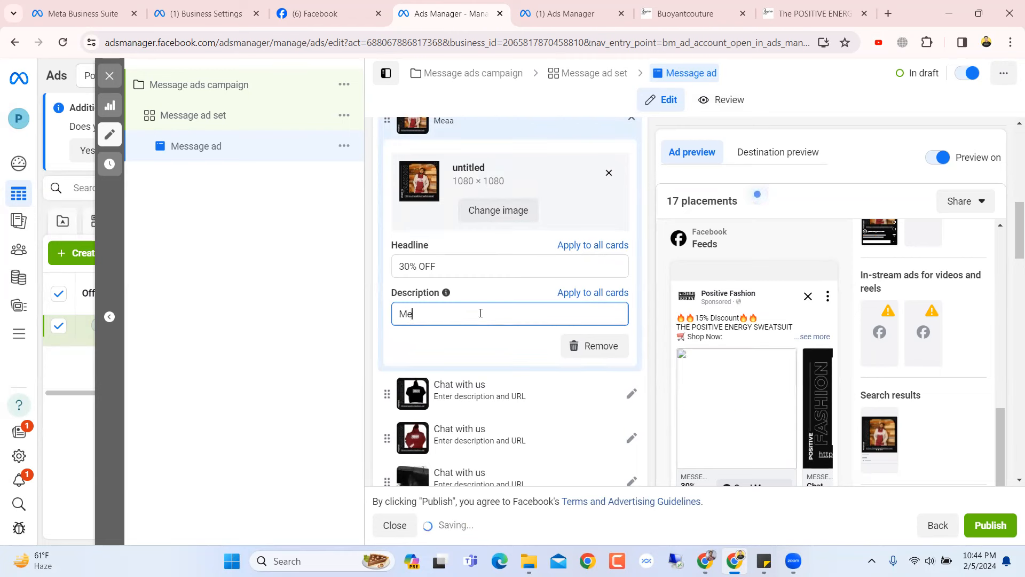
{"action": "scroll", "coordinate": [481, 313], "scroll_direction": "down", "scroll_amount": 12}
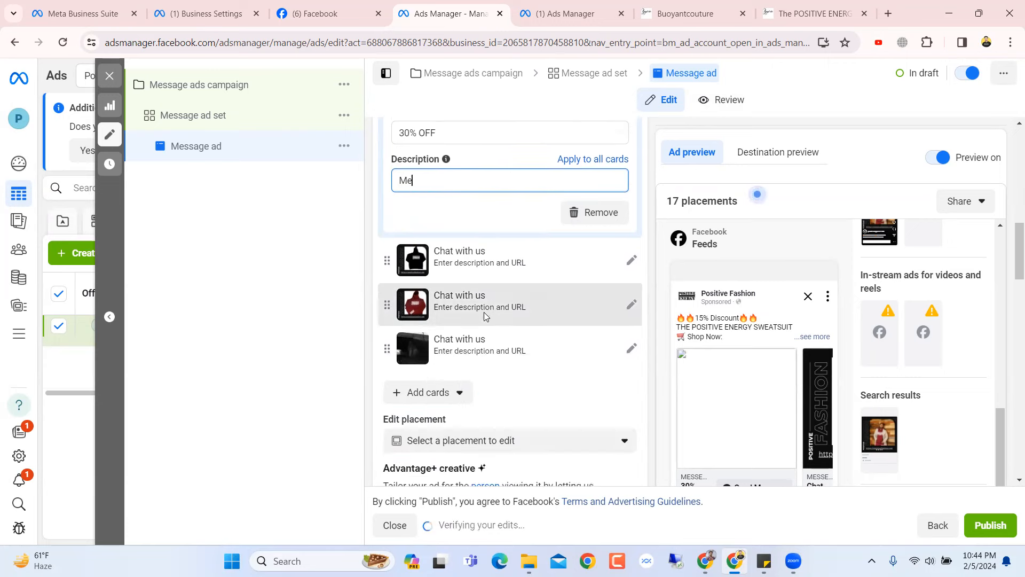
{"action": "scroll", "coordinate": [752, 408], "scroll_direction": "down", "scroll_amount": 8}
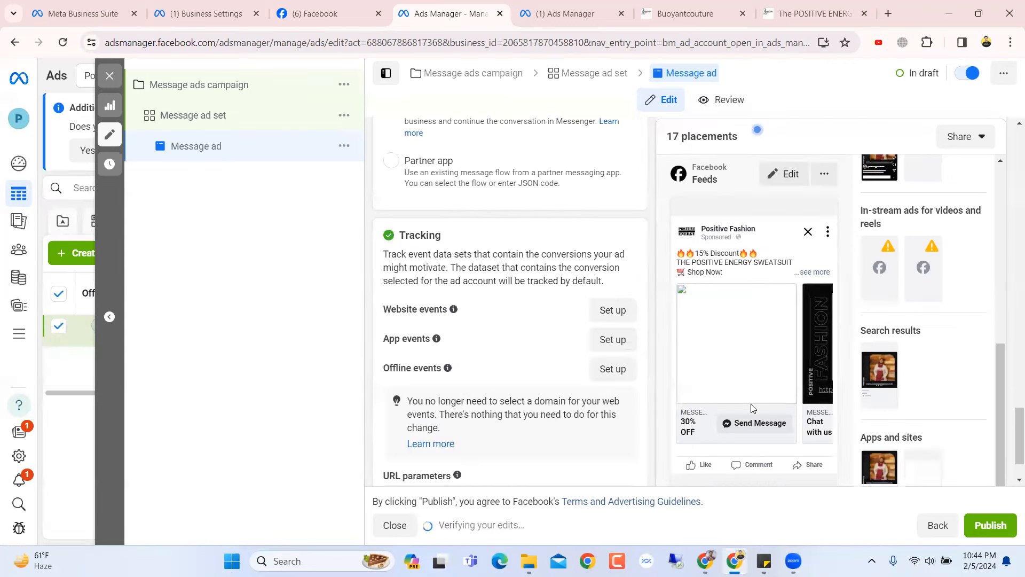
{"action": "scroll", "coordinate": [582, 352], "scroll_direction": "up", "scroll_amount": 15}
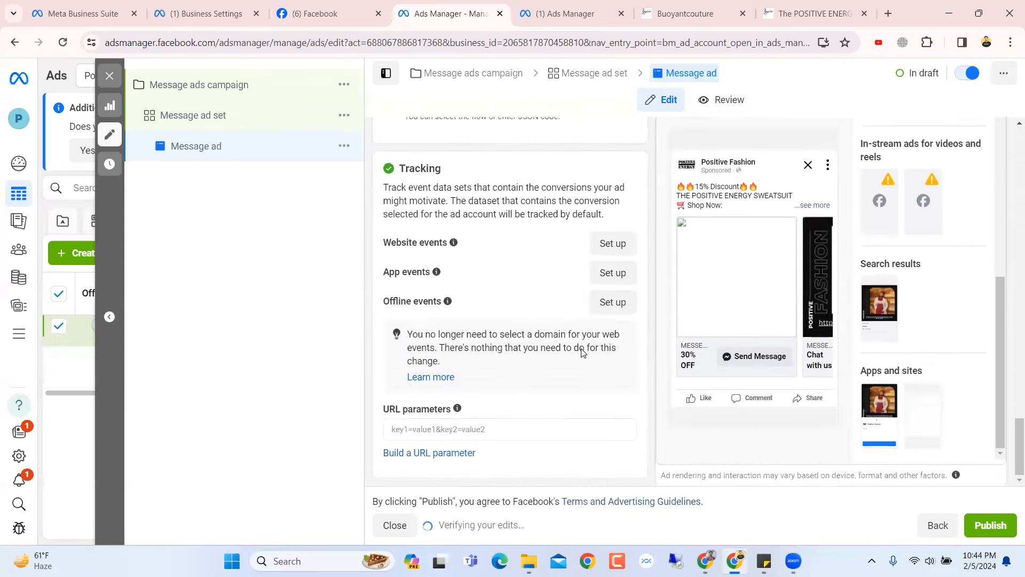
{"action": "scroll", "coordinate": [572, 353], "scroll_direction": "up", "scroll_amount": 6}
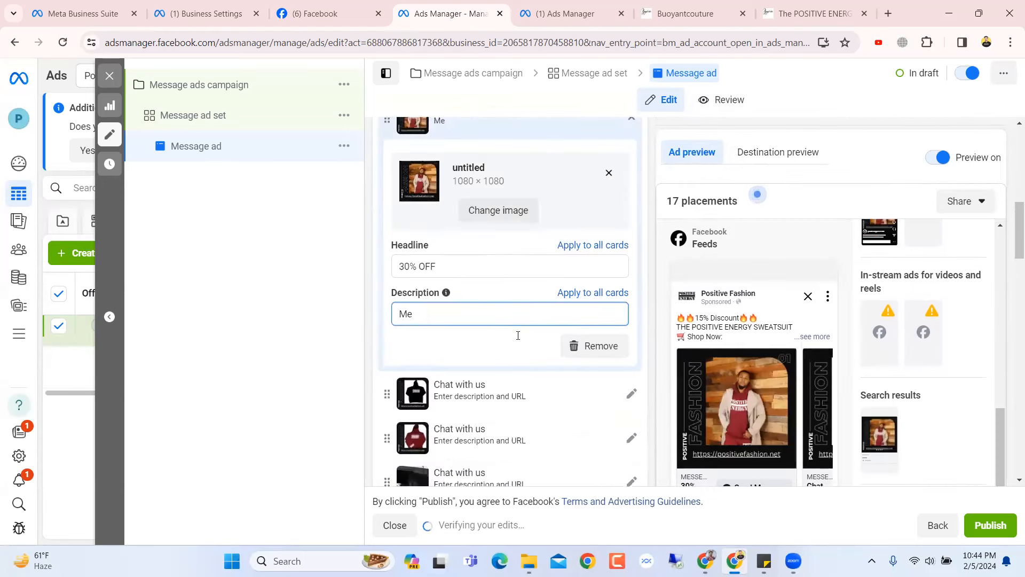
{"action": "type", "text": "ssage Now"}
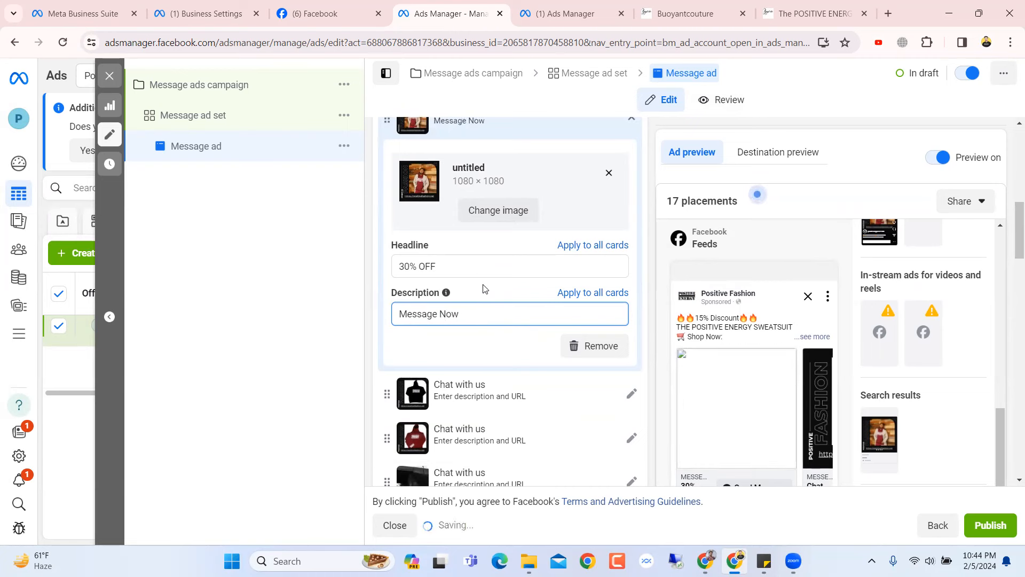
{"action": "scroll", "coordinate": [483, 288], "scroll_direction": "down", "scroll_amount": 1}
{"action": "scroll", "coordinate": [483, 288], "scroll_direction": "up", "scroll_amount": 3}
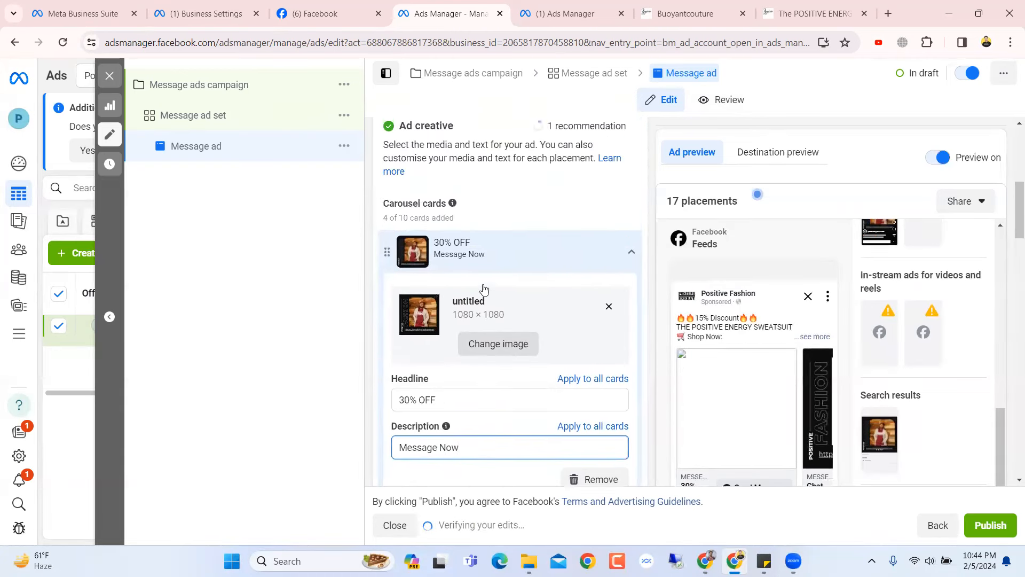
{"action": "left_click", "coordinate": [498, 270]}
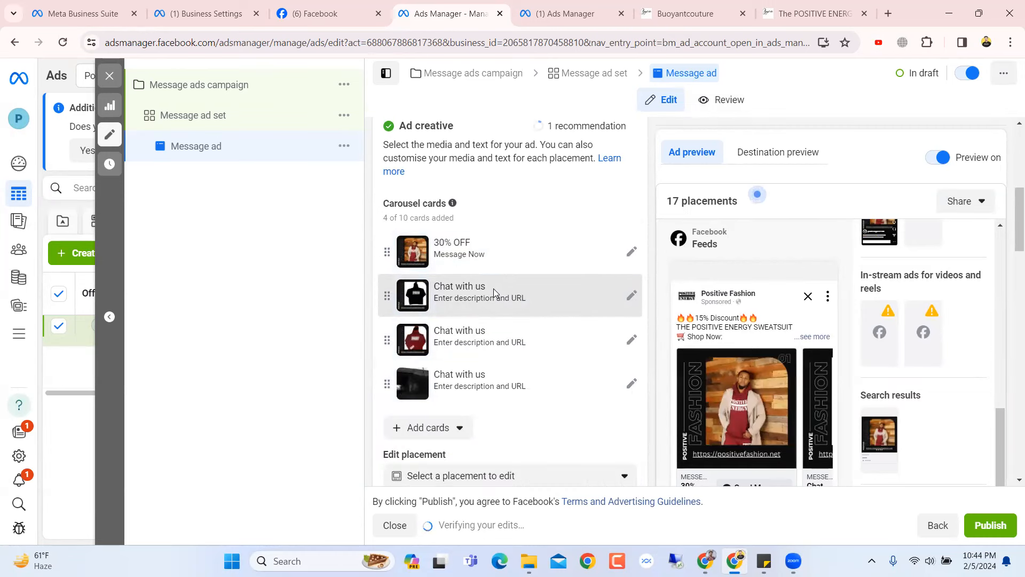
Replace the headline of the second carousel card, the black hoodie, with "50% OFF"
{"action": "left_click", "coordinate": [486, 290]}
{"action": "scroll", "coordinate": [468, 370], "scroll_direction": "down", "scroll_amount": 2}
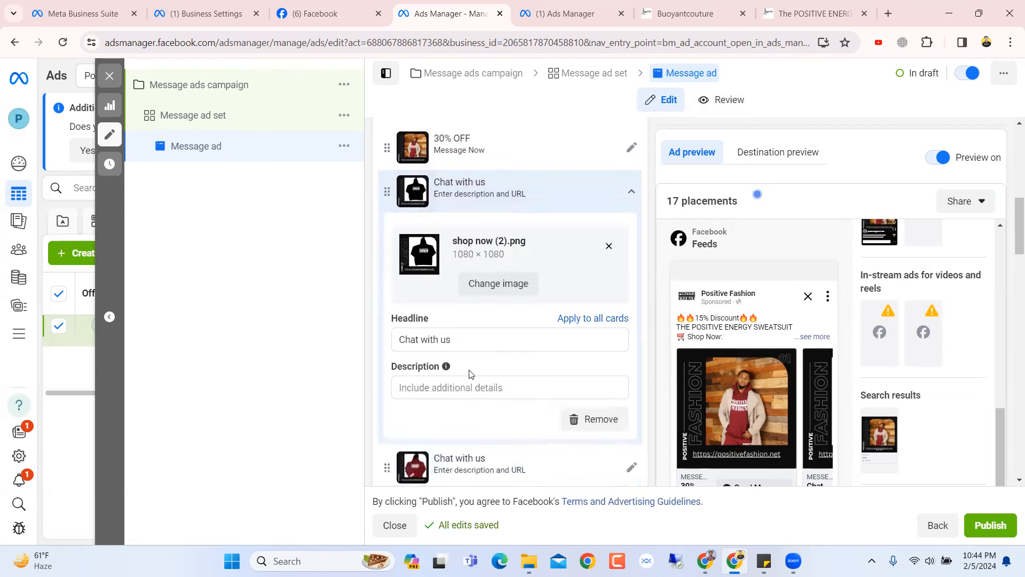
{"action": "scroll", "coordinate": [472, 311], "scroll_direction": "down", "scroll_amount": 1}
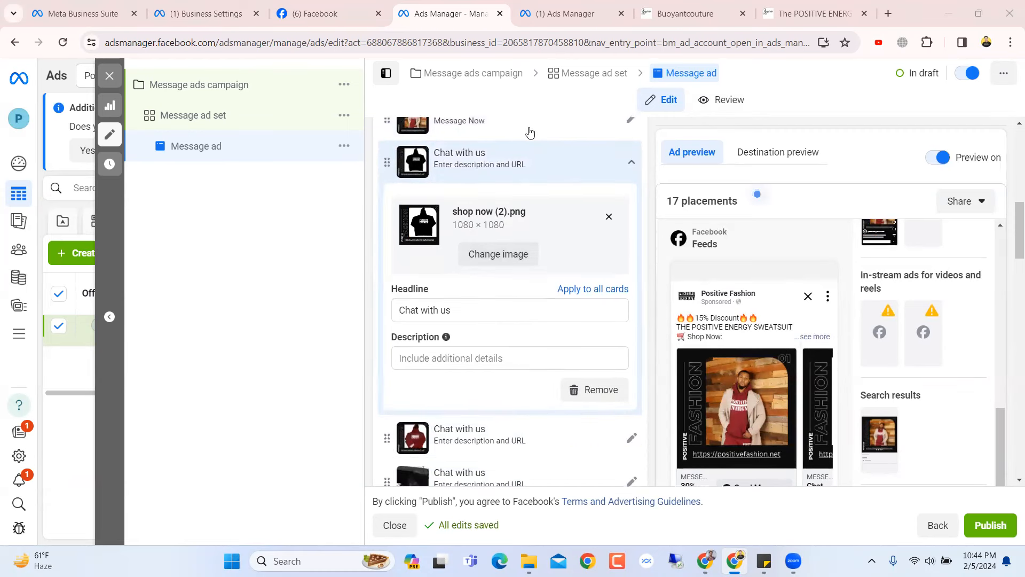
{"action": "triple_click", "coordinate": [465, 307]}
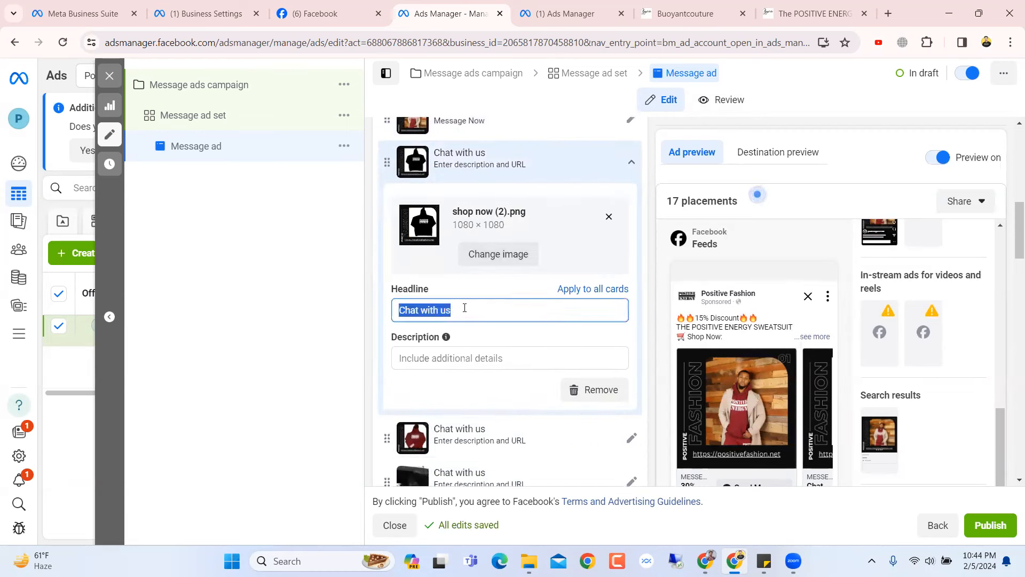
{"action": "key", "text": "BackSpace"}
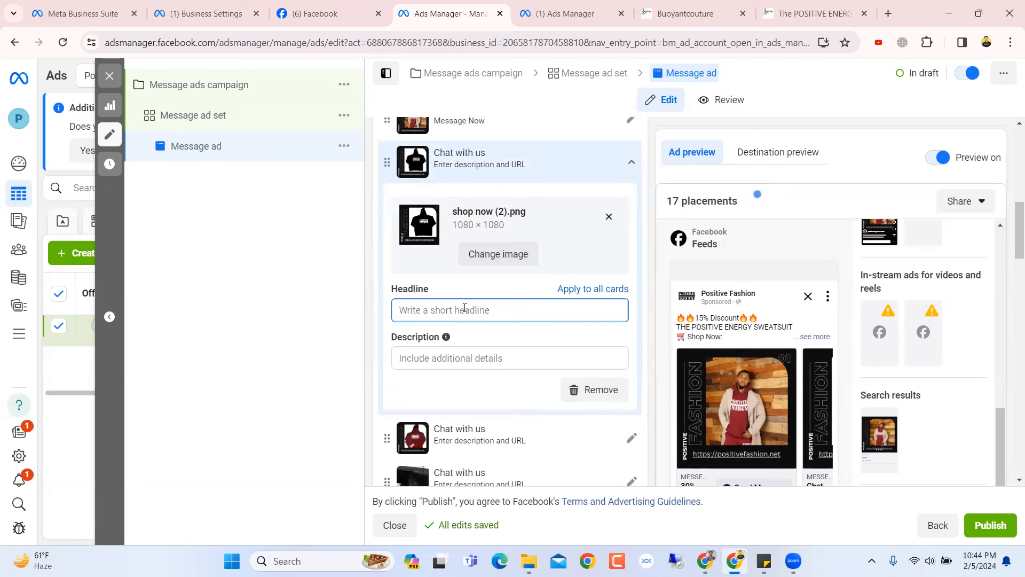
{"action": "type", "text": "50"}
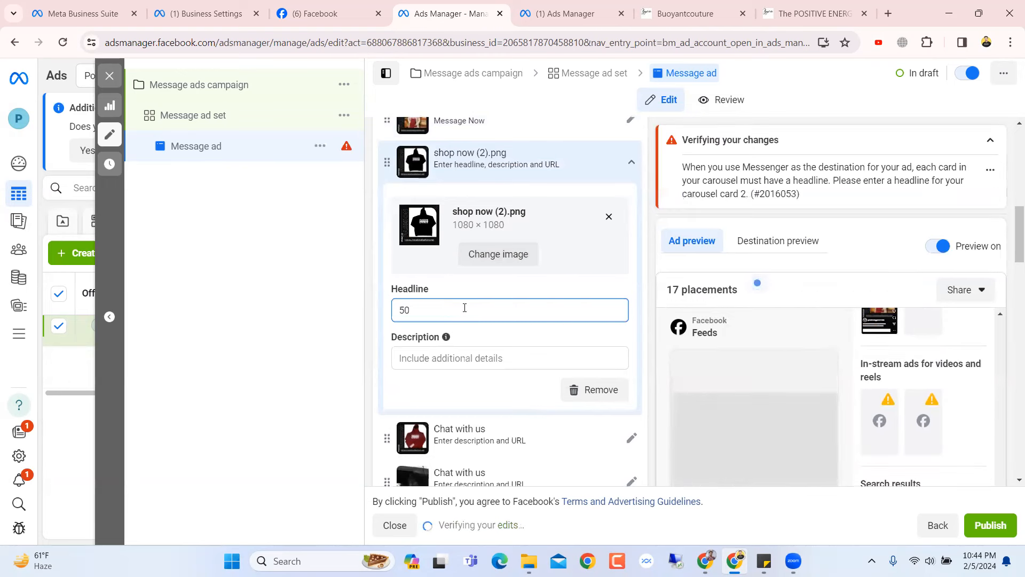
{"action": "type", "text": "% OFF"}
Enter "Message Now" as the second carousel card's description and collapse the card
{"action": "left_click", "coordinate": [474, 357]}
{"action": "type", "text": "Message "}
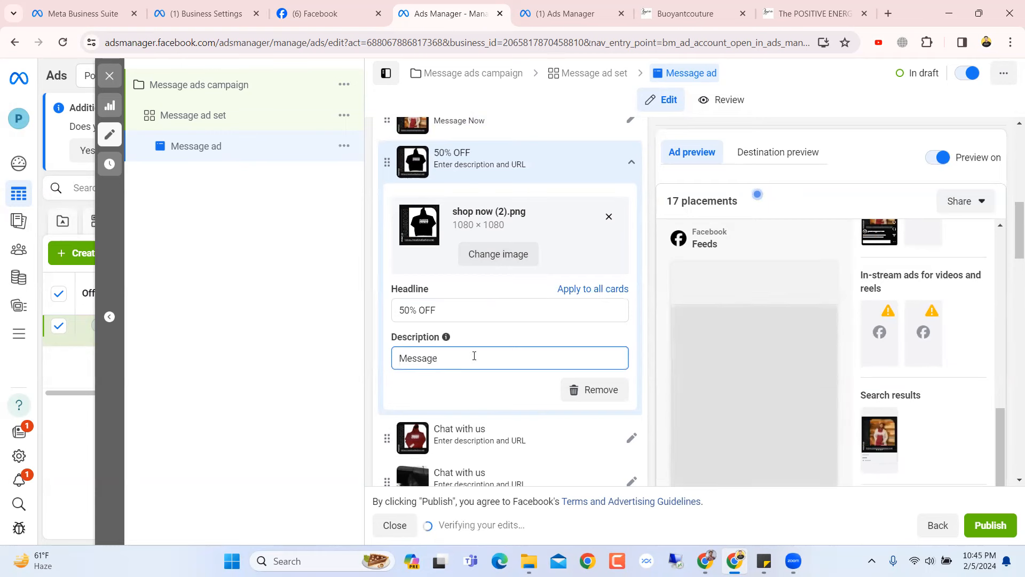
{"action": "type", "text": "Now"}
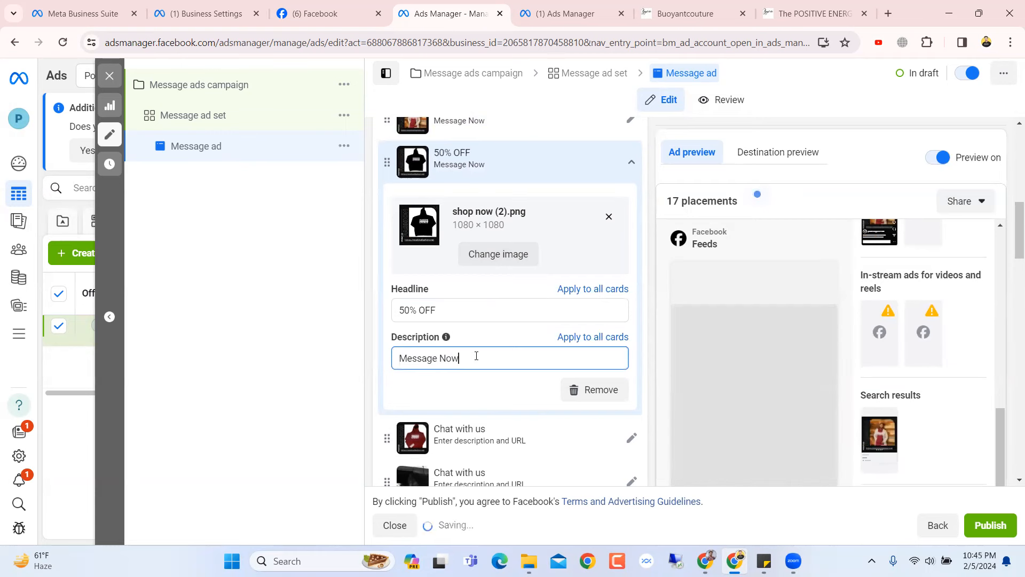
{"action": "scroll", "coordinate": [476, 355], "scroll_direction": "up", "scroll_amount": 1}
{"action": "left_click", "coordinate": [469, 230]}
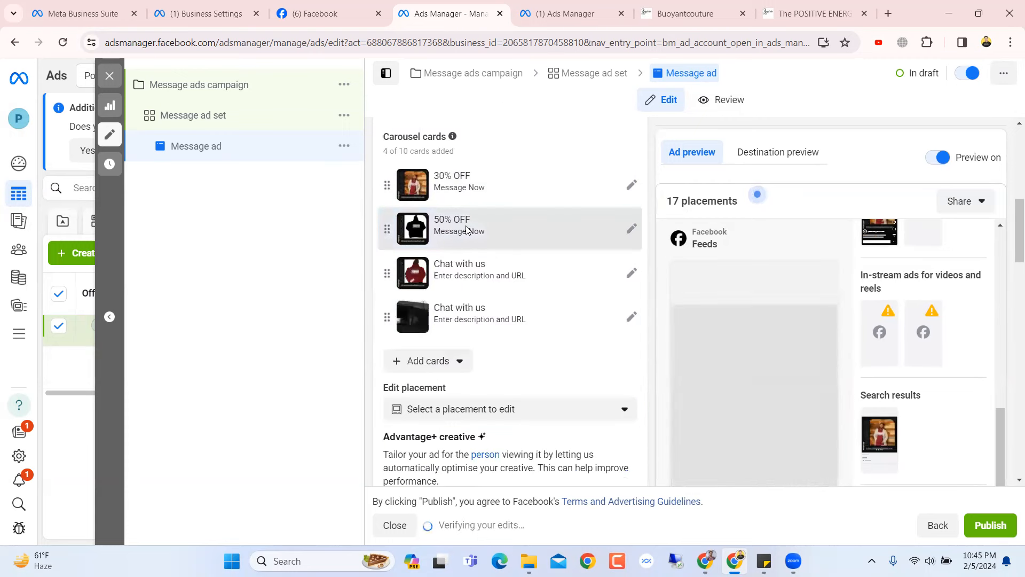
Replace the headline of the third carousel card, the burgundy hoodie, with "40% OFF"
{"action": "left_click", "coordinate": [474, 277]}
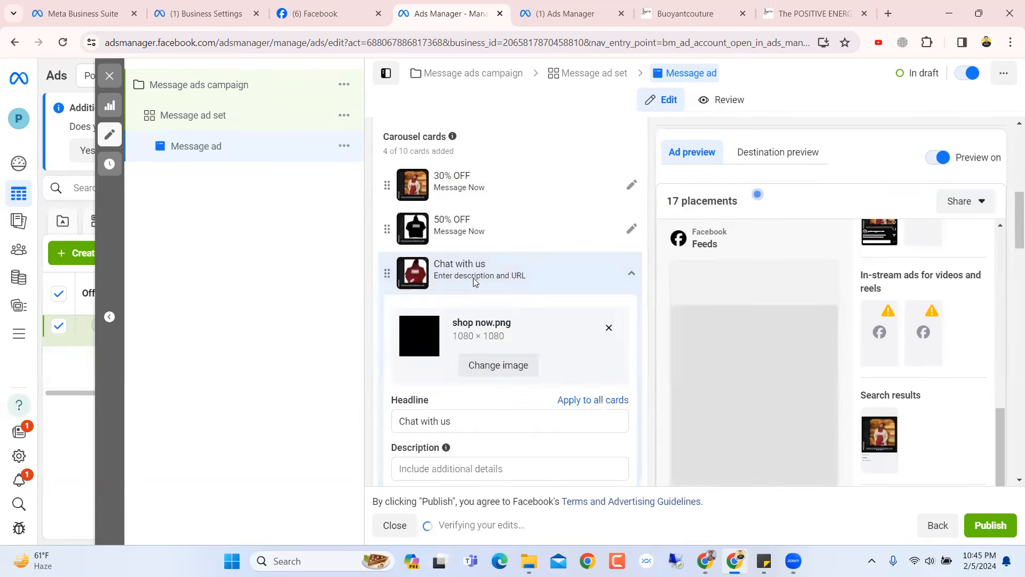
{"action": "scroll", "coordinate": [424, 358], "scroll_direction": "down", "scroll_amount": 2}
{"action": "triple_click", "coordinate": [458, 288]}
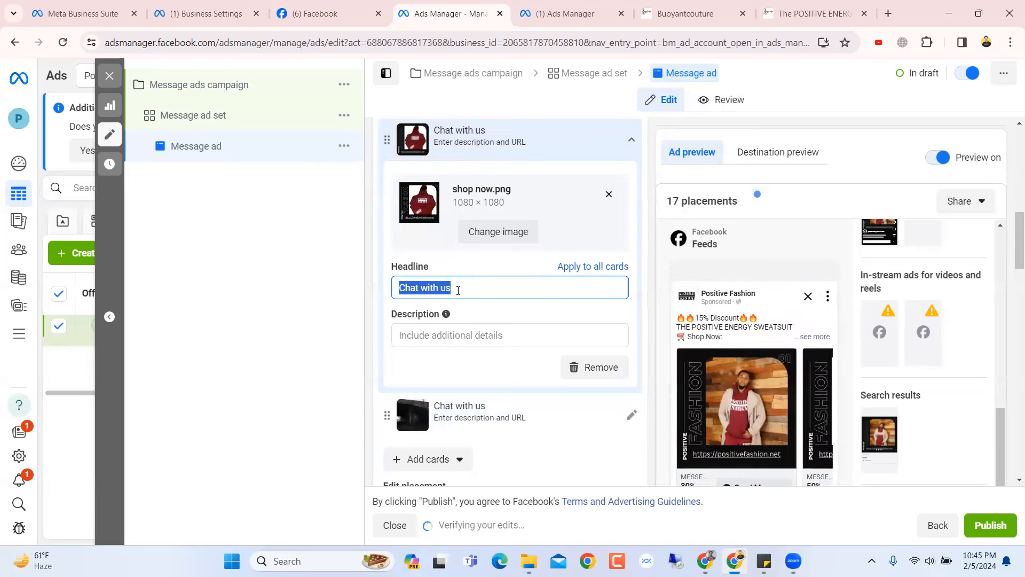
{"action": "key", "text": "BackSpace"}
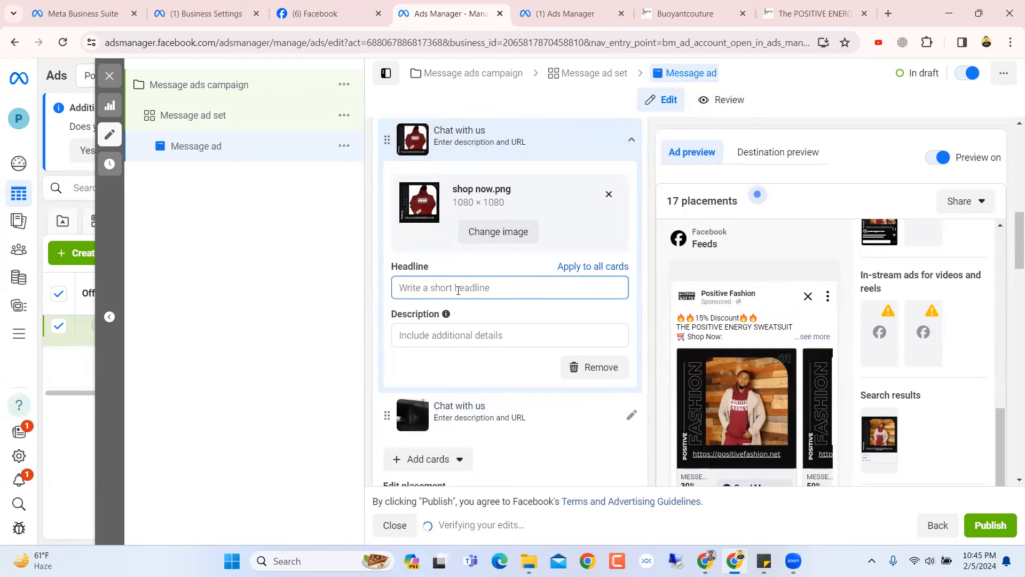
{"action": "type", "text": "40"}
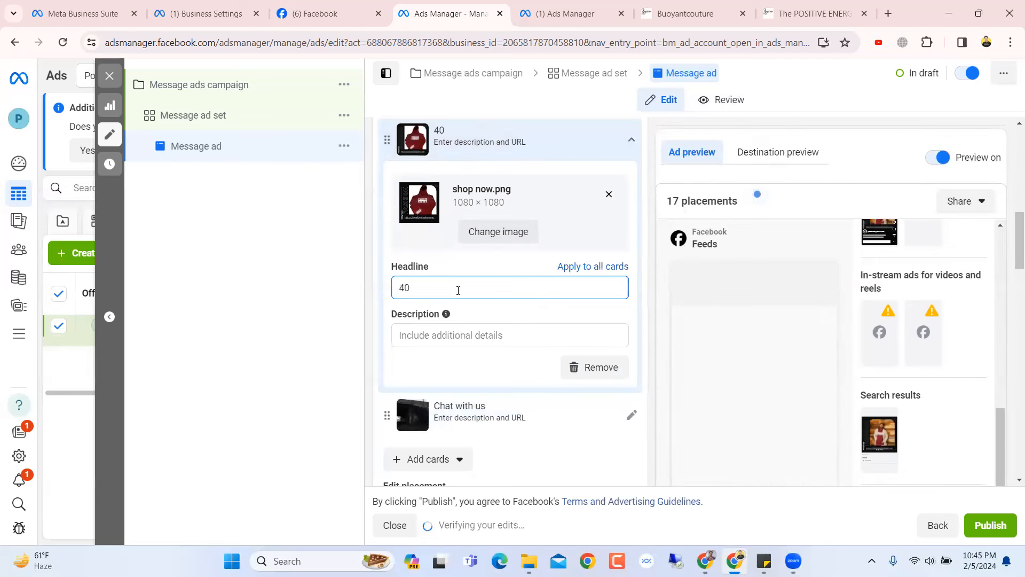
{"action": "type", "text": "% off"}
{"action": "key", "text": "BackSpace"}
{"action": "key", "text": "BackSpace"}
{"action": "type", "text": "OFF"}
Enter "Message Now" as the third carousel card's description and collapse the card
{"action": "left_click", "coordinate": [472, 333]}
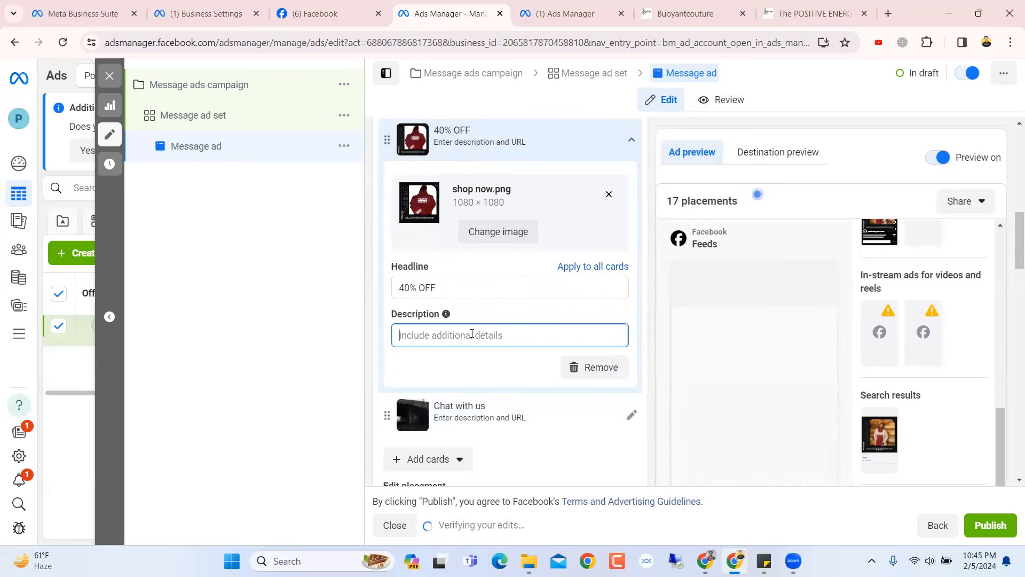
{"action": "type", "text": "M"}
{"action": "type", "text": "eaa"}
{"action": "key", "text": "BackSpace"}
{"action": "key", "text": "BackSpace"}
{"action": "type", "text": "ss"}
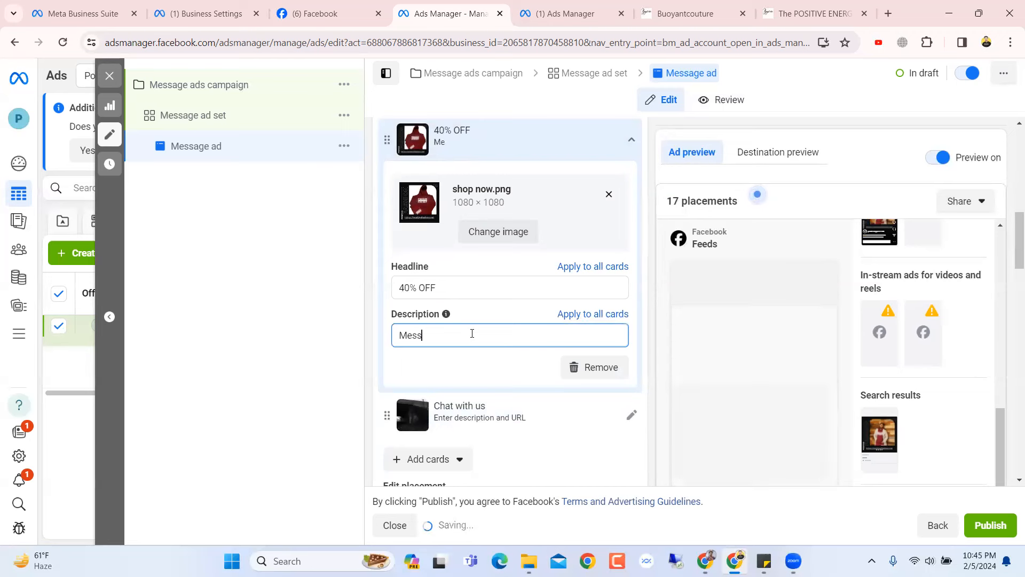
{"action": "type", "text": "age Now"}
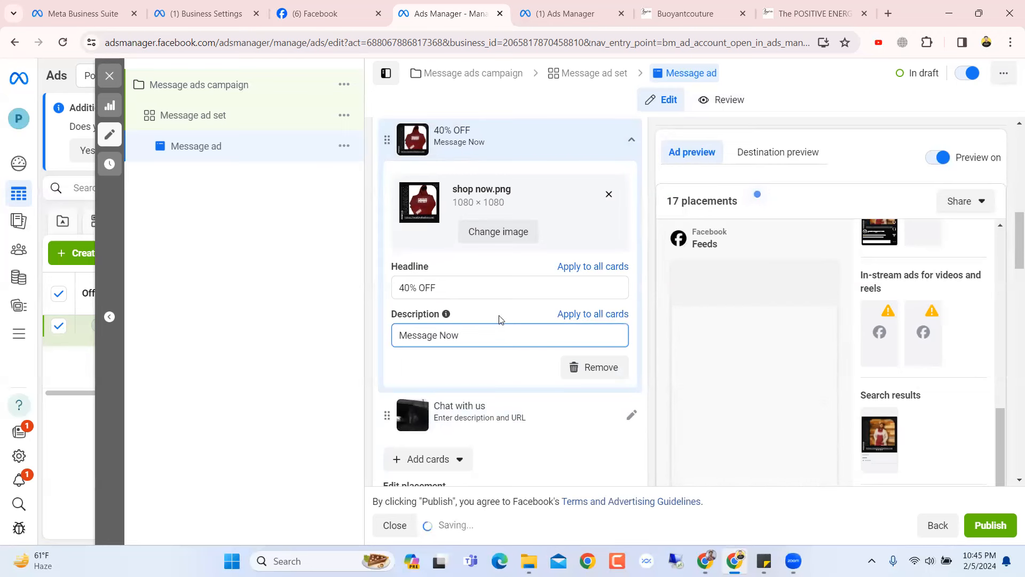
{"action": "left_click", "coordinate": [508, 147]}
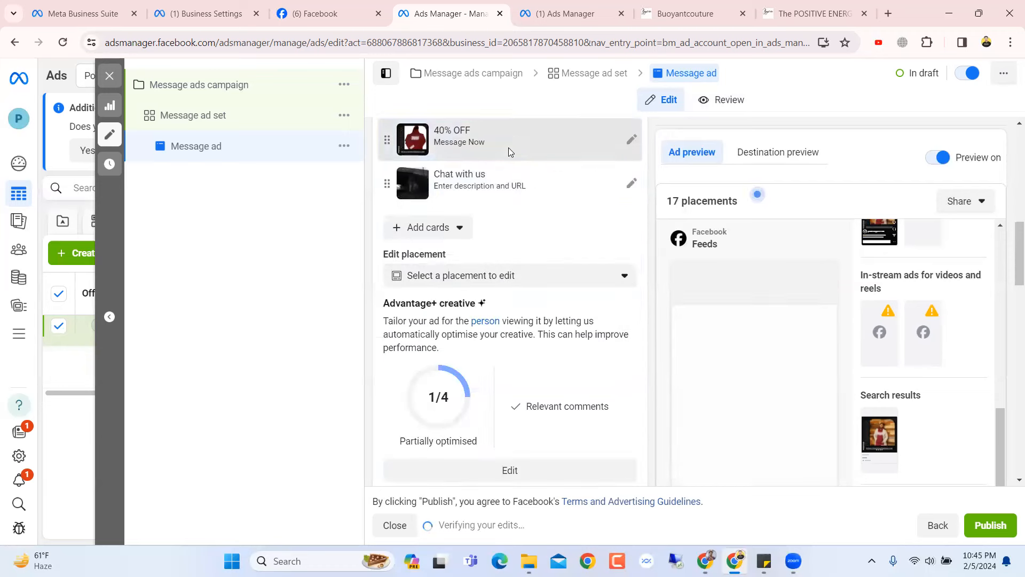
Review the message template section, including the Start conversations greeting and questions and the Automated chat and Partner app options
{"action": "left_click", "coordinate": [491, 182]}
{"action": "left_click", "coordinate": [491, 182]}
{"action": "scroll", "coordinate": [491, 182], "scroll_direction": "down", "scroll_amount": 3}
{"action": "scroll", "coordinate": [491, 181], "scroll_direction": "up", "scroll_amount": 3}
{"action": "scroll", "coordinate": [492, 186], "scroll_direction": "down", "scroll_amount": 15}
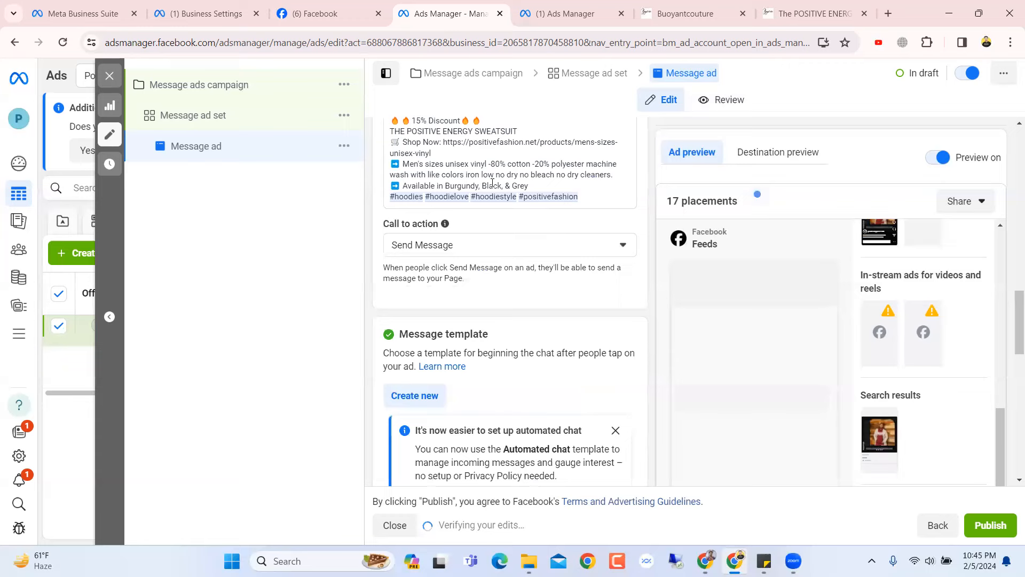
{"action": "scroll", "coordinate": [492, 186], "scroll_direction": "up", "scroll_amount": 6}
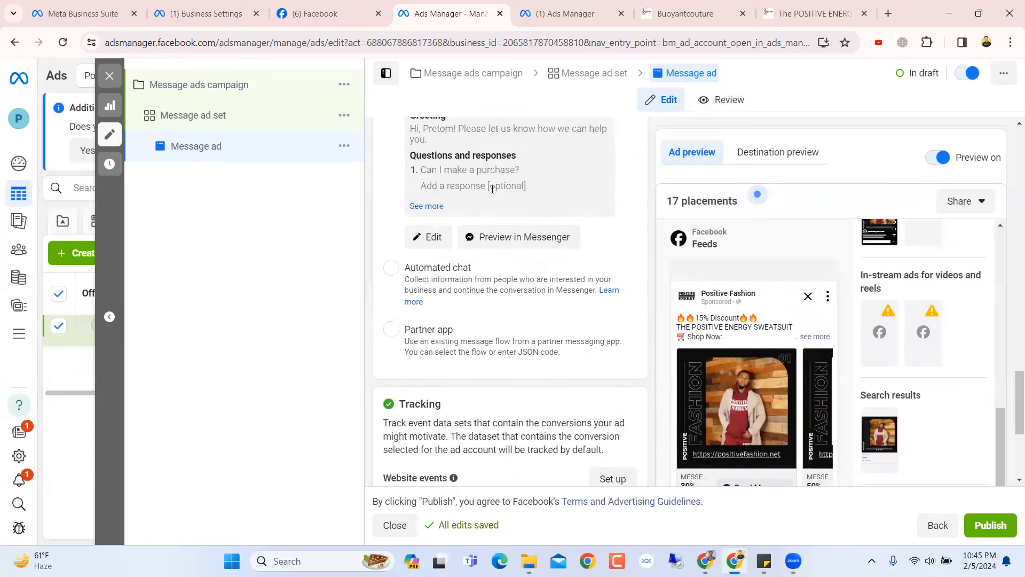
{"action": "scroll", "coordinate": [425, 306], "scroll_direction": "up", "scroll_amount": 3}
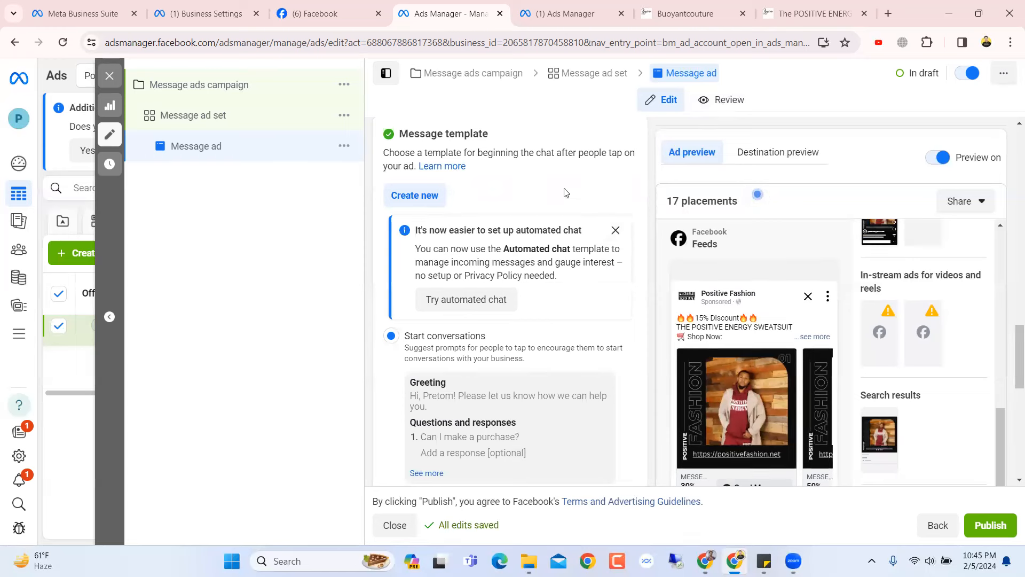
{"action": "scroll", "coordinate": [558, 198], "scroll_direction": "down", "scroll_amount": 3}
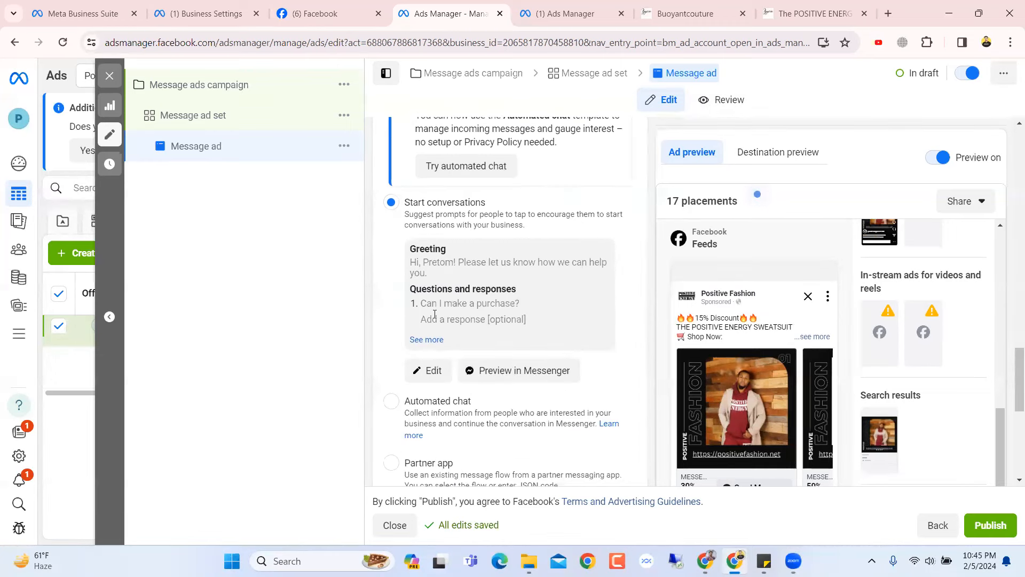
{"action": "scroll", "coordinate": [453, 321], "scroll_direction": "down", "scroll_amount": 1}
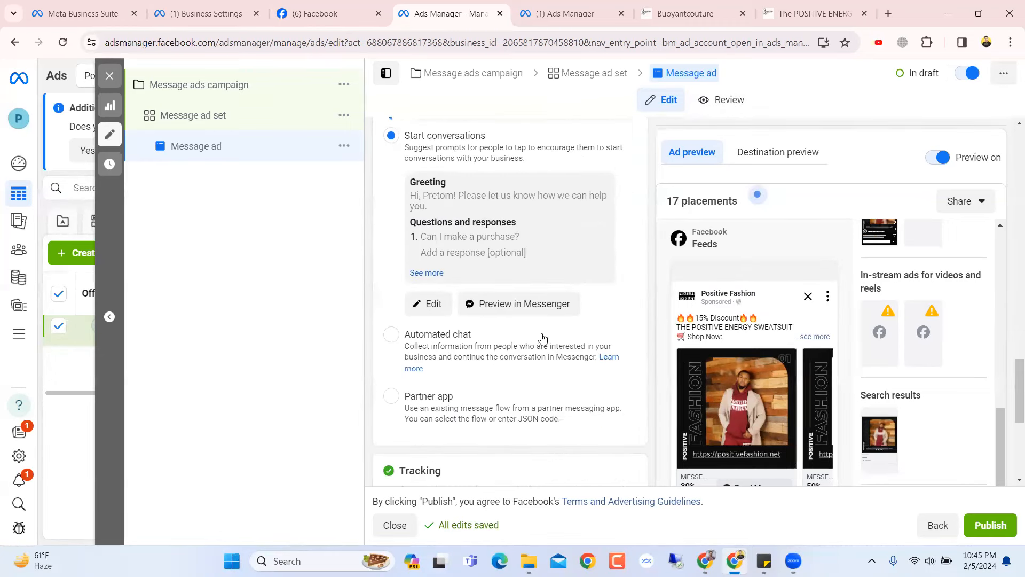
{"action": "scroll", "coordinate": [625, 324], "scroll_direction": "up", "scroll_amount": 3}
{"action": "scroll", "coordinate": [625, 324], "scroll_direction": "down", "scroll_amount": 1}
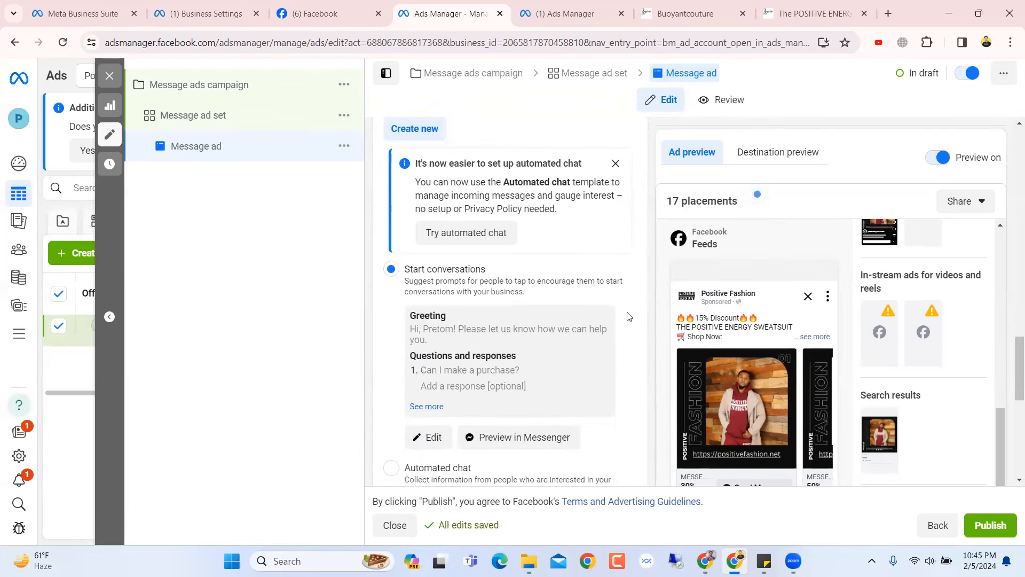
{"action": "mouse_move", "coordinate": [767, 319]}
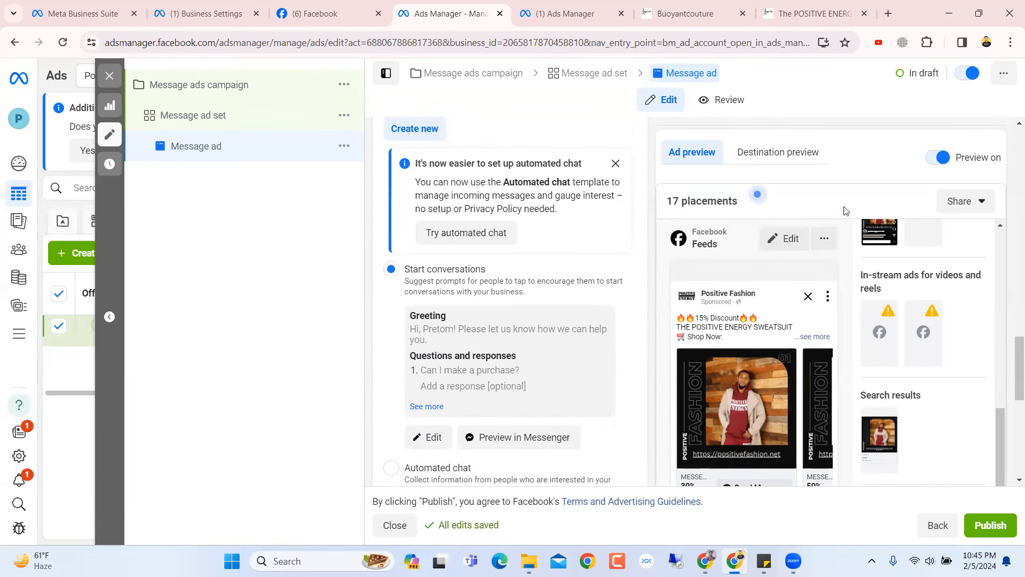
{"action": "scroll", "coordinate": [845, 212], "scroll_direction": "down", "scroll_amount": 1}
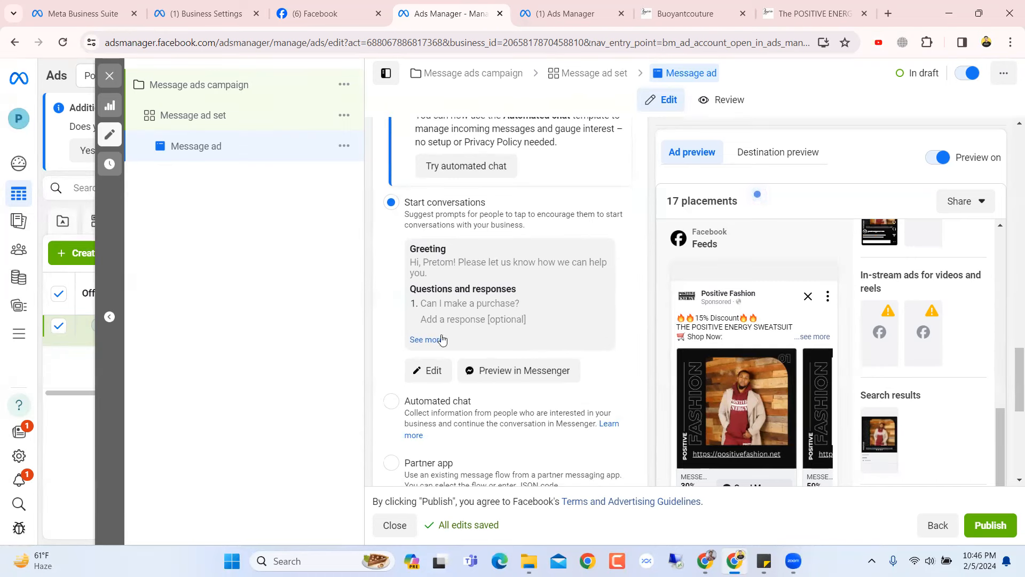
{"action": "scroll", "coordinate": [513, 236], "scroll_direction": "up", "scroll_amount": 1}
{"action": "scroll", "coordinate": [513, 236], "scroll_direction": "up", "scroll_amount": 2}
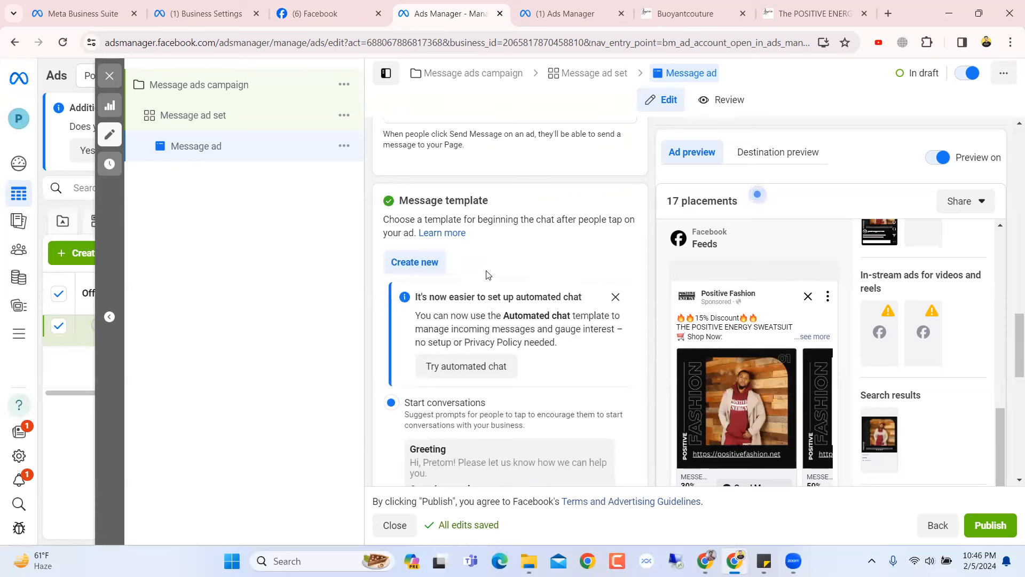
Open the Start conversations template for editing and review its greeting text and the three frequently asked questions with their automated responses
{"action": "scroll", "coordinate": [486, 275], "scroll_direction": "down", "scroll_amount": 2}
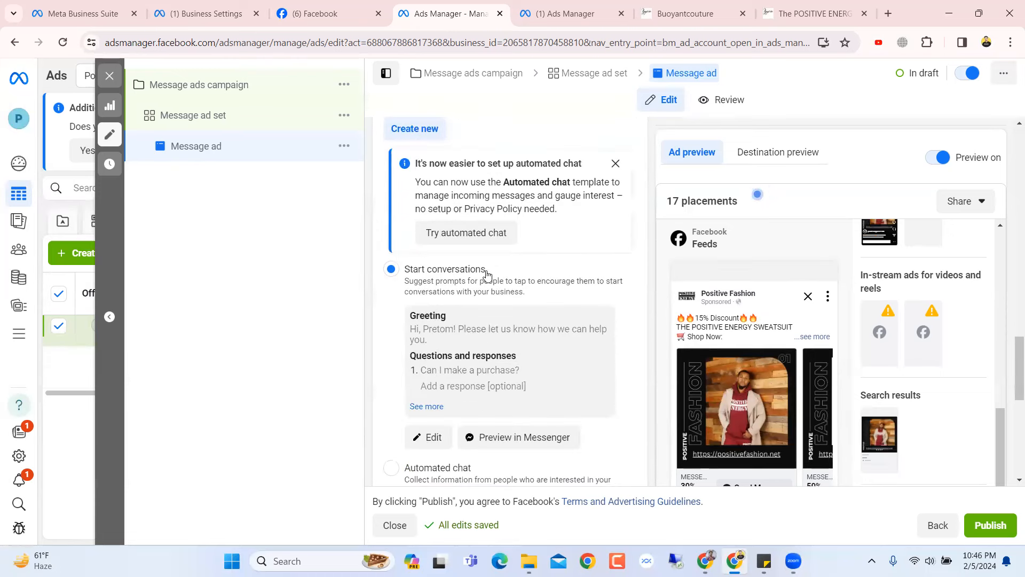
{"action": "scroll", "coordinate": [487, 274], "scroll_direction": "down", "scroll_amount": 1}
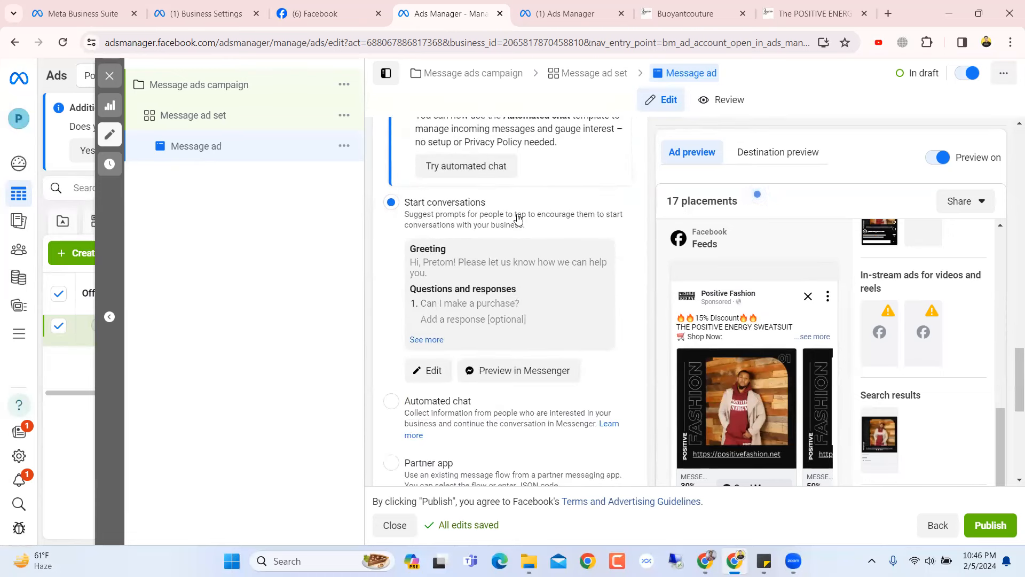
{"action": "scroll", "coordinate": [458, 222], "scroll_direction": "down", "scroll_amount": 2}
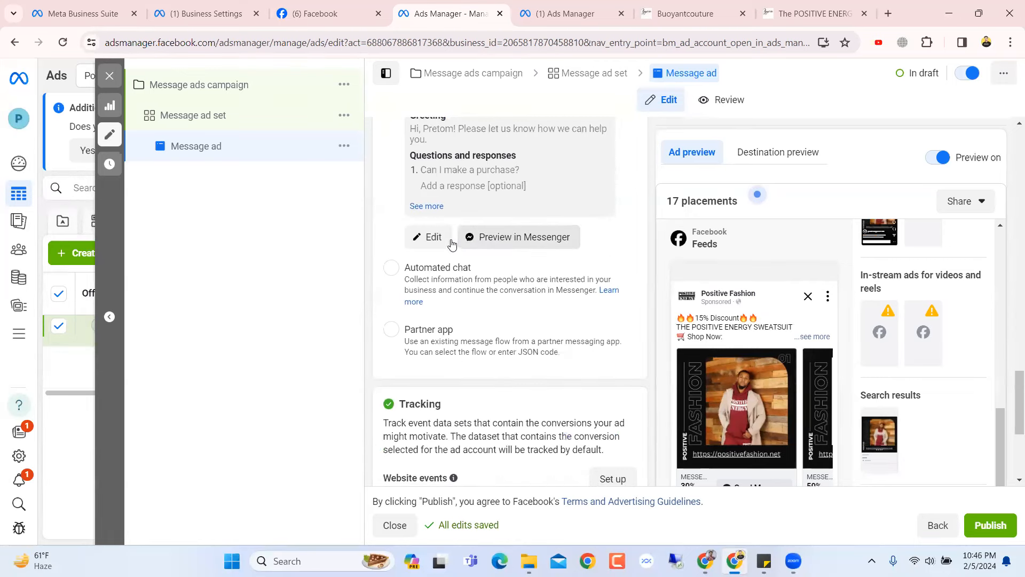
{"action": "left_click", "coordinate": [431, 236]}
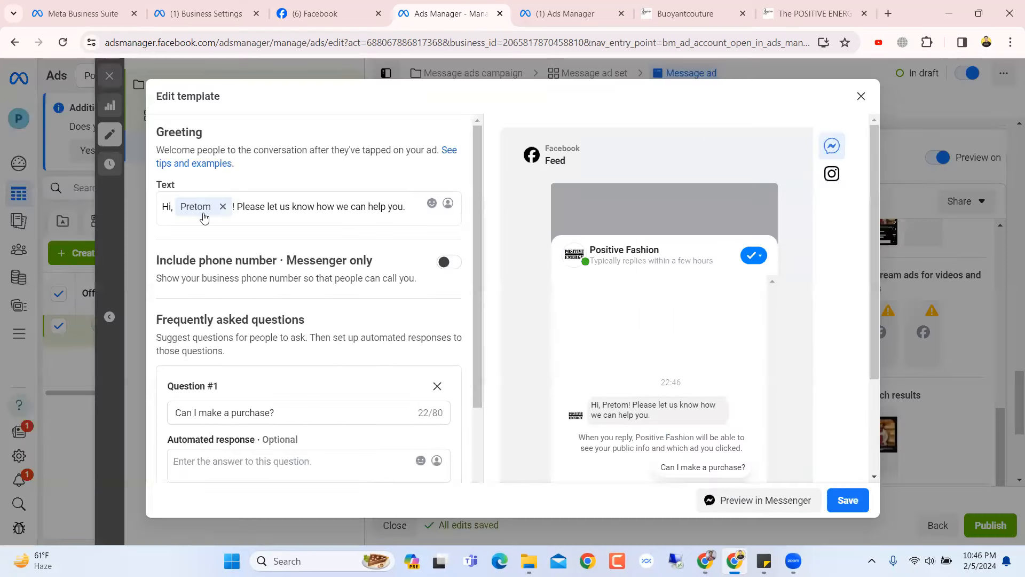
{"action": "left_click", "coordinate": [313, 206]}
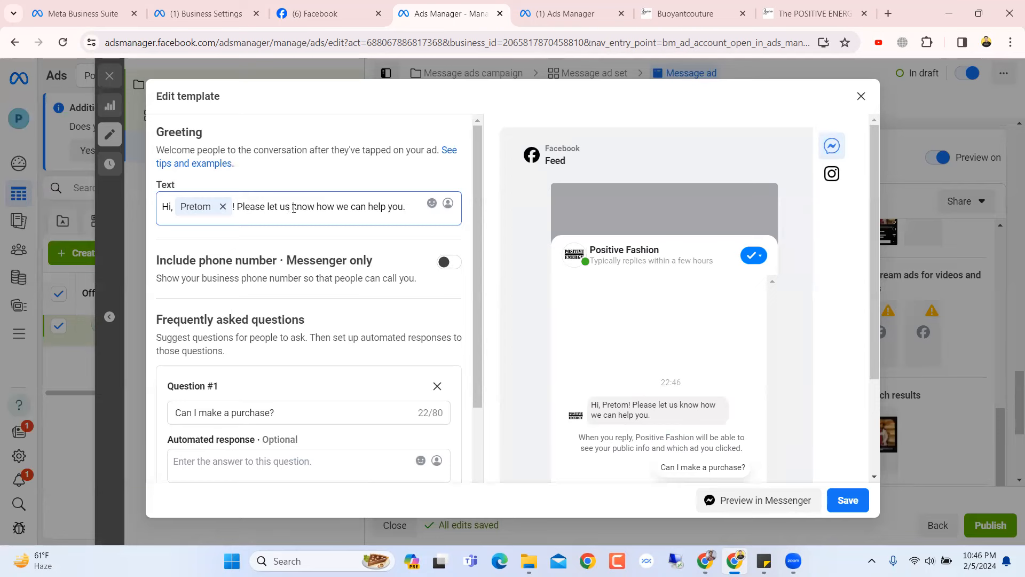
{"action": "scroll", "coordinate": [319, 333], "scroll_direction": "down", "scroll_amount": 3}
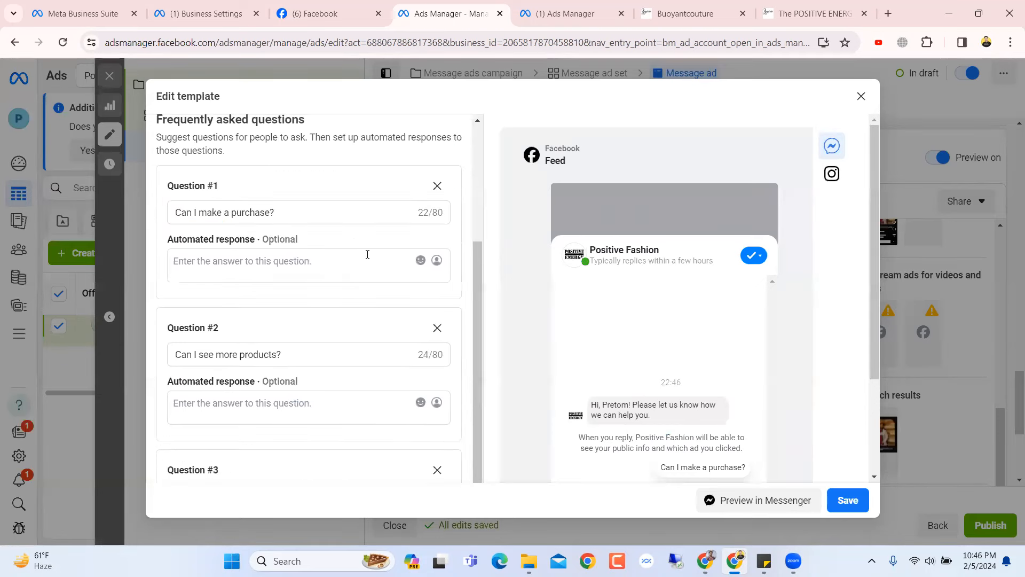
{"action": "scroll", "coordinate": [224, 269], "scroll_direction": "up", "scroll_amount": 2}
{"action": "scroll", "coordinate": [213, 268], "scroll_direction": "down", "scroll_amount": 2}
{"action": "scroll", "coordinate": [243, 300], "scroll_direction": "down", "scroll_amount": 2}
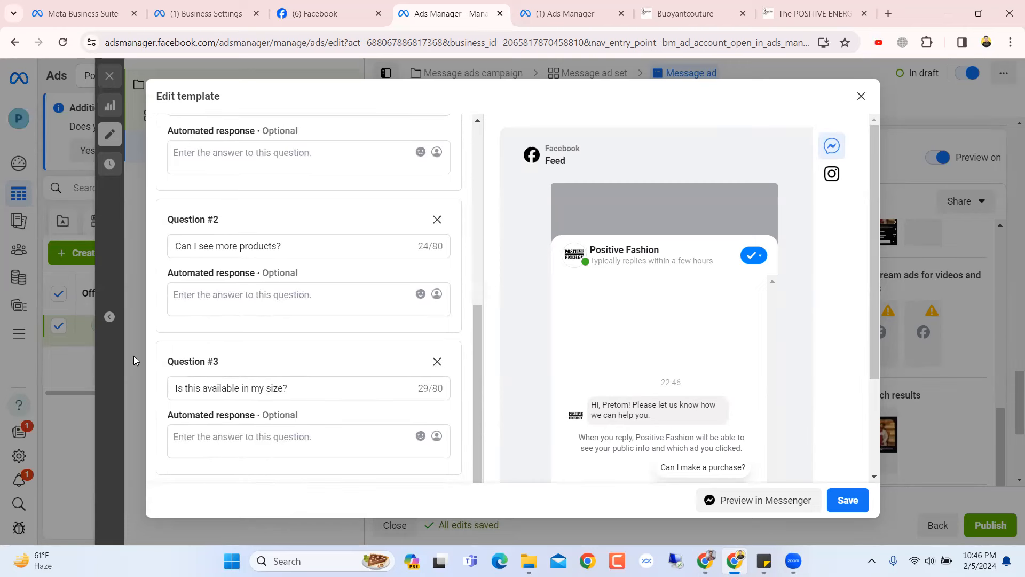
{"action": "scroll", "coordinate": [225, 368], "scroll_direction": "up", "scroll_amount": 6}
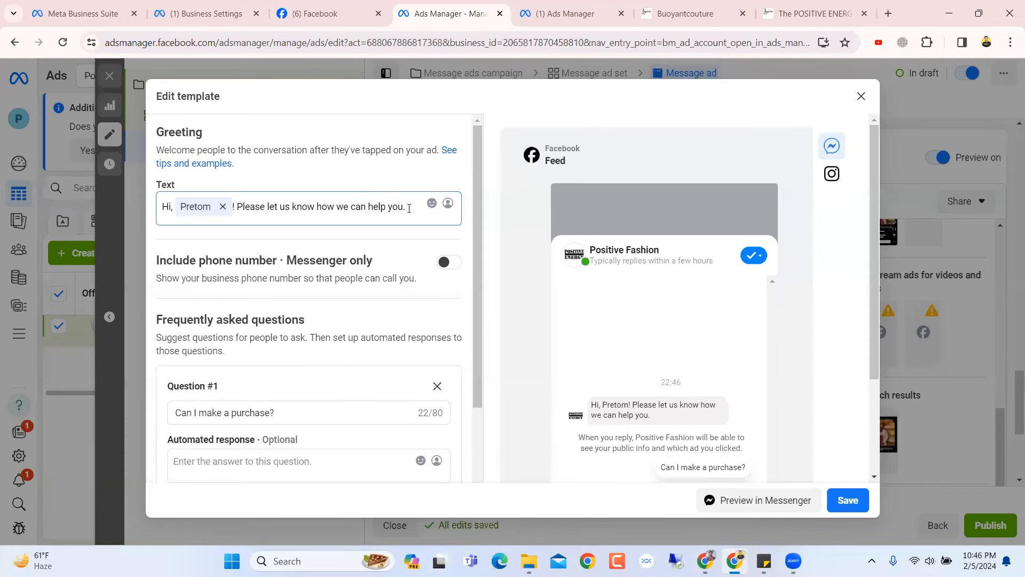
Compare how the greeting and suggested questions look in the template's Instagram and Messenger previews
{"action": "left_click", "coordinate": [832, 173]}
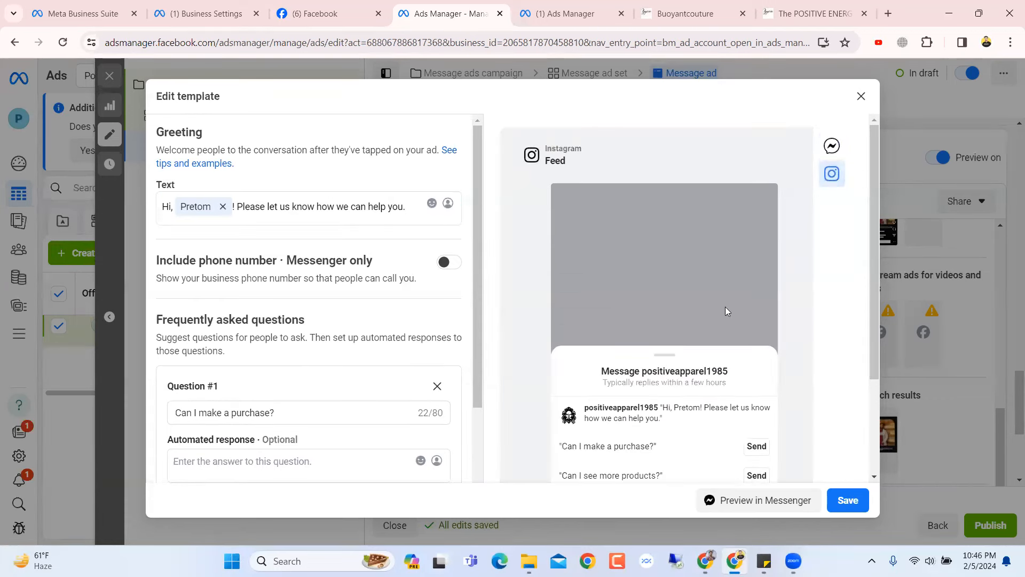
{"action": "scroll", "coordinate": [725, 307], "scroll_direction": "down", "scroll_amount": 3}
{"action": "scroll", "coordinate": [725, 311], "scroll_direction": "up", "scroll_amount": 3}
{"action": "scroll", "coordinate": [672, 309], "scroll_direction": "down", "scroll_amount": 3}
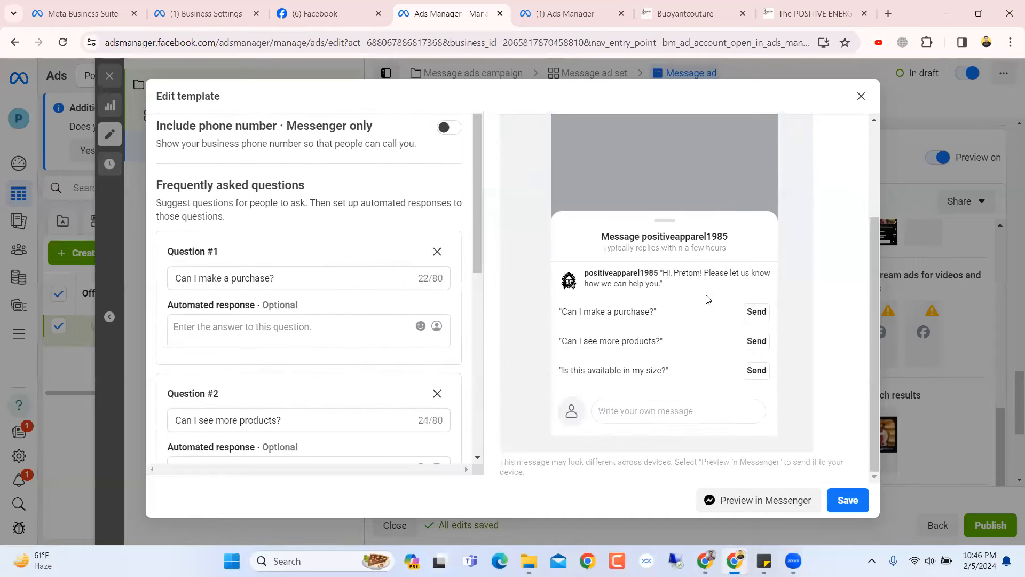
{"action": "scroll", "coordinate": [708, 299], "scroll_direction": "up", "scroll_amount": 3}
{"action": "scroll", "coordinate": [680, 368], "scroll_direction": "down", "scroll_amount": 3}
{"action": "scroll", "coordinate": [605, 342], "scroll_direction": "up", "scroll_amount": 2}
{"action": "scroll", "coordinate": [758, 323], "scroll_direction": "down", "scroll_amount": 2}
{"action": "scroll", "coordinate": [758, 322], "scroll_direction": "up", "scroll_amount": 2}
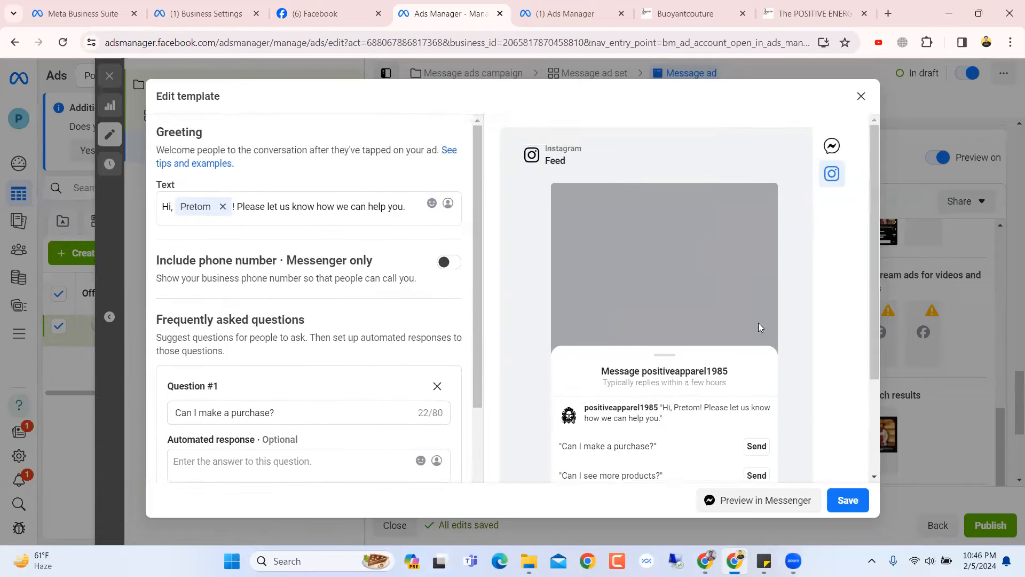
{"action": "scroll", "coordinate": [726, 308], "scroll_direction": "down", "scroll_amount": 2}
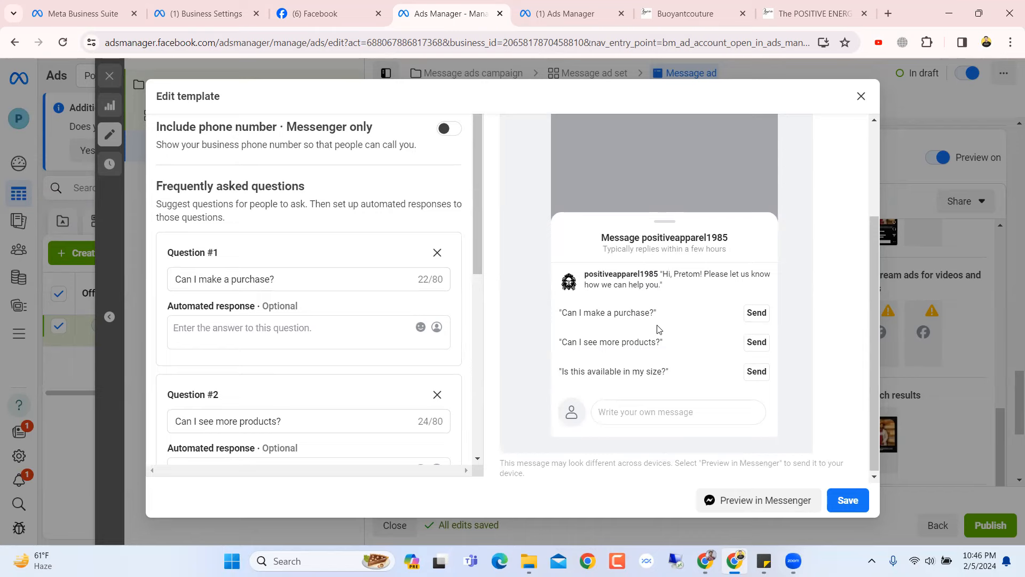
{"action": "scroll", "coordinate": [652, 386], "scroll_direction": "up", "scroll_amount": 3}
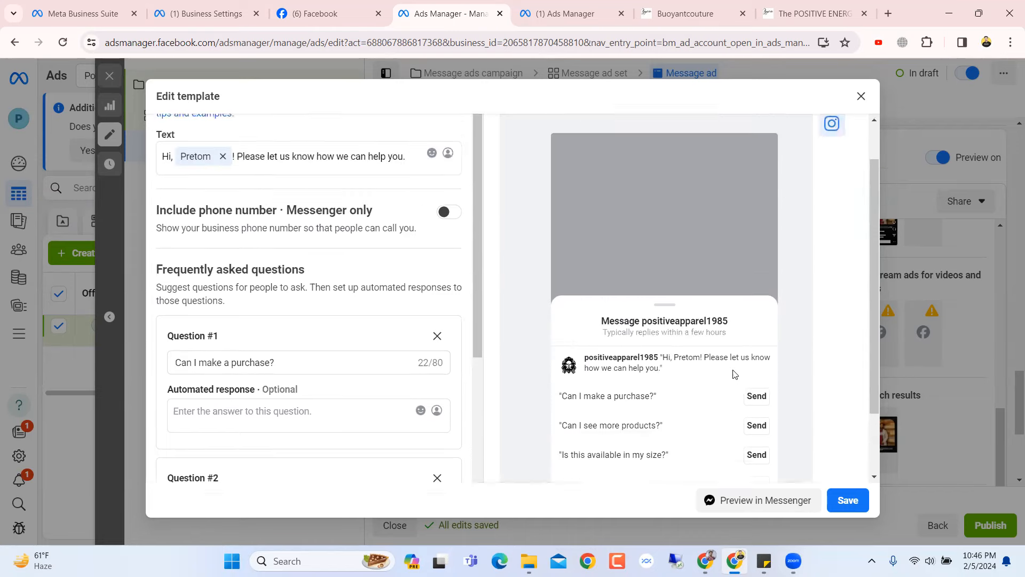
{"action": "scroll", "coordinate": [682, 332], "scroll_direction": "down", "scroll_amount": 1}
{"action": "scroll", "coordinate": [682, 332], "scroll_direction": "down", "scroll_amount": 1}
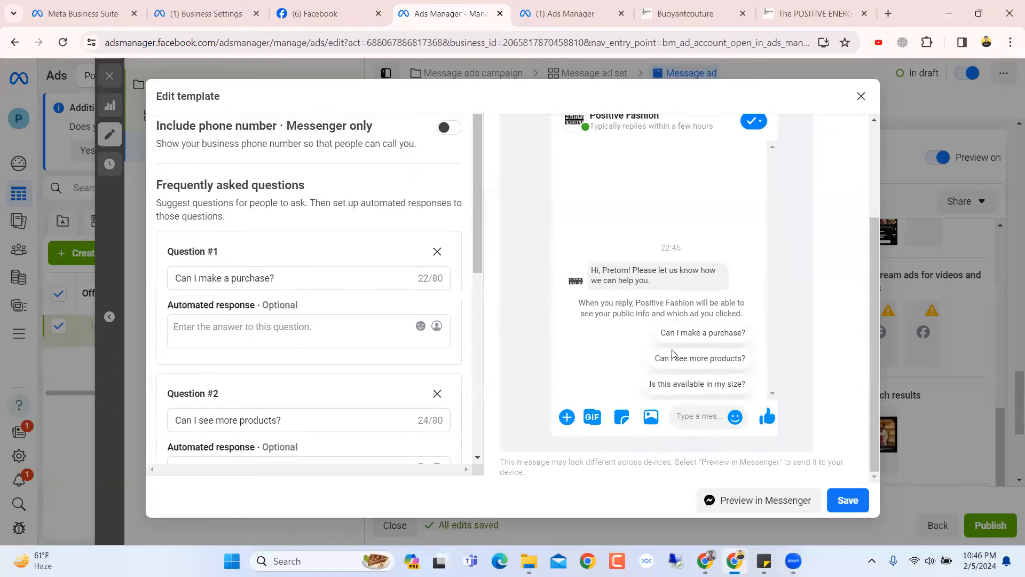
{"action": "scroll", "coordinate": [672, 355], "scroll_direction": "up", "scroll_amount": 1}
{"action": "scroll", "coordinate": [759, 326], "scroll_direction": "up", "scroll_amount": 1}
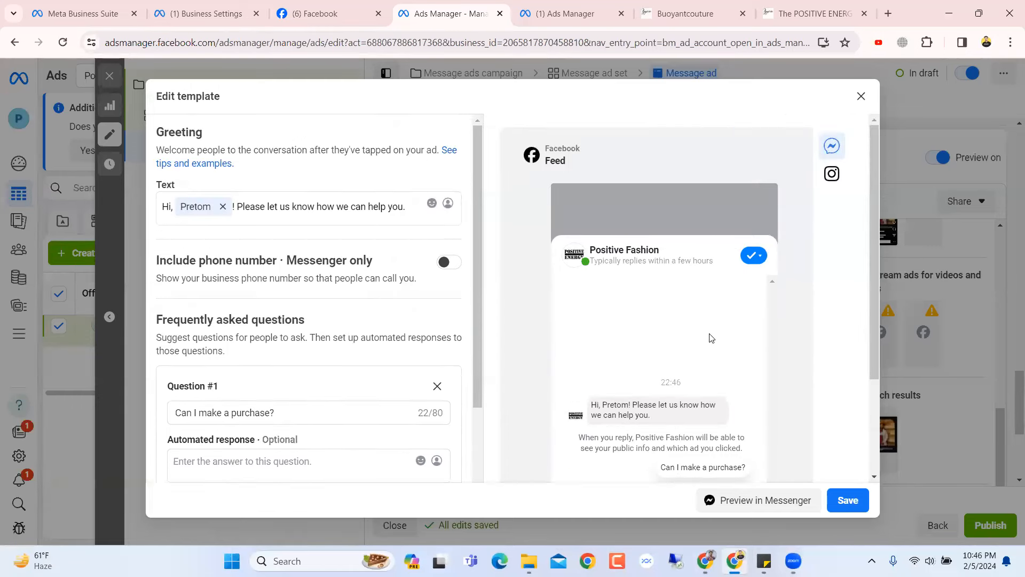
{"action": "scroll", "coordinate": [712, 338], "scroll_direction": "down", "scroll_amount": 2}
{"action": "left_click_drag", "start_coordinate": [478, 246], "coordinate": [492, 473]}
{"action": "left_click_drag", "start_coordinate": [507, 361], "coordinate": [516, 216]}
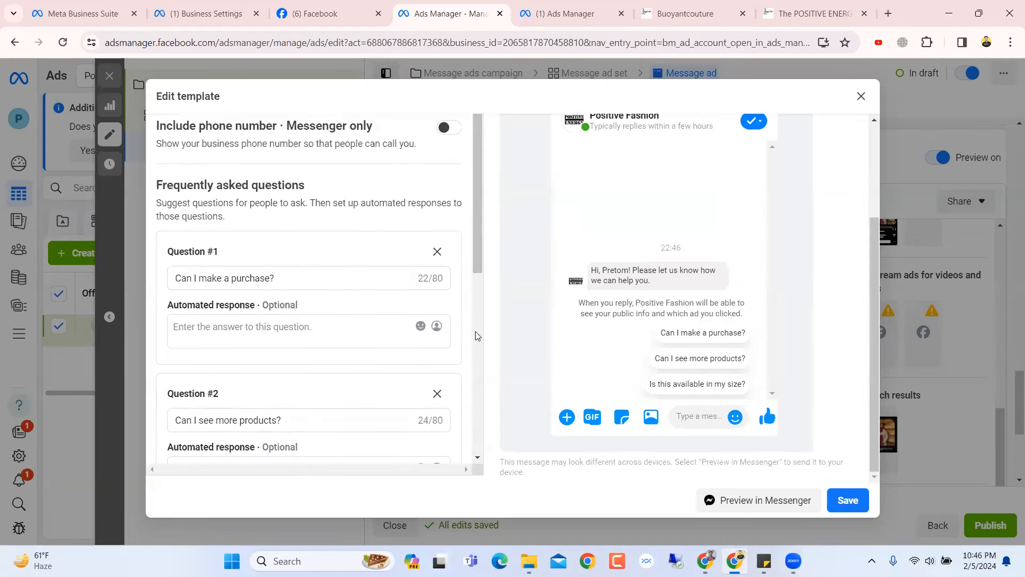
Try out the template's Messenger phone number option, look at its country code list, and switch the option off again
{"action": "left_click", "coordinate": [452, 129]}
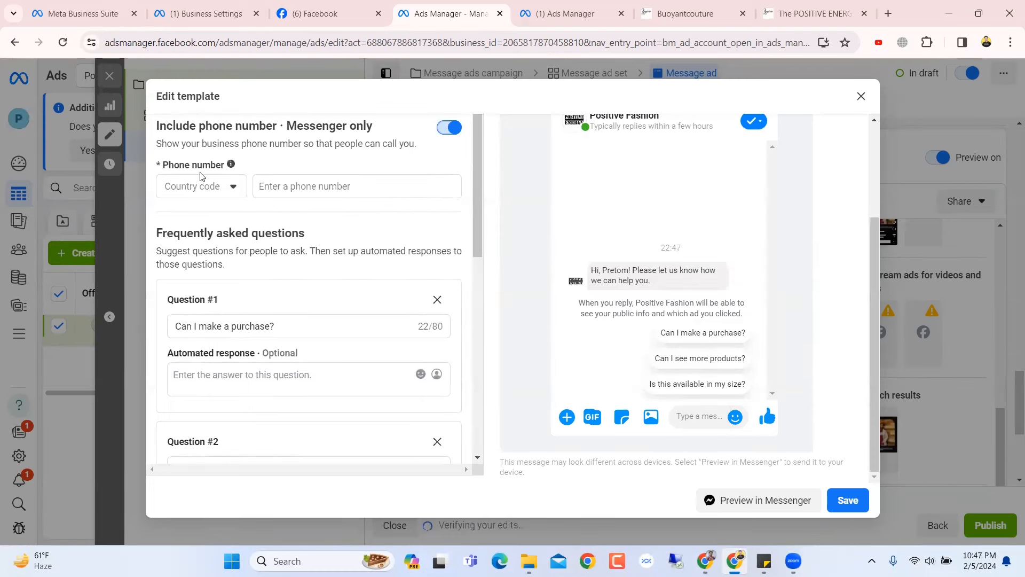
{"action": "left_click", "coordinate": [220, 190]}
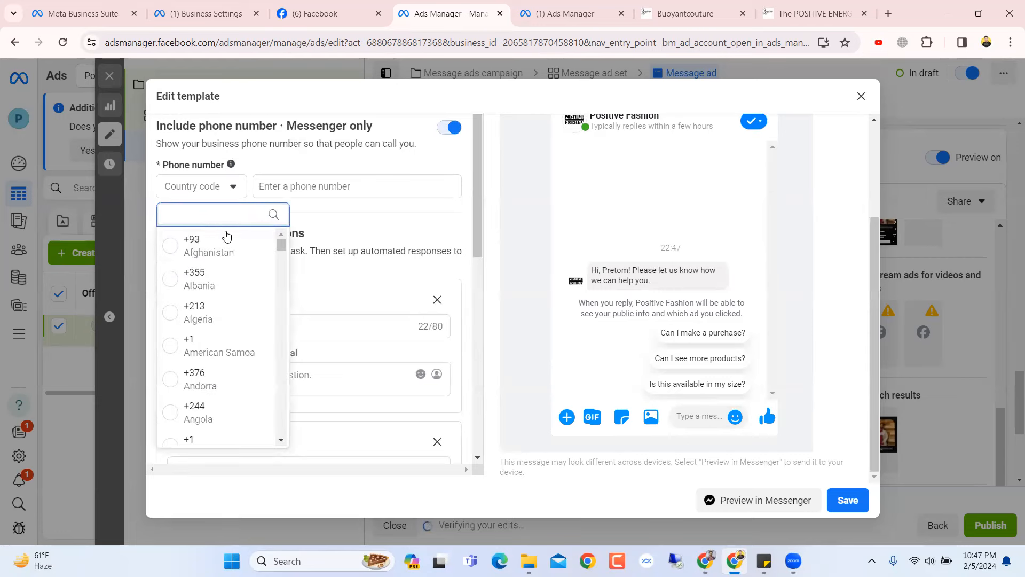
{"action": "key", "text": "Escape"}
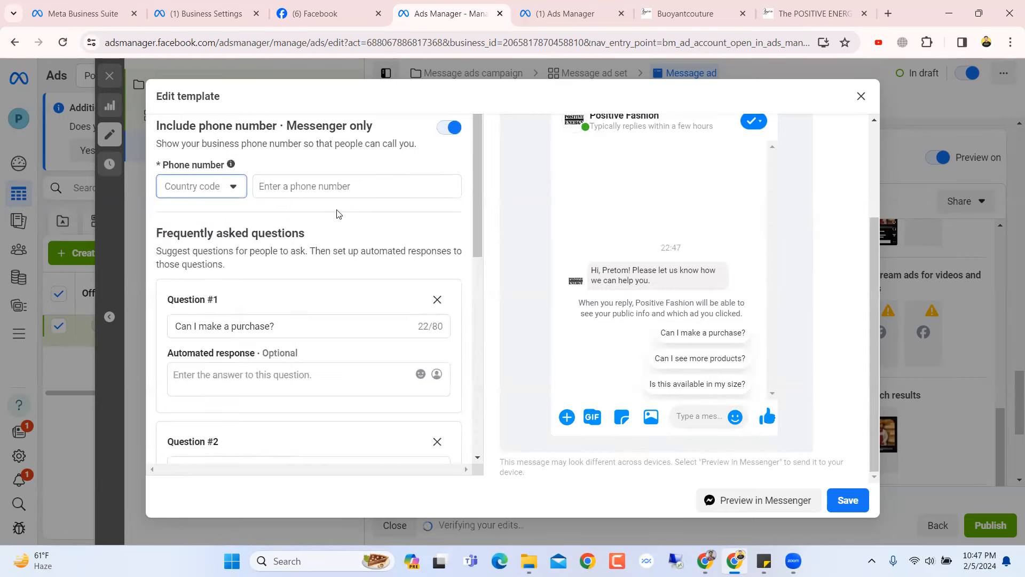
{"action": "scroll", "coordinate": [342, 235], "scroll_direction": "up", "scroll_amount": 3}
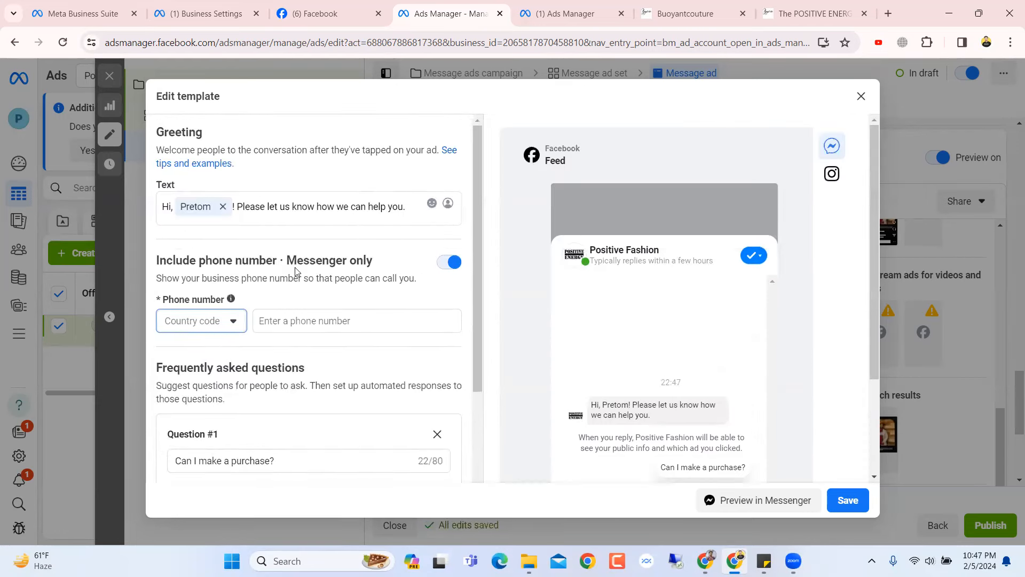
{"action": "left_click", "coordinate": [441, 269]}
Look over the template's frequently asked questions once more and leave the template editor without saving changes
{"action": "scroll", "coordinate": [428, 296], "scroll_direction": "down", "scroll_amount": 5}
{"action": "left_click_drag", "start_coordinate": [478, 326], "coordinate": [486, 245]}
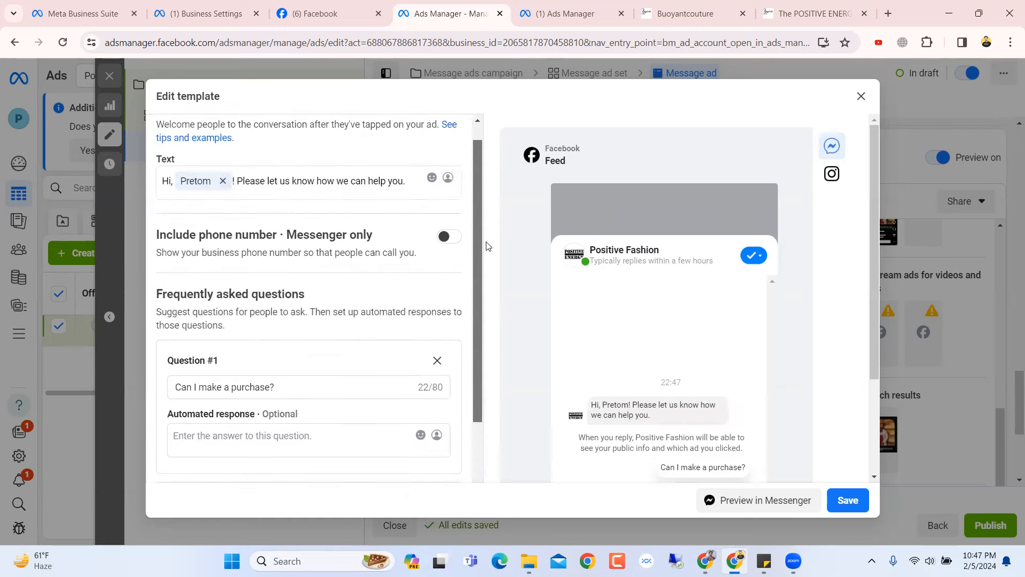
{"action": "scroll", "coordinate": [695, 374], "scroll_direction": "down", "scroll_amount": 3}
{"action": "scroll", "coordinate": [695, 416], "scroll_direction": "up", "scroll_amount": 3}
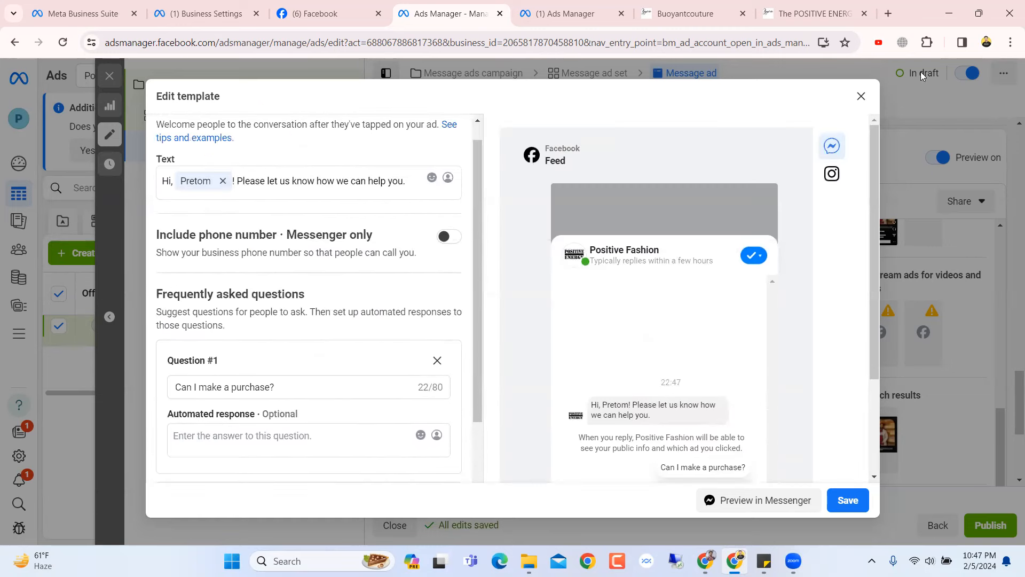
{"action": "left_click", "coordinate": [861, 96]}
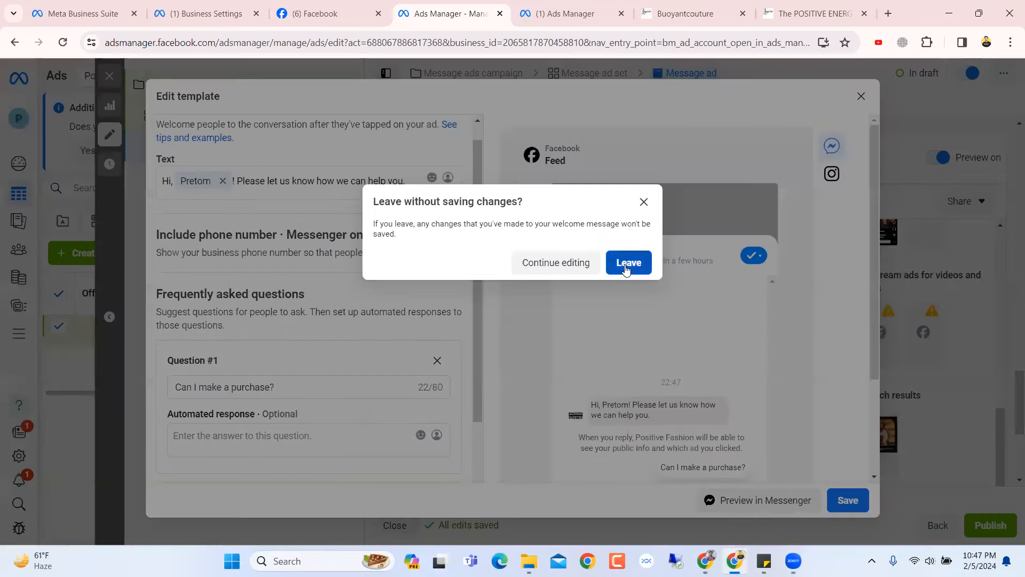
{"action": "left_click", "coordinate": [626, 266]}
Check the tracking settings and placement previews, and view the Facebook Feeds ad preview expanded before closing it
{"action": "scroll", "coordinate": [628, 273], "scroll_direction": "down", "scroll_amount": 4}
{"action": "scroll", "coordinate": [629, 289], "scroll_direction": "up", "scroll_amount": 6}
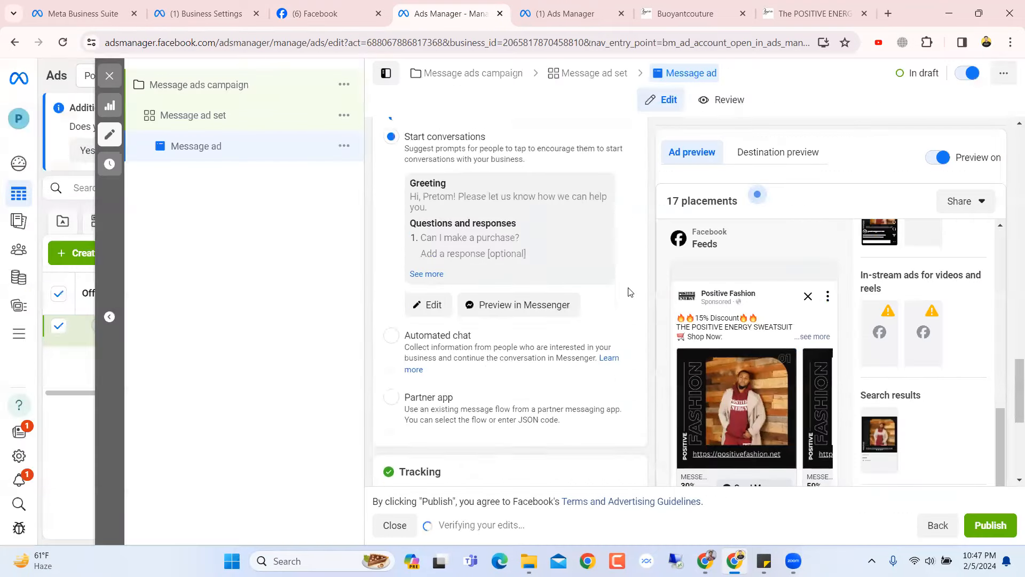
{"action": "scroll", "coordinate": [629, 291], "scroll_direction": "down", "scroll_amount": 5}
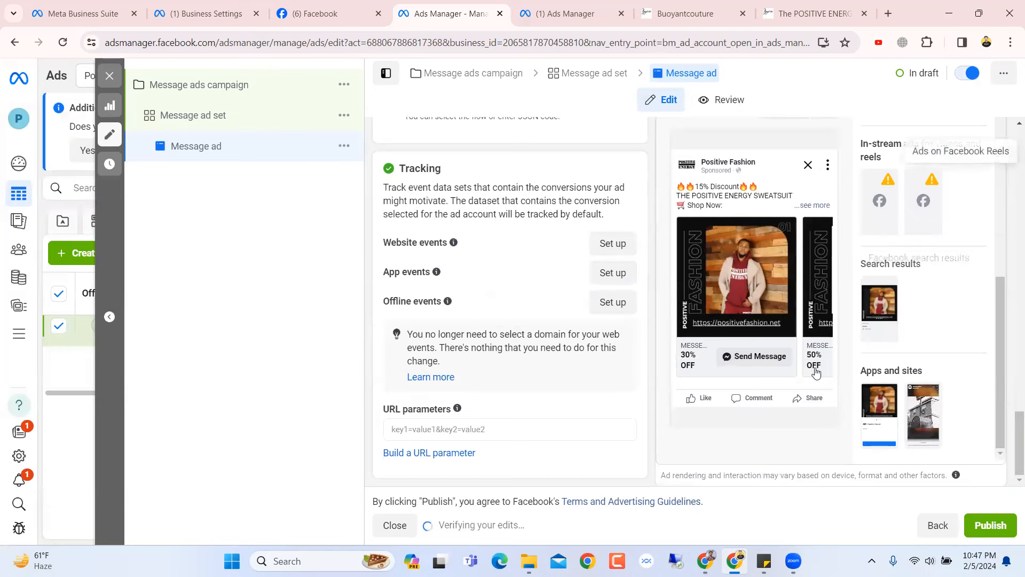
{"action": "scroll", "coordinate": [991, 303], "scroll_direction": "up", "scroll_amount": 5}
{"action": "scroll", "coordinate": [992, 304], "scroll_direction": "up", "scroll_amount": 3}
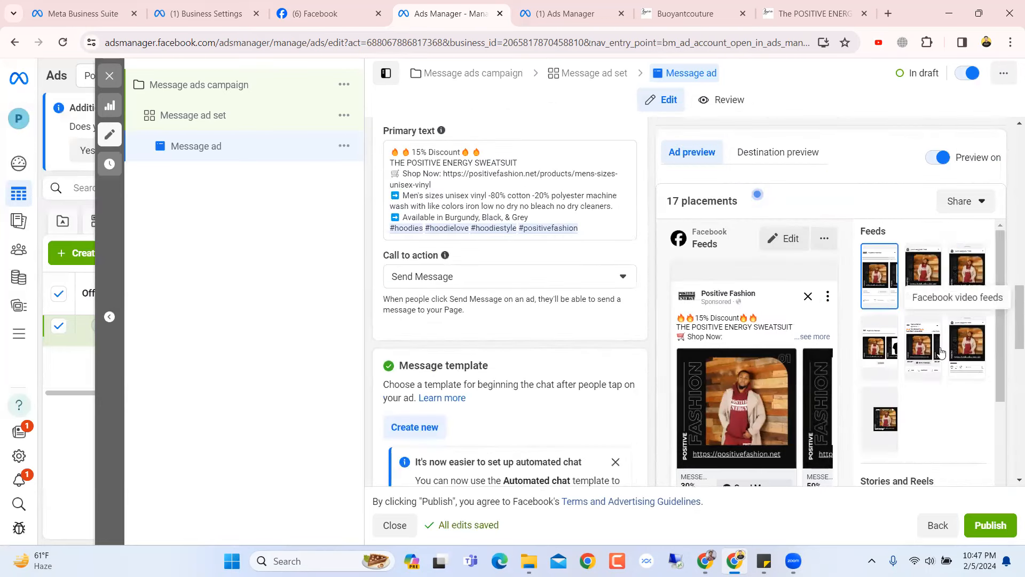
{"action": "left_click", "coordinate": [824, 238]}
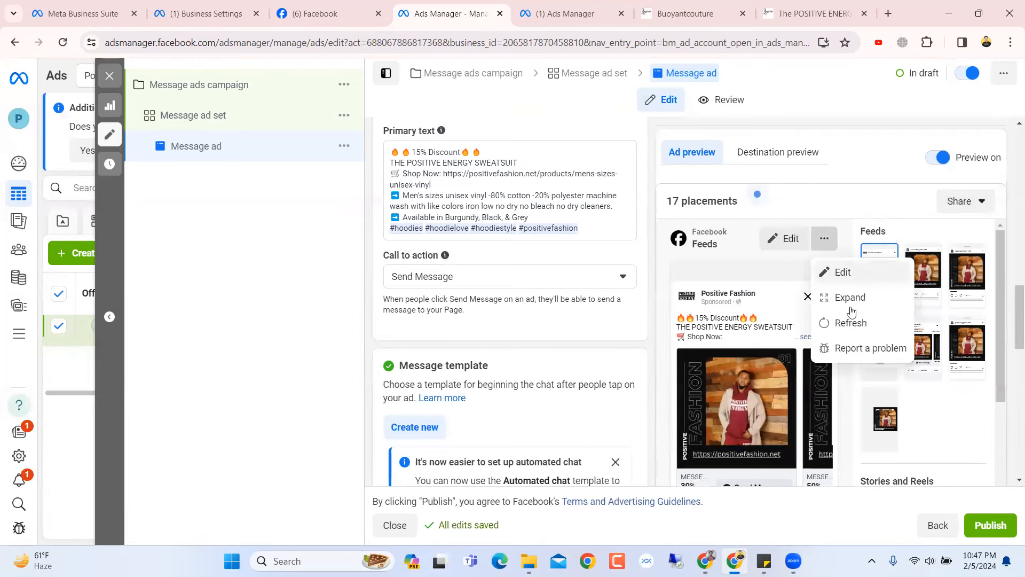
{"action": "left_click", "coordinate": [852, 299]}
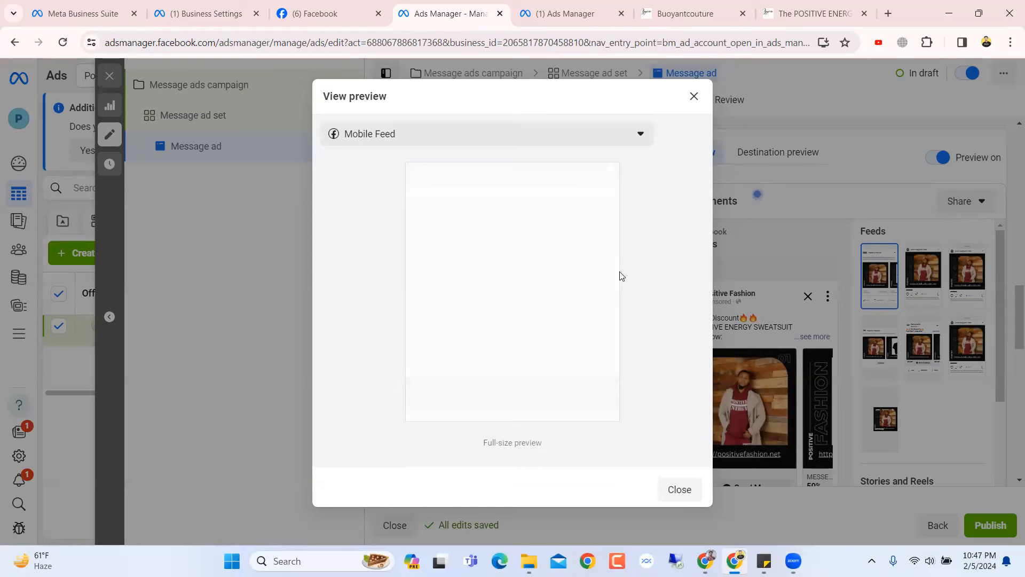
{"action": "left_click", "coordinate": [694, 96]}
Turn on link sharing for the ad preview with 30 days active, copy the generated link and close the sharing dialog
{"action": "left_click", "coordinate": [981, 201]}
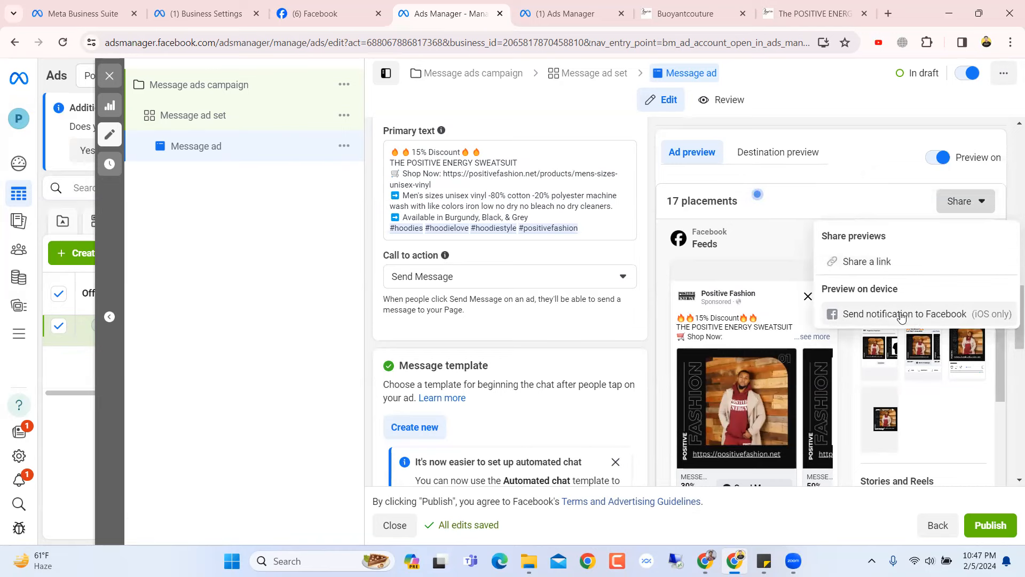
{"action": "left_click", "coordinate": [898, 263]}
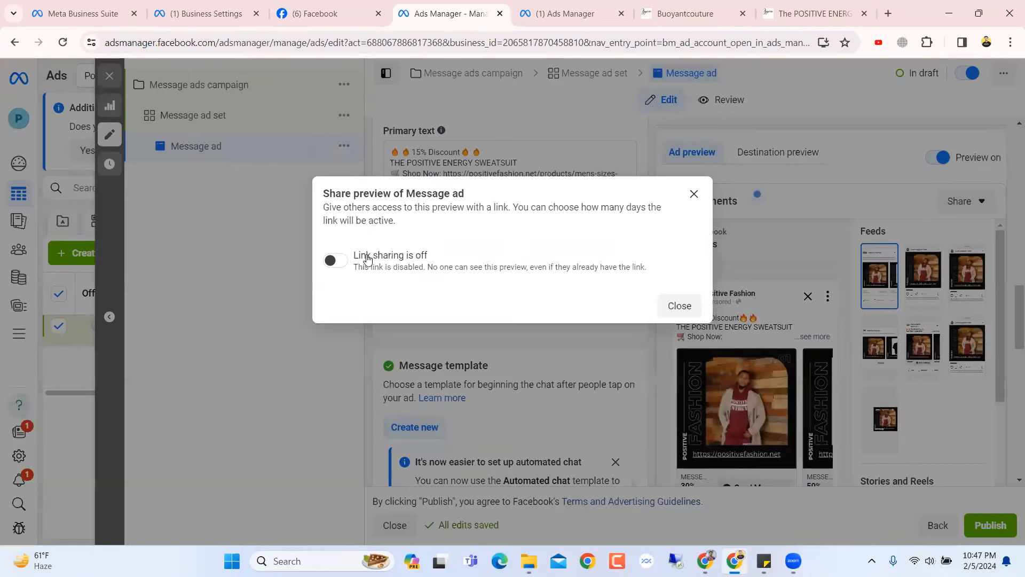
{"action": "left_click", "coordinate": [340, 260]}
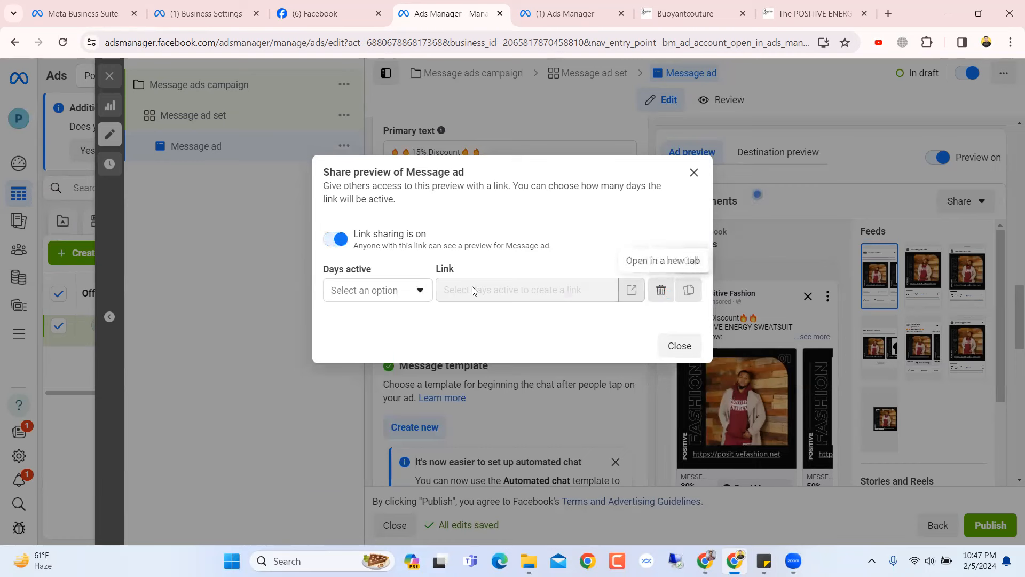
{"action": "left_click", "coordinate": [382, 294]}
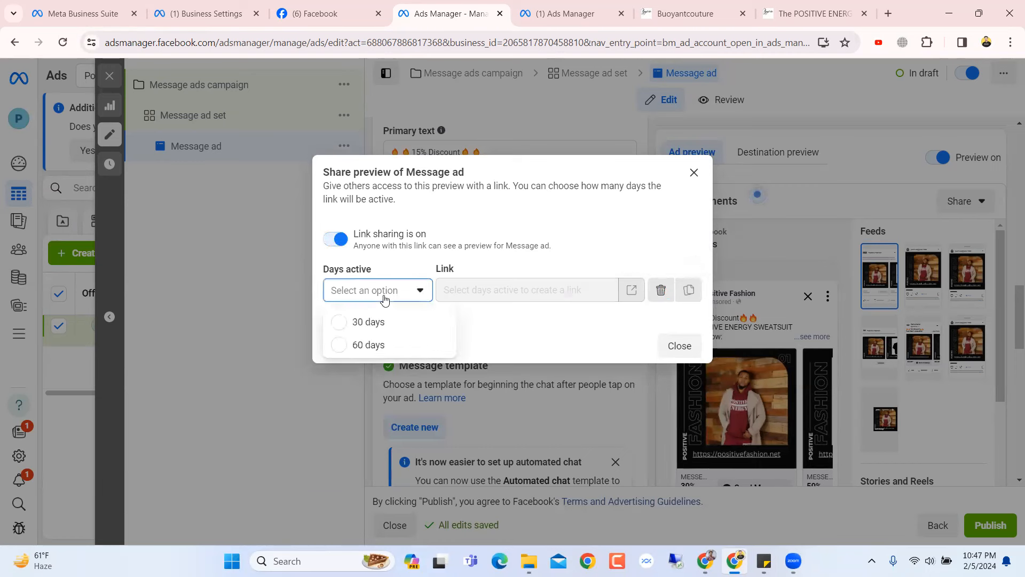
{"action": "left_click", "coordinate": [379, 323]}
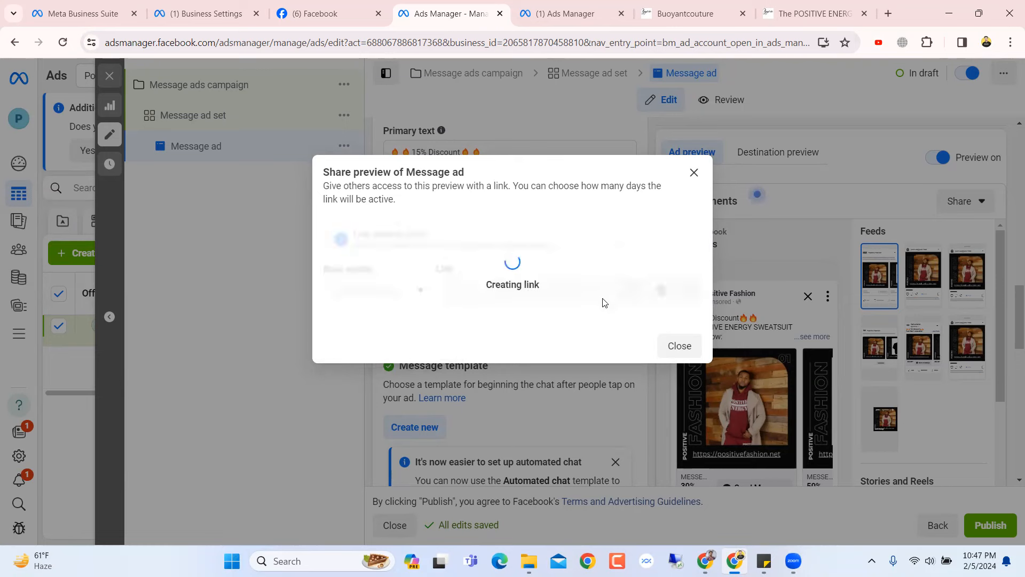
{"action": "left_click", "coordinate": [688, 279]}
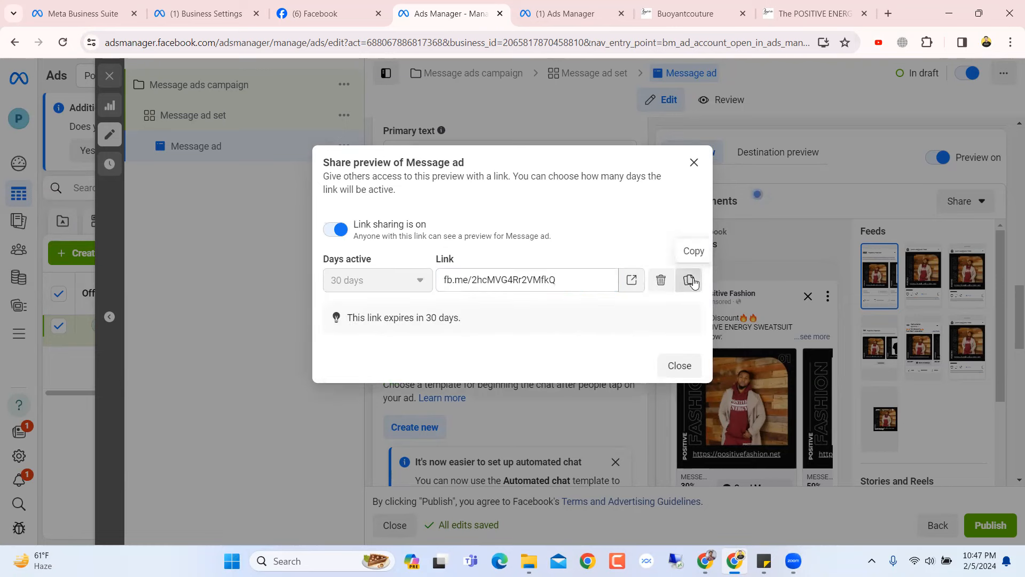
{"action": "left_click", "coordinate": [692, 163]}
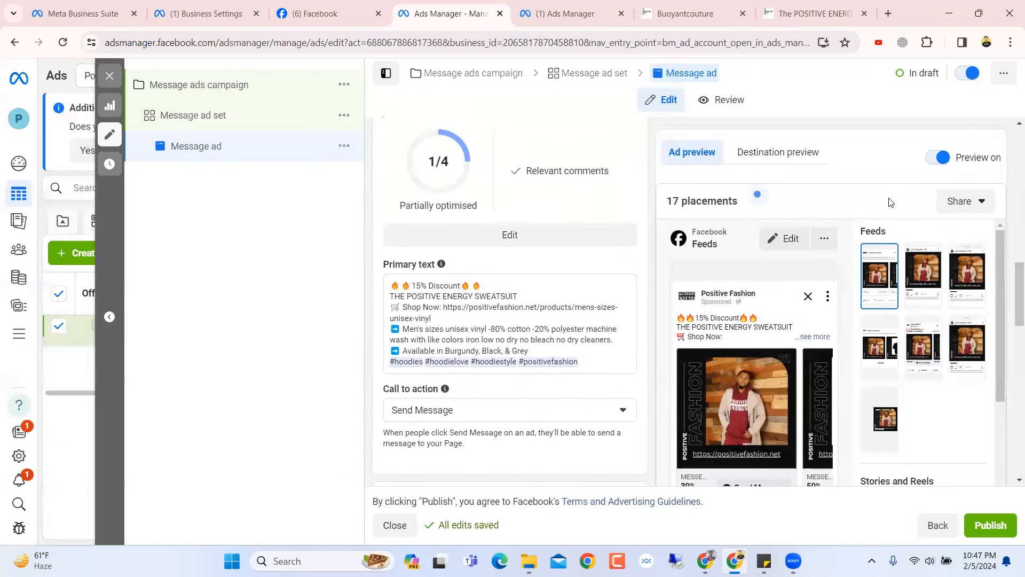
Look at the ad's destination preview, return to the ad preview, and view the Instagram feed placement and its carousel
{"action": "left_click", "coordinate": [778, 152]}
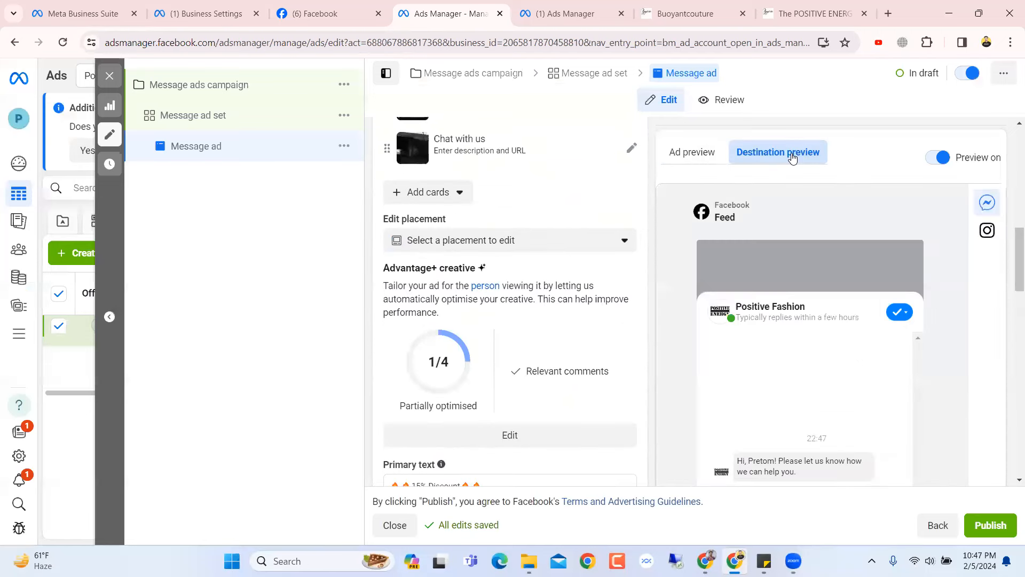
{"action": "left_click", "coordinate": [704, 153]}
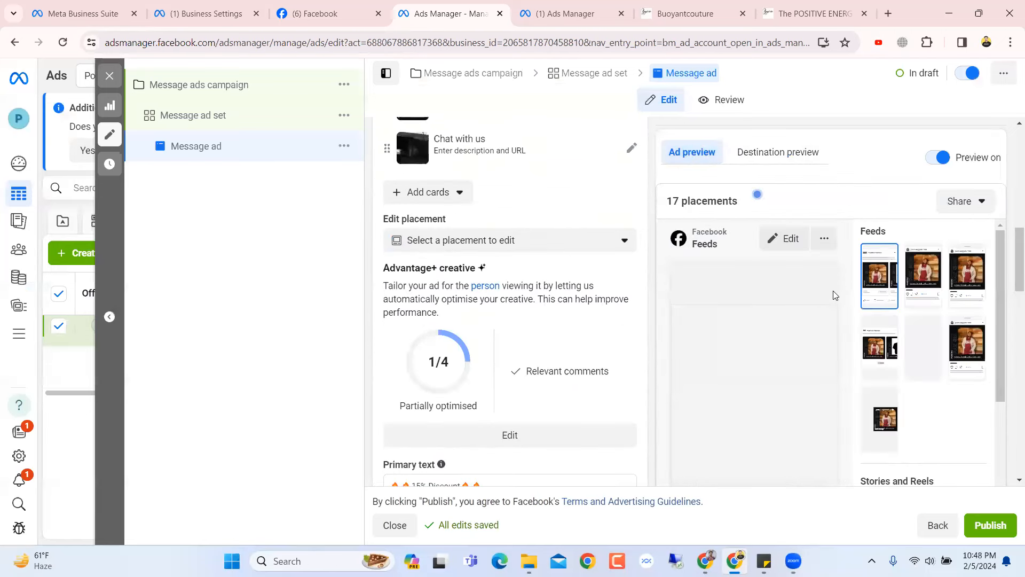
{"action": "left_click", "coordinate": [922, 270]}
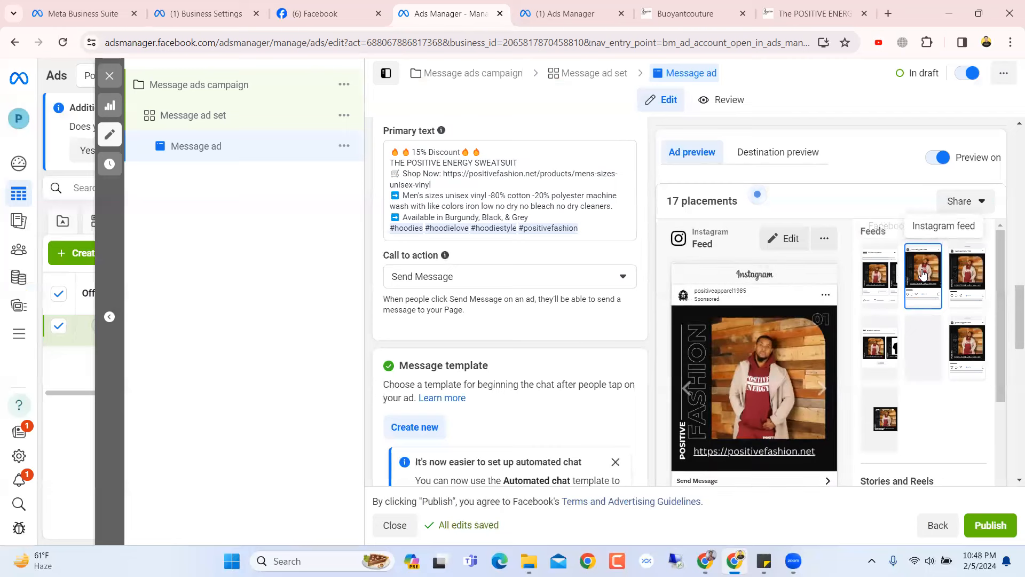
{"action": "scroll", "coordinate": [799, 361], "scroll_direction": "down", "scroll_amount": 3}
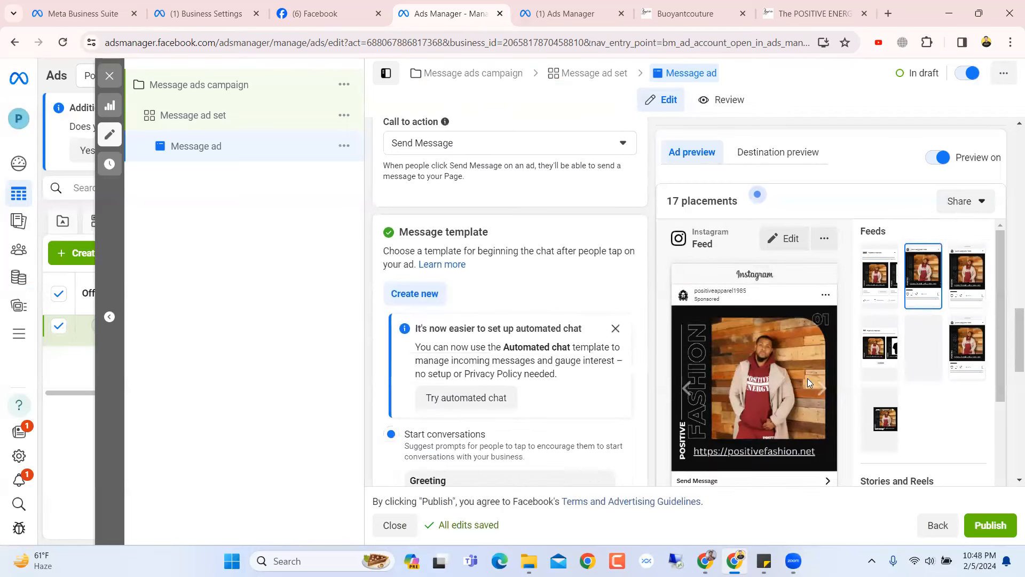
{"action": "scroll", "coordinate": [769, 416], "scroll_direction": "down", "scroll_amount": 4}
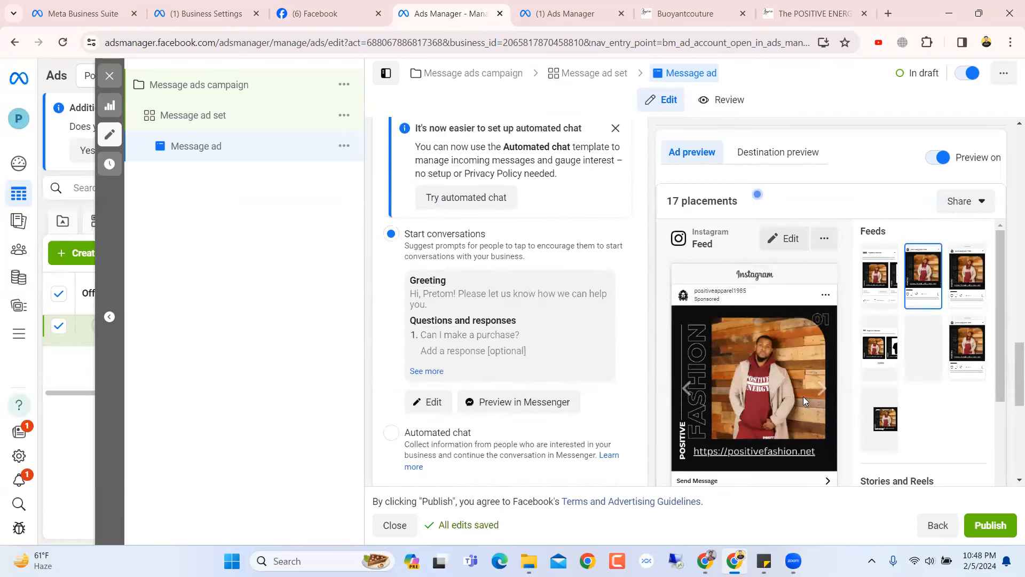
{"action": "left_click", "coordinate": [822, 388]}
{"action": "scroll", "coordinate": [679, 403], "scroll_direction": "down", "scroll_amount": 3}
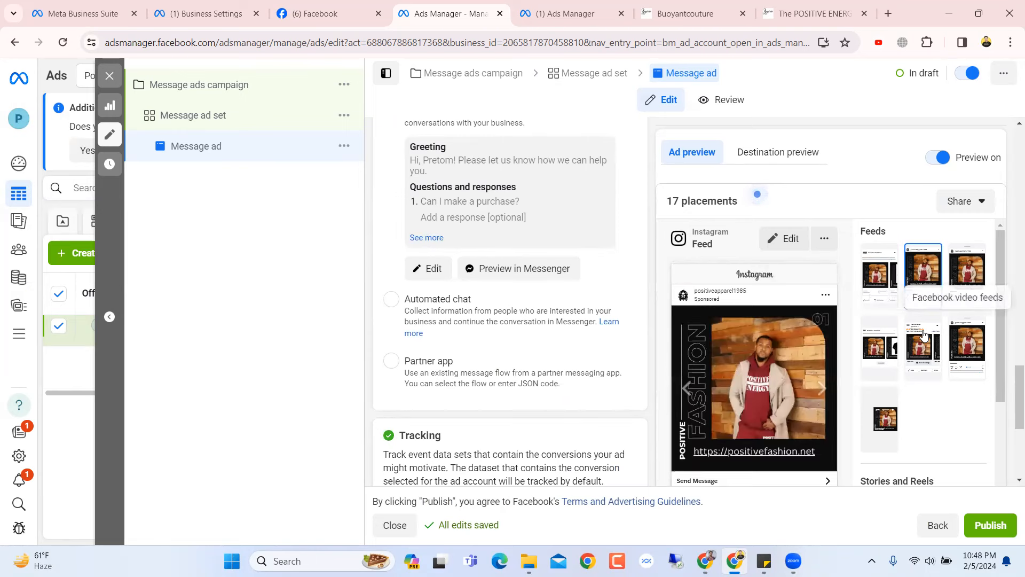
Select the Facebook video feeds placement and view its ad preview at full size
{"action": "left_click", "coordinate": [923, 347]}
{"action": "scroll", "coordinate": [768, 337], "scroll_direction": "down", "scroll_amount": 1}
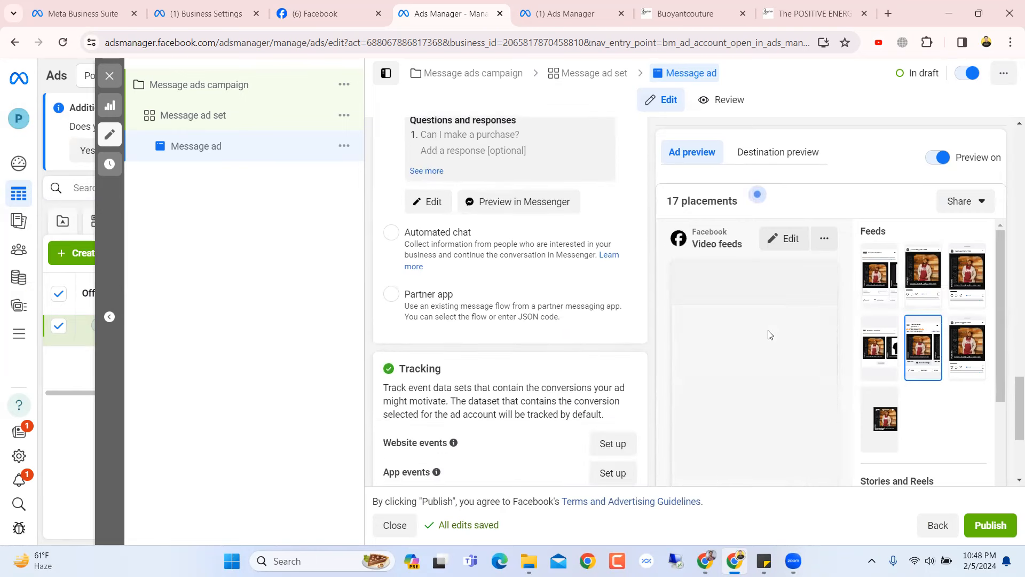
{"action": "scroll", "coordinate": [815, 397], "scroll_direction": "down", "scroll_amount": 2}
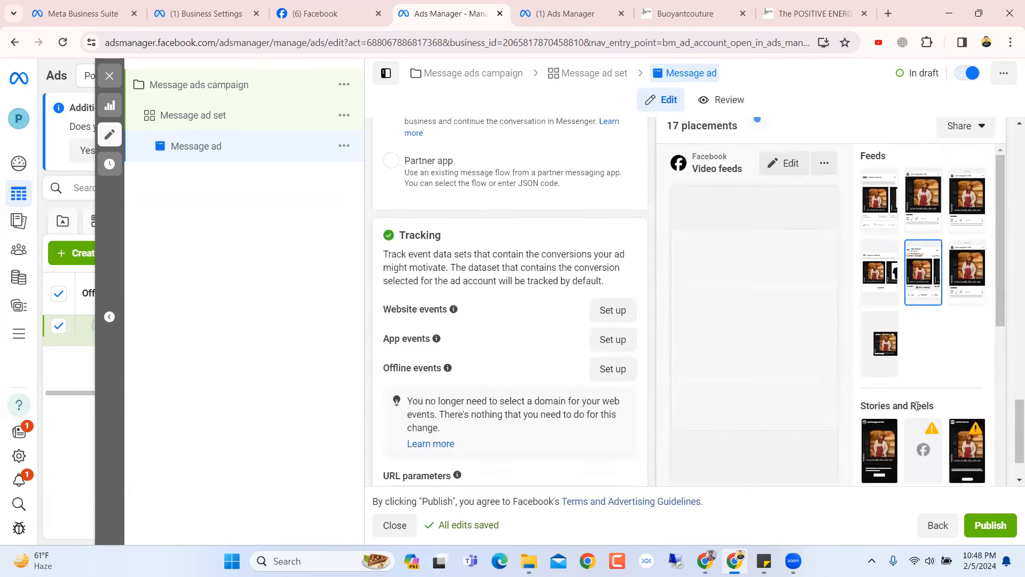
{"action": "scroll", "coordinate": [865, 299], "scroll_direction": "up", "scroll_amount": 2}
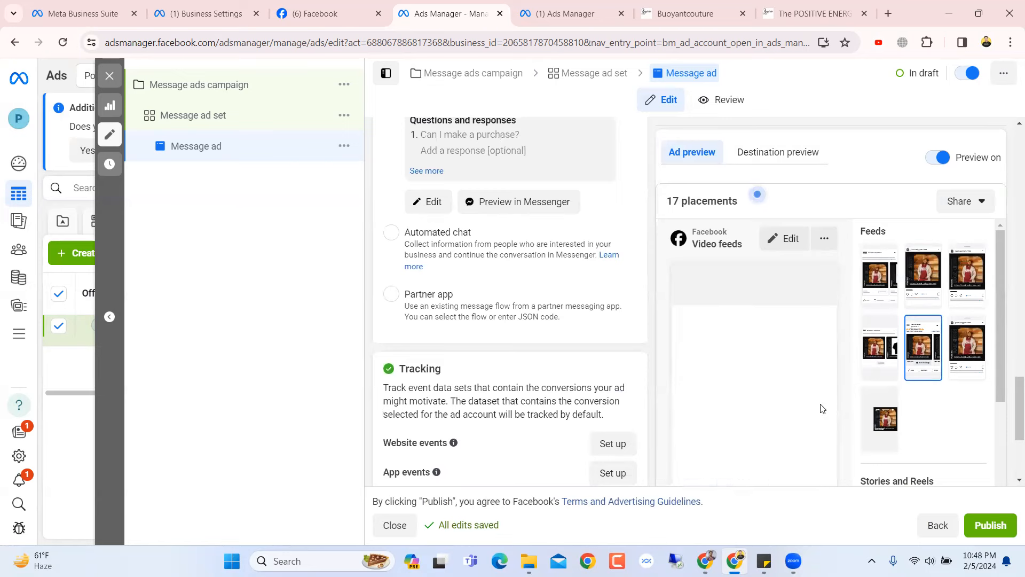
{"action": "left_click", "coordinate": [824, 238]}
{"action": "left_click", "coordinate": [850, 297]}
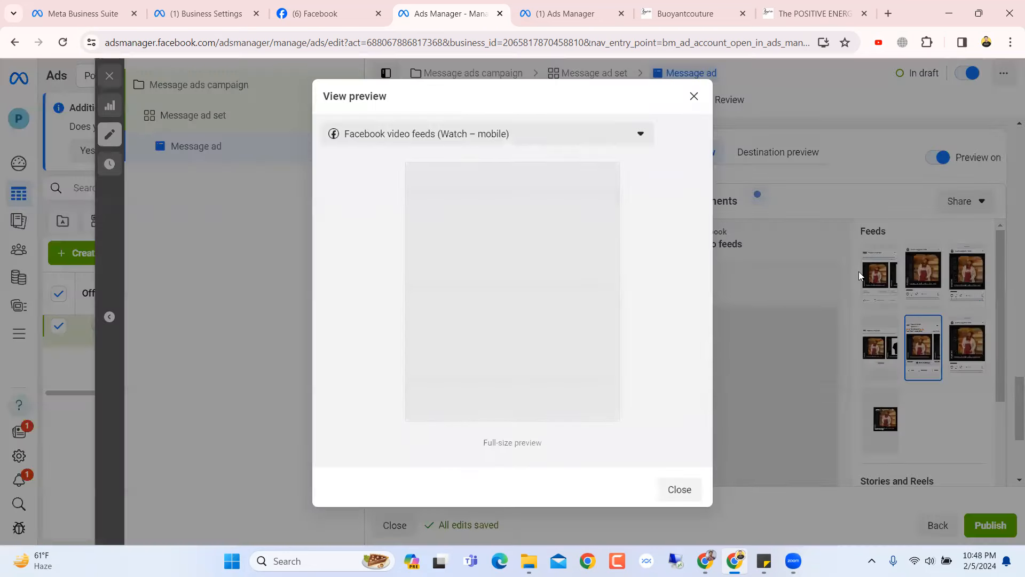
Compare the Facebook video feeds mobile and Watch – mobile versions in the full-size preview, and close it
{"action": "left_click", "coordinate": [557, 131]}
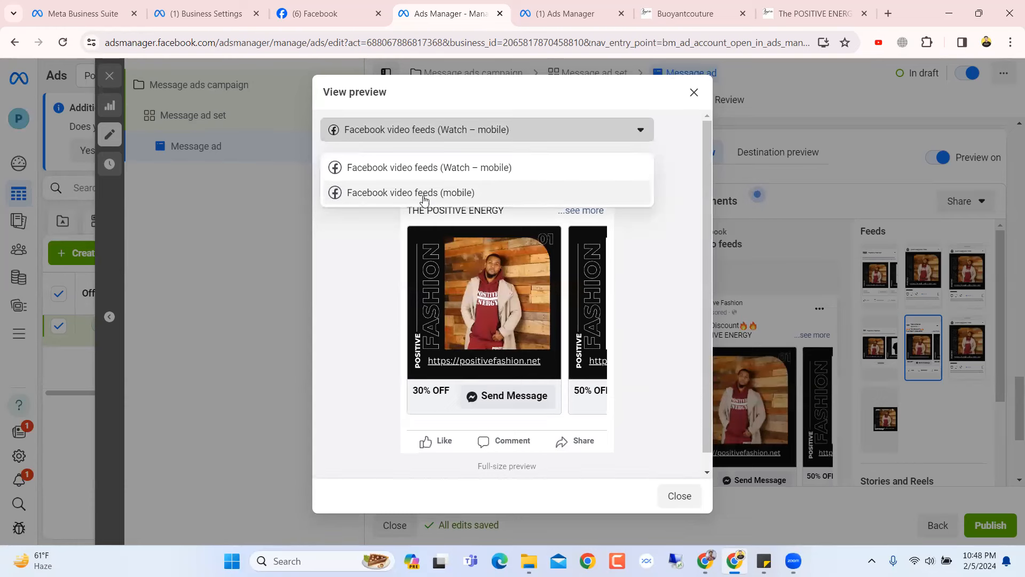
{"action": "left_click", "coordinate": [522, 129]}
{"action": "left_click", "coordinate": [521, 128]}
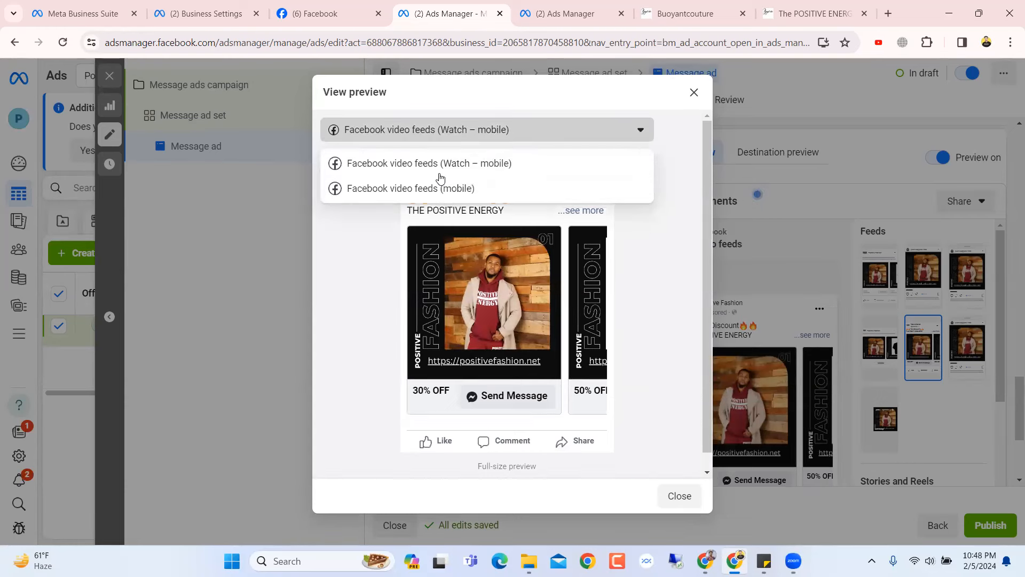
{"action": "left_click", "coordinate": [468, 187]}
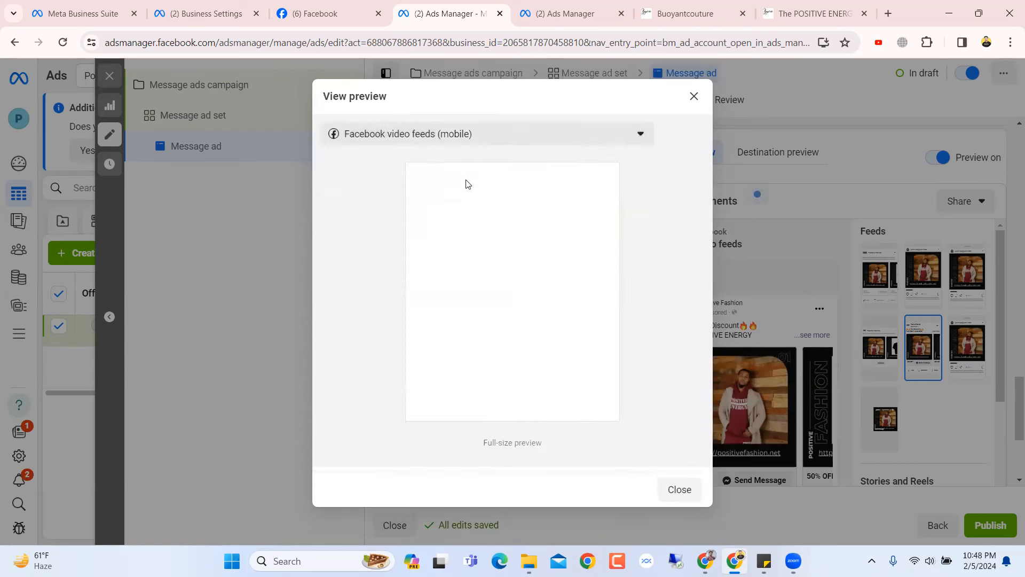
{"action": "left_click", "coordinate": [485, 132]}
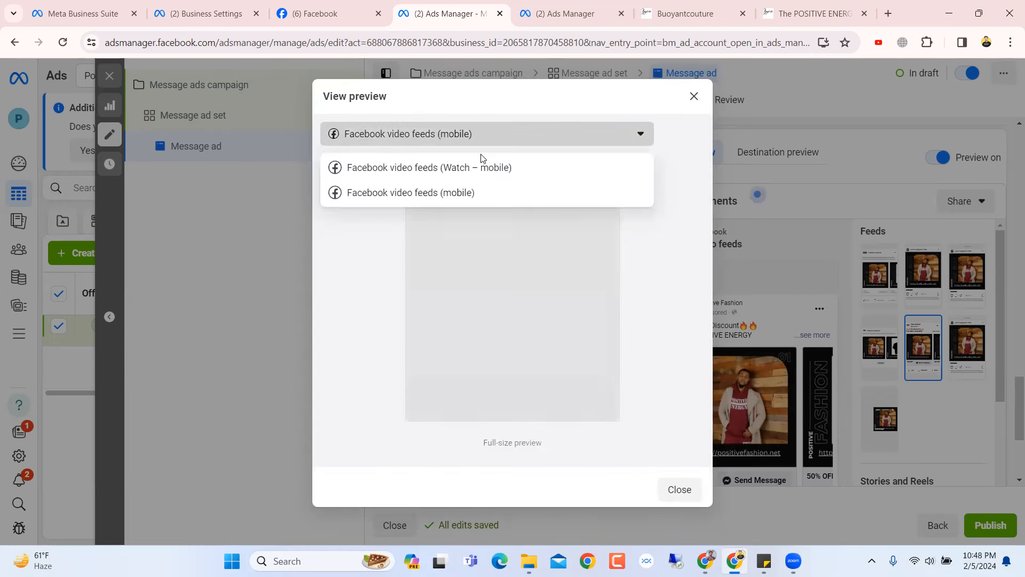
{"action": "left_click", "coordinate": [480, 165]}
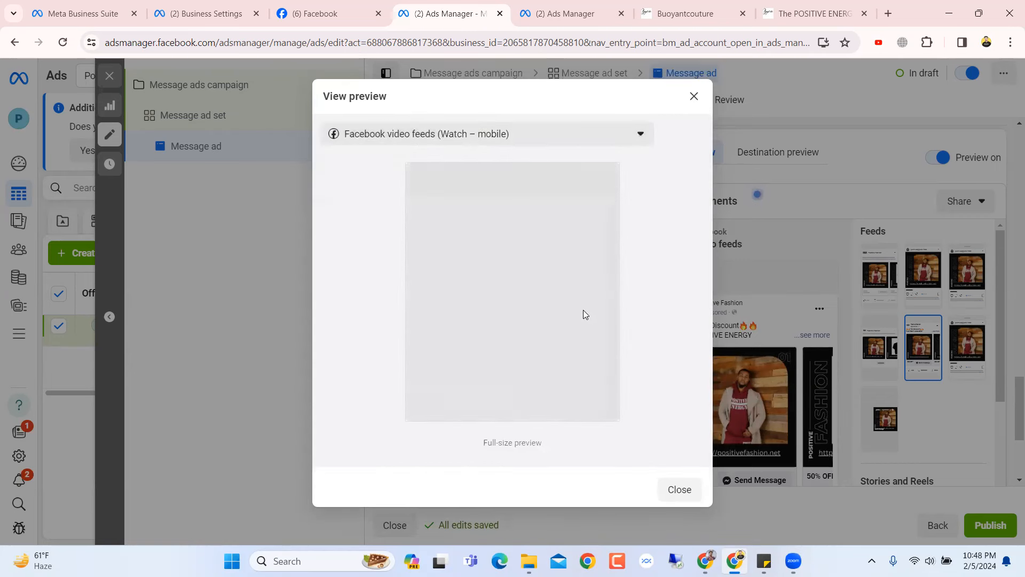
{"action": "left_click", "coordinate": [694, 97]}
Leave the Message ad editor and keep the changes as drafts without publishing them
{"action": "scroll", "coordinate": [552, 327], "scroll_direction": "down", "scroll_amount": 2}
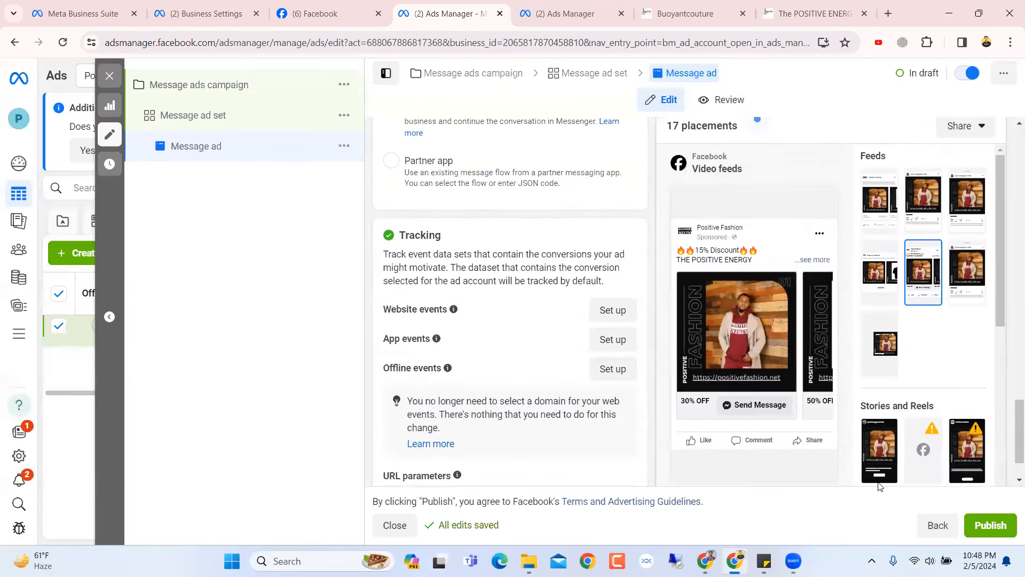
{"action": "left_click", "coordinate": [110, 76]}
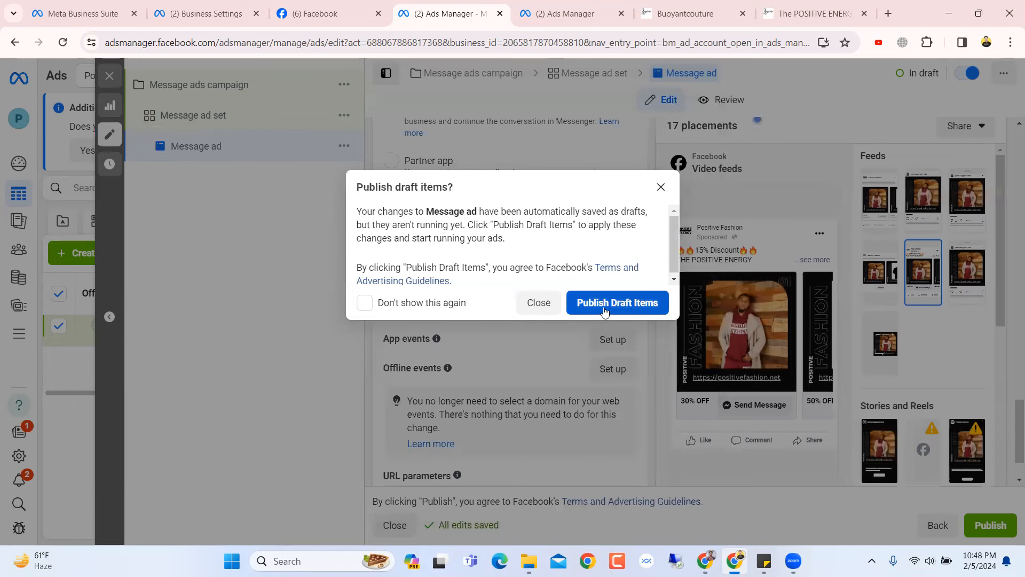
{"action": "left_click", "coordinate": [539, 303]}
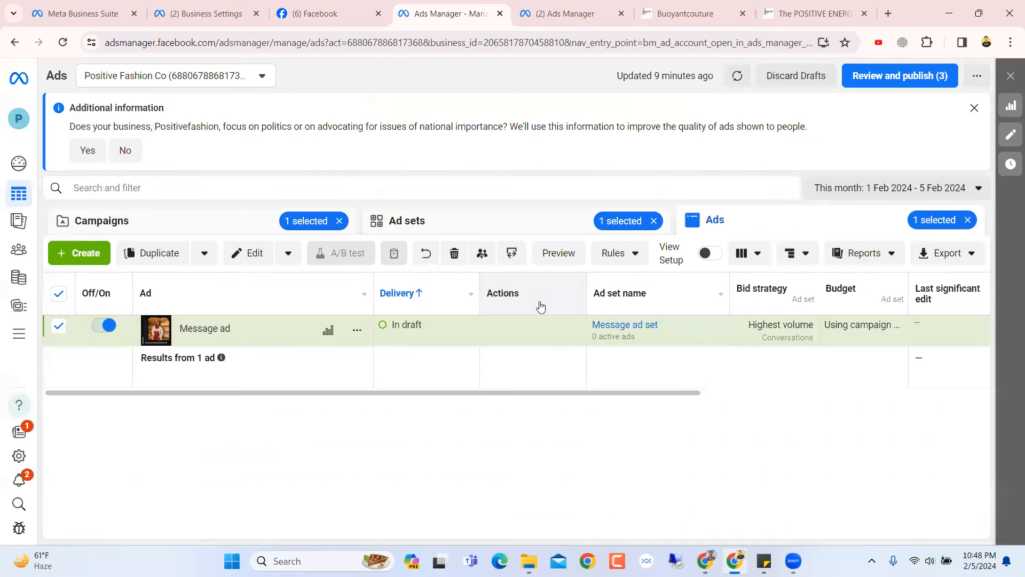
Switch the Message ads campaign off in the campaigns list and deselect it
{"action": "left_click", "coordinate": [221, 225]}
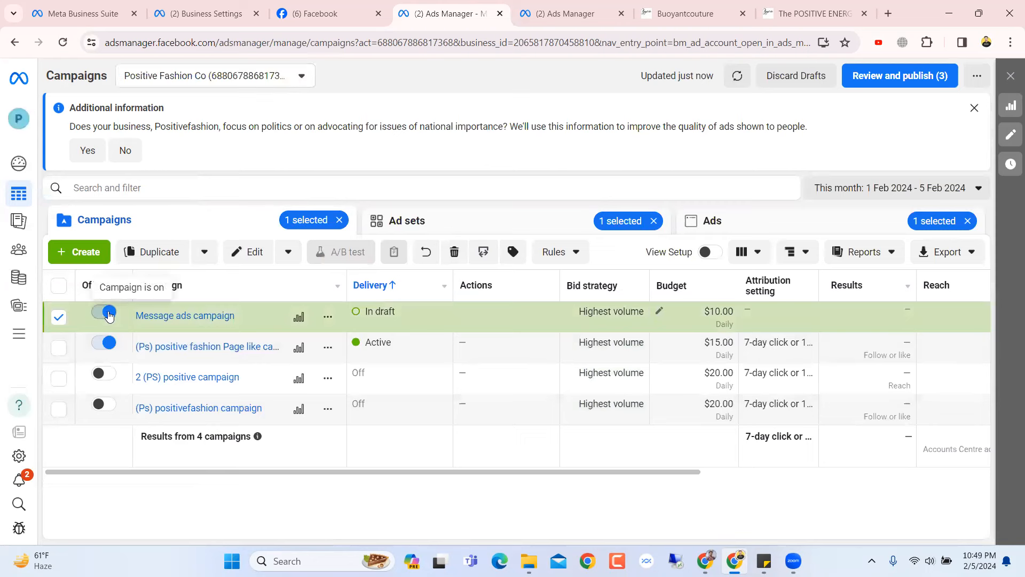
{"action": "left_click", "coordinate": [108, 314]}
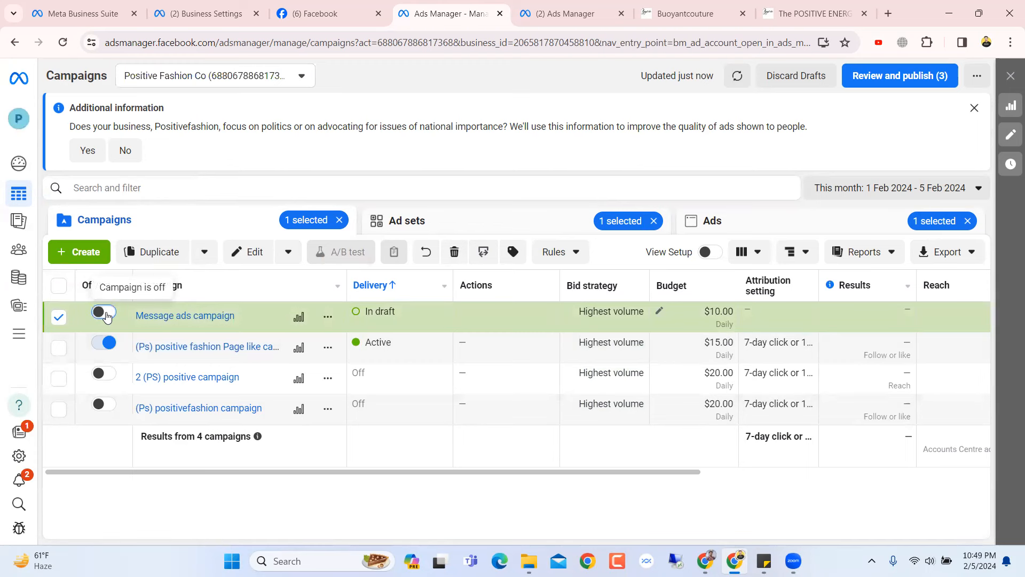
{"action": "left_click", "coordinate": [108, 314]}
{"action": "left_click", "coordinate": [103, 314]}
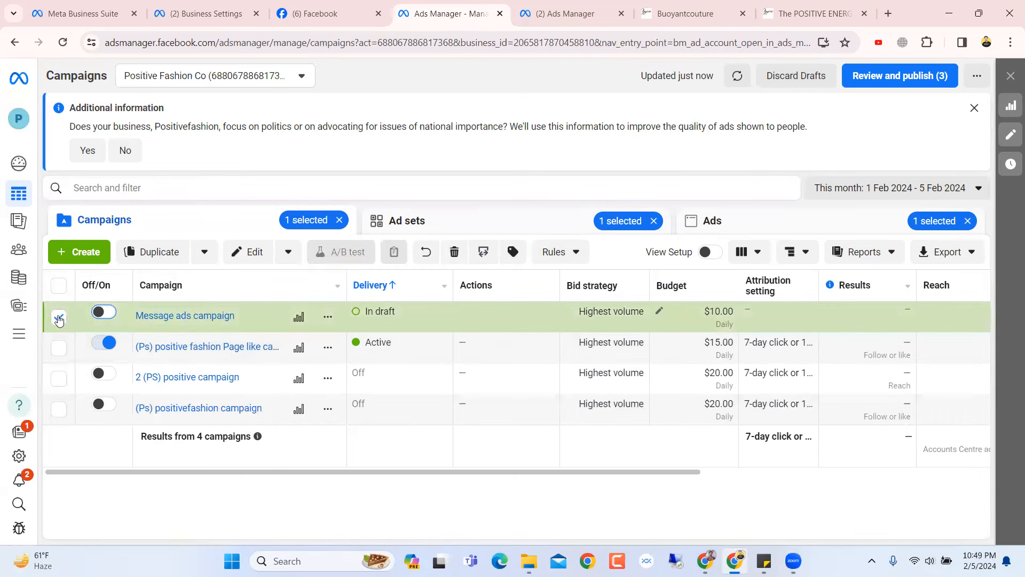
{"action": "left_click", "coordinate": [58, 319]}
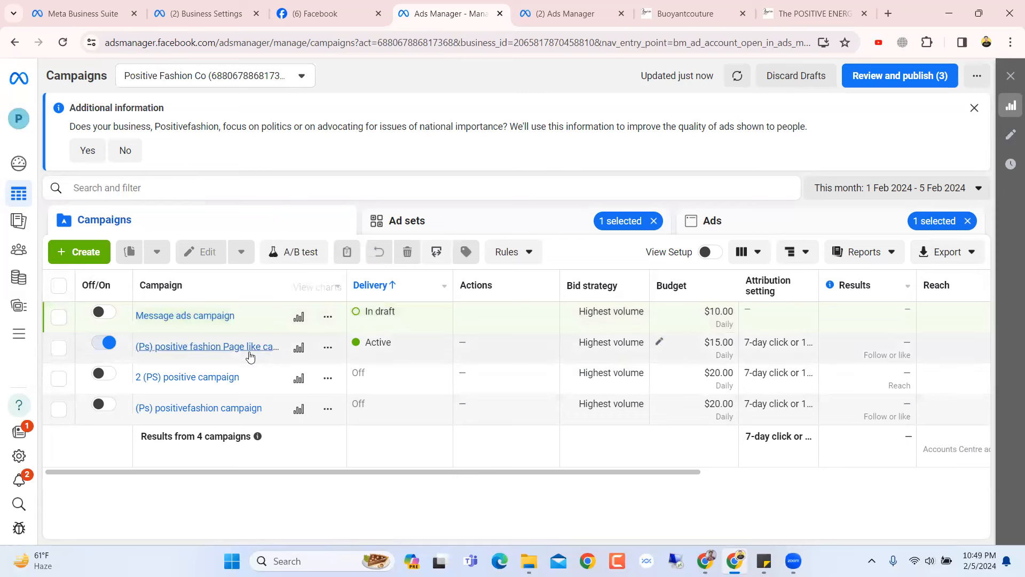
Open the (Ps) positive fashion Page like campaign for editing, look over its campaign and ad set settings, and close the editor
{"action": "left_click", "coordinate": [60, 352]}
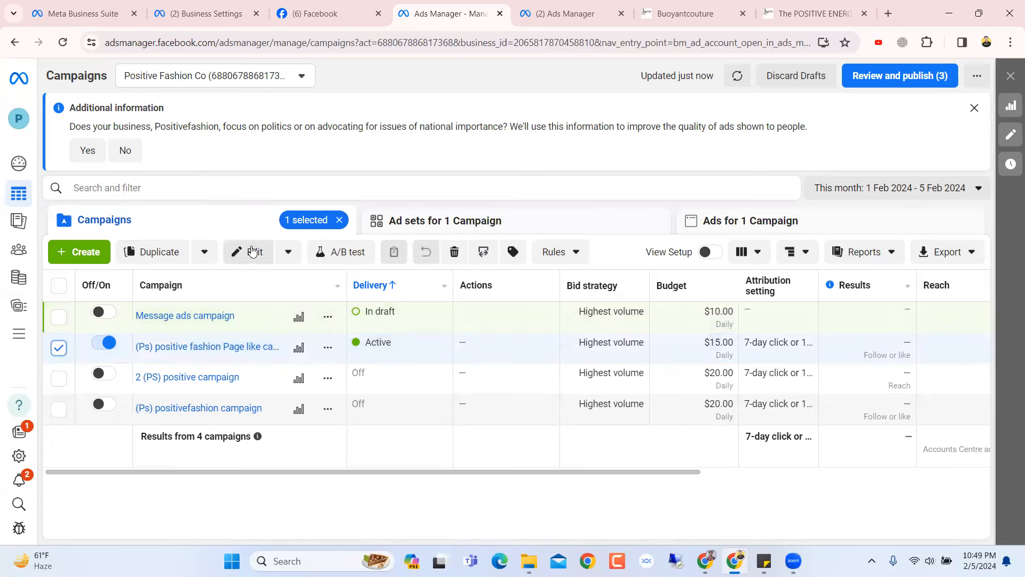
{"action": "left_click", "coordinate": [256, 252]}
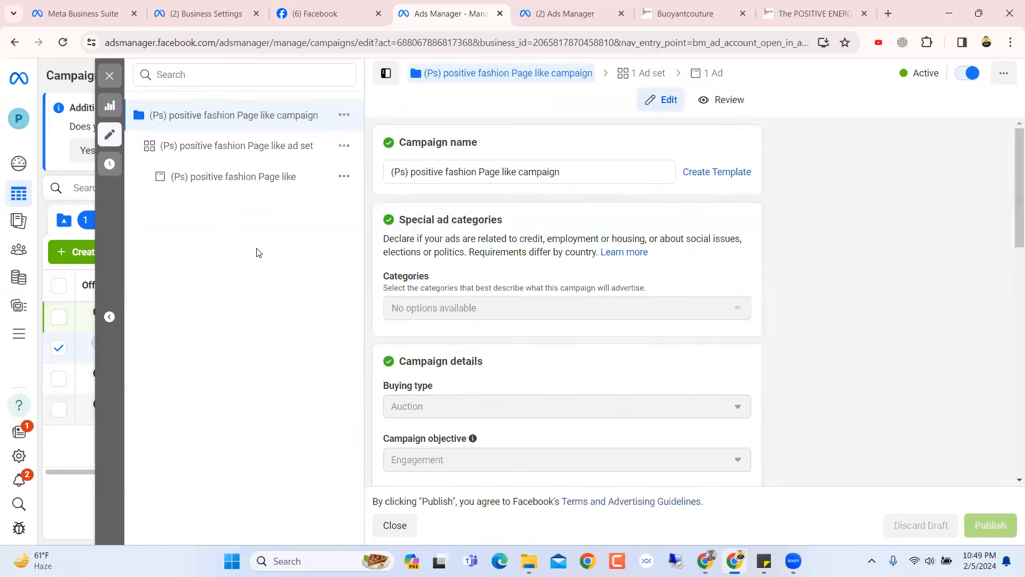
{"action": "scroll", "coordinate": [619, 364], "scroll_direction": "down", "scroll_amount": 10}
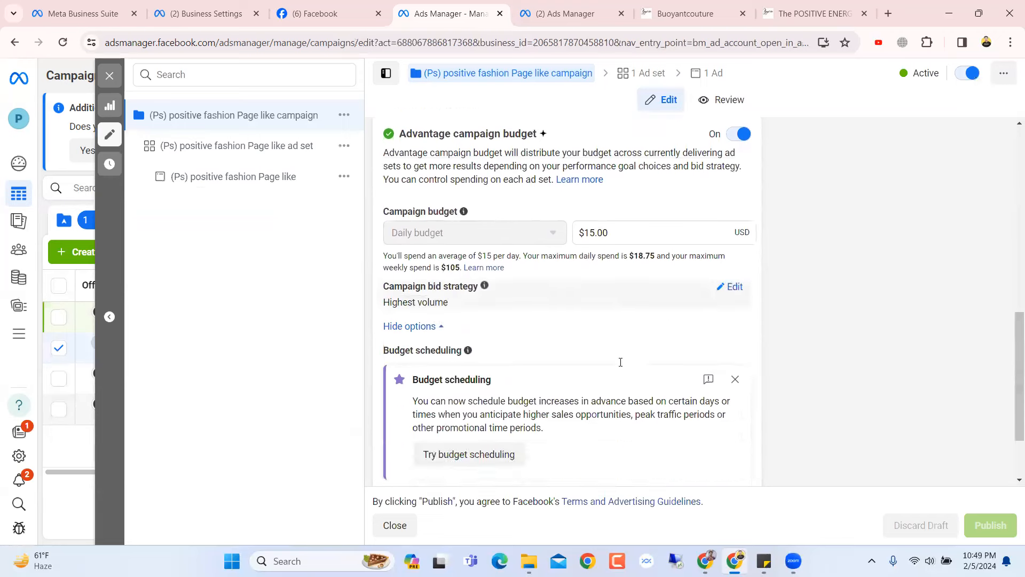
{"action": "scroll", "coordinate": [620, 362], "scroll_direction": "up", "scroll_amount": 8}
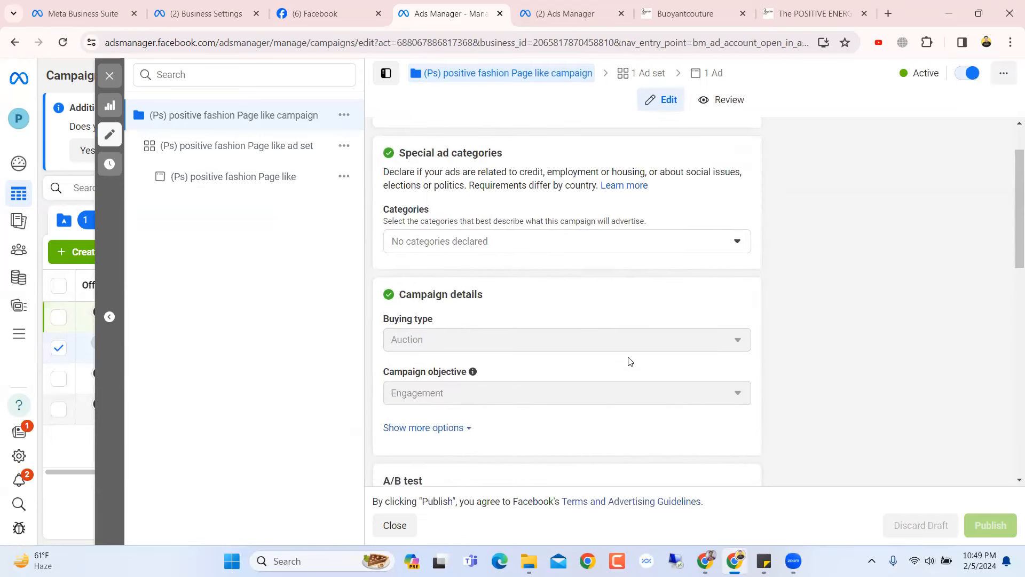
{"action": "left_click", "coordinate": [300, 151]}
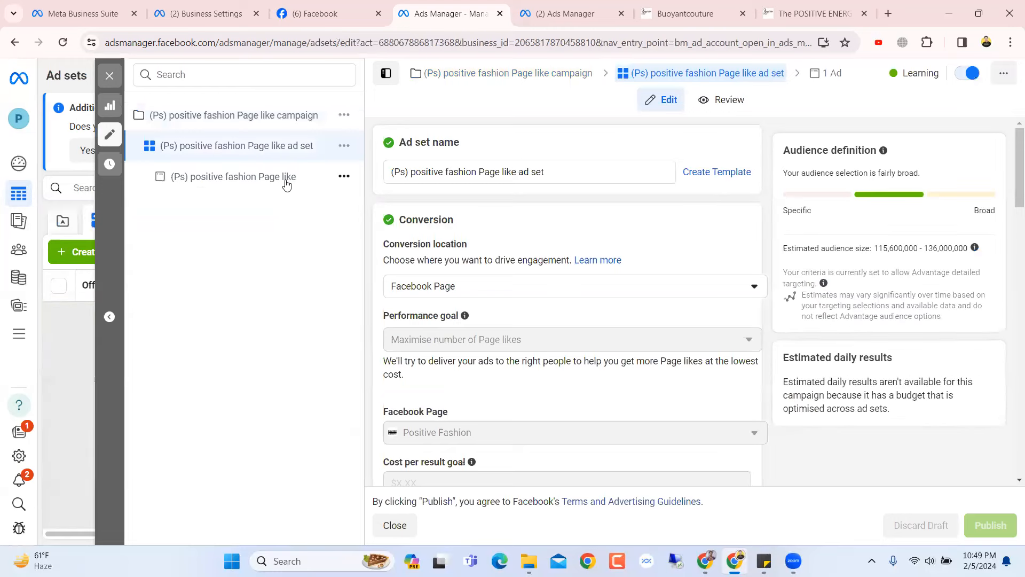
{"action": "left_click", "coordinate": [109, 75]}
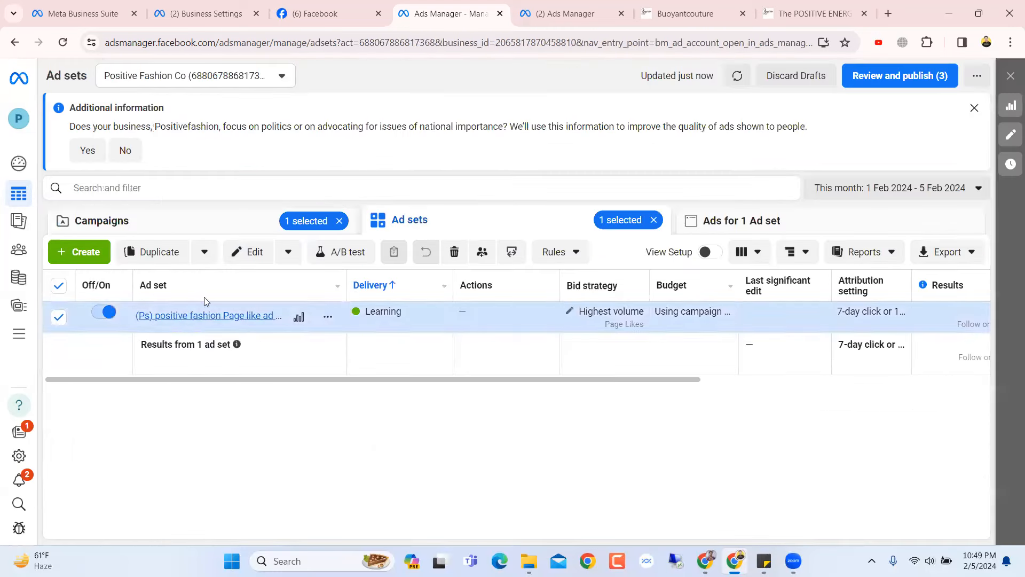
Return to the campaigns list, swap the selection from the Page like campaign to the Message ads campaign, and clear it
{"action": "left_click", "coordinate": [231, 221]}
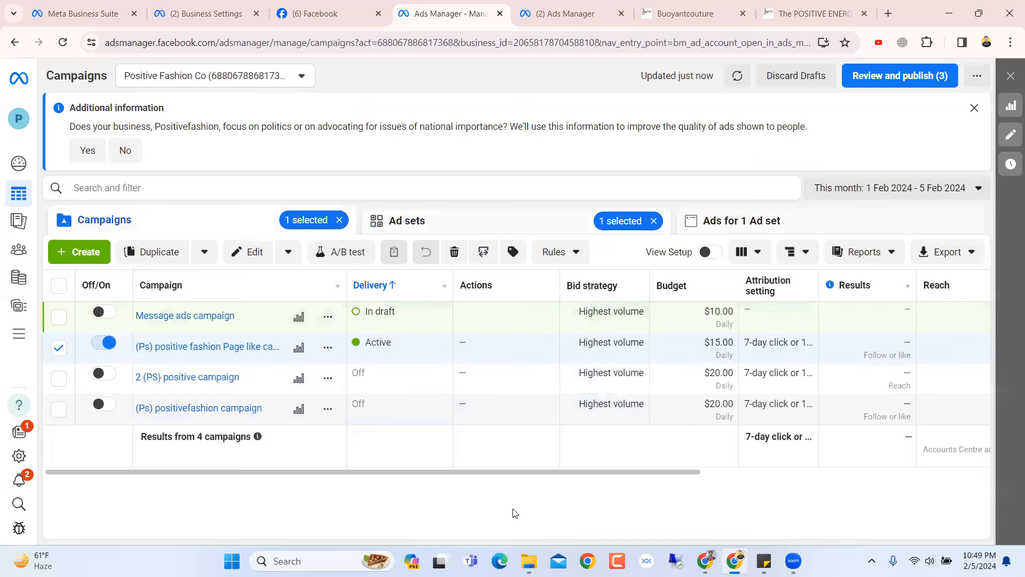
{"action": "left_click", "coordinate": [58, 316]}
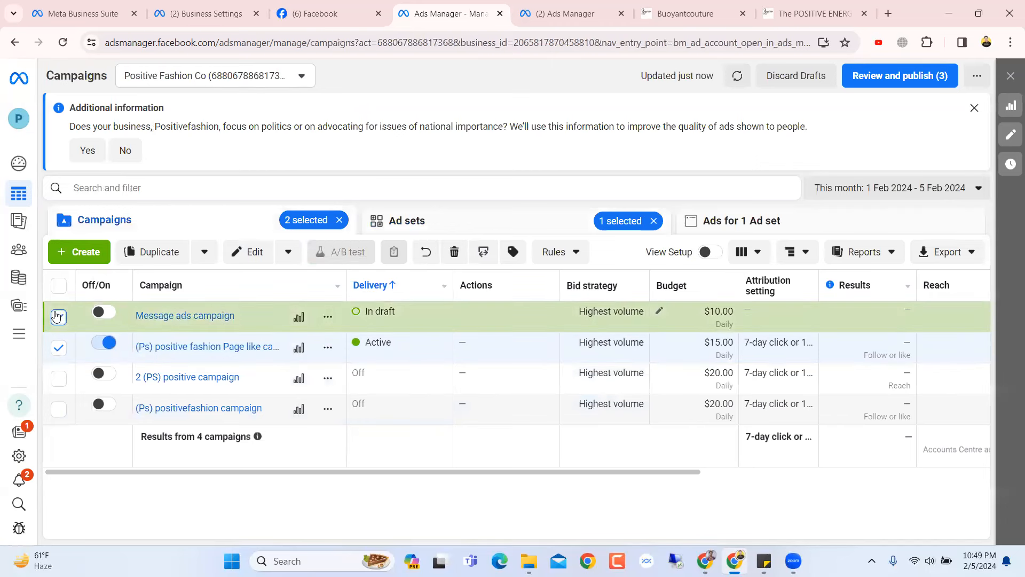
{"action": "left_click", "coordinate": [59, 349]}
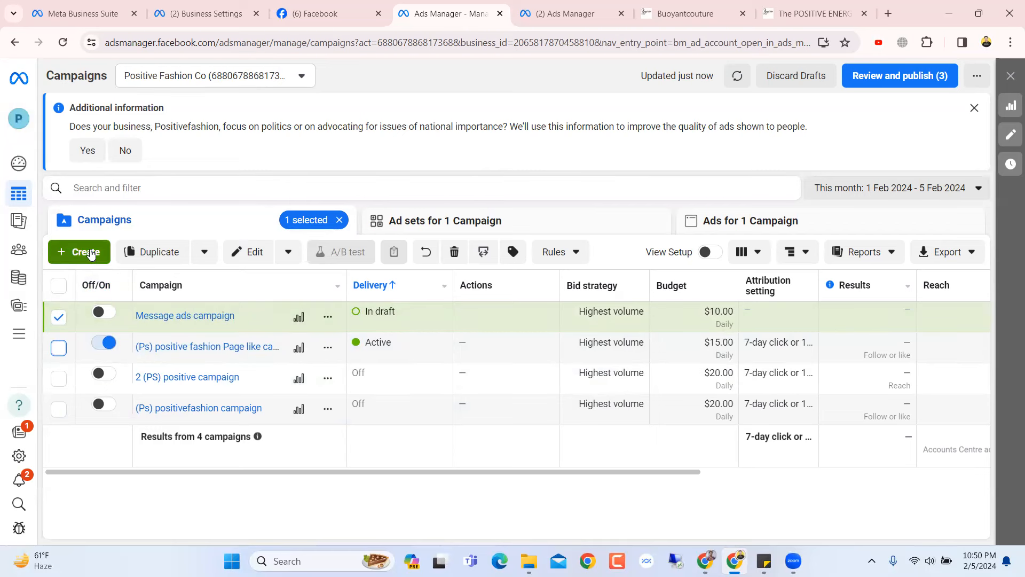
{"action": "left_click_drag", "start_coordinate": [507, 468], "coordinate": [383, 501]}
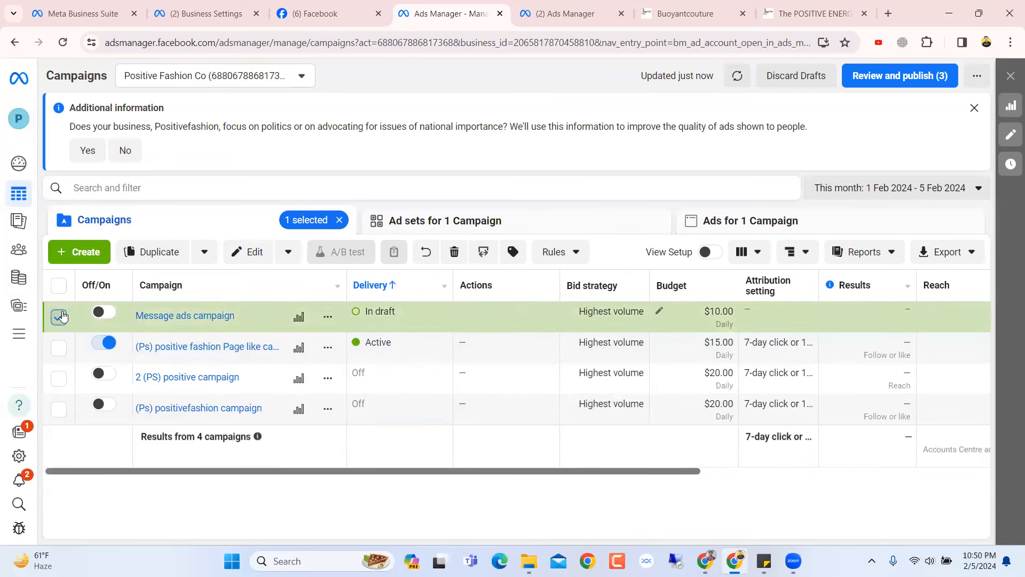
{"action": "left_click", "coordinate": [60, 317]}
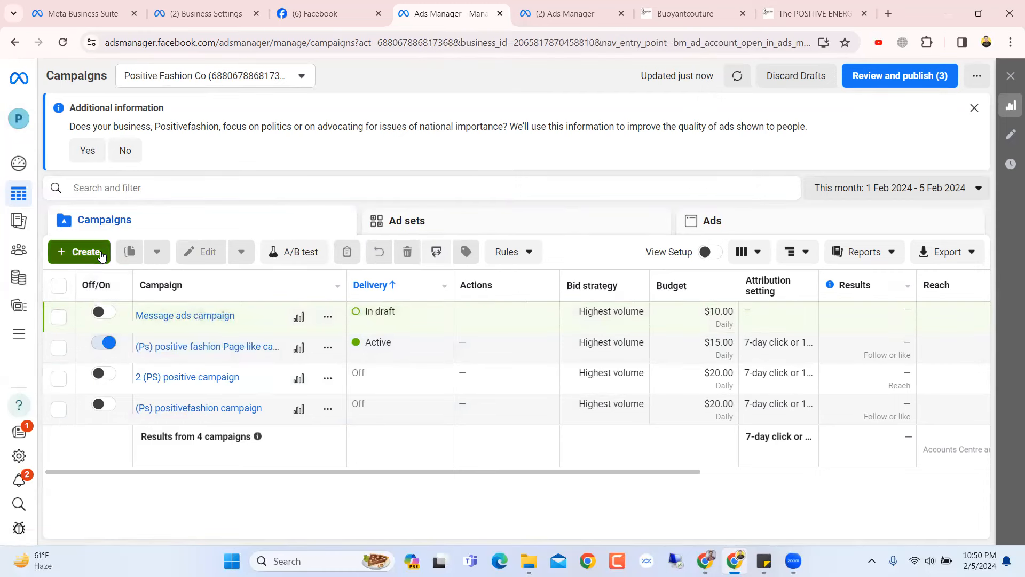
Create a new campaign with the Engagement objective using the Manual engagement campaign setup
{"action": "left_click", "coordinate": [101, 254]}
{"action": "left_click", "coordinate": [417, 289]}
{"action": "left_click", "coordinate": [673, 495]}
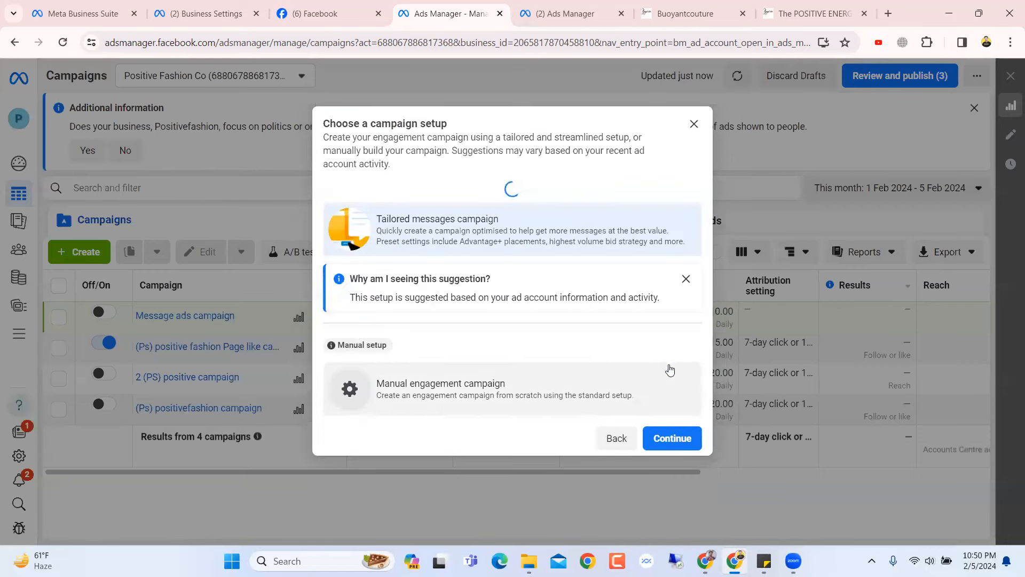
{"action": "left_click", "coordinate": [509, 381]}
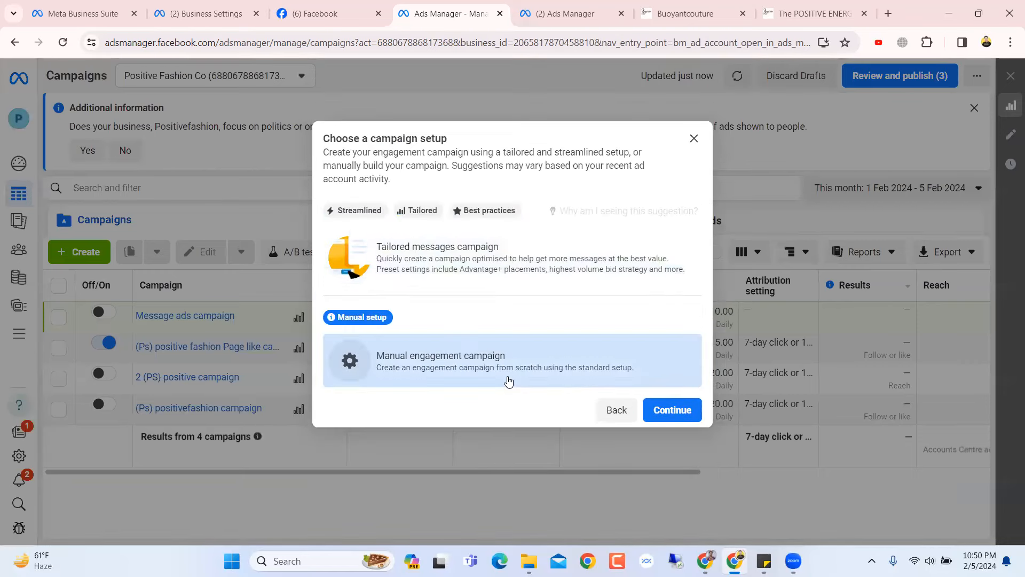
{"action": "left_click", "coordinate": [678, 406]}
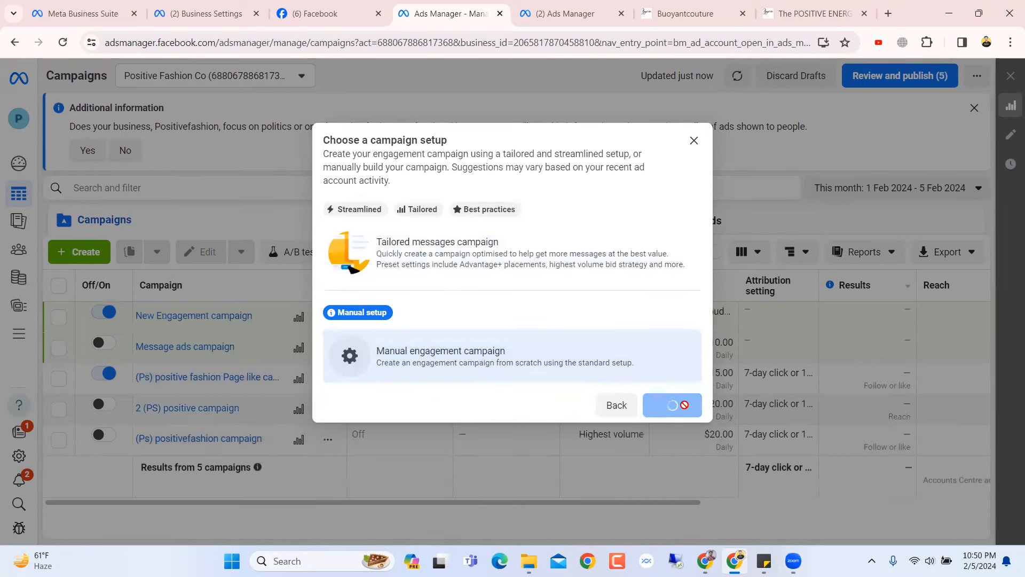
Replace "New Engagement" in the campaign name with the person's first name and "ads", keeping the word "campaign"
{"action": "scroll", "coordinate": [670, 394], "scroll_direction": "down", "scroll_amount": 3}
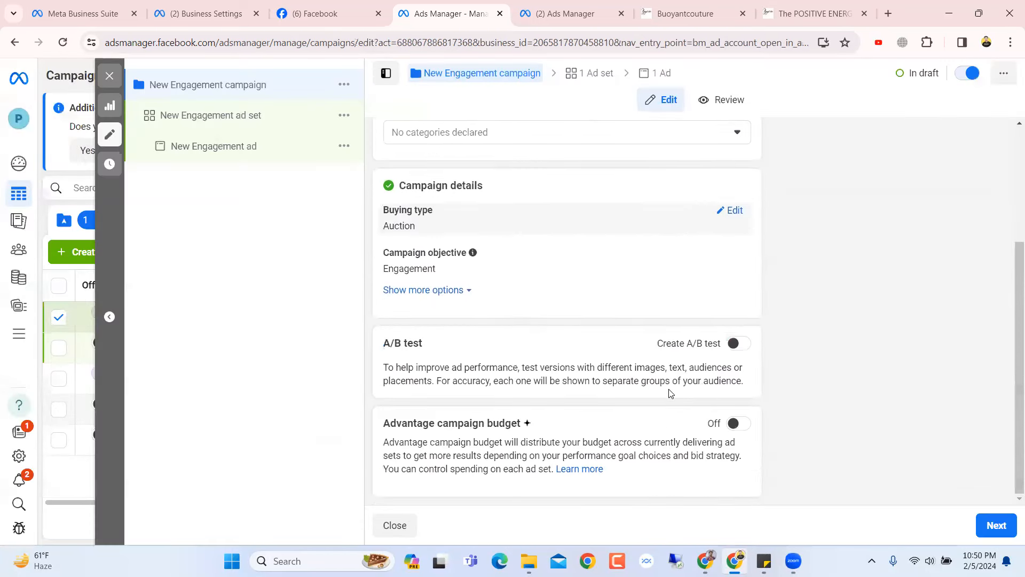
{"action": "scroll", "coordinate": [671, 405], "scroll_direction": "up", "scroll_amount": 3}
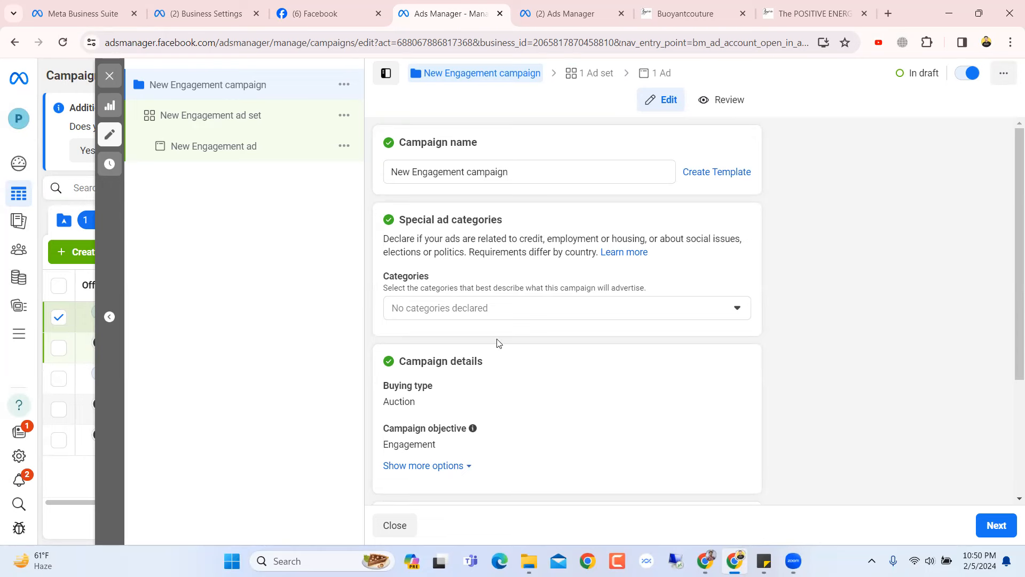
{"action": "left_click", "coordinate": [465, 169]}
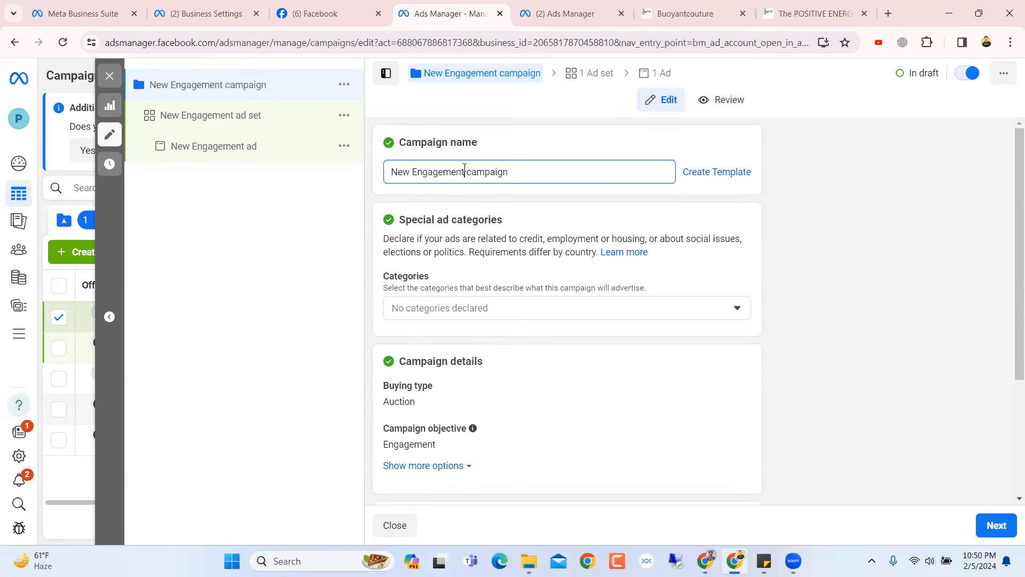
{"action": "scroll", "coordinate": [475, 192], "scroll_direction": "down", "scroll_amount": 2}
{"action": "scroll", "coordinate": [477, 192], "scroll_direction": "up", "scroll_amount": 2}
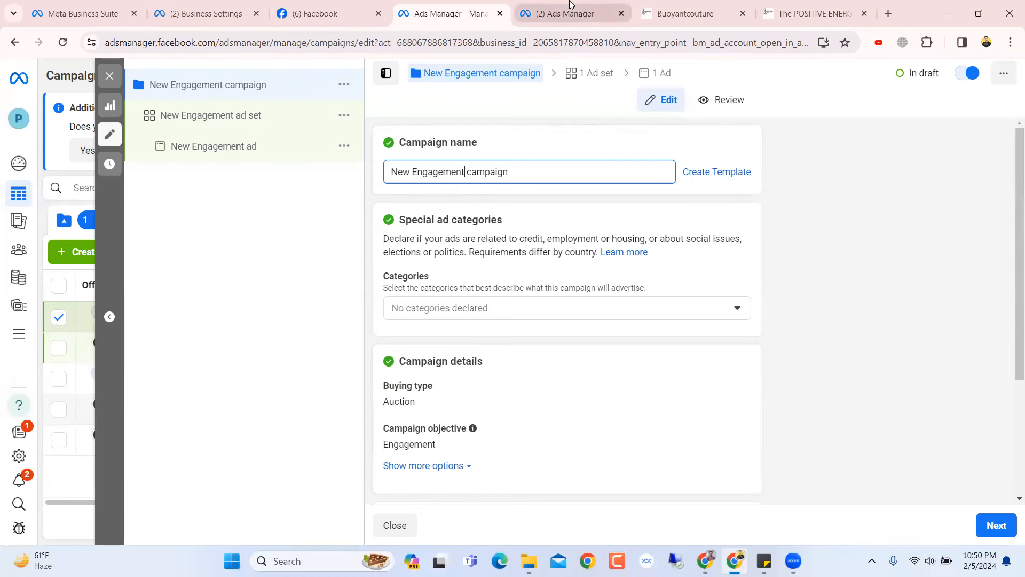
{"action": "left_click_drag", "start_coordinate": [465, 172], "coordinate": [353, 175]}
{"action": "key", "text": "BackSpace"}
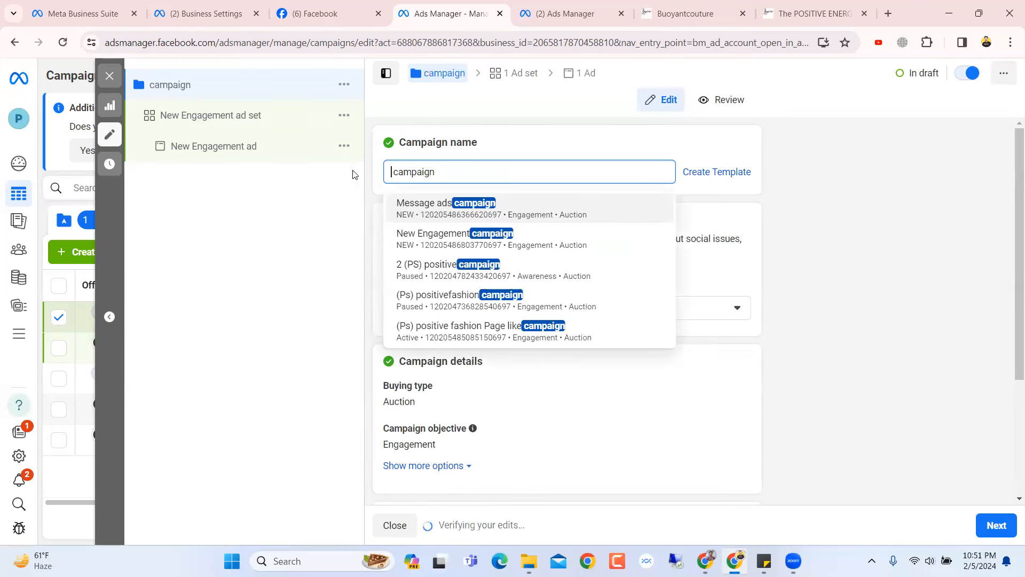
{"action": "type", "text": "Pretom ads"}
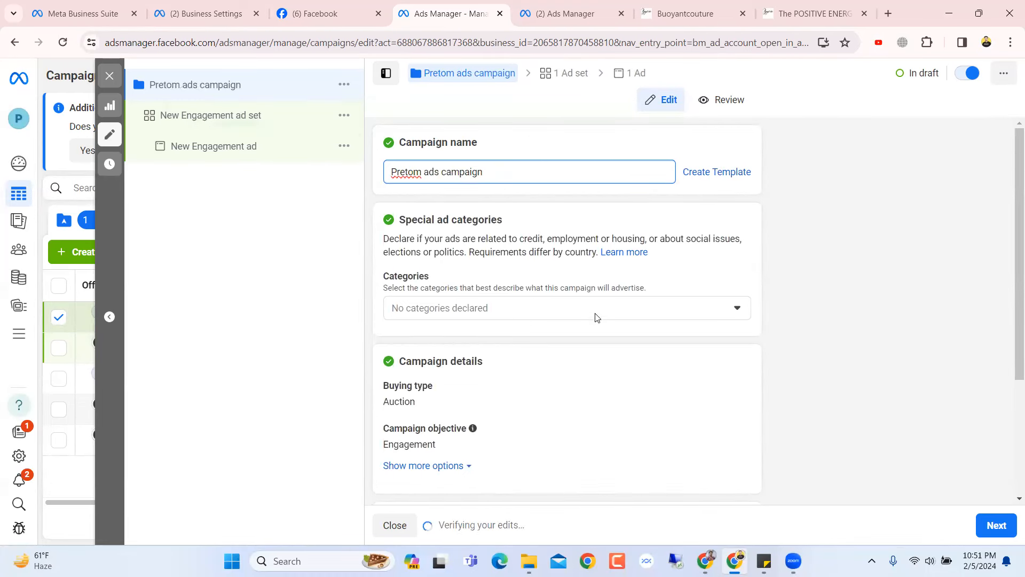
Turn on Advantage campaign budget and set the daily budget to $10.00
{"action": "scroll", "coordinate": [596, 317], "scroll_direction": "down", "scroll_amount": 3}
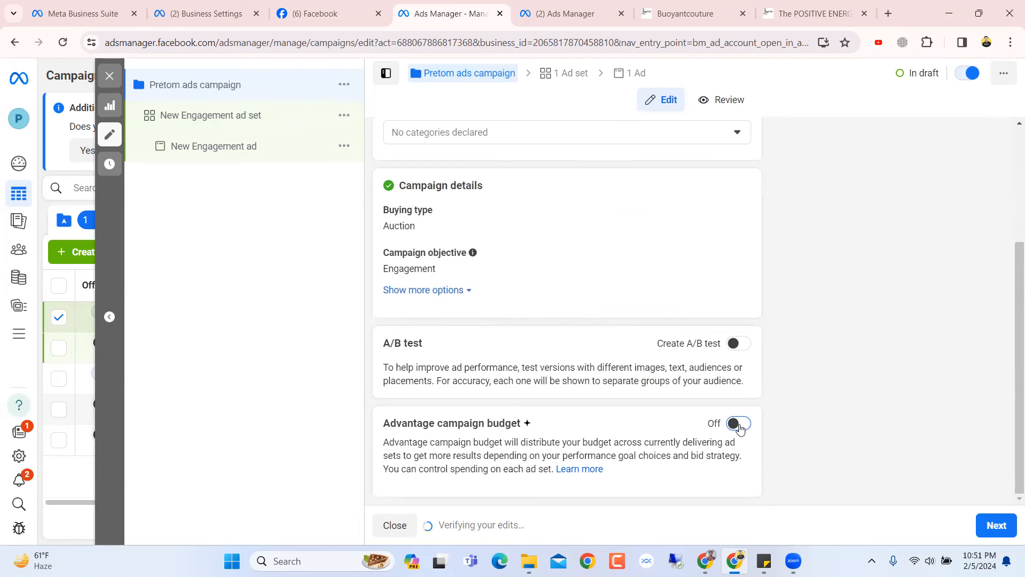
{"action": "left_click", "coordinate": [740, 424]}
{"action": "scroll", "coordinate": [609, 256], "scroll_direction": "down", "scroll_amount": 4}
{"action": "scroll", "coordinate": [611, 251], "scroll_direction": "up", "scroll_amount": 2}
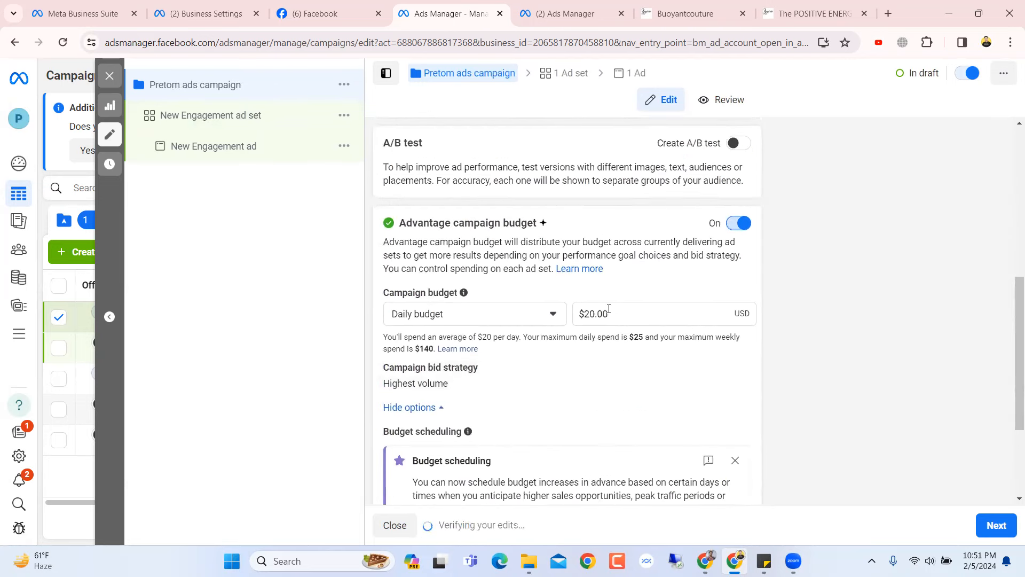
{"action": "left_click", "coordinate": [594, 314]}
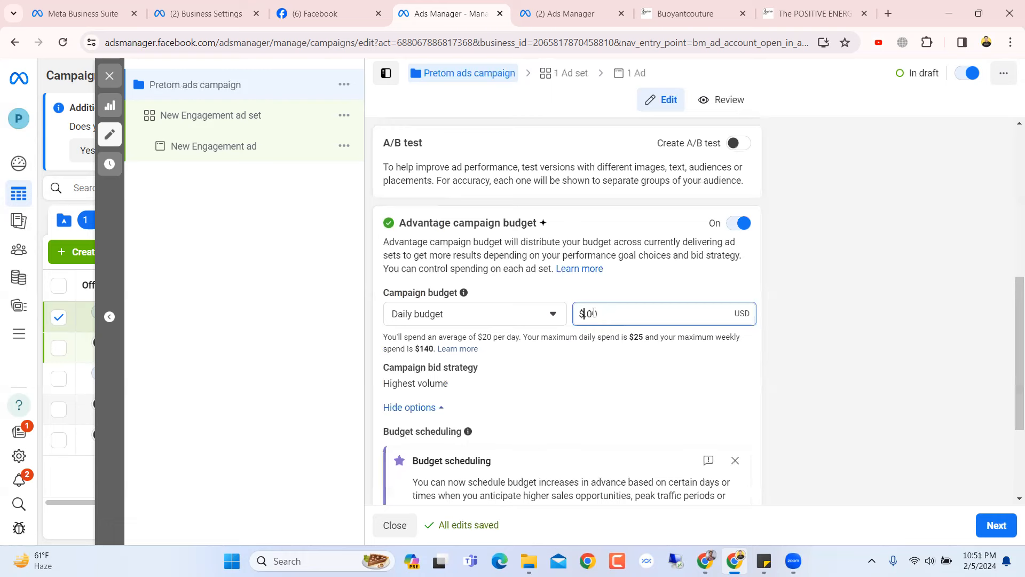
{"action": "scroll", "coordinate": [703, 310], "scroll_direction": "down", "scroll_amount": 3}
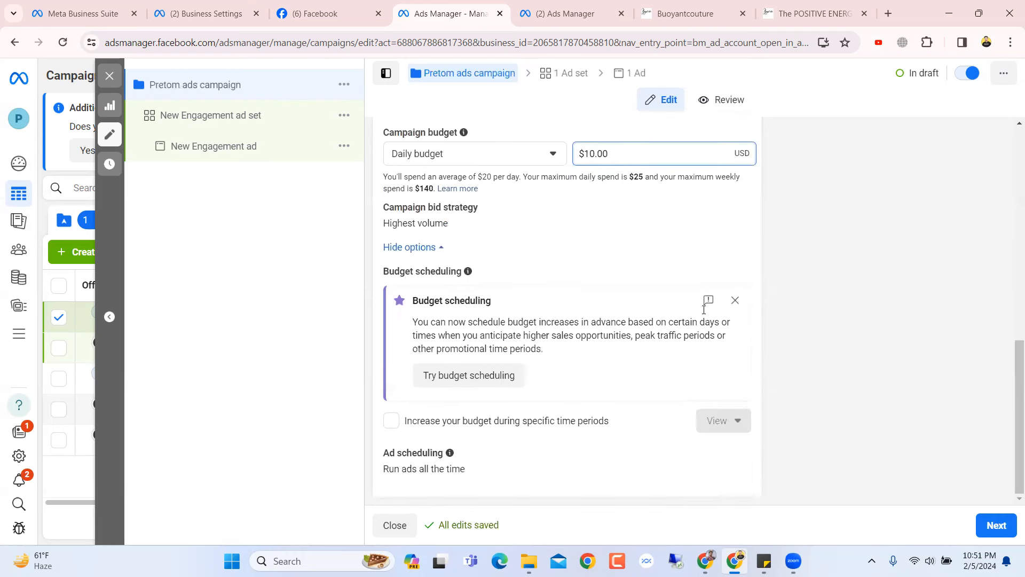
Continue to the ad set, look over its conversion settings, and set the conversion location to On your ad
{"action": "left_click", "coordinate": [987, 524]}
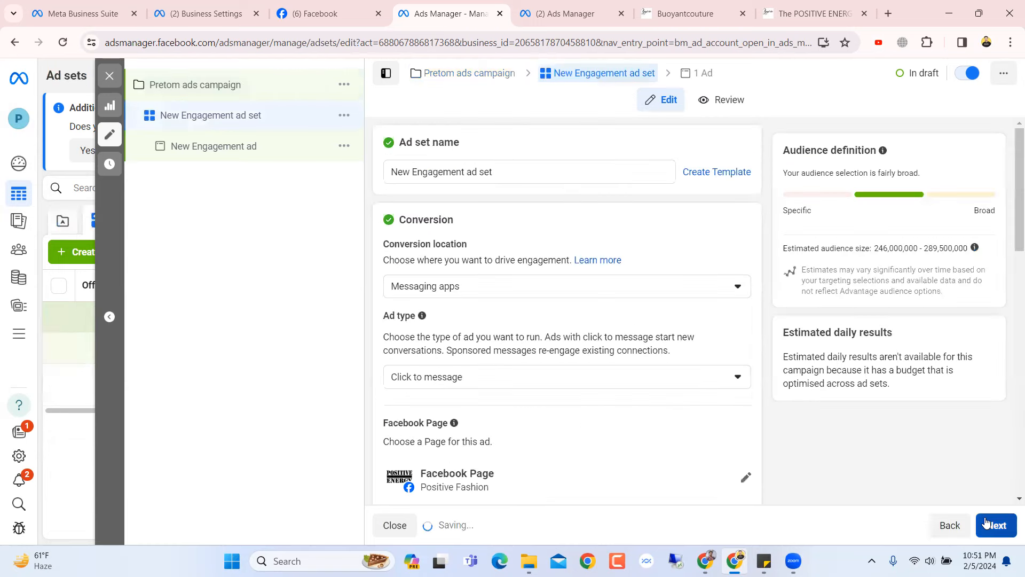
{"action": "scroll", "coordinate": [750, 367], "scroll_direction": "down", "scroll_amount": 15}
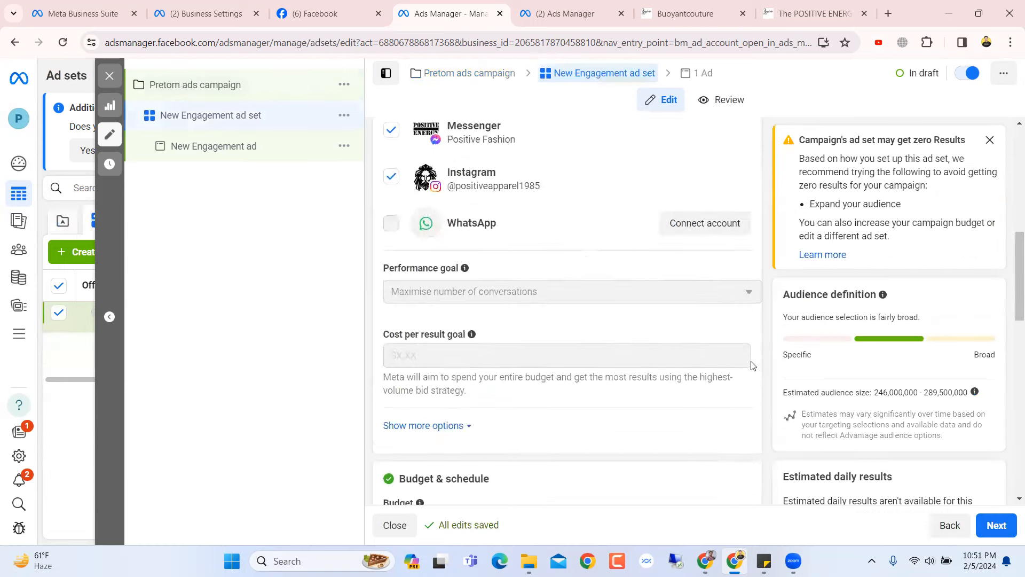
{"action": "scroll", "coordinate": [698, 366], "scroll_direction": "up", "scroll_amount": 10}
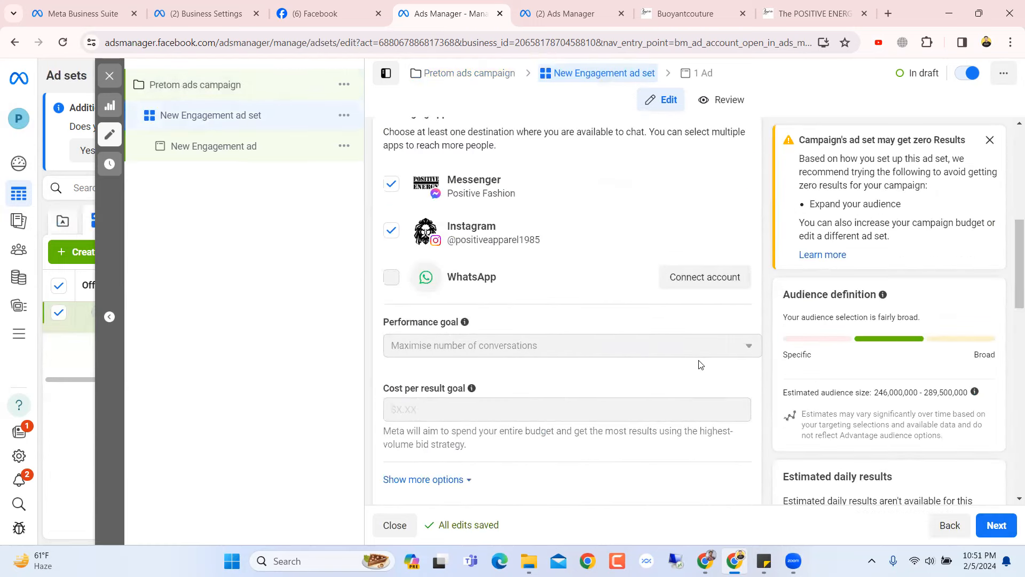
{"action": "scroll", "coordinate": [703, 362], "scroll_direction": "up", "scroll_amount": 3}
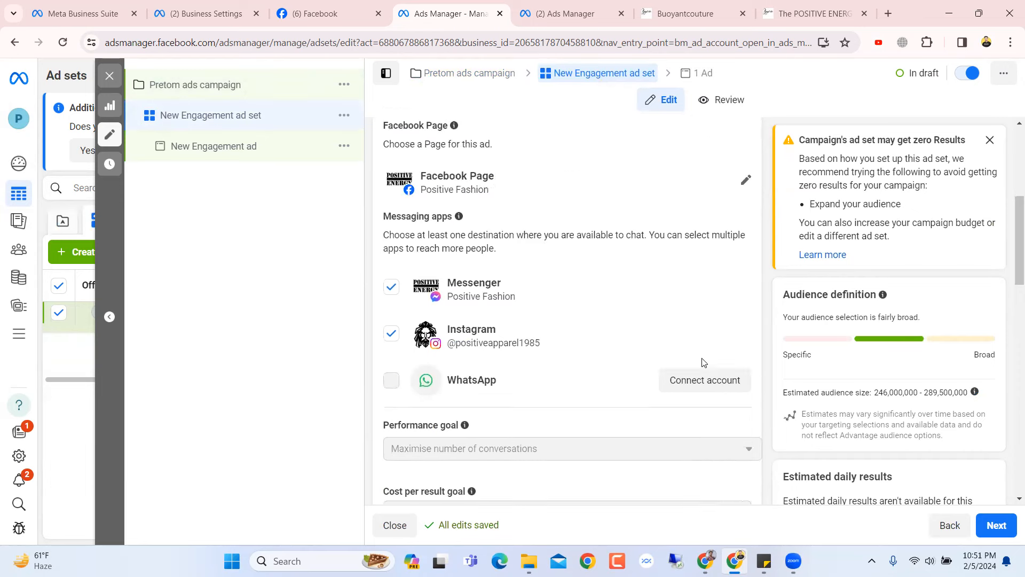
{"action": "scroll", "coordinate": [528, 257], "scroll_direction": "up", "scroll_amount": 4}
{"action": "scroll", "coordinate": [481, 277], "scroll_direction": "down", "scroll_amount": 1}
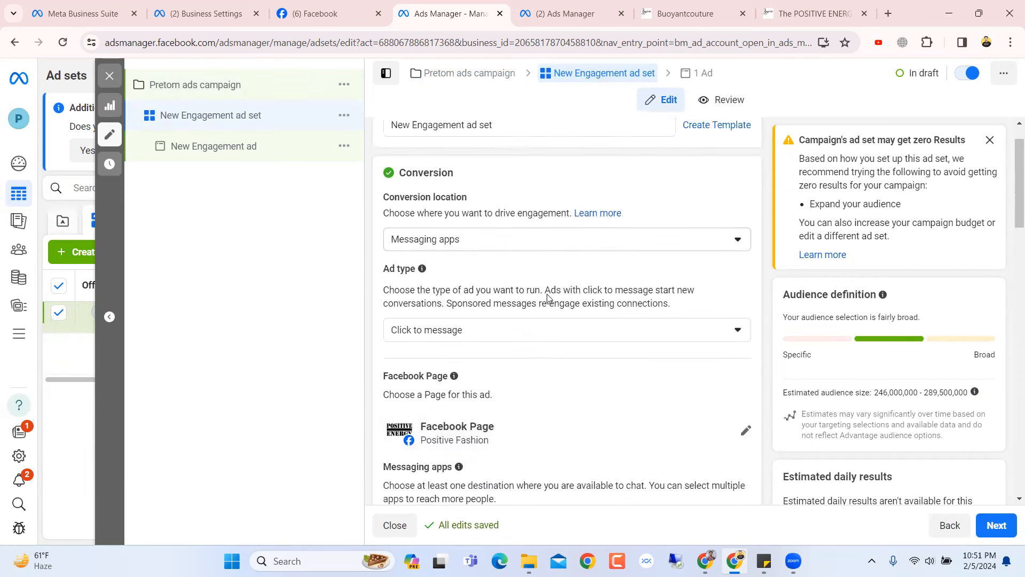
{"action": "scroll", "coordinate": [419, 257], "scroll_direction": "up", "scroll_amount": 1}
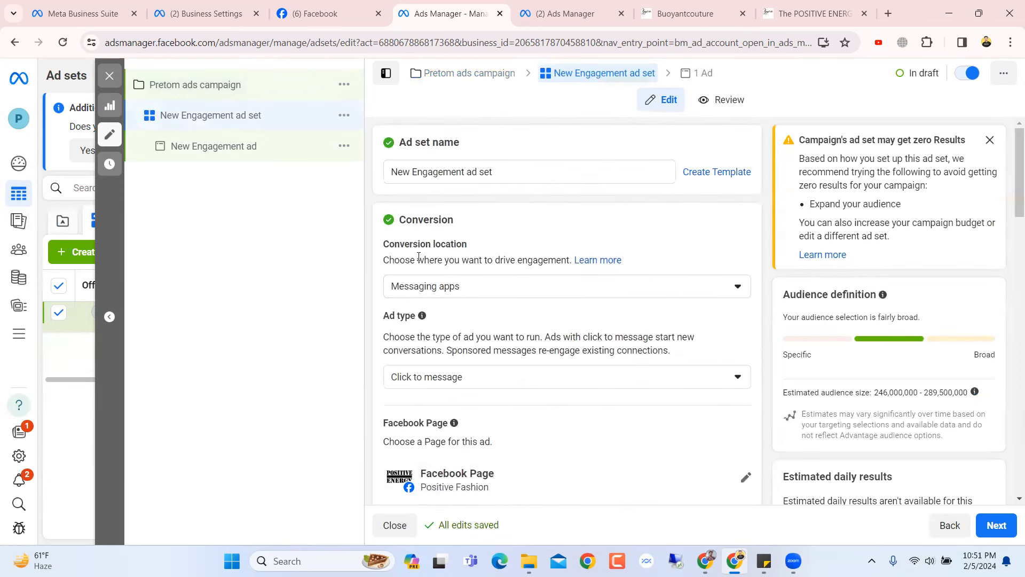
{"action": "left_click", "coordinate": [464, 286]}
{"action": "scroll", "coordinate": [740, 331], "scroll_direction": "down", "scroll_amount": 2}
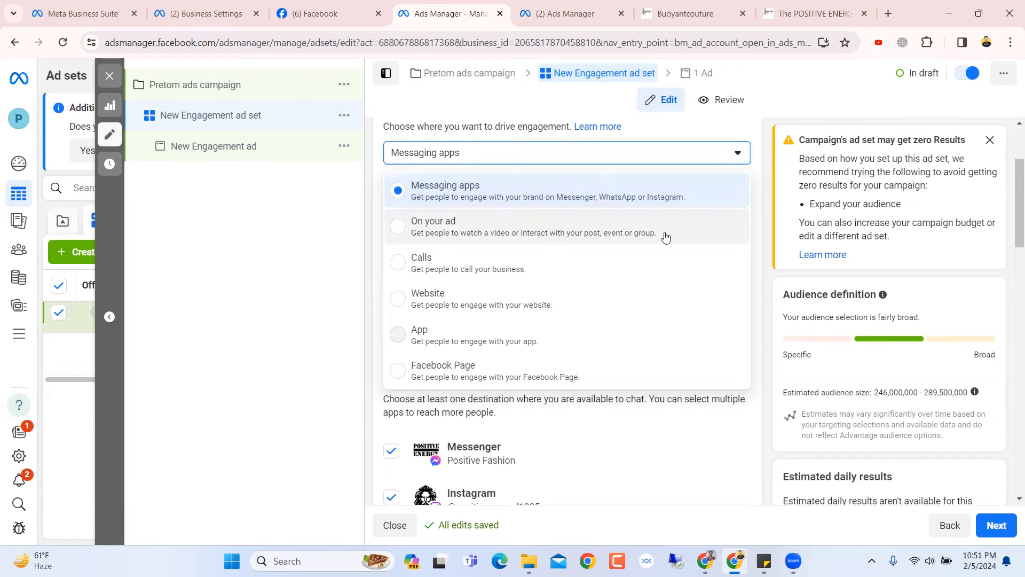
{"action": "left_click", "coordinate": [462, 237]}
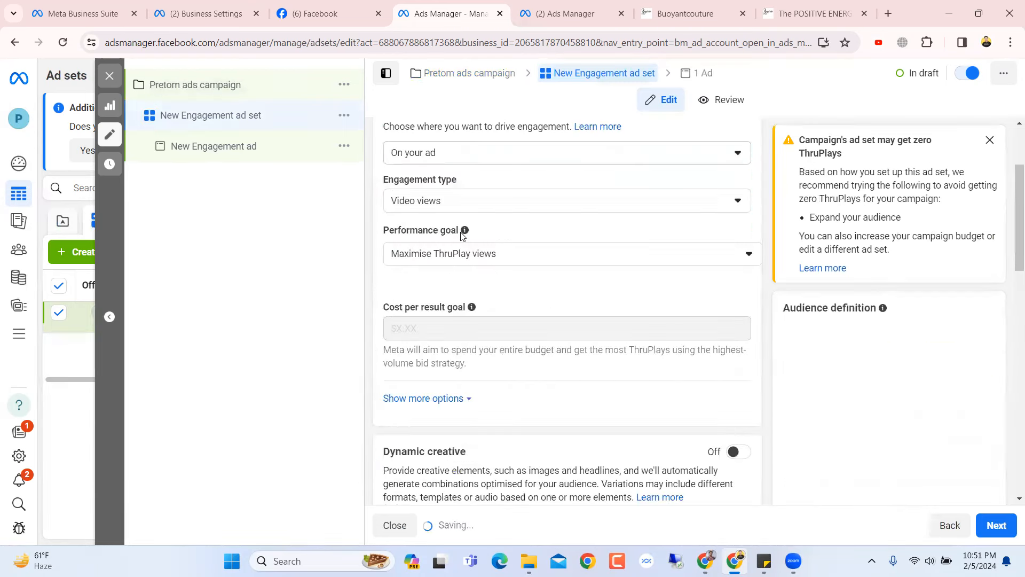
{"action": "scroll", "coordinate": [434, 250], "scroll_direction": "up", "scroll_amount": 3}
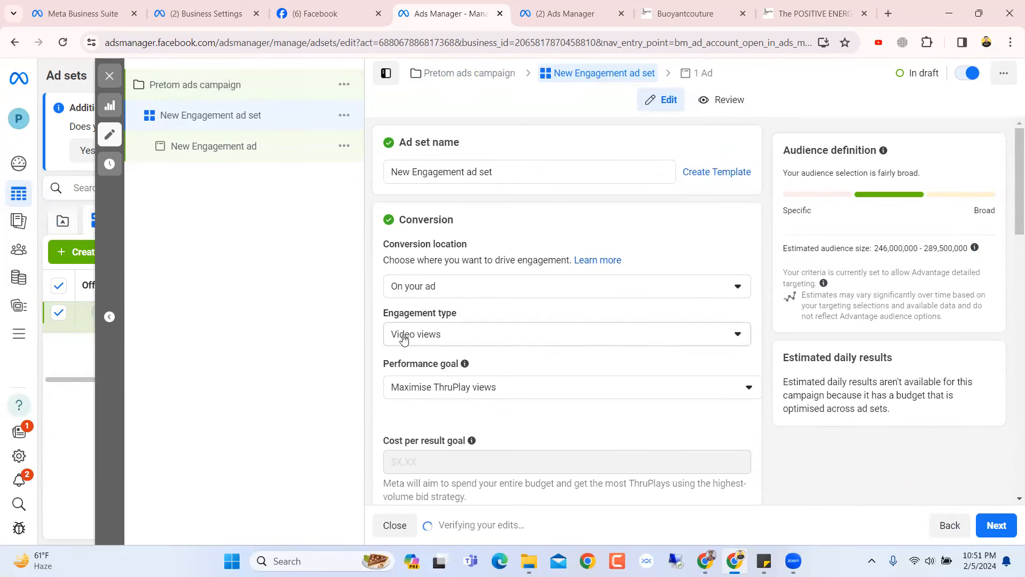
Open the engagement type choices, look through the photo posts on the Positive Fashion Facebook Page, and return to Ads Manager
{"action": "left_click", "coordinate": [476, 335]}
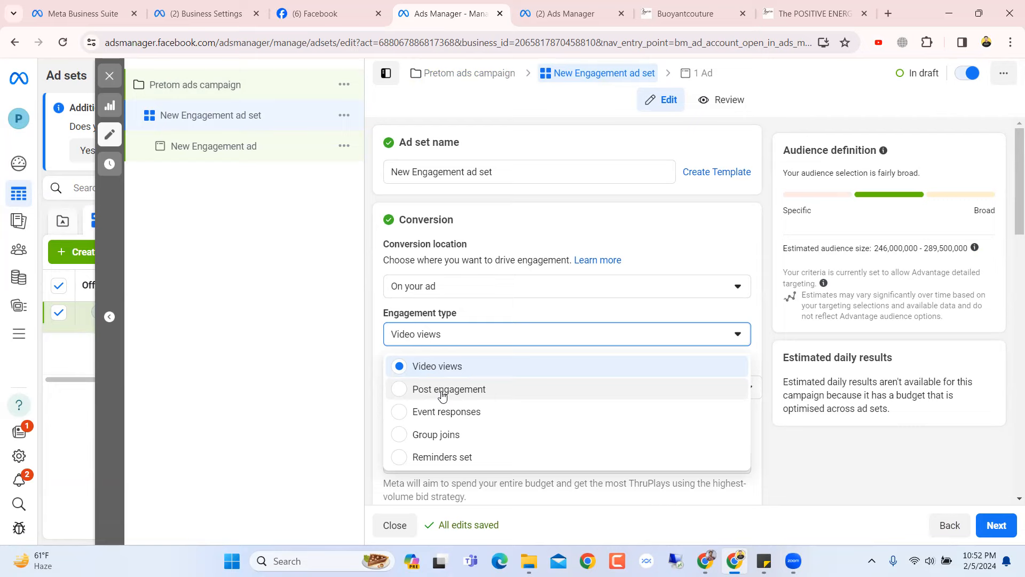
{"action": "left_click", "coordinate": [321, 13]}
{"action": "scroll", "coordinate": [532, 392], "scroll_direction": "up", "scroll_amount": 4}
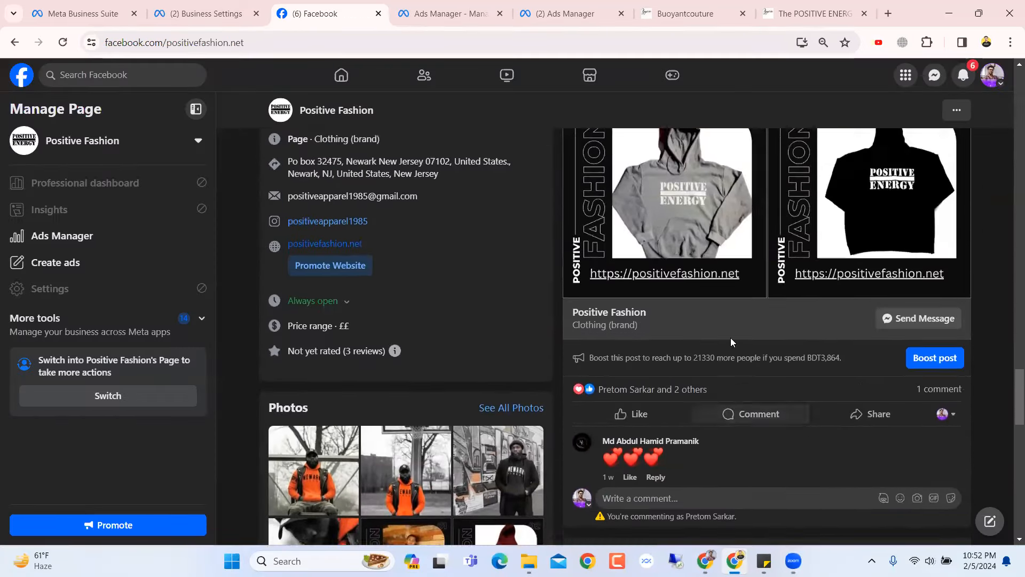
{"action": "scroll", "coordinate": [730, 338], "scroll_direction": "up", "scroll_amount": 1}
{"action": "mouse_move", "coordinate": [633, 443]}
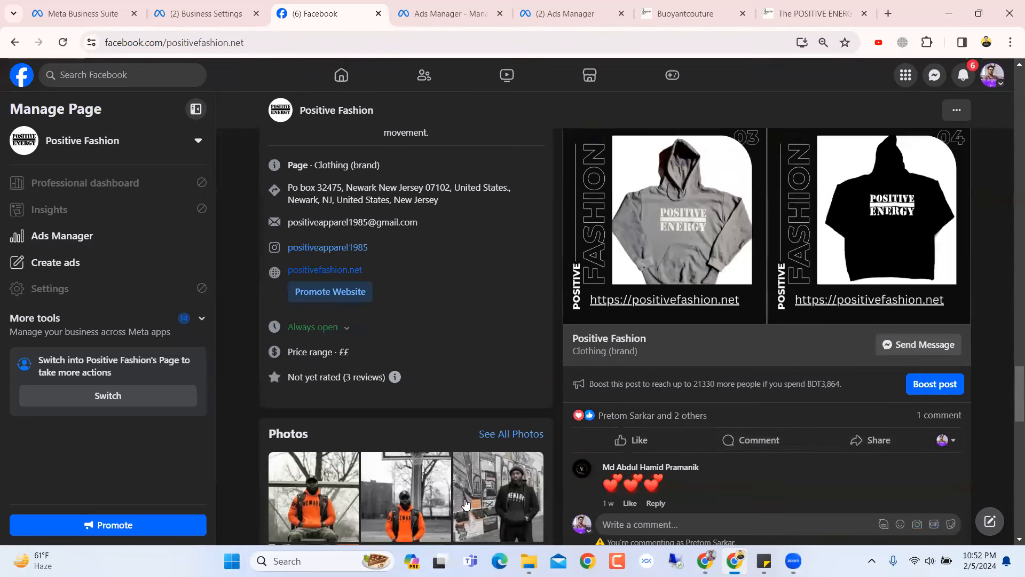
{"action": "scroll", "coordinate": [761, 458], "scroll_direction": "up", "scroll_amount": 8}
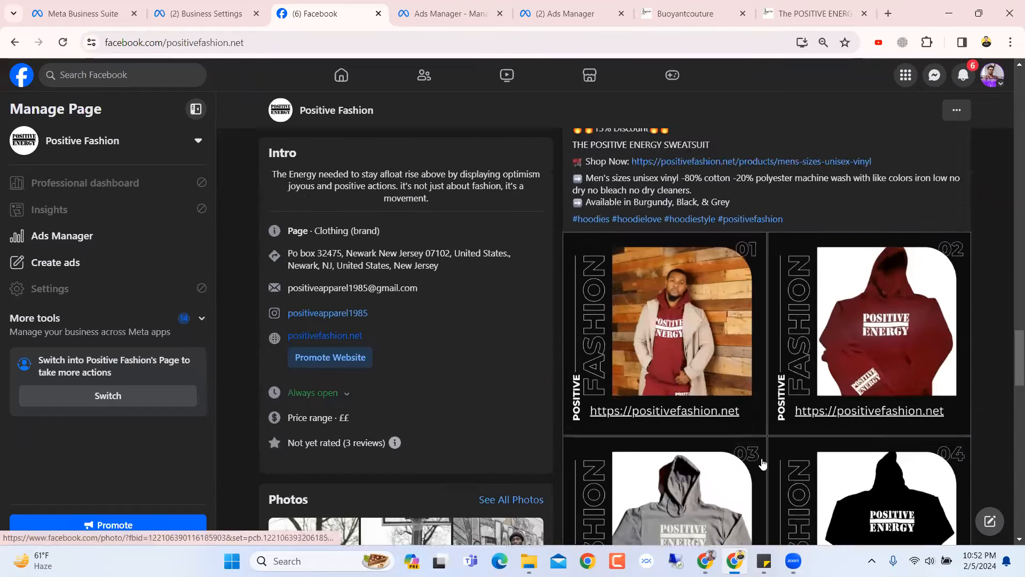
{"action": "scroll", "coordinate": [764, 464], "scroll_direction": "down", "scroll_amount": 3}
{"action": "scroll", "coordinate": [763, 463], "scroll_direction": "up", "scroll_amount": 15}
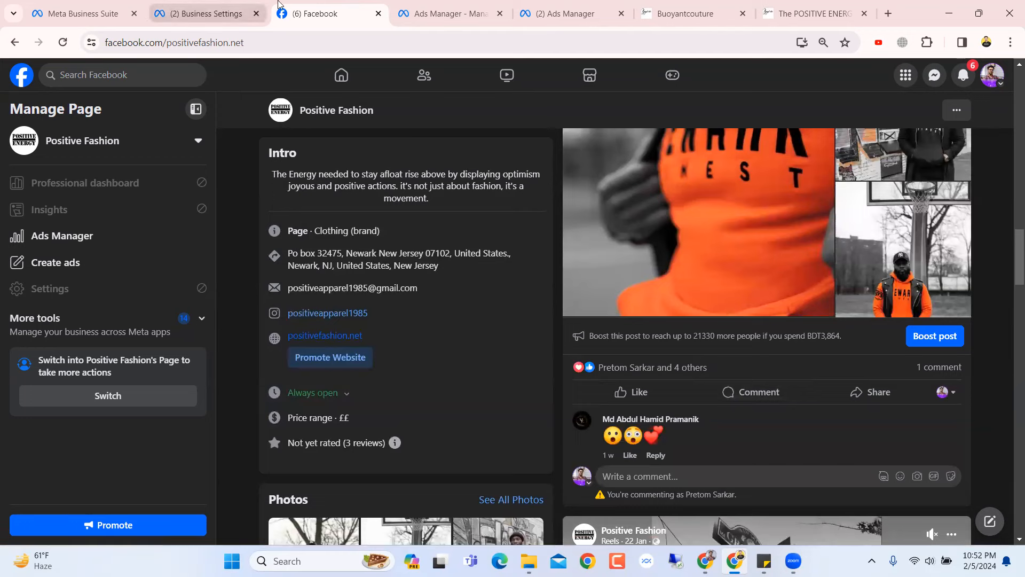
{"action": "left_click", "coordinate": [535, 7]}
{"action": "left_click", "coordinate": [476, 6]}
{"action": "scroll", "coordinate": [621, 341], "scroll_direction": "down", "scroll_amount": 1}
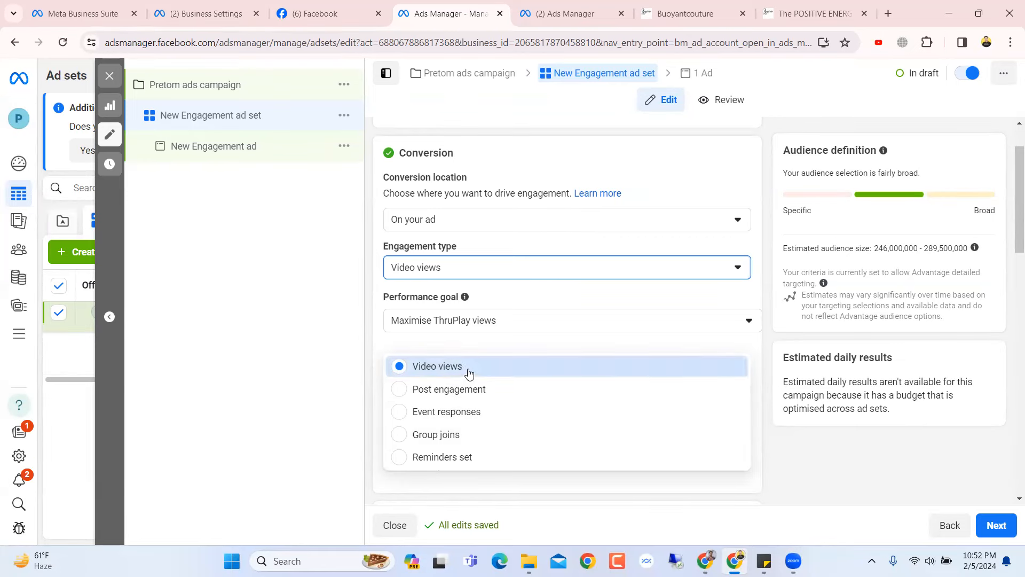
Switch to the Positive Fashion Facebook Page and examine the reel and the Newark hoodie post with their reactions and comments
{"action": "left_click", "coordinate": [352, 4]}
{"action": "scroll", "coordinate": [693, 250], "scroll_direction": "down", "scroll_amount": 10}
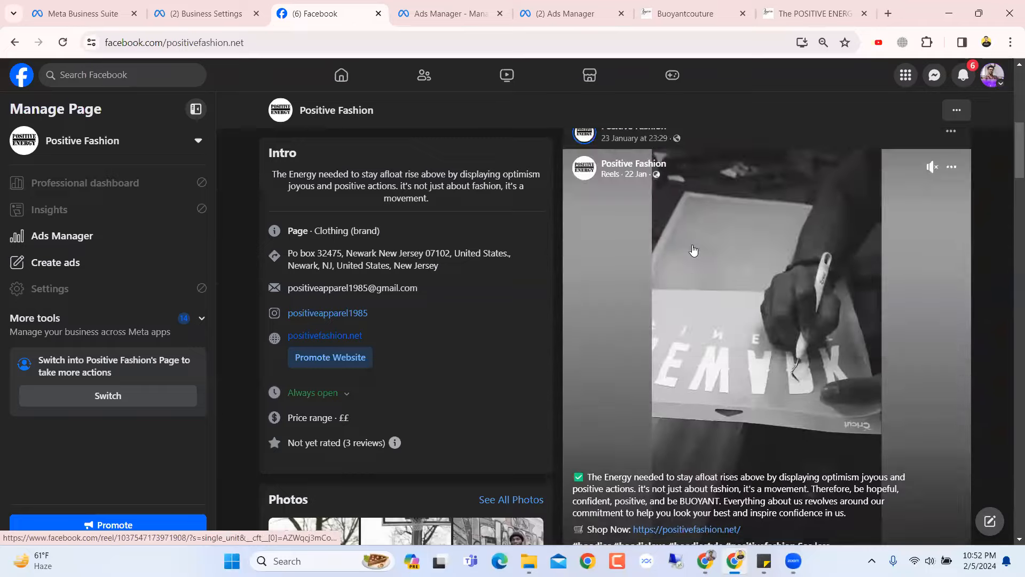
{"action": "scroll", "coordinate": [818, 279], "scroll_direction": "down", "scroll_amount": 5}
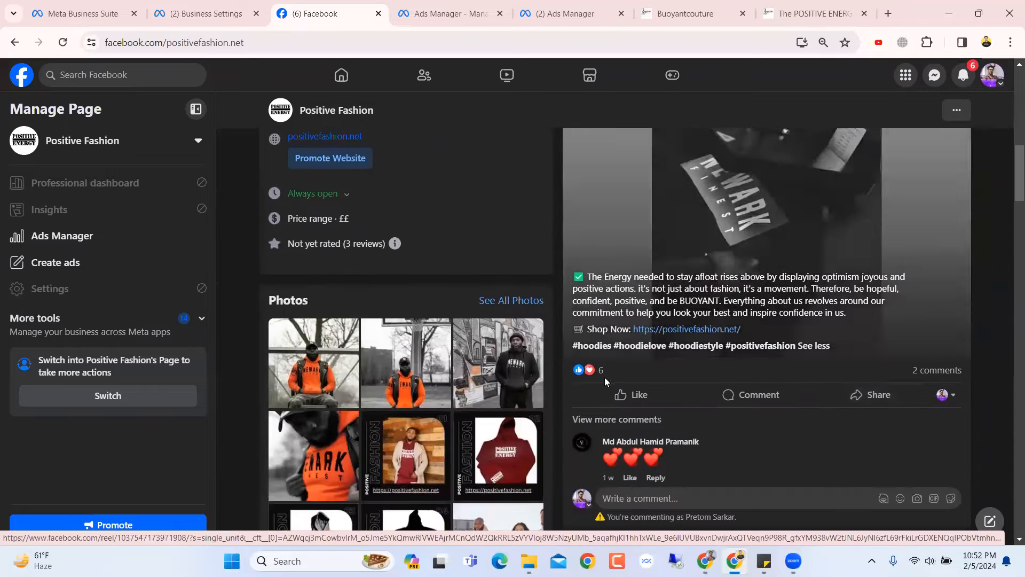
{"action": "scroll", "coordinate": [682, 377], "scroll_direction": "down", "scroll_amount": 2}
{"action": "scroll", "coordinate": [681, 377], "scroll_direction": "up", "scroll_amount": 6}
{"action": "scroll", "coordinate": [816, 411], "scroll_direction": "down", "scroll_amount": 13}
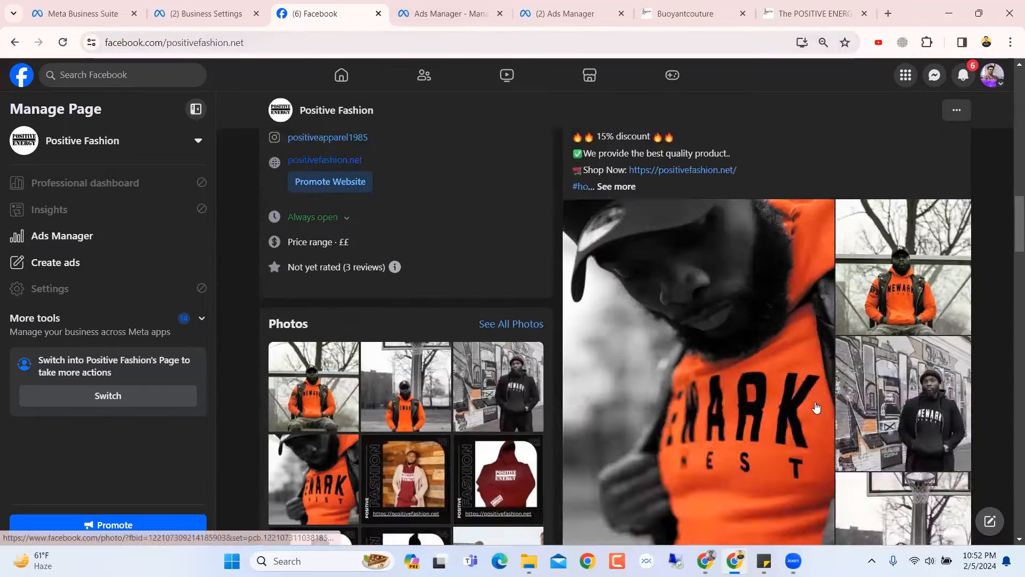
{"action": "scroll", "coordinate": [816, 420], "scroll_direction": "down", "scroll_amount": 6}
Return to Ads Manager, set the engagement type to Event responses, and reopen the engagement type choices
{"action": "left_click", "coordinate": [449, 14]}
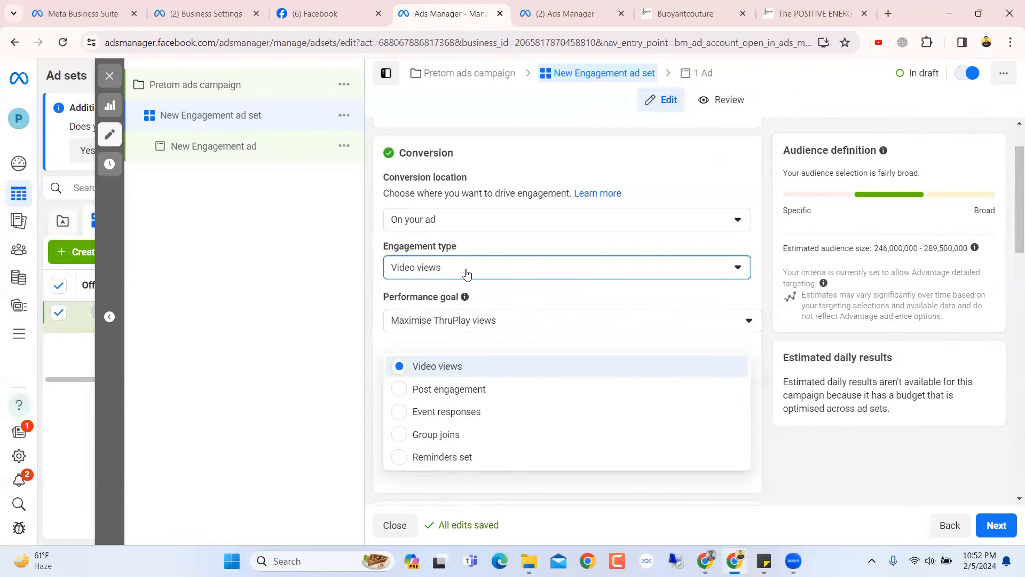
{"action": "left_click", "coordinate": [429, 412]}
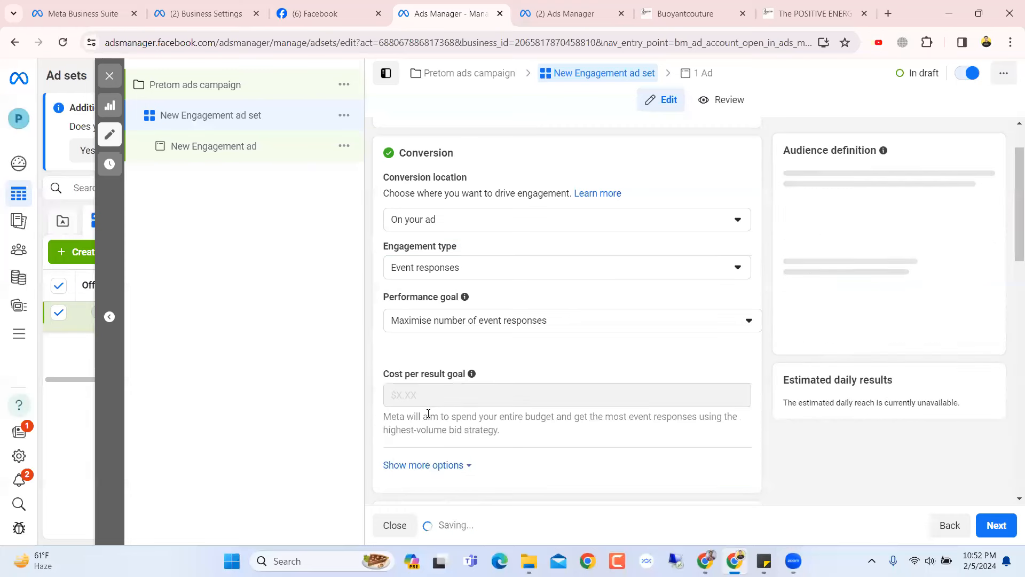
{"action": "left_click", "coordinate": [469, 267]}
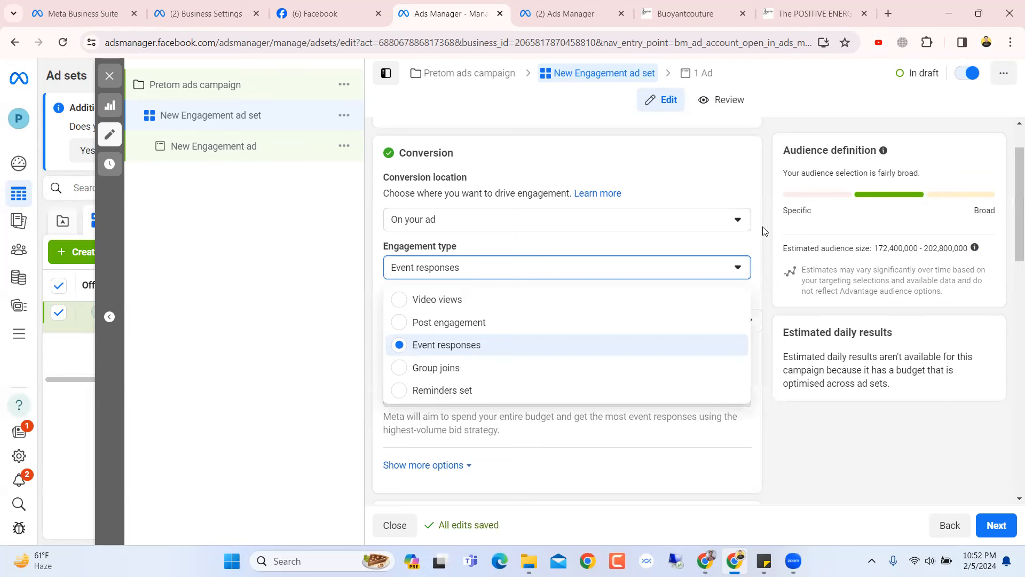
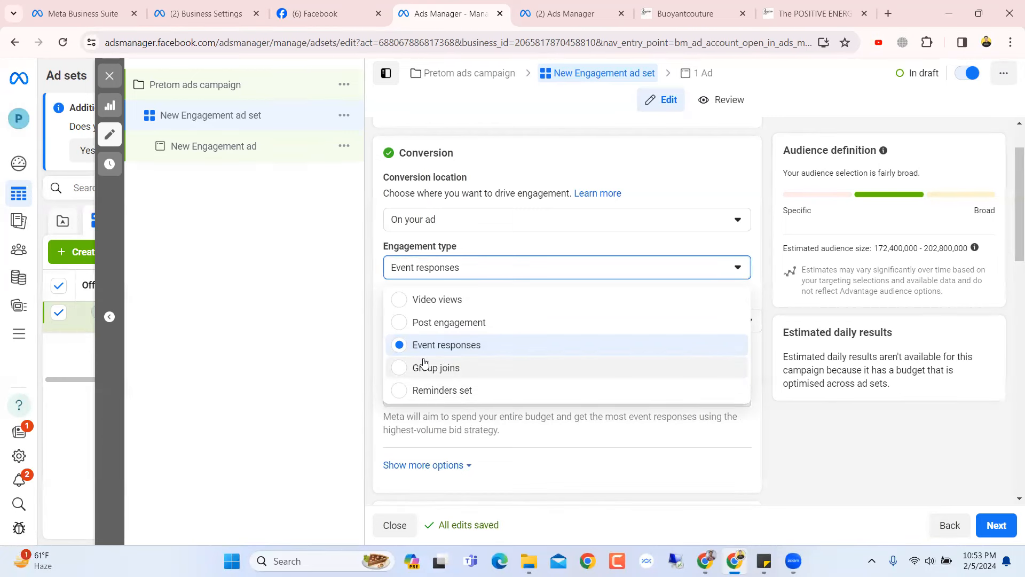
Go back to the Pretom ads campaign settings and turn off Advantage campaign budget
{"action": "left_click", "coordinate": [251, 90]}
{"action": "scroll", "coordinate": [691, 346], "scroll_direction": "down", "scroll_amount": 10}
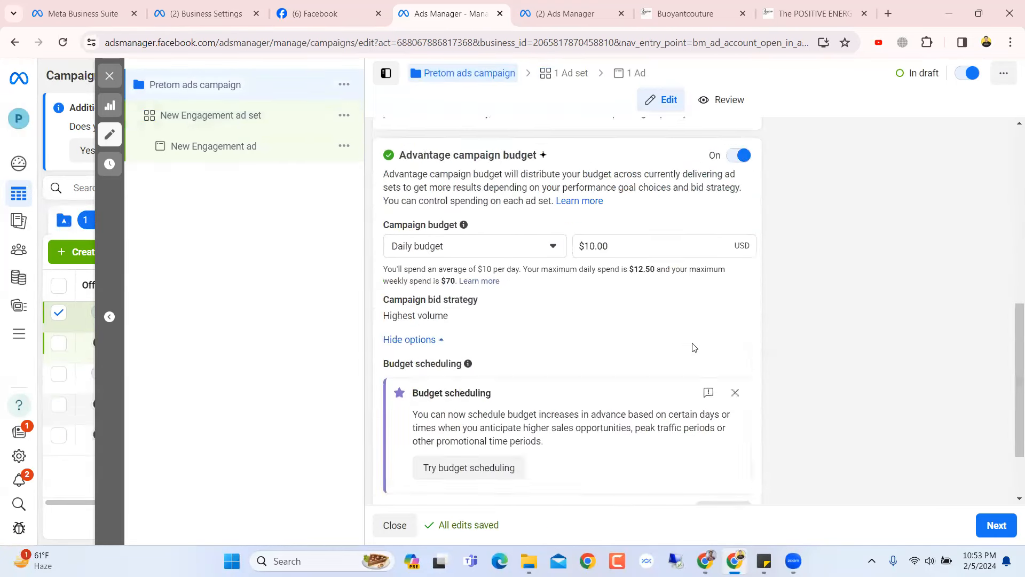
{"action": "scroll", "coordinate": [696, 356], "scroll_direction": "up", "scroll_amount": 5}
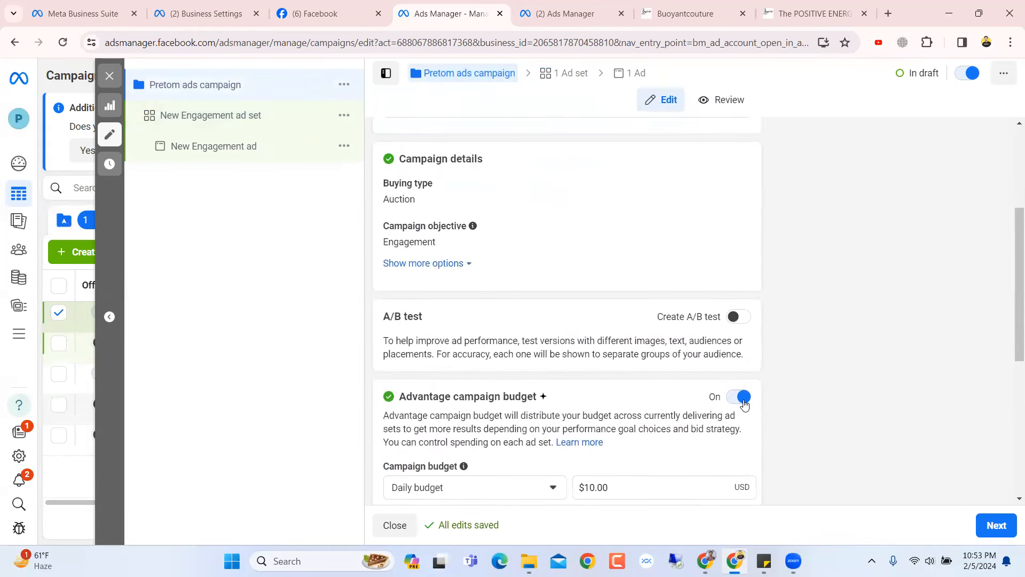
{"action": "left_click", "coordinate": [736, 397]}
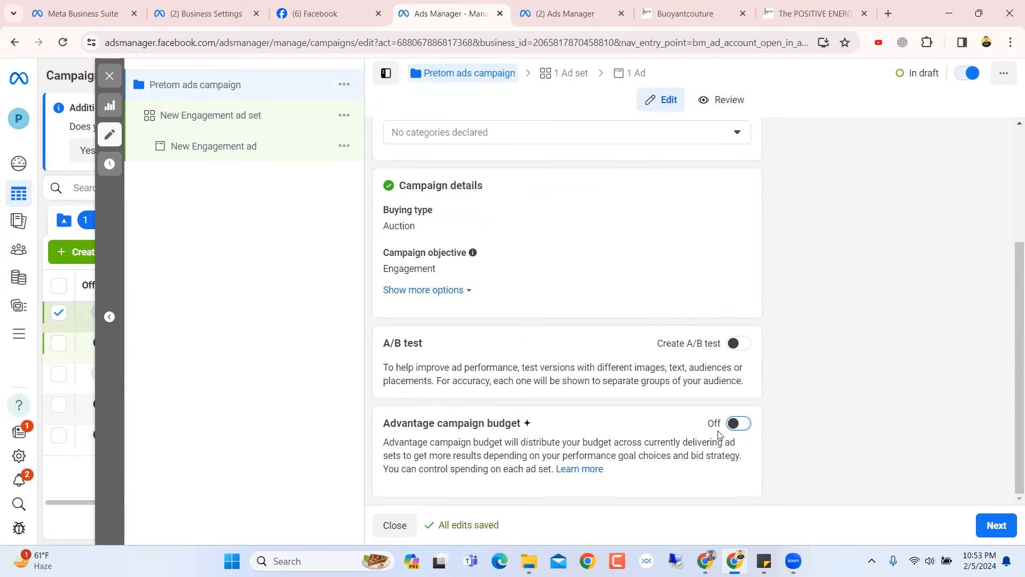
Return to the New Engagement ad set, look over its budget and schedule, and set the conversion location to Facebook Page
{"action": "left_click", "coordinate": [233, 116]}
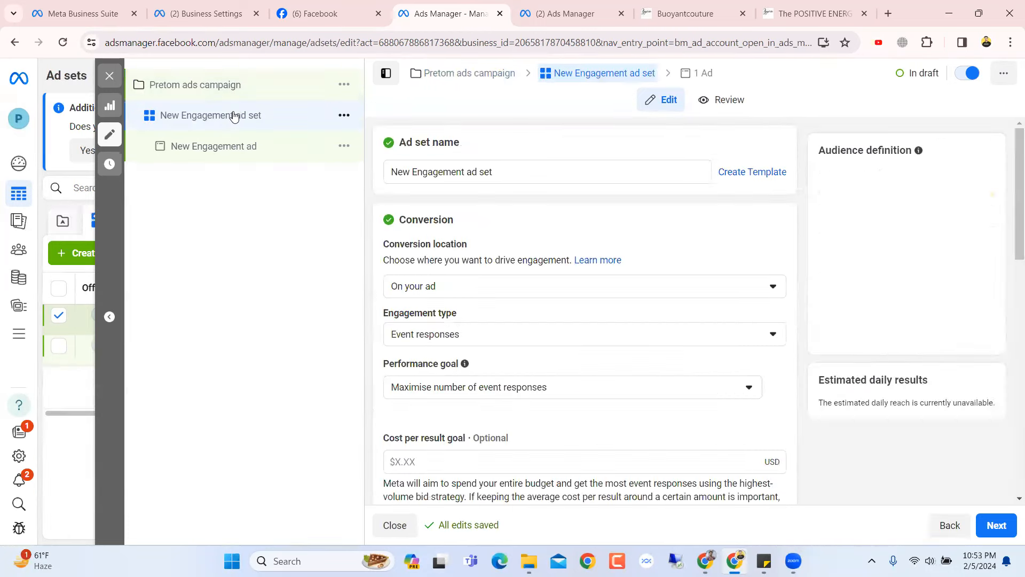
{"action": "scroll", "coordinate": [712, 390], "scroll_direction": "down", "scroll_amount": 6}
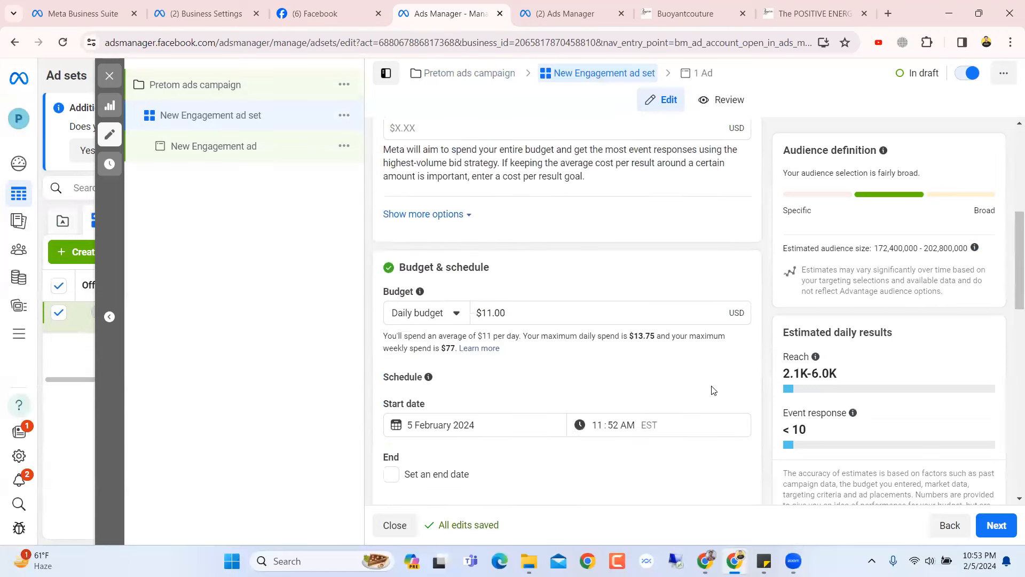
{"action": "scroll", "coordinate": [711, 390], "scroll_direction": "down", "scroll_amount": 2}
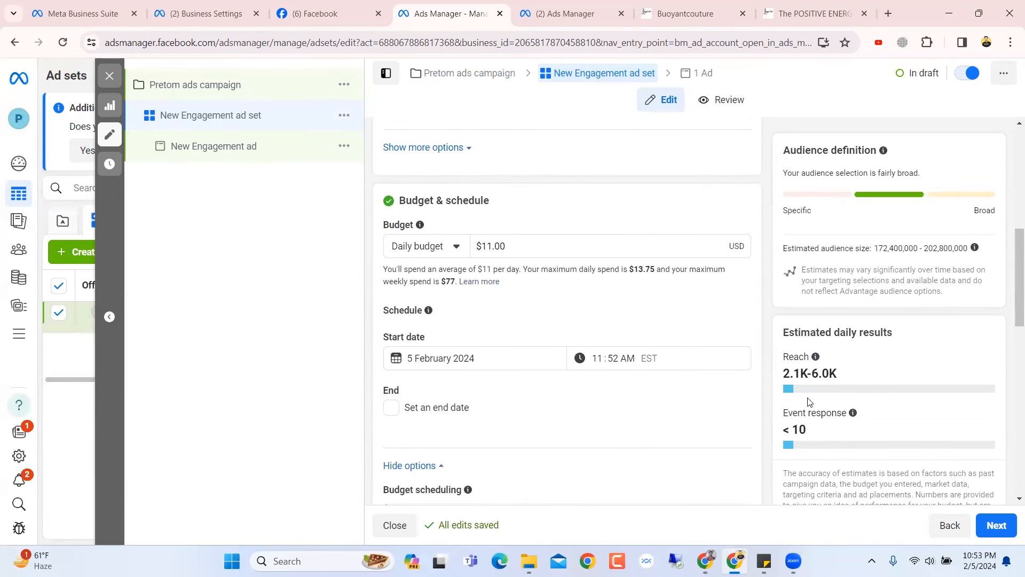
{"action": "scroll", "coordinate": [538, 348], "scroll_direction": "up", "scroll_amount": 8}
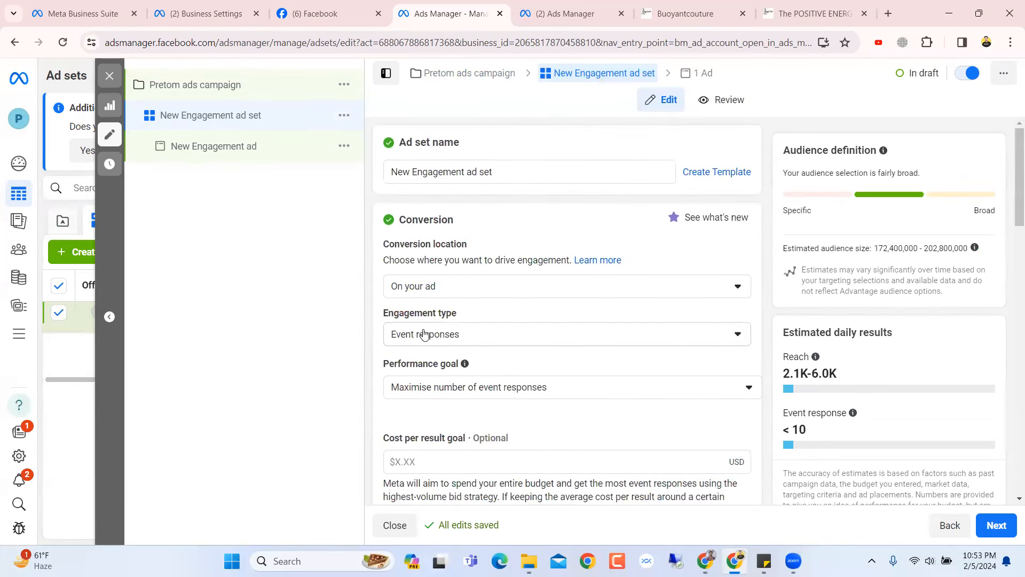
{"action": "left_click", "coordinate": [502, 293]}
{"action": "scroll", "coordinate": [522, 430], "scroll_direction": "down", "scroll_amount": 3}
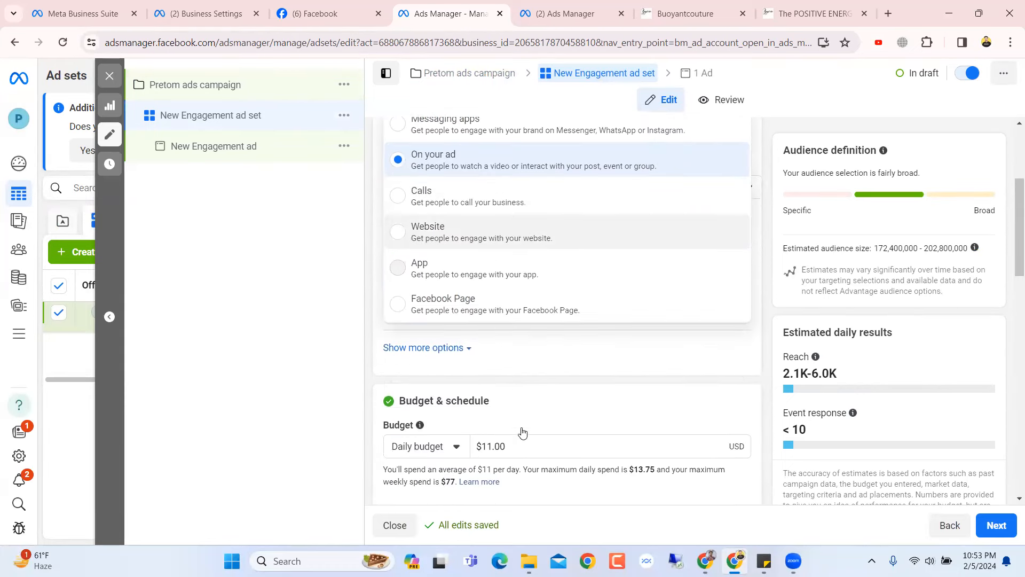
{"action": "scroll", "coordinate": [521, 431], "scroll_direction": "up", "scroll_amount": 1}
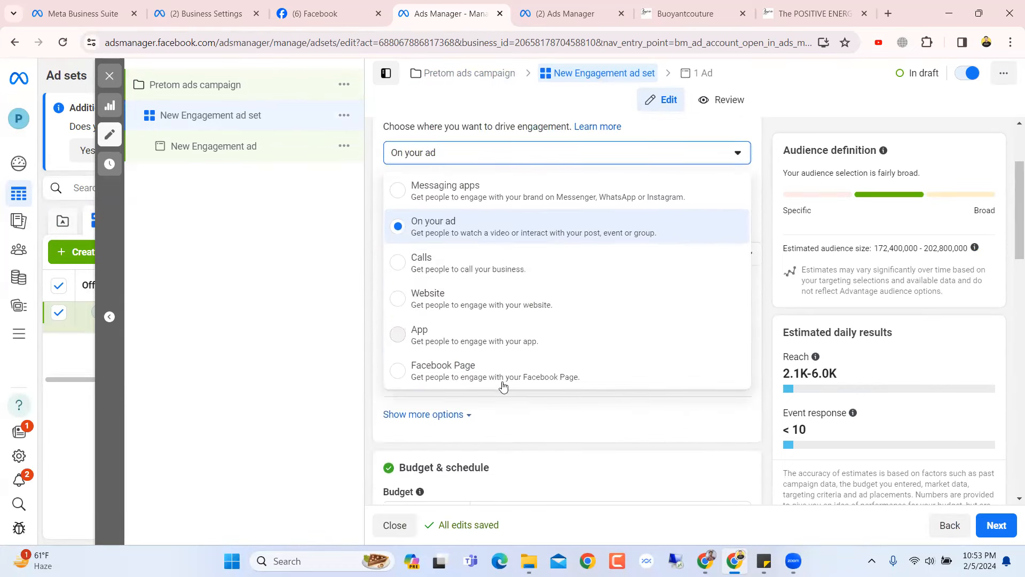
{"action": "left_click", "coordinate": [534, 383]}
Start switching the ad set to the original audience options, but choose to keep Advantage+ audience
{"action": "scroll", "coordinate": [534, 380], "scroll_direction": "down", "scroll_amount": 8}
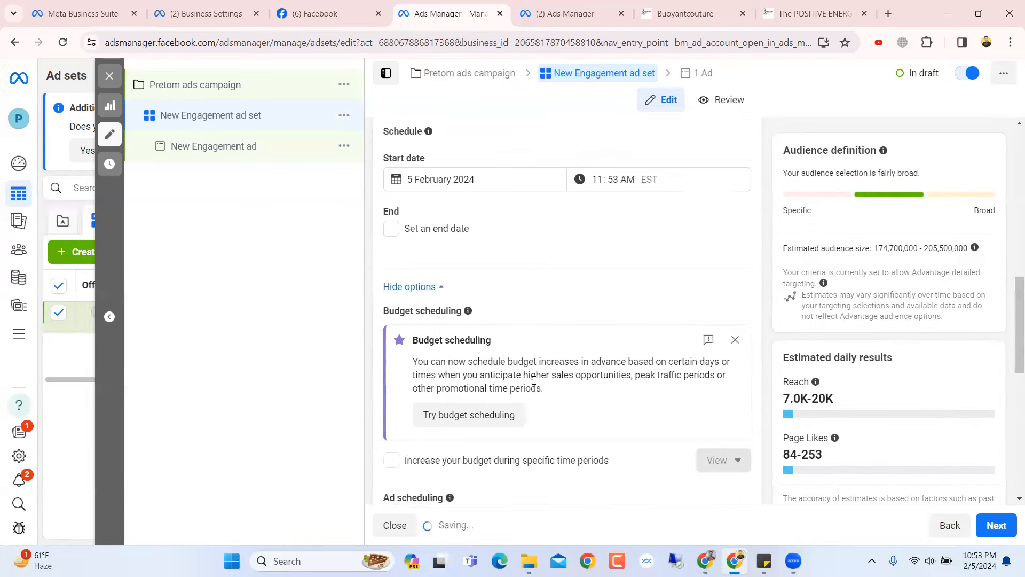
{"action": "scroll", "coordinate": [534, 381], "scroll_direction": "down", "scroll_amount": 9}
{"action": "scroll", "coordinate": [536, 383], "scroll_direction": "up", "scroll_amount": 4}
{"action": "scroll", "coordinate": [397, 405], "scroll_direction": "down", "scroll_amount": 5}
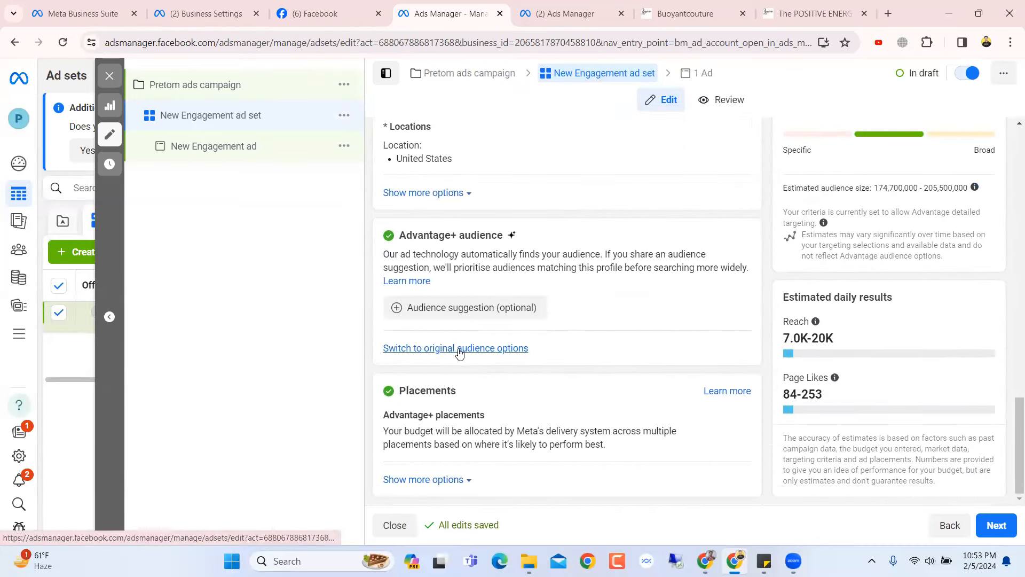
{"action": "left_click", "coordinate": [458, 348]}
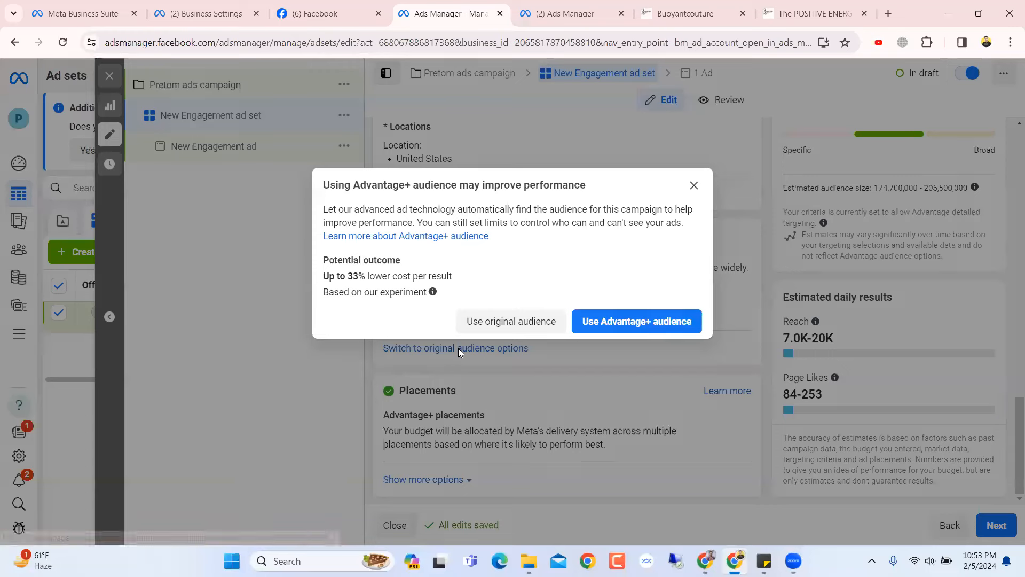
{"action": "left_click", "coordinate": [602, 323]}
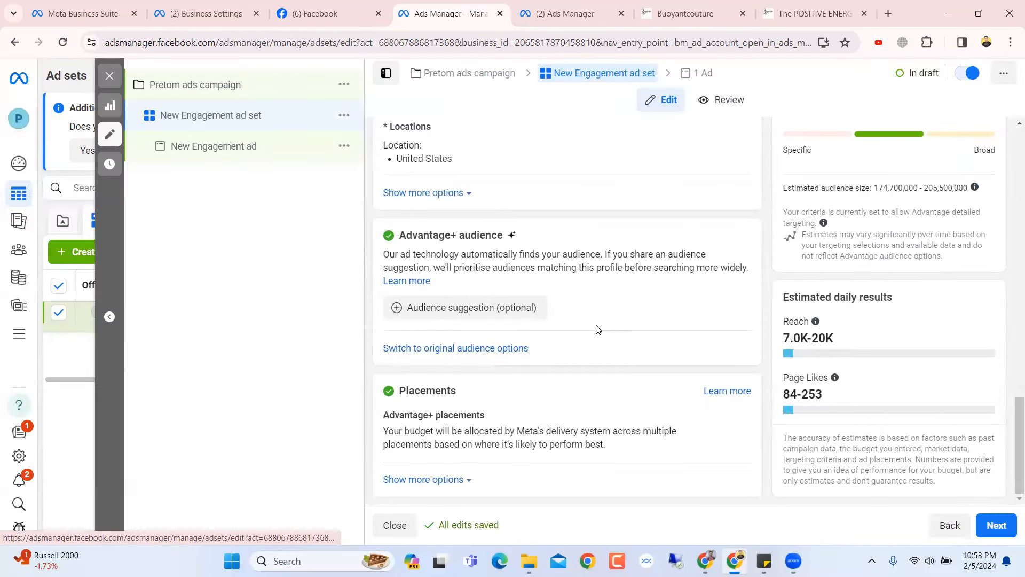
Examine the ad set's daily budget, Page likes conversion settings, audience controls, Advantage+ audience and placements
{"action": "scroll", "coordinate": [639, 331], "scroll_direction": "up", "scroll_amount": 7}
{"action": "scroll", "coordinate": [639, 331], "scroll_direction": "down", "scroll_amount": 7}
{"action": "scroll", "coordinate": [640, 331], "scroll_direction": "up", "scroll_amount": 10}
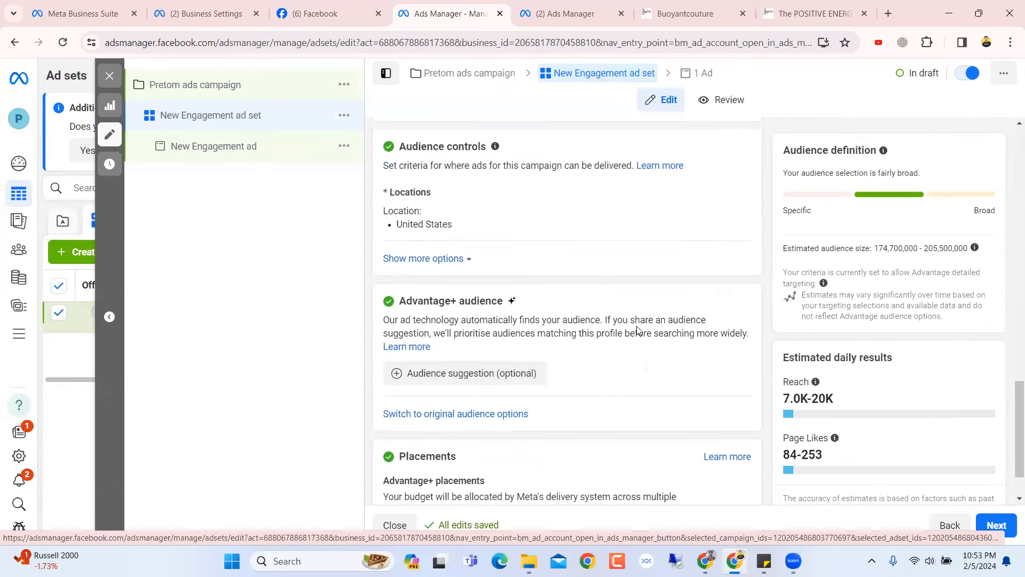
{"action": "scroll", "coordinate": [639, 330], "scroll_direction": "up", "scroll_amount": 1}
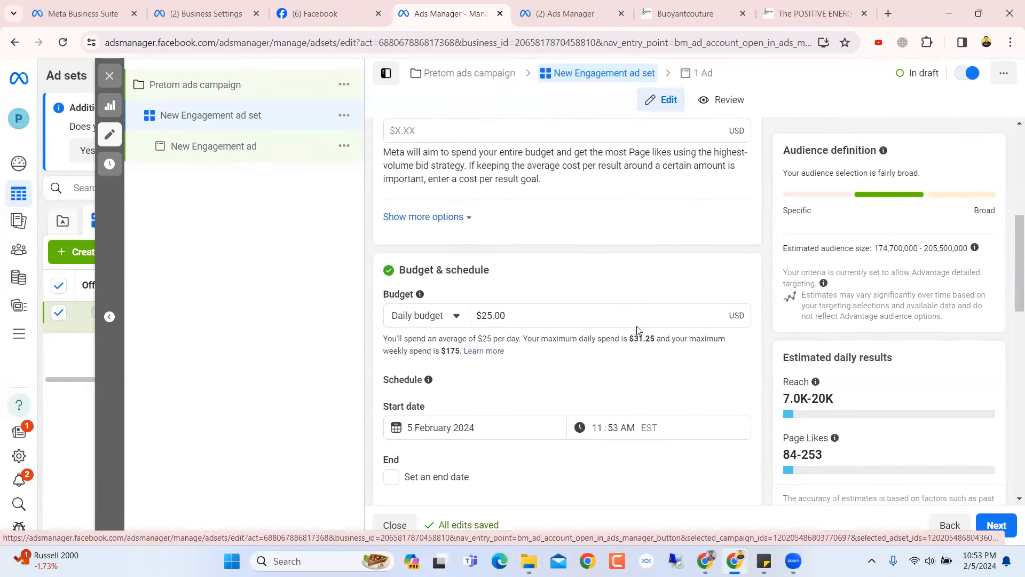
{"action": "left_click", "coordinate": [491, 314]}
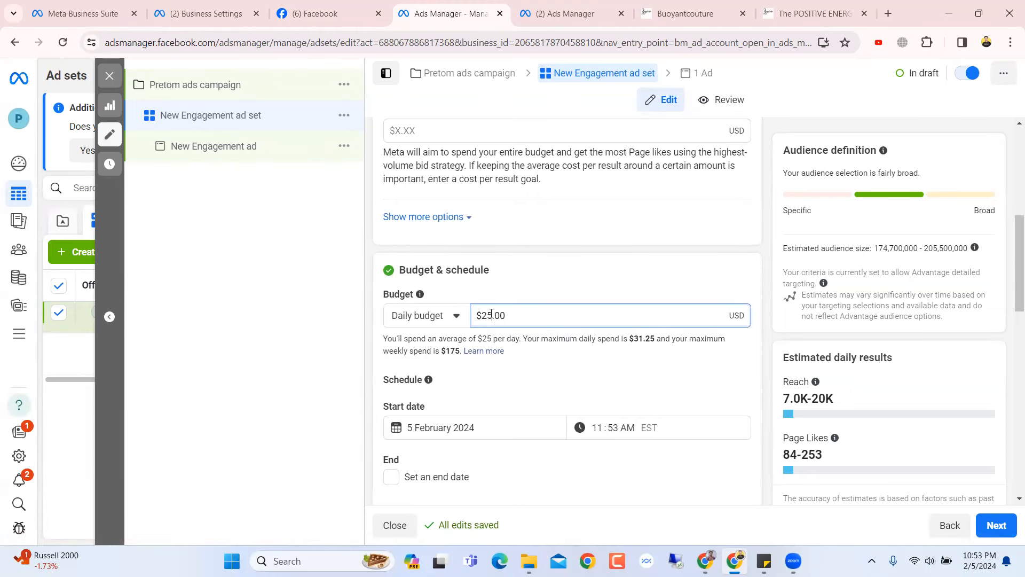
{"action": "scroll", "coordinate": [601, 399], "scroll_direction": "up", "scroll_amount": 5}
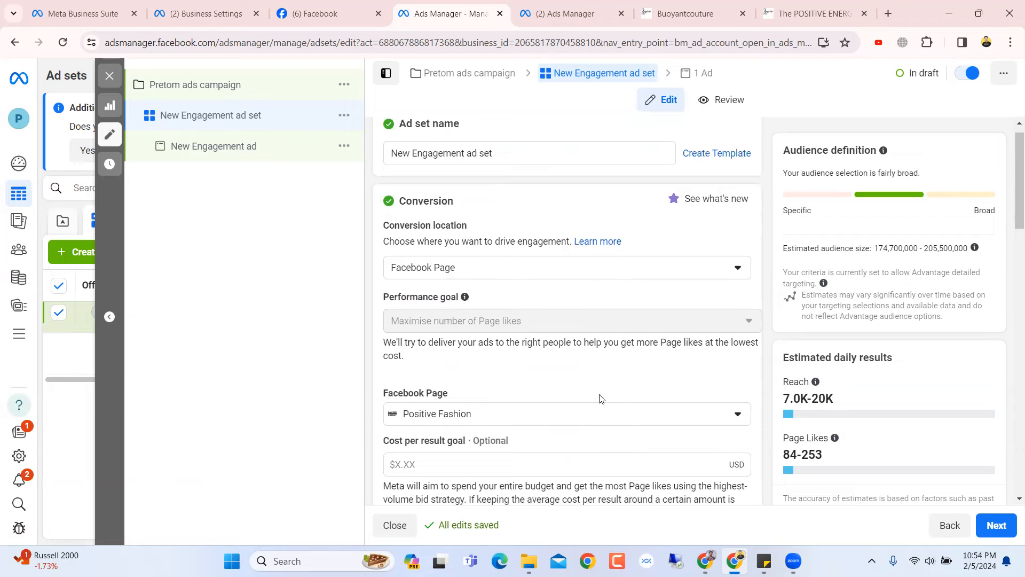
{"action": "scroll", "coordinate": [600, 398], "scroll_direction": "down", "scroll_amount": 9}
{"action": "scroll", "coordinate": [527, 382], "scroll_direction": "down", "scroll_amount": 8}
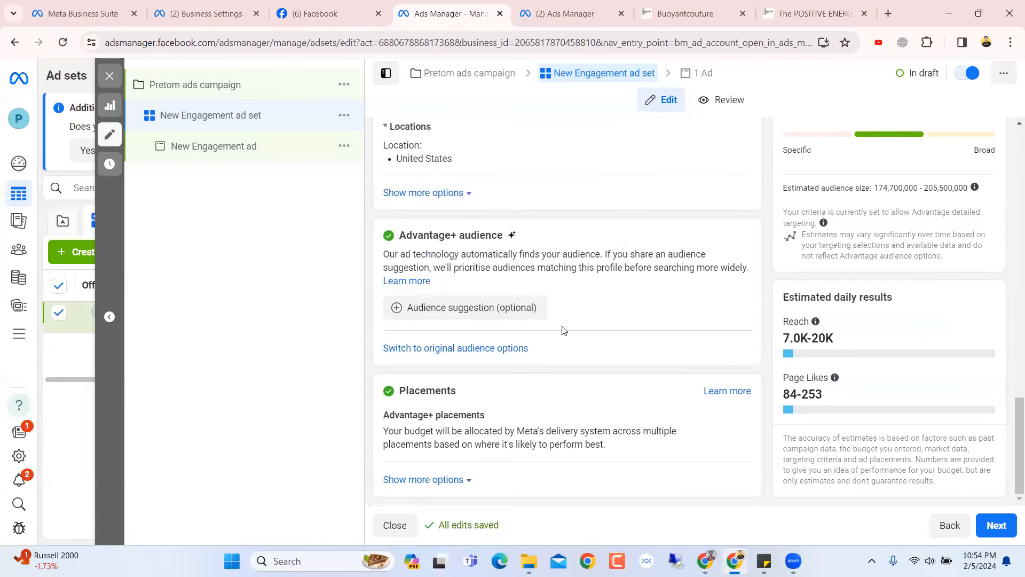
{"action": "scroll", "coordinate": [537, 363], "scroll_direction": "up", "scroll_amount": 1}
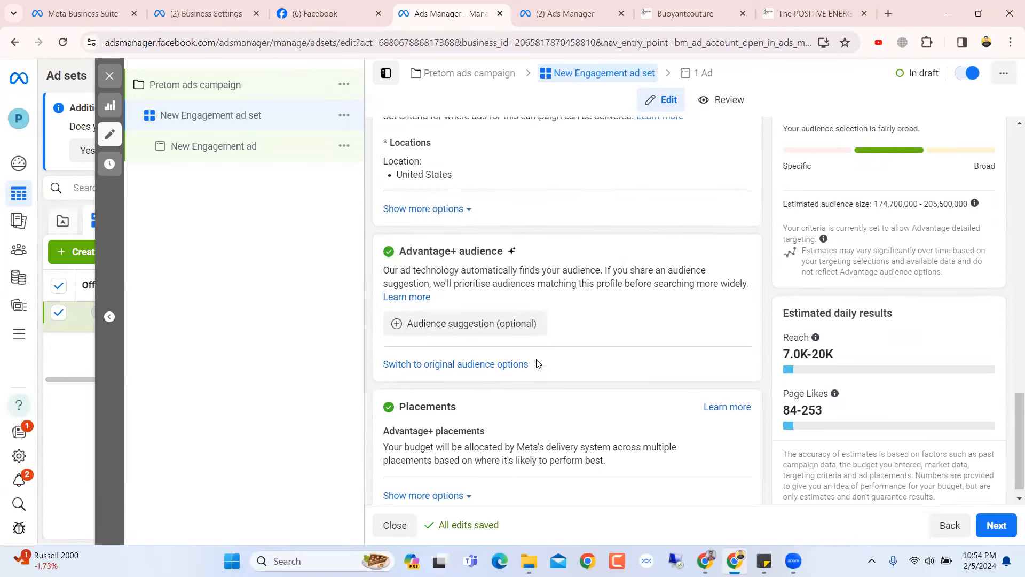
{"action": "scroll", "coordinate": [441, 262], "scroll_direction": "down", "scroll_amount": 1}
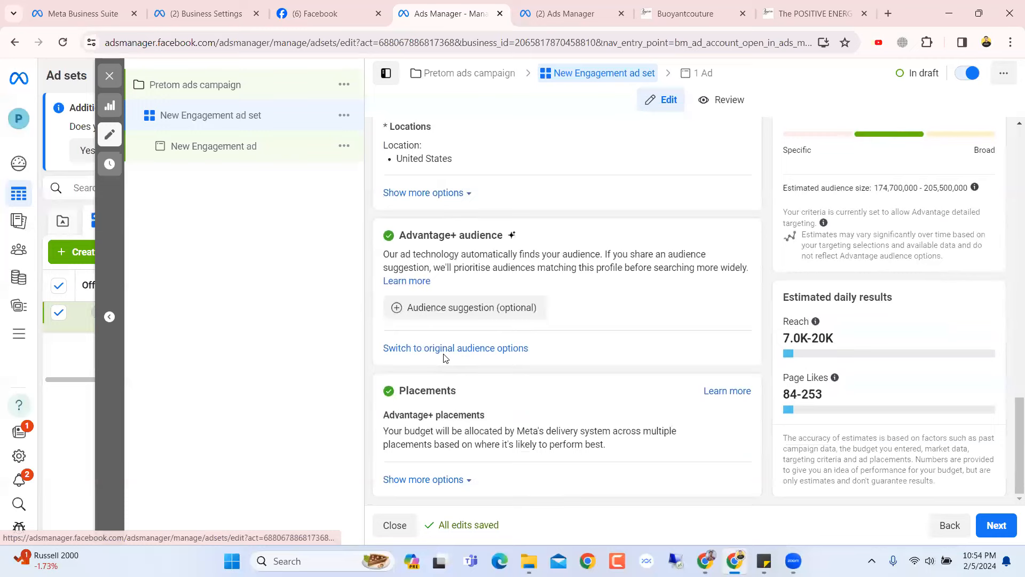
{"action": "scroll", "coordinate": [472, 352], "scroll_direction": "up", "scroll_amount": 1}
{"action": "scroll", "coordinate": [474, 354], "scroll_direction": "up", "scroll_amount": 2}
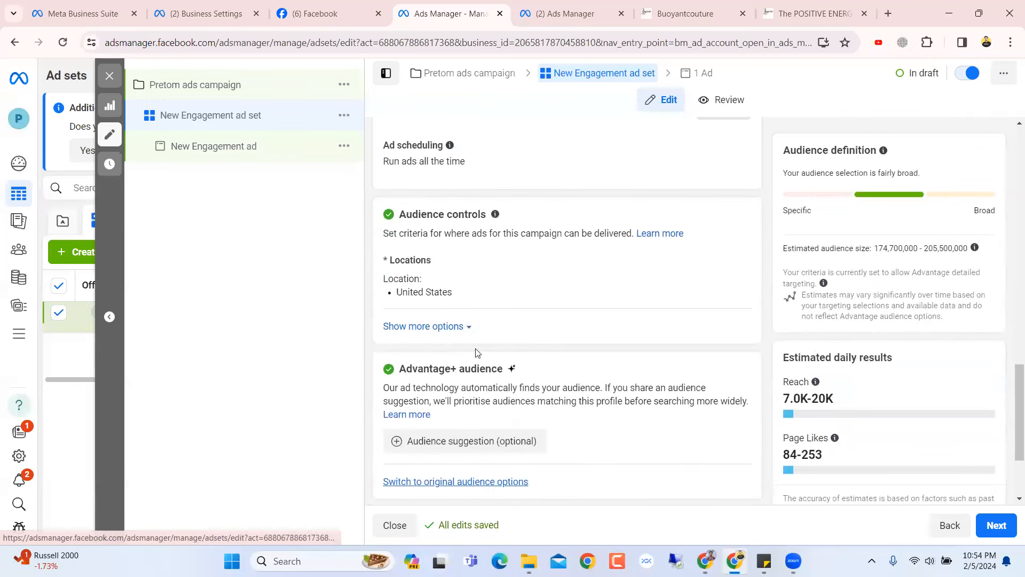
{"action": "scroll", "coordinate": [426, 327], "scroll_direction": "up", "scroll_amount": 2}
{"action": "scroll", "coordinate": [427, 334], "scroll_direction": "down", "scroll_amount": 5}
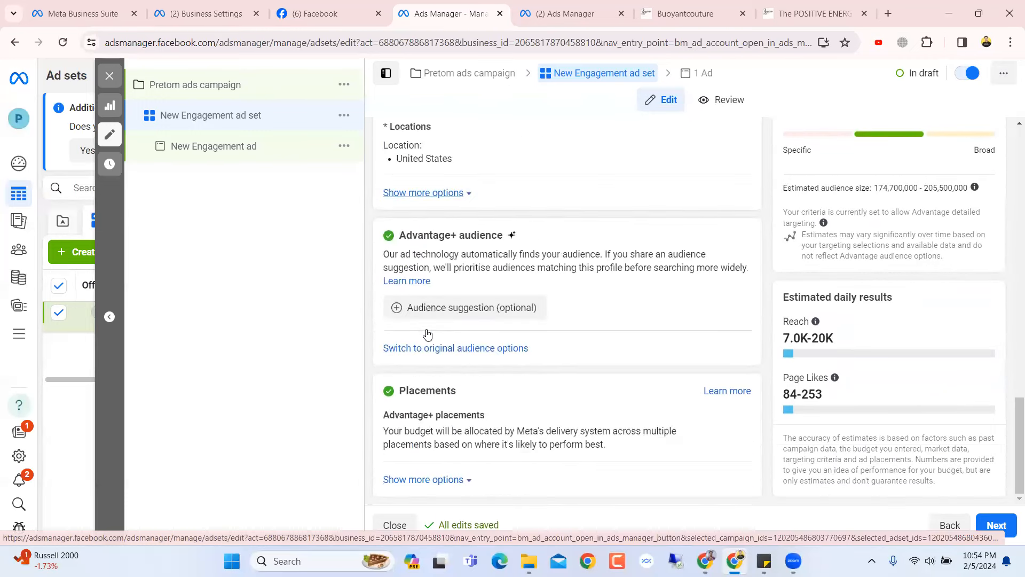
Expand the additional audience controls and switch the ad set from Advantage+ audience to the original audience
{"action": "left_click", "coordinate": [427, 348]}
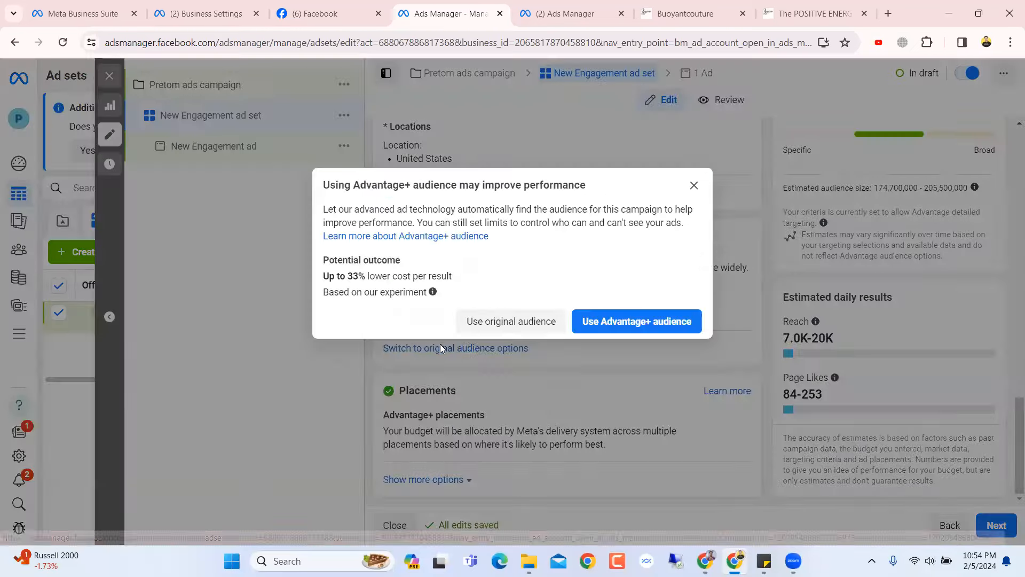
{"action": "left_click", "coordinate": [619, 321]}
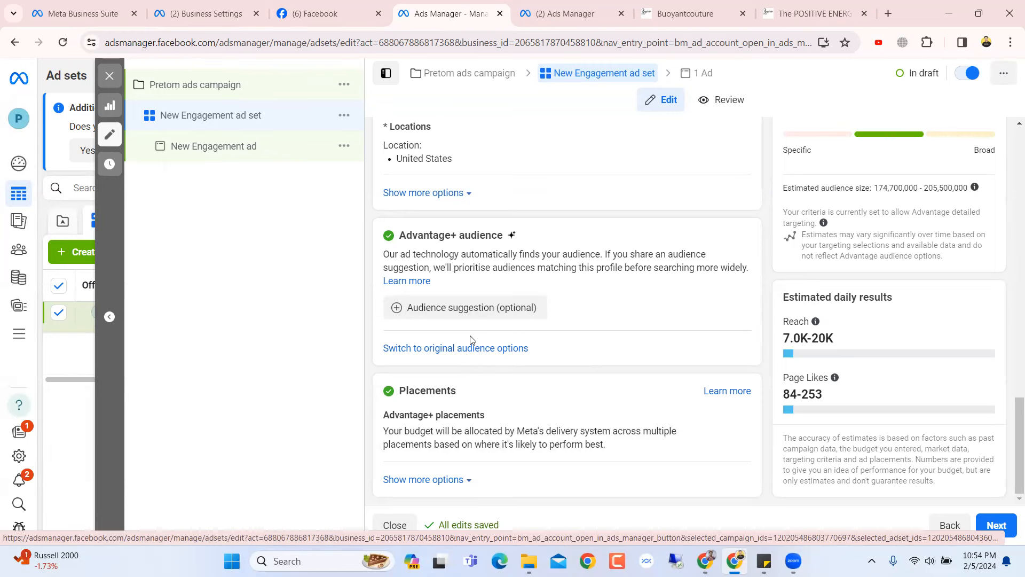
{"action": "scroll", "coordinate": [472, 340], "scroll_direction": "up", "scroll_amount": 1}
{"action": "left_click", "coordinate": [442, 264]}
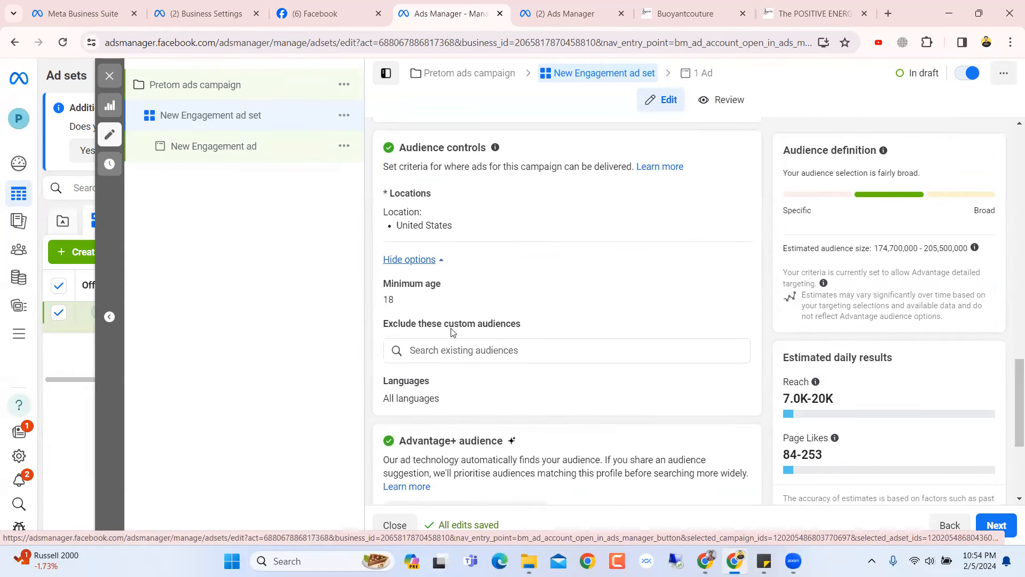
{"action": "scroll", "coordinate": [451, 332], "scroll_direction": "down", "scroll_amount": 4}
{"action": "left_click", "coordinate": [491, 348]}
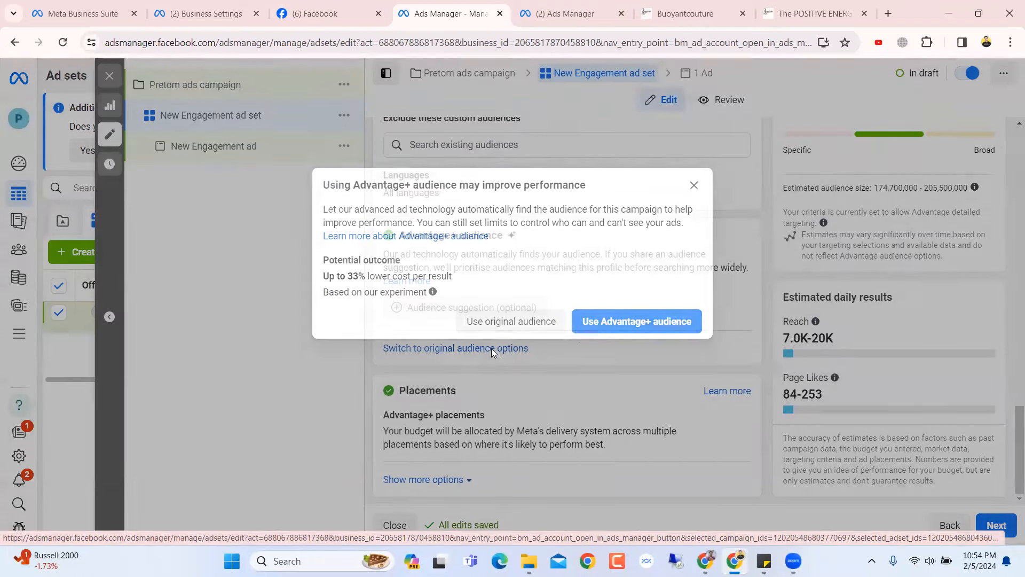
{"action": "left_click", "coordinate": [515, 328]}
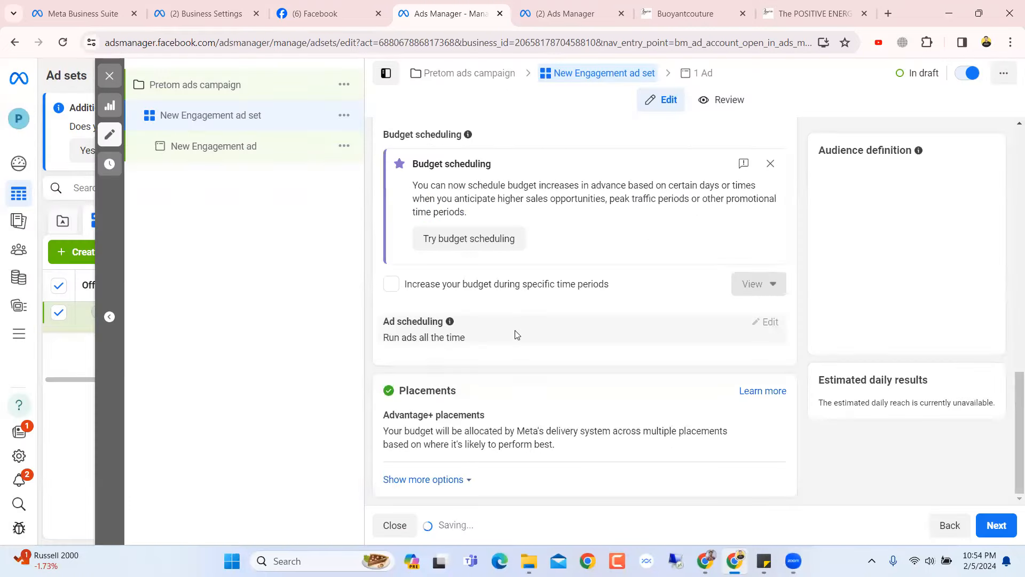
Limit the new audience's age range to 20–55 in the ad set's audience settings
{"action": "scroll", "coordinate": [516, 332], "scroll_direction": "down", "scroll_amount": 9}
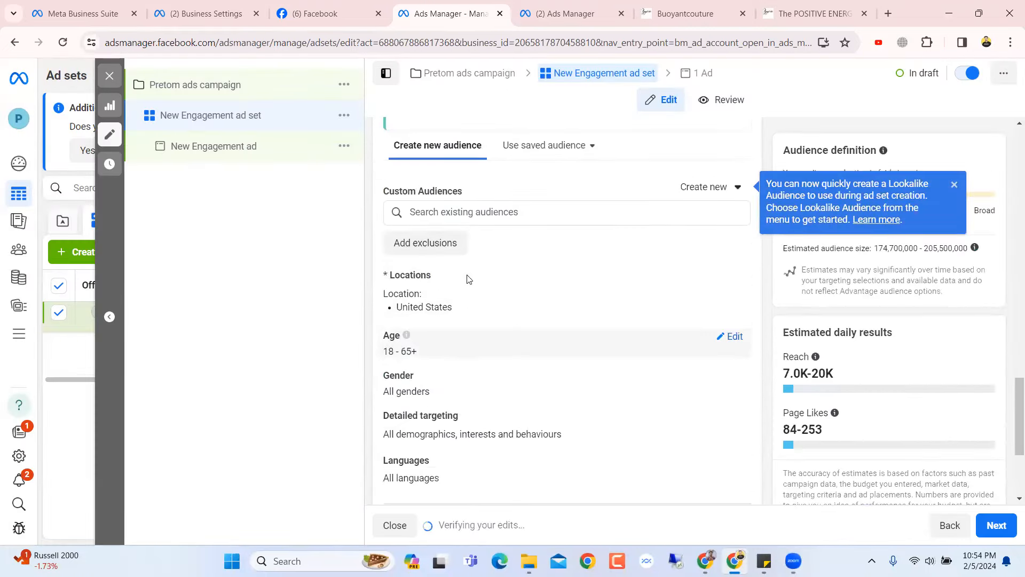
{"action": "scroll", "coordinate": [458, 388], "scroll_direction": "down", "scroll_amount": 1}
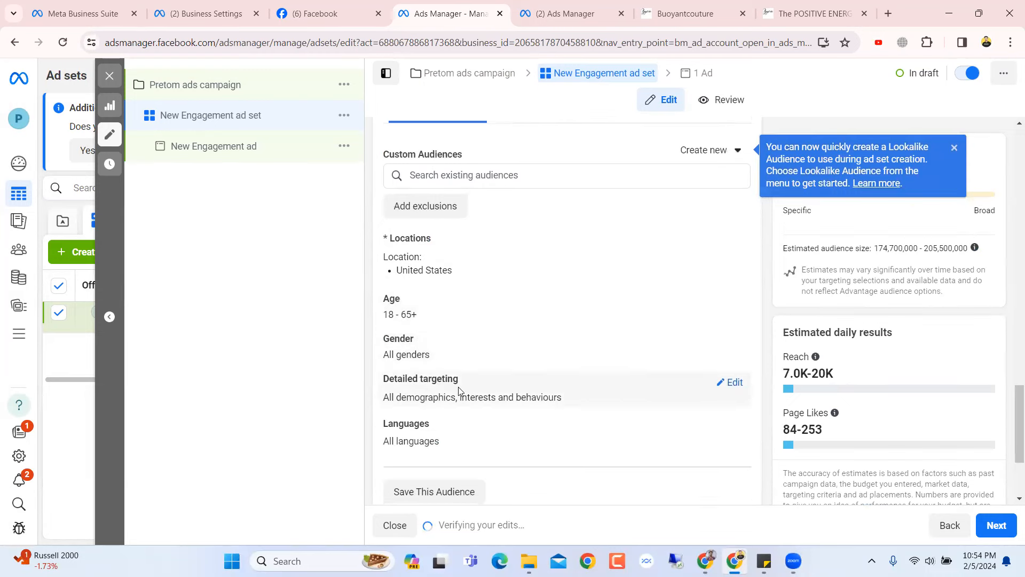
{"action": "left_click", "coordinate": [729, 271]}
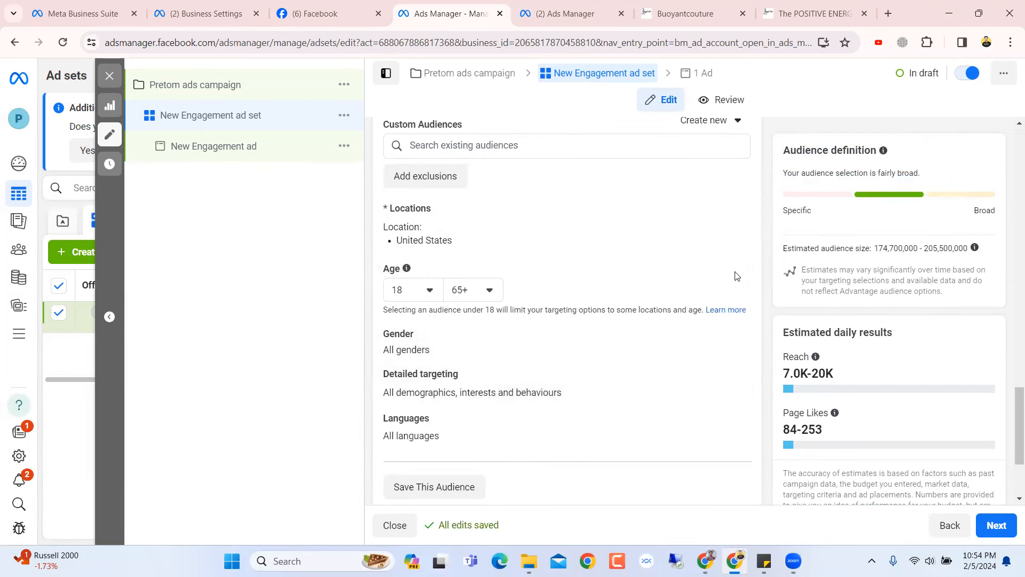
{"action": "left_click", "coordinate": [430, 291]}
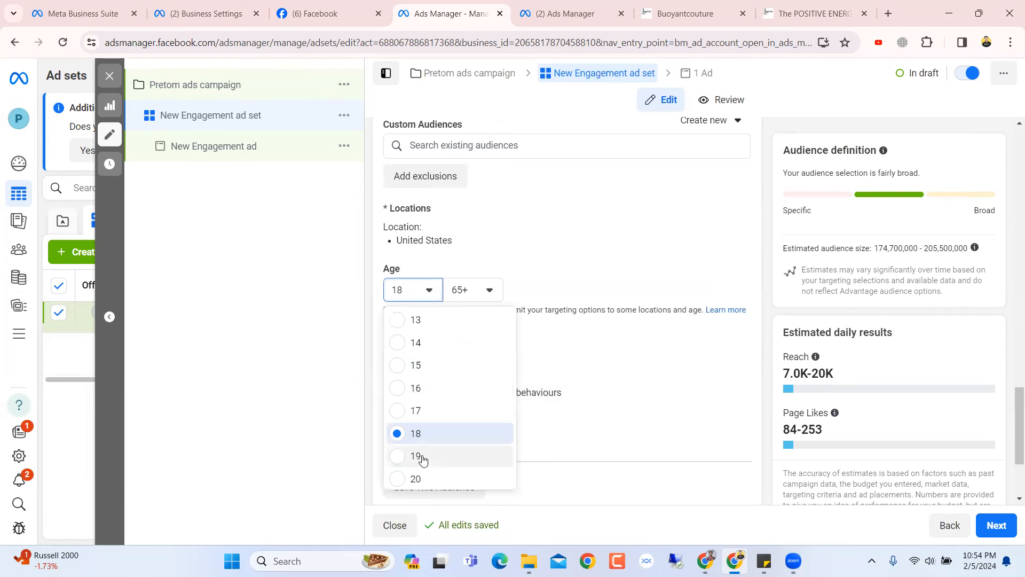
{"action": "left_click", "coordinate": [415, 478]}
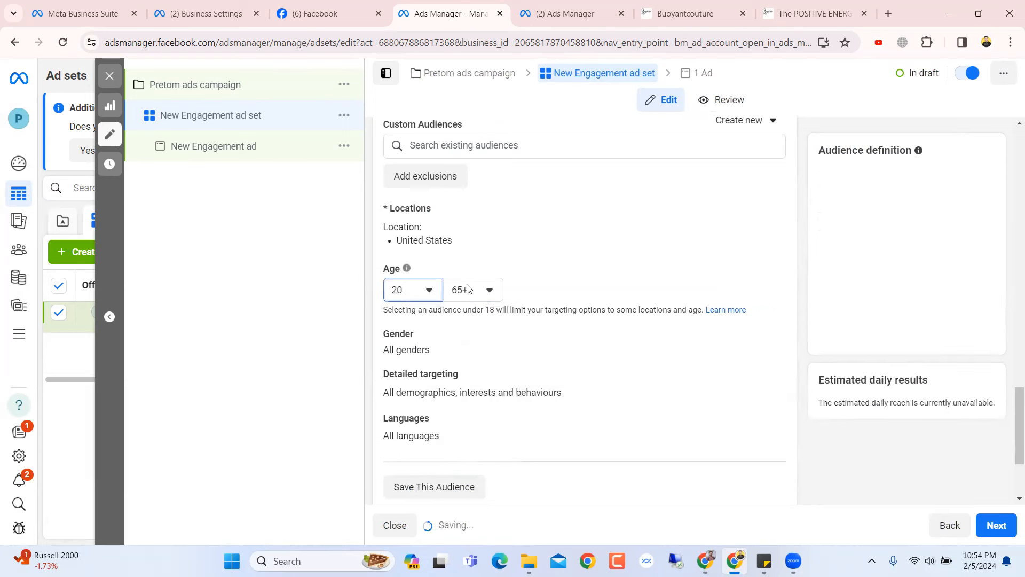
{"action": "left_click", "coordinate": [469, 289]}
{"action": "scroll", "coordinate": [475, 363], "scroll_direction": "up", "scroll_amount": 3}
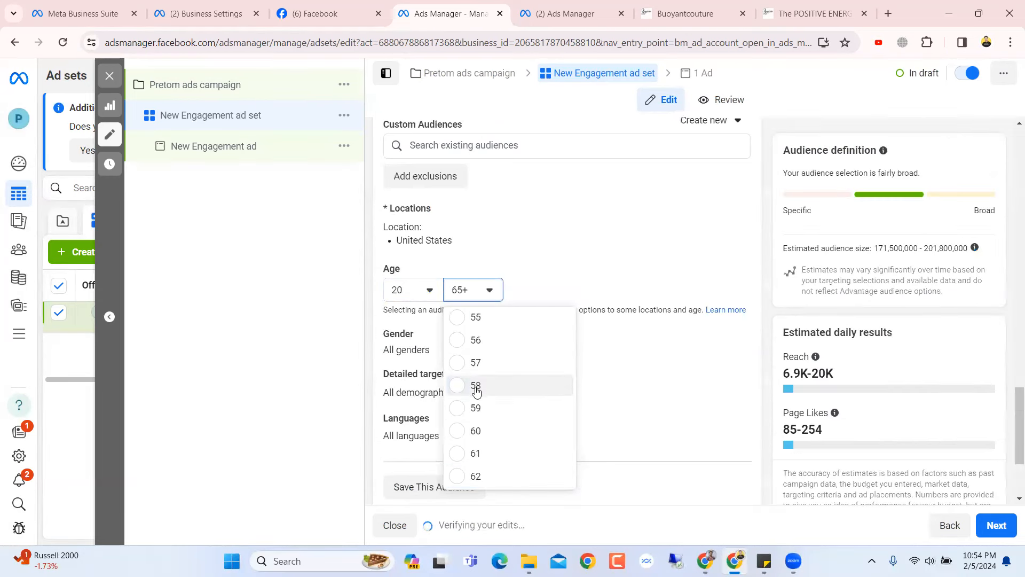
{"action": "left_click", "coordinate": [475, 385]}
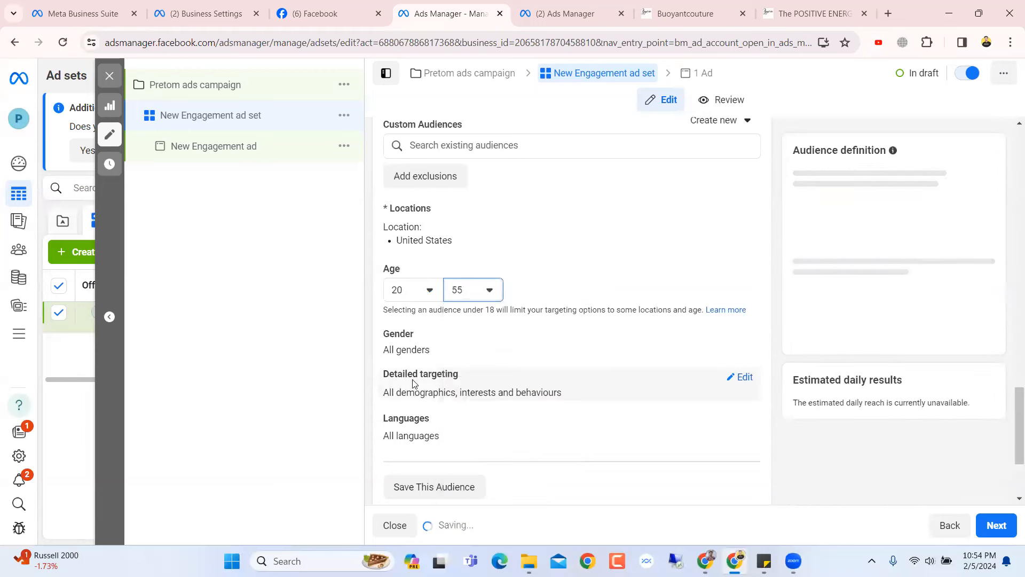
Open the gender options and add the Online shopping (retail) interest to the detailed targeting
{"action": "scroll", "coordinate": [480, 390], "scroll_direction": "down", "scroll_amount": 1}
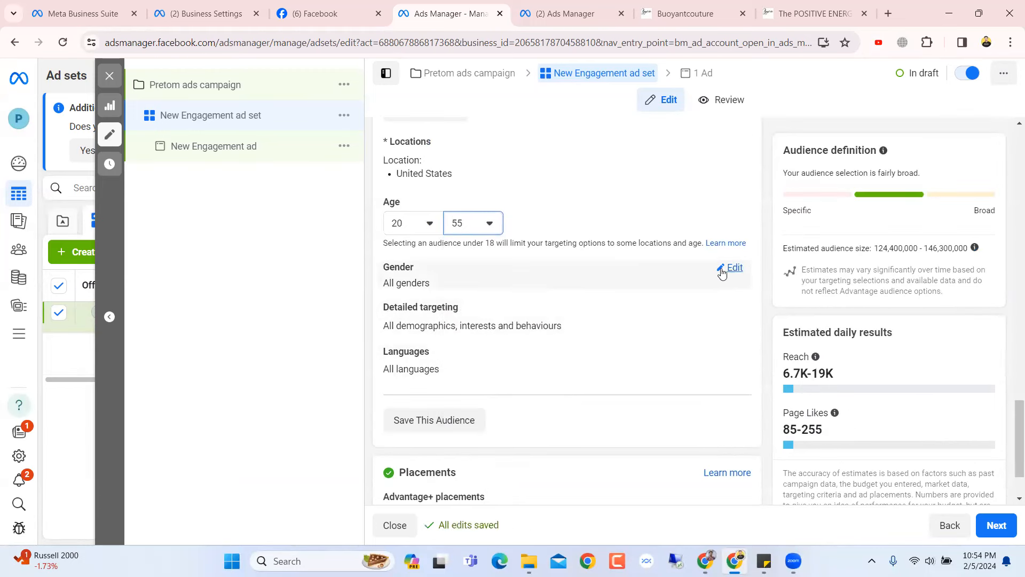
{"action": "left_click", "coordinate": [729, 267]}
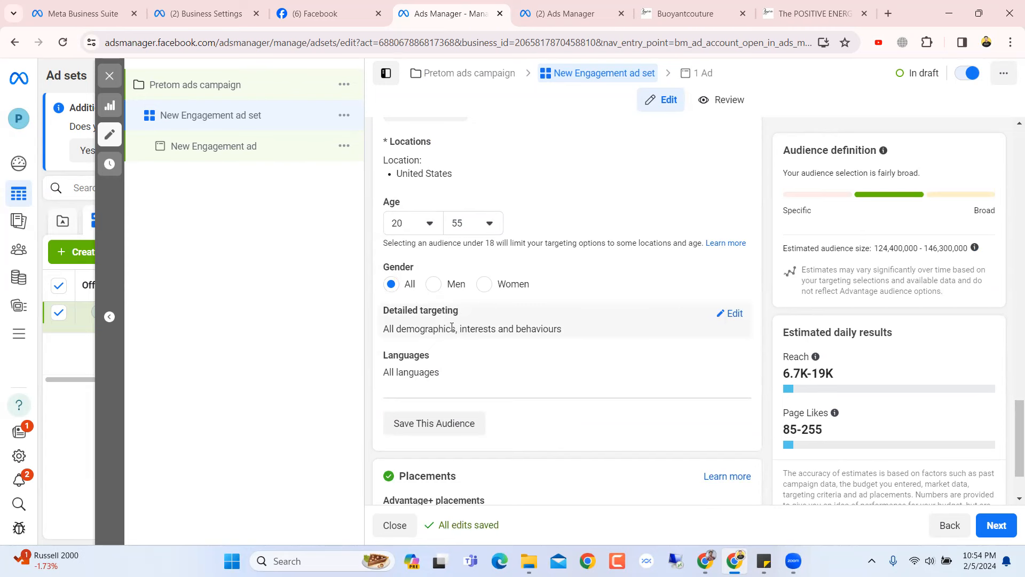
{"action": "left_click", "coordinate": [729, 314]}
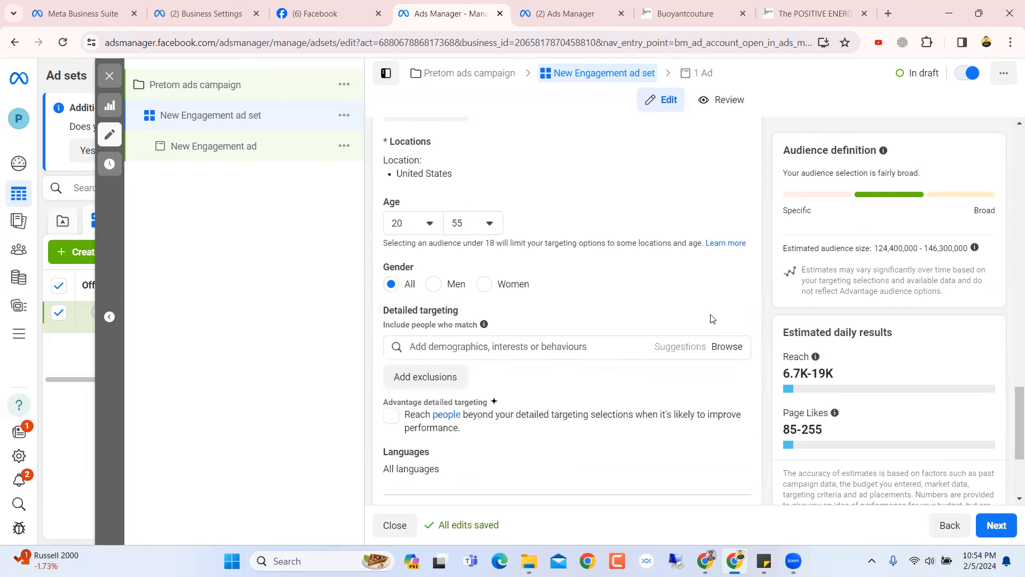
{"action": "left_click", "coordinate": [532, 346]}
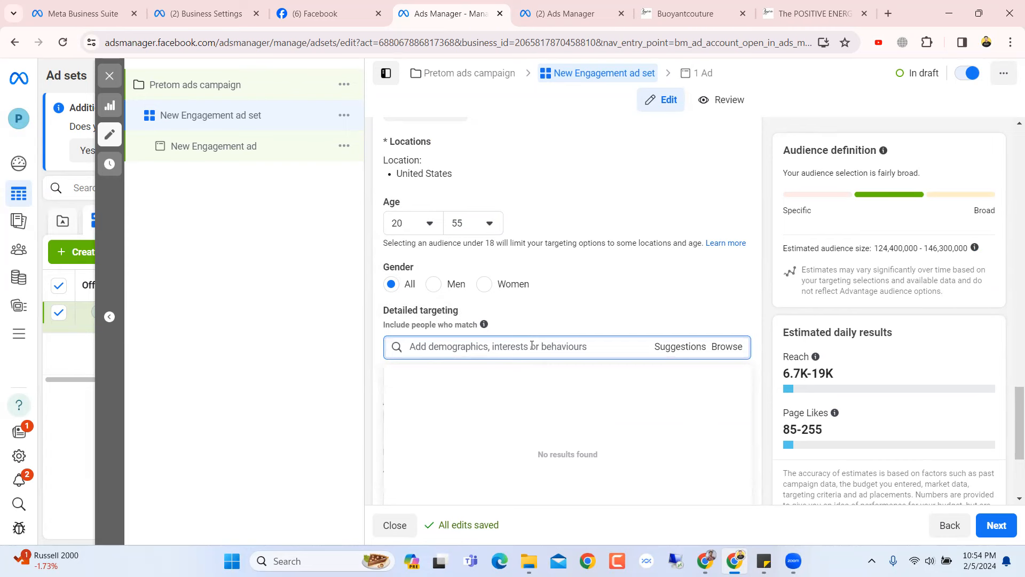
{"action": "type", "text": "online shopping"}
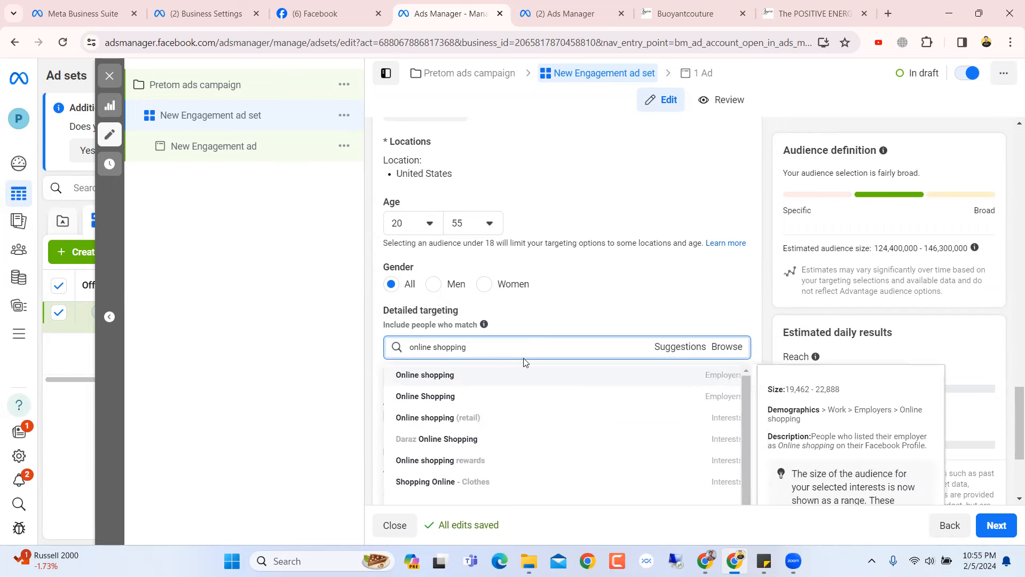
{"action": "left_click", "coordinate": [484, 417]}
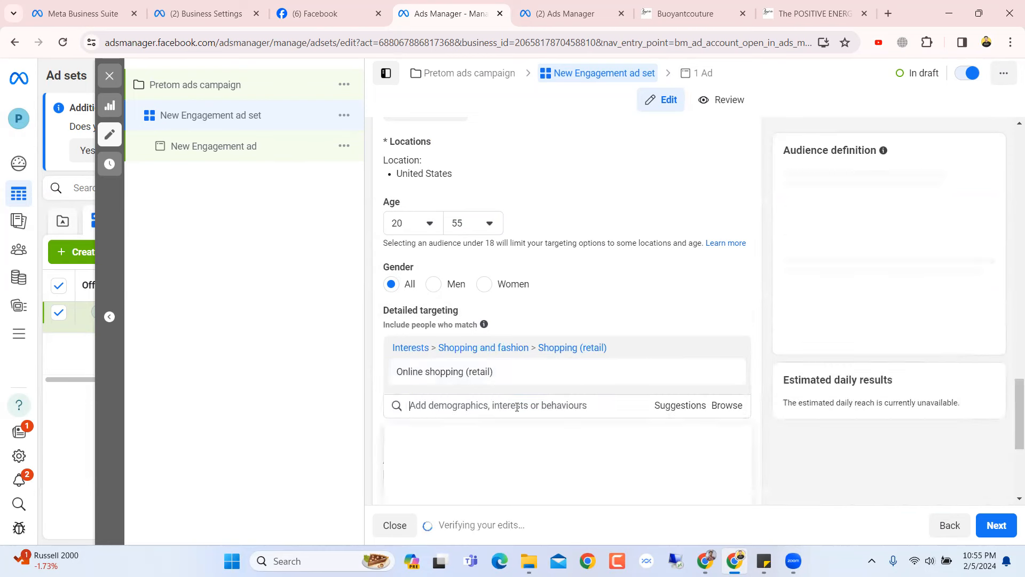
Add the Clothing (clothing) and Top (clothing) interests to the detailed targeting
{"action": "type", "text": "clothing"}
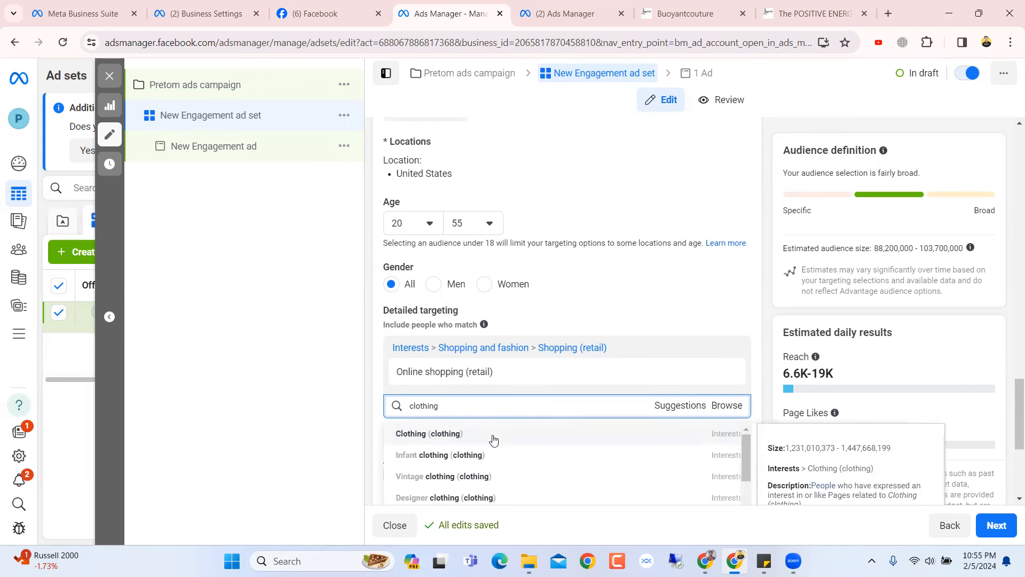
{"action": "left_click", "coordinate": [490, 438]}
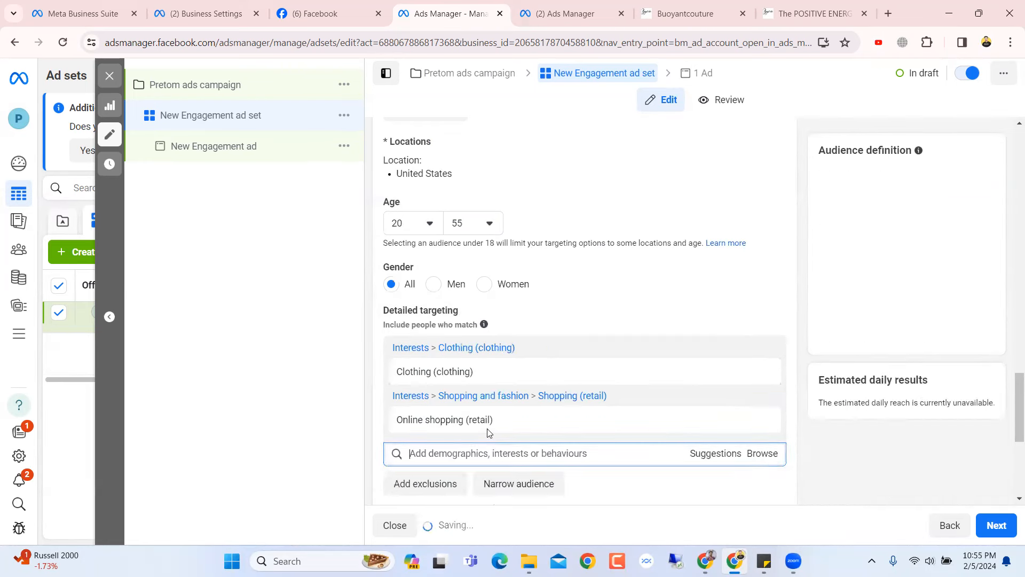
{"action": "type", "text": "t"}
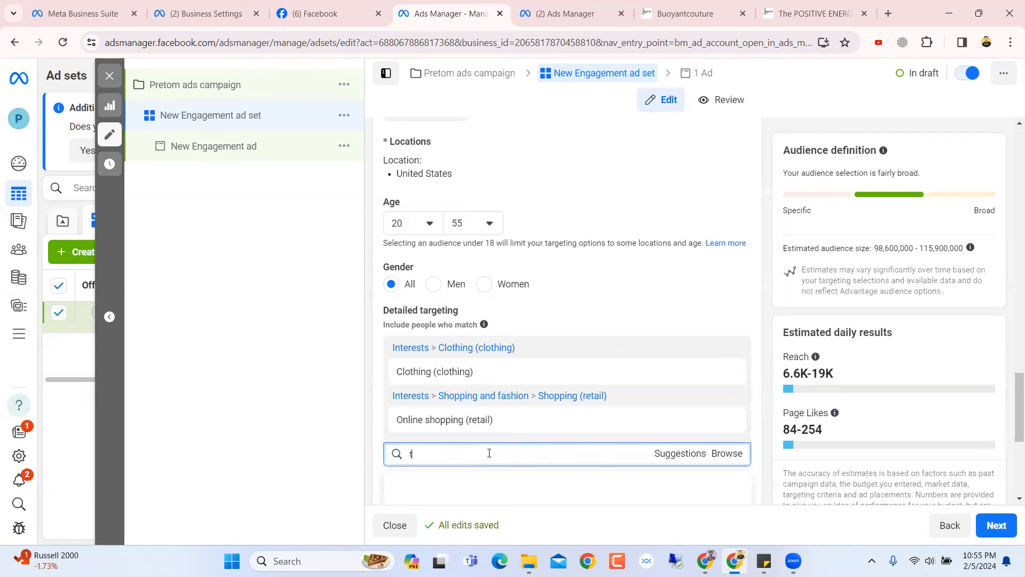
{"action": "type", "text": "op"}
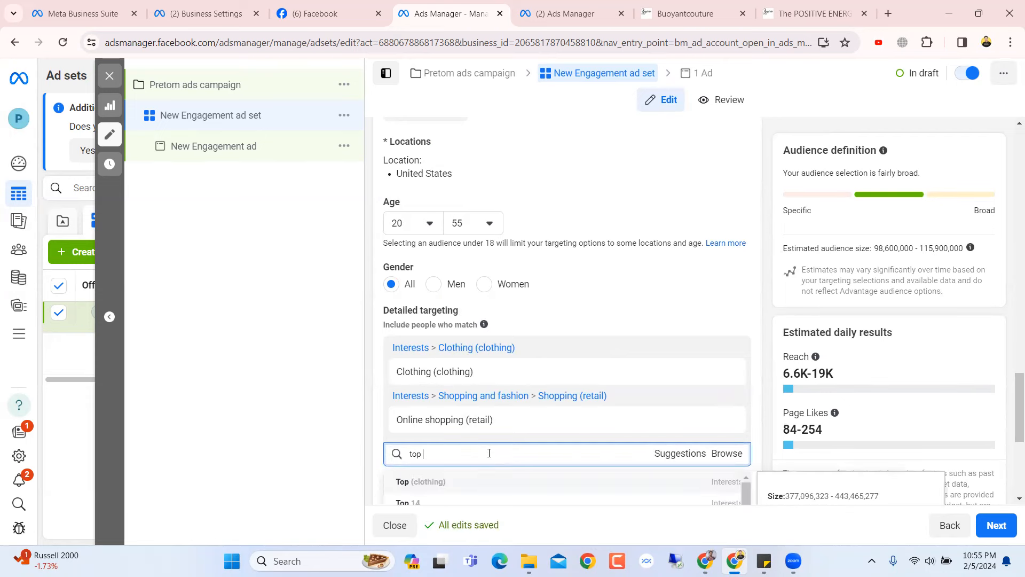
{"action": "scroll", "coordinate": [478, 374], "scroll_direction": "down", "scroll_amount": 3}
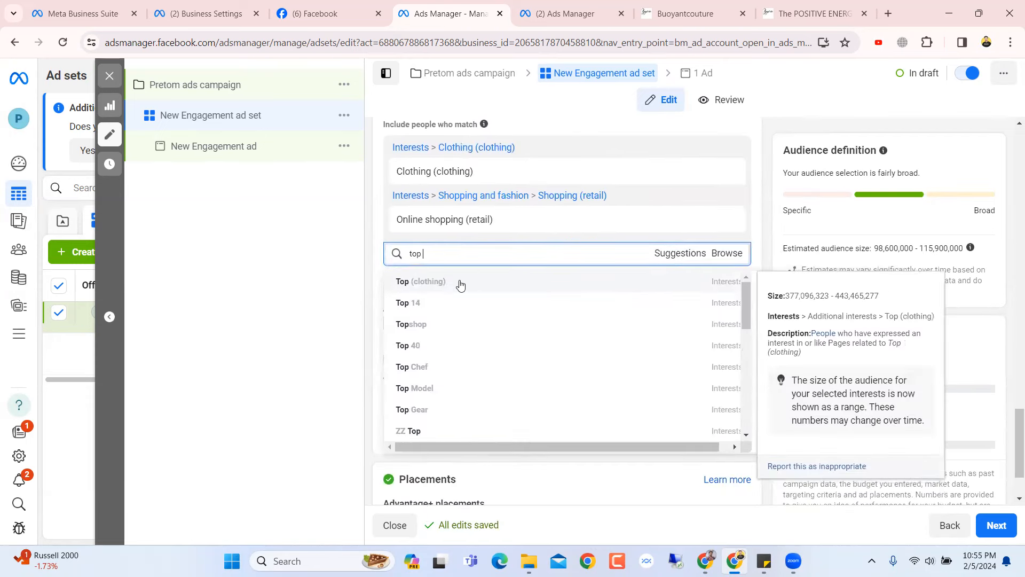
{"action": "left_click", "coordinate": [460, 283]}
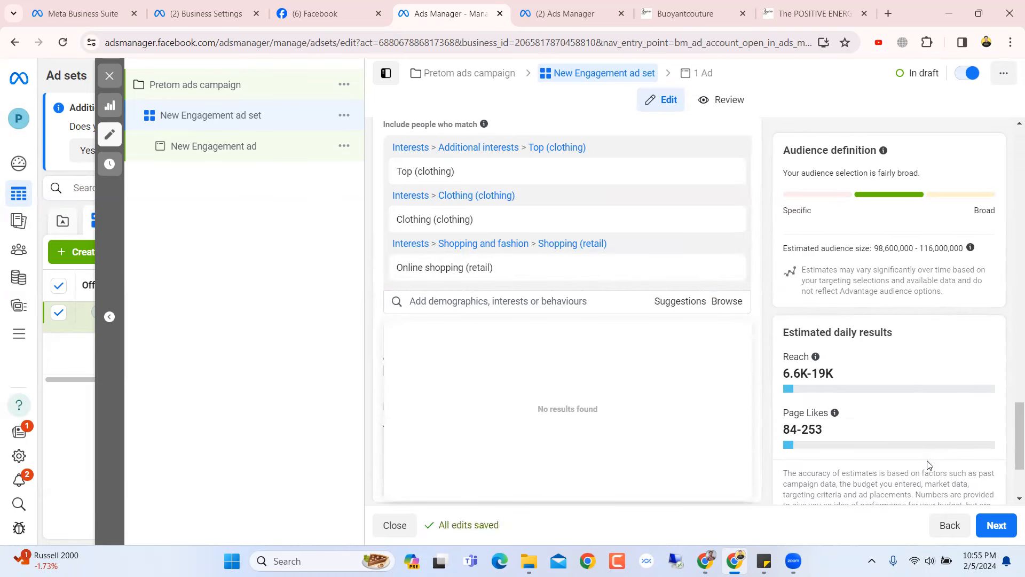
Find and add the Hoodie interest to the people included in the detailed targeting
{"action": "left_click", "coordinate": [464, 300]}
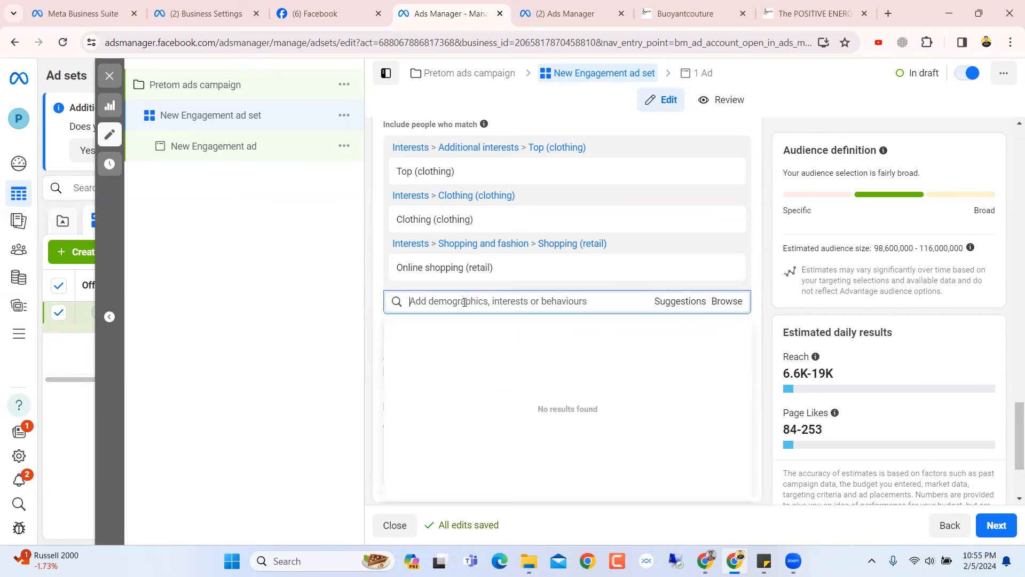
{"action": "type", "text": "hoo"}
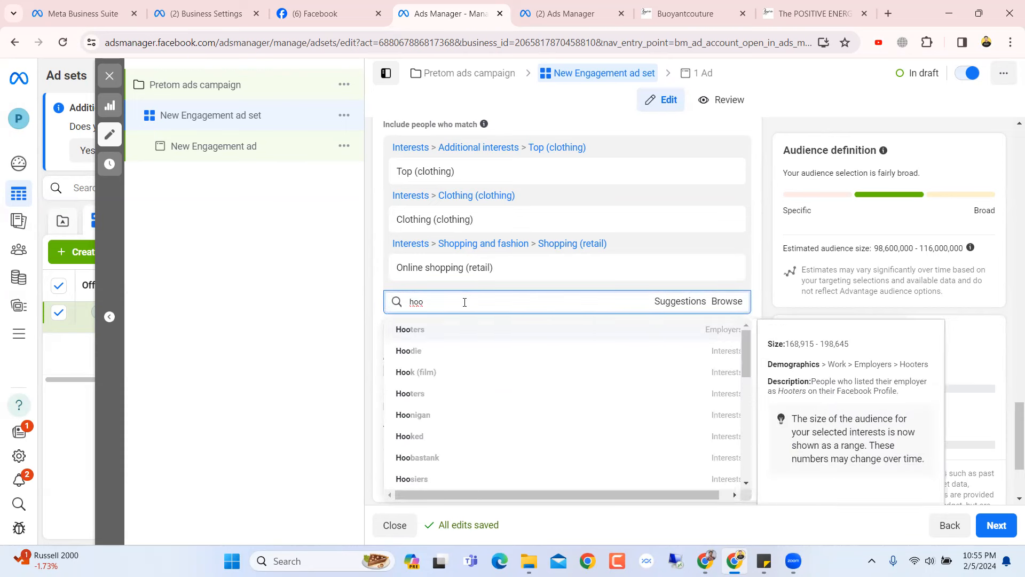
{"action": "left_click", "coordinate": [416, 351]}
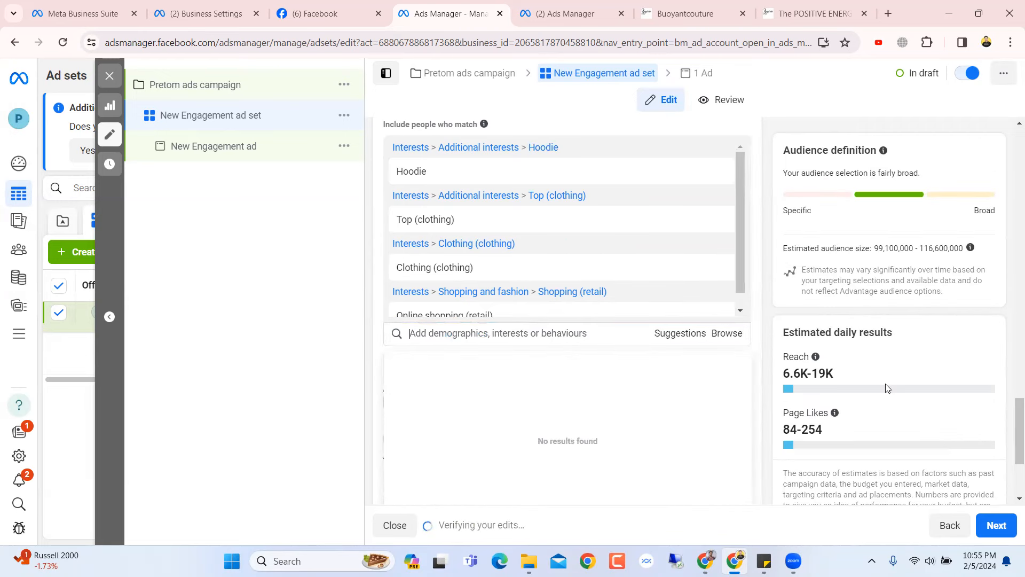
Review the list of included interests, the remaining audience options, and the estimated daily reach and Page likes
{"action": "scroll", "coordinate": [425, 275], "scroll_direction": "down", "scroll_amount": 2}
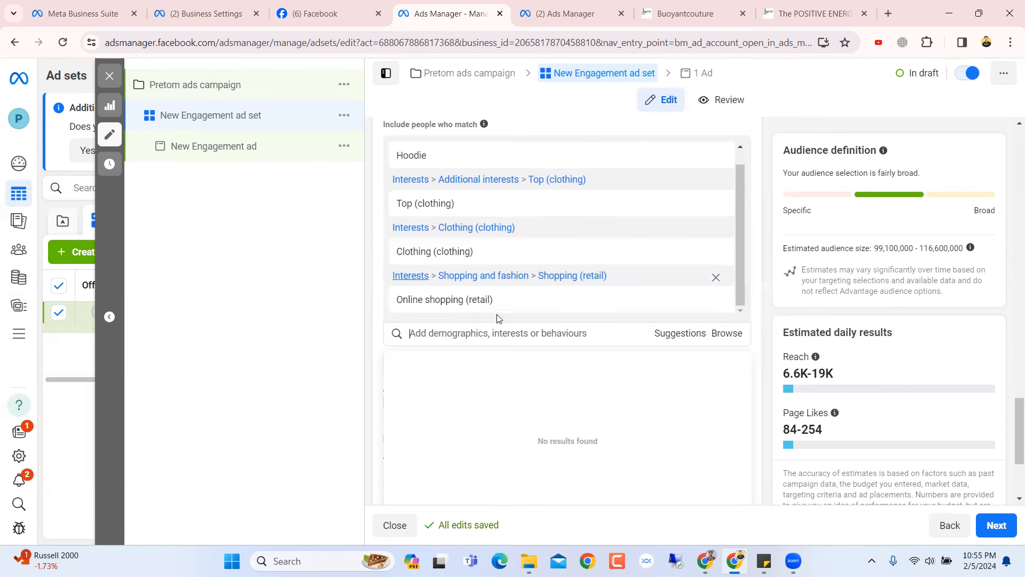
{"action": "scroll", "coordinate": [682, 358], "scroll_direction": "up", "scroll_amount": 1}
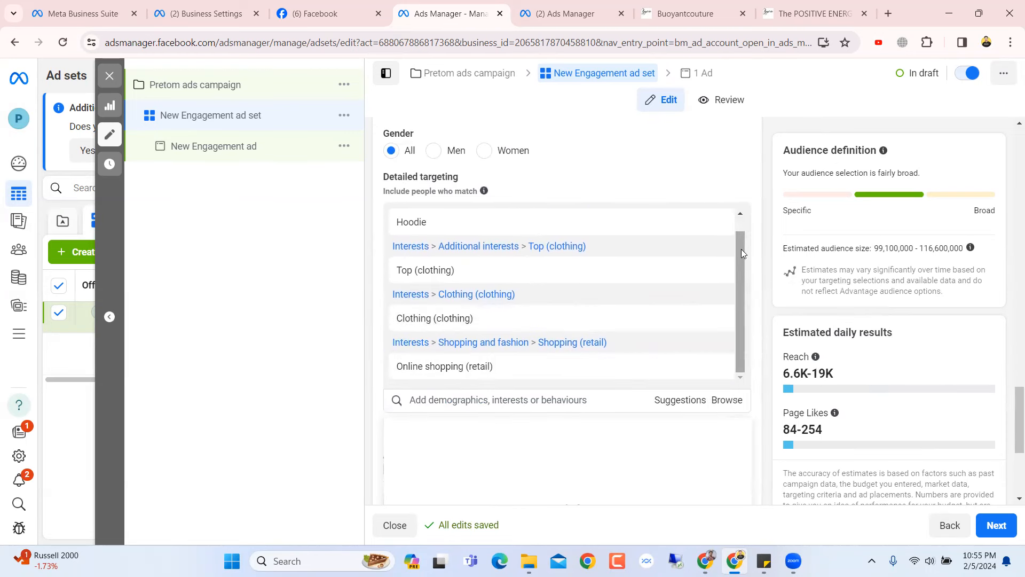
{"action": "left_click_drag", "start_coordinate": [741, 254], "coordinate": [739, 231]}
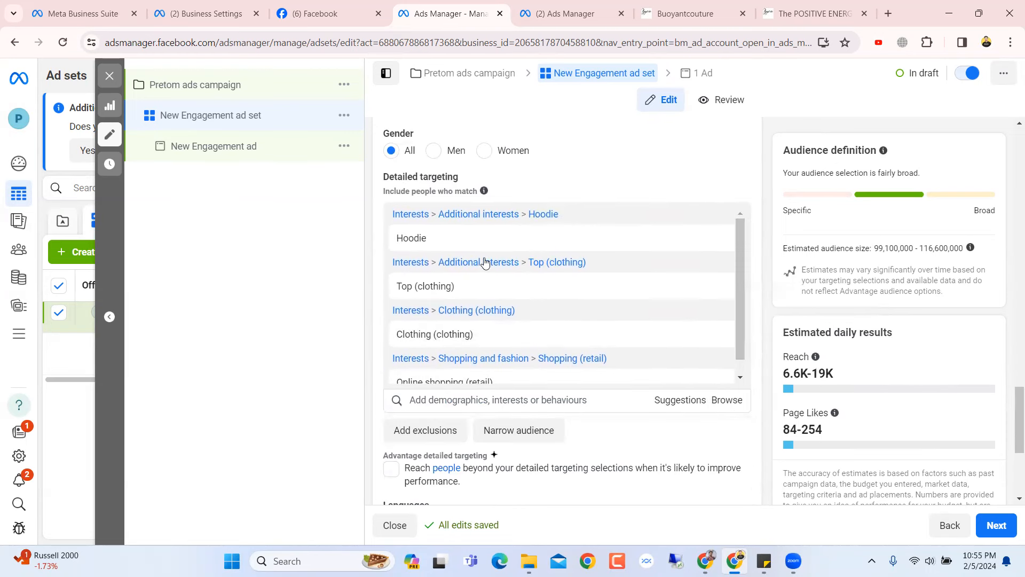
{"action": "scroll", "coordinate": [462, 357], "scroll_direction": "down", "scroll_amount": 1}
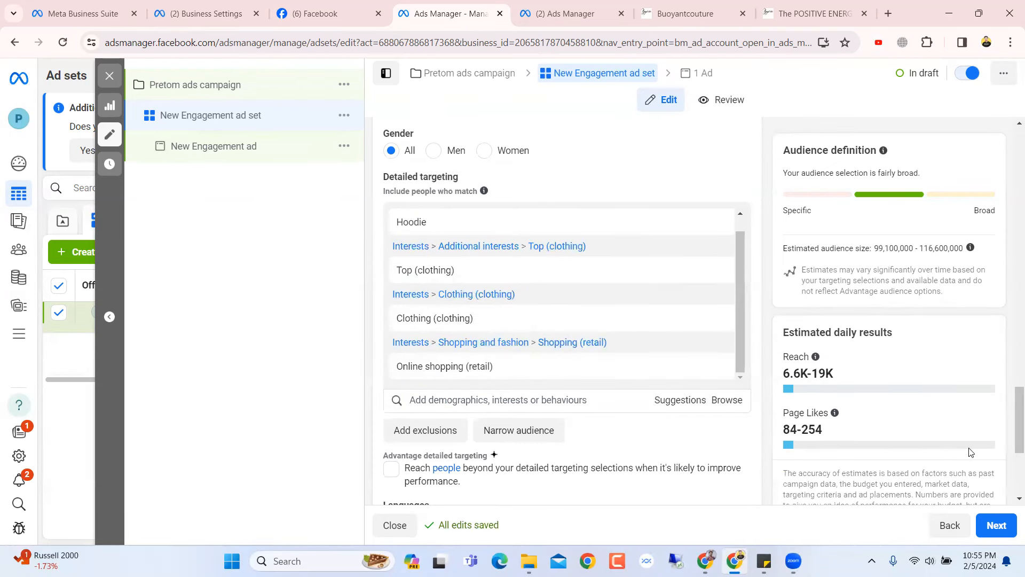
{"action": "scroll", "coordinate": [692, 464], "scroll_direction": "down", "scroll_amount": 1}
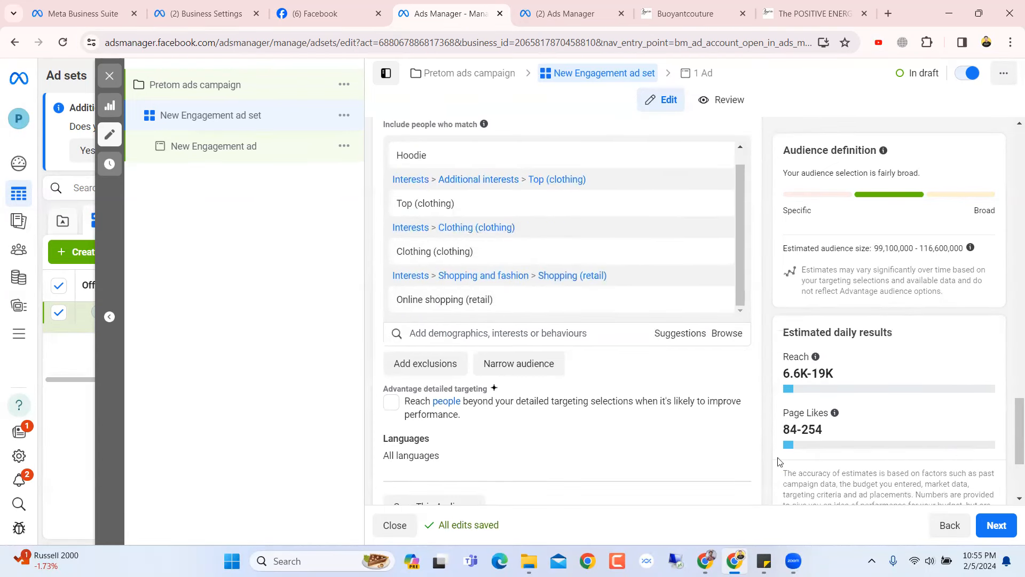
{"action": "scroll", "coordinate": [794, 430], "scroll_direction": "down", "scroll_amount": 1}
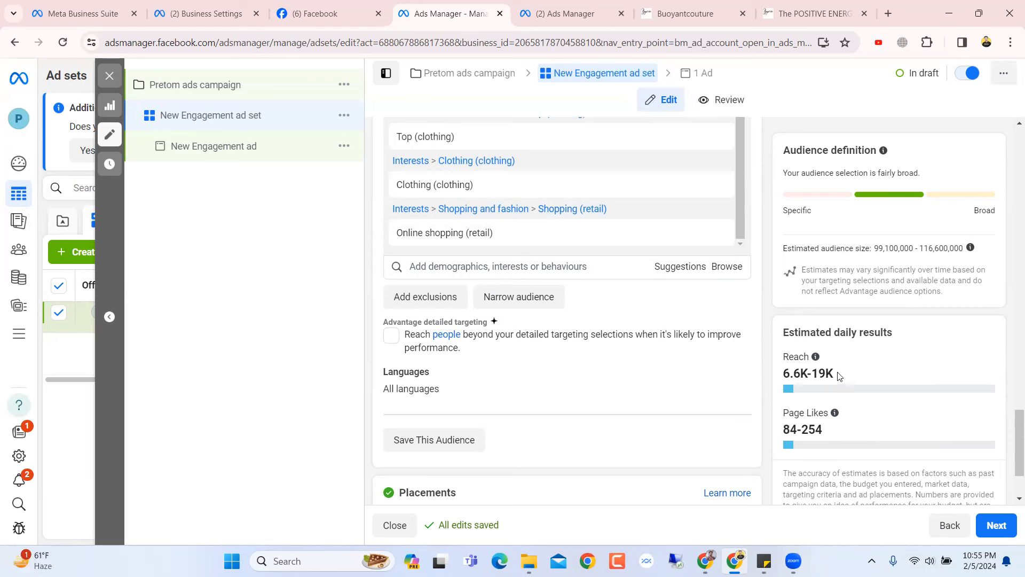
{"action": "left_click_drag", "start_coordinate": [823, 373], "coordinate": [784, 367]}
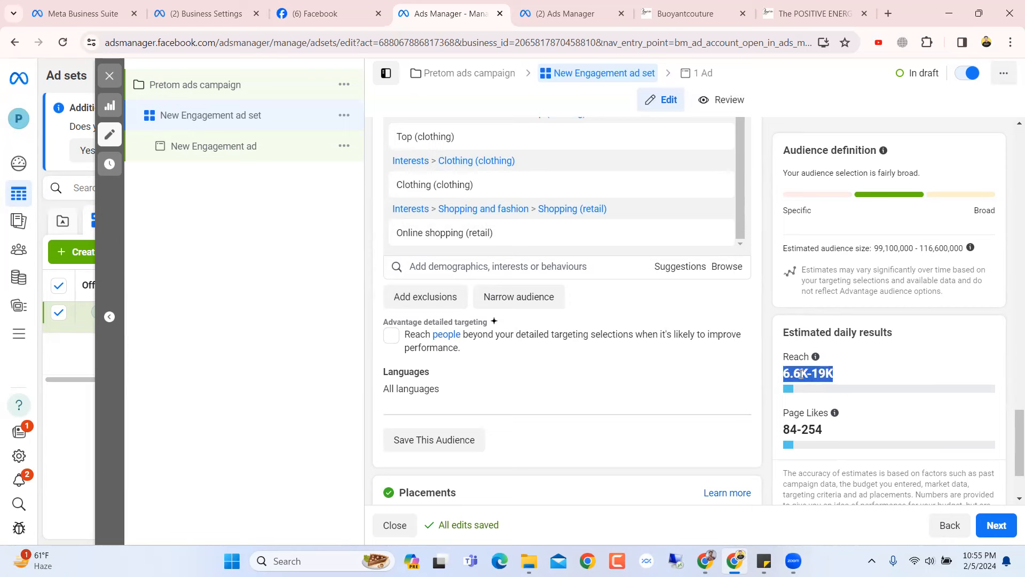
{"action": "left_click", "coordinate": [802, 373]}
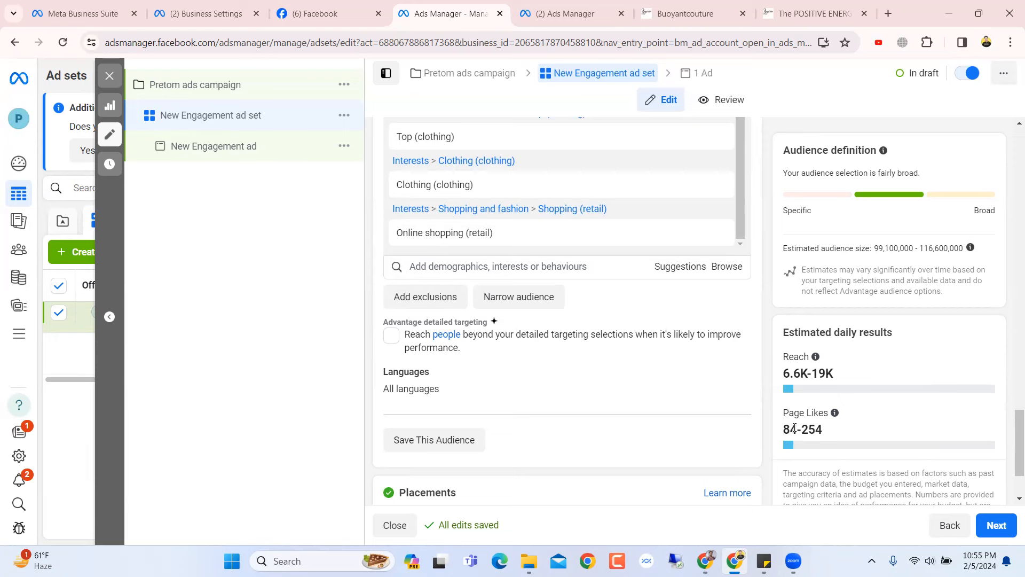
{"action": "left_click_drag", "start_coordinate": [807, 412], "coordinate": [782, 430]}
{"action": "left_click", "coordinate": [826, 426]}
{"action": "left_click", "coordinate": [783, 426]}
Compare the ad set's daily budget with its estimated daily Page likes, dismissing the Lookalike Audience tip
{"action": "scroll", "coordinate": [782, 427], "scroll_direction": "up", "scroll_amount": 6}
{"action": "scroll", "coordinate": [783, 427], "scroll_direction": "up", "scroll_amount": 15}
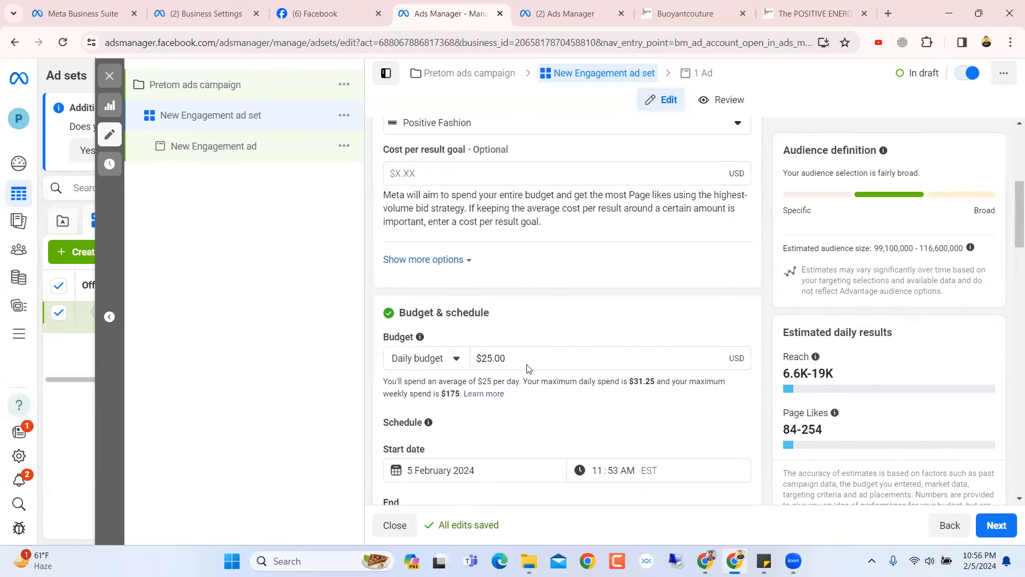
{"action": "scroll", "coordinate": [715, 446], "scroll_direction": "down", "scroll_amount": 10}
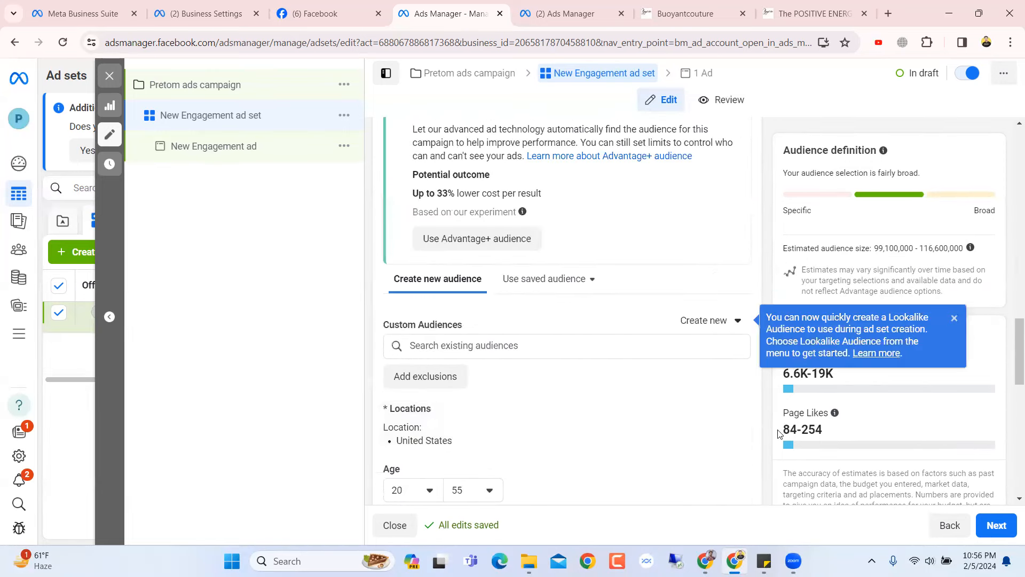
{"action": "left_click", "coordinate": [953, 319]}
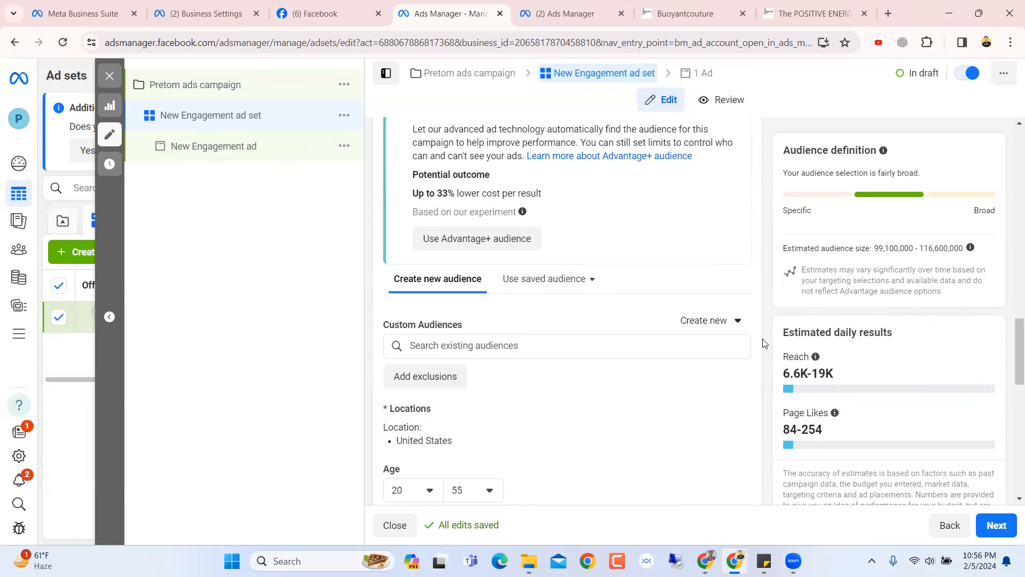
{"action": "scroll", "coordinate": [762, 343], "scroll_direction": "up", "scroll_amount": 1}
{"action": "scroll", "coordinate": [762, 342], "scroll_direction": "down", "scroll_amount": 2}
{"action": "mouse_move", "coordinate": [831, 447]}
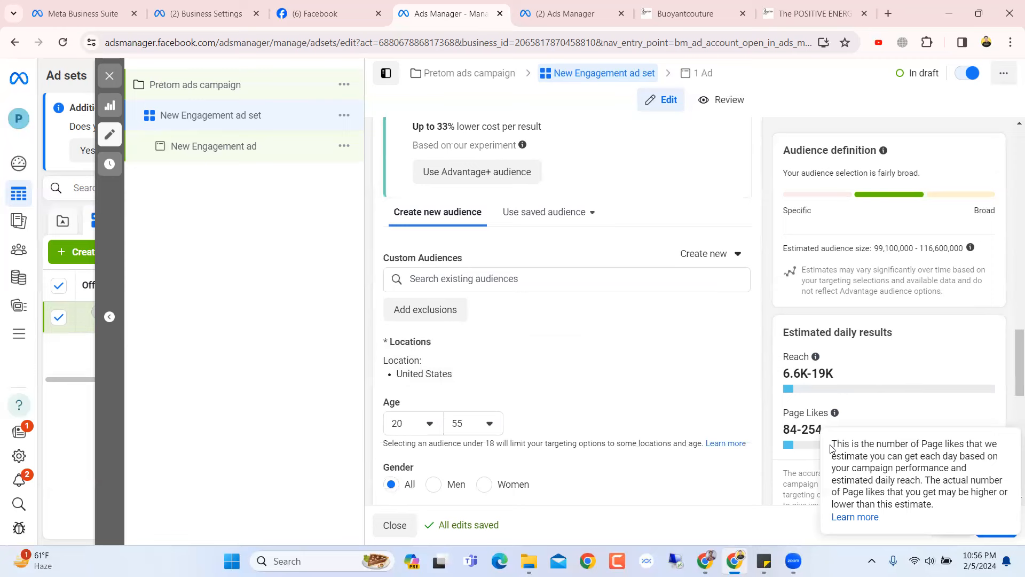
{"action": "double_click", "coordinate": [818, 429]}
{"action": "left_click_drag", "start_coordinate": [795, 427], "coordinate": [786, 427]}
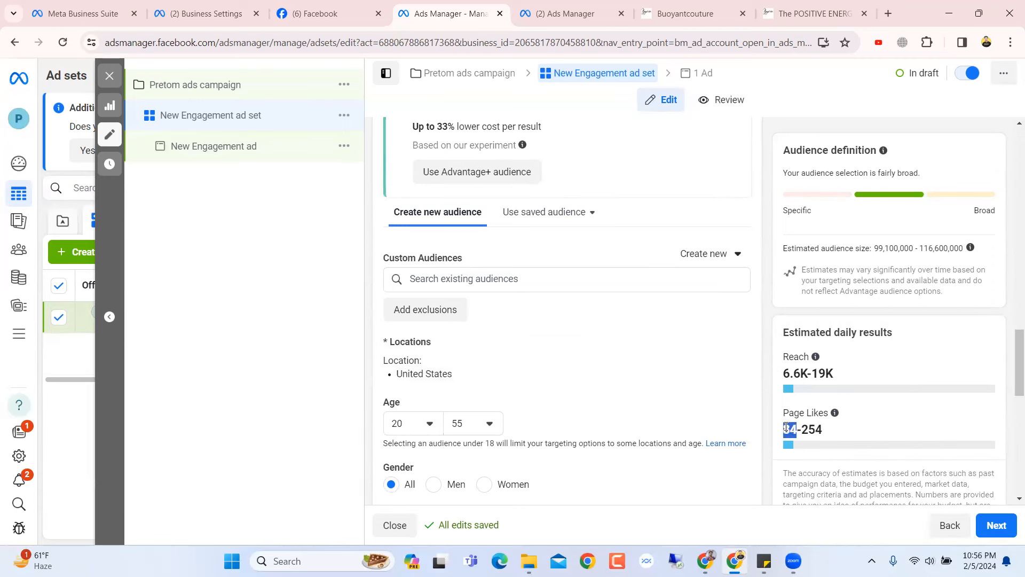
Examine the estimated daily Page likes range for the ad set, highlighting the figures
{"action": "left_click", "coordinate": [801, 428]}
{"action": "left_click_drag", "start_coordinate": [822, 428], "coordinate": [786, 430]}
{"action": "triple_click", "coordinate": [802, 428]}
{"action": "double_click", "coordinate": [803, 427]}
{"action": "left_click", "coordinate": [804, 427]}
{"action": "mouse_move", "coordinate": [801, 429]}
{"action": "left_mouse_down"}
{"action": "mouse_move", "coordinate": [828, 432]}
{"action": "mouse_move", "coordinate": [783, 430]}
{"action": "mouse_move", "coordinate": [794, 428]}
{"action": "left_mouse_up"}
{"action": "left_click", "coordinate": [795, 428]}
{"action": "left_click_drag", "start_coordinate": [825, 430], "coordinate": [780, 432]}
{"action": "left_click", "coordinate": [775, 431]}
{"action": "left_click_drag", "start_coordinate": [783, 430], "coordinate": [829, 431]}
{"action": "scroll", "coordinate": [767, 418], "scroll_direction": "down", "scroll_amount": 1}
{"action": "scroll", "coordinate": [767, 420], "scroll_direction": "up", "scroll_amount": 1}
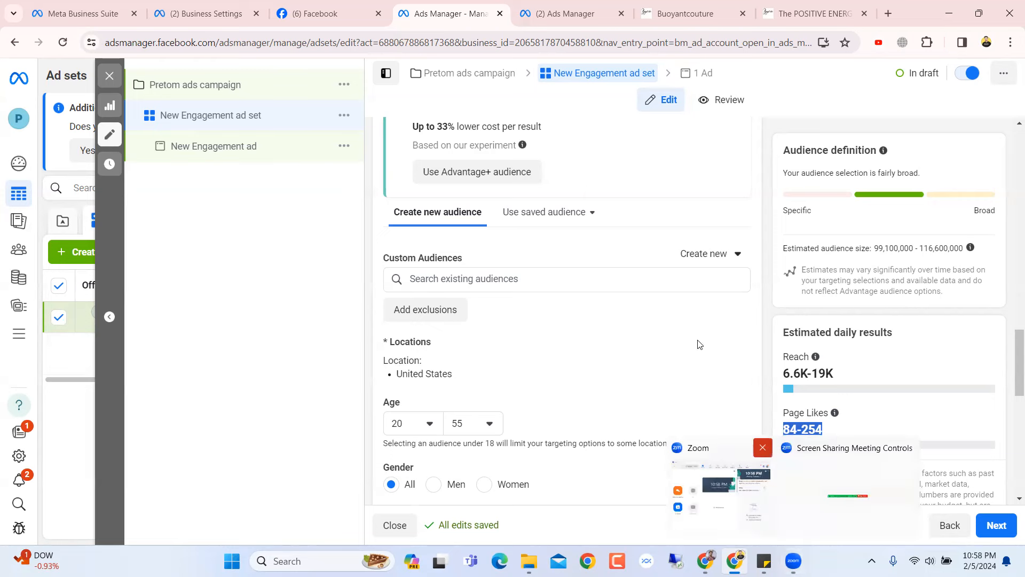
Review the Hoodie, Top, Clothing and Online shopping interests included in the detailed targeting
{"action": "scroll", "coordinate": [697, 343], "scroll_direction": "down", "scroll_amount": 8}
{"action": "scroll", "coordinate": [639, 240], "scroll_direction": "up", "scroll_amount": 2}
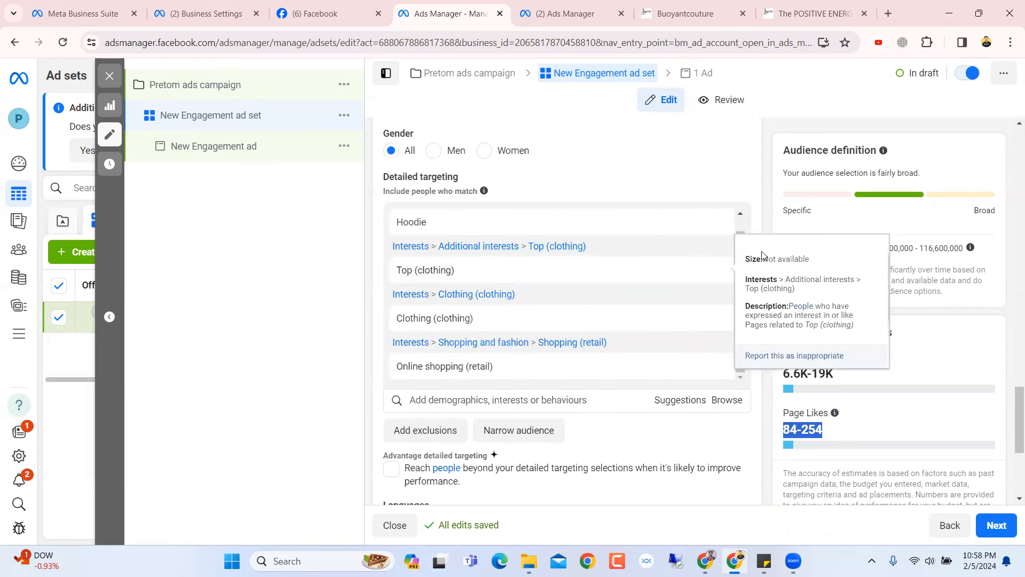
{"action": "mouse_move", "coordinate": [740, 363]}
{"action": "left_mouse_down"}
{"action": "mouse_move", "coordinate": [741, 312]}
{"action": "mouse_move", "coordinate": [743, 359]}
{"action": "left_mouse_up"}
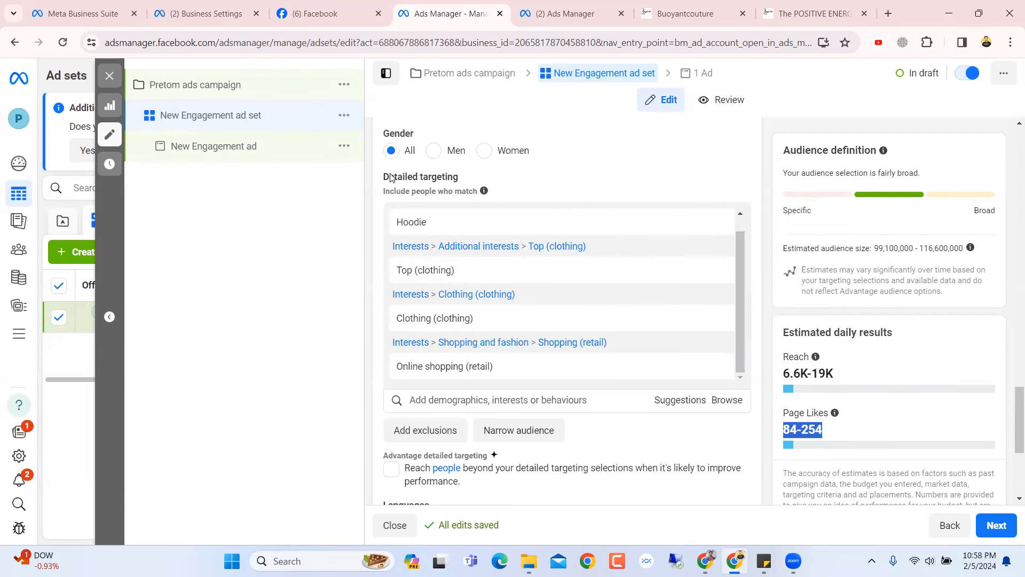
{"action": "mouse_move", "coordinate": [419, 222]}
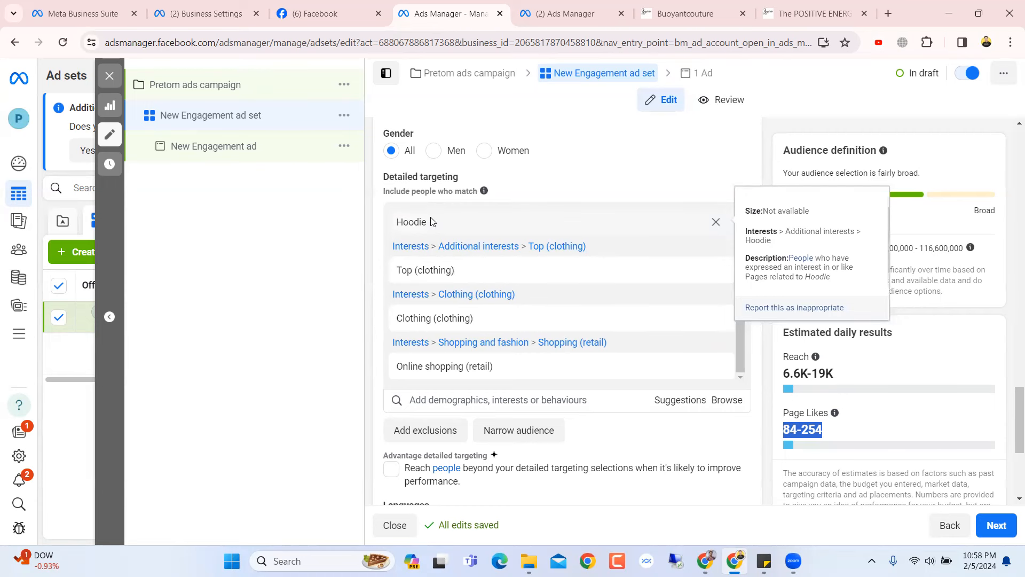
{"action": "mouse_move", "coordinate": [456, 329]}
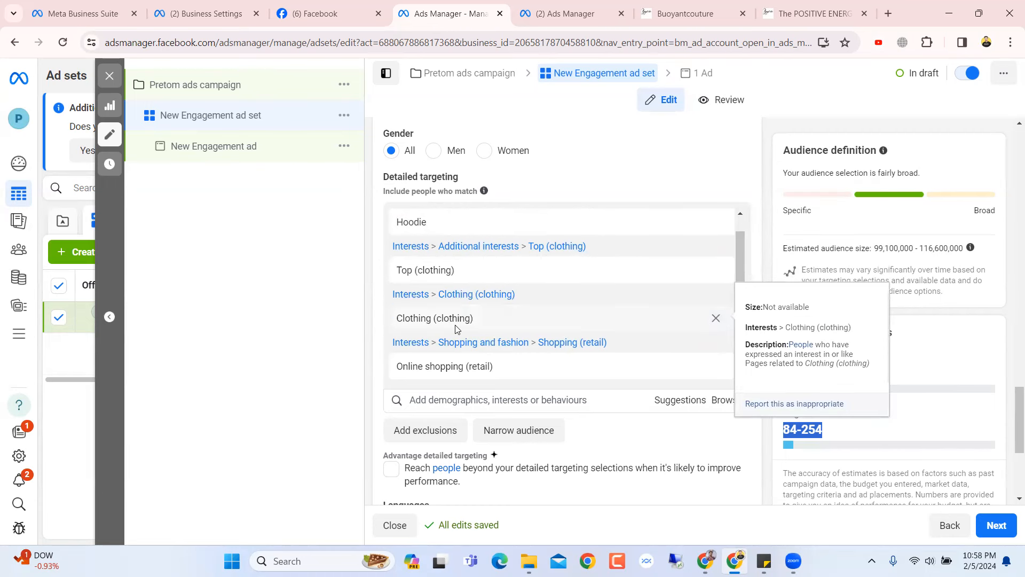
{"action": "scroll", "coordinate": [561, 320], "scroll_direction": "up", "scroll_amount": 1}
{"action": "mouse_move", "coordinate": [714, 266]}
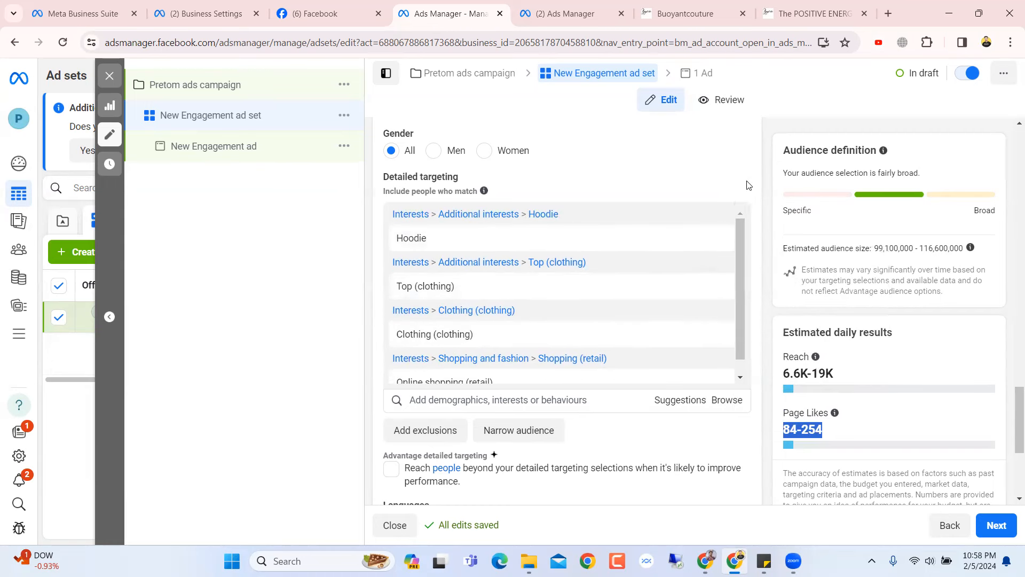
{"action": "mouse_move", "coordinate": [739, 222]}
{"action": "left_mouse_down"}
{"action": "mouse_move", "coordinate": [741, 266]}
{"action": "mouse_move", "coordinate": [744, 208]}
{"action": "left_mouse_up"}
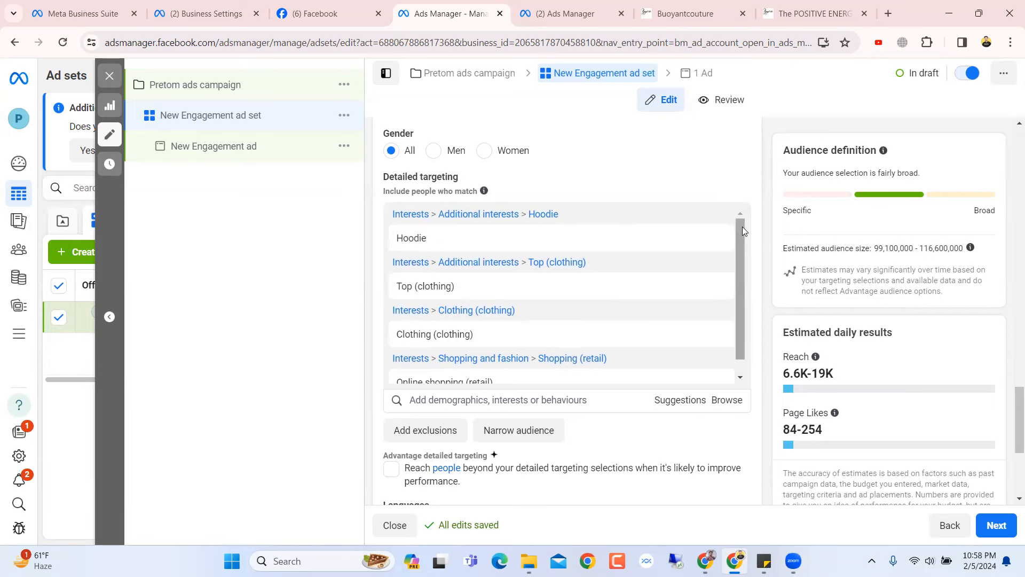
{"action": "scroll", "coordinate": [721, 327], "scroll_direction": "down", "scroll_amount": 1}
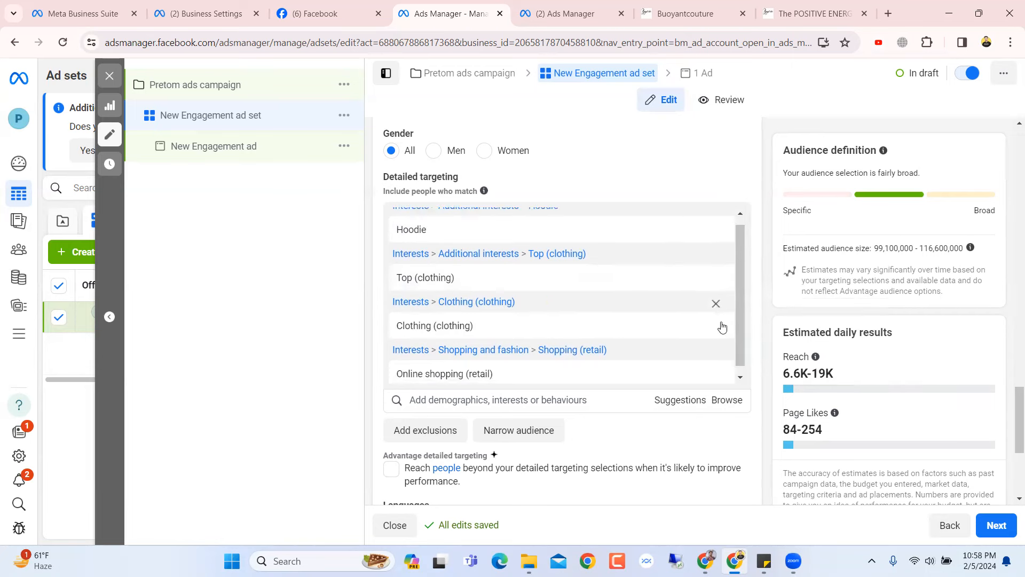
{"action": "scroll", "coordinate": [669, 209], "scroll_direction": "up", "scroll_amount": 1}
{"action": "scroll", "coordinate": [669, 209], "scroll_direction": "up", "scroll_amount": 1}
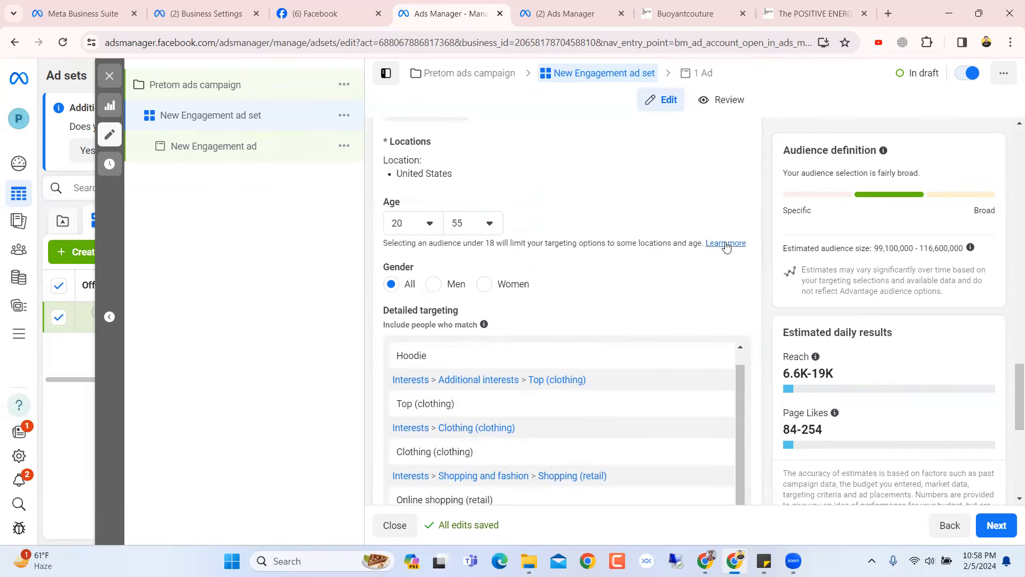
Look over the ad set's settings, from location, age, gender and placements back to the Facebook Page, daily budget and schedule
{"action": "scroll", "coordinate": [763, 252], "scroll_direction": "up", "scroll_amount": 4}
{"action": "scroll", "coordinate": [763, 254], "scroll_direction": "down", "scroll_amount": 1}
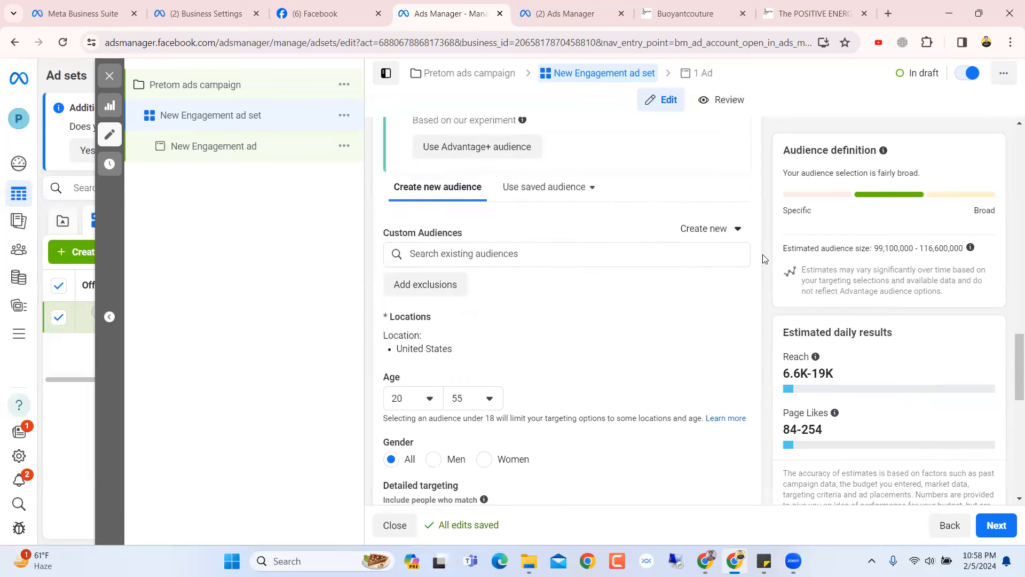
{"action": "scroll", "coordinate": [526, 320], "scroll_direction": "down", "scroll_amount": 8}
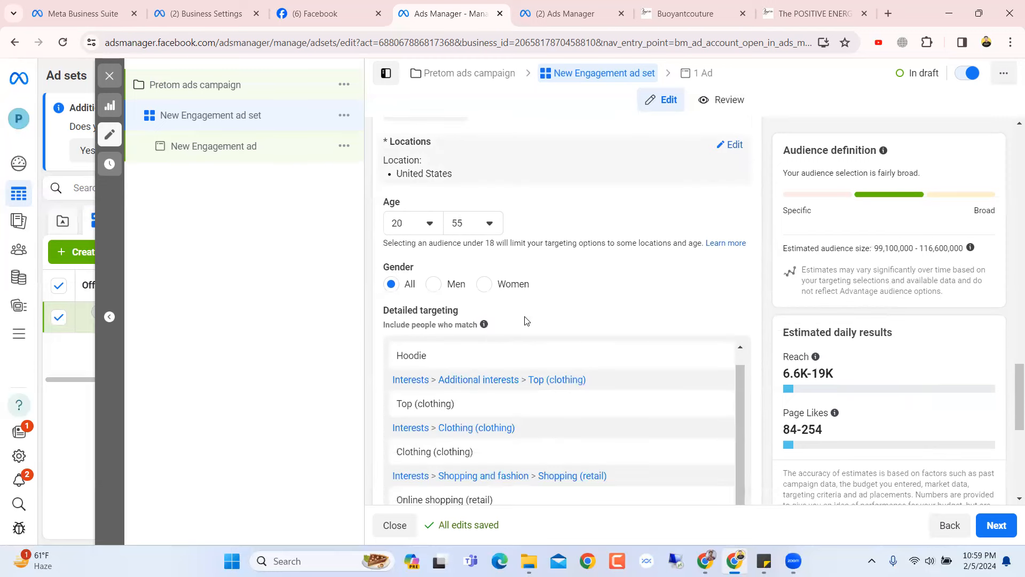
{"action": "scroll", "coordinate": [526, 320], "scroll_direction": "up", "scroll_amount": 5}
{"action": "scroll", "coordinate": [526, 321], "scroll_direction": "down", "scroll_amount": 5}
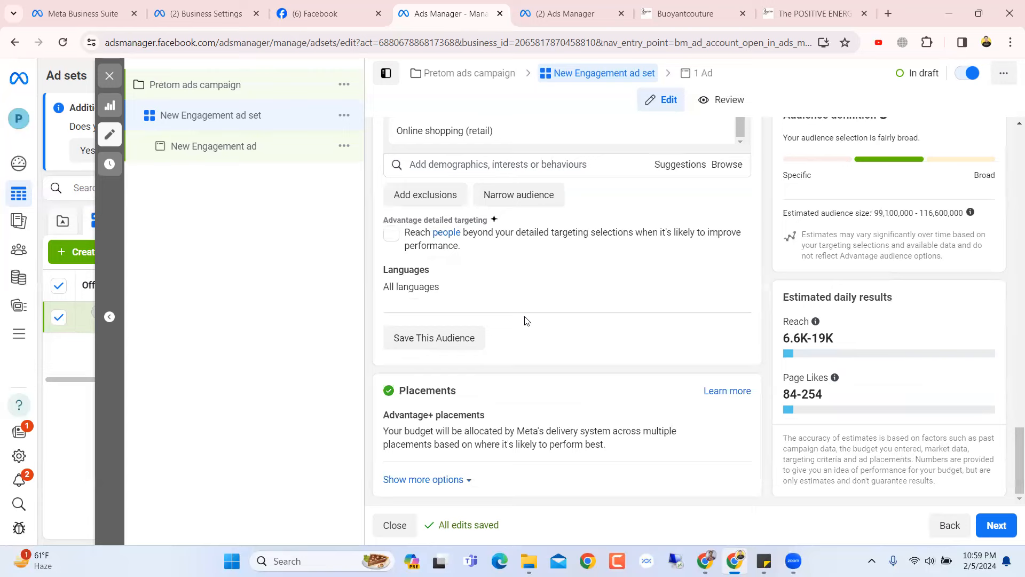
{"action": "scroll", "coordinate": [526, 320], "scroll_direction": "up", "scroll_amount": 15}
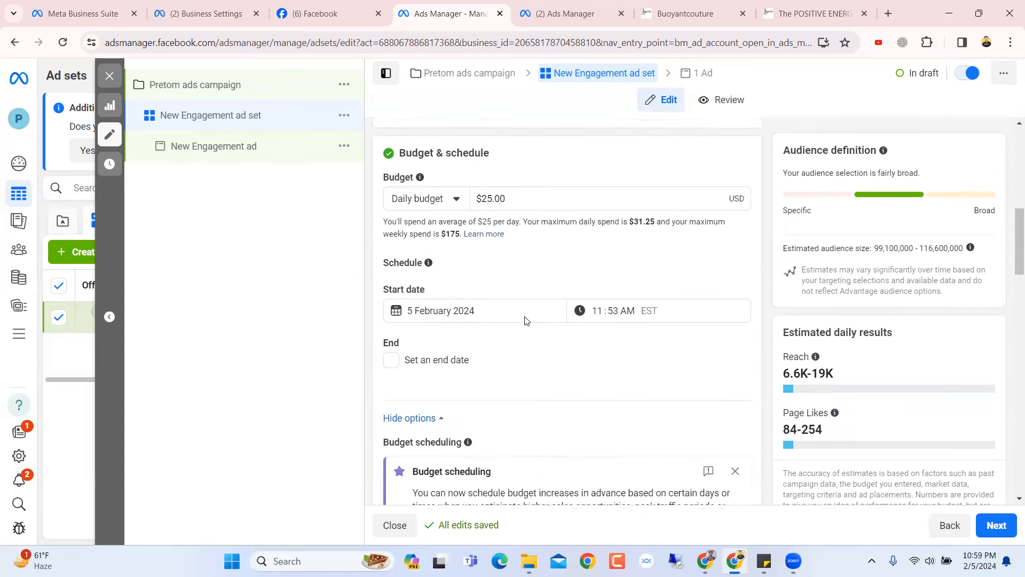
{"action": "scroll", "coordinate": [765, 176], "scroll_direction": "down", "scroll_amount": 9}
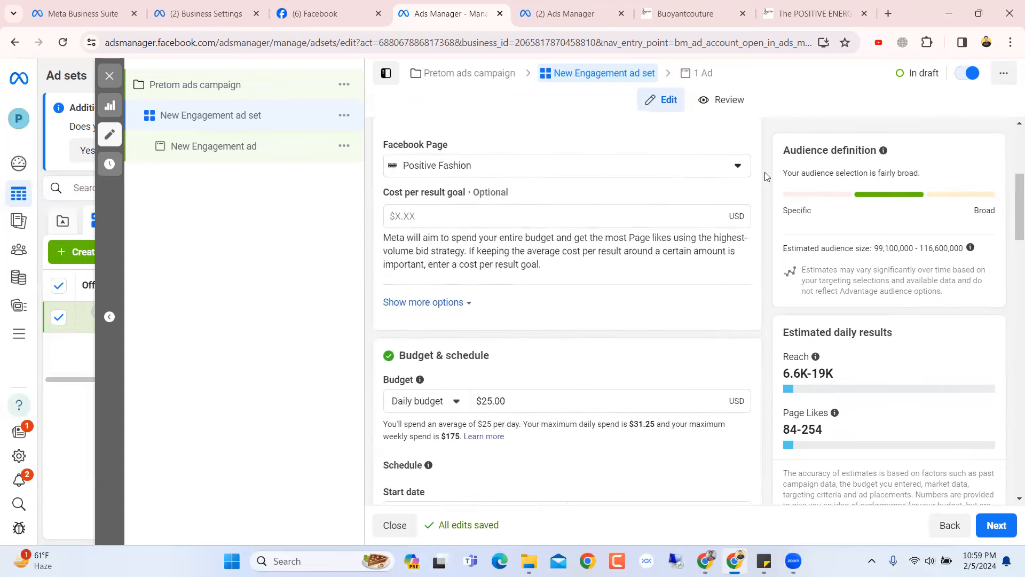
{"action": "scroll", "coordinate": [765, 176], "scroll_direction": "down", "scroll_amount": 1}
{"action": "scroll", "coordinate": [765, 176], "scroll_direction": "up", "scroll_amount": 3}
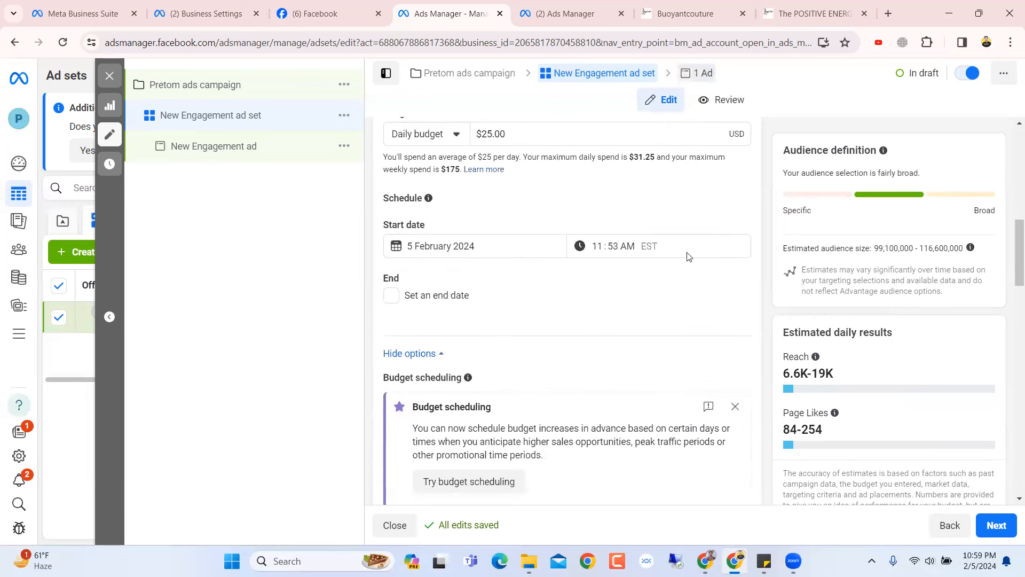
{"action": "scroll", "coordinate": [748, 206], "scroll_direction": "up", "scroll_amount": 1}
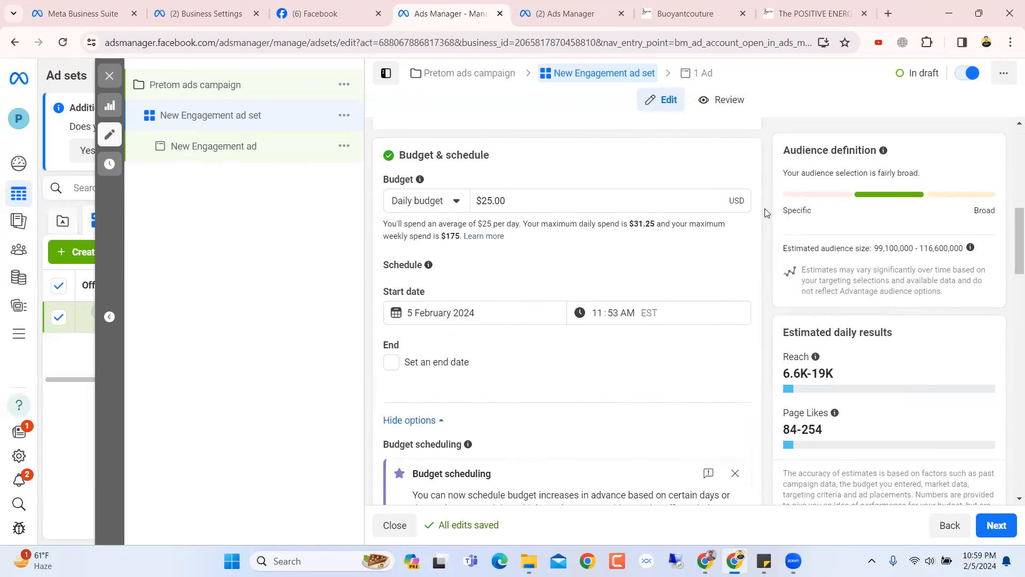
Recheck the audience section, from the Advantage+ and custom audience options through the full list of included interests
{"action": "scroll", "coordinate": [764, 212], "scroll_direction": "down", "scroll_amount": 5}
{"action": "scroll", "coordinate": [759, 213], "scroll_direction": "down", "scroll_amount": 6}
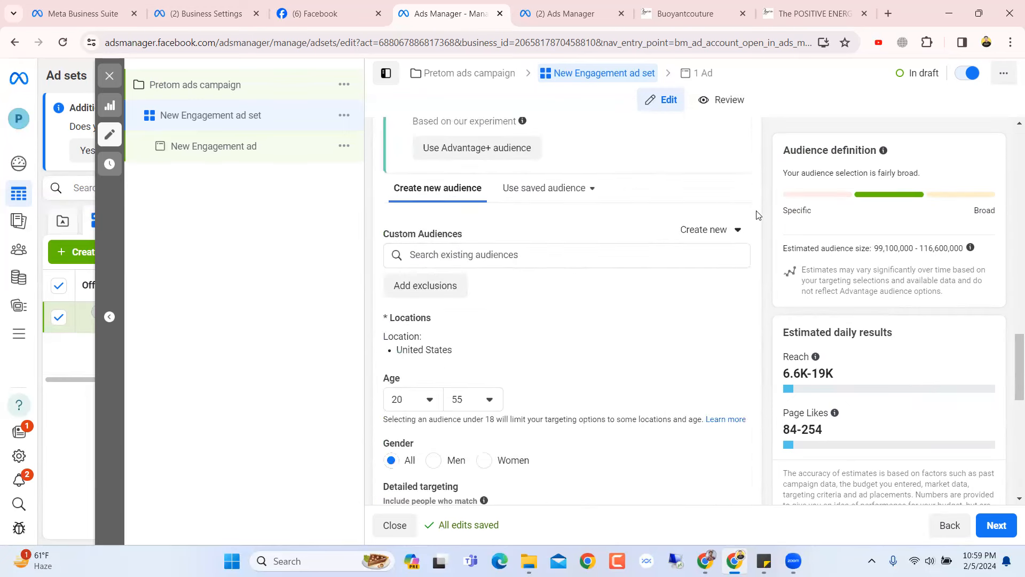
{"action": "scroll", "coordinate": [583, 350], "scroll_direction": "down", "scroll_amount": 6}
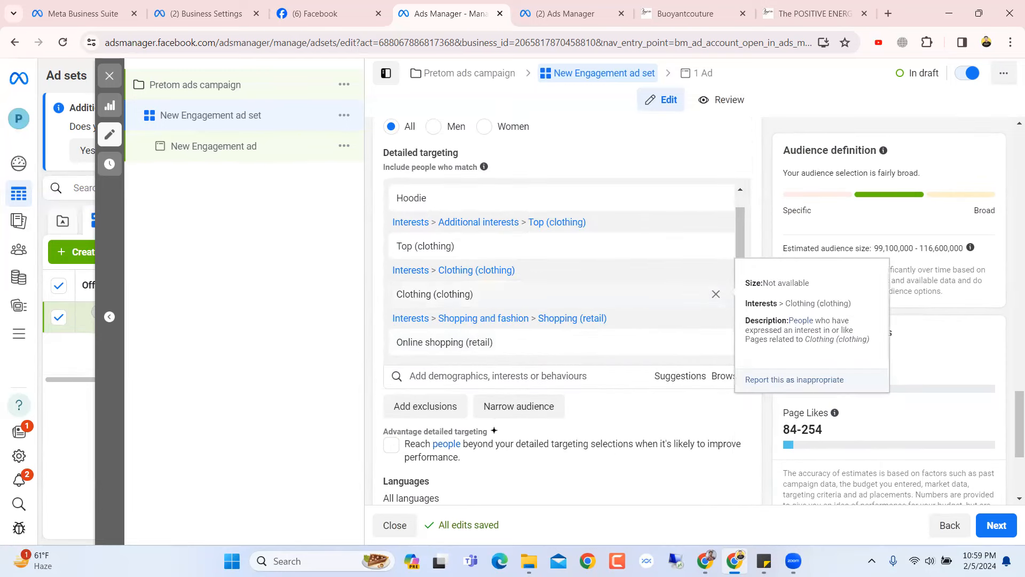
{"action": "left_click_drag", "start_coordinate": [737, 227], "coordinate": [737, 202]}
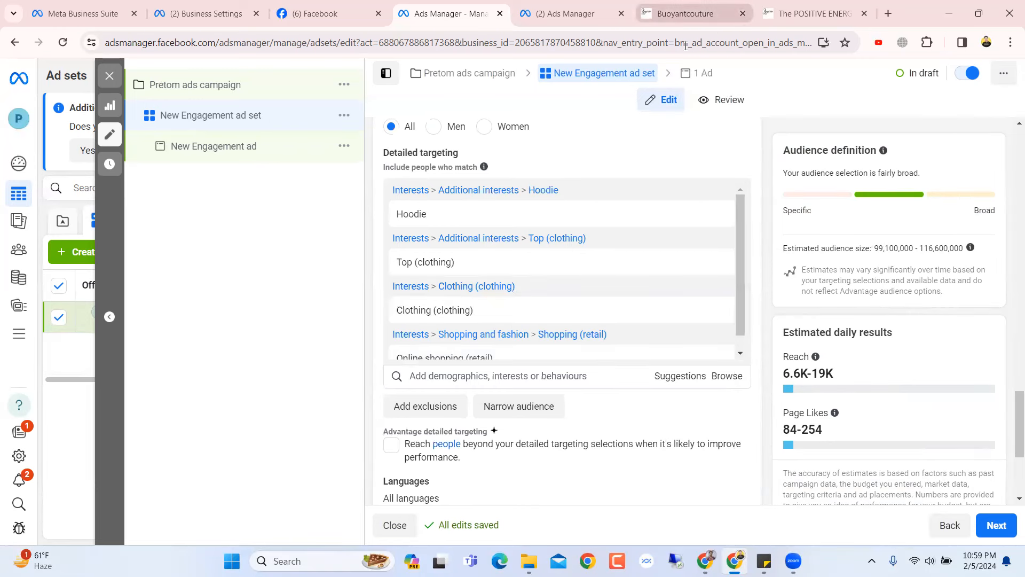
{"action": "scroll", "coordinate": [747, 224], "scroll_direction": "down", "scroll_amount": 1}
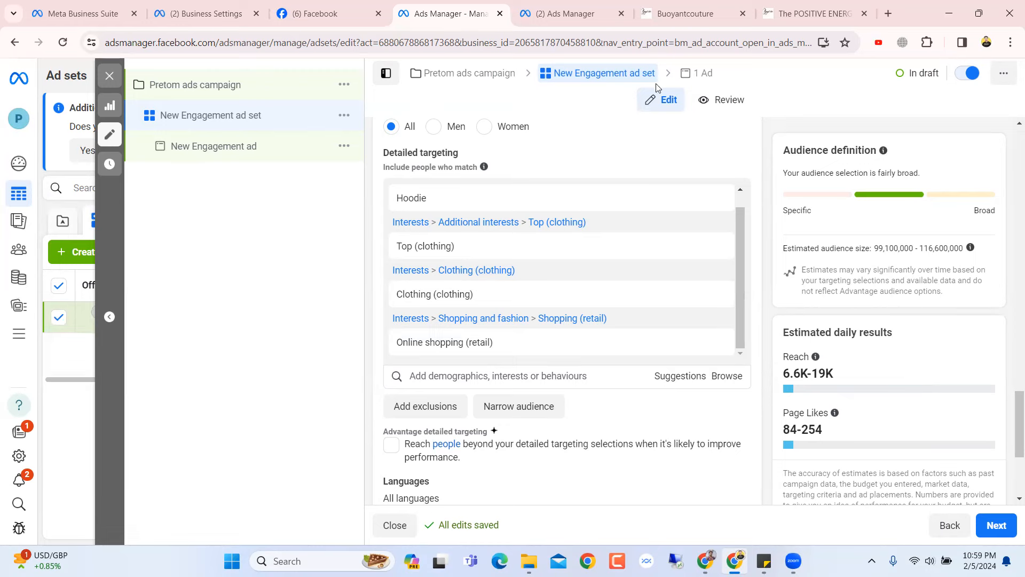
{"action": "scroll", "coordinate": [763, 248], "scroll_direction": "up", "scroll_amount": 1}
{"action": "scroll", "coordinate": [763, 242], "scroll_direction": "down", "scroll_amount": 4}
{"action": "scroll", "coordinate": [762, 240], "scroll_direction": "up", "scroll_amount": 12}
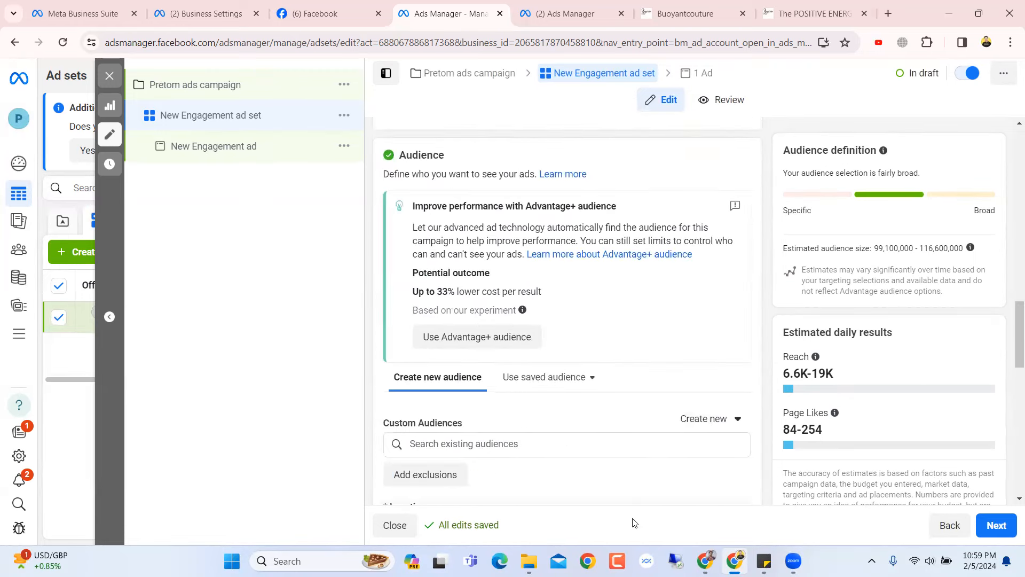